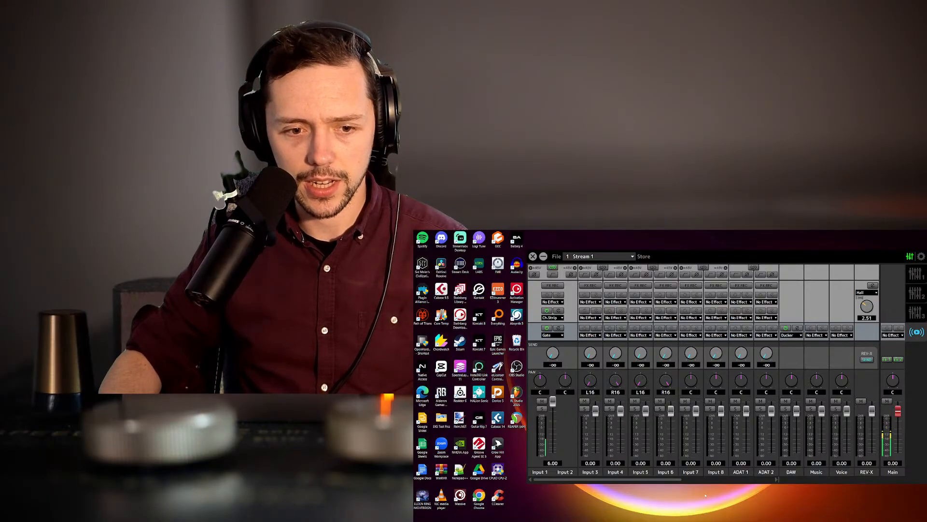
# Switch to the Cubase Pro project window and place the playhead just before bar 0, ahead of the backing track's music
pyautogui.moveTo(667, 516)
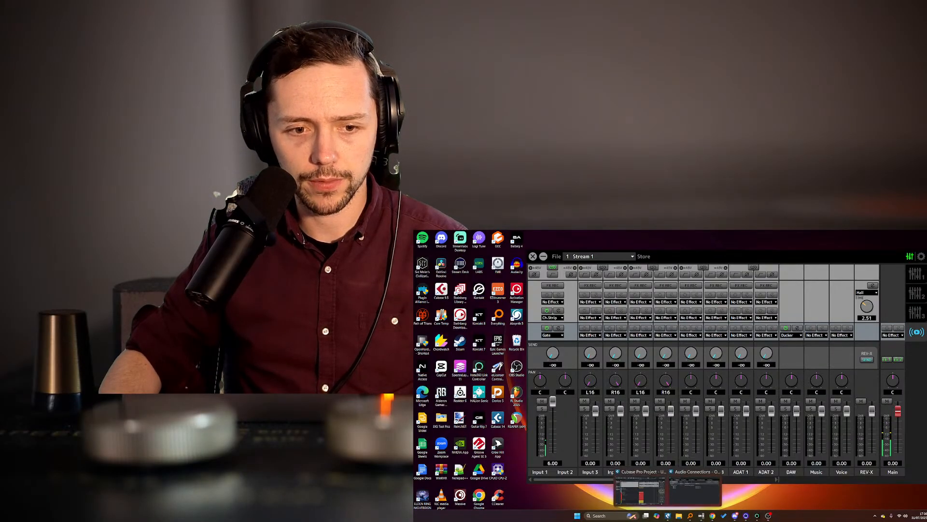
pyautogui.click(658, 490)
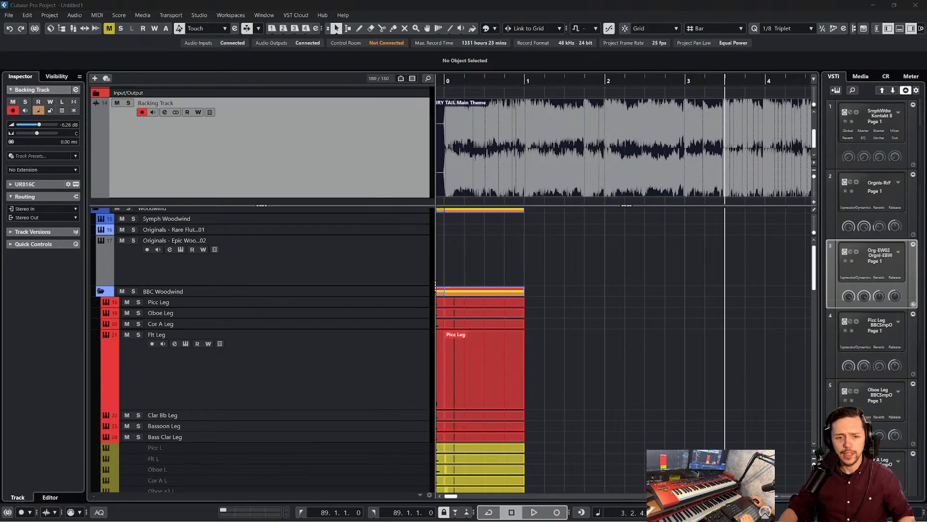
pyautogui.moveTo(576, 518)
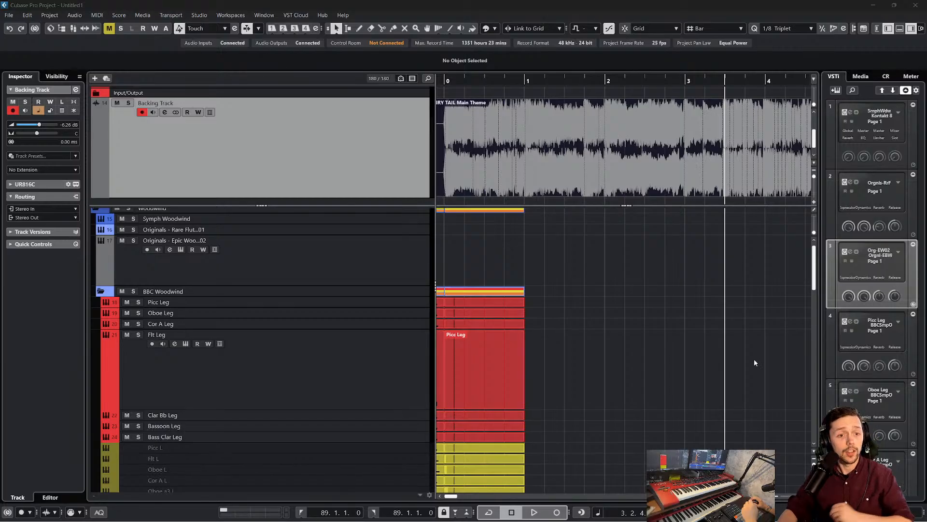
pyautogui.click(721, 355)
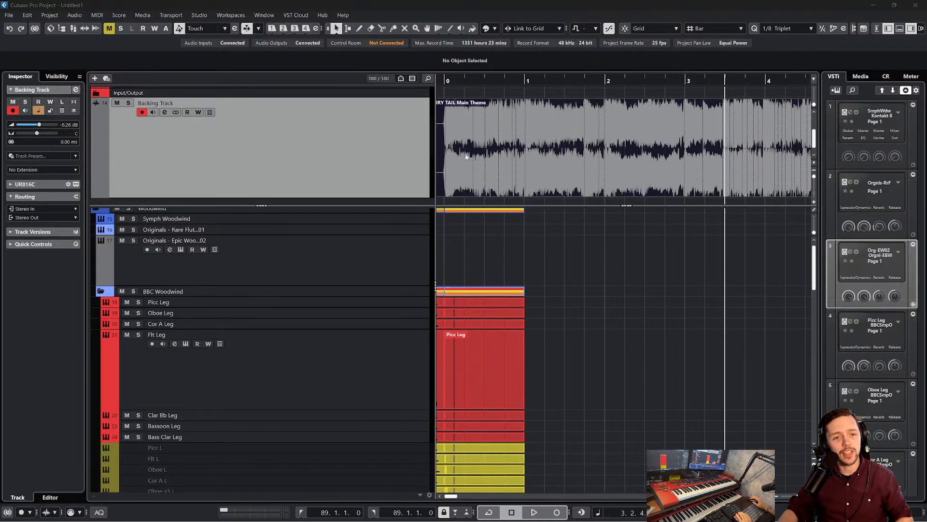
pyautogui.click(446, 81)
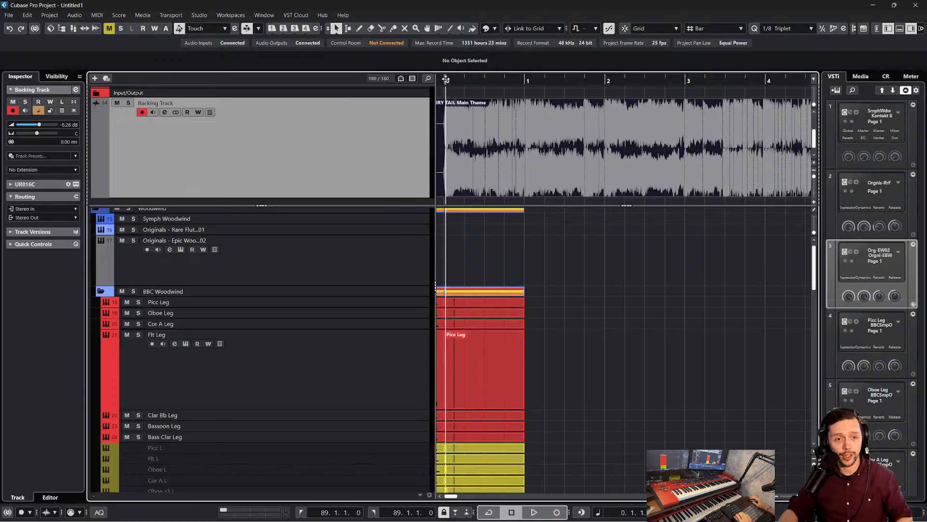
pyautogui.press('space')
pyautogui.scroll(-1, 590, 141)
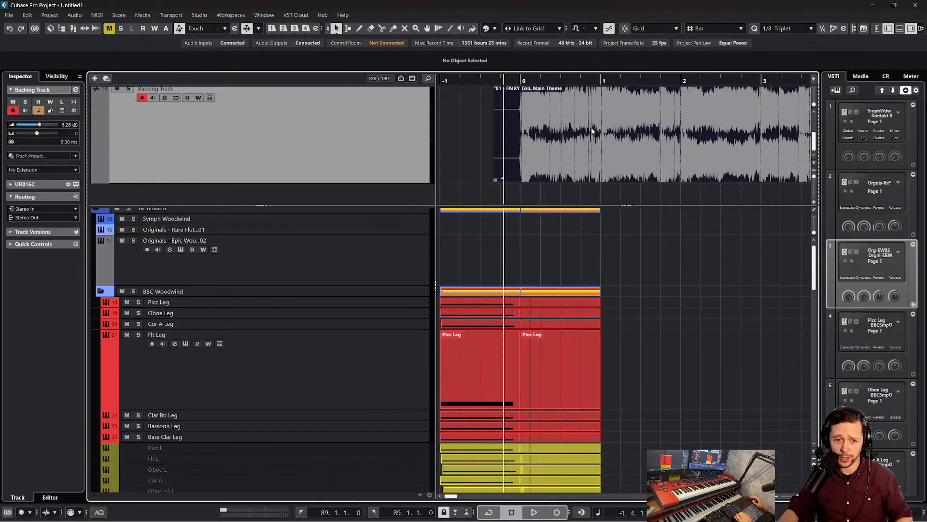
pyautogui.scroll(2, 581, 138)
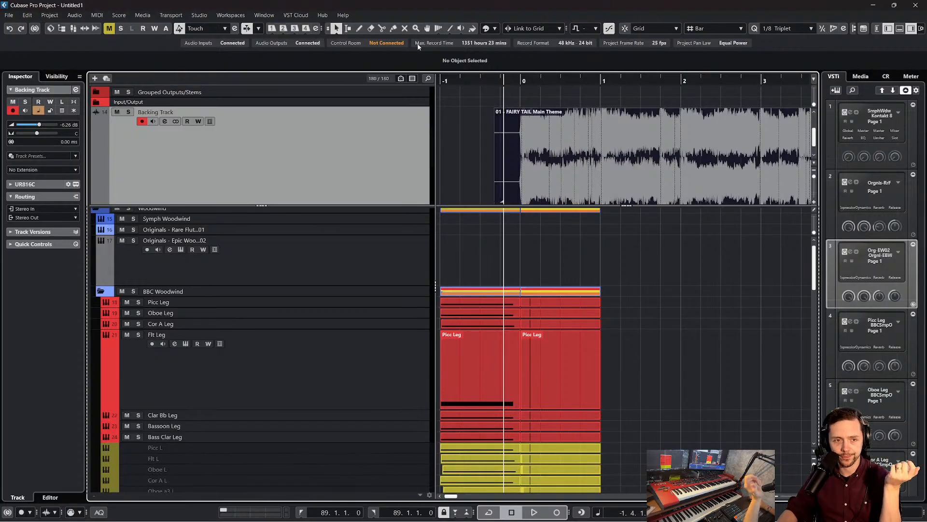
# Transpose the FAIRY TAIL Main Theme audio event on the Backing Track by -1
pyautogui.click(641, 161)
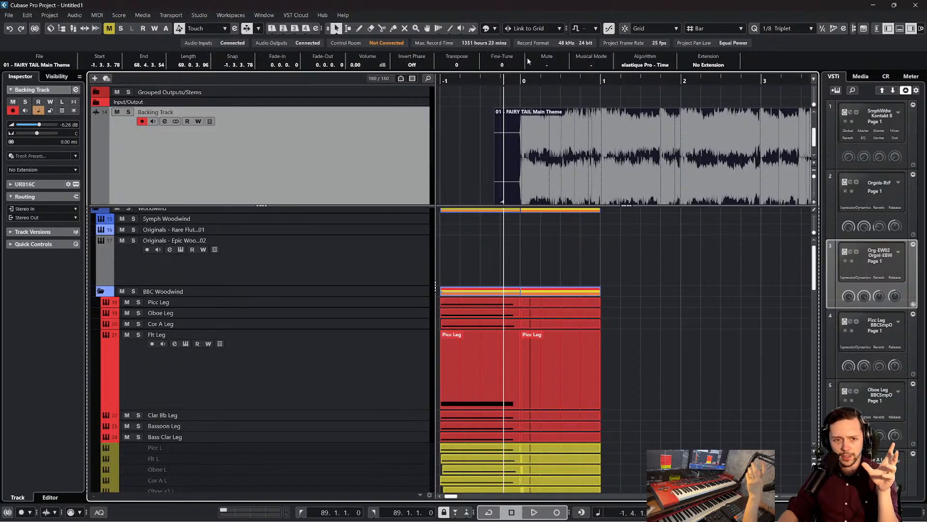
pyautogui.scroll(-1, 453, 66)
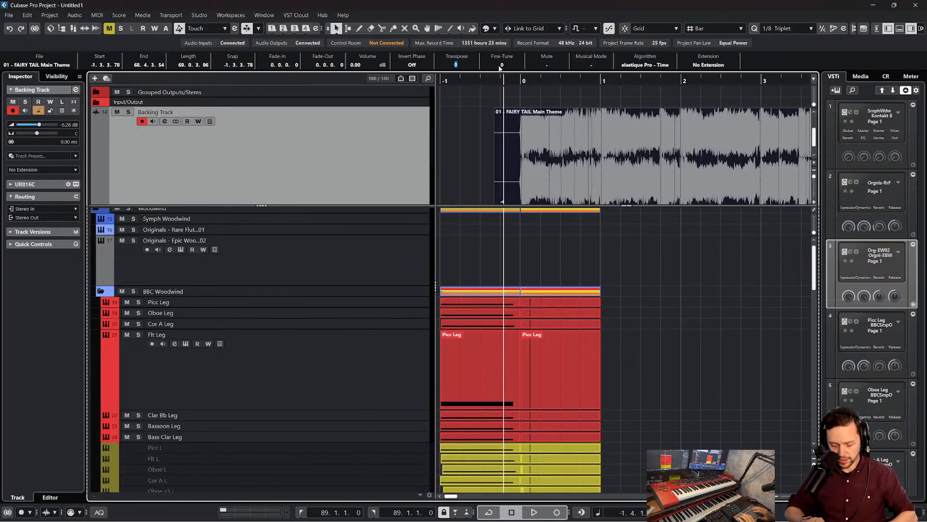
pyautogui.click(454, 133)
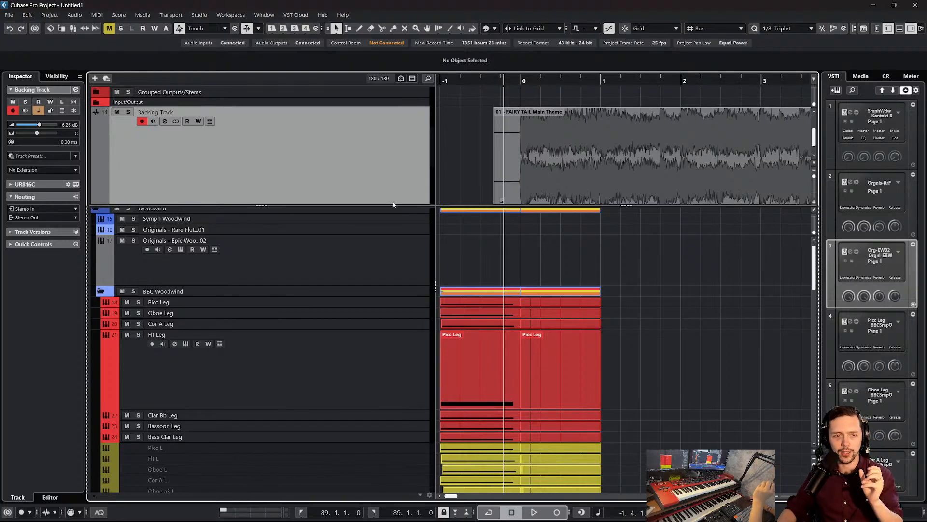
# Select the backing track's audio event and position the playhead closely at the start of its waveform, just before bar 0
pyautogui.moveTo(396, 205); pyautogui.dragTo(396, 238)
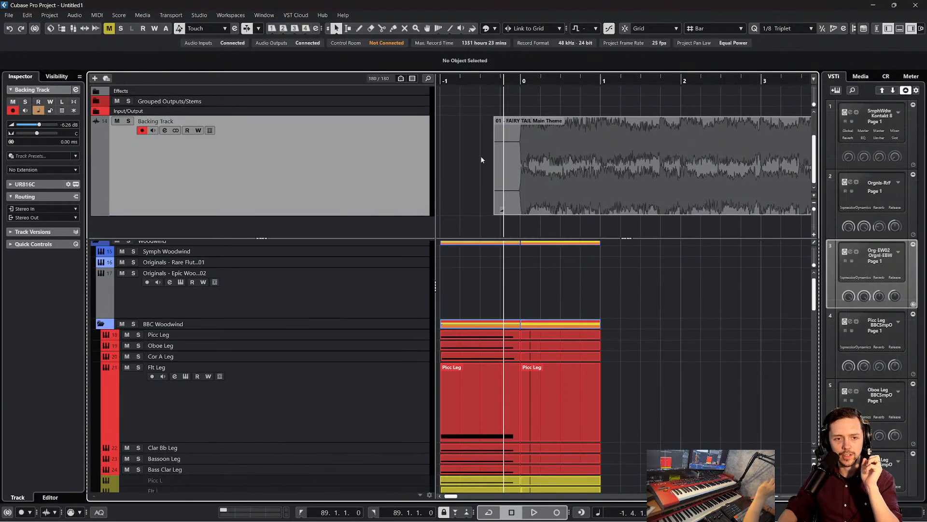
pyautogui.moveTo(542, 137)
pyautogui.mouseDown()
pyautogui.moveTo(517, 139)
pyautogui.moveTo(553, 143)
pyautogui.moveTo(528, 141)
pyautogui.moveTo(540, 140)
pyautogui.mouseUp()
pyautogui.moveTo(506, 80); pyautogui.dragTo(507, 95)
pyautogui.moveTo(560, 137); pyautogui.dragTo(565, 139)
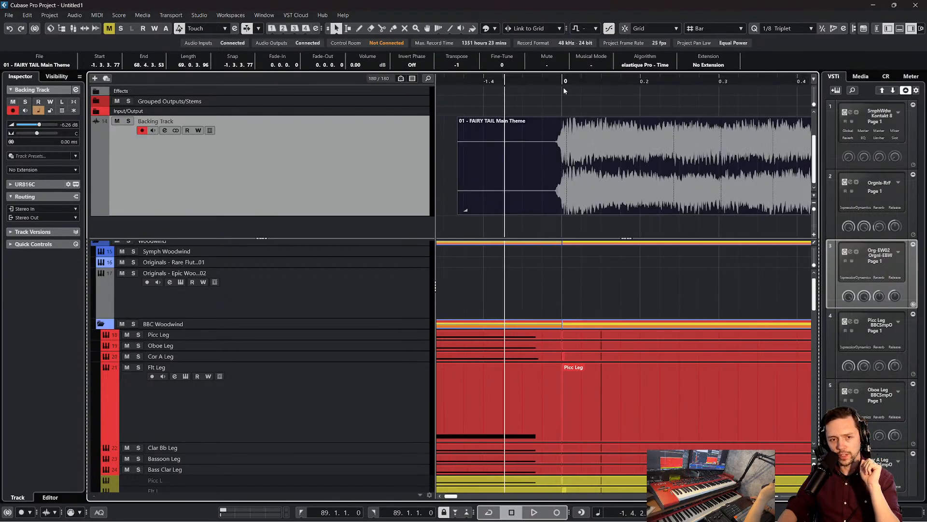
pyautogui.moveTo(560, 80); pyautogui.dragTo(503, 106)
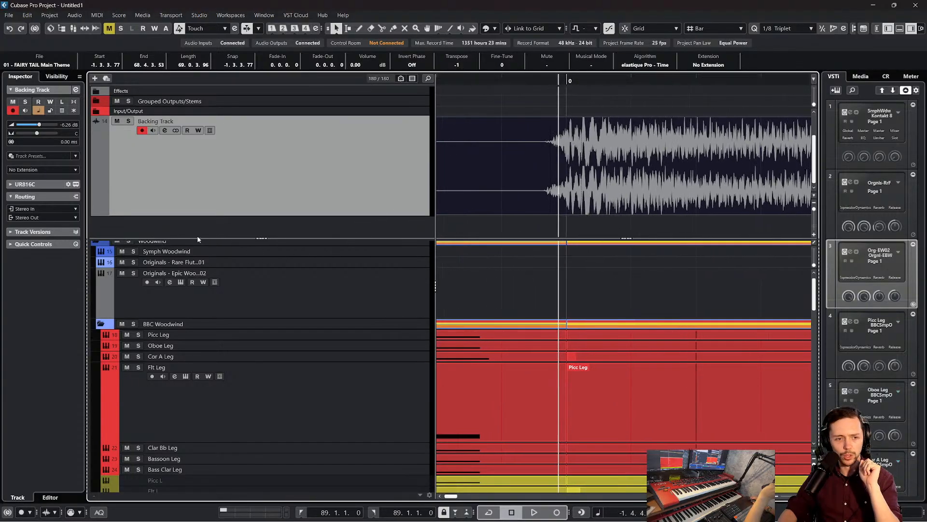
# Extend the upper track section over nearly the whole project area and enlarge the Backing Track's height
pyautogui.moveTo(263, 243); pyautogui.dragTo(295, 518)
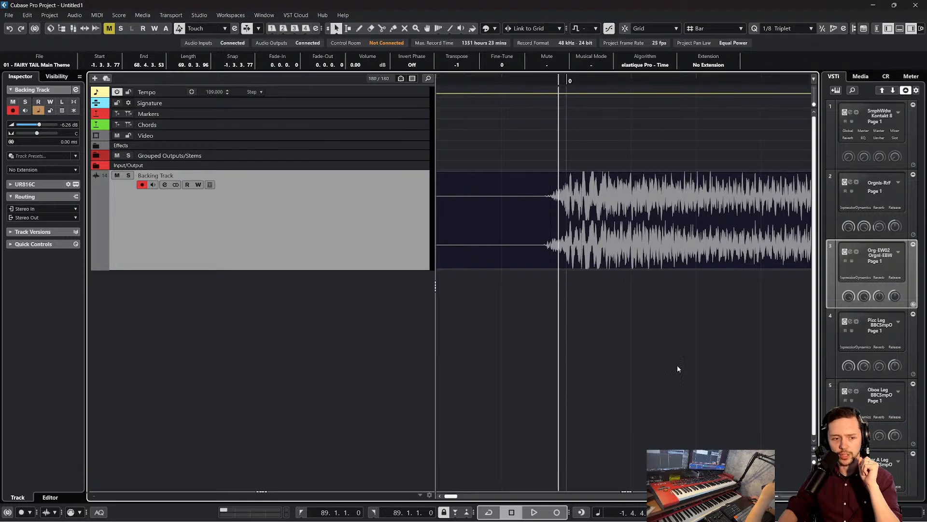
pyautogui.moveTo(627, 491); pyautogui.dragTo(627, 474)
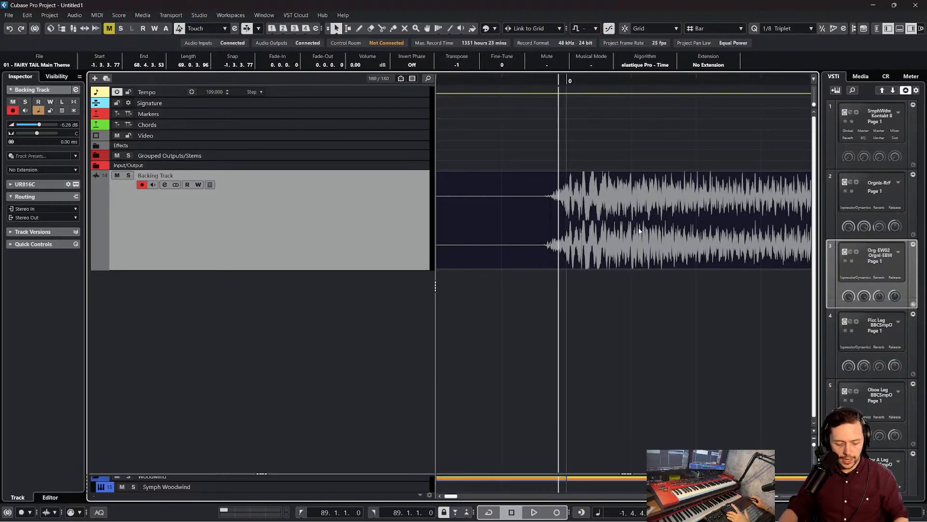
pyautogui.hotkey('alt', 's')
pyautogui.hscroll(-1, 640, 243)
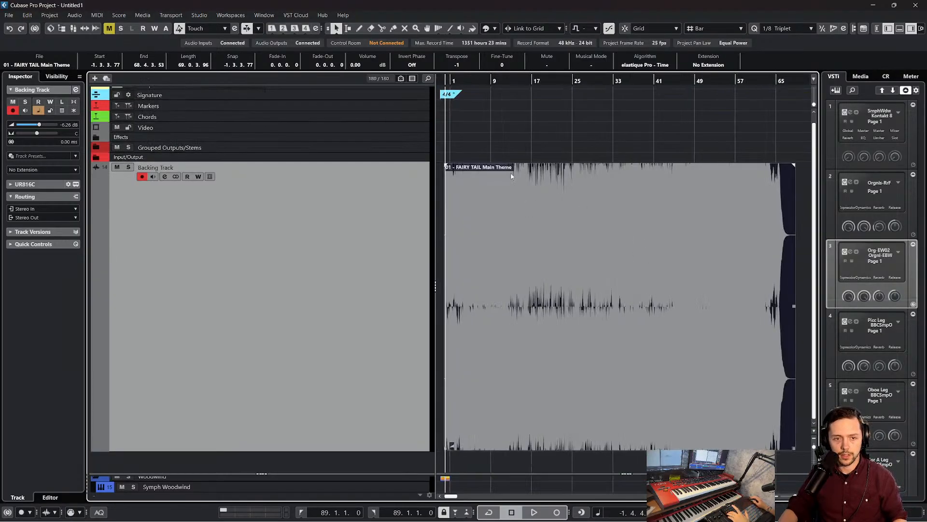
# Play the backing track from just before bar 0, restart it from there, and listen to the opening bars
pyautogui.moveTo(449, 80); pyautogui.dragTo(715, 68)
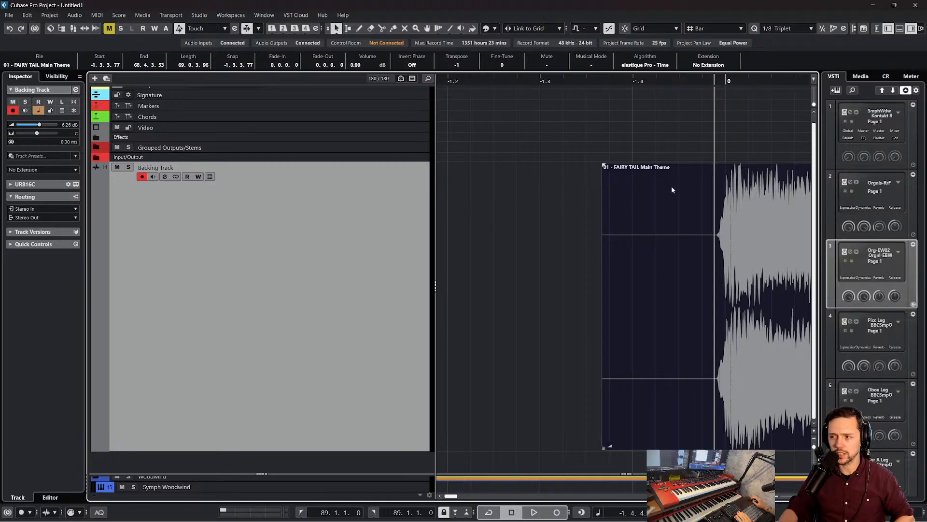
pyautogui.press('space')
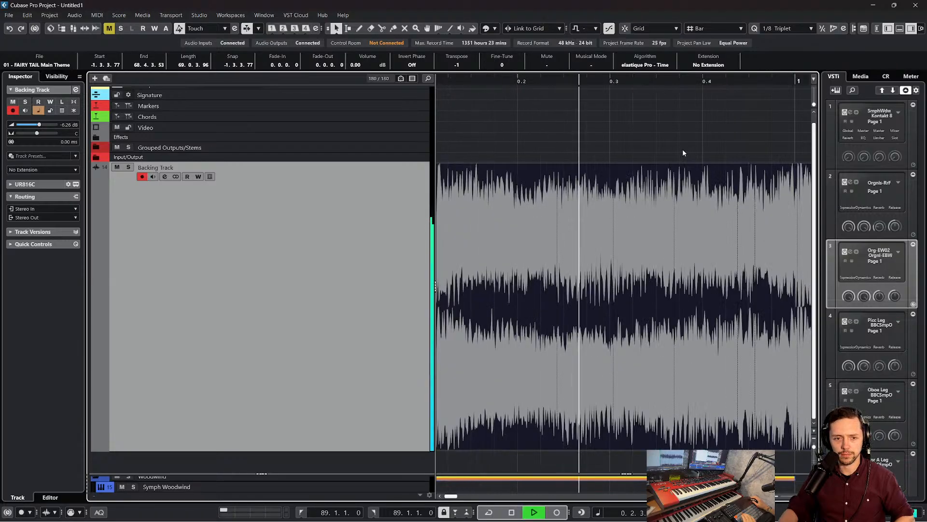
pyautogui.hscroll(-3, 657, 162)
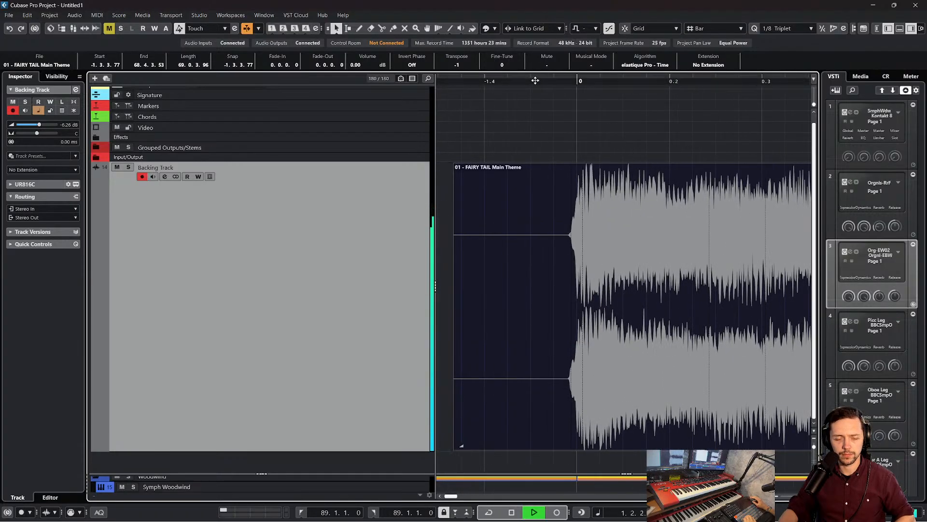
pyautogui.press('space')
pyautogui.moveTo(534, 84); pyautogui.dragTo(497, 80)
pyautogui.press('space')
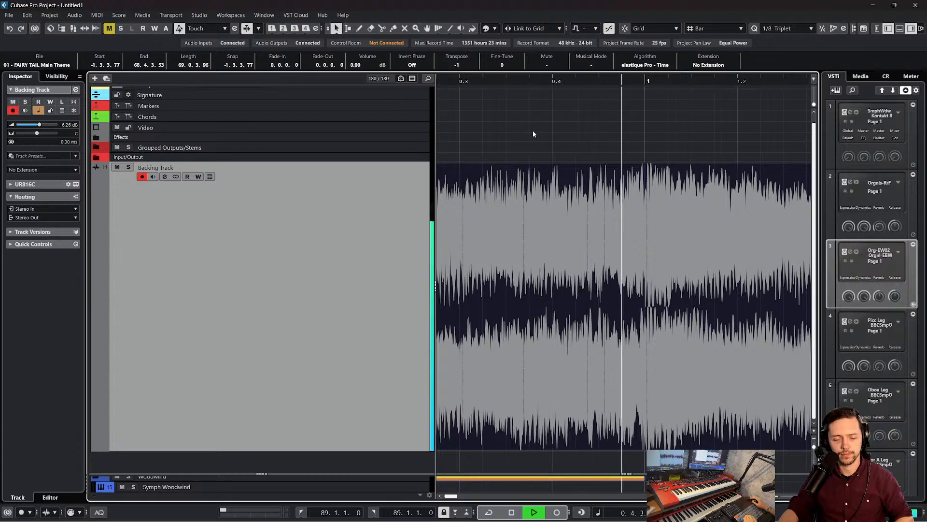
pyautogui.hscroll(1, 578, 153)
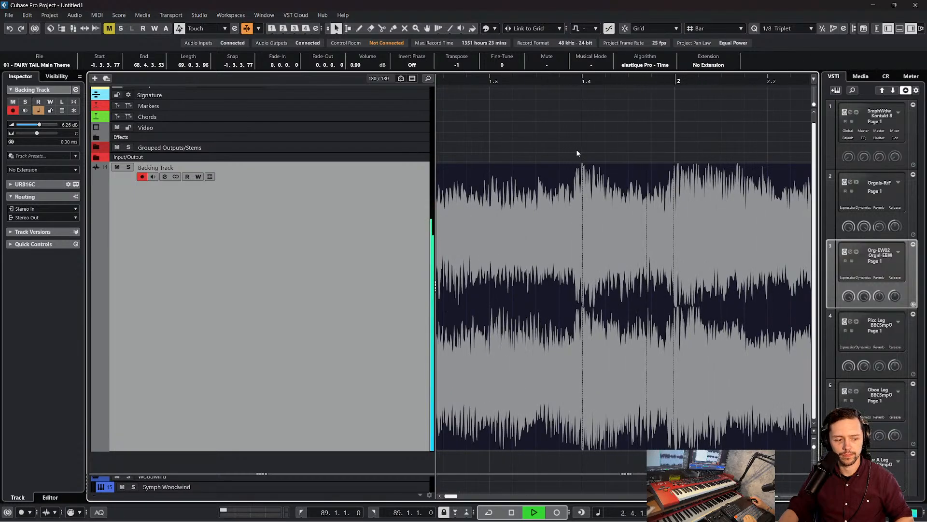
pyautogui.hscroll(5, 577, 153)
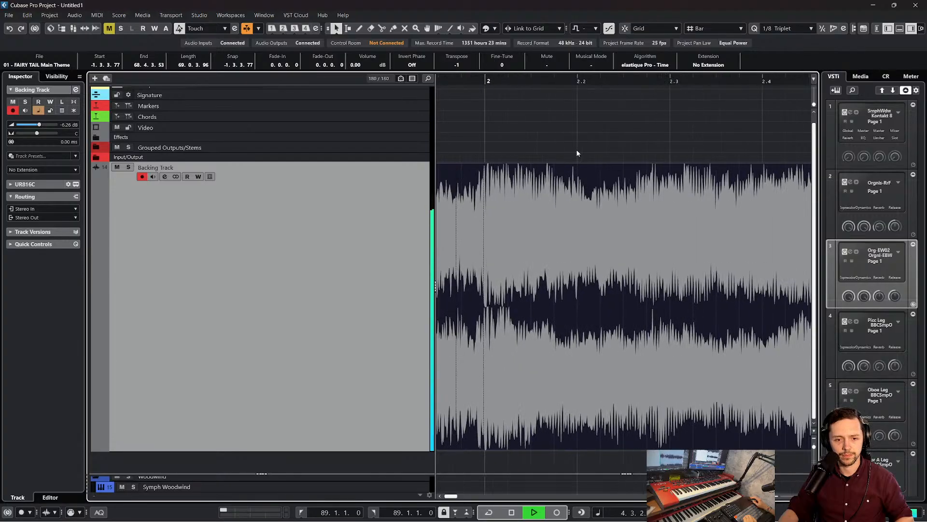
pyautogui.hscroll(5, 577, 153)
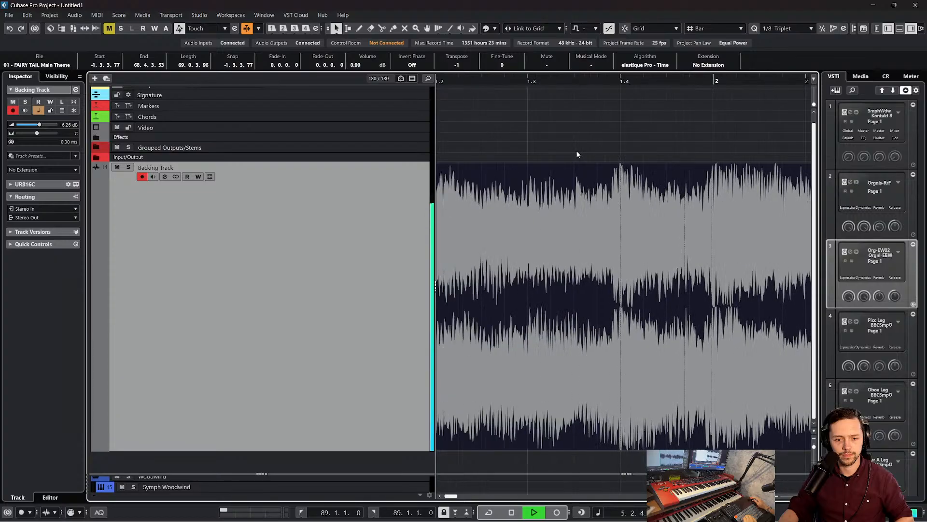
# Lower the Backing Track's volume to -7.21 dB during playback, and stop the playback
pyautogui.press('f')
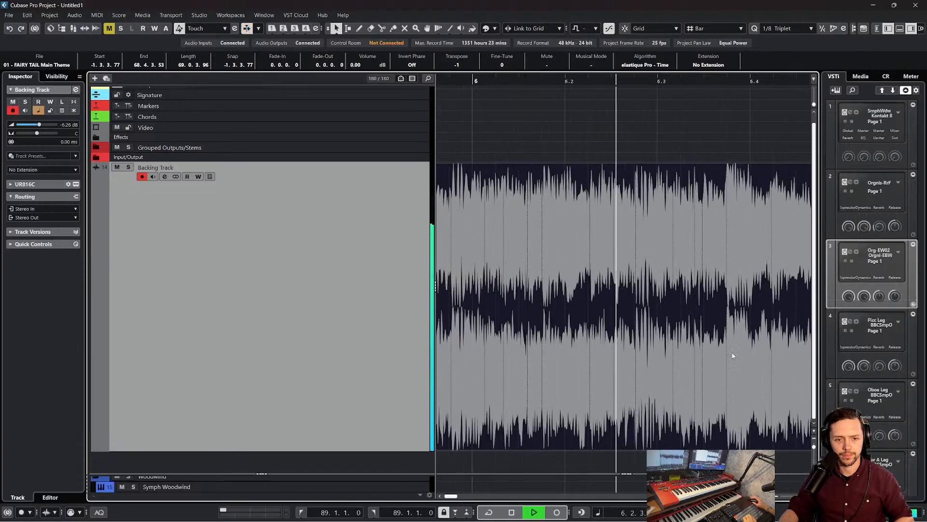
pyautogui.press('g')
pyautogui.press('g')
pyautogui.press('g')
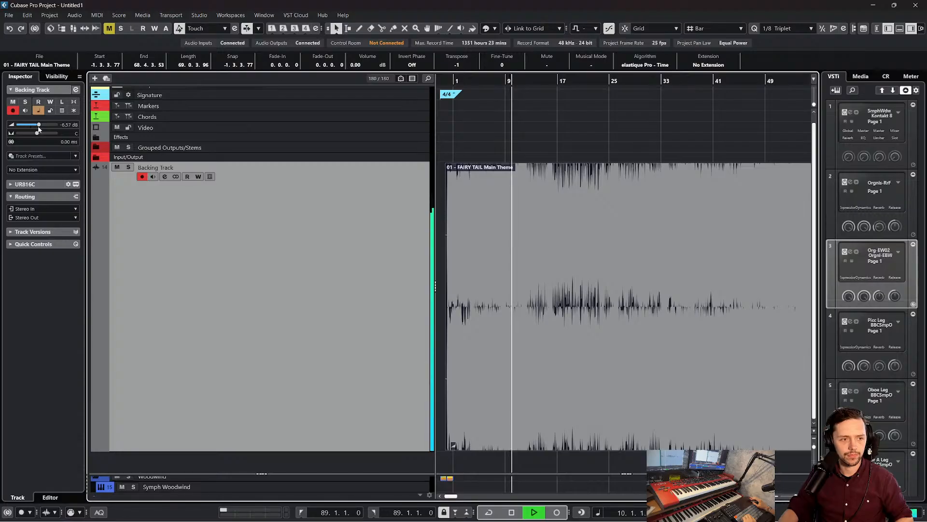
pyautogui.moveTo(39, 125); pyautogui.dragTo(37, 127)
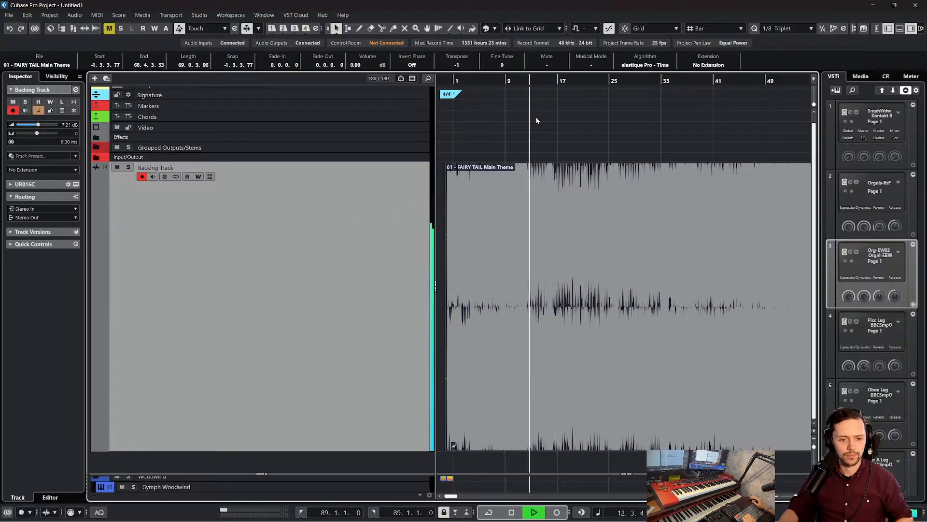
pyautogui.press('space')
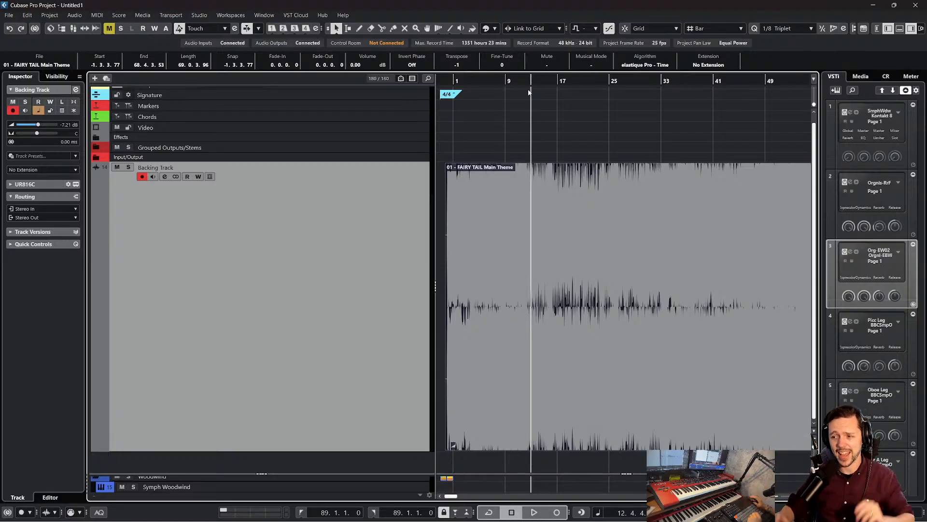
# Deselect the audio event, replay the first few bars from just before bar 0, and stop to review the waveform
pyautogui.click(650, 141)
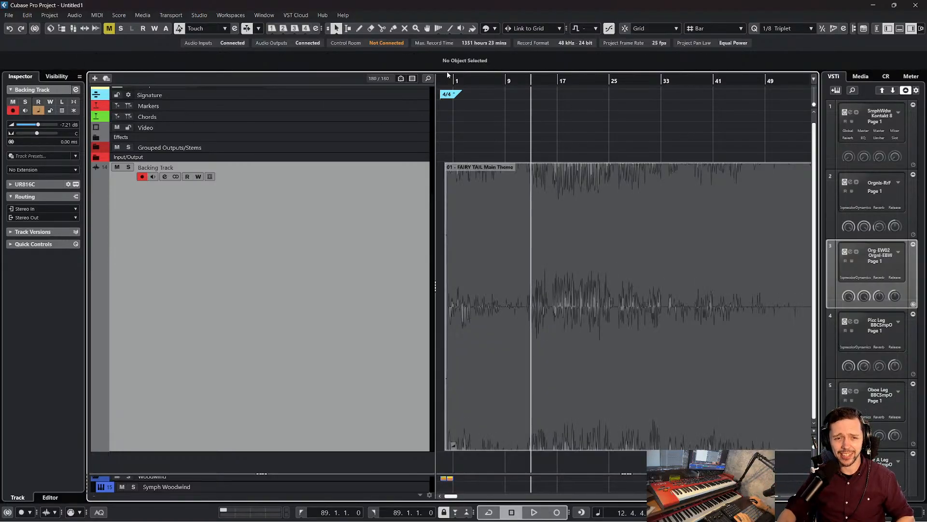
pyautogui.moveTo(447, 81); pyautogui.dragTo(459, 115)
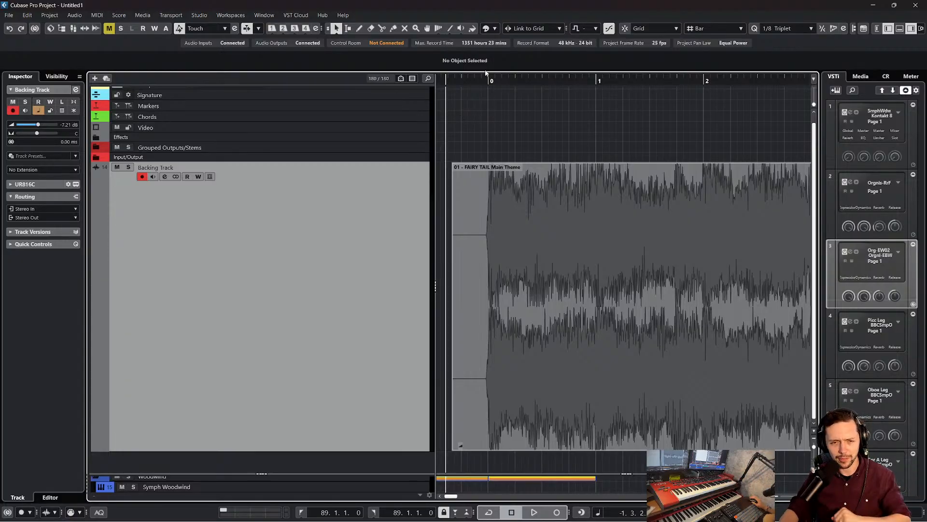
pyautogui.moveTo(472, 80); pyautogui.dragTo(471, 83)
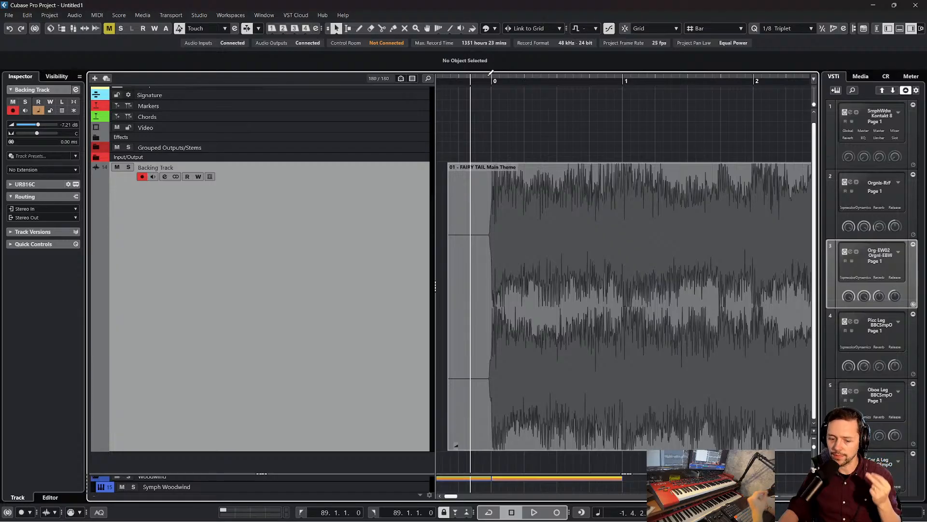
pyautogui.click(461, 82)
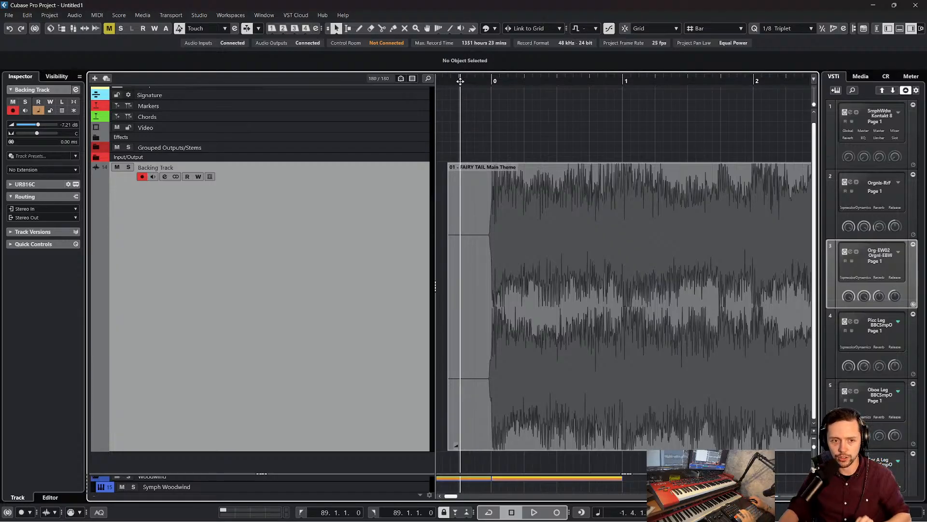
pyautogui.press('space')
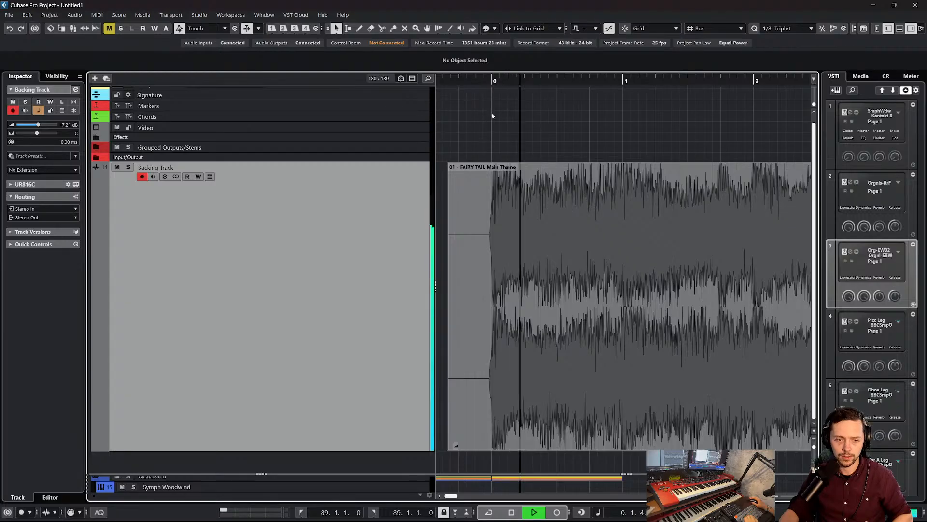
pyautogui.press('f')
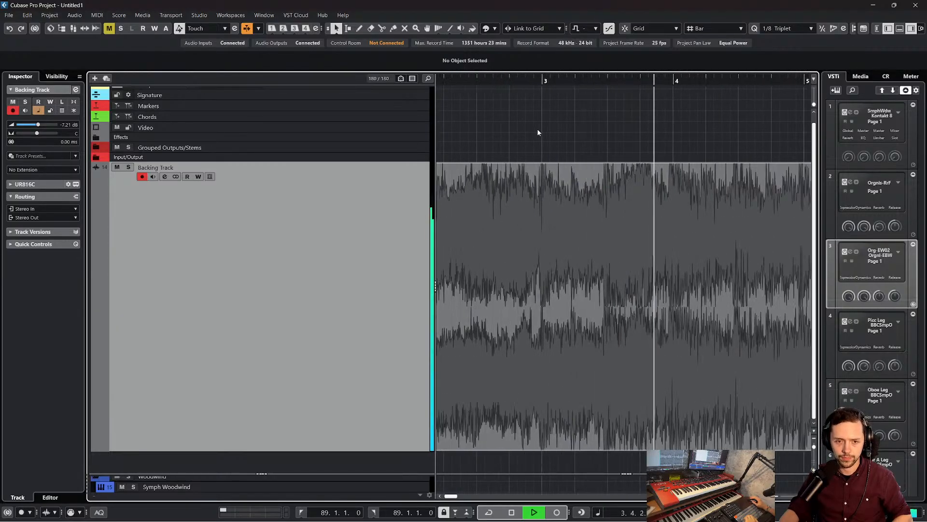
pyautogui.press('space')
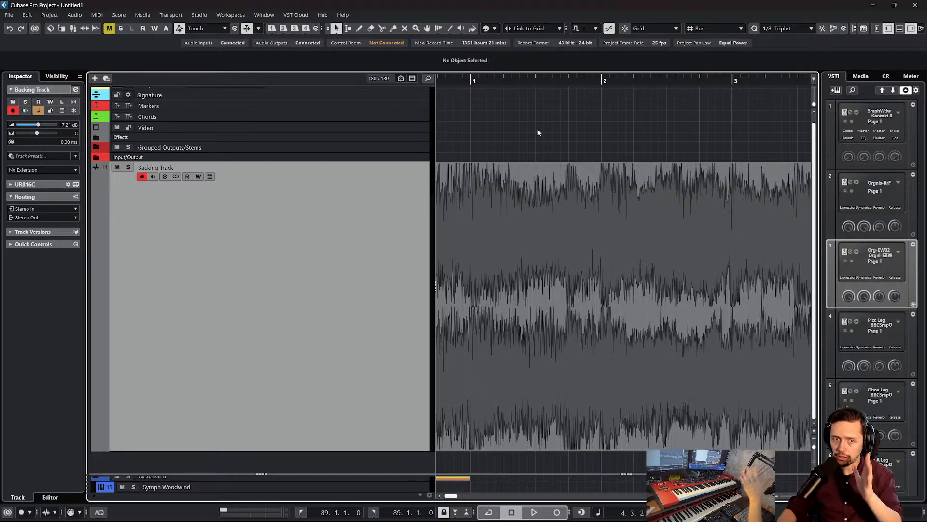
pyautogui.hscroll(-1, 538, 132)
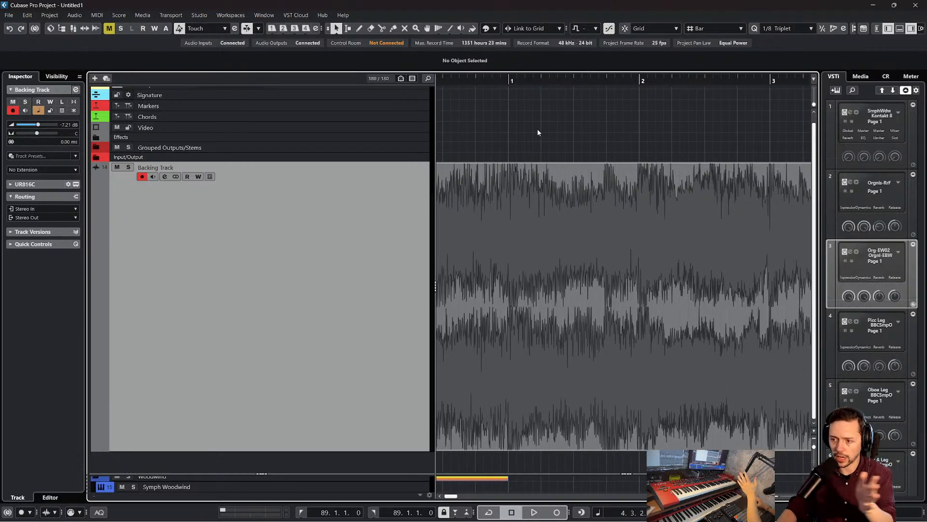
# Replay the backing track from just before bar 0, and stop the playback at about bar 3
pyautogui.hscroll(-3, 537, 129)
pyautogui.moveTo(487, 81); pyautogui.dragTo(486, 79)
pyautogui.press('space')
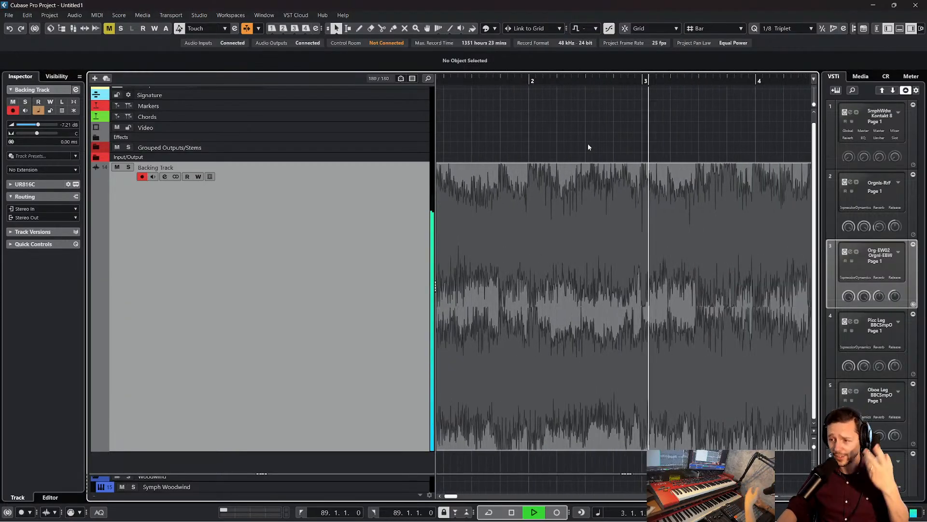
pyautogui.press('space')
# Put the playback cursor at the start of the sound before bar 0, and raise the project tempo until the audio event's length is 76.0.3.72
pyautogui.hscroll(-4, 587, 143)
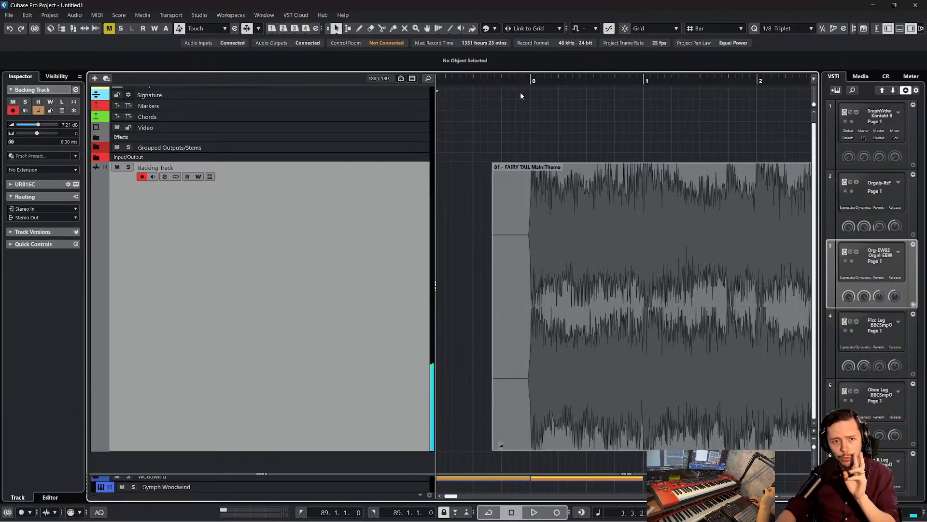
pyautogui.moveTo(523, 81); pyautogui.dragTo(526, 96)
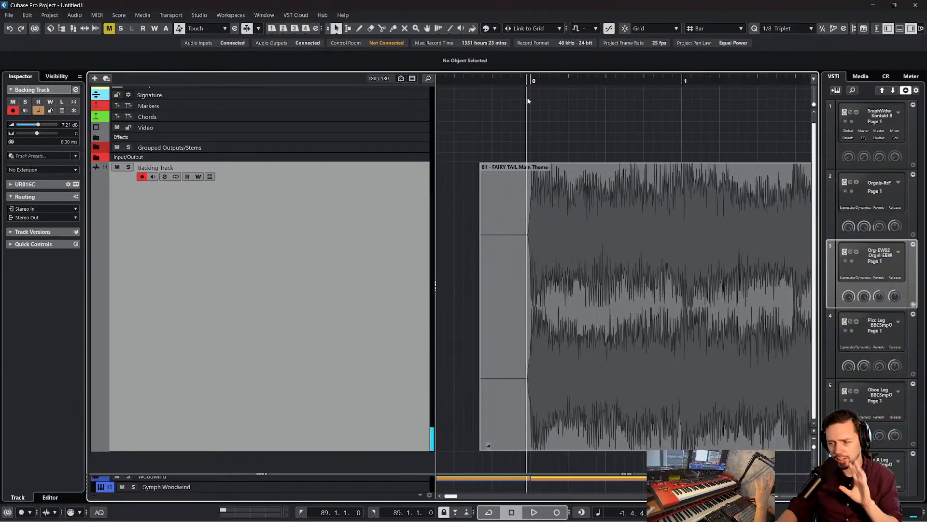
pyautogui.click(562, 223)
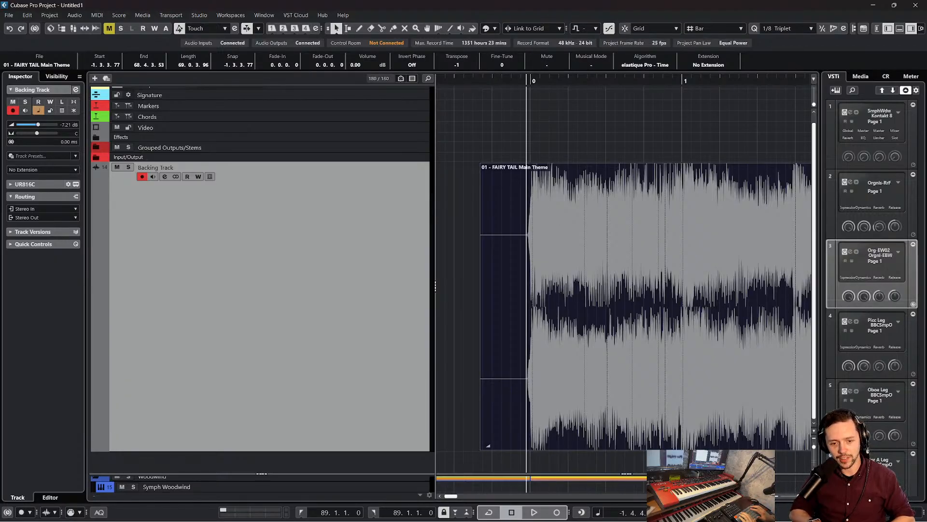
pyautogui.hotkey('ctrl', 'z')
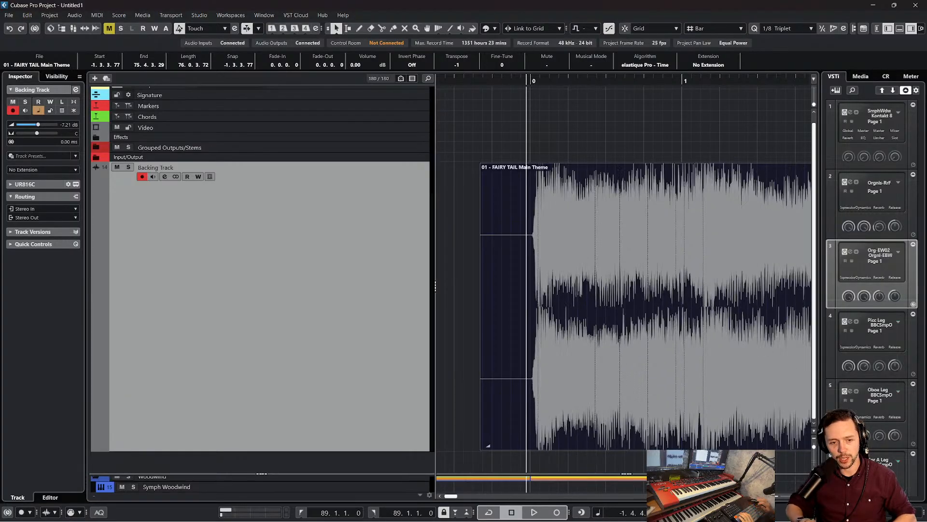
pyautogui.click(588, 122)
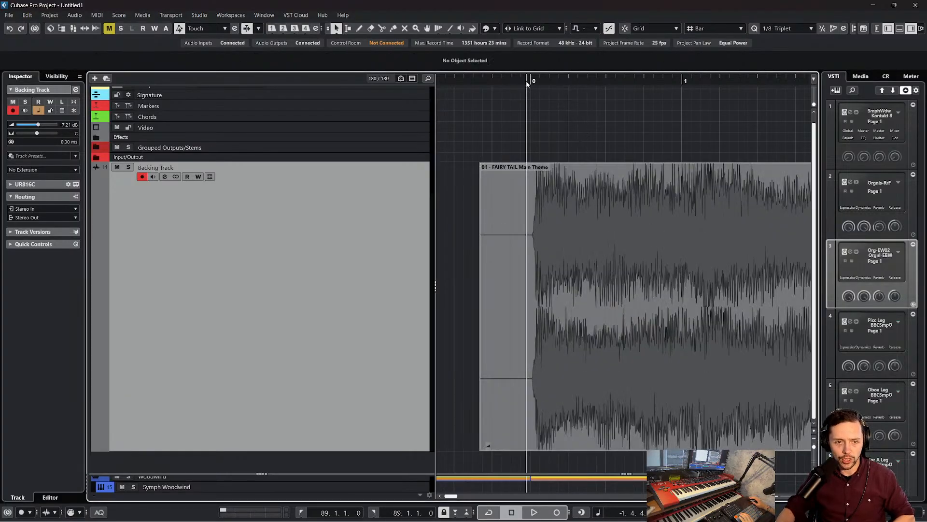
# Shift the FAIRY TAIL Main Theme event slightly earlier to start at -1.3.3.15, lining its first attack up with bar 0
pyautogui.moveTo(527, 80); pyautogui.dragTo(513, 90)
pyautogui.moveTo(593, 203); pyautogui.dragTo(577, 206)
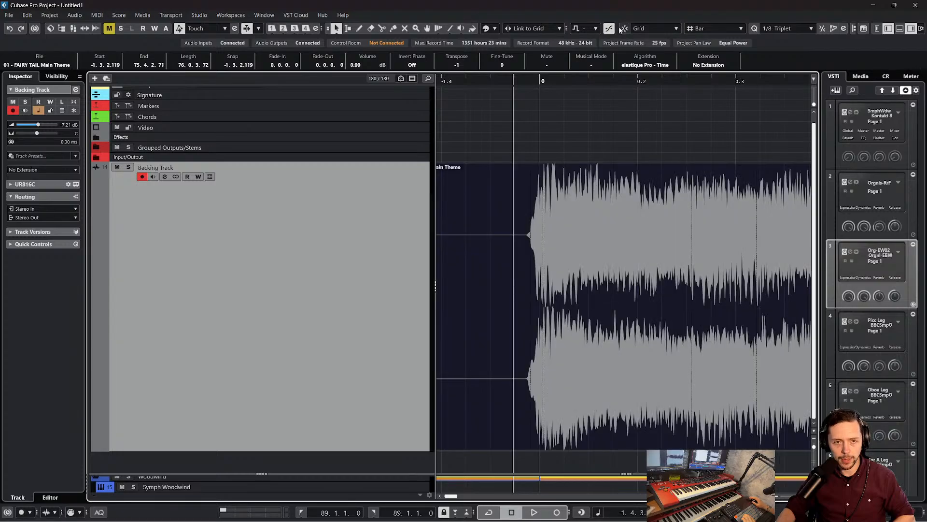
pyautogui.moveTo(605, 246)
pyautogui.mouseDown()
pyautogui.moveTo(581, 254)
pyautogui.moveTo(608, 254)
pyautogui.mouseUp()
# Play the shifted event from just before bar 0, toggle auto-scroll during playback, and stop after about two bars
pyautogui.moveTo(503, 81); pyautogui.dragTo(503, 78)
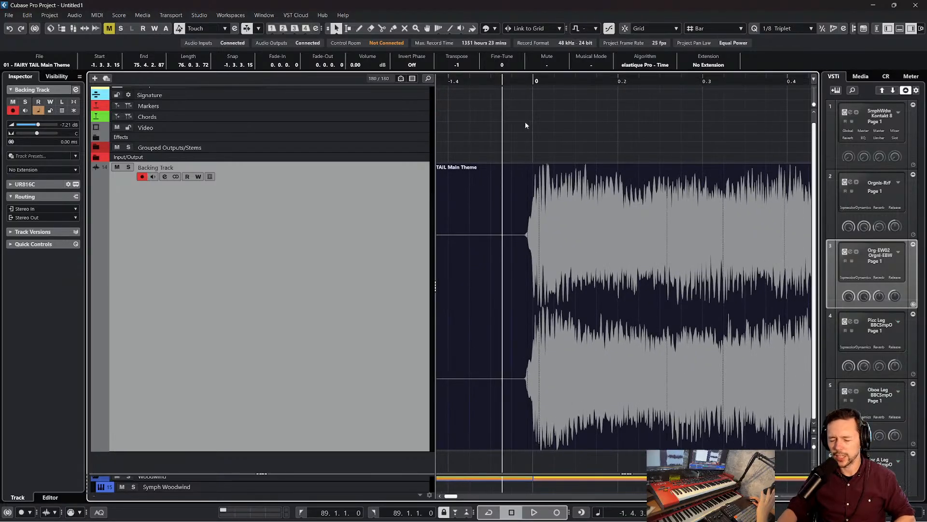
pyautogui.press('space')
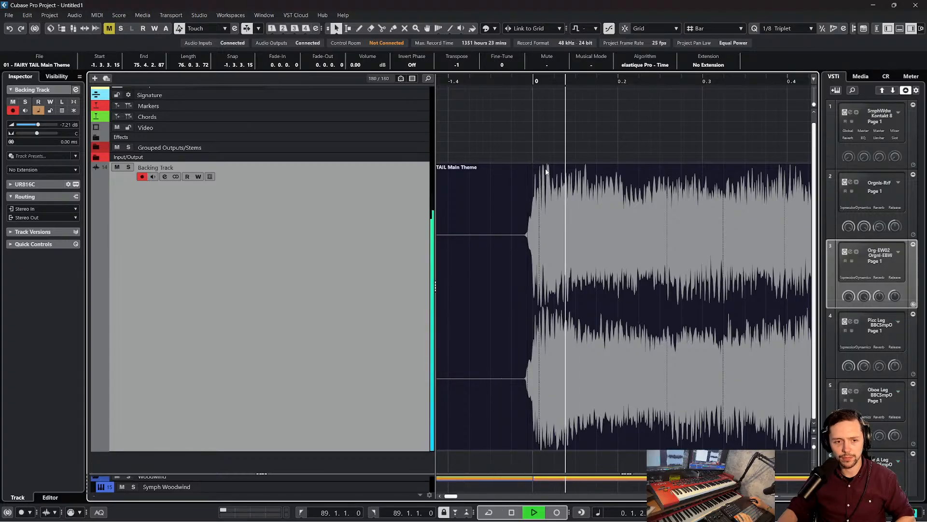
pyautogui.press('f')
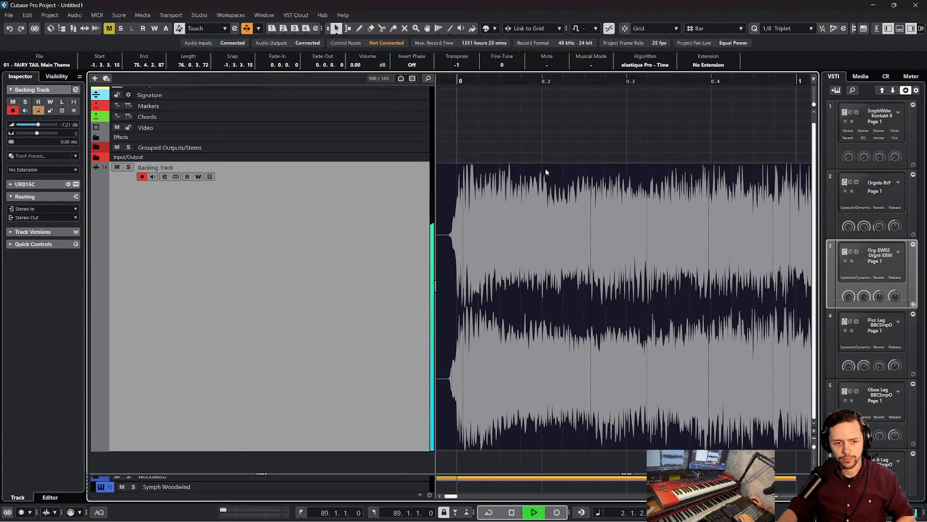
pyautogui.press('space')
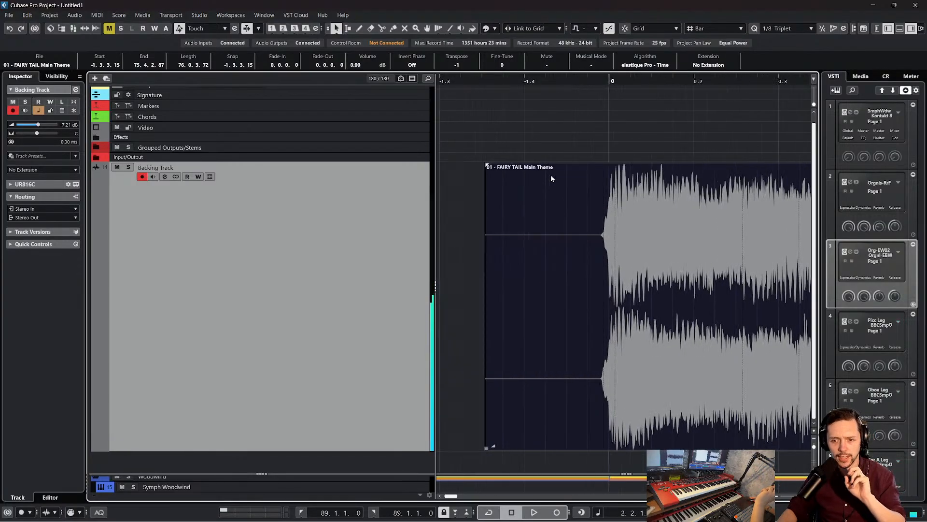
# Replay the opening from the silence before bar 0 to about bar 4, comparing the waveform with the beat grid, and stop
pyautogui.hscroll(-3, 545, 168)
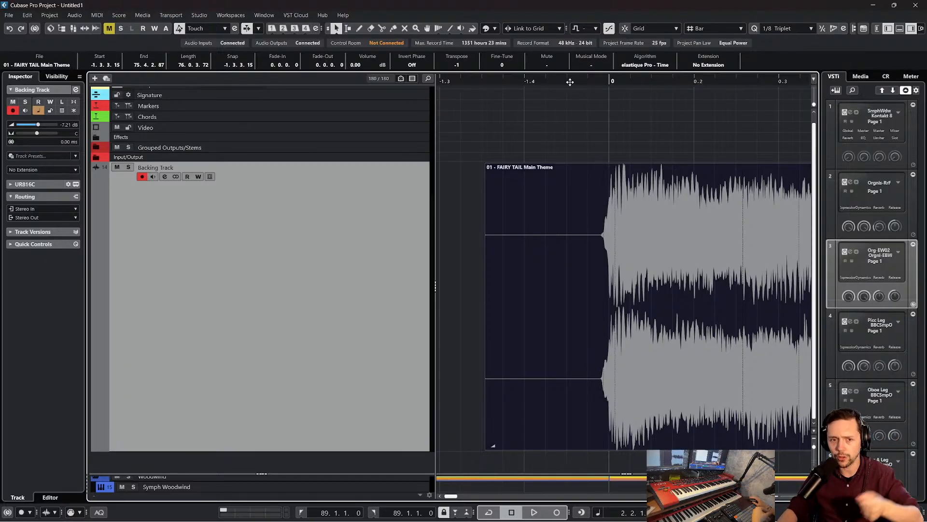
pyautogui.moveTo(570, 81); pyautogui.dragTo(568, 76)
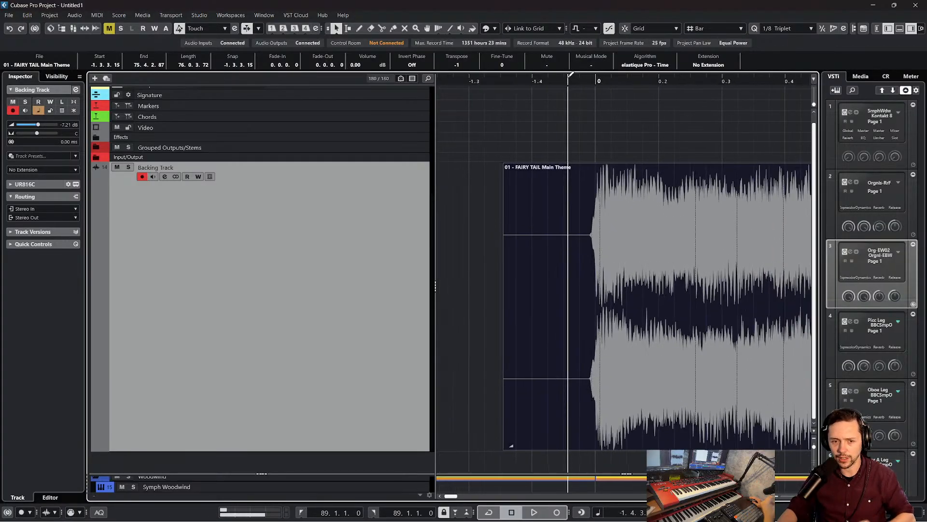
pyautogui.press('space')
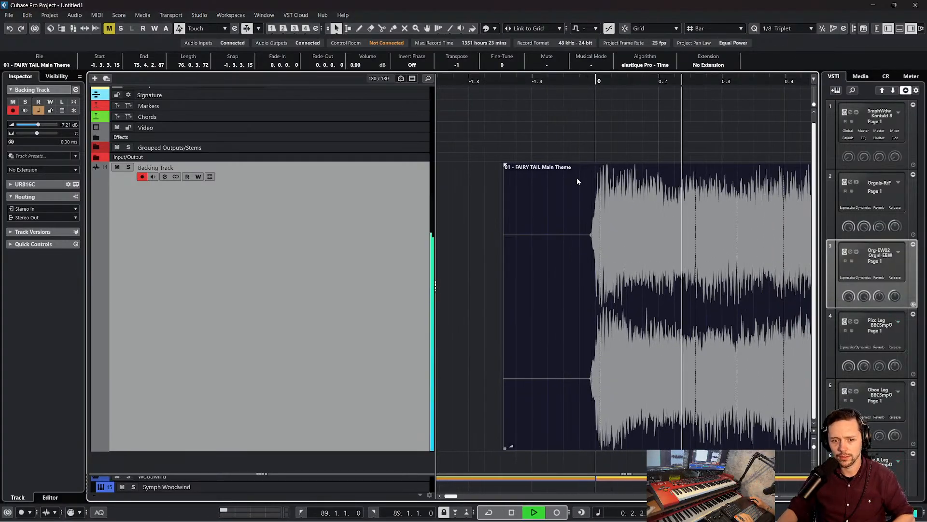
pyautogui.hscroll(2, 577, 178)
pyautogui.hscroll(-3, 577, 179)
pyautogui.hscroll(2, 577, 180)
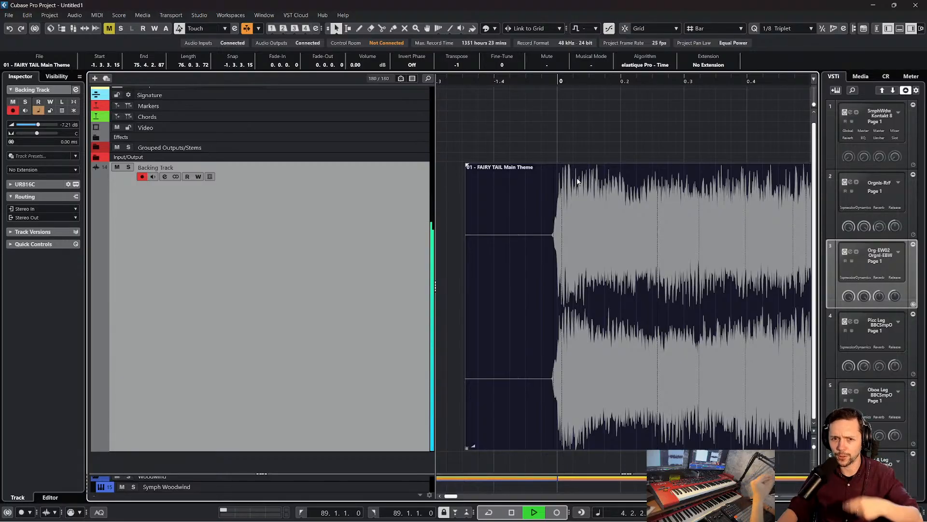
pyautogui.press('space')
# Lower the project tempo until the audio event's length is 73.2.2.113, checking the waveform near bar 5, and return the cursor to just before bar 0
pyautogui.hscroll(-2, 577, 177)
pyautogui.hscroll(3, 578, 178)
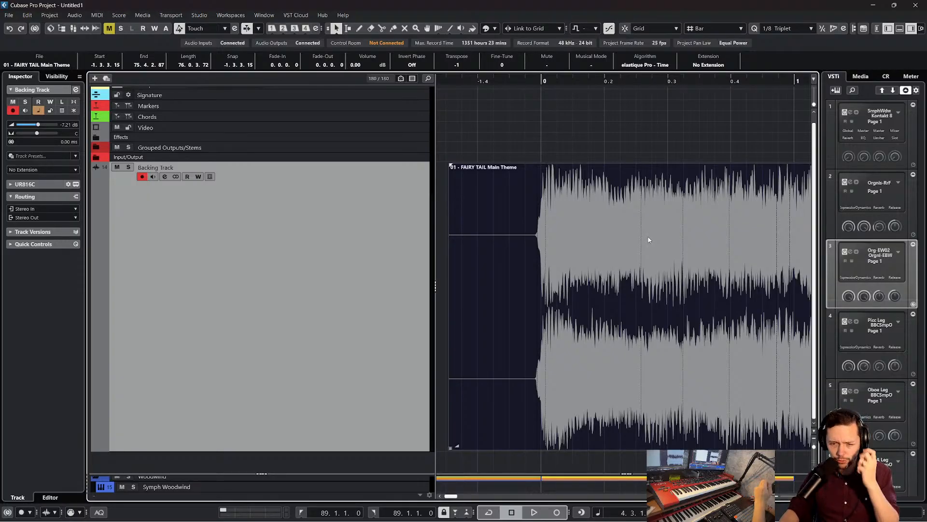
pyautogui.hscroll(-2, 649, 239)
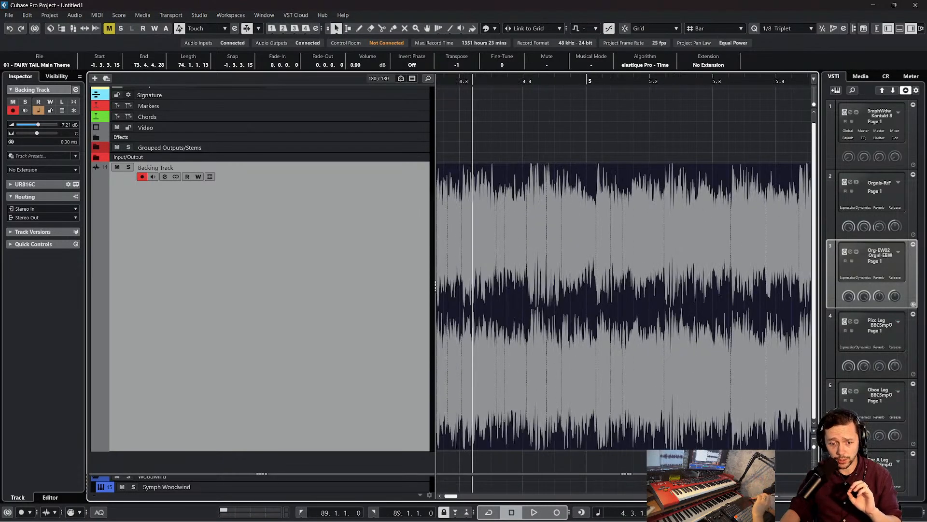
pyautogui.hscroll(-15, 649, 428)
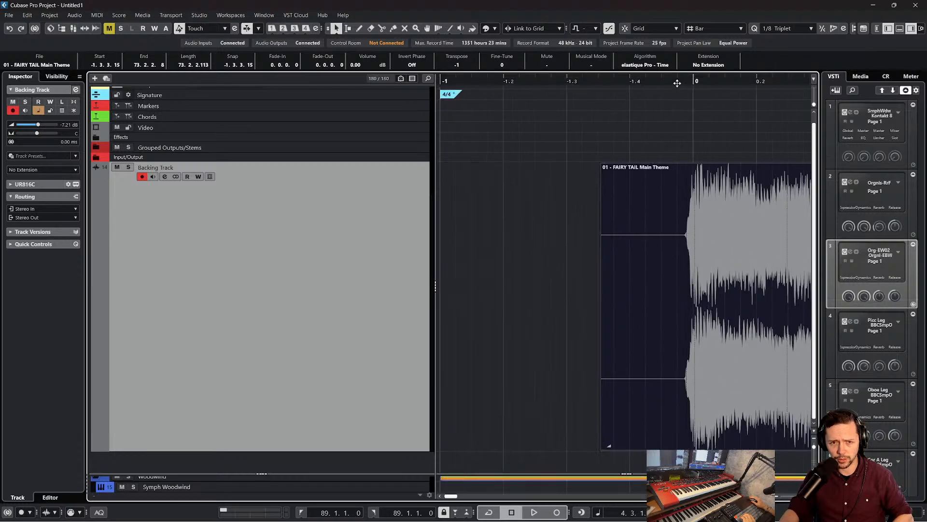
pyautogui.click(678, 84)
# Try several slower and faster project tempos, and settle on the one that gives the audio event a length of 72.1.2.74
pyautogui.scroll(-5, 734, 512)
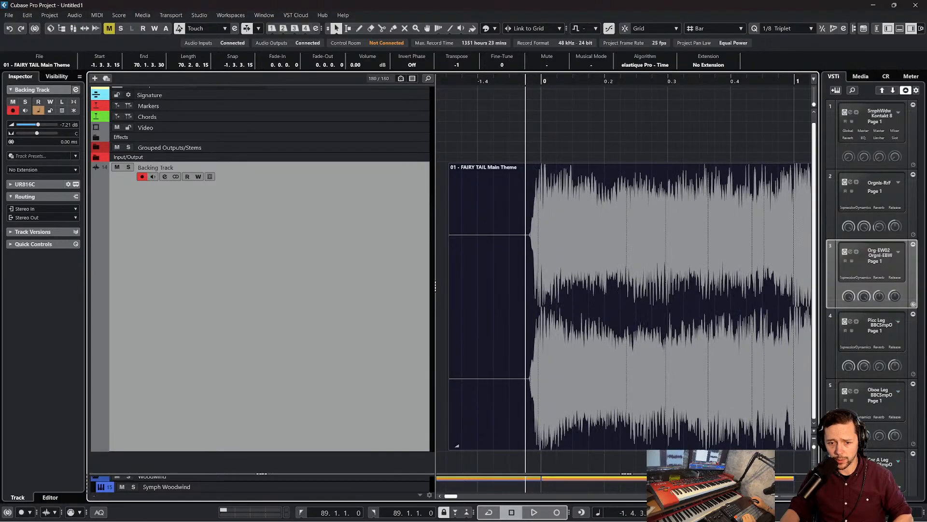
pyautogui.scroll(-1, 734, 512)
pyautogui.scroll(-5, 734, 512)
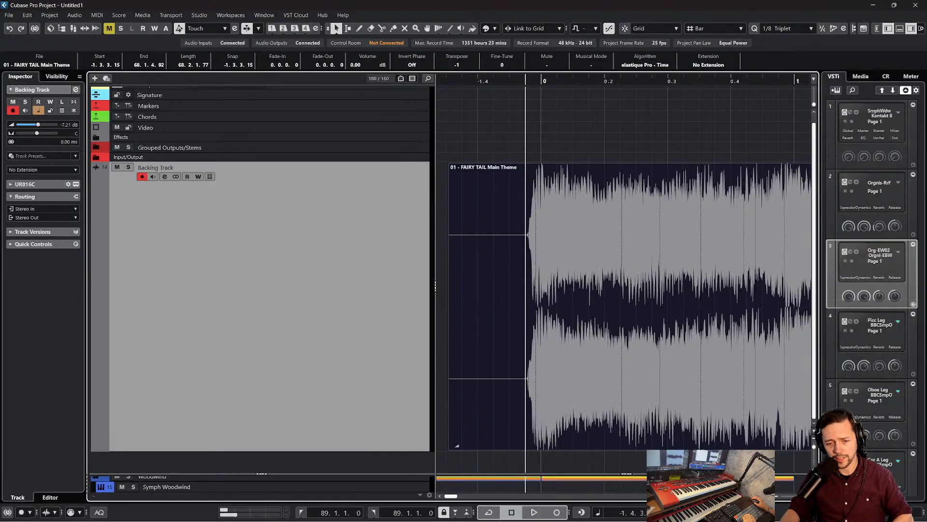
pyautogui.scroll(5, 734, 512)
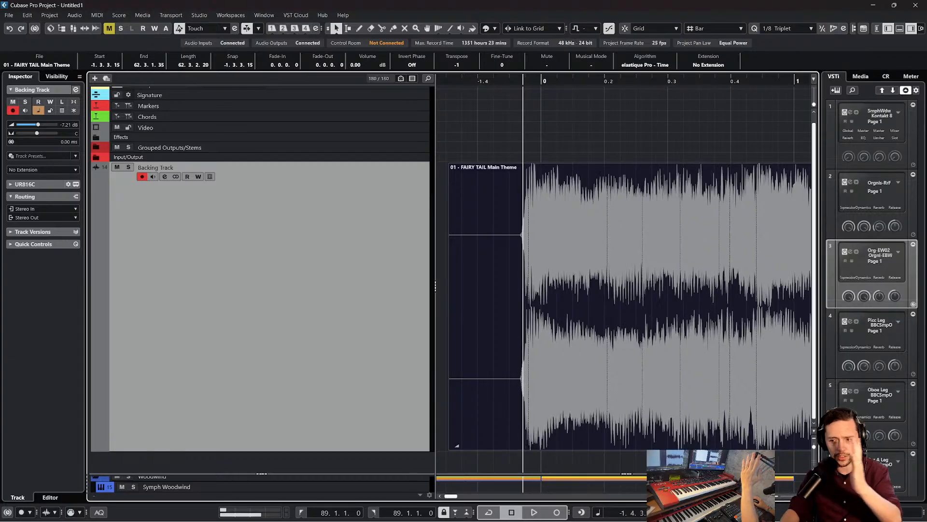
pyautogui.scroll(6, 734, 512)
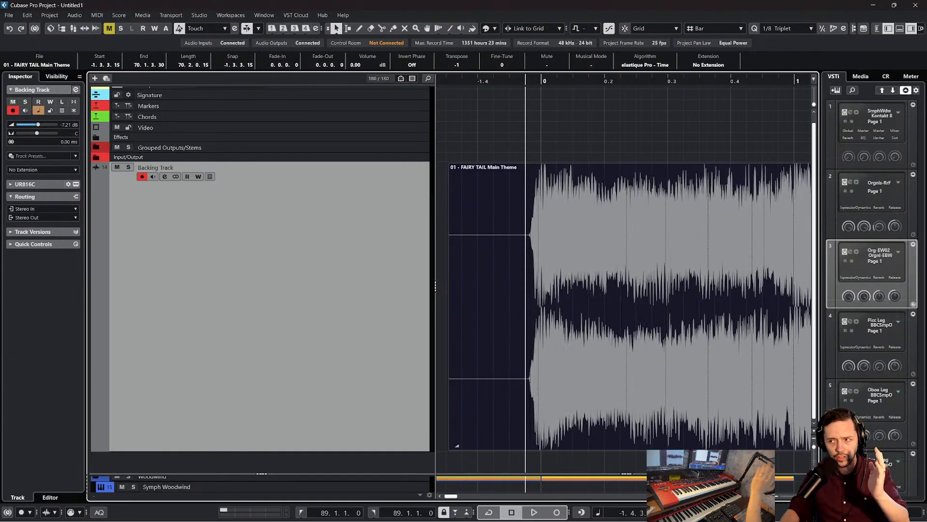
pyautogui.scroll(6, 734, 512)
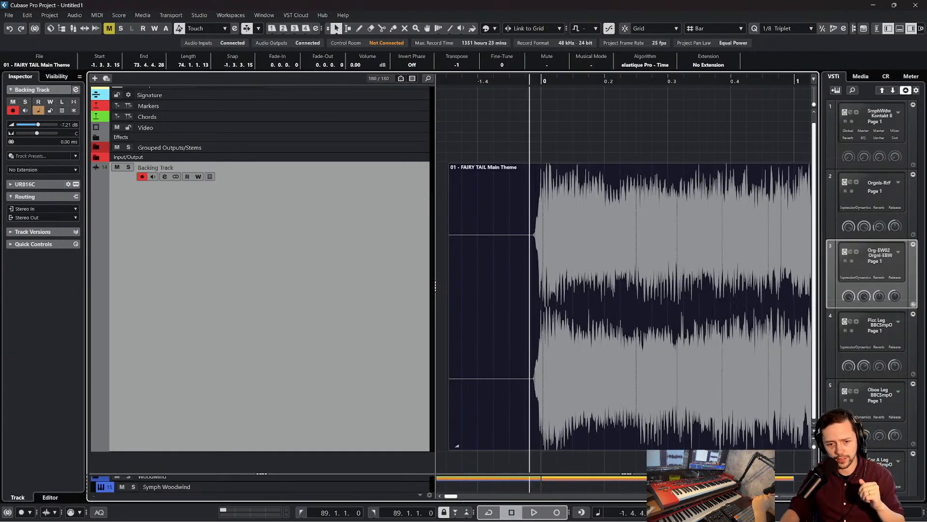
pyautogui.scroll(-4, 735, 512)
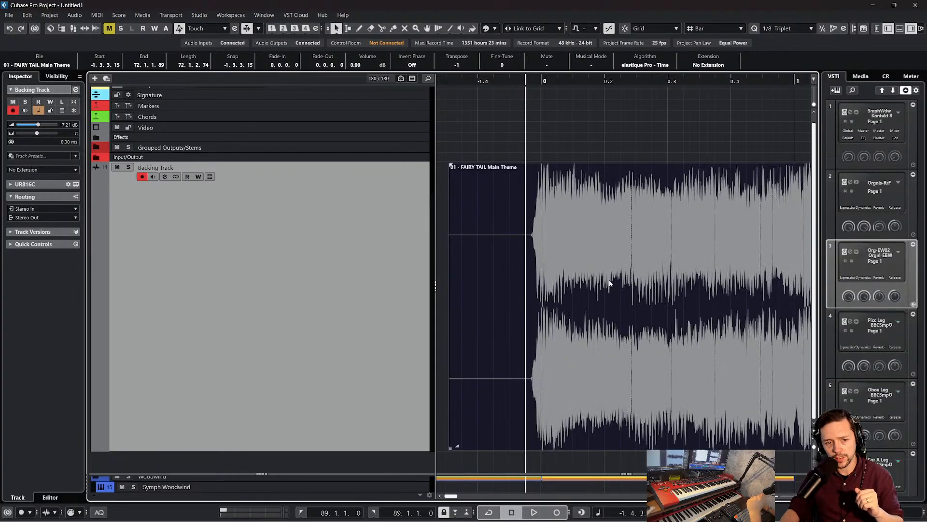
# Set the cursor at the first attack before bar 0, play the retimed backing track with auto-scroll toggled, and stop
pyautogui.moveTo(585, 204); pyautogui.dragTo(577, 202)
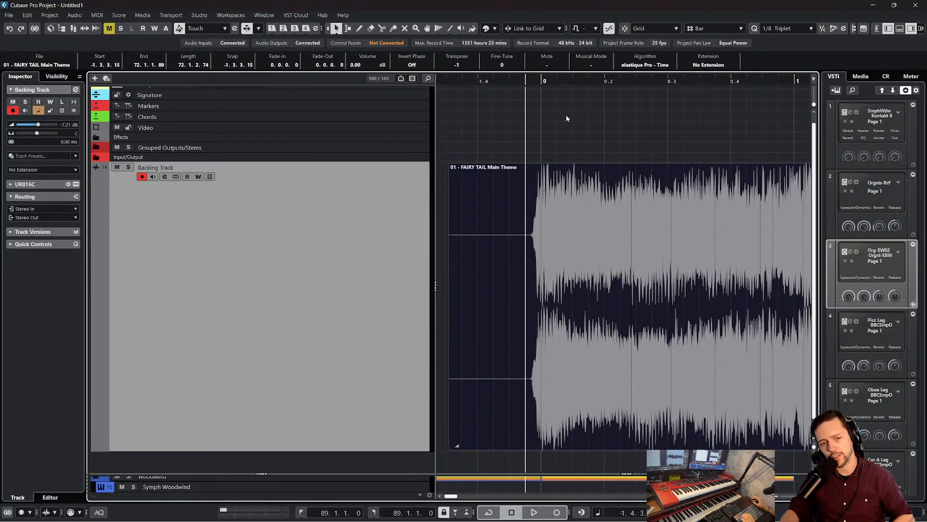
pyautogui.moveTo(531, 80); pyautogui.dragTo(533, 80)
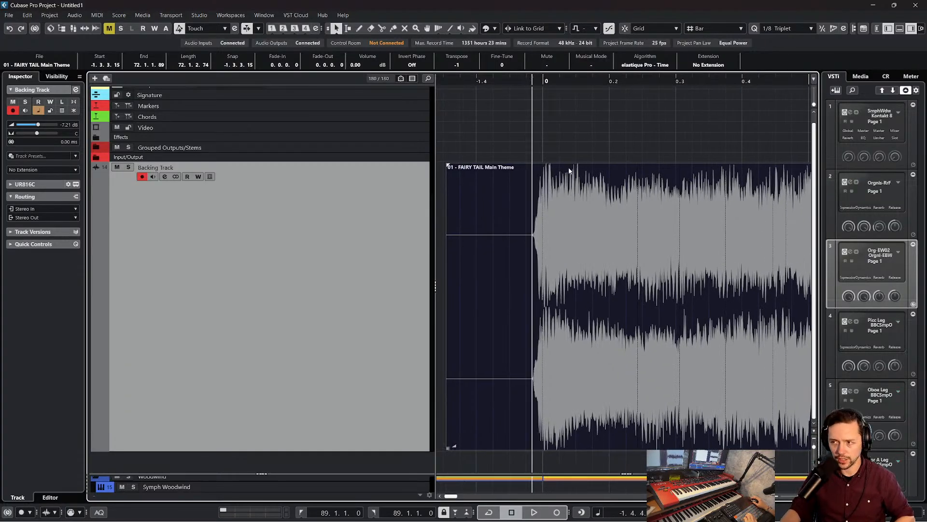
pyautogui.press('space')
pyautogui.press('f')
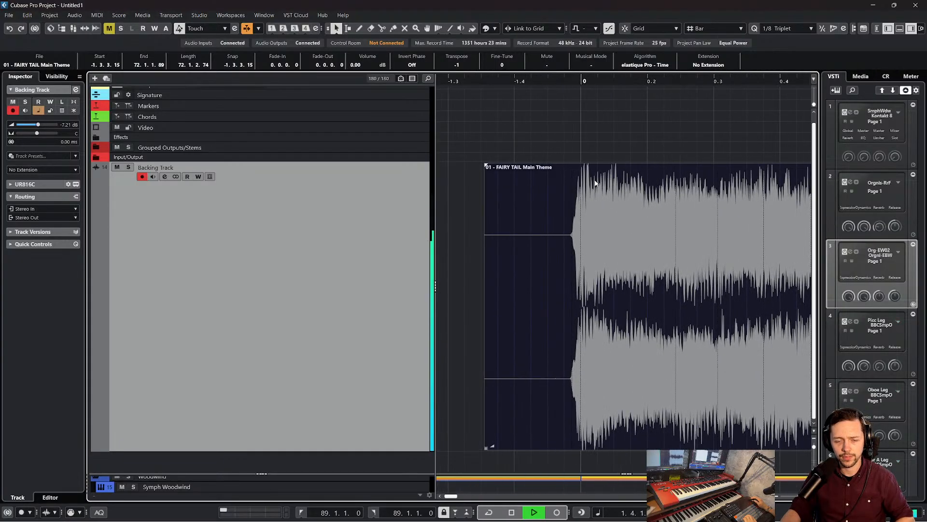
pyautogui.press('space')
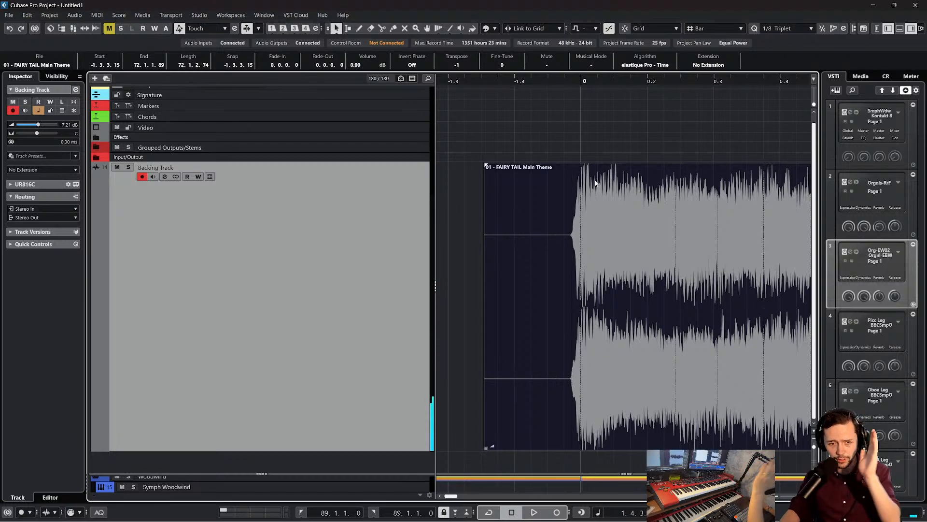
pyautogui.hscroll(3, 595, 183)
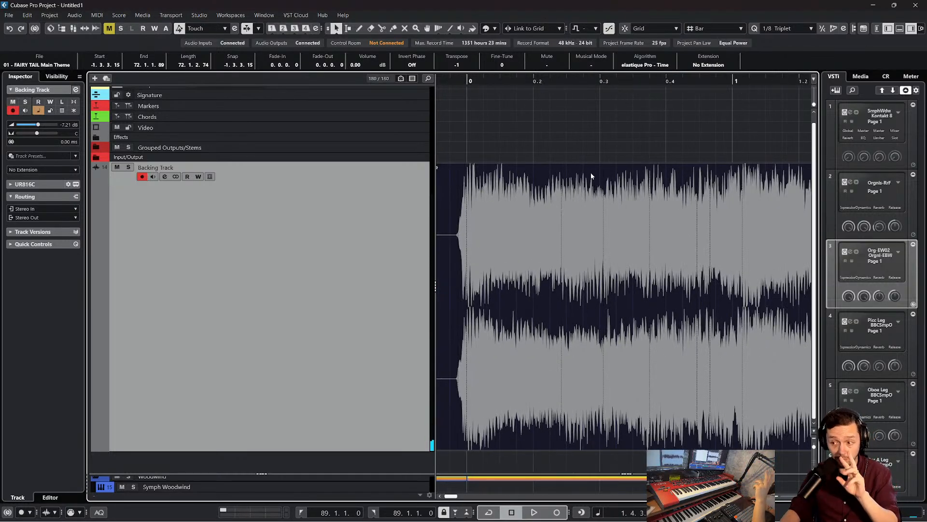
pyautogui.hscroll(-3, 590, 172)
pyautogui.hscroll(3, 591, 173)
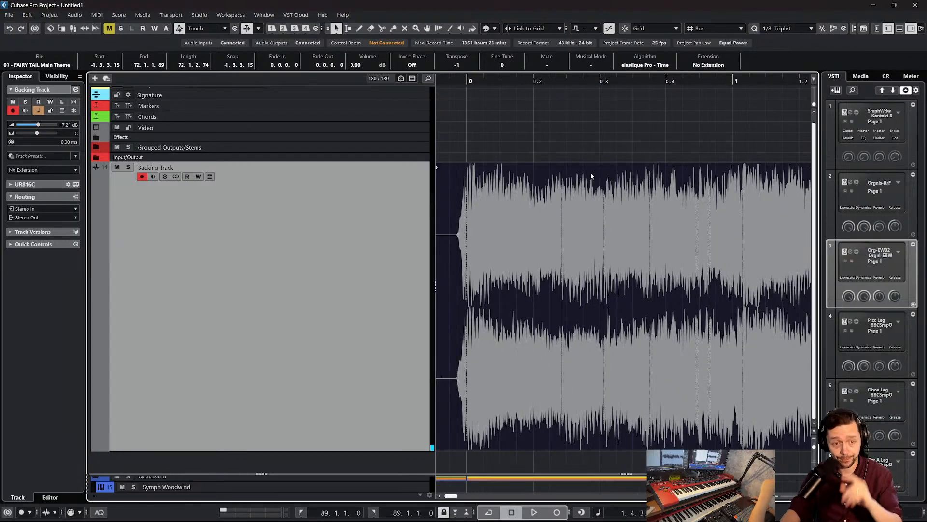
pyautogui.hscroll(-3, 590, 173)
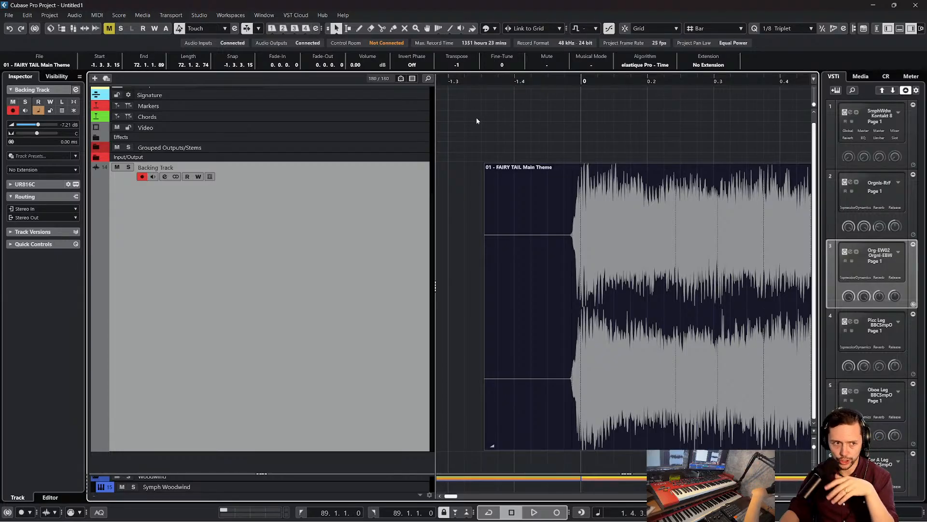
pyautogui.scroll(1, 502, 135)
pyautogui.scroll(-1, 517, 142)
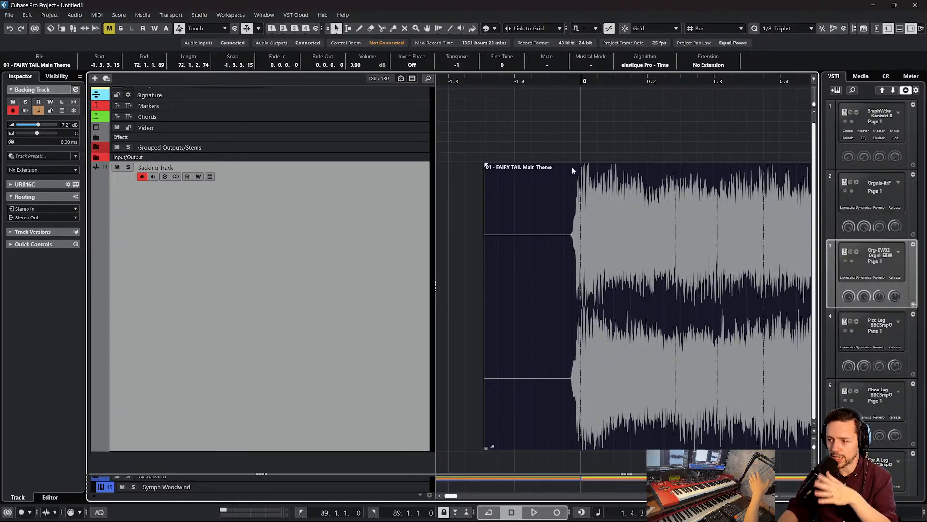
# Play the backing track from the first attack to about bar 6, toggle auto-scroll again, and stop to examine the waveform around bar 4
pyautogui.click(574, 81)
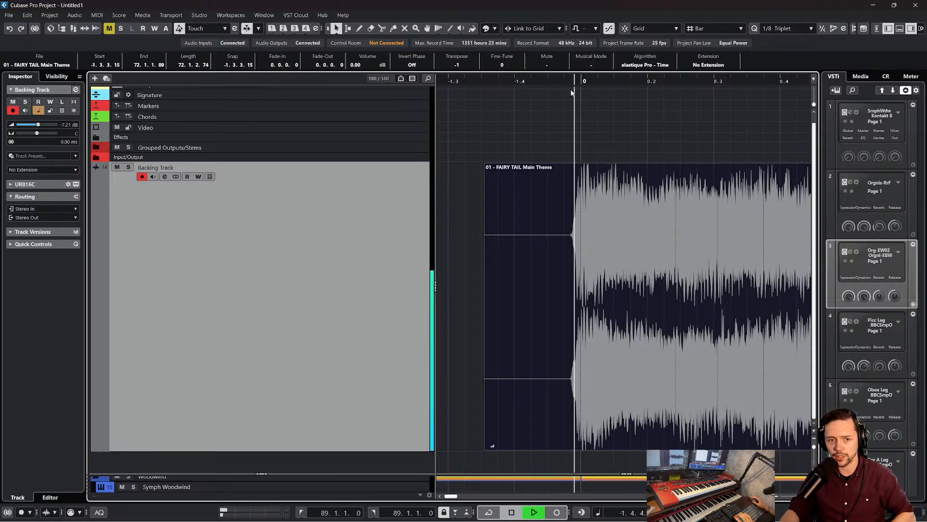
pyautogui.press('f')
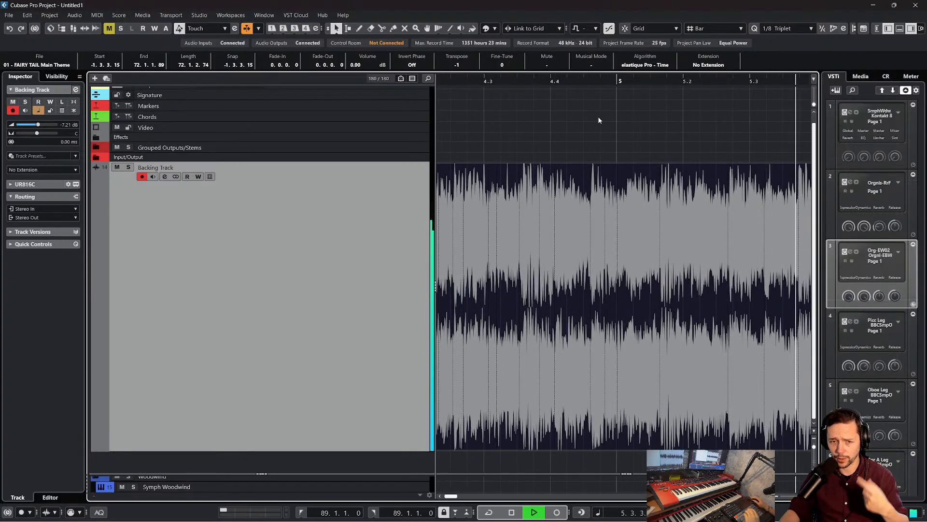
pyautogui.hscroll(4, 599, 121)
pyautogui.press('space')
pyautogui.hscroll(-11, 595, 128)
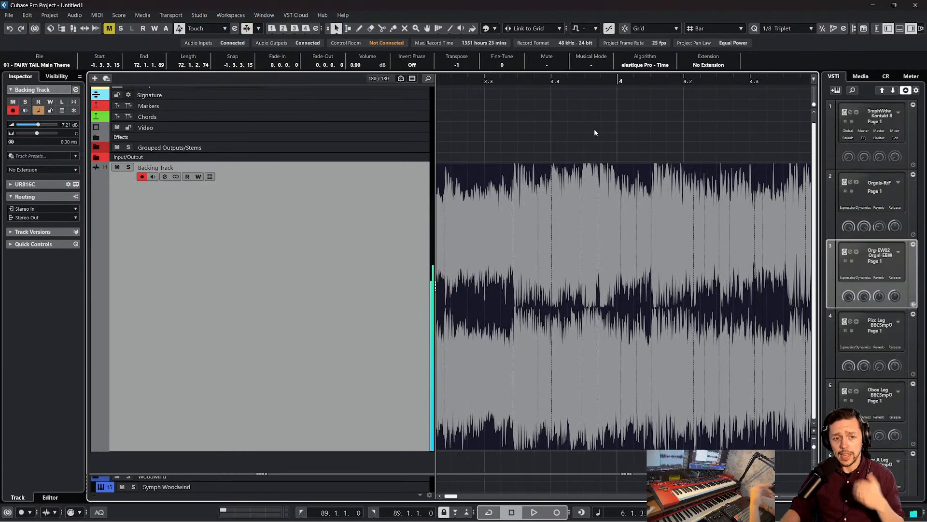
# Examine the waveform's alignment with the grid from bar 4 back to the audio event's start near bar 0
pyautogui.hscroll(-6, 594, 129)
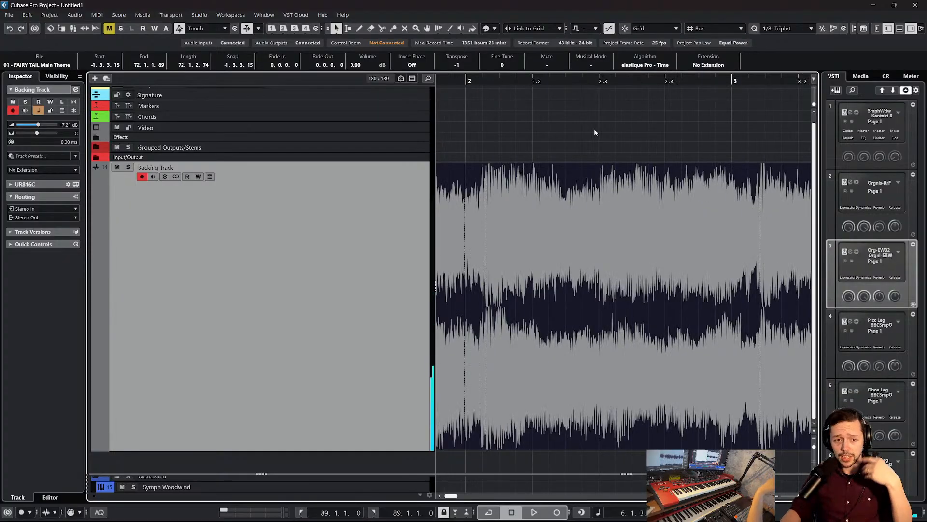
pyautogui.hscroll(-2, 594, 129)
pyautogui.hscroll(-2, 594, 129)
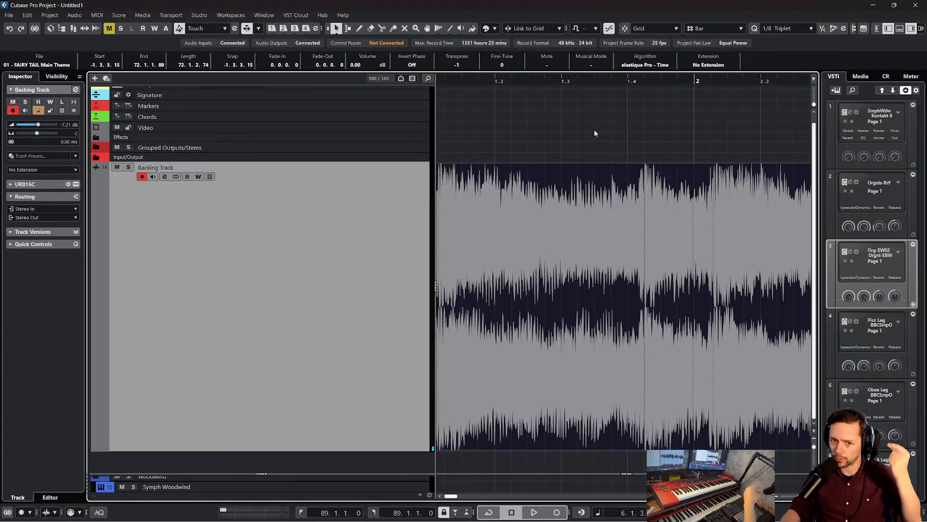
pyautogui.hscroll(-6, 594, 129)
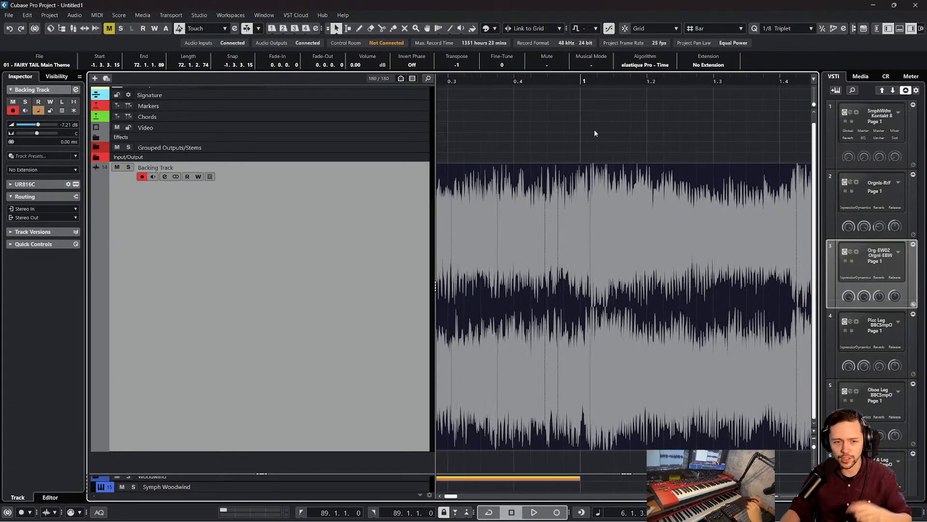
pyautogui.hscroll(-3, 584, 151)
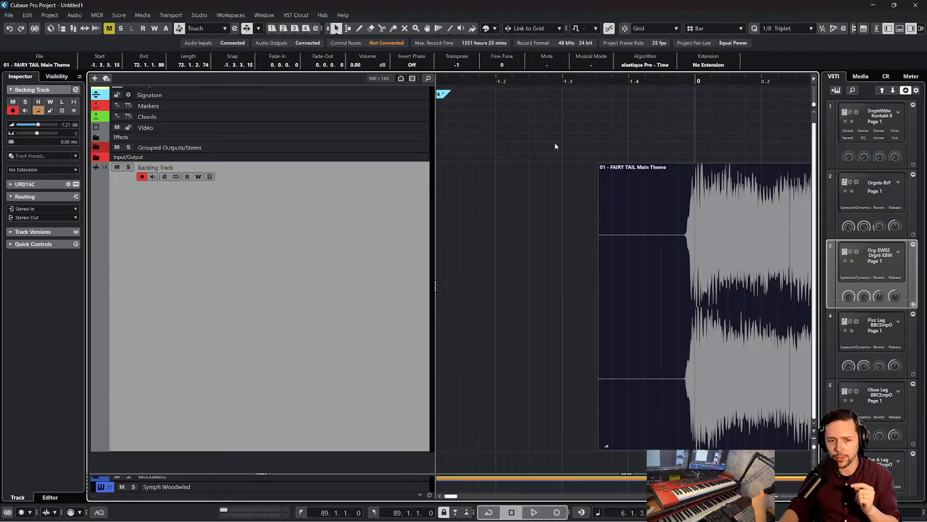
pyautogui.hscroll(2, 556, 146)
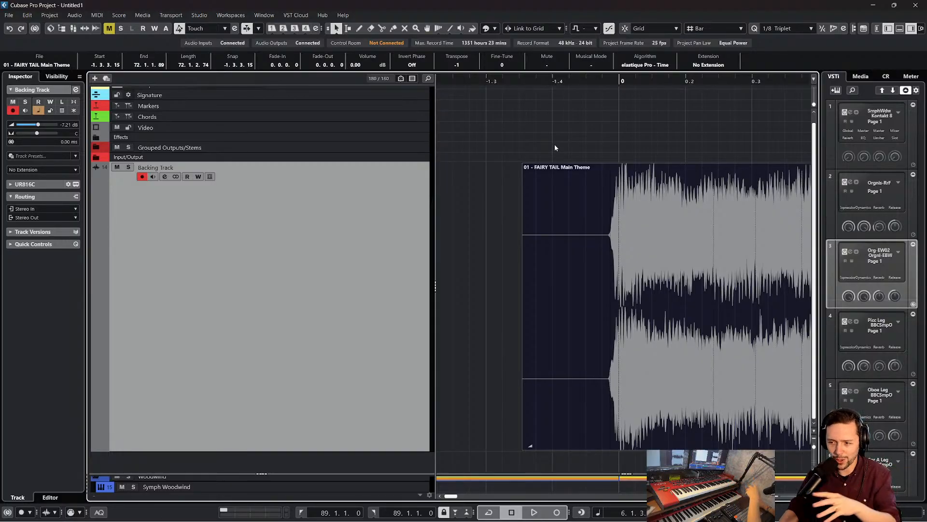
pyautogui.hscroll(-2, 578, 107)
pyautogui.hscroll(2, 575, 107)
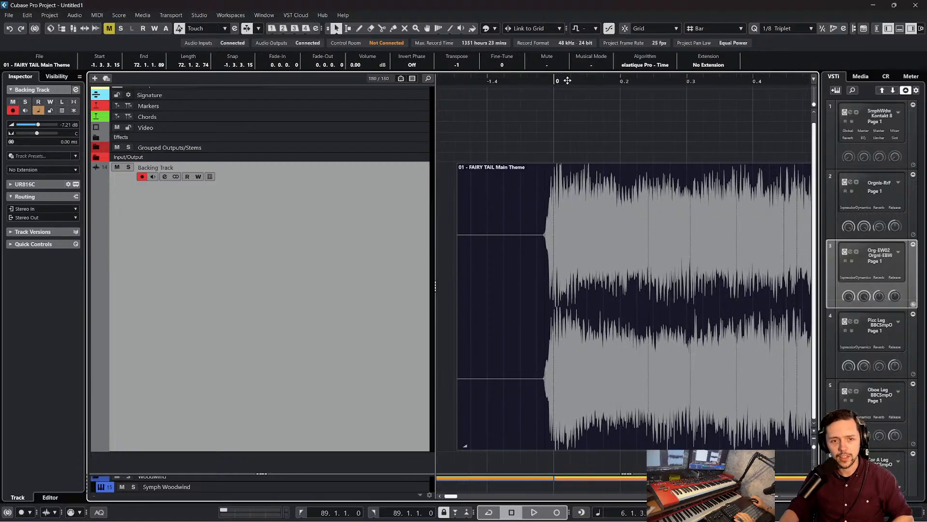
# Place the cursor just before the first attack near bar 0, and undo the tempo changes back to an event length of 70.2.0.15
pyautogui.moveTo(546, 83); pyautogui.dragTo(543, 81)
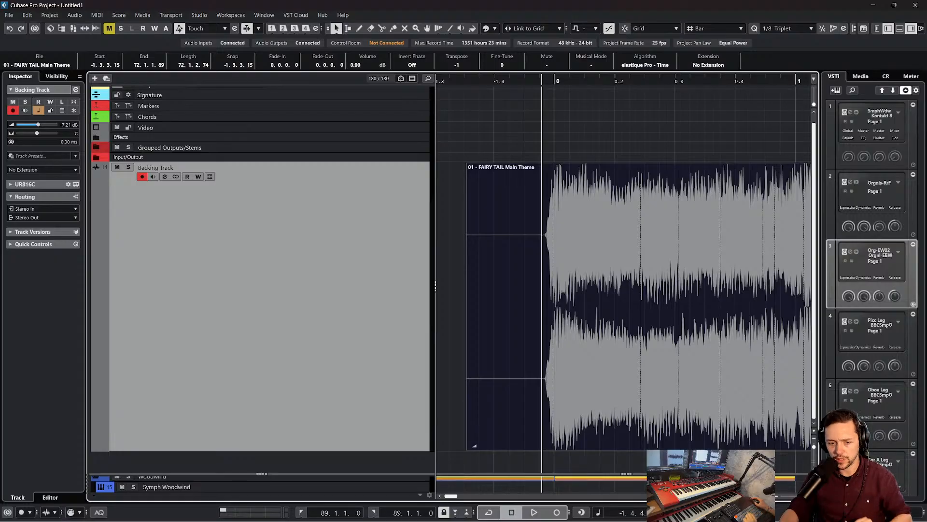
pyautogui.hotkey('ctrl', 'z')
pyautogui.hotkey('ctrl', 'z')
pyautogui.hotkey('ctrl', 'z')
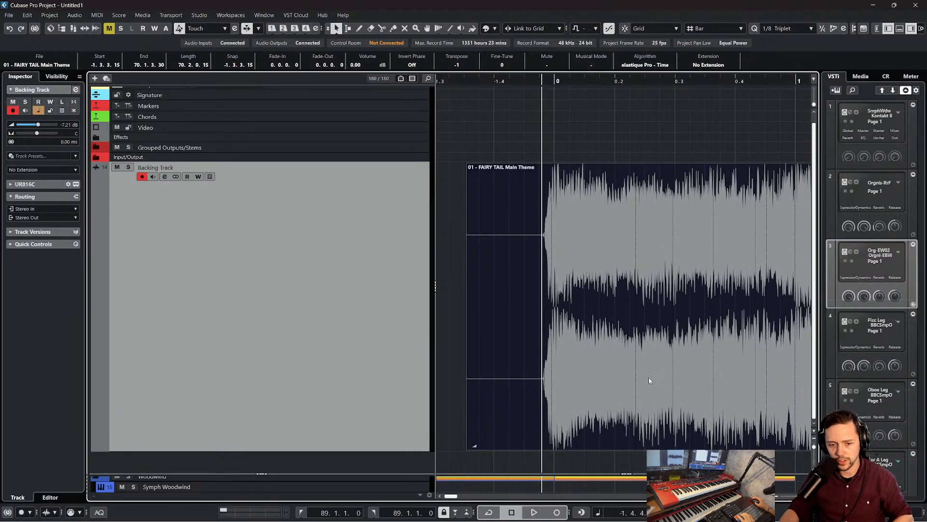
# Play the backing track from the first attack to about bar 5, stop, and examine the waveform between bars 2 and 4
pyautogui.press('space')
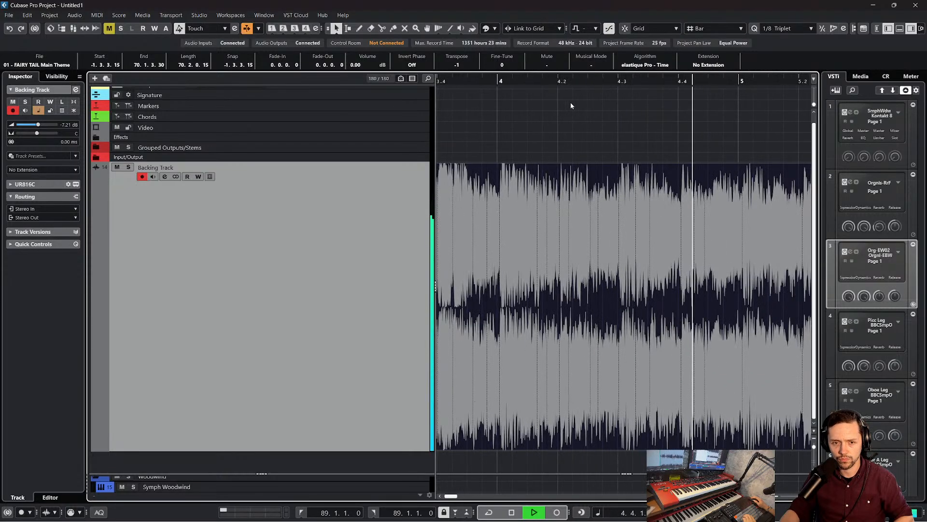
pyautogui.press('space')
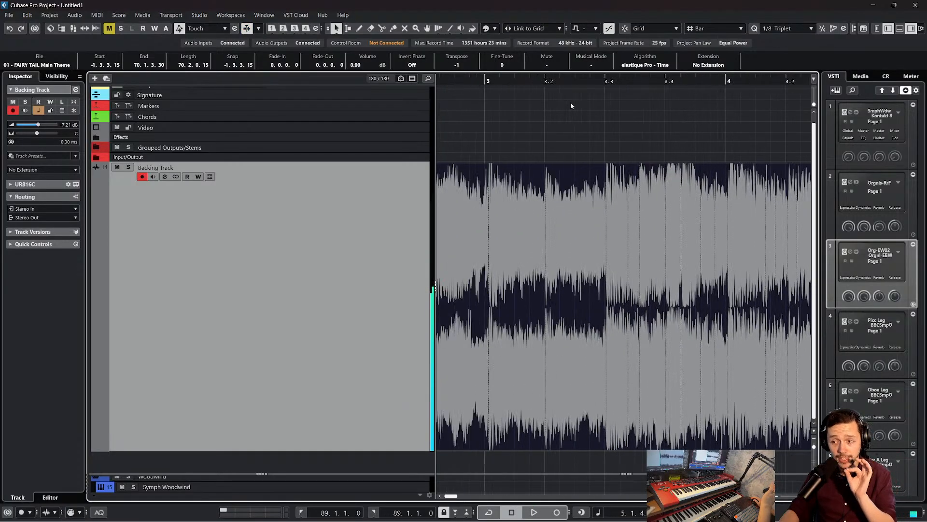
pyautogui.hscroll(-5, 569, 103)
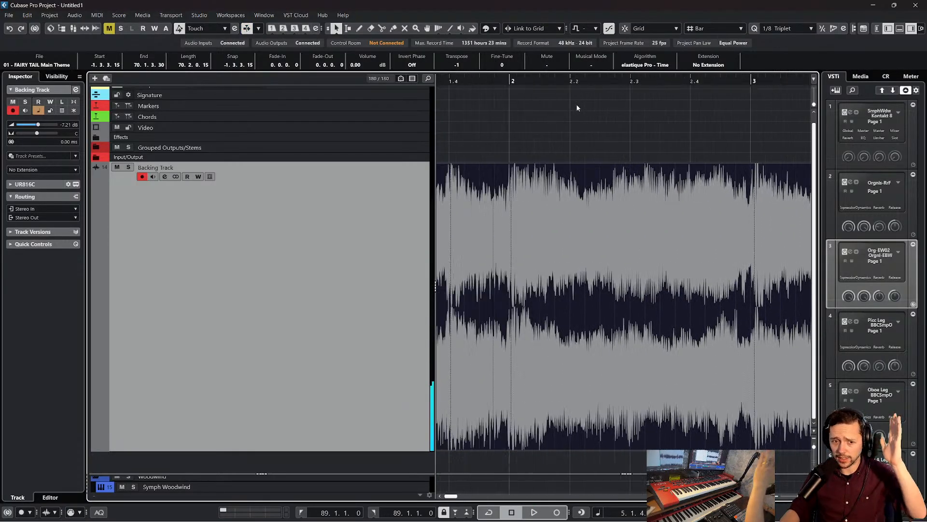
pyautogui.hscroll(-5, 577, 106)
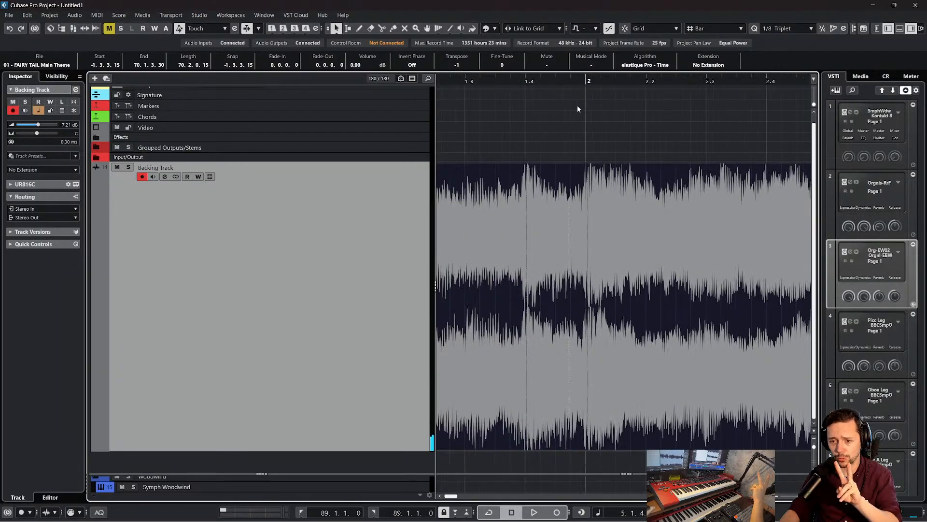
# Set the cursor before the first attack near bar 0, and shift the audio event to start at -1.3.3.33
pyautogui.moveTo(561, 83); pyautogui.dragTo(493, 91)
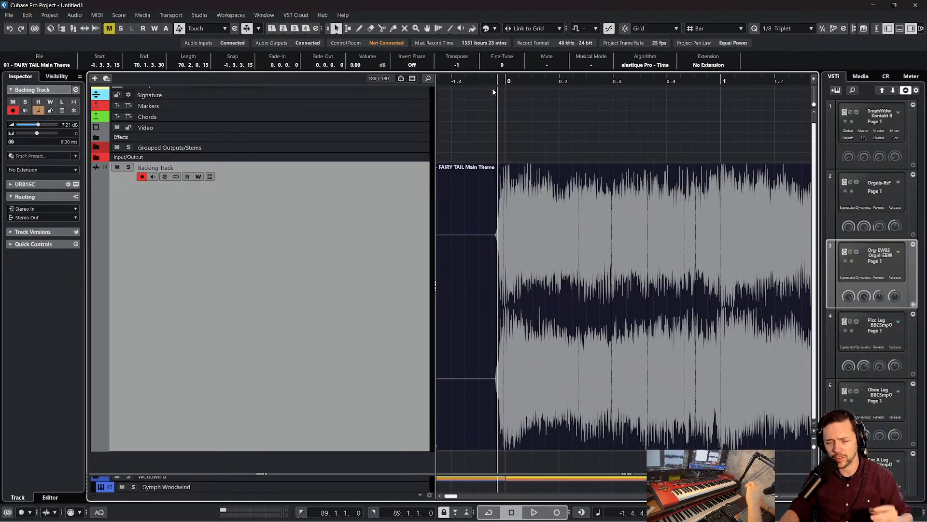
pyautogui.click(494, 89)
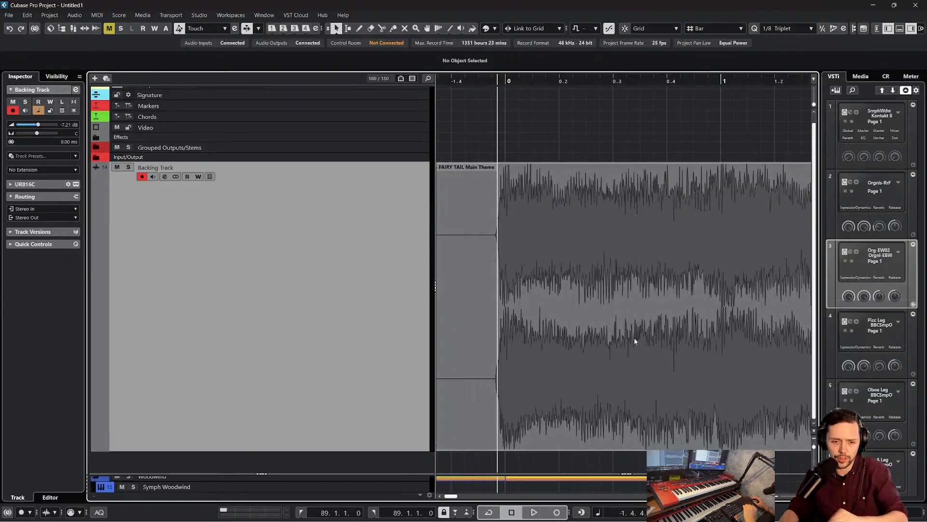
pyautogui.moveTo(499, 80); pyautogui.dragTo(464, 96)
pyautogui.moveTo(515, 202); pyautogui.dragTo(535, 217)
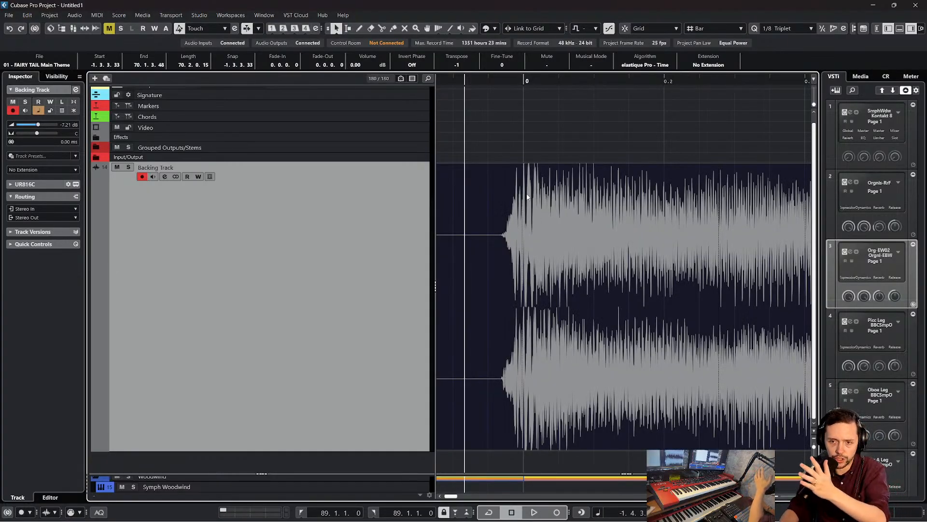
# Play the backing track to about bar 6 with auto-scroll toggled, stop, and lower the project tempo until the event's length is 69.3.1.116
pyautogui.press('space')
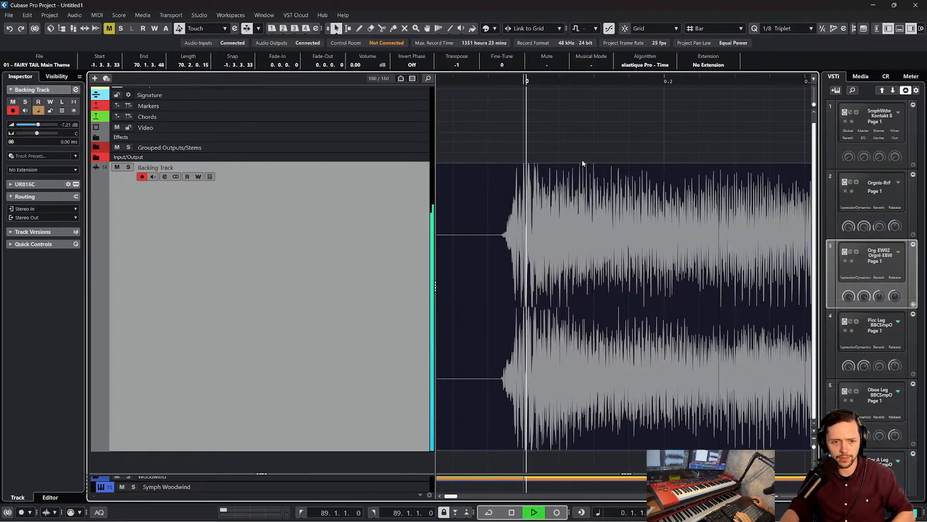
pyautogui.press('f')
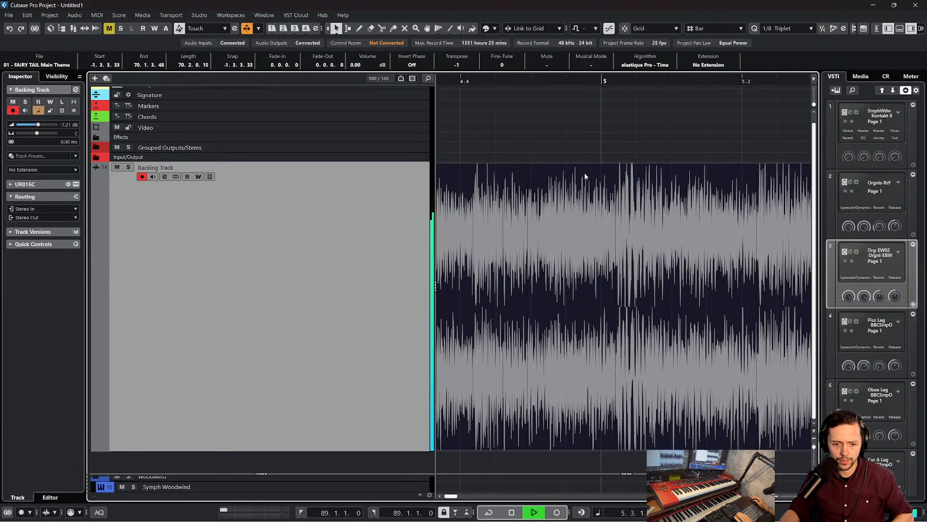
pyautogui.press('space')
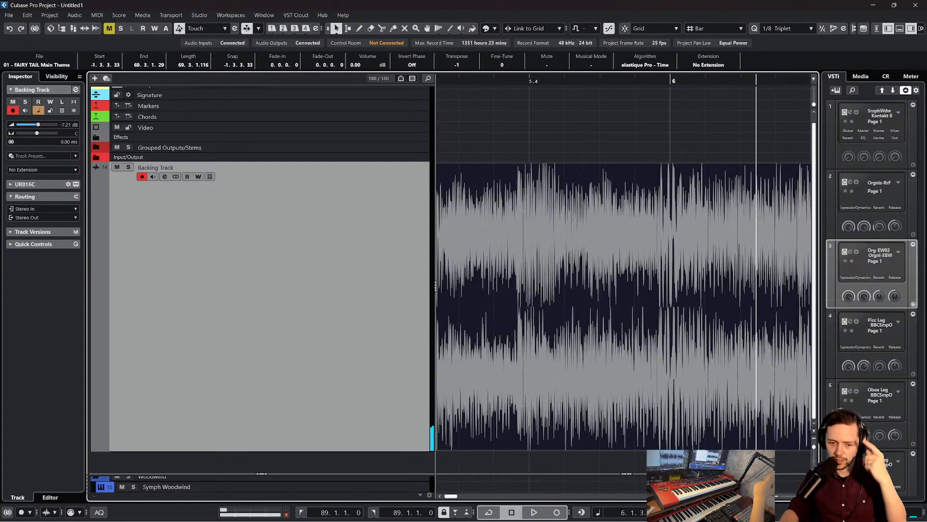
pyautogui.hscroll(-6, 585, 300)
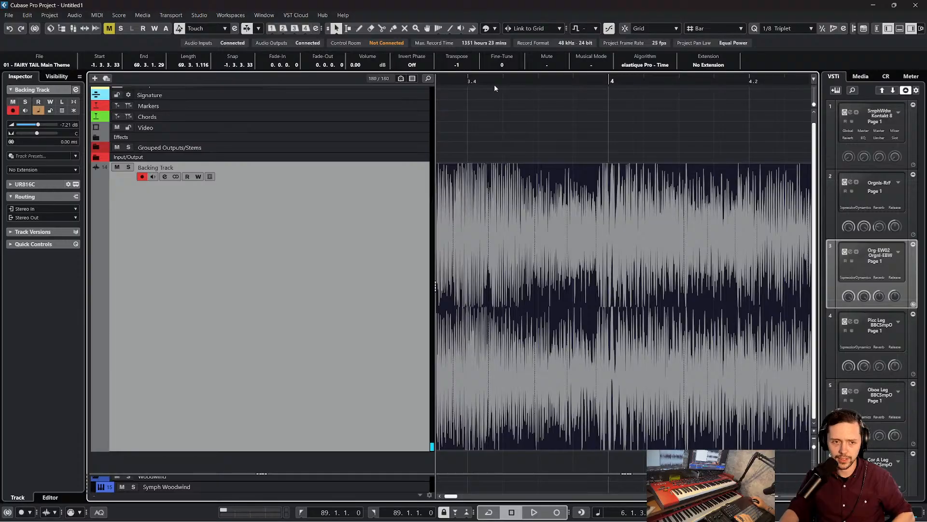
# Play the backing track from around bar 3 to bar 5 with auto-scroll toggled, checking the waveform back to its start, and stop
pyautogui.moveTo(494, 84); pyautogui.dragTo(444, 67)
pyautogui.press('space')
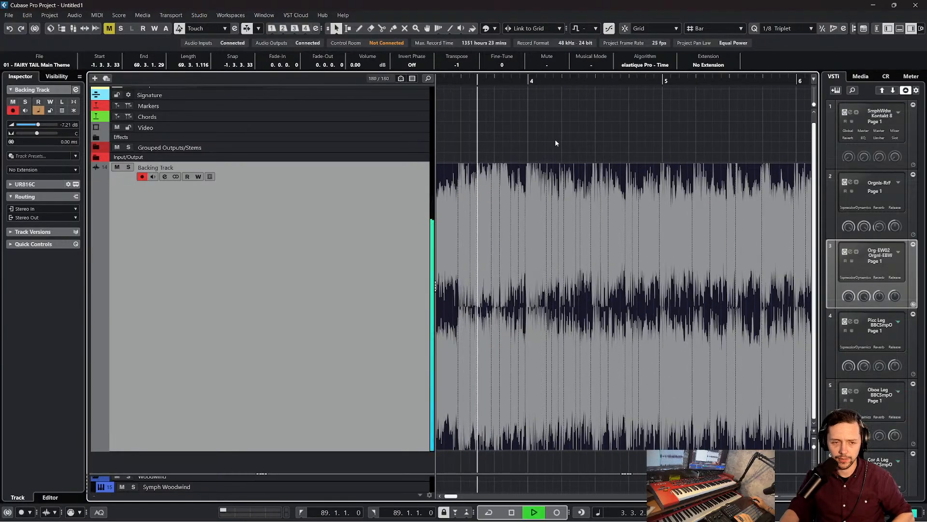
pyautogui.press('f')
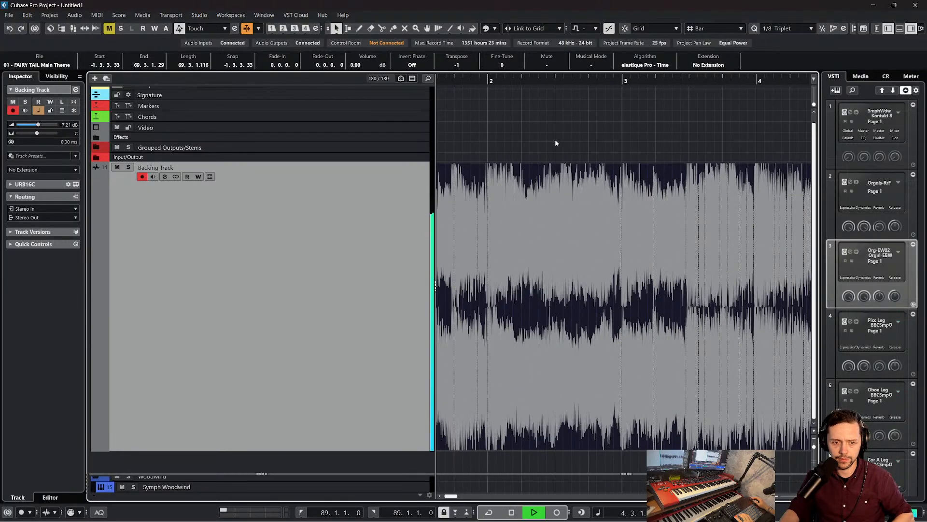
pyautogui.hscroll(-2, 555, 139)
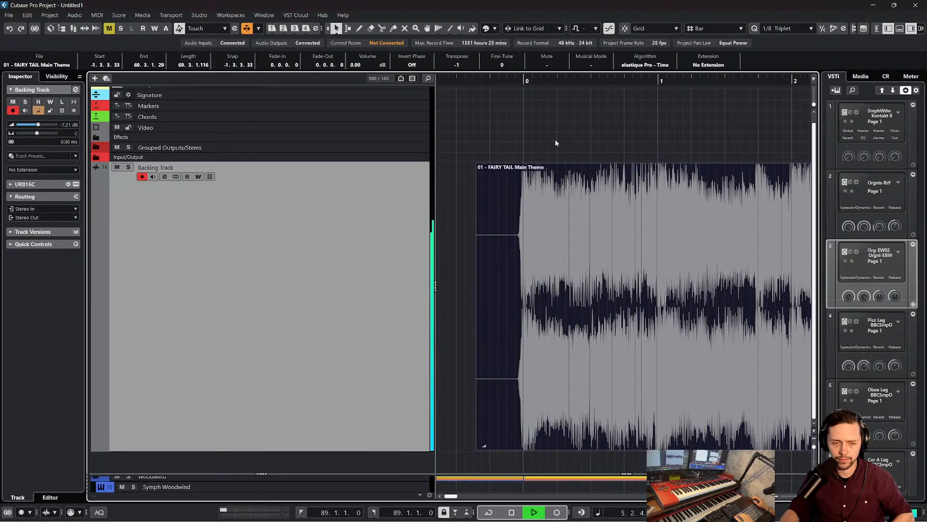
pyautogui.press('space')
# Set the cursor just before the first attack, shift the audio event to start at -1.3.3.42, and play its opening briefly
pyautogui.moveTo(519, 80); pyautogui.dragTo(514, 114)
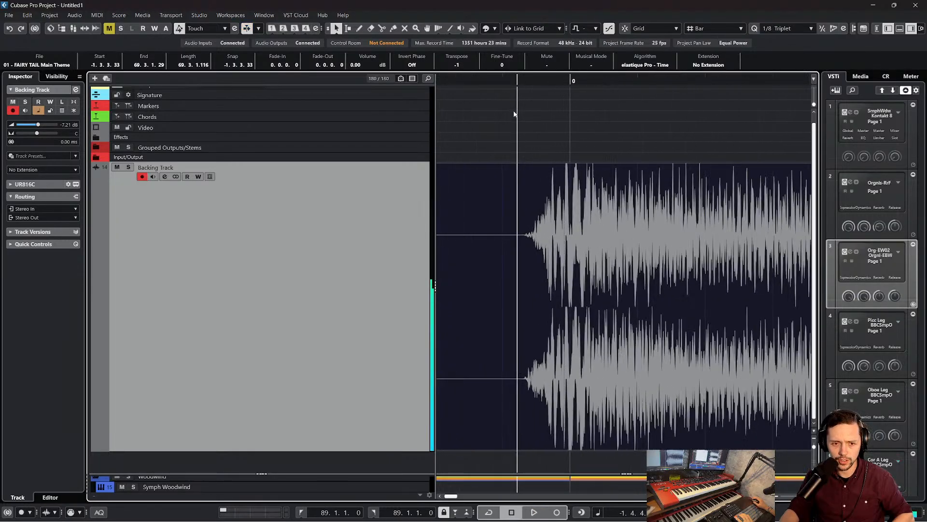
pyautogui.moveTo(574, 195); pyautogui.dragTo(575, 196)
pyautogui.press('space')
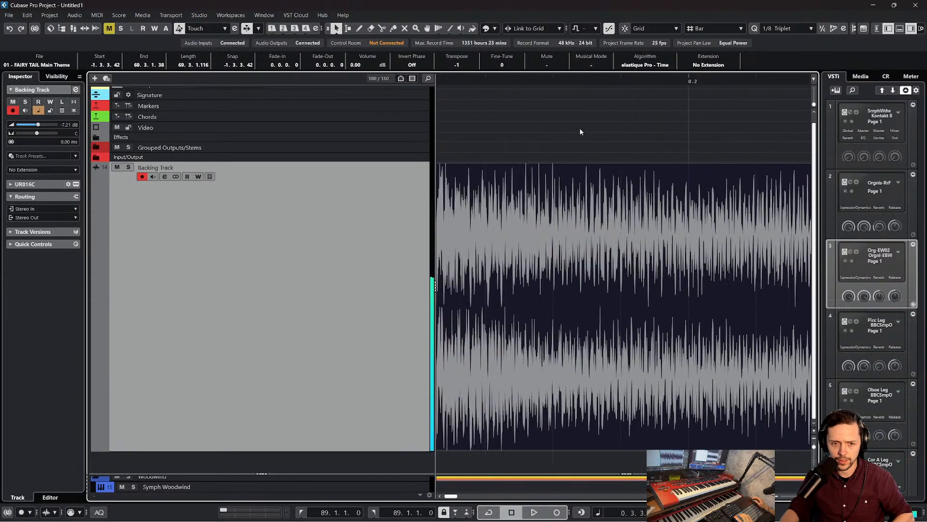
pyautogui.press('space')
pyautogui.press('space')
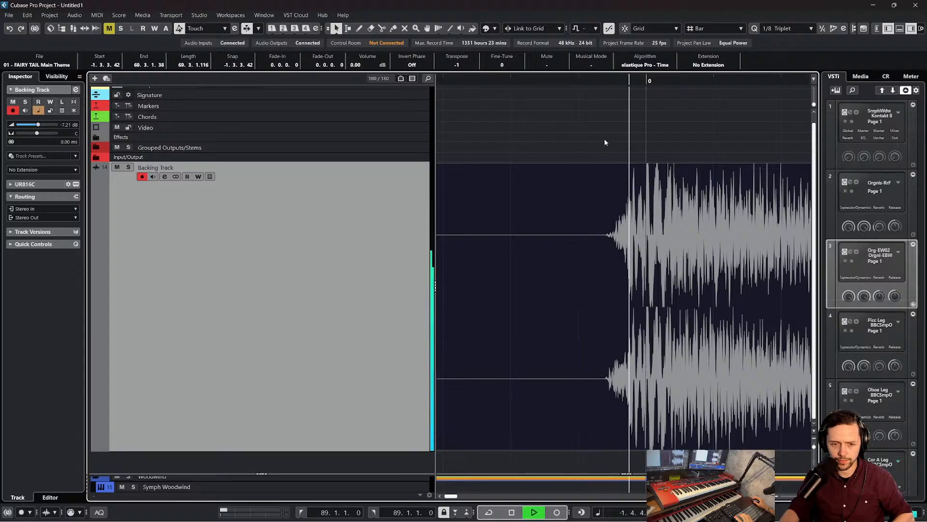
pyautogui.press('space')
# Shift the audio event to start at -1.3.3.61, and play it from just before the first attack to about beat 6.3
pyautogui.moveTo(642, 225); pyautogui.dragTo(646, 225)
pyautogui.scroll(-3, 601, 90)
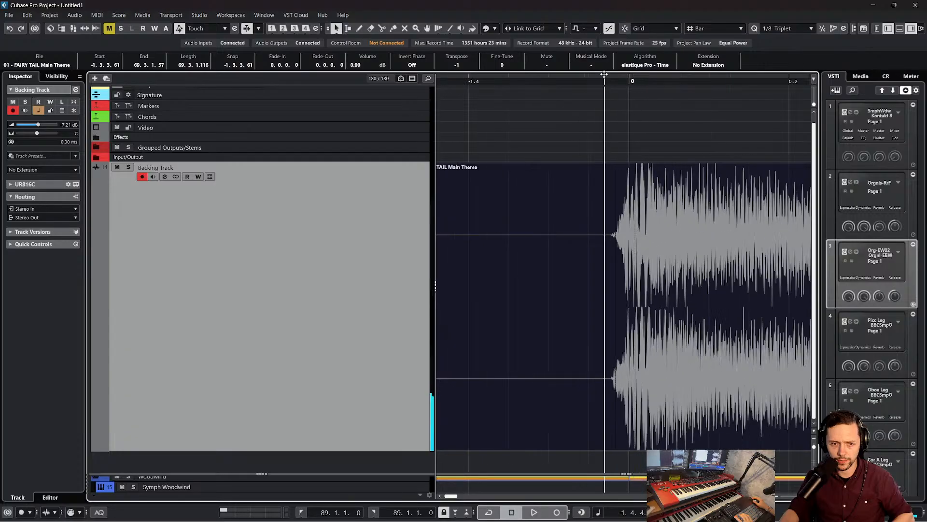
pyautogui.press('space')
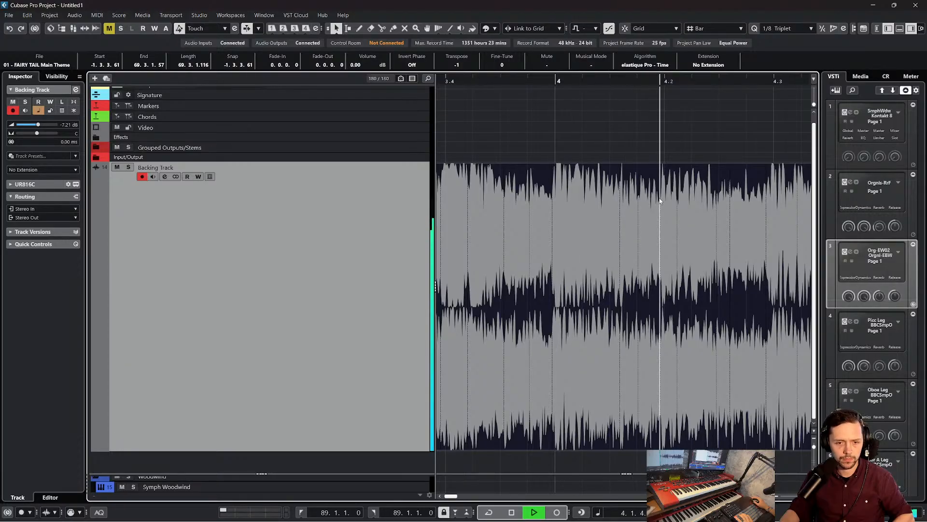
pyautogui.hscroll(4, 660, 201)
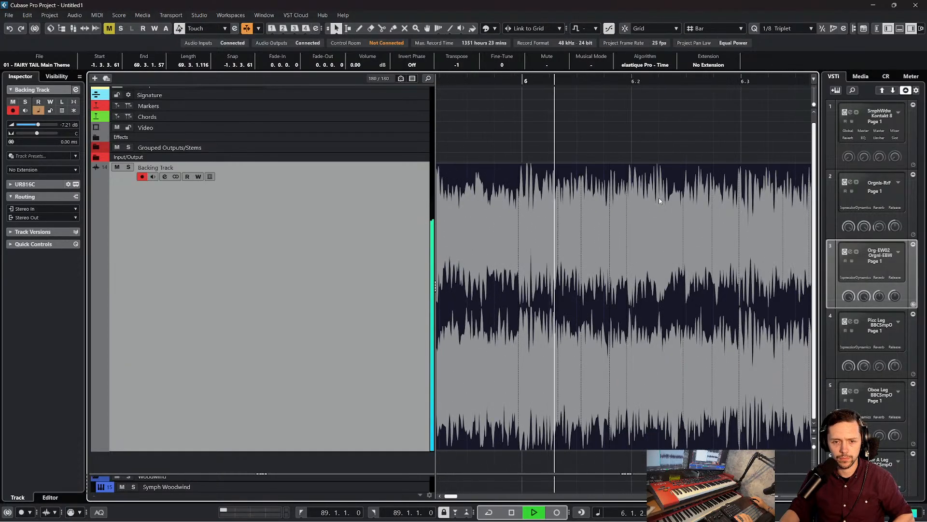
pyautogui.press('space')
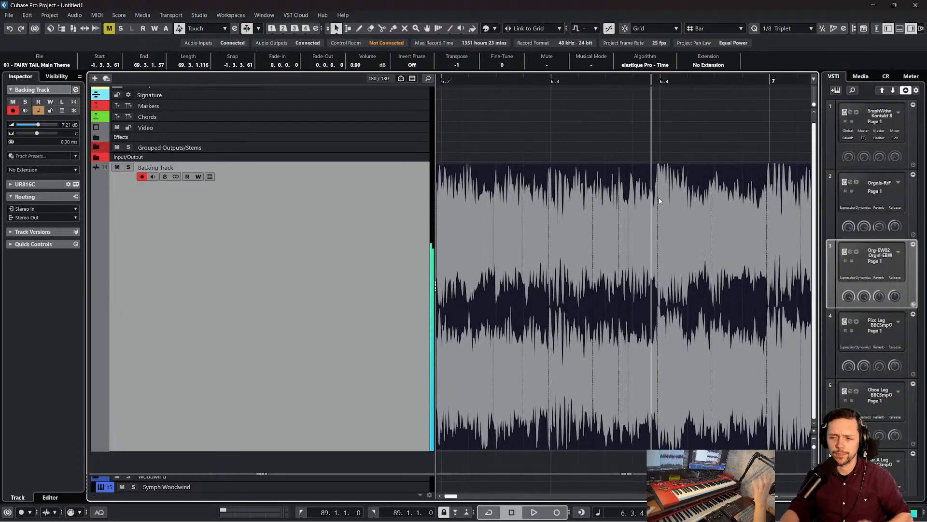
# Compare the waveform's attacks with the grid around bars 6, 8 and 9, and place the cursor at beat 7.4
pyautogui.hscroll(-3, 619, 145)
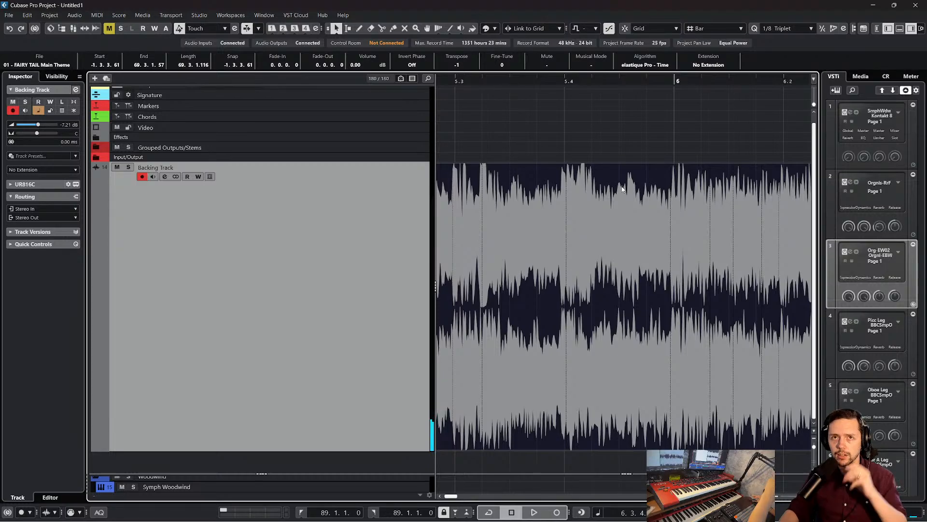
pyautogui.hscroll(2, 622, 189)
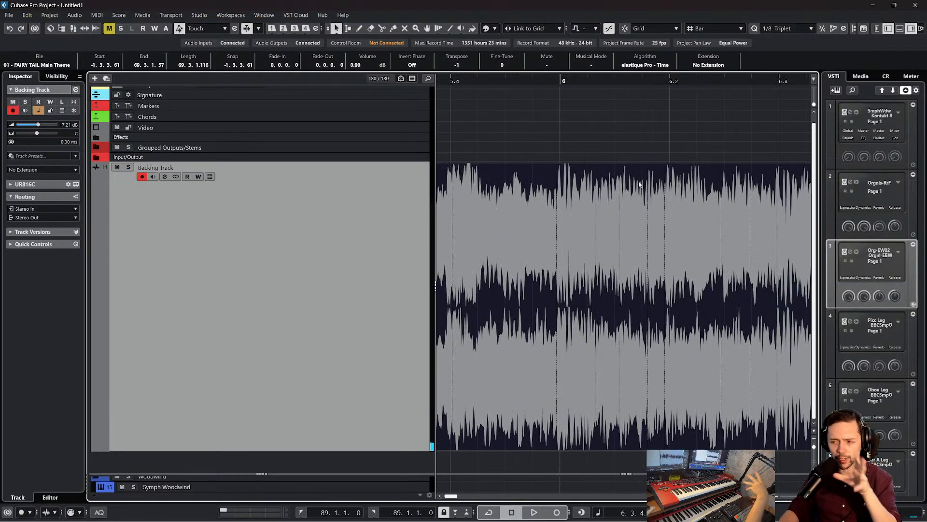
pyautogui.hscroll(-2, 639, 184)
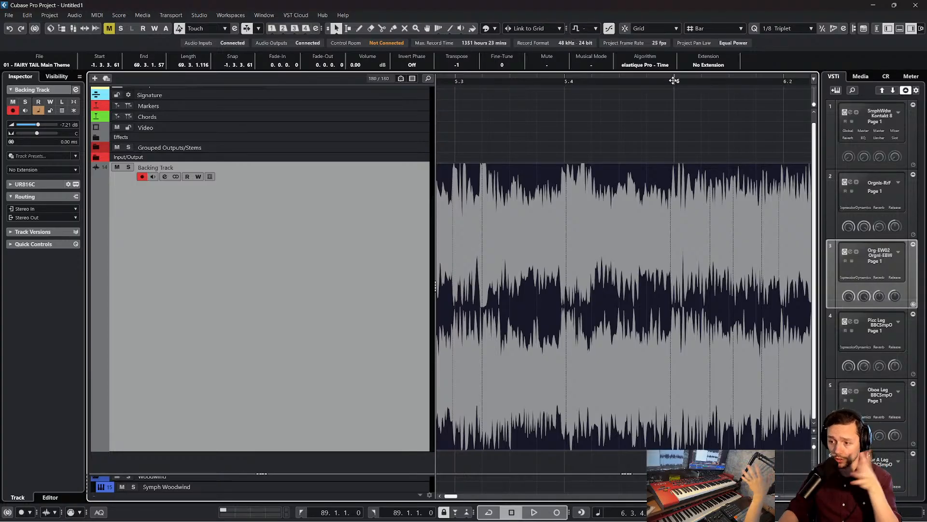
pyautogui.moveTo(674, 81); pyautogui.dragTo(686, 39)
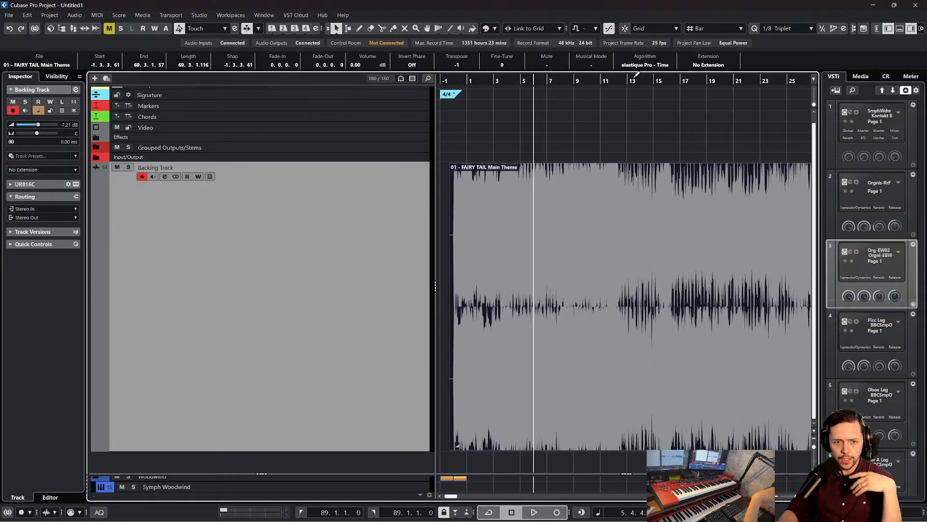
pyautogui.moveTo(603, 81); pyautogui.dragTo(593, 161)
pyautogui.hscroll(-1, 594, 162)
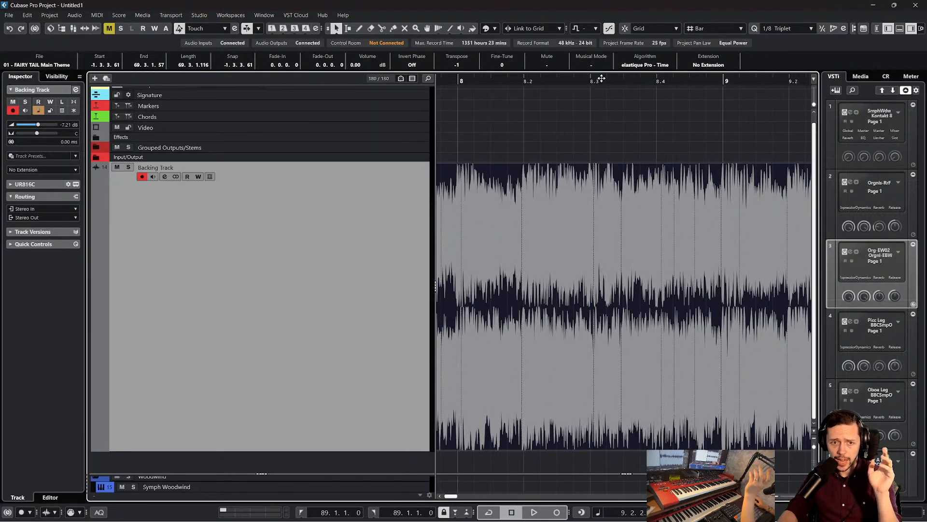
pyautogui.moveTo(594, 79); pyautogui.dragTo(499, 83)
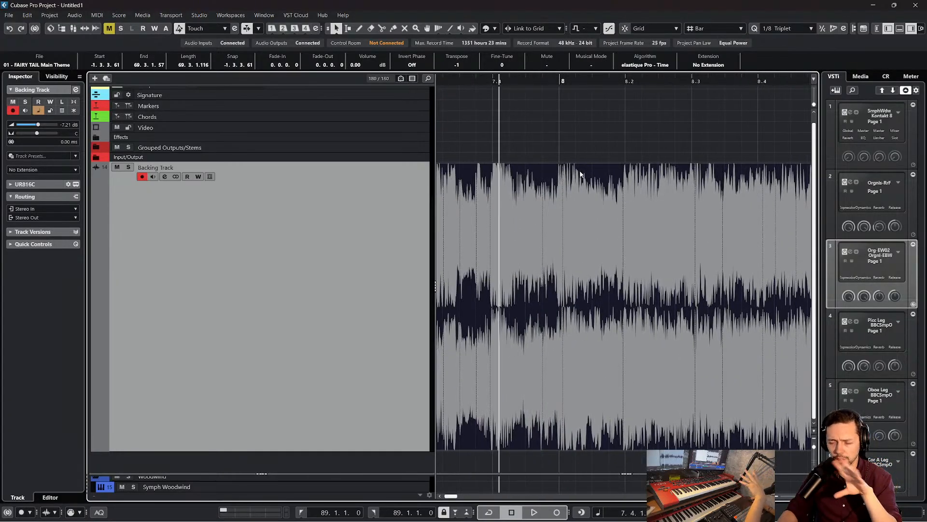
# Compare the waveform's attacks with the grid between bars 6 and 8, moving the cursor from bar 6 to just before beat 8.2
pyautogui.moveTo(489, 77)
pyautogui.mouseDown()
pyautogui.moveTo(425, 74)
pyautogui.moveTo(599, 80)
pyautogui.moveTo(472, 78)
pyautogui.mouseUp()
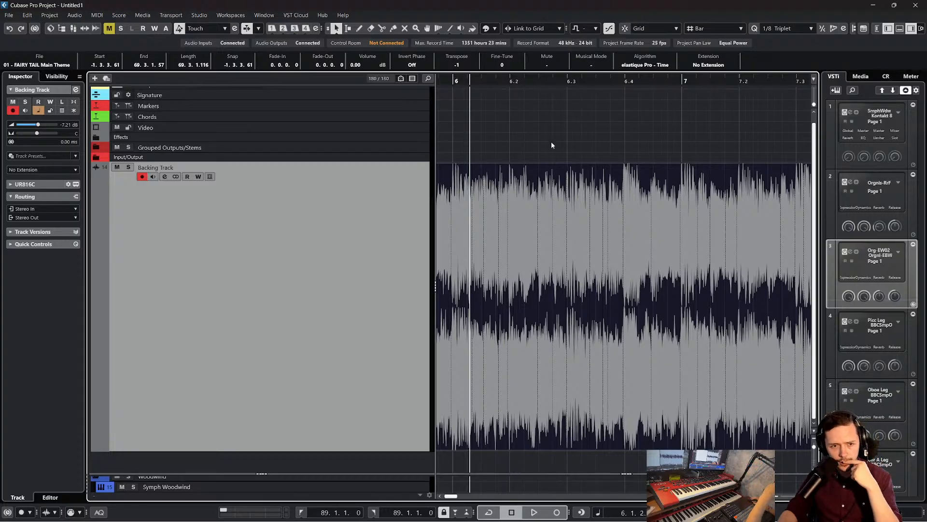
pyautogui.hscroll(-2, 539, 133)
pyautogui.moveTo(563, 78); pyautogui.dragTo(722, 104)
pyautogui.hscroll(3, 746, 109)
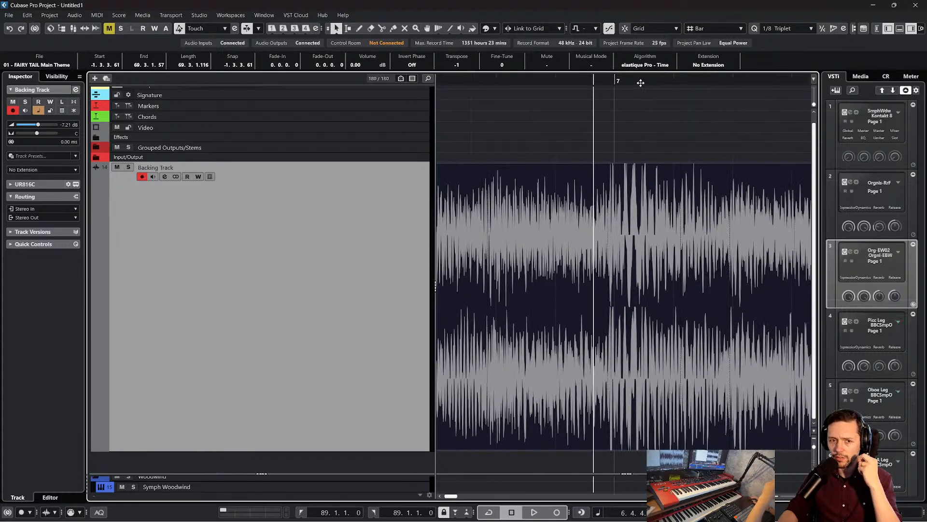
pyautogui.moveTo(640, 83); pyautogui.dragTo(663, 81)
pyautogui.click(667, 99)
pyautogui.click(693, 215)
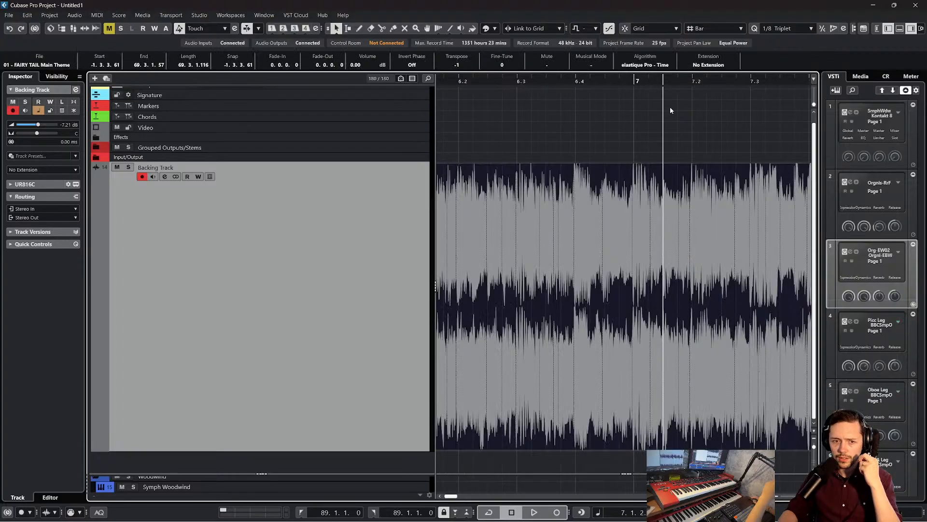
pyautogui.click(657, 82)
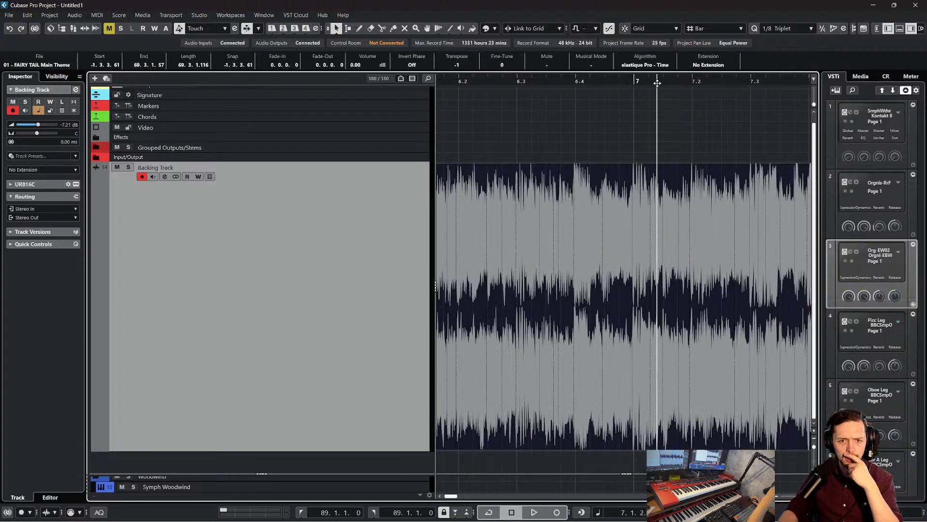
pyautogui.moveTo(686, 81); pyautogui.dragTo(761, 77)
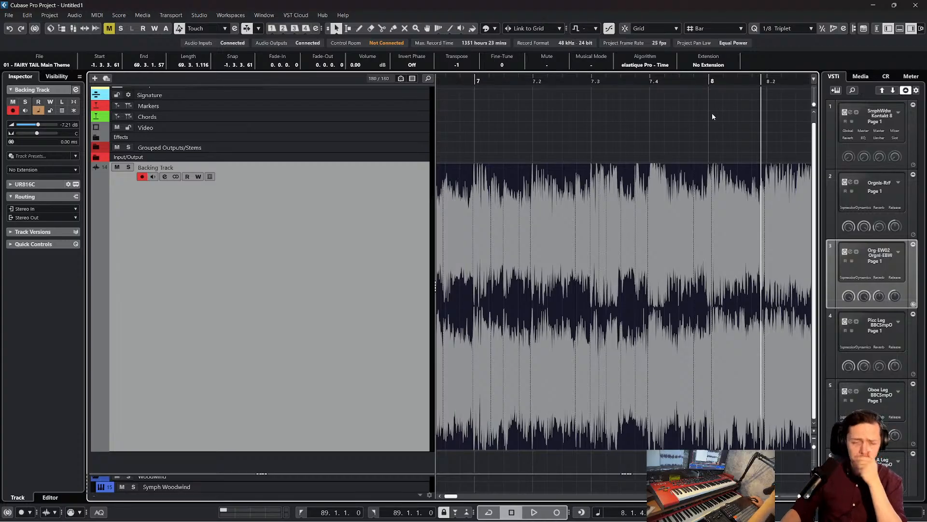
# Check the grid alignment further along the track, deselect the audio event, and play a short passage around bar 35
pyautogui.moveTo(706, 75); pyautogui.dragTo(742, 66)
pyautogui.hscroll(4, 730, 112)
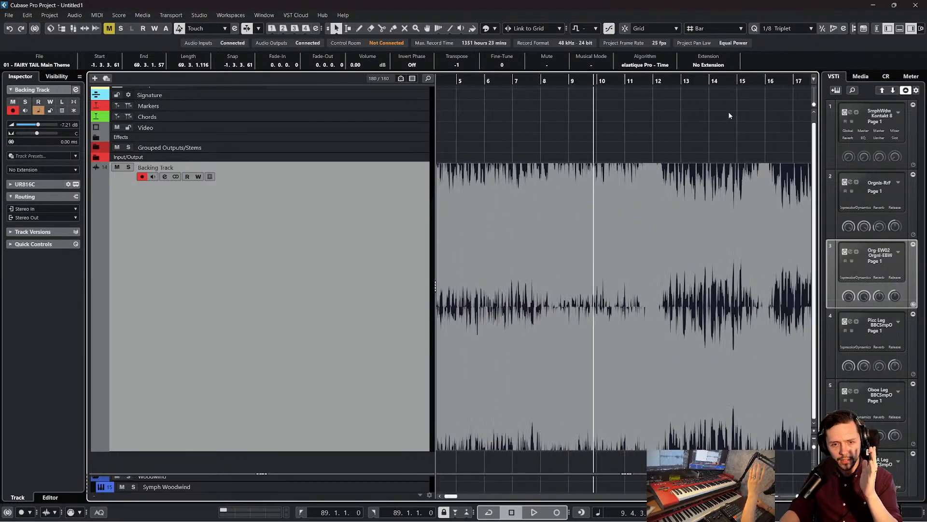
pyautogui.hscroll(10, 675, 80)
pyautogui.click(688, 78)
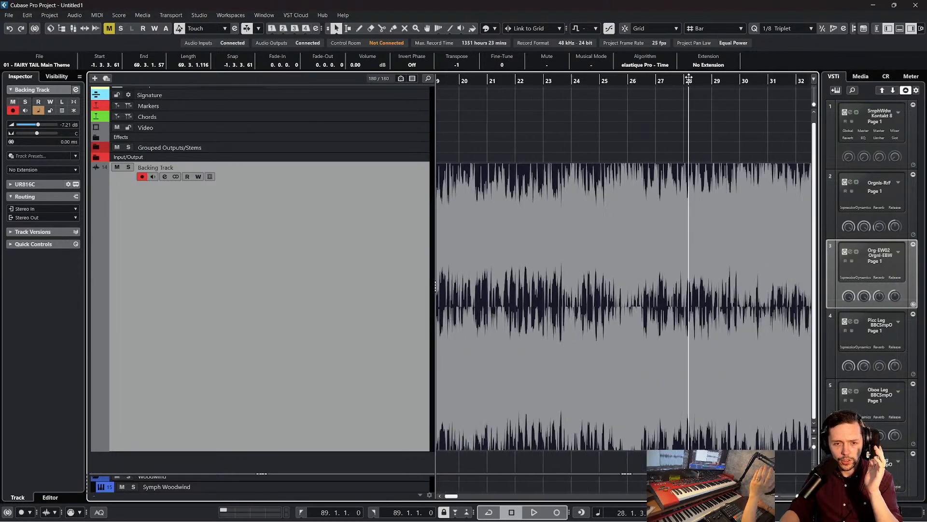
pyautogui.moveTo(788, 74); pyautogui.dragTo(682, 94)
pyautogui.click(572, 119)
pyautogui.moveTo(549, 78); pyautogui.dragTo(550, 91)
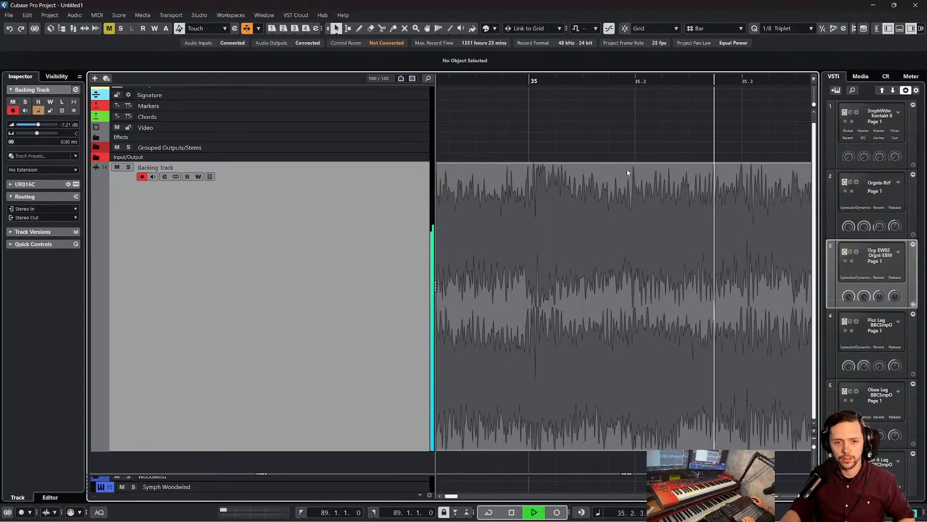
pyautogui.press('space')
pyautogui.hscroll(5, 627, 172)
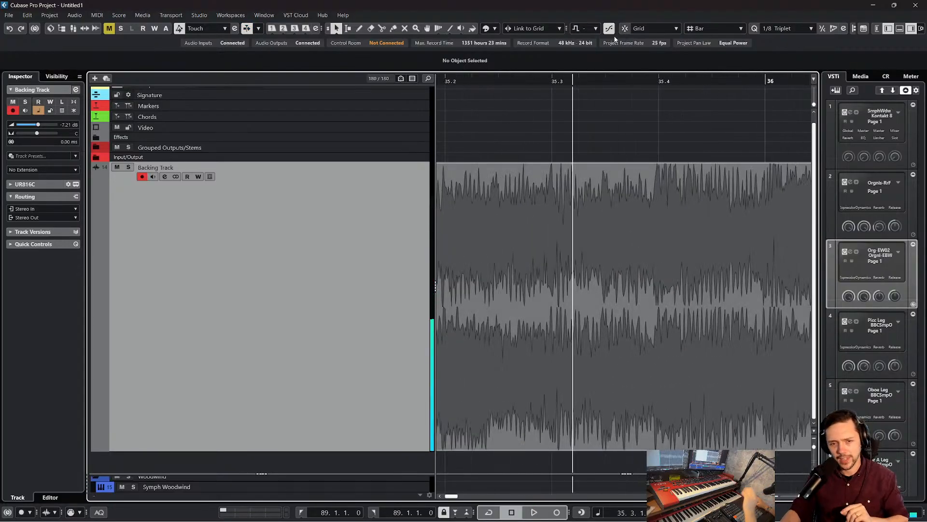
# Return the cursor to the project start and enlarge the lower track section to show the woodwind tracks
pyautogui.moveTo(610, 82); pyautogui.dragTo(392, 79)
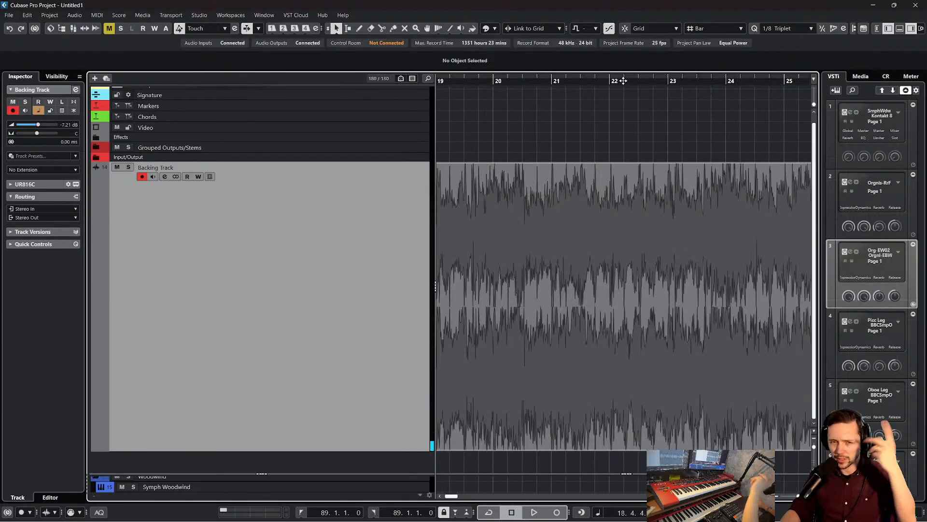
pyautogui.moveTo(623, 81); pyautogui.dragTo(439, 87)
pyautogui.hscroll(-3, 584, 150)
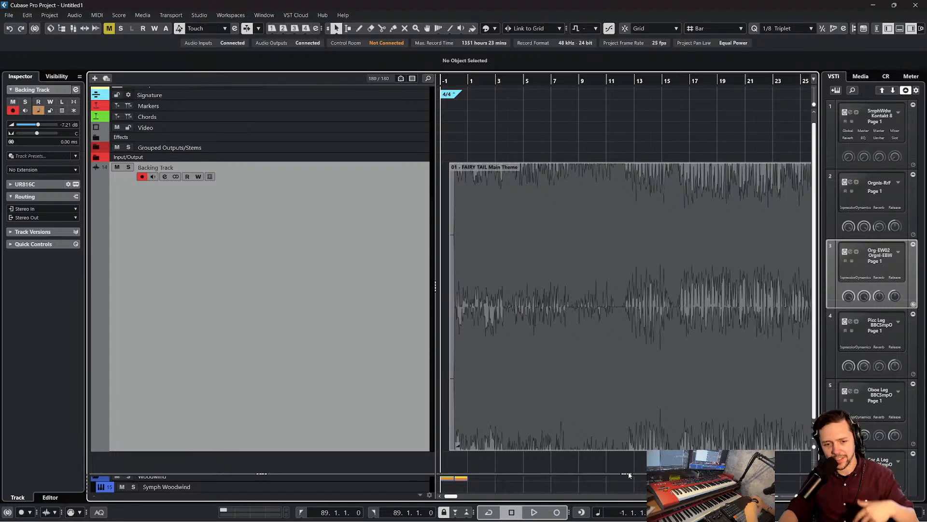
pyautogui.moveTo(628, 473); pyautogui.dragTo(632, 299)
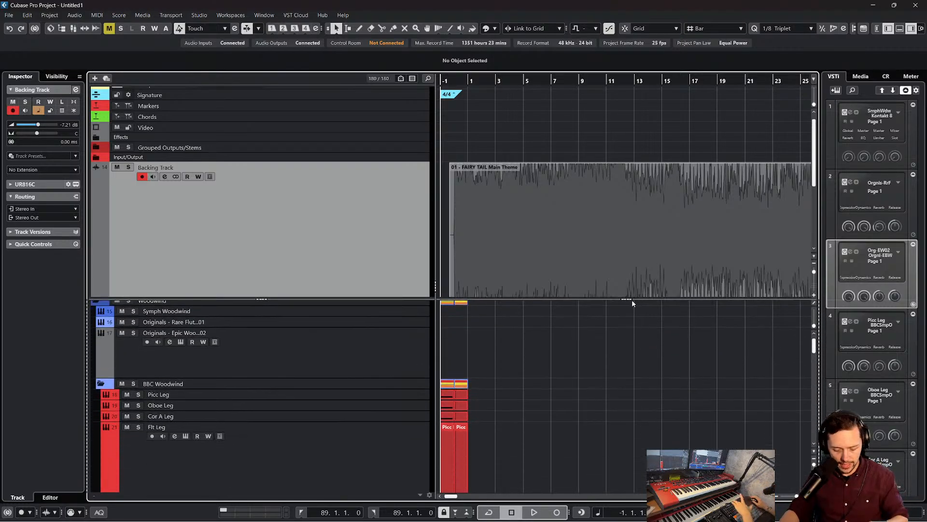
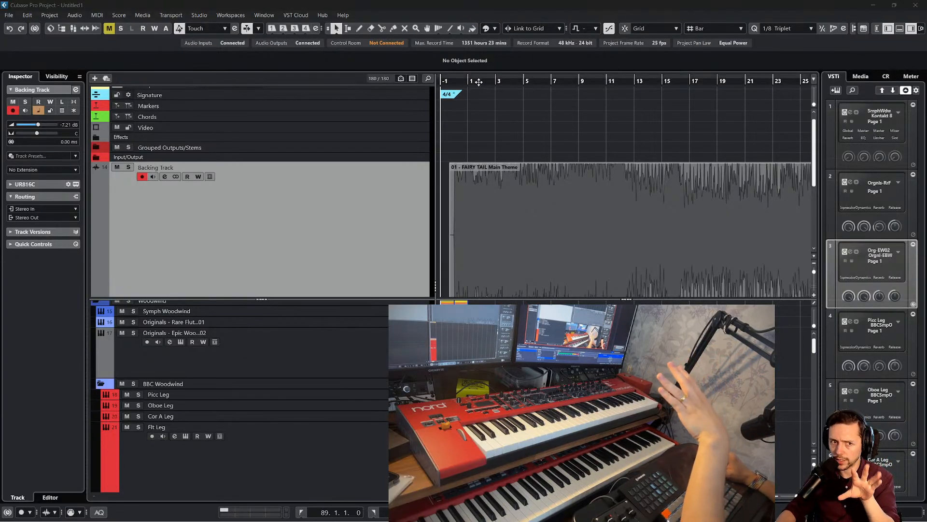
# Place the cursor just before the audio event's start, solo the Backing Track, and play the reference theme
pyautogui.moveTo(476, 83); pyautogui.dragTo(448, 87)
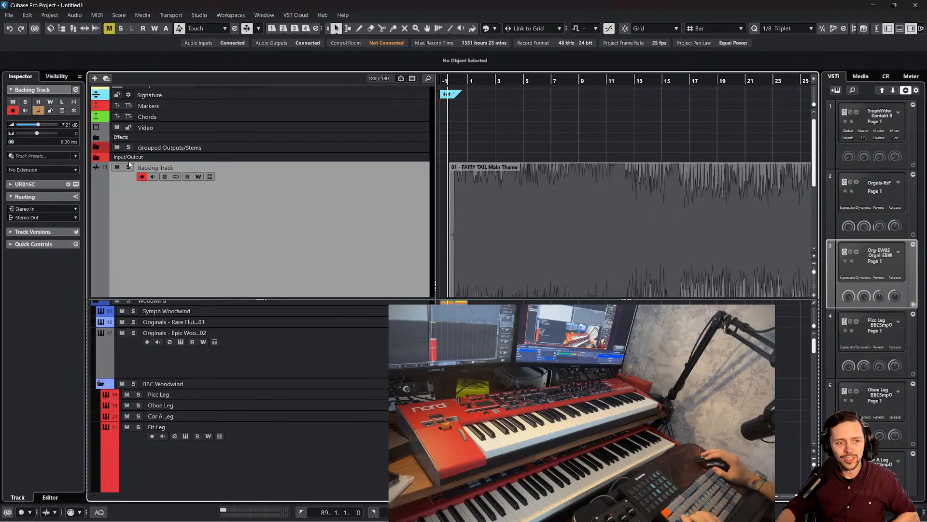
pyautogui.press('s')
pyautogui.press('space')
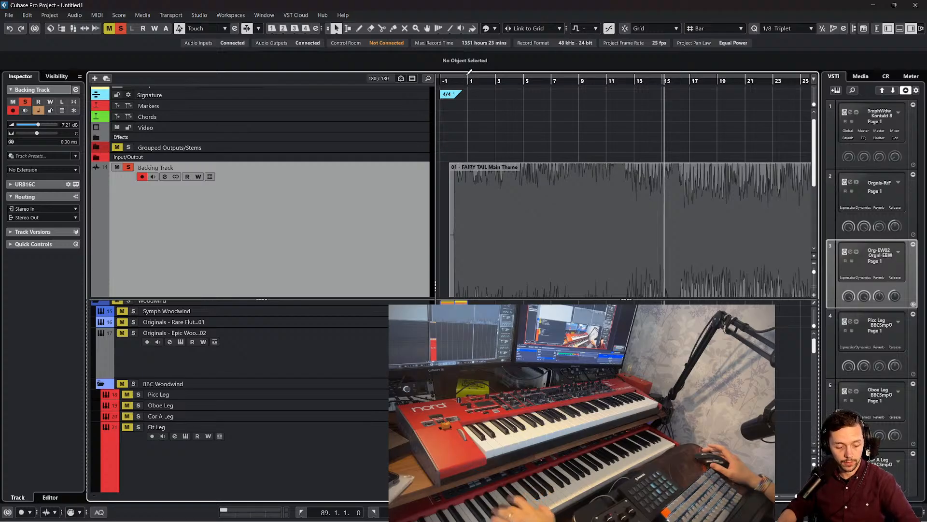
# Lower the Backing Track's volume to -10.4 dB and play the theme again from the beginning of the audio event
pyautogui.click(453, 164)
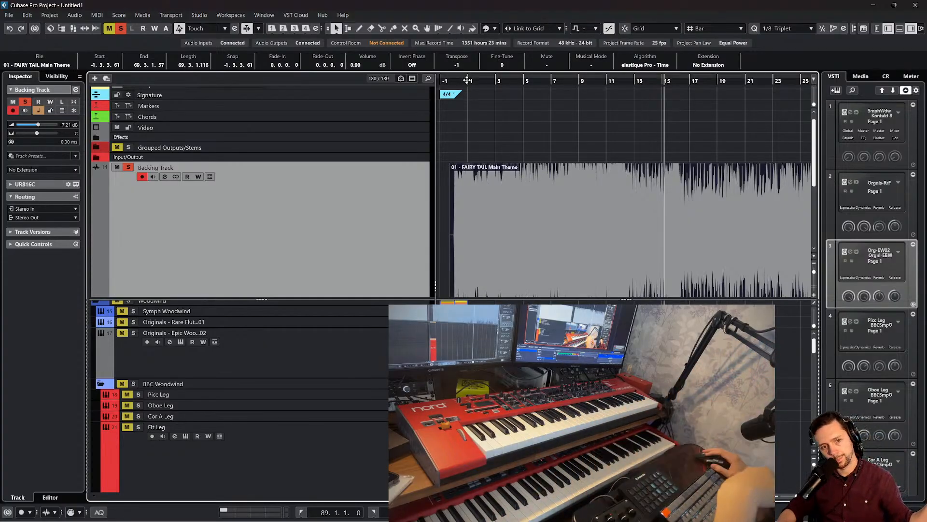
pyautogui.moveTo(467, 80); pyautogui.dragTo(451, 80)
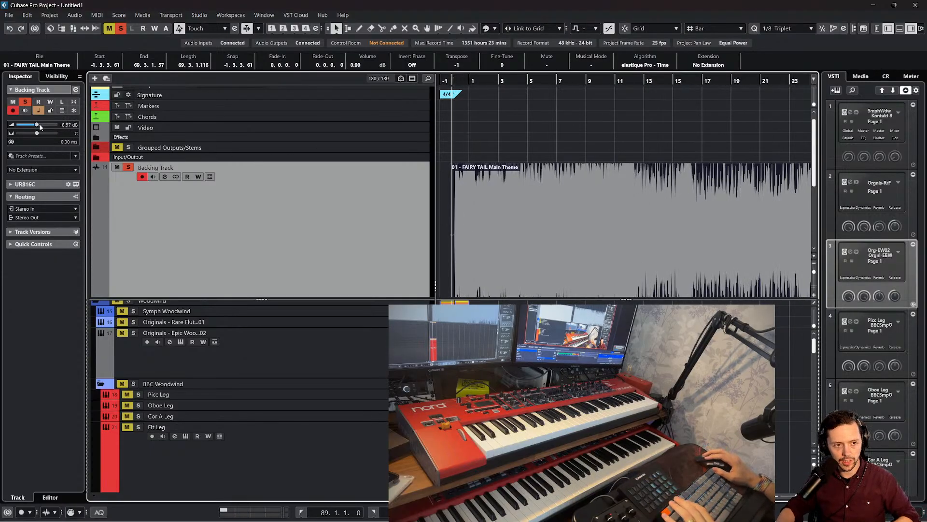
pyautogui.scroll(-1, 40, 124)
pyautogui.press('space')
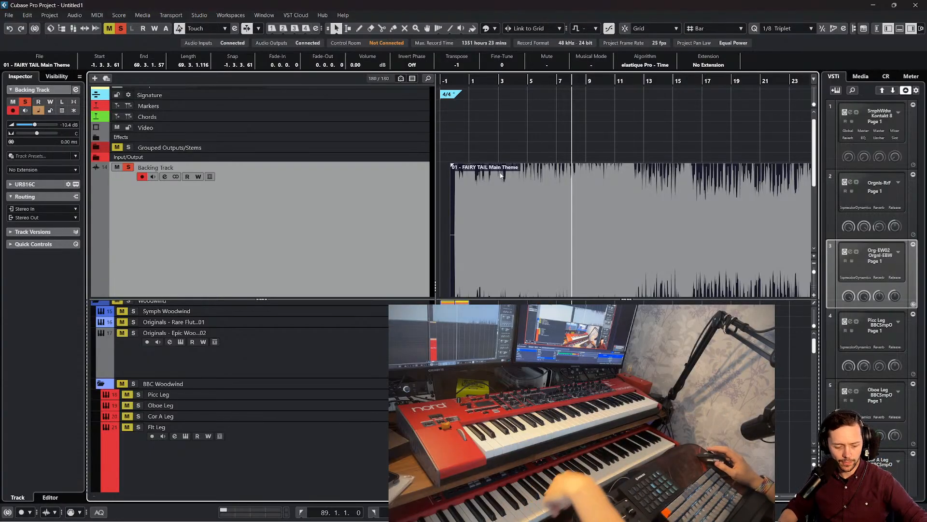
# Look through the woodwind tracks in the lower track section and deselect the audio event
pyautogui.scroll(-3, 544, 187)
pyautogui.scroll(-5, 546, 339)
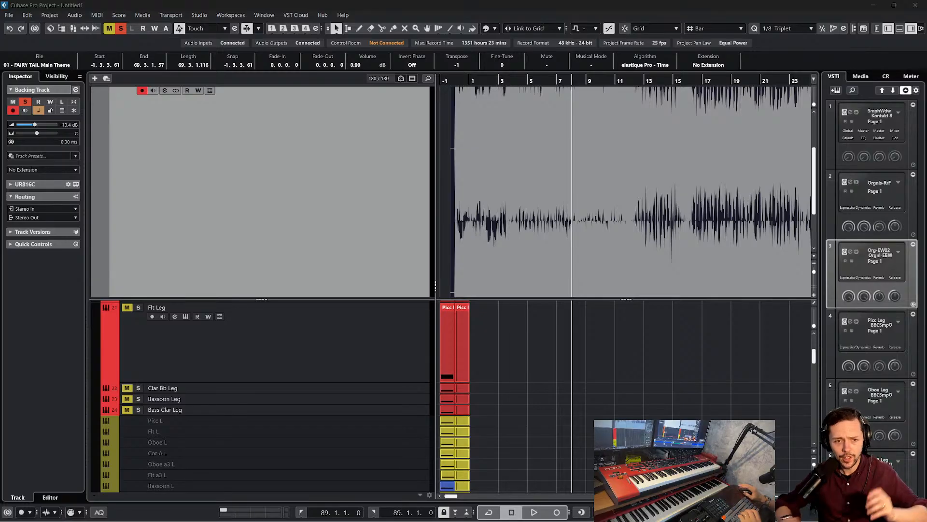
pyautogui.scroll(4, 714, 375)
pyautogui.click(686, 343)
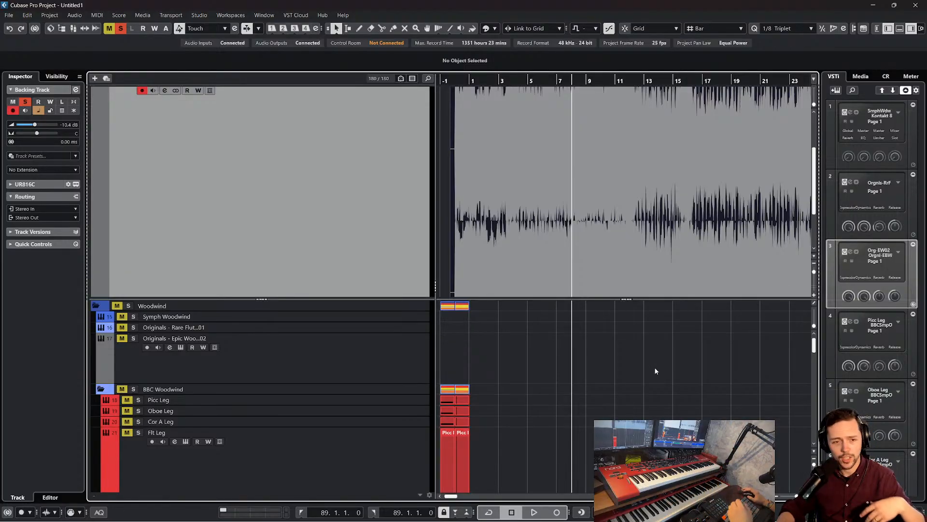
pyautogui.scroll(-2, 630, 368)
pyautogui.scroll(-8, 630, 368)
pyautogui.scroll(4, 617, 374)
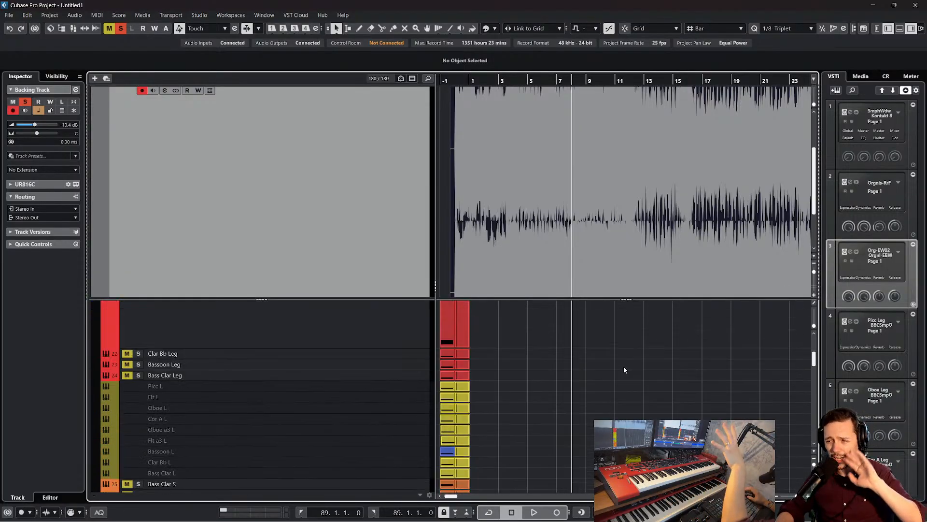
pyautogui.scroll(3, 581, 369)
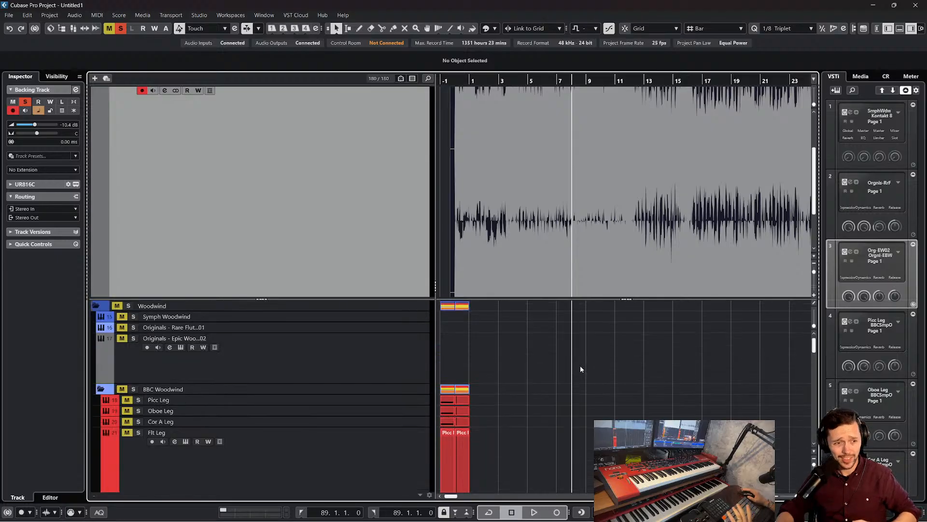
pyautogui.scroll(-3, 488, 338)
pyautogui.scroll(3, 516, 335)
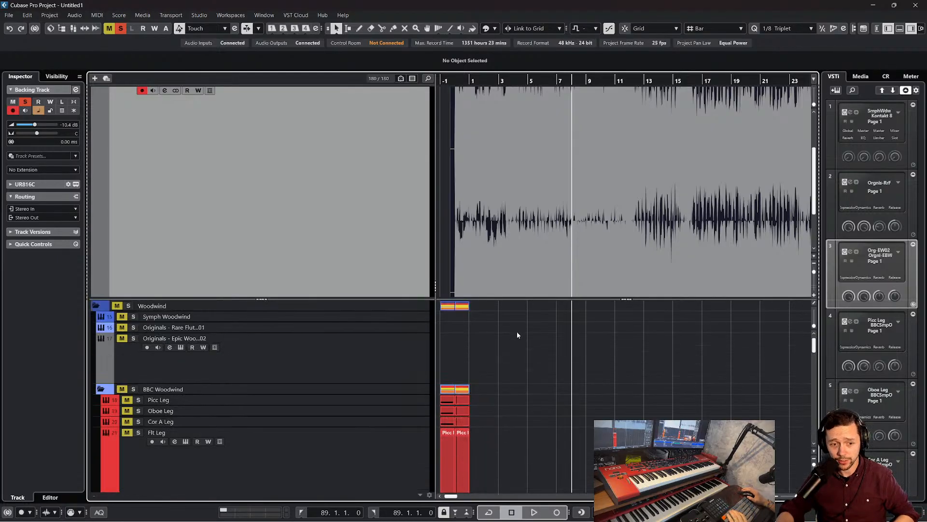
# Select the Originals Epic Woodwind track and enlarge the lower track section to show more instrument tracks
pyautogui.click(371, 337)
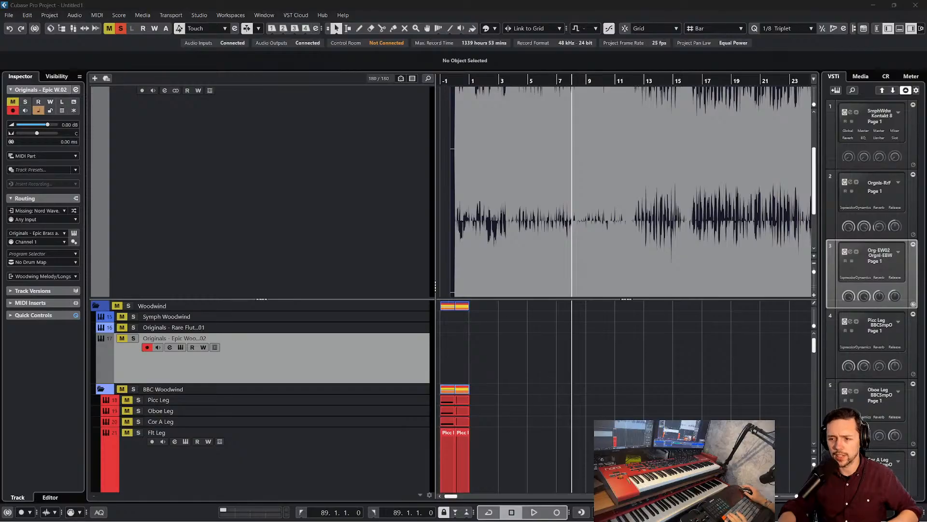
pyautogui.click(728, 265)
pyautogui.scroll(-1, 559, 276)
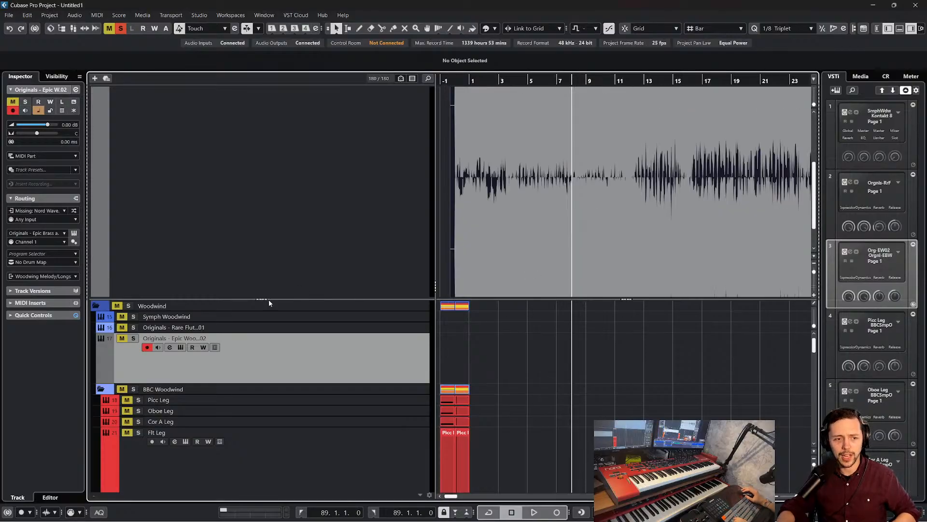
pyautogui.moveTo(265, 299); pyautogui.dragTo(263, 182)
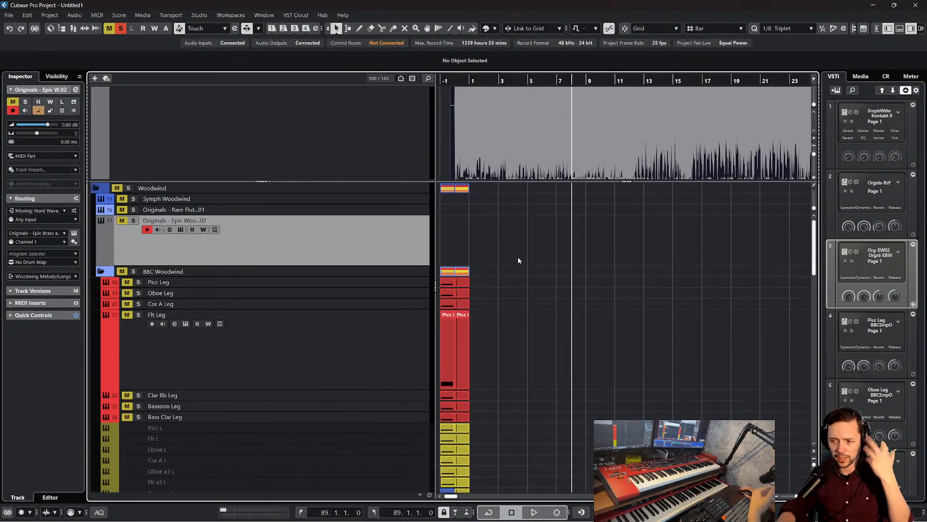
# Examine the template's sections from woodwind through brass and percussion to strings, with the timeline enlarged around bars -1 to 5
pyautogui.scroll(-15, 514, 260)
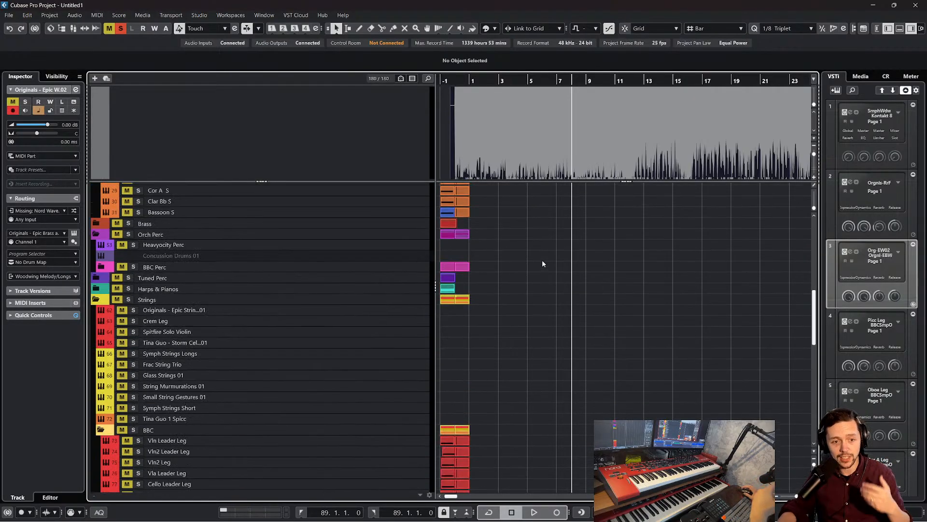
pyautogui.moveTo(457, 81); pyautogui.dragTo(460, 90)
pyautogui.scroll(12, 483, 241)
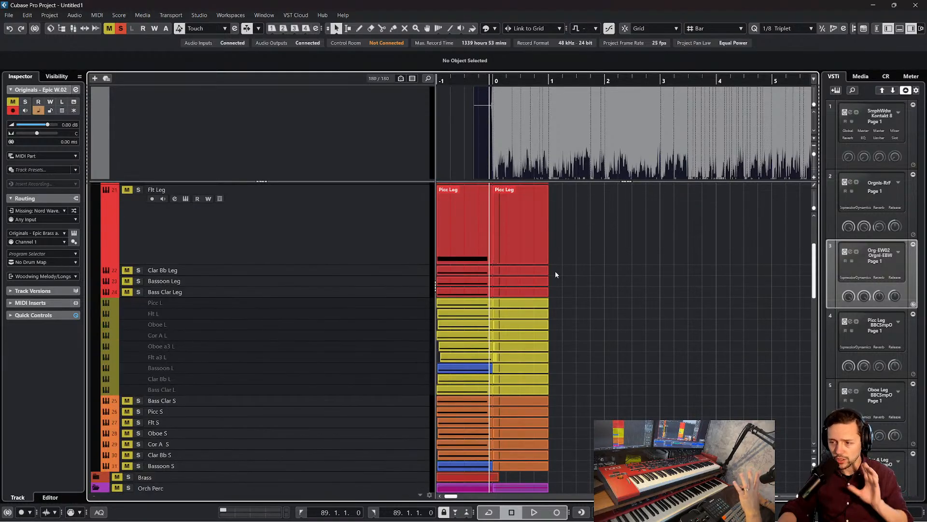
pyautogui.scroll(-8, 512, 288)
pyautogui.scroll(8, 483, 292)
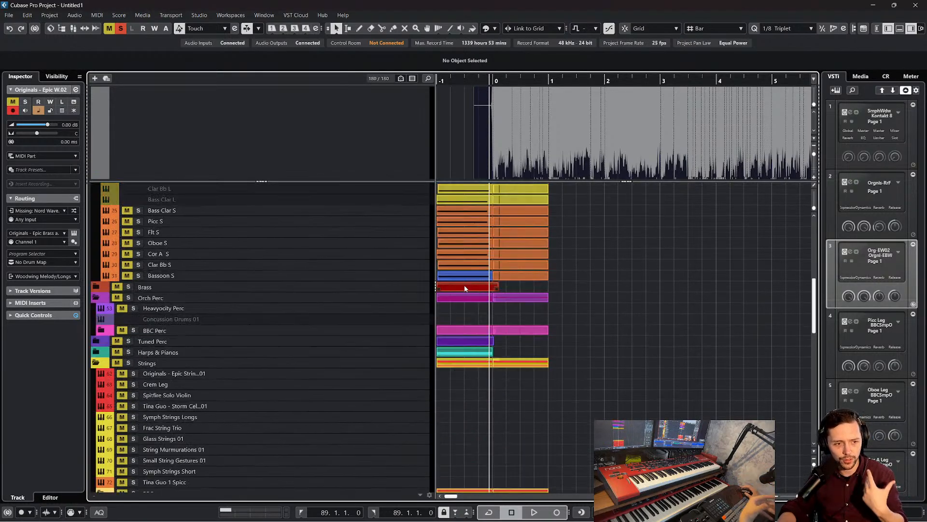
pyautogui.scroll(3, 425, 280)
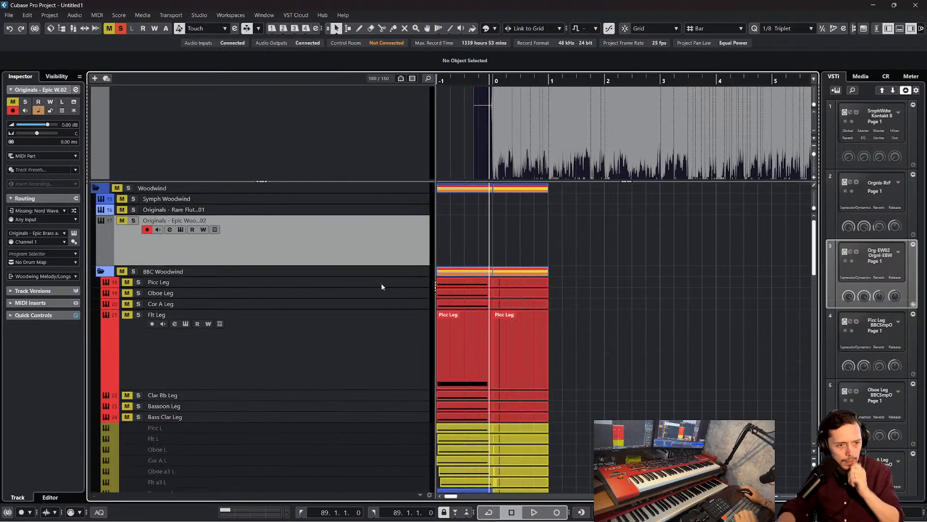
pyautogui.scroll(-10, 310, 261)
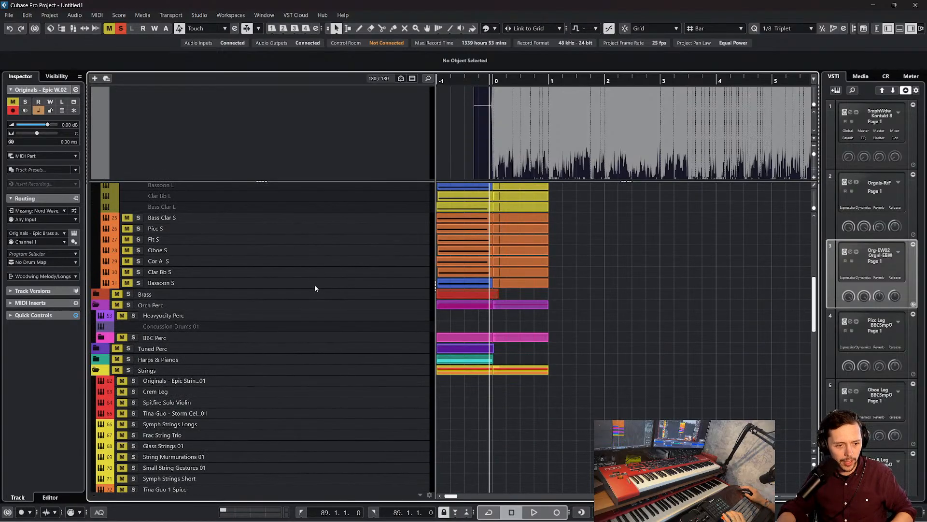
# Select the Bass Leader Leg and Basses Leg tracks in the BBC strings folder, solo both, and play from around bar 0
pyautogui.click(354, 391)
pyautogui.scroll(-1, 350, 384)
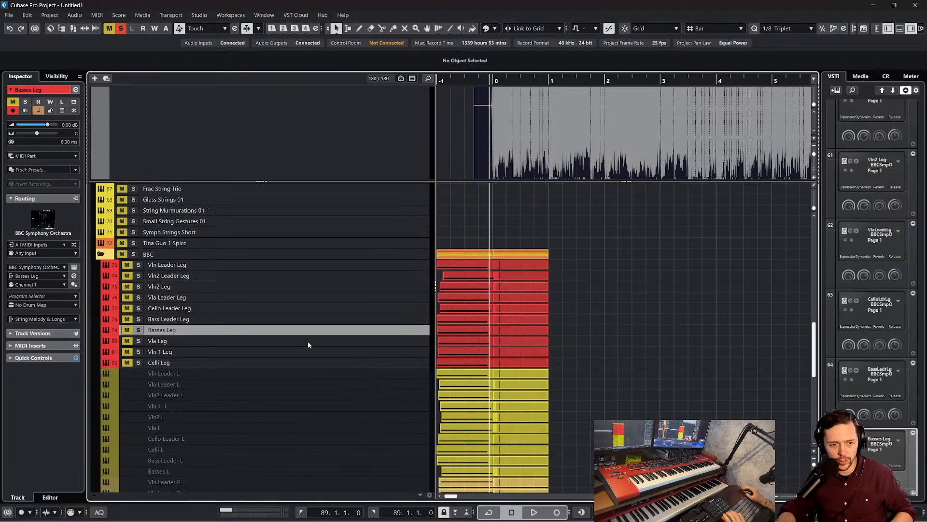
pyautogui.click(310, 343)
pyautogui.click(323, 353)
pyautogui.click(337, 329)
pyautogui.click(346, 320)
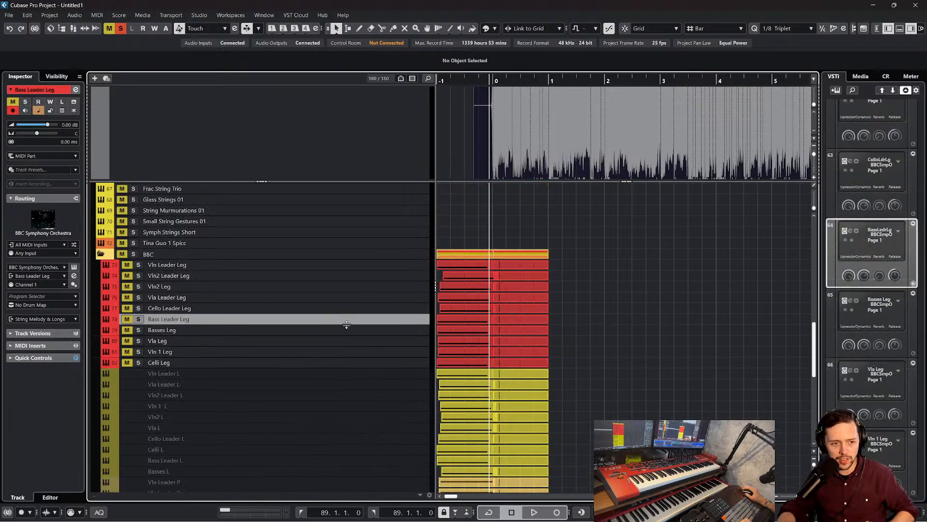
pyautogui.click(368, 329)
pyautogui.click(366, 321)
pyautogui.click(367, 329)
pyautogui.click(372, 320)
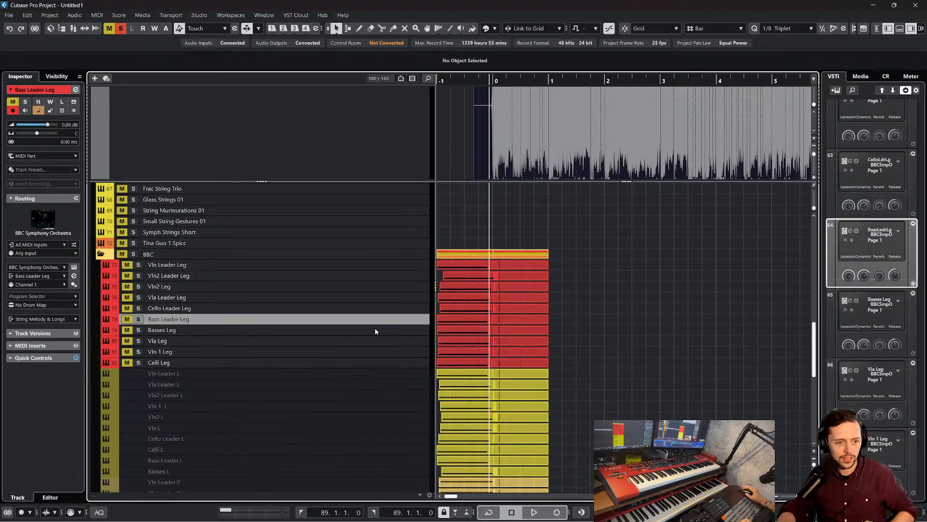
pyautogui.keyDown('shift'); pyautogui.click(375, 329); pyautogui.keyUp('shift')
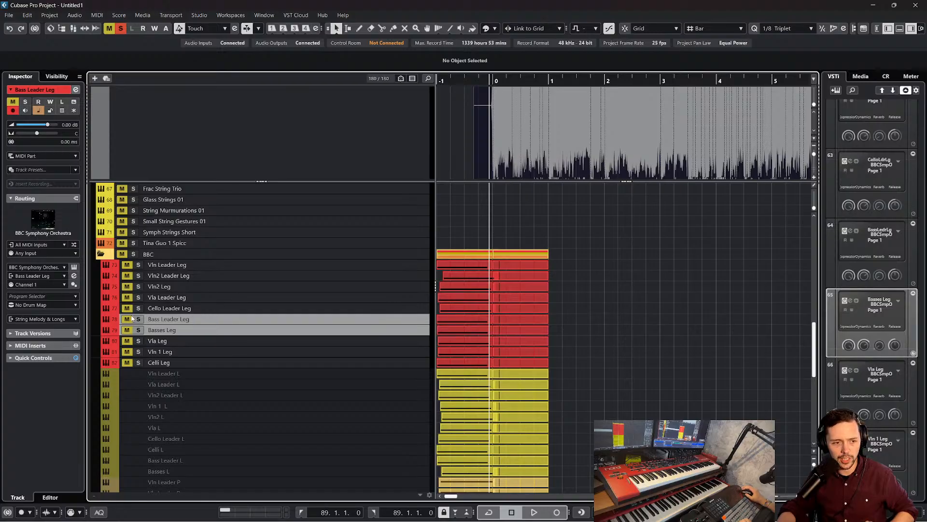
pyautogui.press('space')
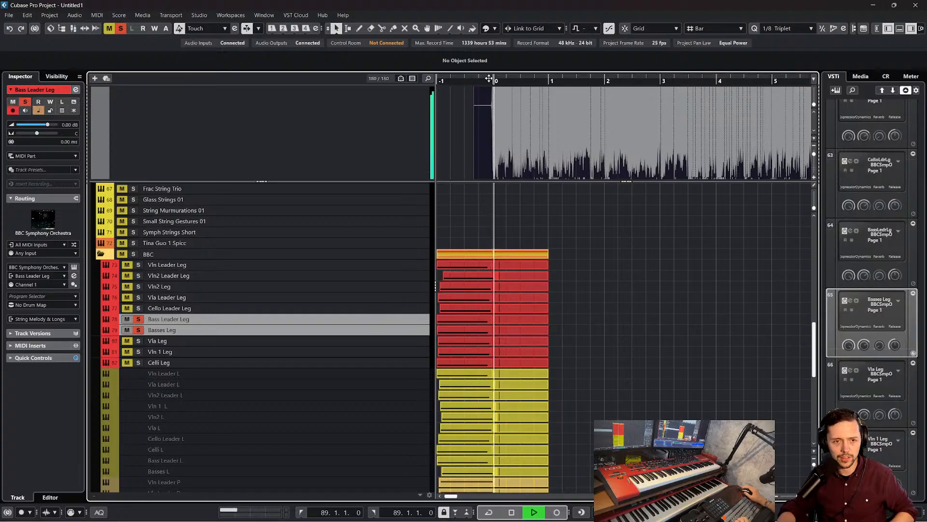
# Stop playback and replace the existing bar 0 parts on Bass Leader Leg and Basses Leg with newly drawn empty MIDI parts
pyautogui.click(521, 321)
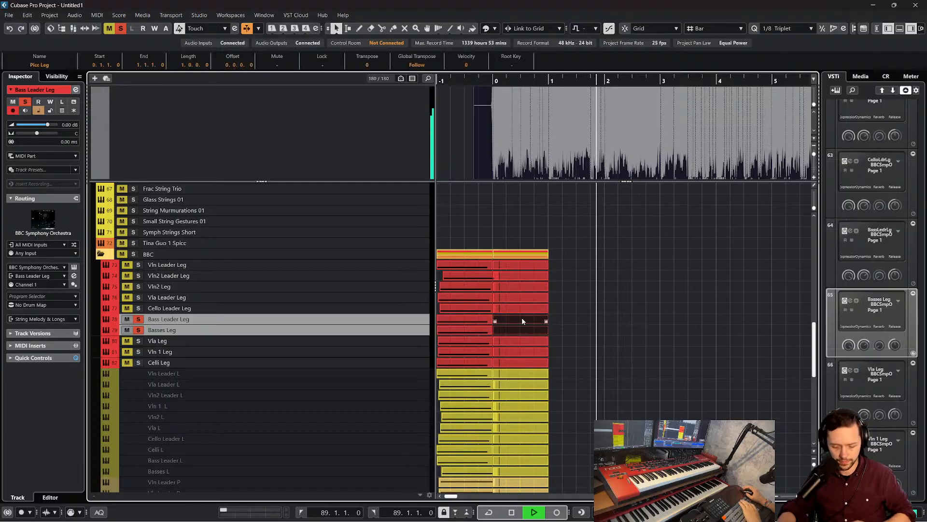
pyautogui.press('Delete')
pyautogui.press('space')
pyautogui.rightClick(522, 320)
pyautogui.click(543, 320)
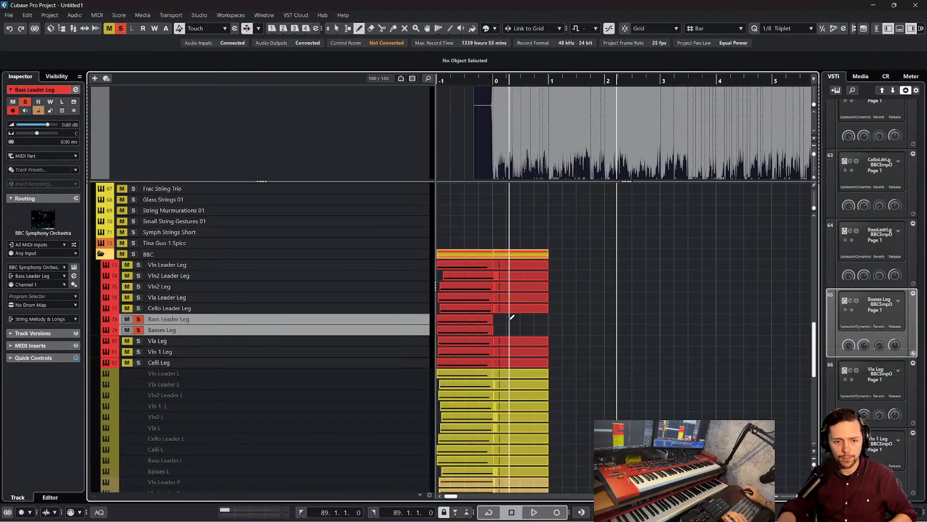
pyautogui.moveTo(514, 320); pyautogui.dragTo(562, 329)
pyautogui.press('1')
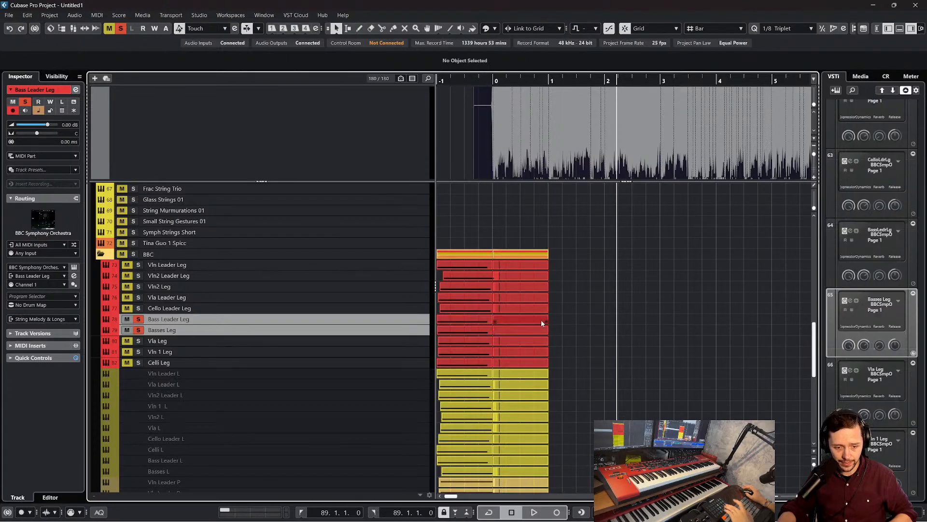
# Select the new bar 0 parts on the two bass legato tracks and open them together in the Key Editor
pyautogui.click(475, 299)
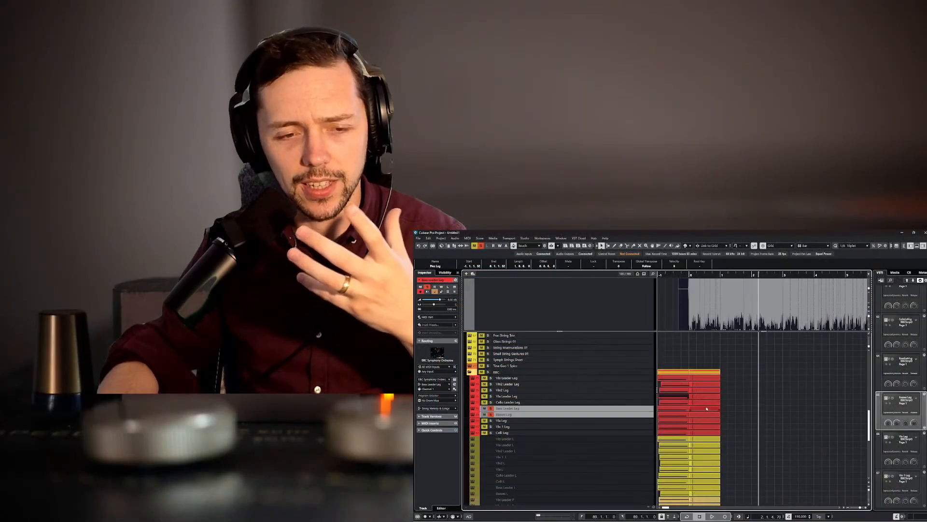
pyautogui.click(732, 410)
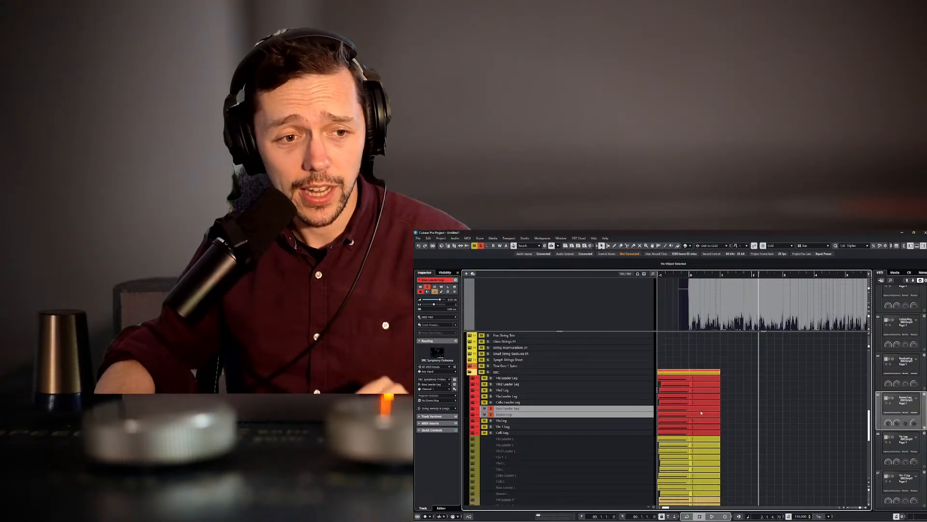
pyautogui.click(709, 428)
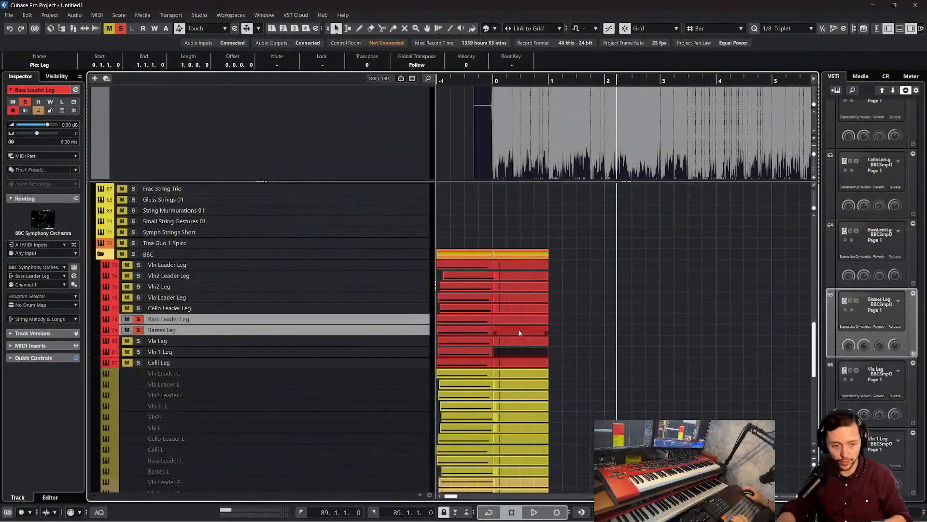
pyautogui.click(702, 414)
pyautogui.moveTo(519, 332); pyautogui.dragTo(520, 320)
pyautogui.doubleClick(519, 320)
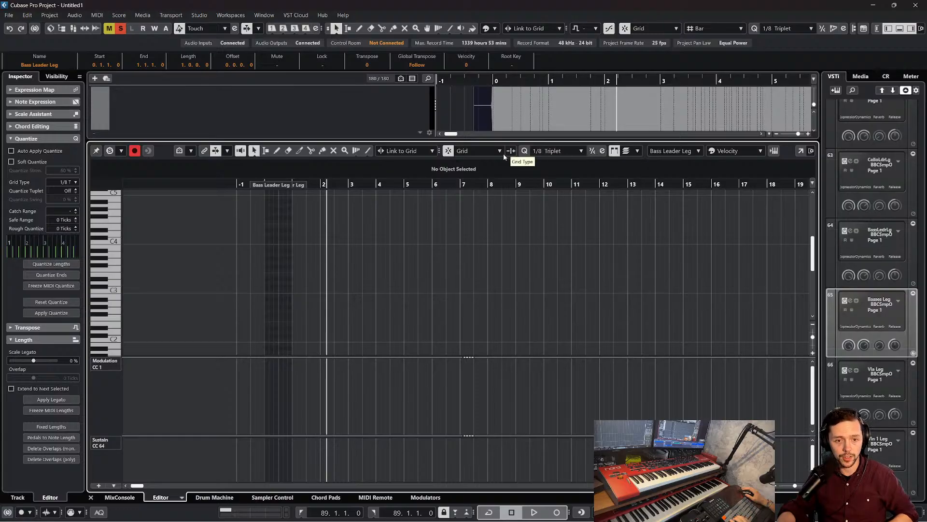
# Set the editor's quantize to 1/4 and place quarter notes on C2 at the start of bar 0 and E2 on its third beat
pyautogui.moveTo(255, 186); pyautogui.dragTo(252, 200)
pyautogui.click(565, 152)
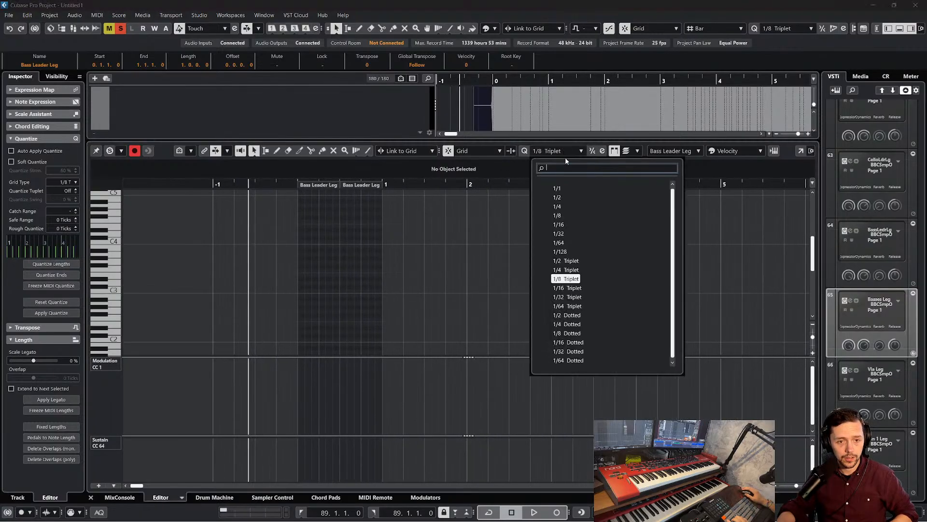
pyautogui.click(557, 207)
pyautogui.click(314, 287)
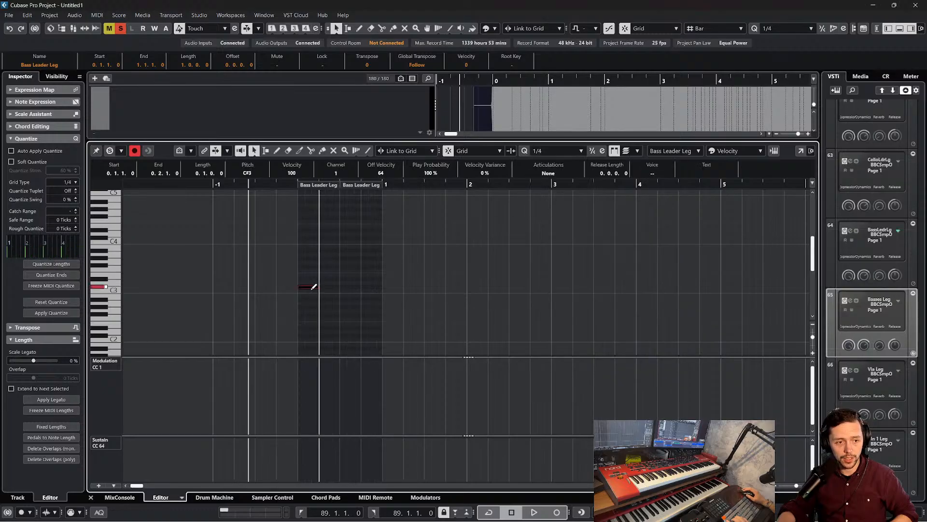
pyautogui.moveTo(310, 287); pyautogui.dragTo(306, 345)
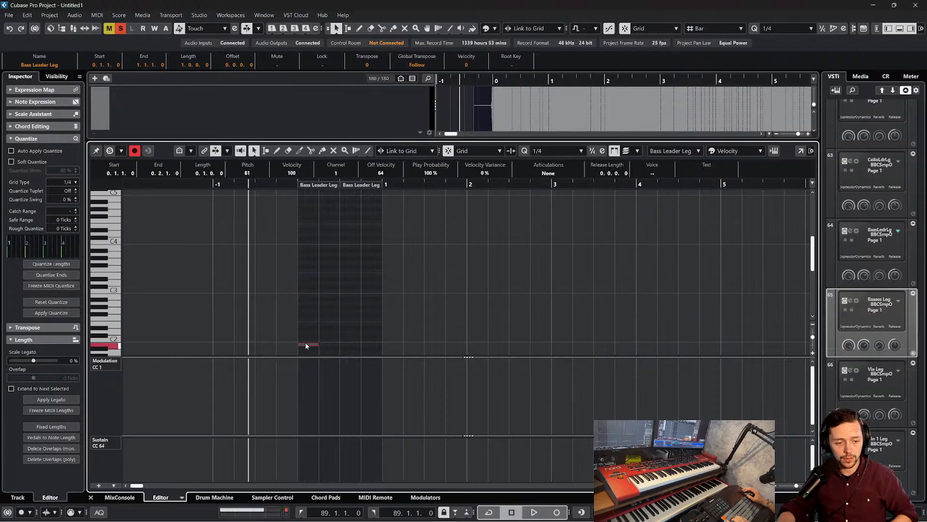
pyautogui.scroll(-3, 326, 328)
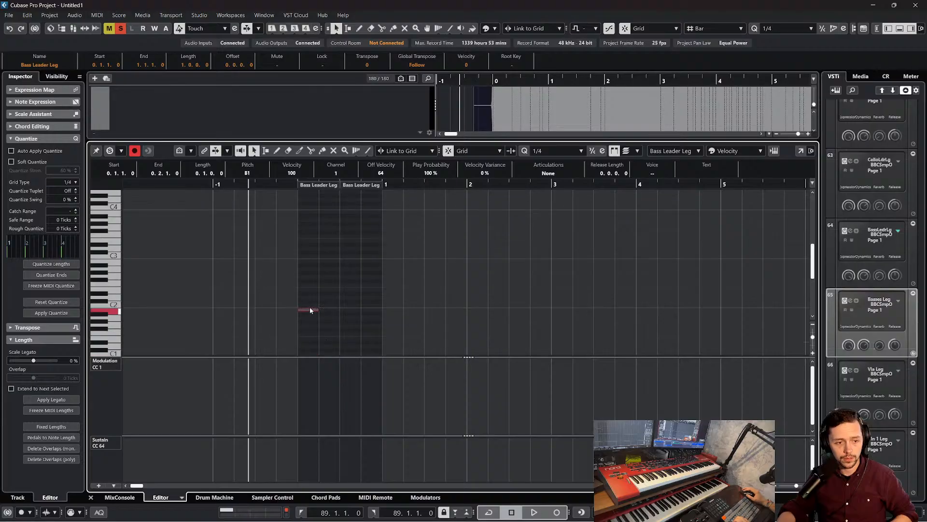
pyautogui.moveTo(310, 310); pyautogui.dragTo(349, 290)
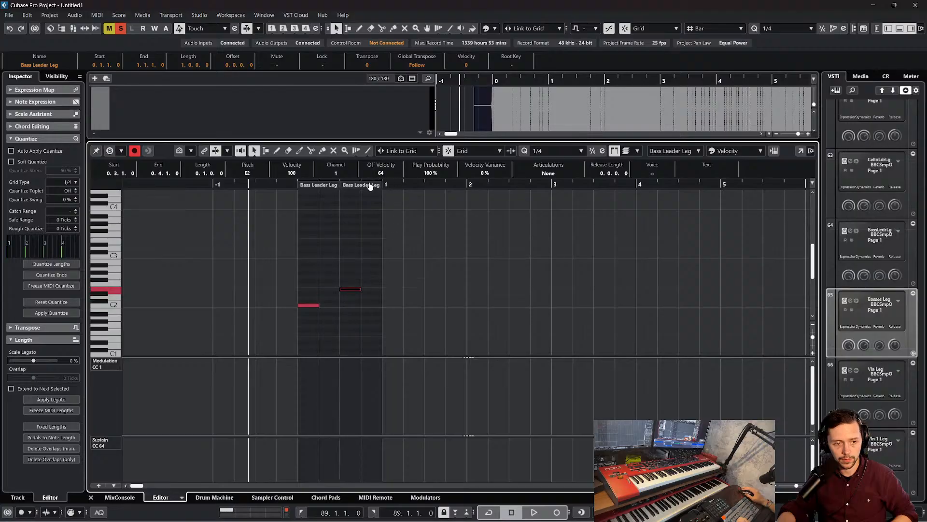
# Extend the Bass Leader Leg part's end to 4.4.1.0, move its second note to bar 1, and set the quantize to 1/1
pyautogui.moveTo(371, 186); pyautogui.dragTo(688, 190)
pyautogui.moveTo(352, 290); pyautogui.dragTo(402, 285)
pyautogui.click(564, 153)
pyautogui.click(555, 182)
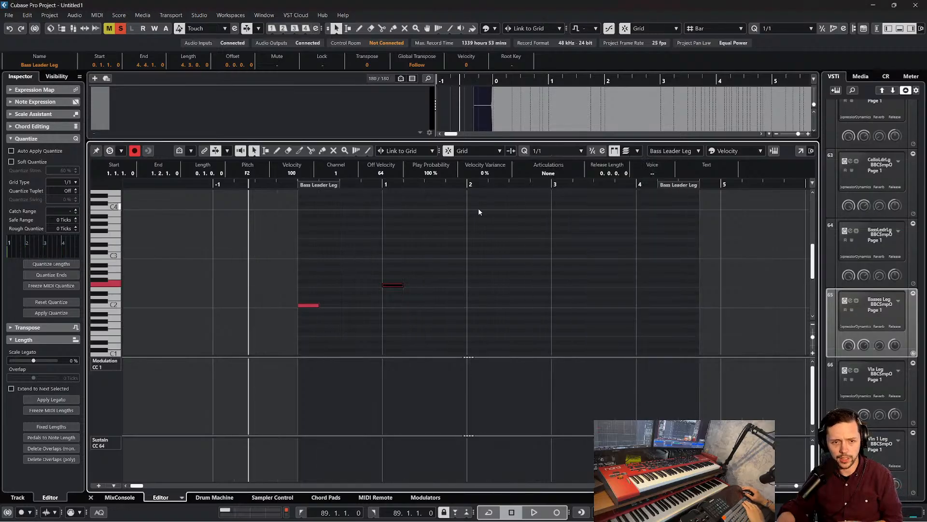
# Replace the two short notes with whole notes on C2, E2, B1 and A1 in bars 0 to 3
pyautogui.moveTo(473, 221); pyautogui.dragTo(303, 323)
pyautogui.press('Delete')
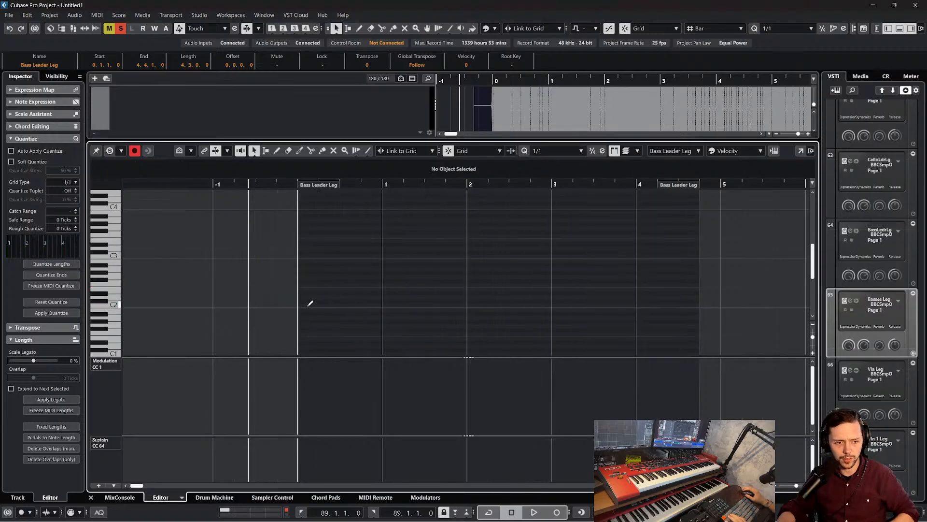
pyautogui.keyDown('alt'); pyautogui.click(310, 304); pyautogui.keyUp('alt')
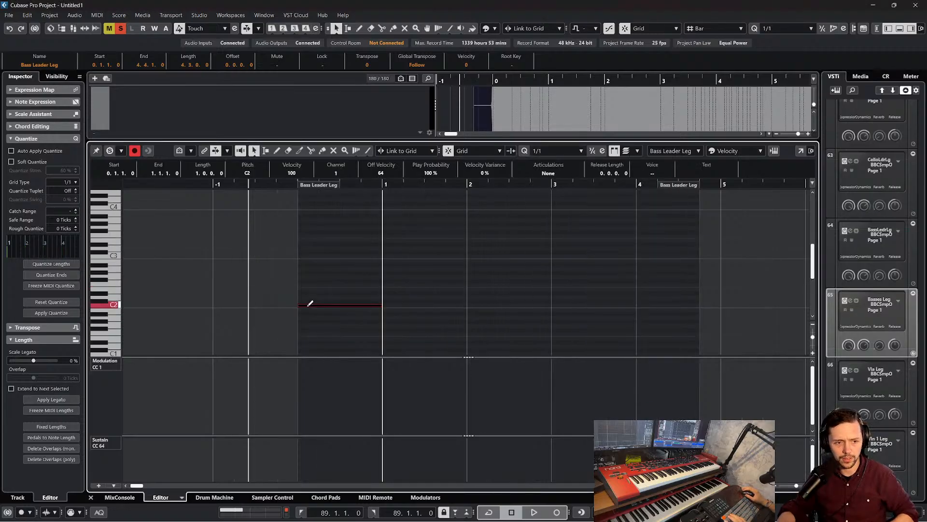
pyautogui.keyDown('alt'); pyautogui.click(379, 287); pyautogui.keyUp('alt')
pyautogui.moveTo(370, 282); pyautogui.dragTo(430, 289)
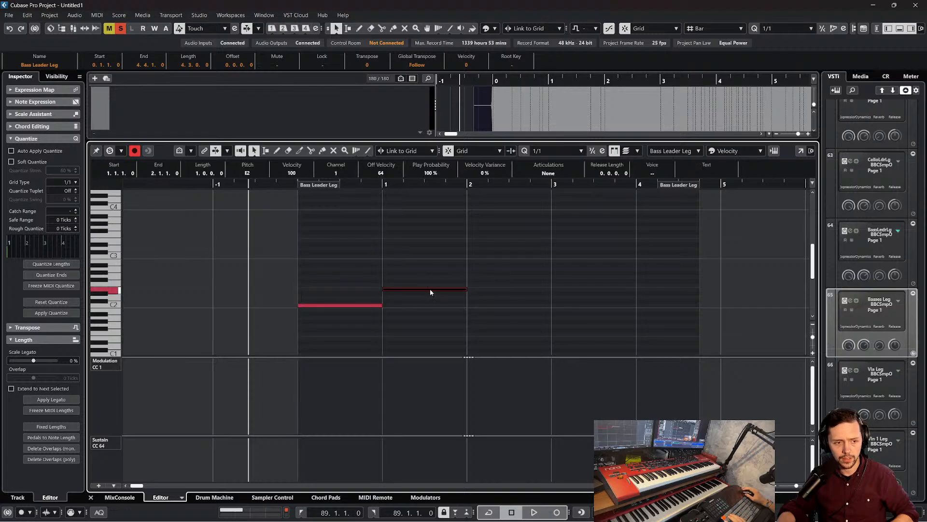
pyautogui.keyDown('alt'); pyautogui.click(489, 309); pyautogui.keyUp('alt')
pyautogui.keyDown('alt'); pyautogui.click(575, 317); pyautogui.keyUp('alt')
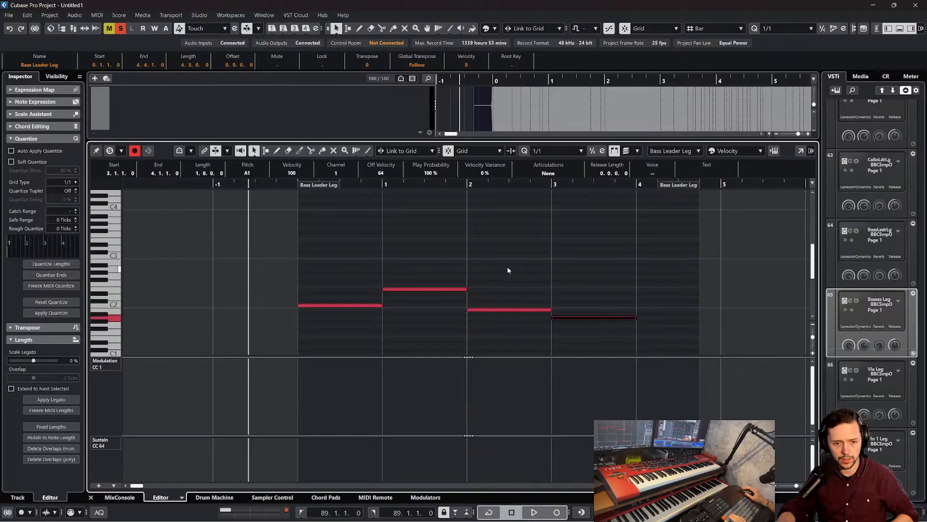
# Play the new bass line, close the editor, and compare it from bar 0 with the soloed Backing Track
pyautogui.click(458, 243)
pyautogui.press('space')
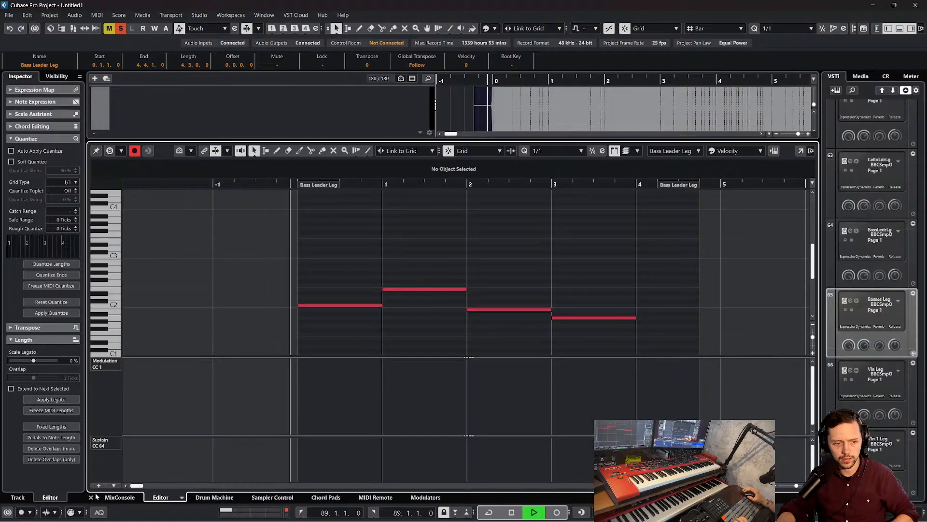
pyautogui.click(90, 497)
pyautogui.scroll(3, 166, 146)
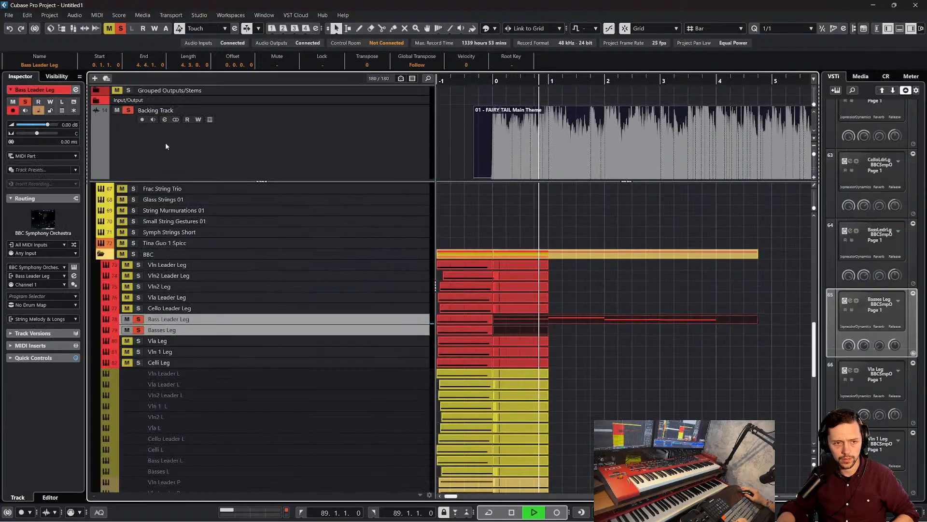
pyautogui.click(507, 126)
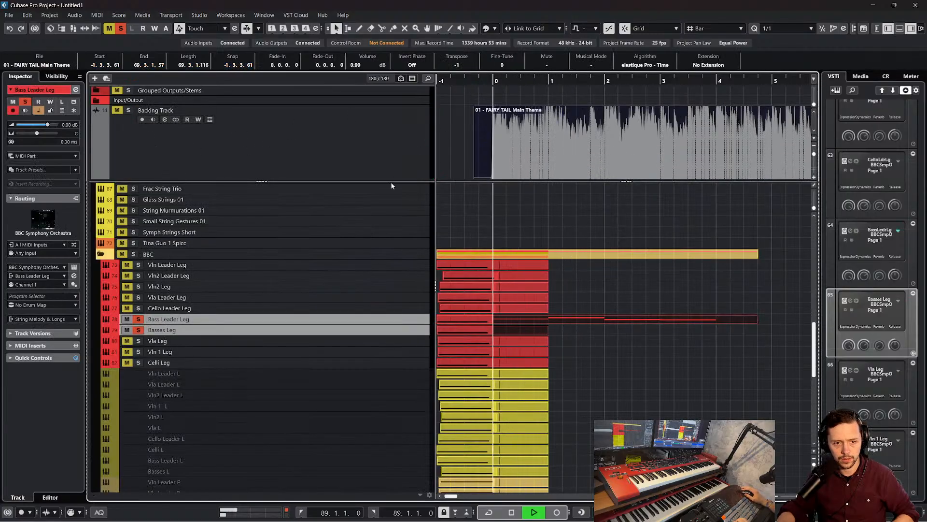
pyautogui.scroll(-2, 338, 290)
pyautogui.click(397, 260)
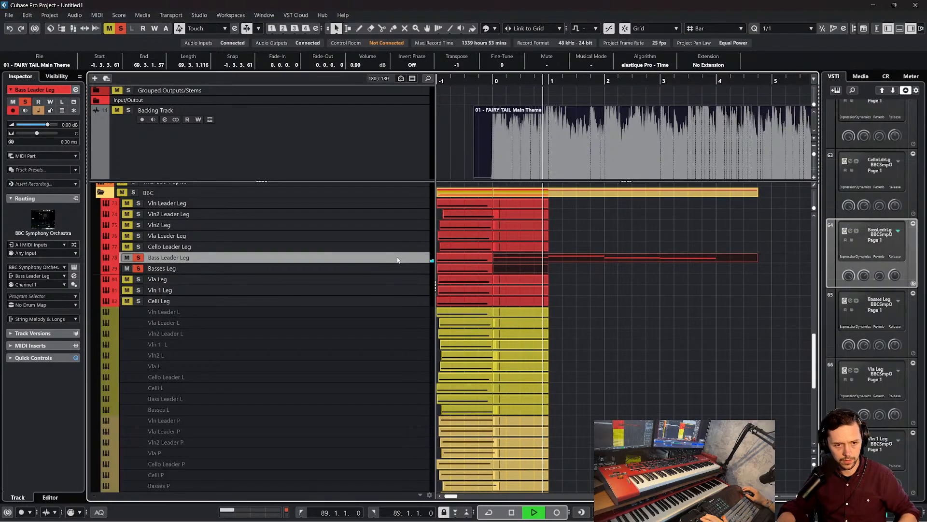
pyautogui.click(489, 78)
pyautogui.press('space')
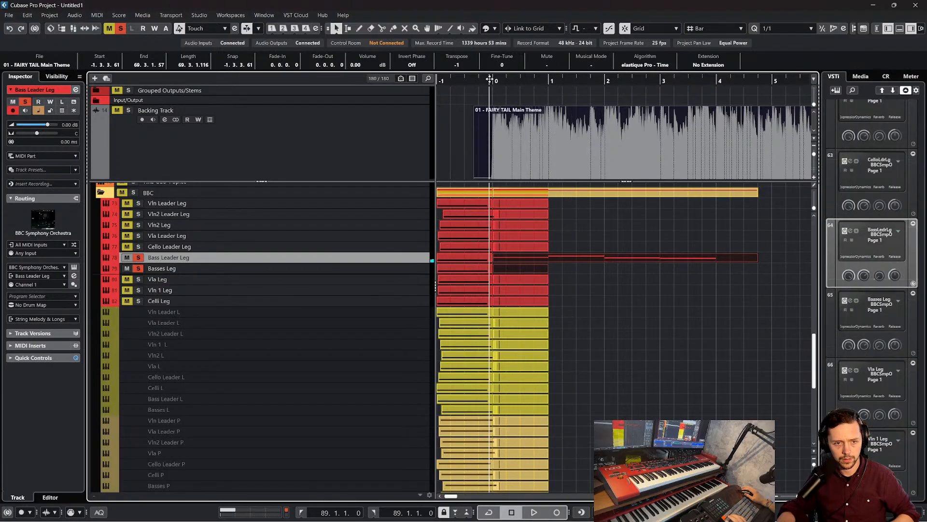
# Play the start of the Bass Leader Leg part and open the part in the Key Editor
pyautogui.doubleClick(575, 256)
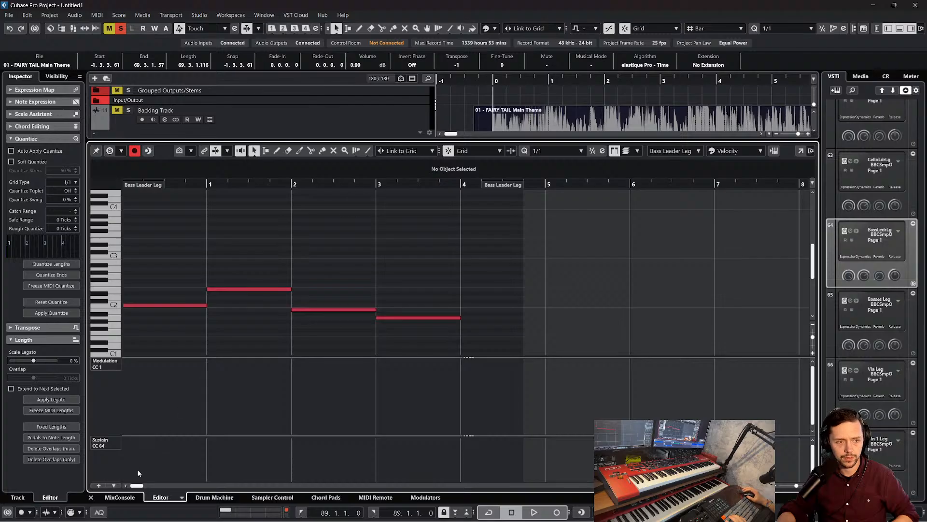
pyautogui.press('Return')
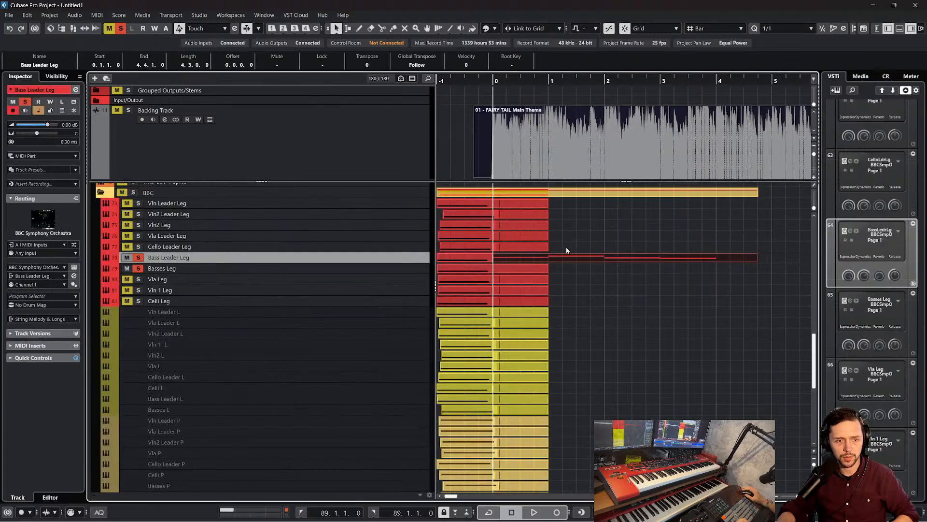
pyautogui.press('space')
pyautogui.press('Return')
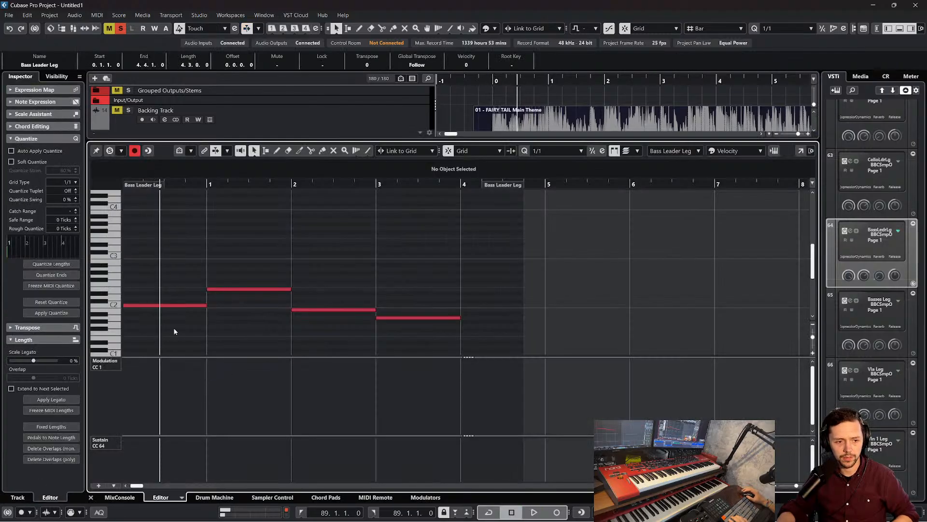
# Try raising all four bass notes by one semitone and audition them from bar 0
pyautogui.click(166, 305)
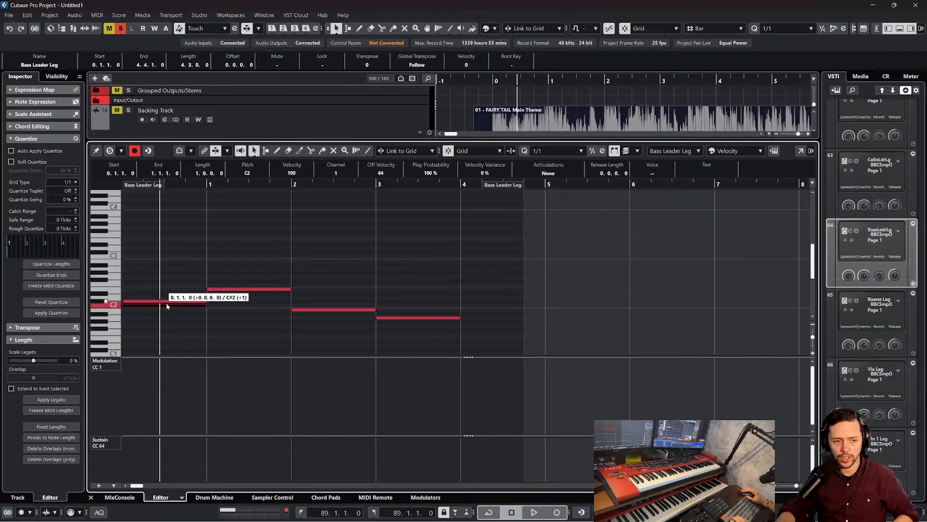
pyautogui.click(412, 326)
pyautogui.moveTo(503, 333); pyautogui.dragTo(234, 278)
pyautogui.press('Up')
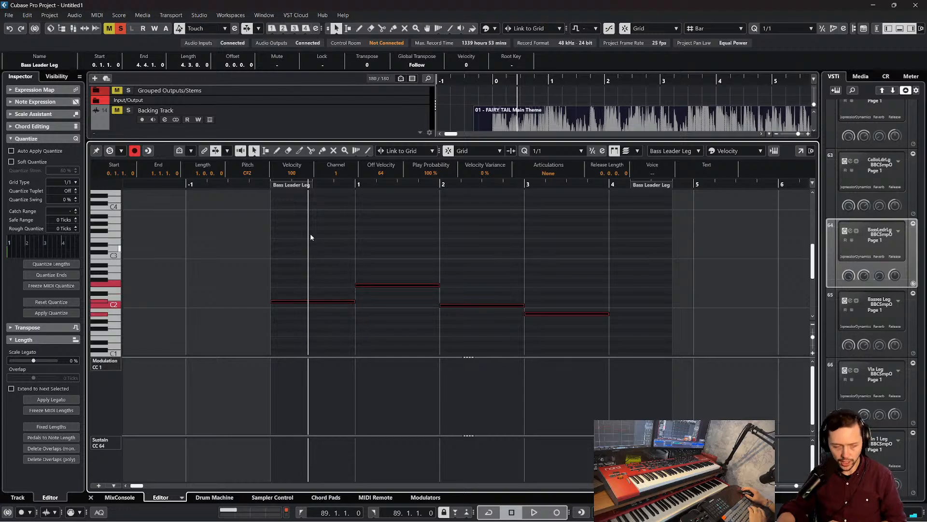
pyautogui.moveTo(262, 186); pyautogui.dragTo(323, 227)
pyautogui.click(354, 245)
pyautogui.press('space')
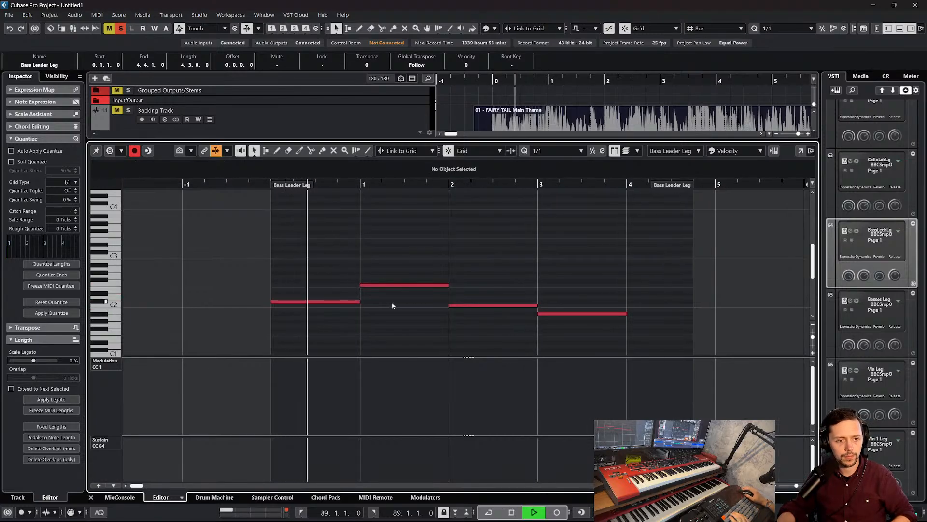
pyautogui.press('space')
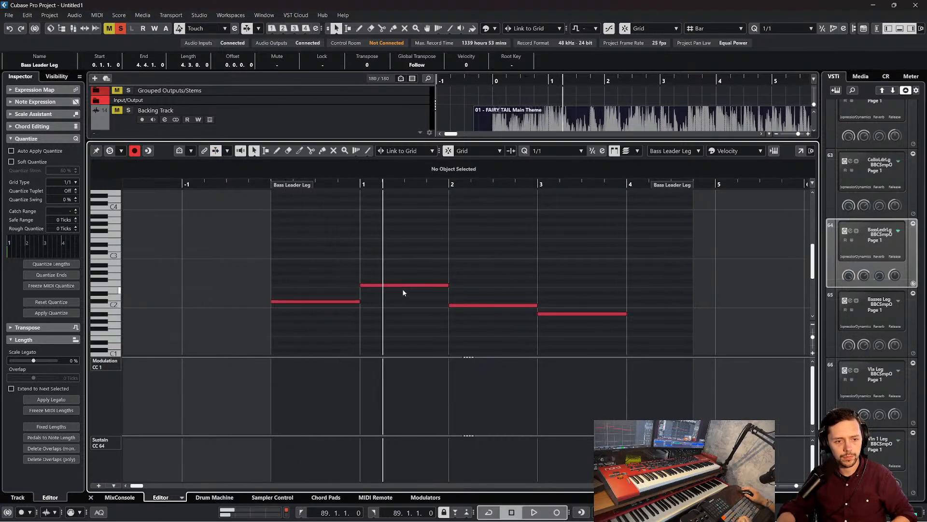
pyautogui.hotkey('ctrl', 'z')
# Raise only the bar 0 note to C#2 and play the bass line from just before bar 0
pyautogui.click(310, 305)
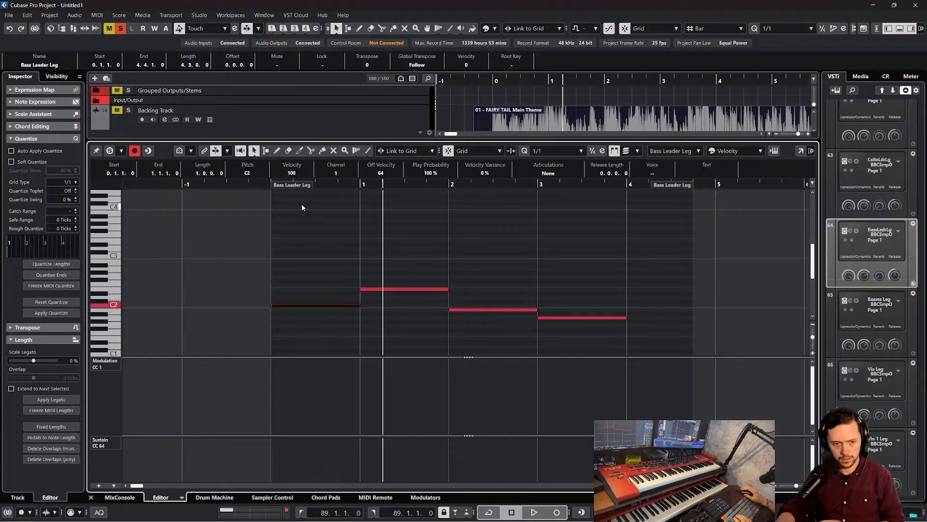
pyautogui.press('Up')
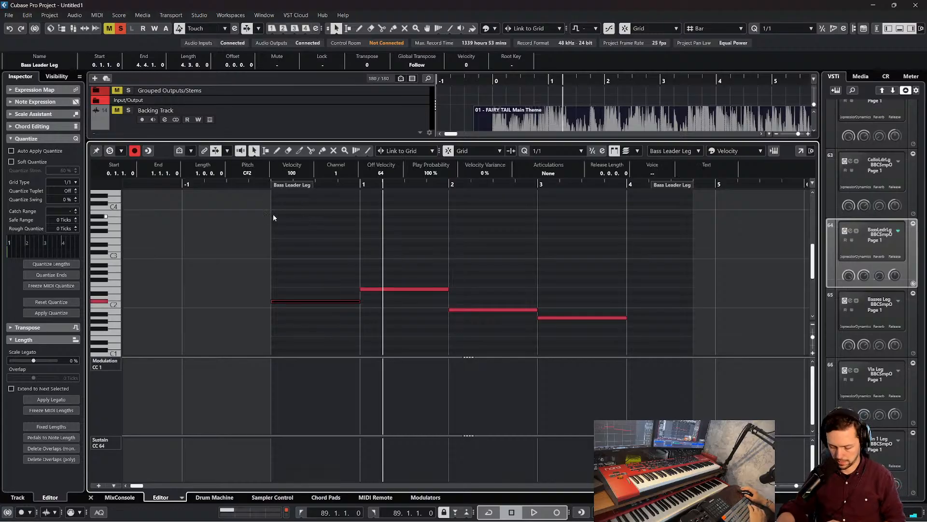
pyautogui.click(267, 186)
pyautogui.press('space')
pyautogui.click(293, 249)
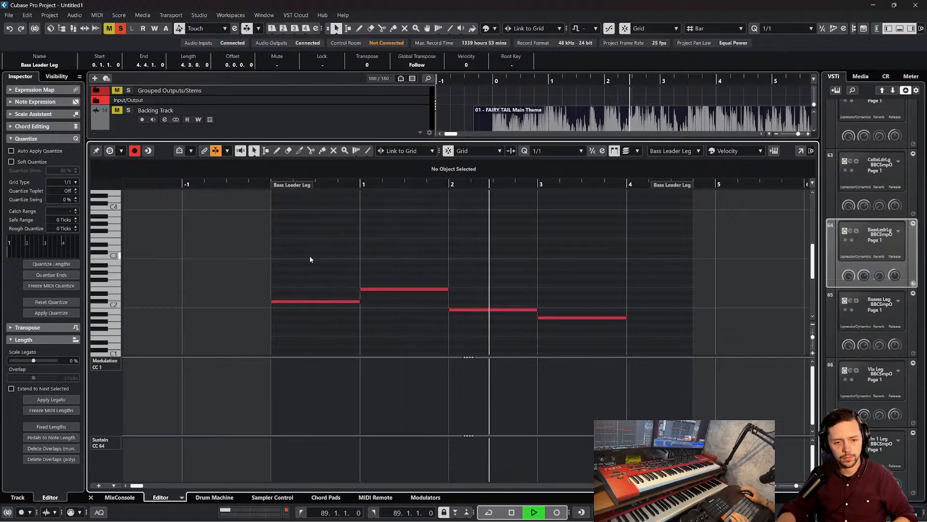
# Set the quantize to 1/2, shorten the bar 3 A1 to a half note, and add a half-note B1 after it
pyautogui.click(565, 151)
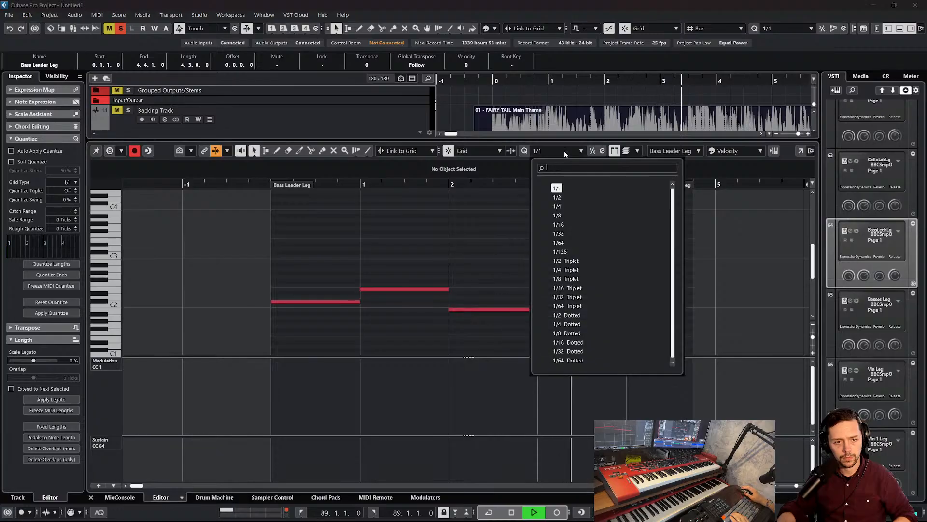
pyautogui.click(561, 198)
pyautogui.moveTo(543, 317)
pyautogui.mouseDown()
pyautogui.moveTo(625, 321)
pyautogui.moveTo(584, 316)
pyautogui.moveTo(628, 305)
pyautogui.mouseUp()
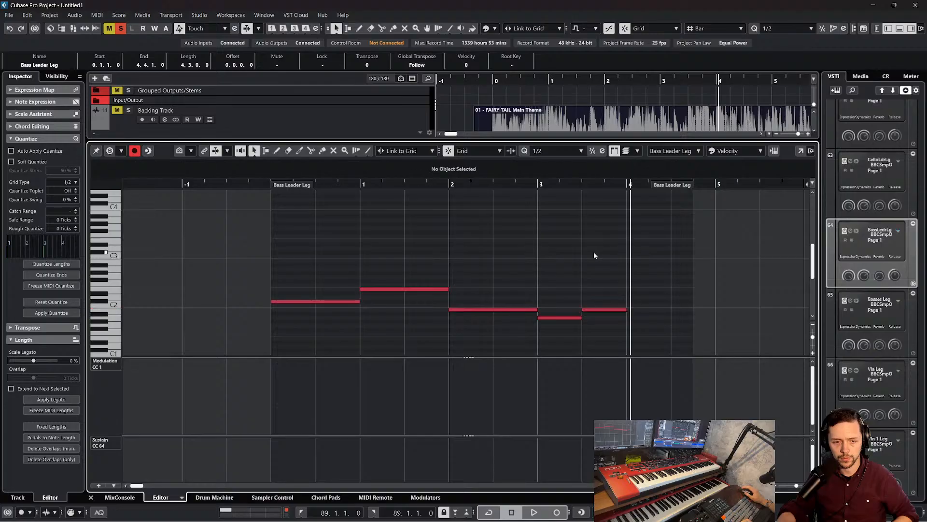
# Close the editor, solo the Backing Track alongside the basses, and play them together from around bar 0
pyautogui.click(490, 82)
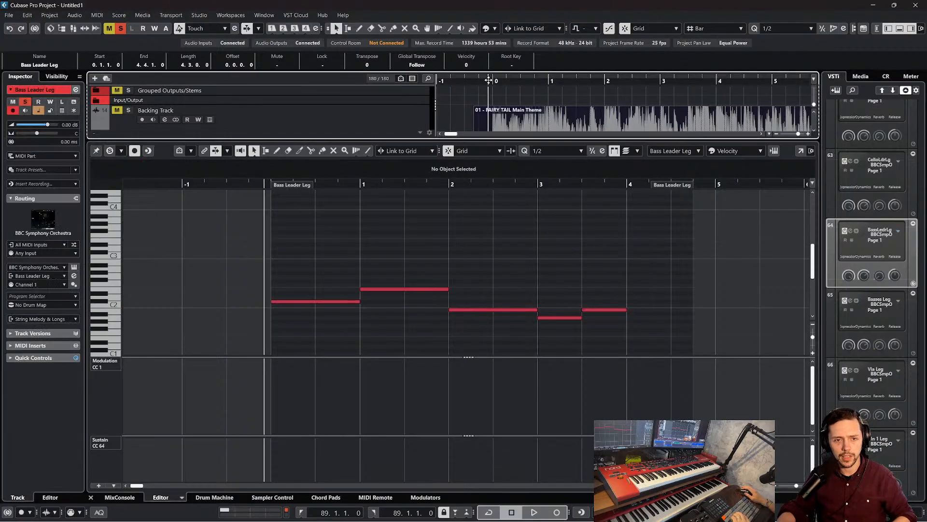
pyautogui.press('space')
pyautogui.press('space')
pyautogui.click(91, 497)
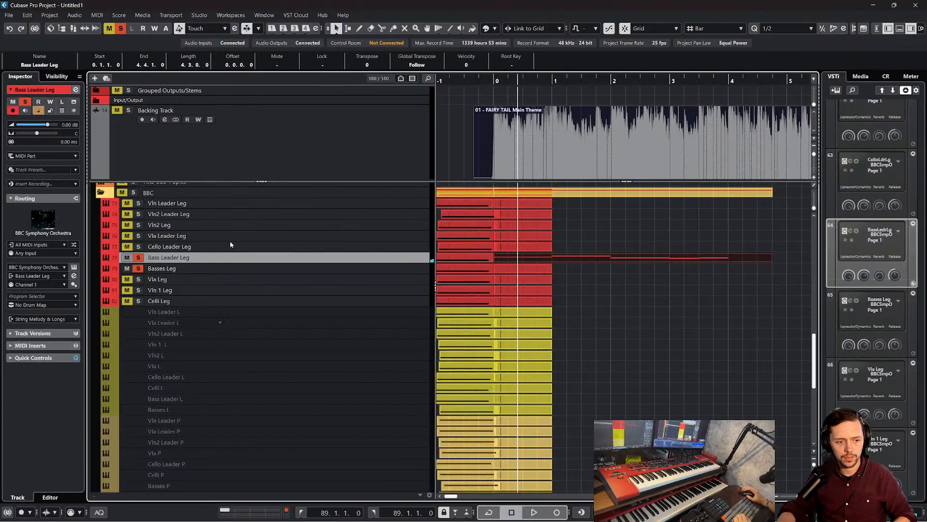
pyautogui.click(128, 110)
pyautogui.press('space')
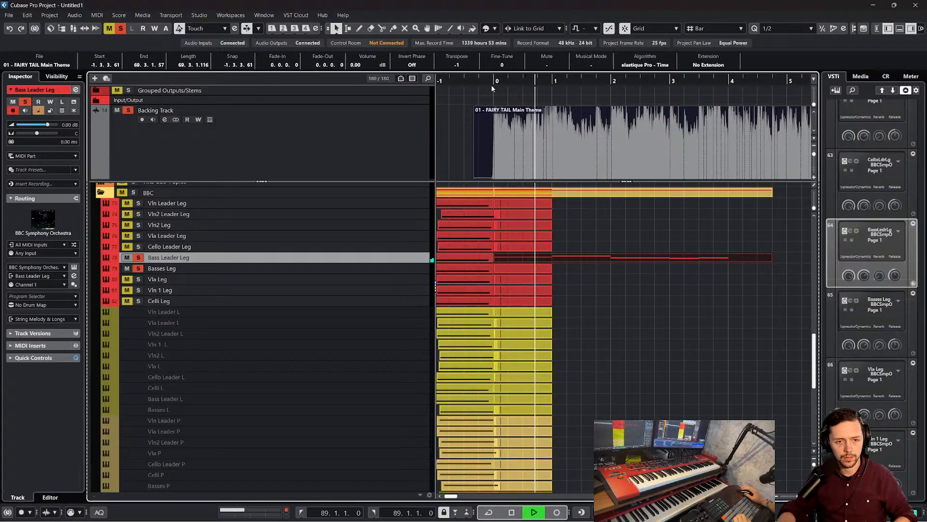
pyautogui.moveTo(493, 87); pyautogui.dragTo(492, 81)
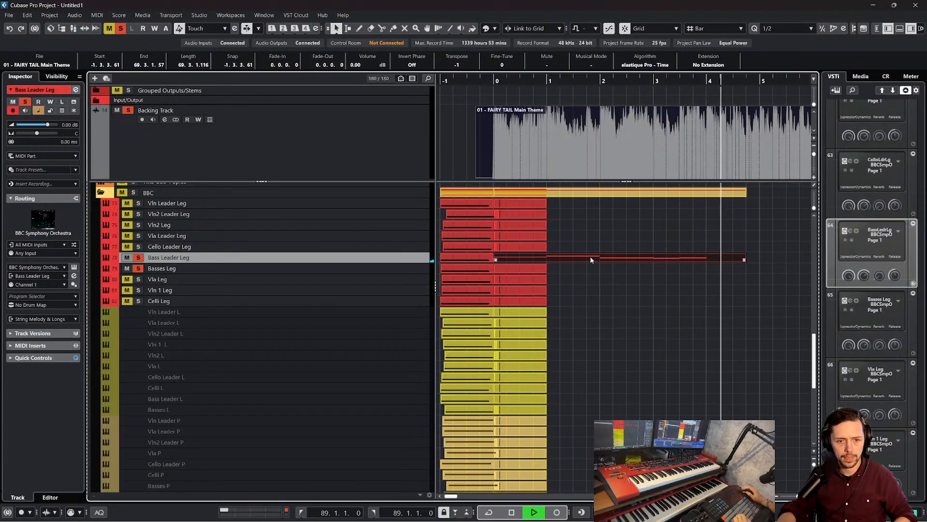
# Follow the playback past the end of the bass part, stop it, and return to the part's start
pyautogui.press('f')
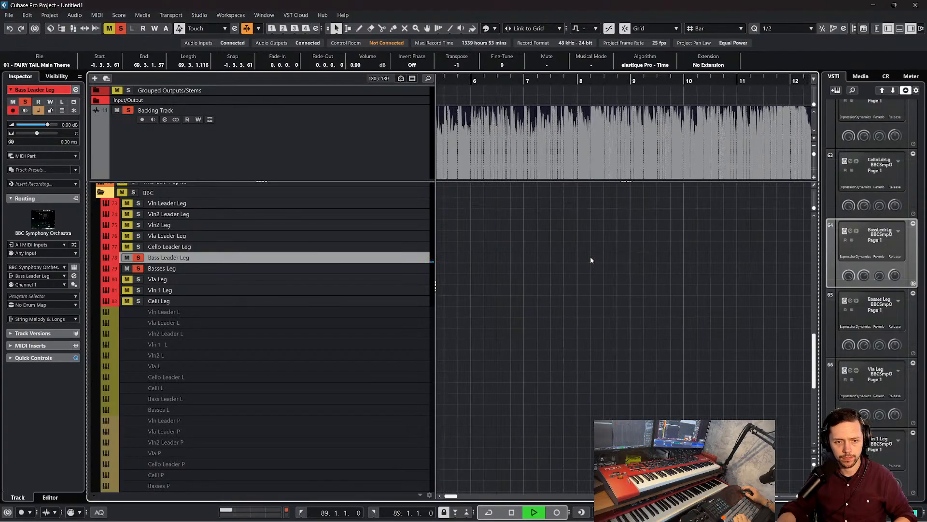
pyautogui.scroll(2, 591, 260)
pyautogui.scroll(2, 590, 257)
pyautogui.hscroll(-3, 589, 265)
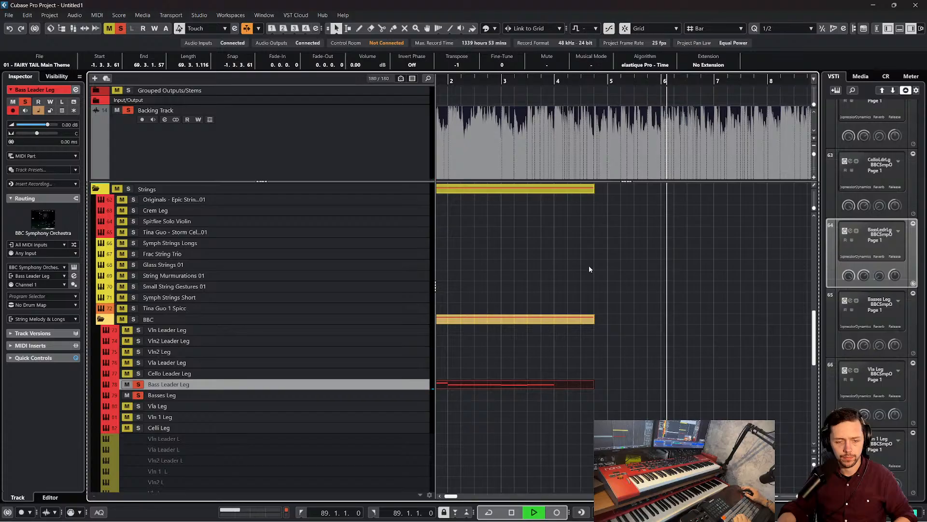
pyautogui.scroll(-3, 619, 263)
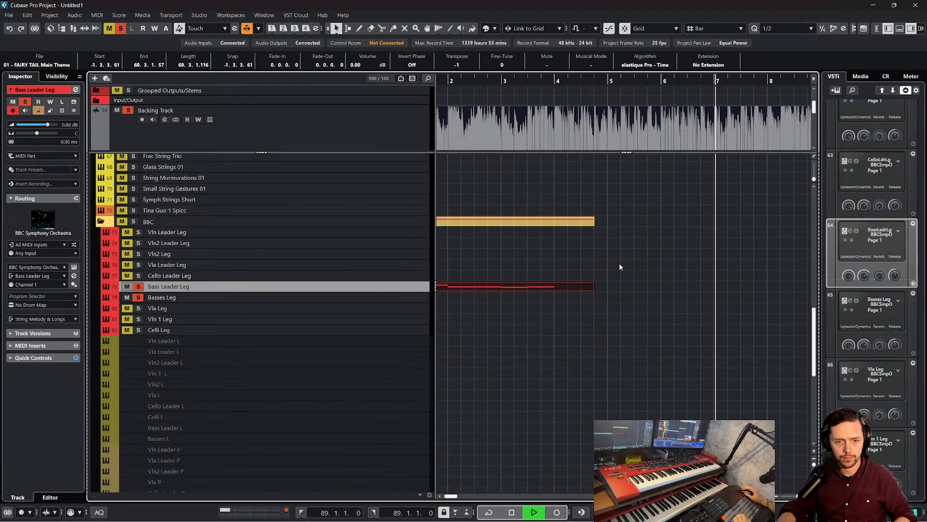
pyautogui.hscroll(-3, 612, 289)
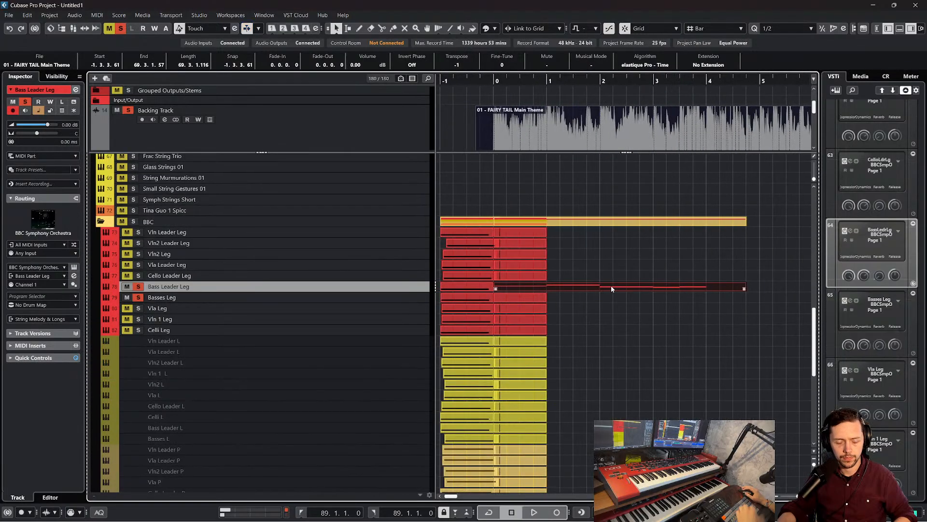
# Open the Bass Leader Leg part in the Key Editor and trim its end to the start of bar 4
pyautogui.doubleClick(610, 289)
pyautogui.hscroll(-4, 570, 288)
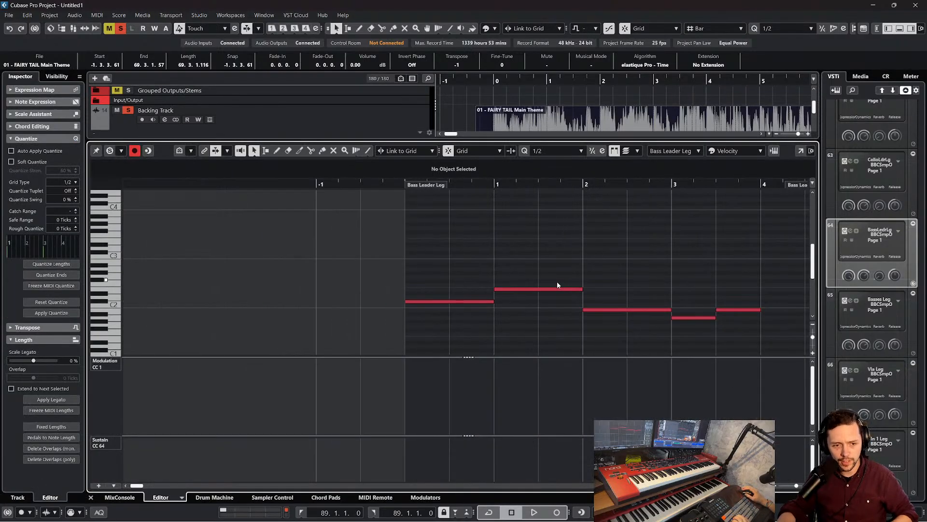
pyautogui.hscroll(1, 557, 281)
pyautogui.hscroll(2, 605, 227)
pyautogui.moveTo(595, 185); pyautogui.dragTo(526, 188)
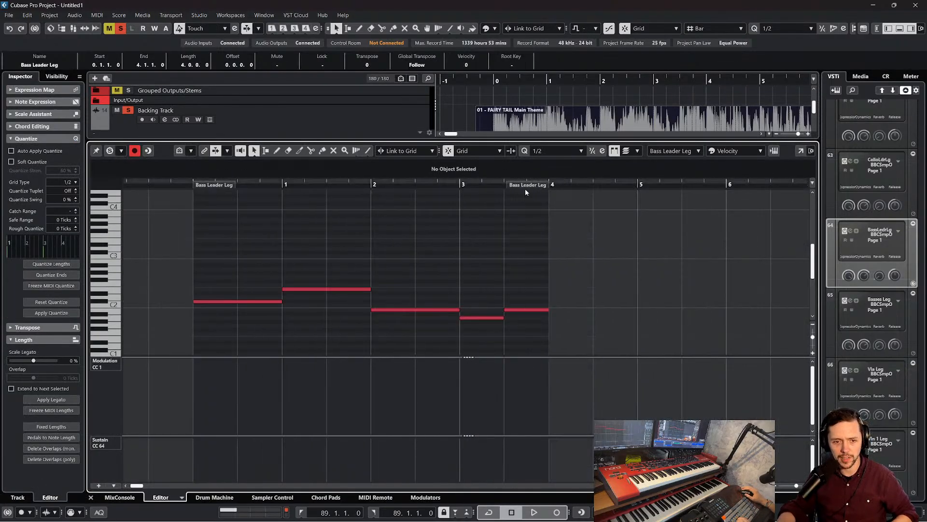
# Transpose all the notes in the Bass Leader Leg part down one octave, close the editor, and deselect the part
pyautogui.moveTo(178, 248); pyautogui.dragTo(640, 344)
pyautogui.hotkey('shift', 'Down')
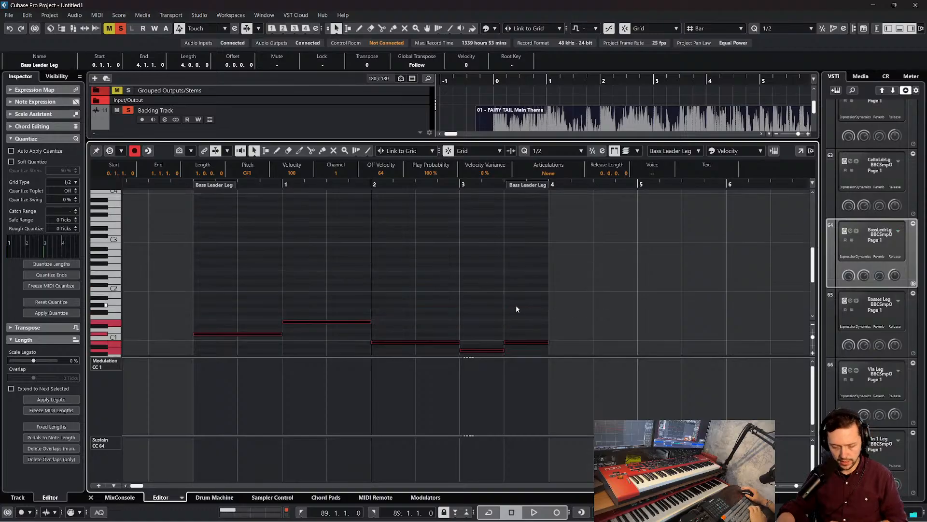
pyautogui.click(90, 497)
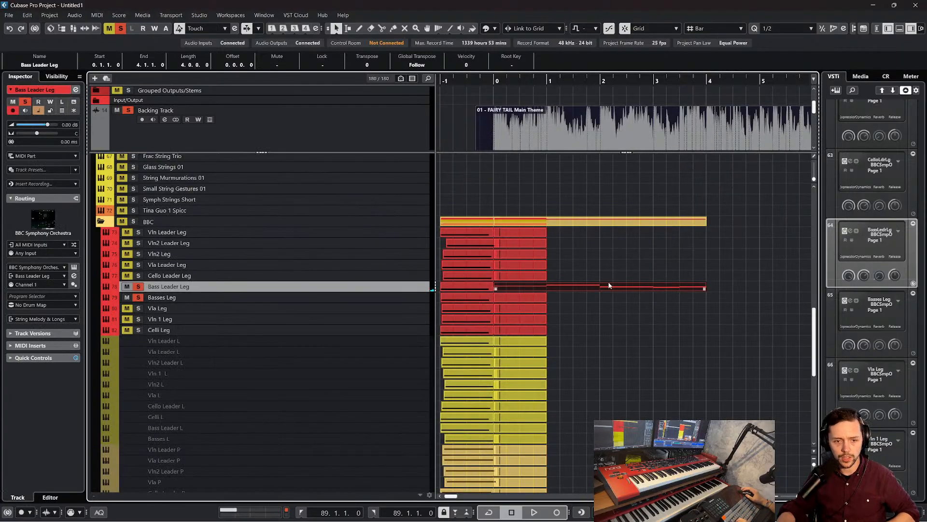
pyautogui.hscroll(2, 610, 285)
pyautogui.click(590, 278)
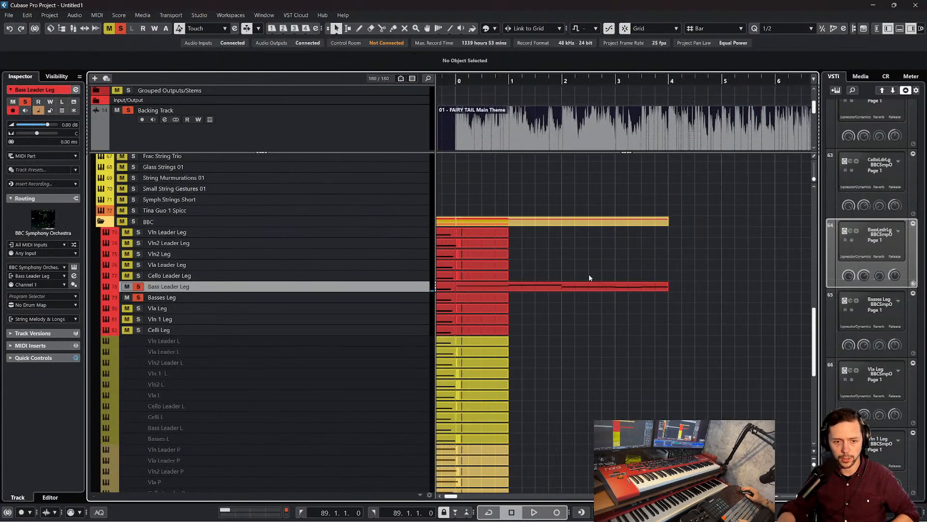
# Duplicate the Bass Leader Leg part so the copy starts at bar 4, and start playback from around bar 0
pyautogui.click(583, 288)
pyautogui.hotkey('ctrl', 'd')
pyautogui.hscroll(2, 610, 296)
pyautogui.hscroll(-3, 611, 297)
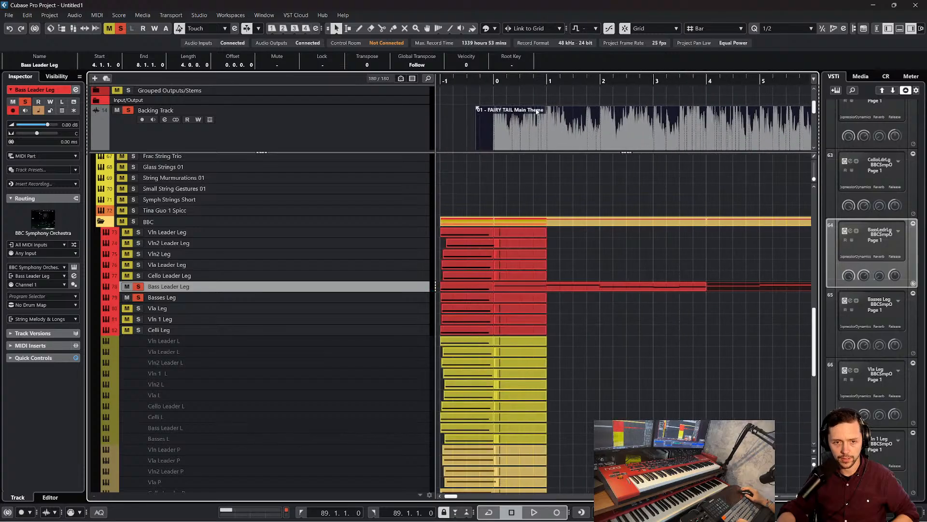
pyautogui.moveTo(506, 84); pyautogui.dragTo(492, 81)
pyautogui.press('space')
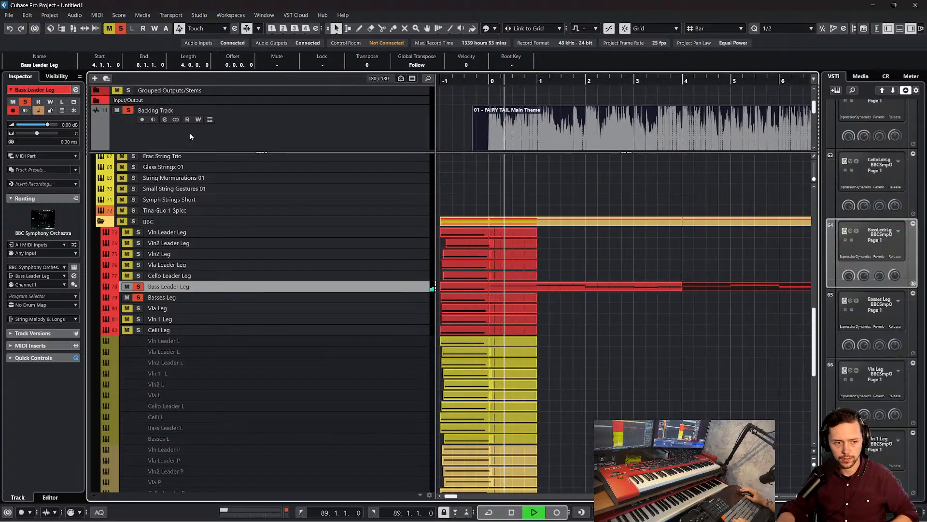
# Examine the original and duplicated Bass Leader Leg notes in the Key Editor during playback, close it, and stop
pyautogui.click(116, 112)
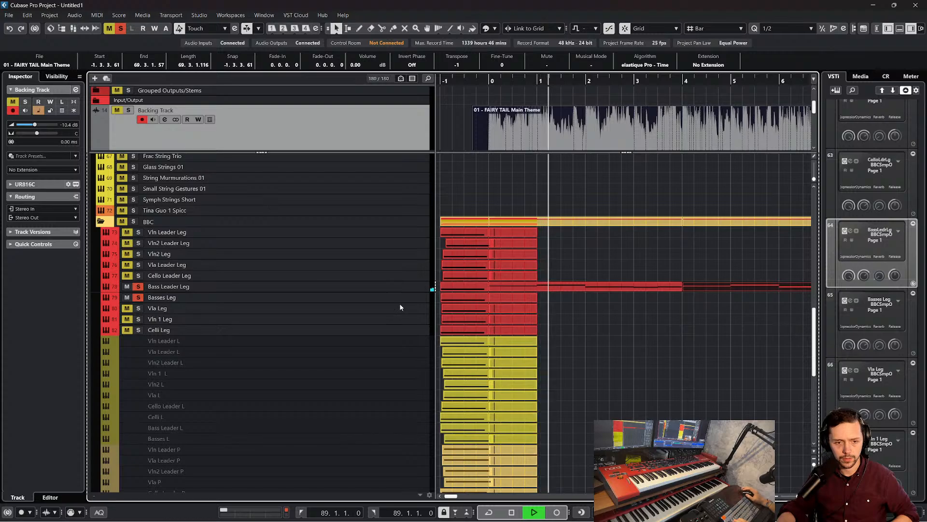
pyautogui.click(395, 289)
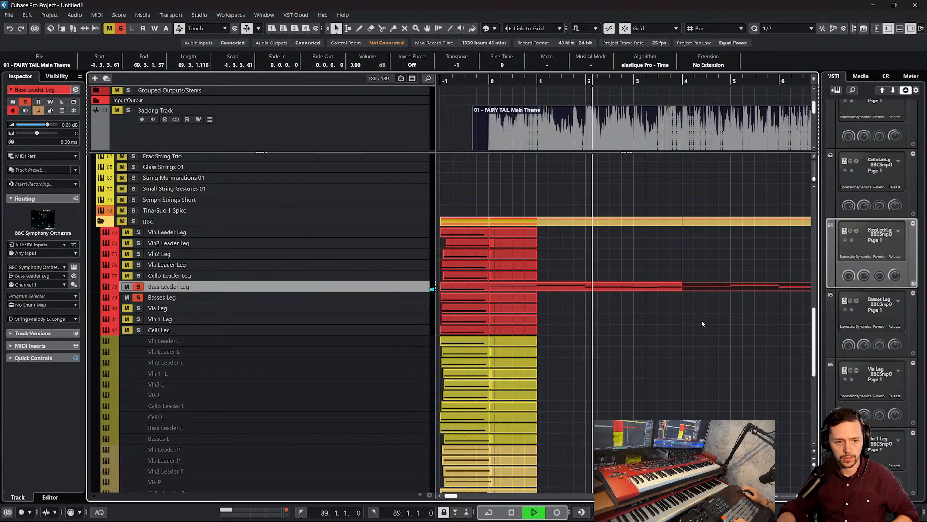
pyautogui.hscroll(1, 705, 319)
pyautogui.click(584, 286)
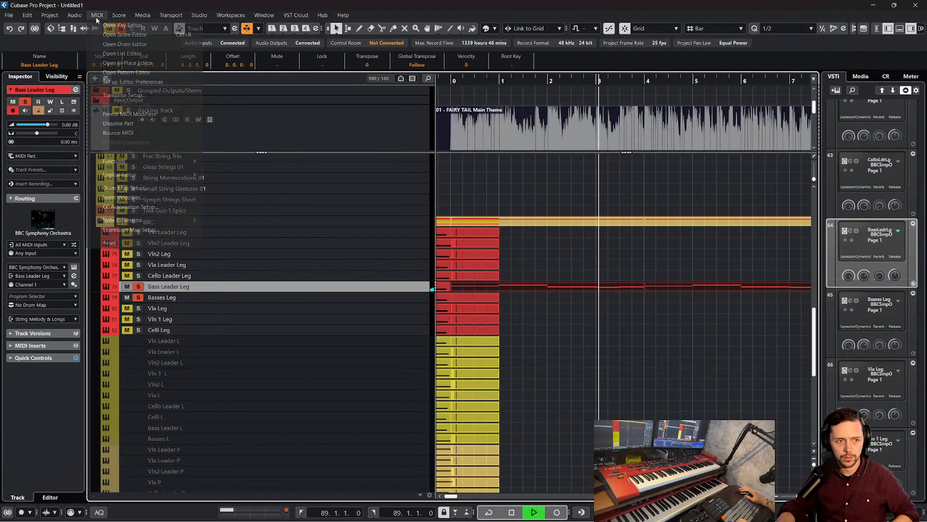
pyautogui.click(105, 27)
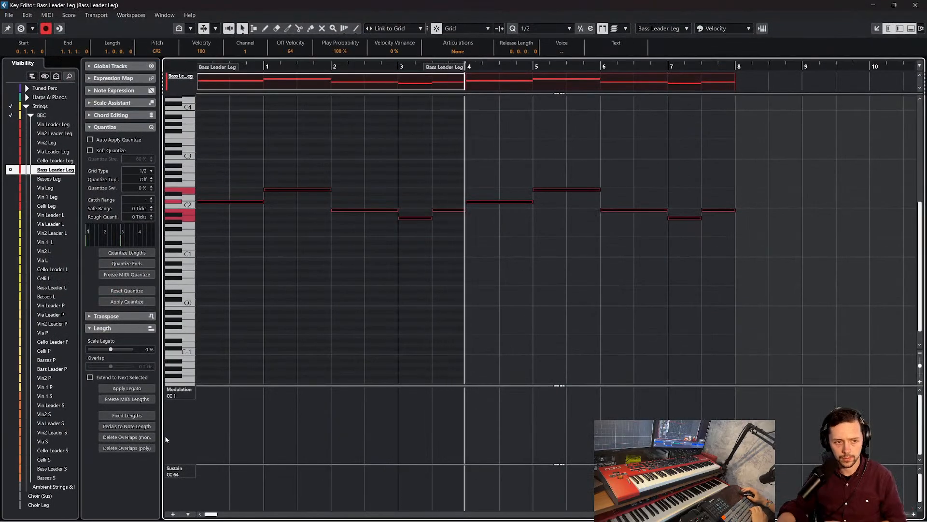
pyautogui.click(915, 5)
pyautogui.press('space')
pyautogui.click(540, 266)
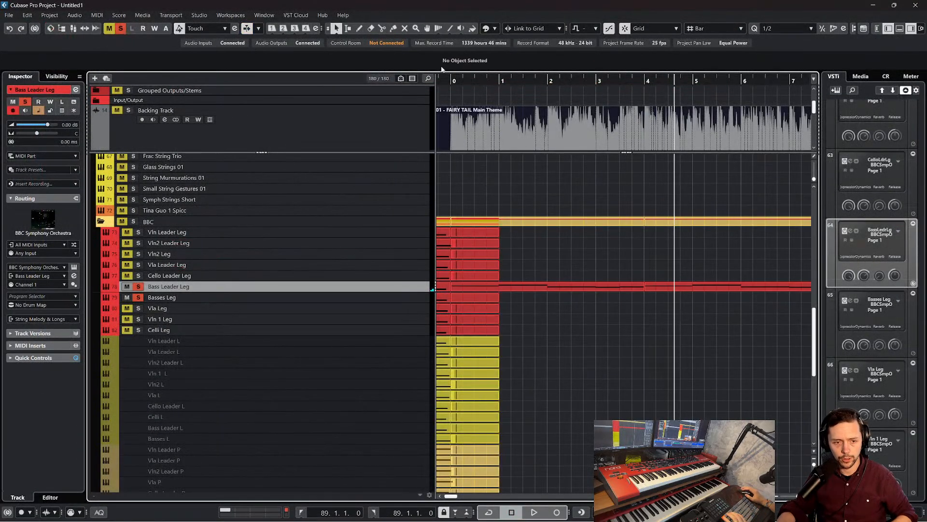
# Return to bar 0, inspect the microphone mixer of the Bass Leader Leg instrument, and close its window
pyautogui.click(450, 76)
pyautogui.click(74, 268)
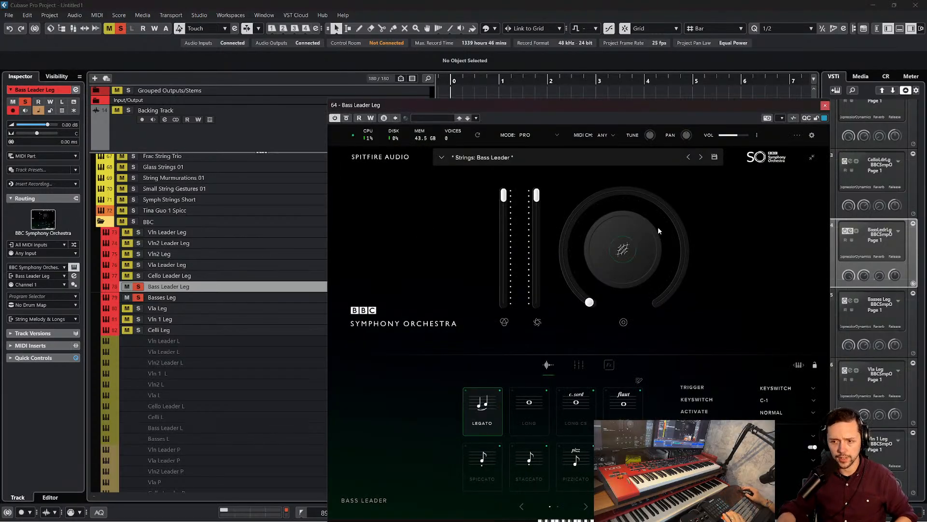
pyautogui.moveTo(604, 100); pyautogui.dragTo(610, 35)
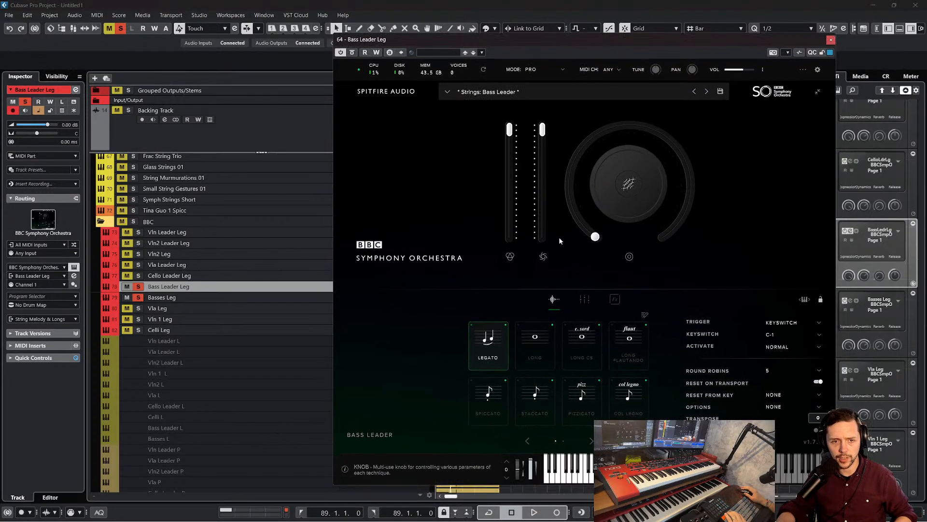
pyautogui.click(584, 300)
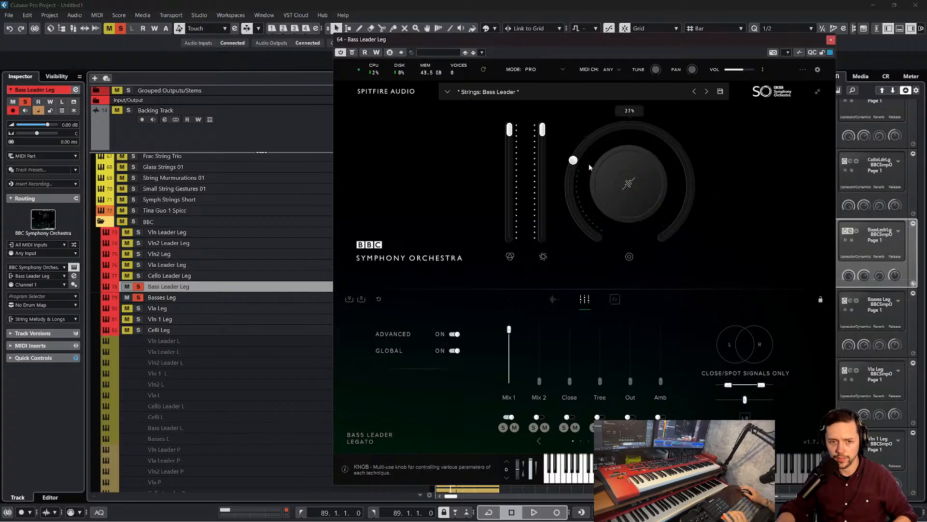
pyautogui.click(831, 40)
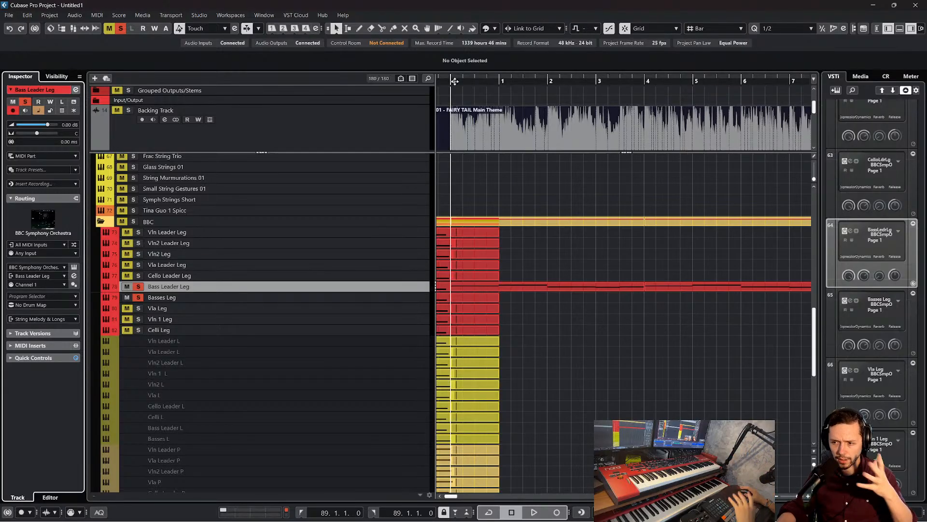
# Play from bar 0, stop, and copy both Bass Leader Leg parts to the Basses Leg track starting at bar 0
pyautogui.press('space')
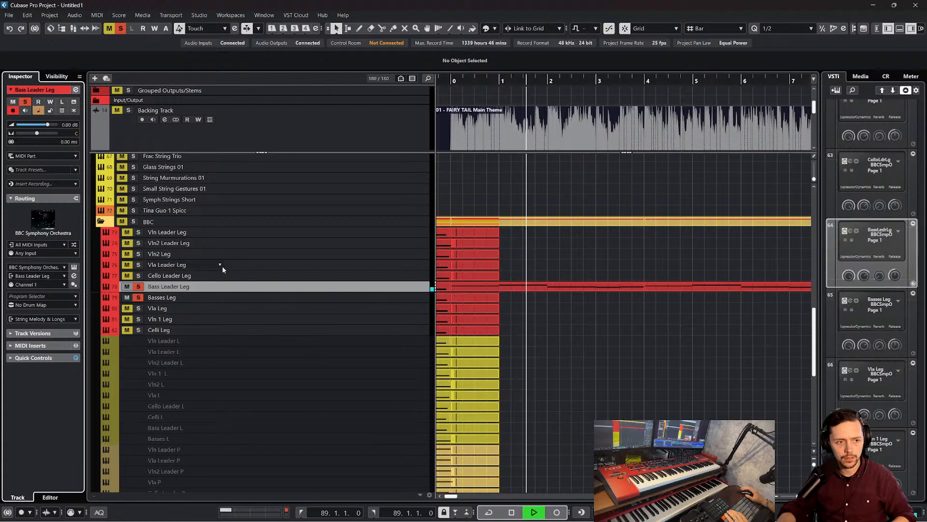
pyautogui.click(549, 292)
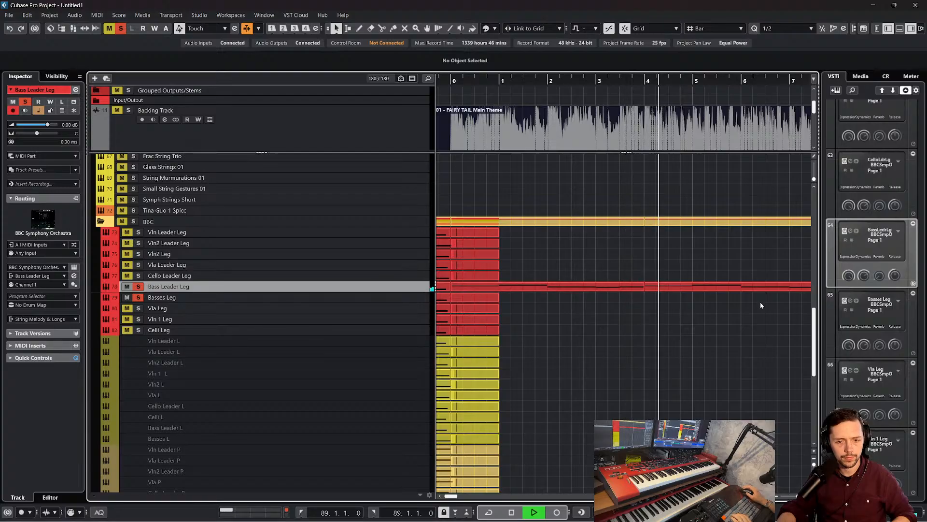
pyautogui.press('space')
pyautogui.moveTo(760, 303); pyautogui.dragTo(555, 284)
pyautogui.click(378, 298)
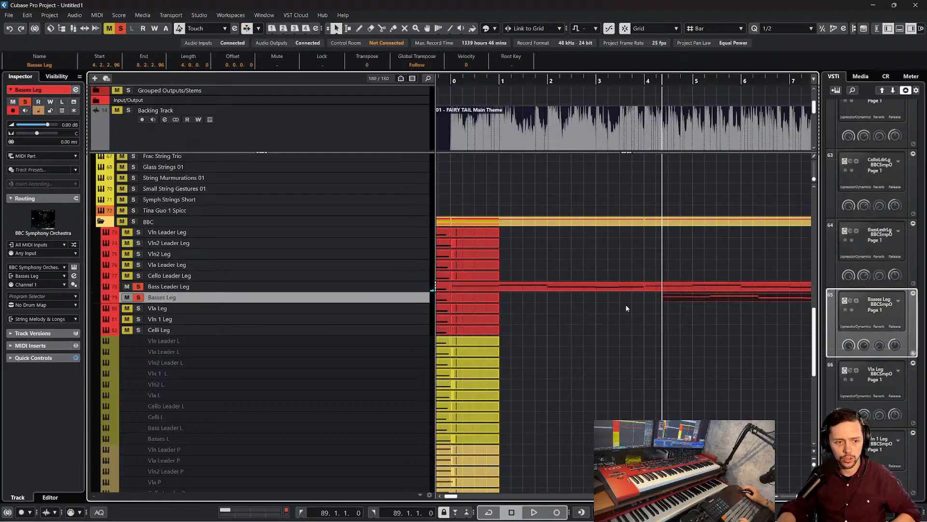
pyautogui.moveTo(697, 296); pyautogui.dragTo(488, 296)
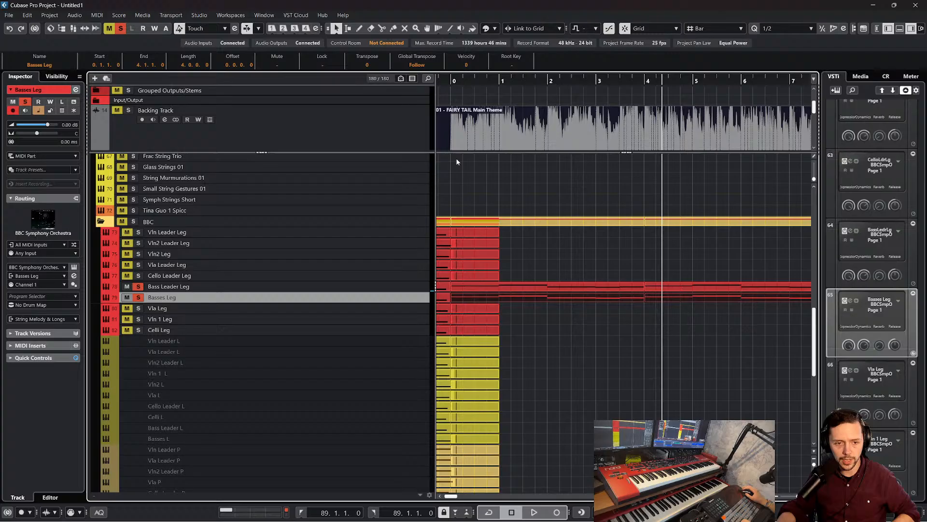
# Play the Bass Leader Leg and Basses Leg parts from bar 0, restarting once to compare them with the Backing Track
pyautogui.click(454, 85)
pyautogui.press('space')
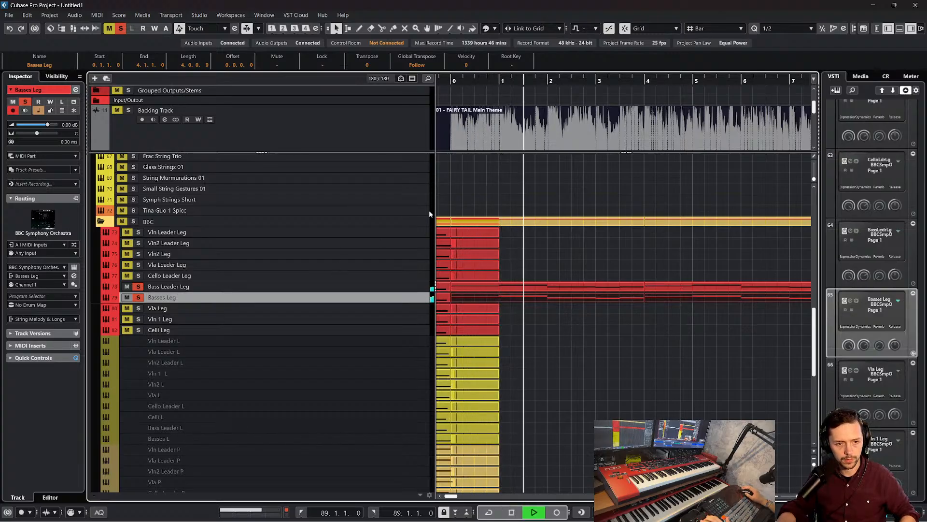
pyautogui.click(455, 83)
pyautogui.press('g')
pyautogui.press('g')
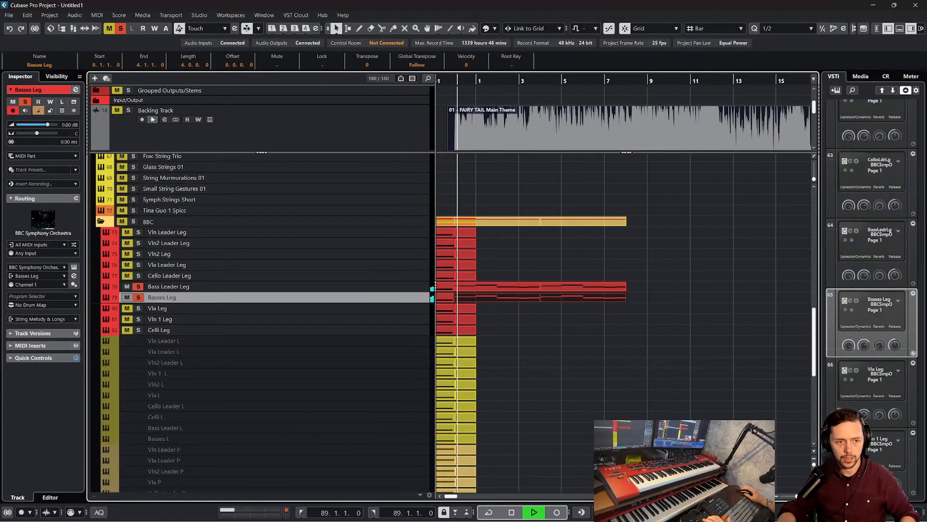
pyautogui.click(128, 110)
pyautogui.scroll(3, 519, 209)
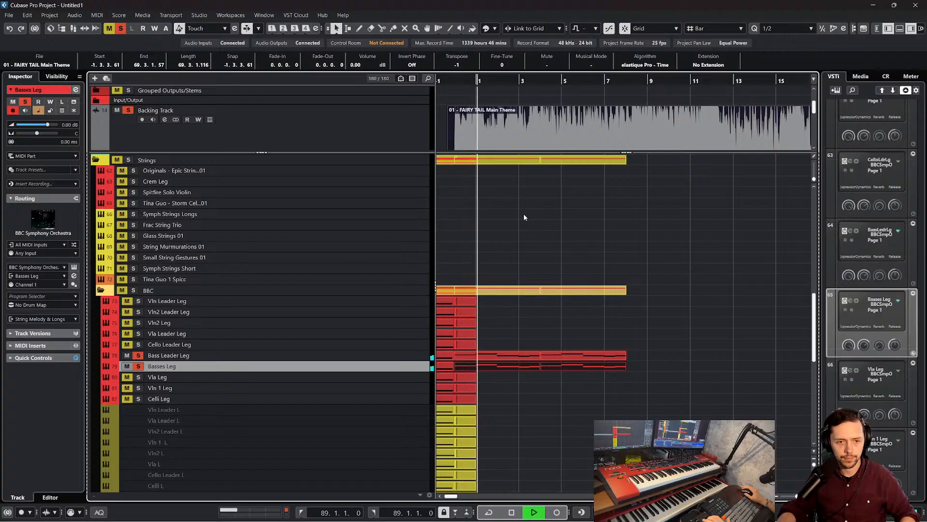
pyautogui.click(524, 216)
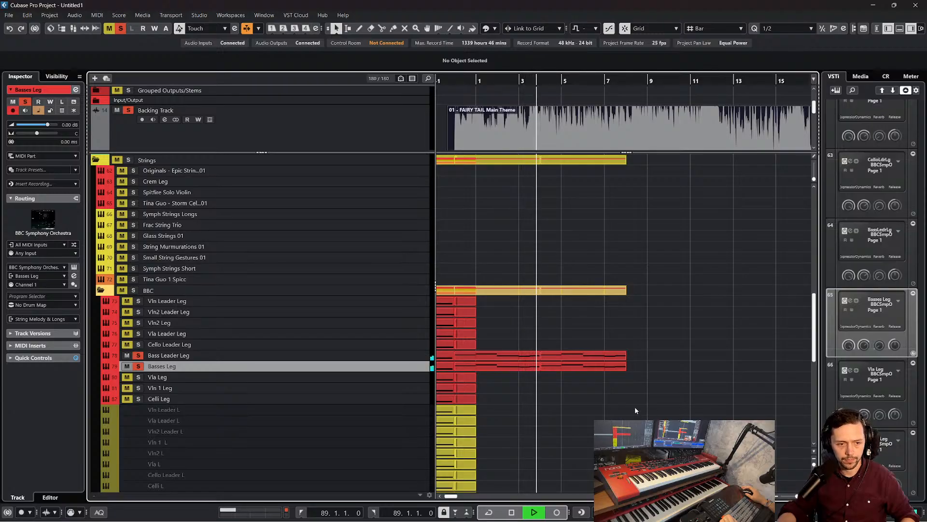
# Lower the Backing Track volume to -25.3 dB and stop playback at the end of the bass parts
pyautogui.click(126, 124)
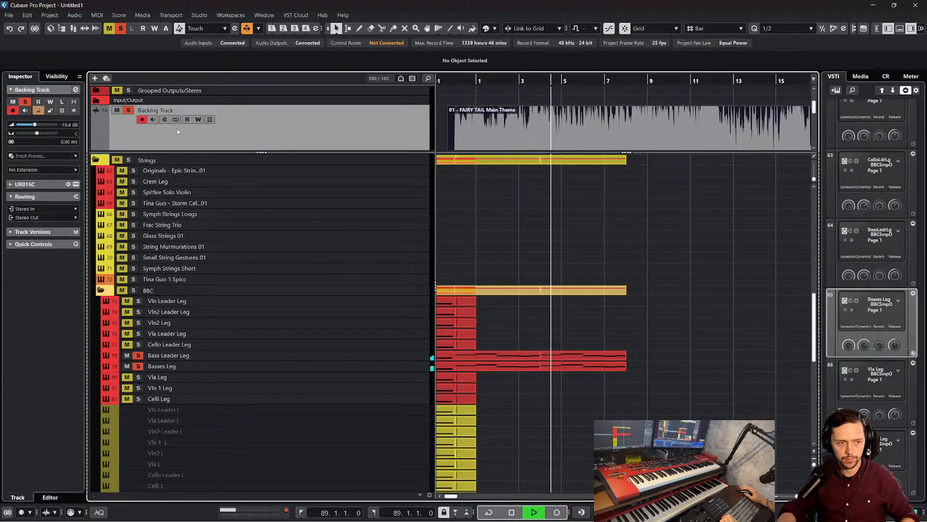
pyautogui.click(25, 125)
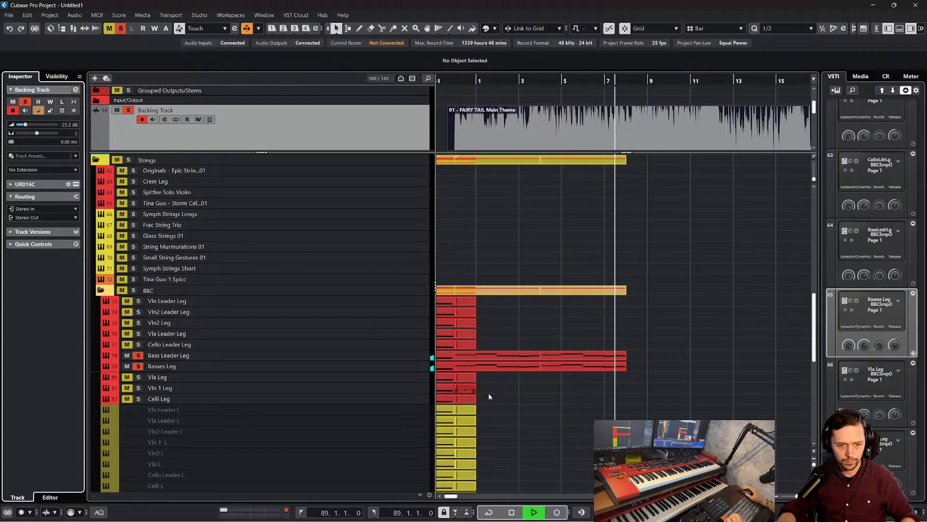
pyautogui.press('space')
# Duplicate the Bass Leader Leg and Basses Leg parts from bar 8 onward and briefly play from bar 12
pyautogui.moveTo(642, 379); pyautogui.dragTo(527, 347)
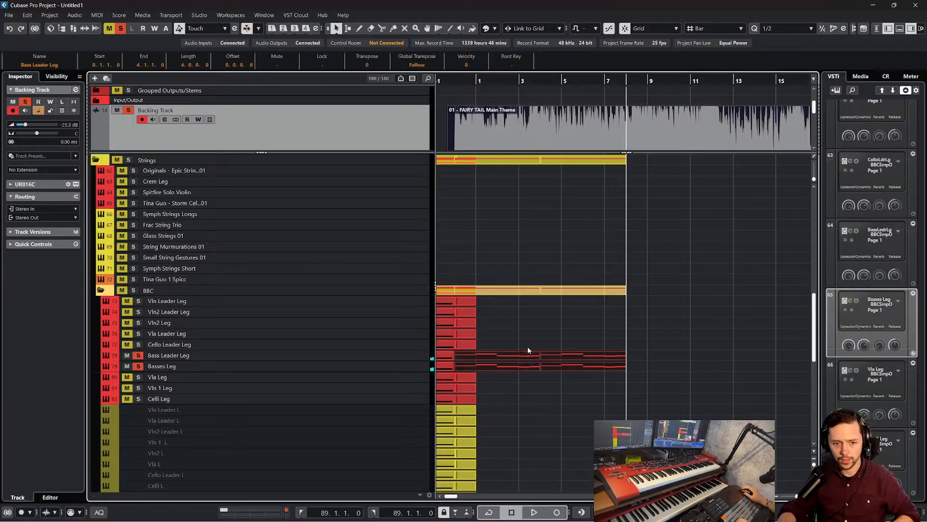
pyautogui.hotkey('ctrl', 'd')
pyautogui.click(716, 82)
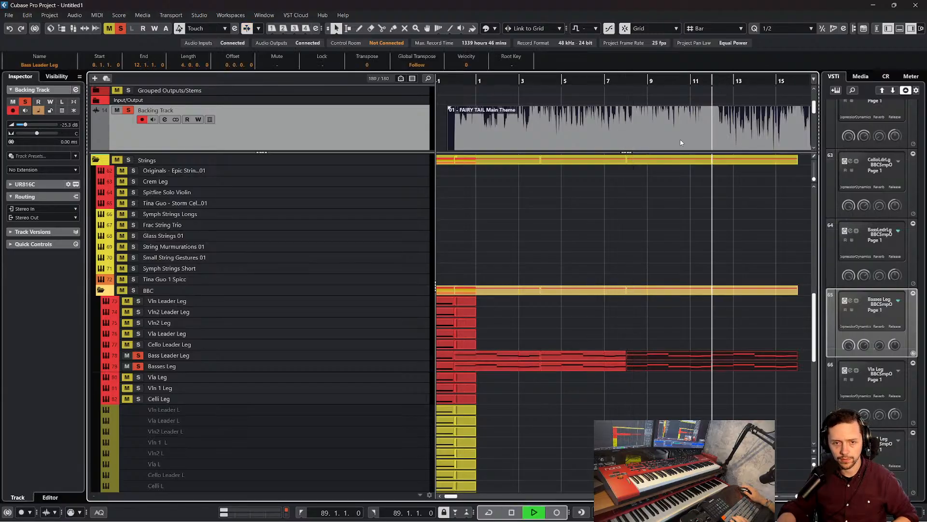
pyautogui.hscroll(2, 654, 294)
pyautogui.press('space')
# Delete the duplicated Bass Leader Leg and Basses Leg parts after bar 12
pyautogui.moveTo(629, 82); pyautogui.dragTo(644, 108)
pyautogui.scroll(1, 642, 229)
pyautogui.scroll(-2, 653, 269)
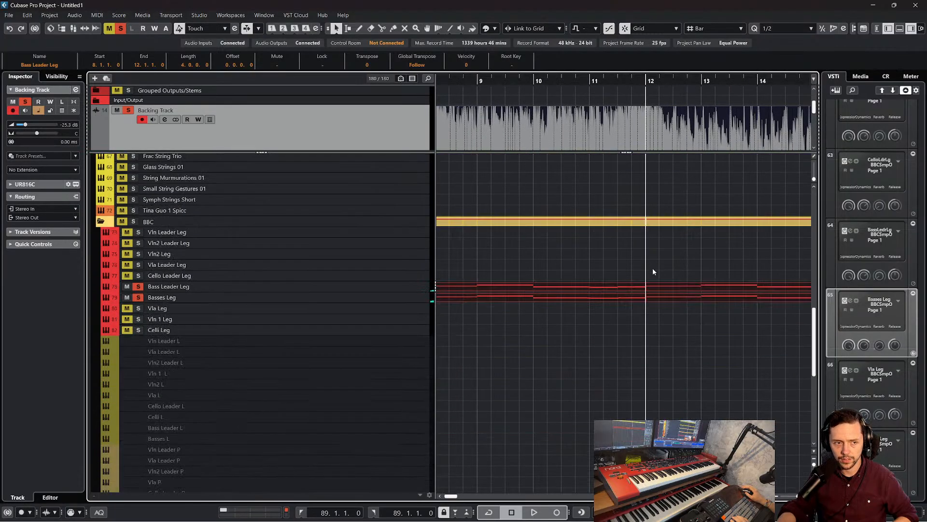
pyautogui.scroll(1, 656, 289)
pyautogui.rightClick(667, 360)
pyautogui.click(717, 362)
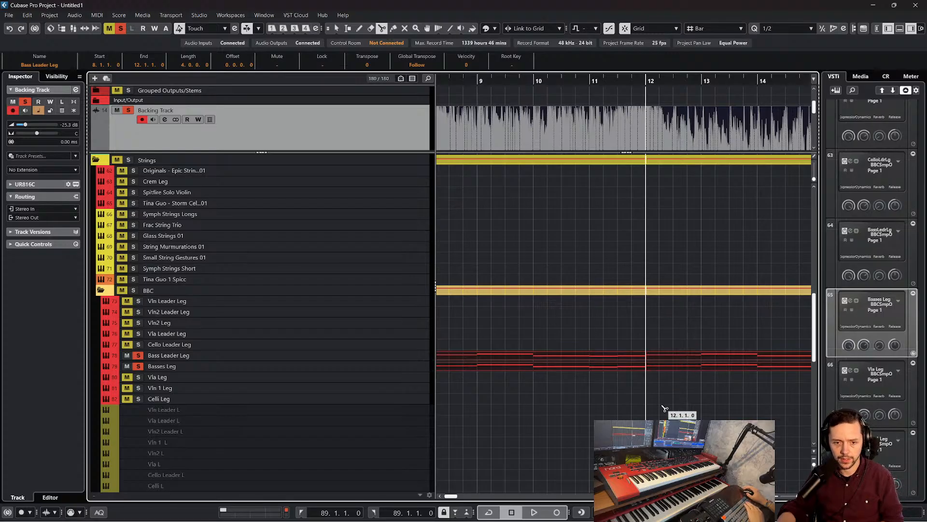
pyautogui.press('1')
pyautogui.moveTo(708, 343); pyautogui.dragTo(705, 392)
pyautogui.press('Delete')
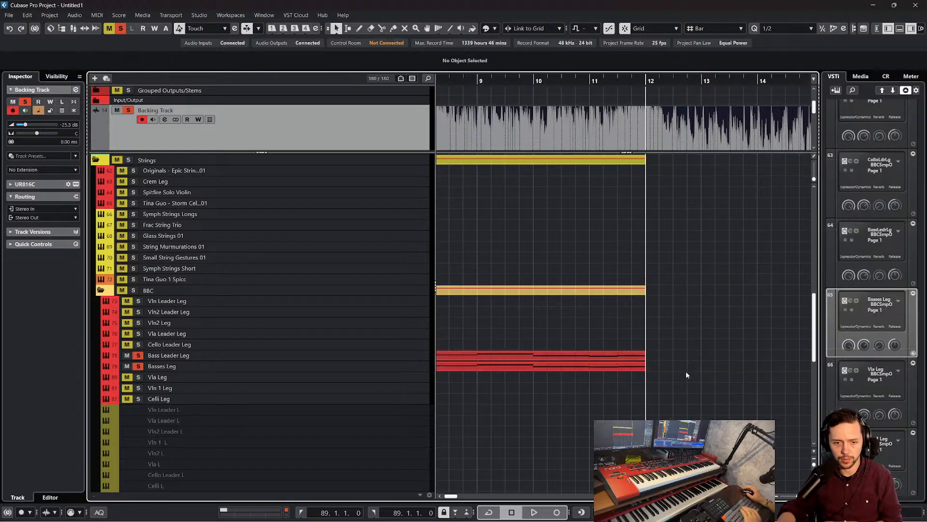
# Enlarge the upper track area to show the Tempo, Signature, Markers and Chords tracks, and select the Chords track
pyautogui.scroll(10, 686, 375)
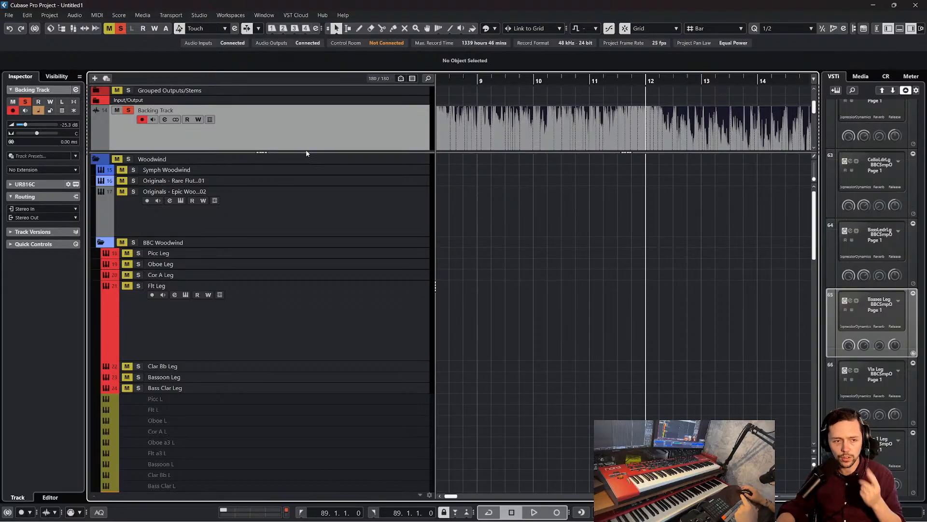
pyautogui.moveTo(289, 152); pyautogui.dragTo(287, 273)
pyautogui.scroll(3, 304, 138)
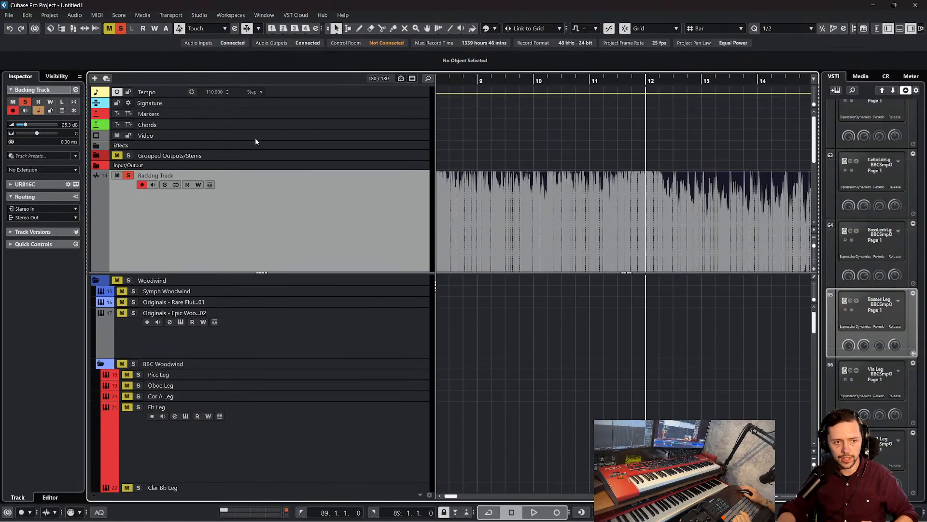
pyautogui.click(372, 125)
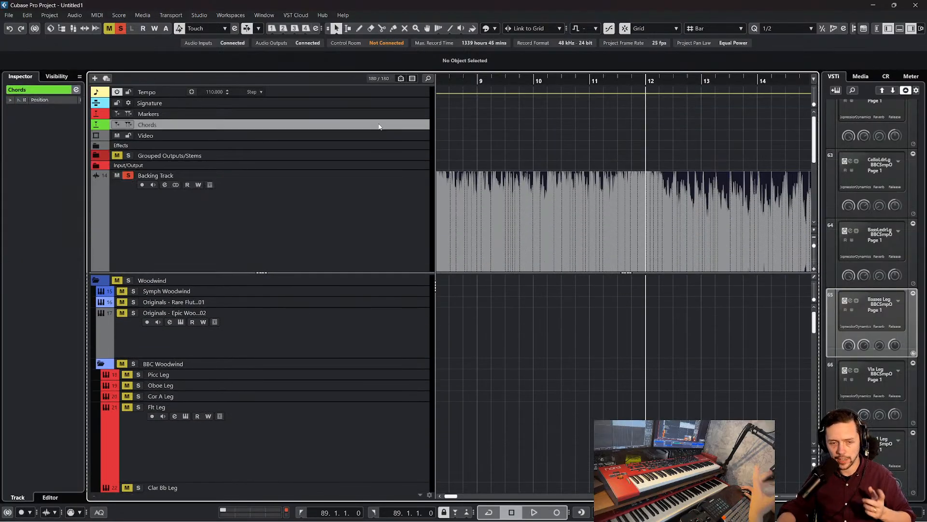
# Add a marker named "Song Start/Intro" at bar 0 on the Markers track
pyautogui.moveTo(510, 82); pyautogui.dragTo(425, 82)
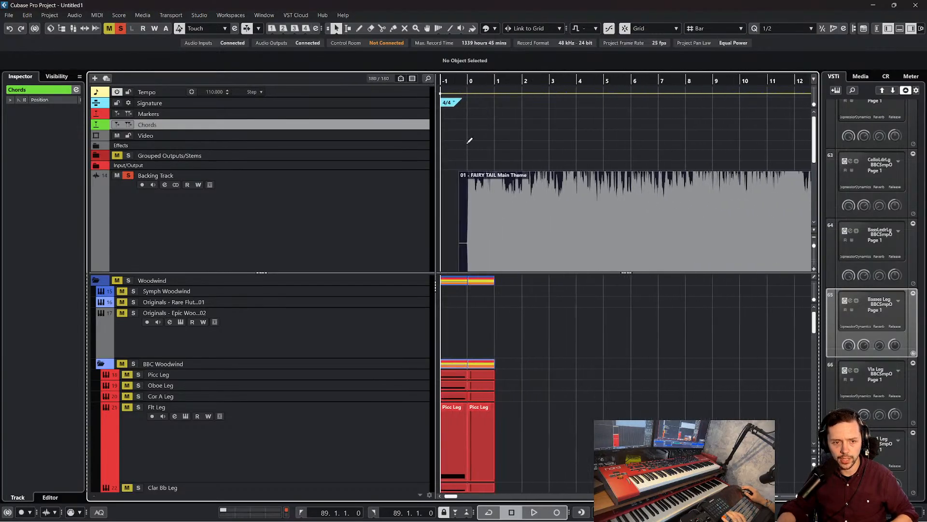
pyautogui.click(475, 113)
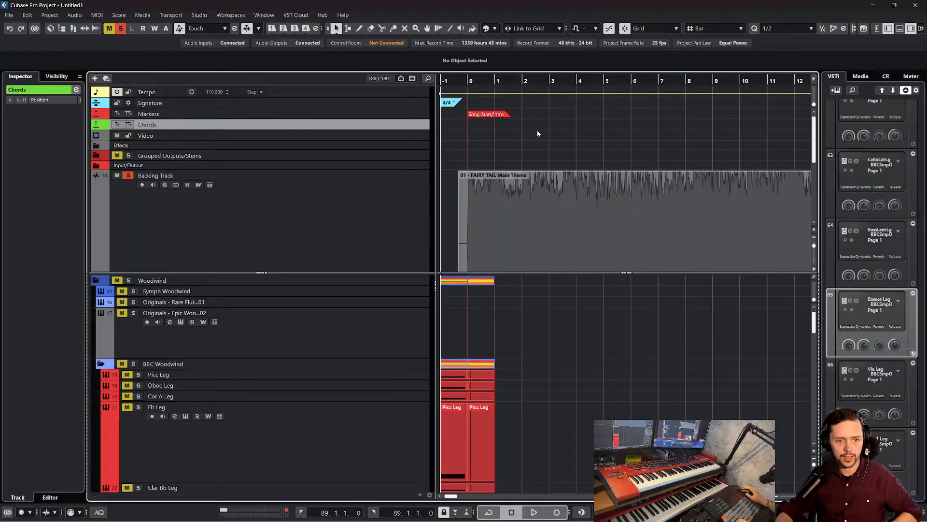
pyautogui.click(571, 116)
# Add a marker named "Pre Verse A" at bar 12 on the Markers track
pyautogui.hscroll(4, 589, 125)
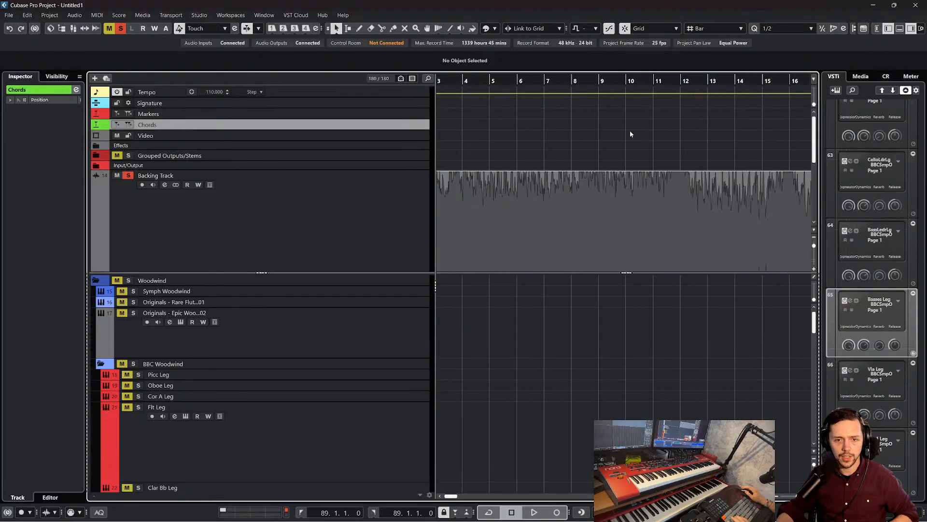
pyautogui.click(683, 128)
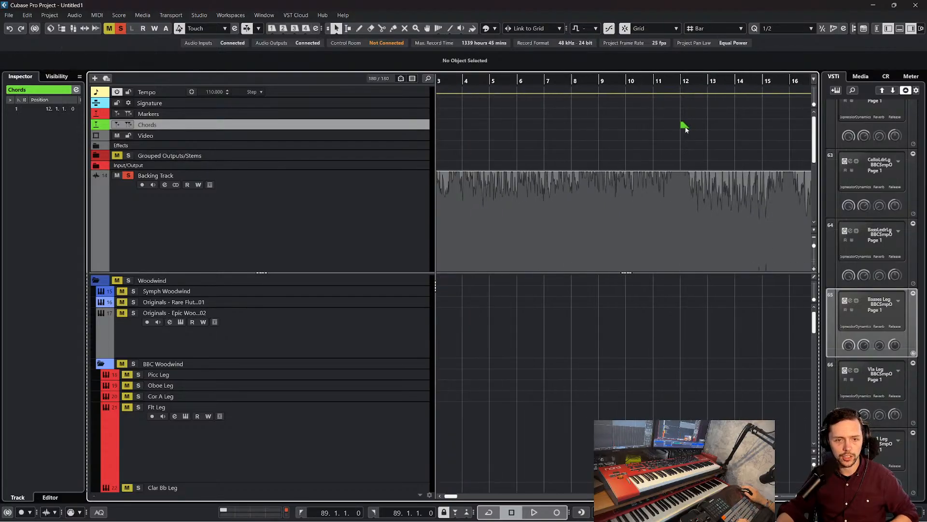
pyautogui.click(684, 128)
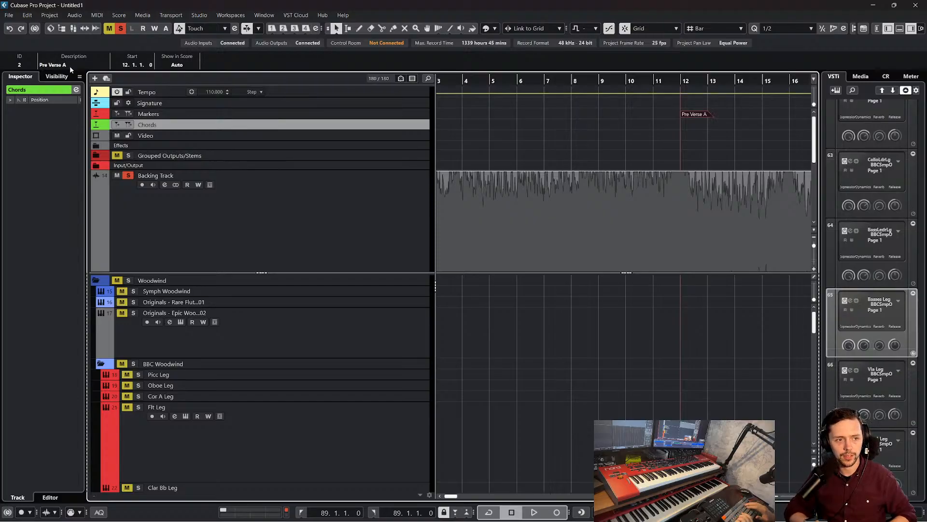
pyautogui.click(701, 146)
pyautogui.hscroll(-1, 702, 146)
pyautogui.hscroll(4, 702, 146)
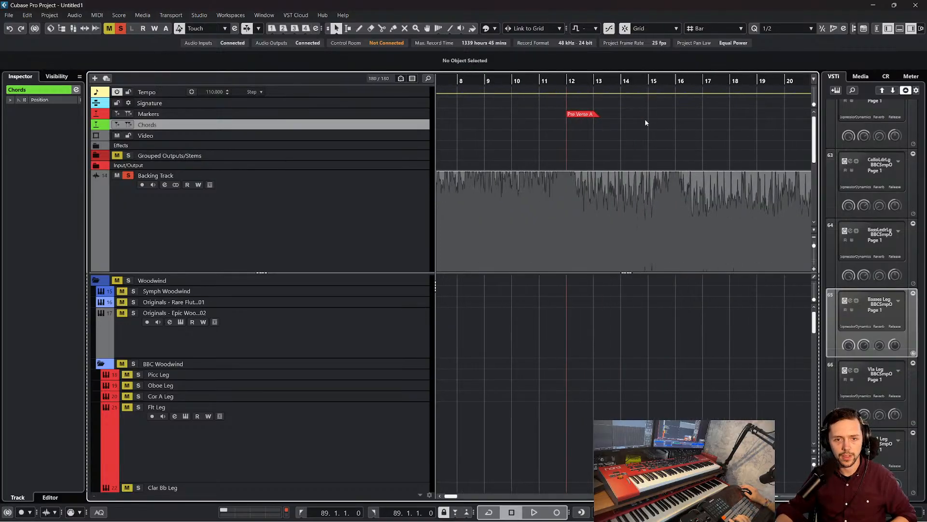
# Play the backing track from bar 12 to locate the next section, and add a marker named "Verse A" at bar 16
pyautogui.click(570, 79)
pyautogui.press('space')
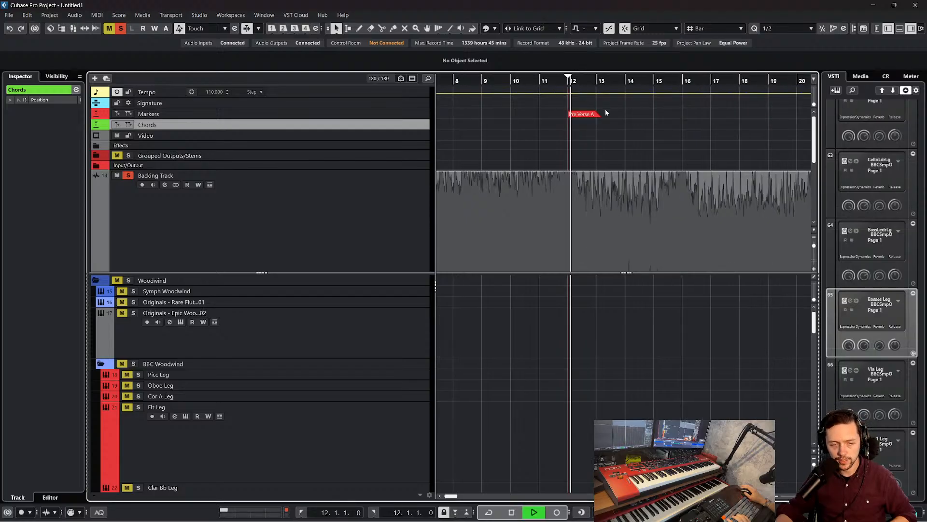
pyautogui.press('f')
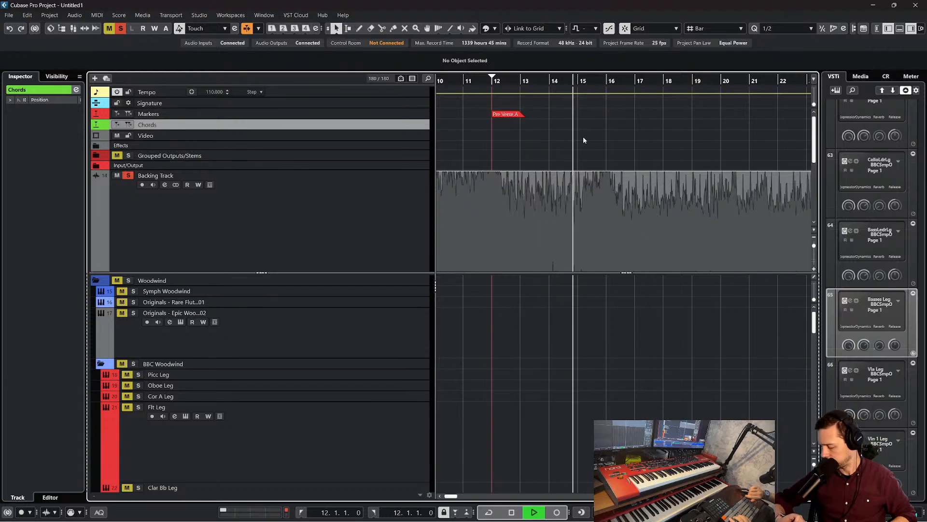
pyautogui.press('space')
pyautogui.keyDown('alt'); pyautogui.click(610, 114); pyautogui.keyUp('alt')
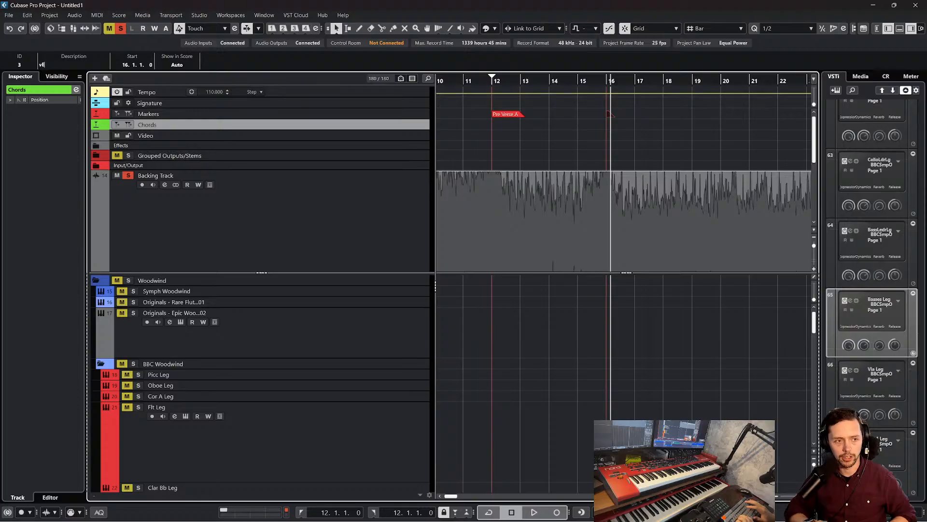
pyautogui.press('Return')
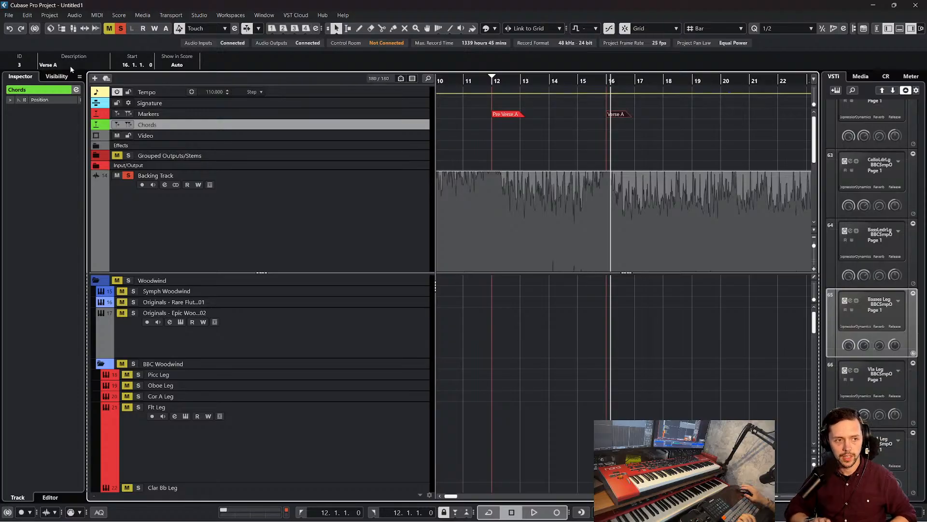
pyautogui.click(623, 141)
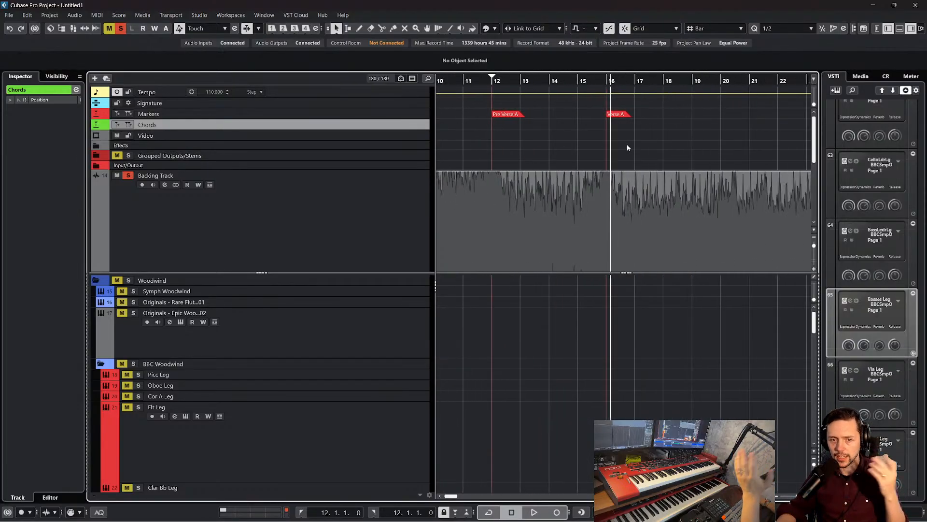
# Review the marked sections from the song start to the verse, and the extent of the Bass Leader Leg and Basses Leg parts
pyautogui.hscroll(5, 627, 143)
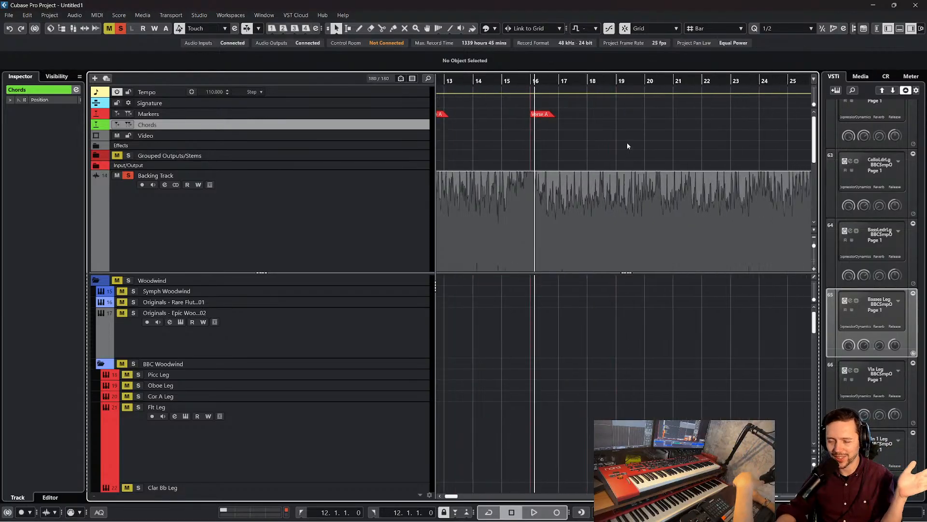
pyautogui.hscroll(-12, 628, 145)
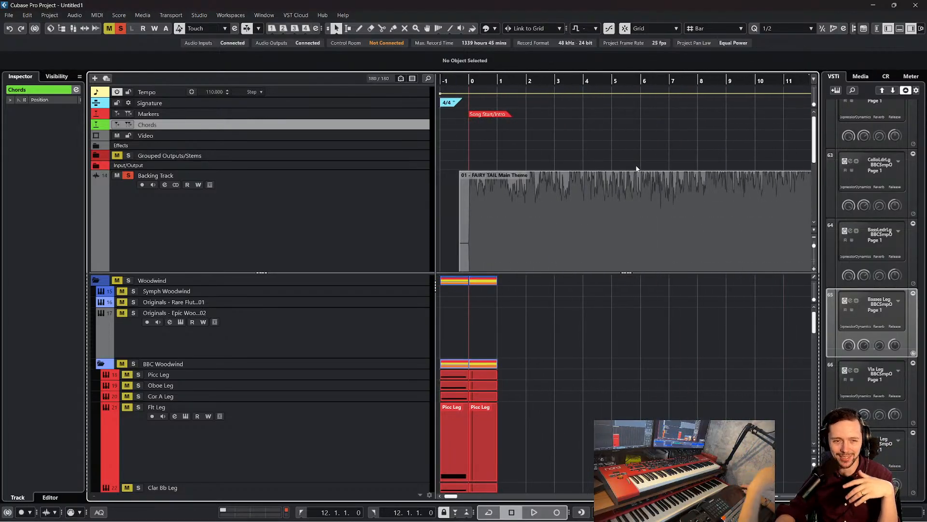
pyautogui.hscroll(3, 636, 168)
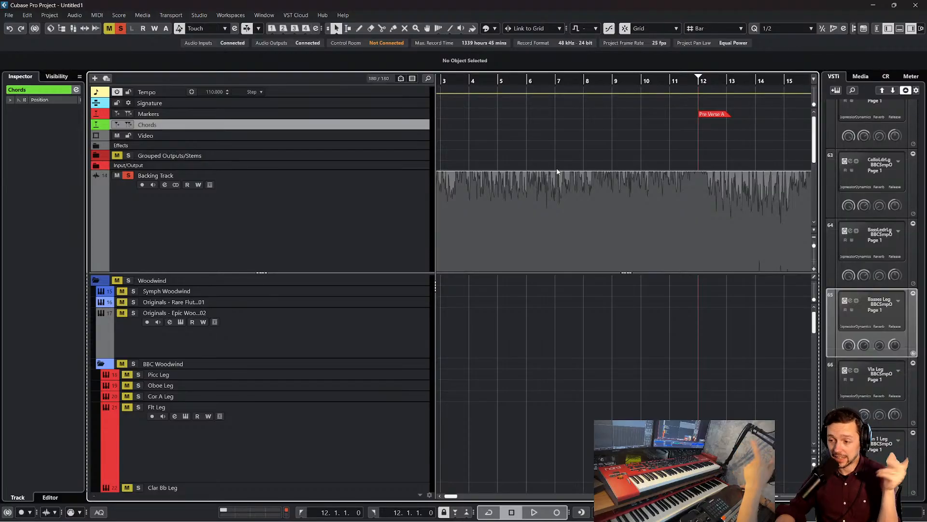
pyautogui.hscroll(-3, 567, 160)
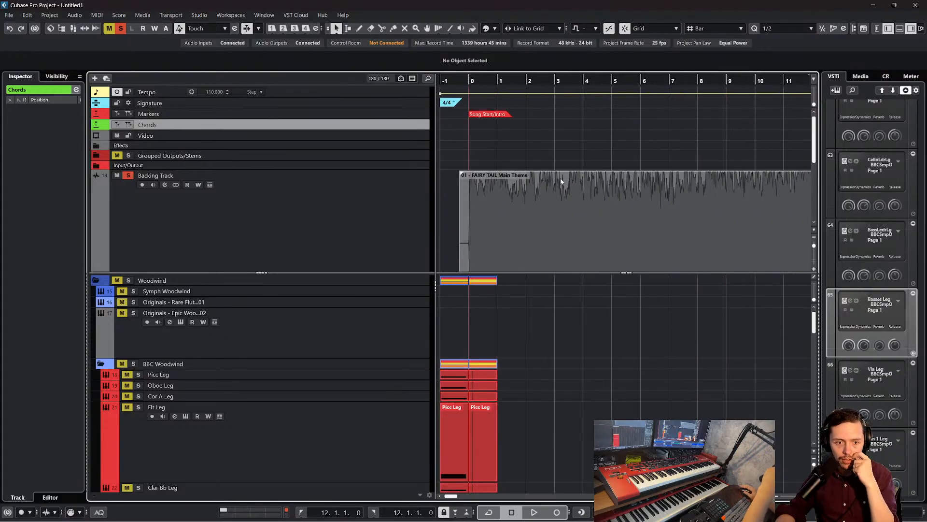
pyautogui.scroll(-3, 566, 161)
pyautogui.scroll(-15, 564, 338)
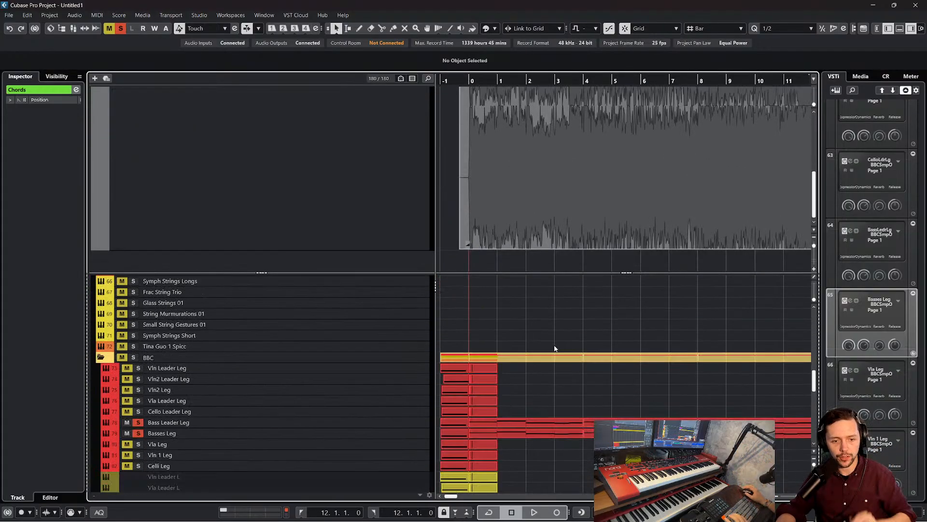
pyautogui.hscroll(5, 563, 355)
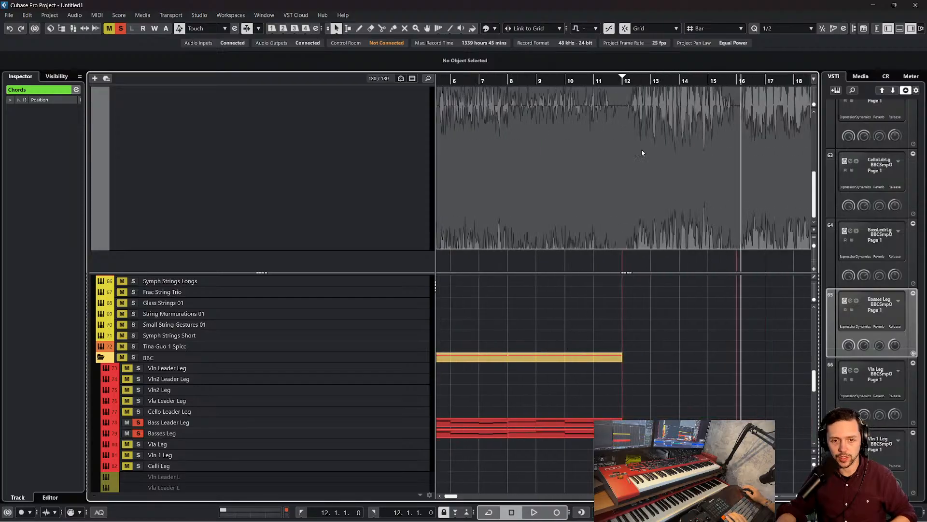
pyautogui.hscroll(-5, 596, 271)
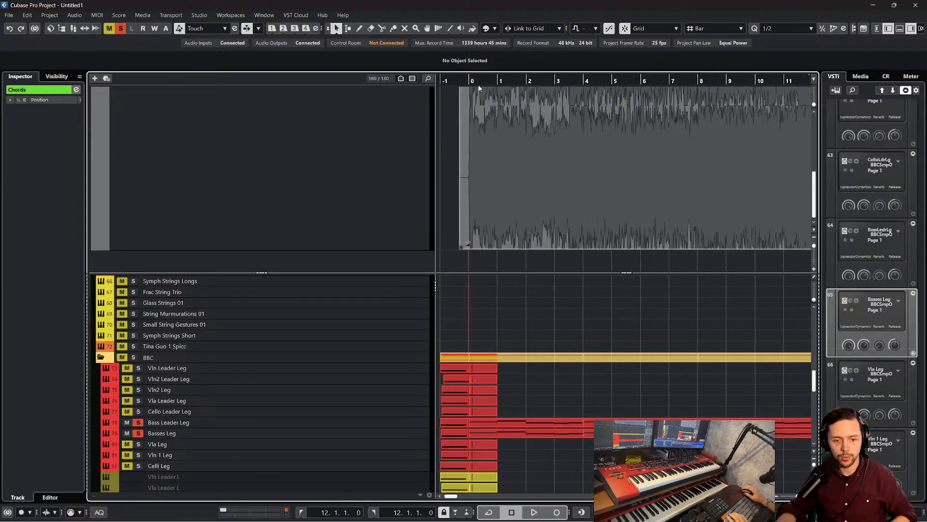
# Play the bass string parts together with the Backing Track from bar 0 to just past bar 4
pyautogui.press('space')
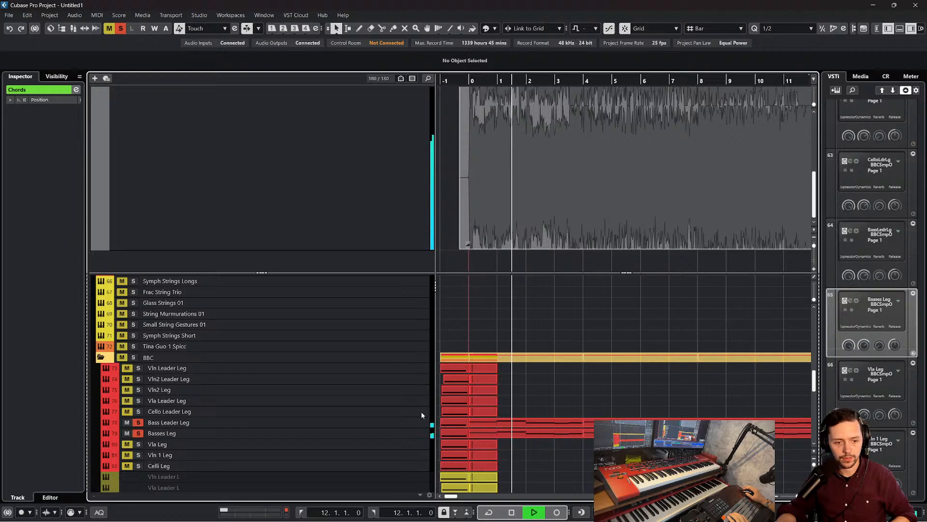
pyautogui.click(337, 190)
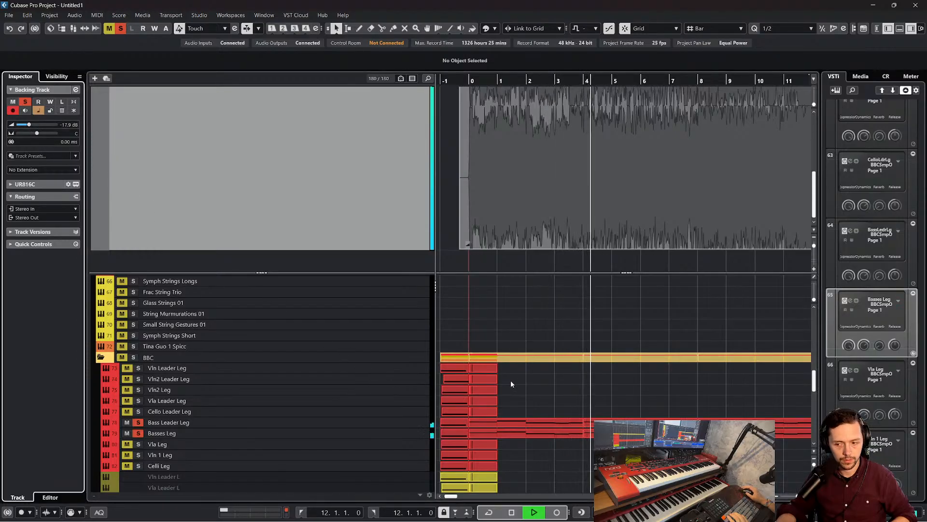
pyautogui.press('space')
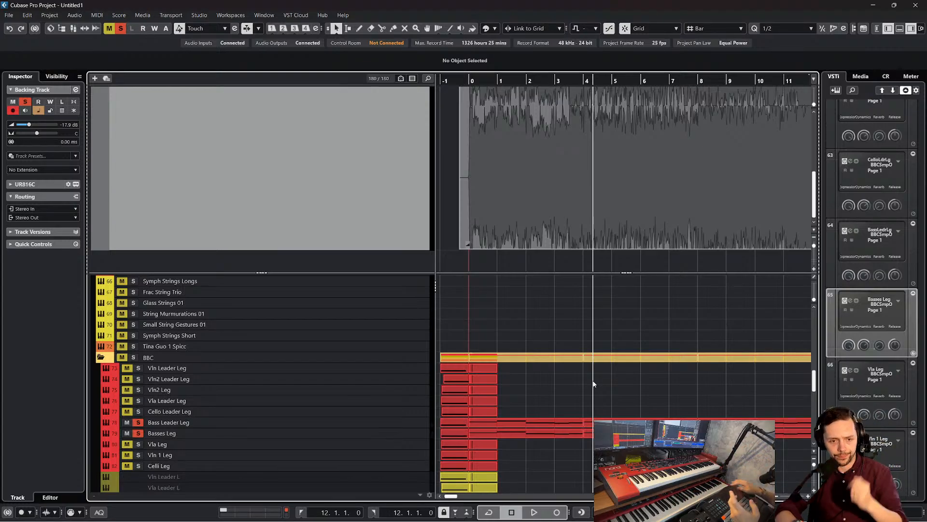
# Look through the woodwind, percussion and string tracks for suitable instruments to write for
pyautogui.scroll(-3, 575, 375)
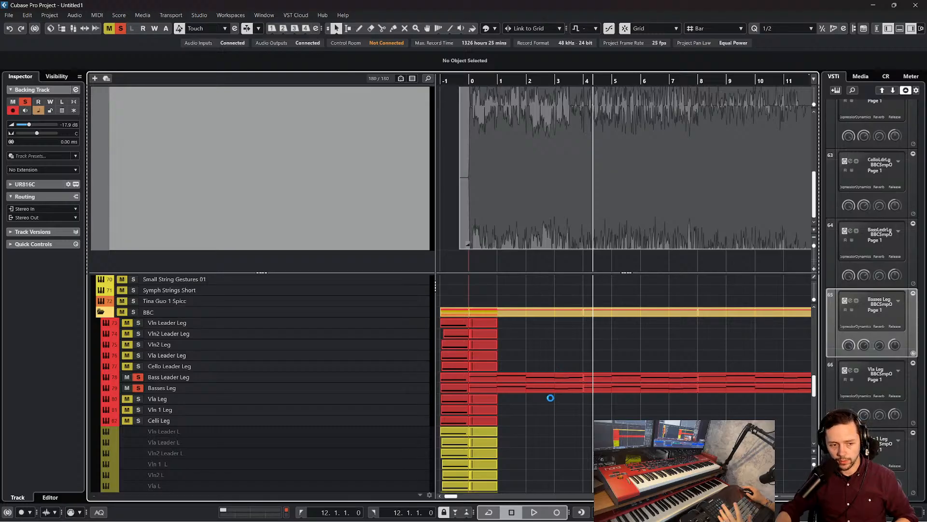
pyautogui.scroll(15, 553, 365)
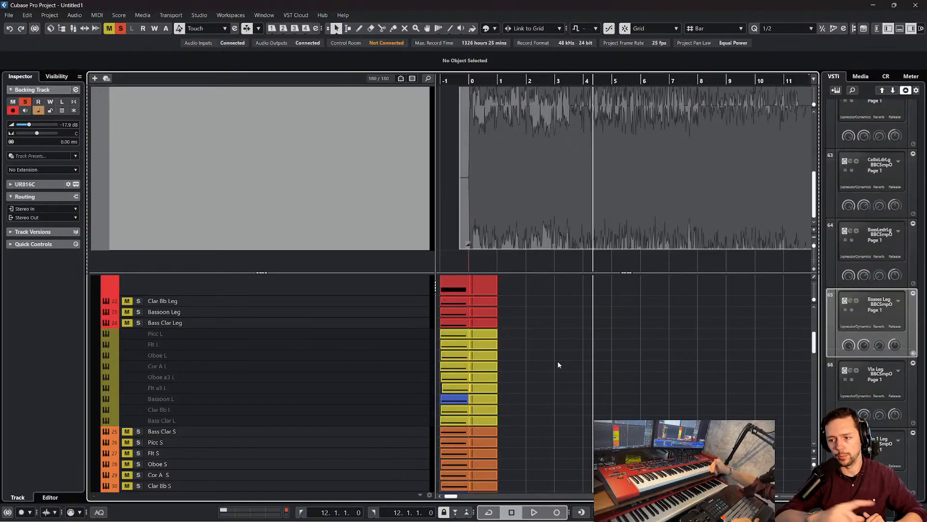
pyautogui.scroll(4, 532, 314)
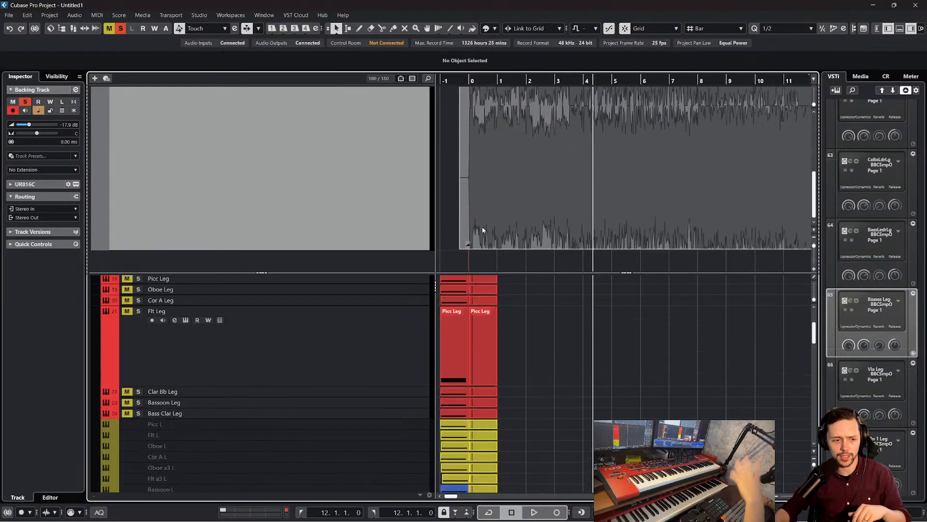
pyautogui.scroll(2, 464, 300)
pyautogui.scroll(-8, 362, 333)
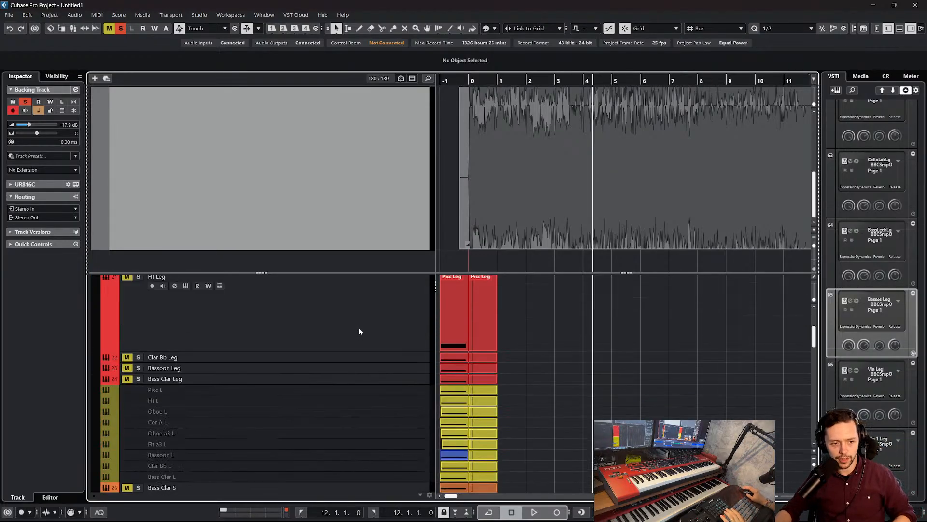
pyautogui.scroll(-8, 380, 366)
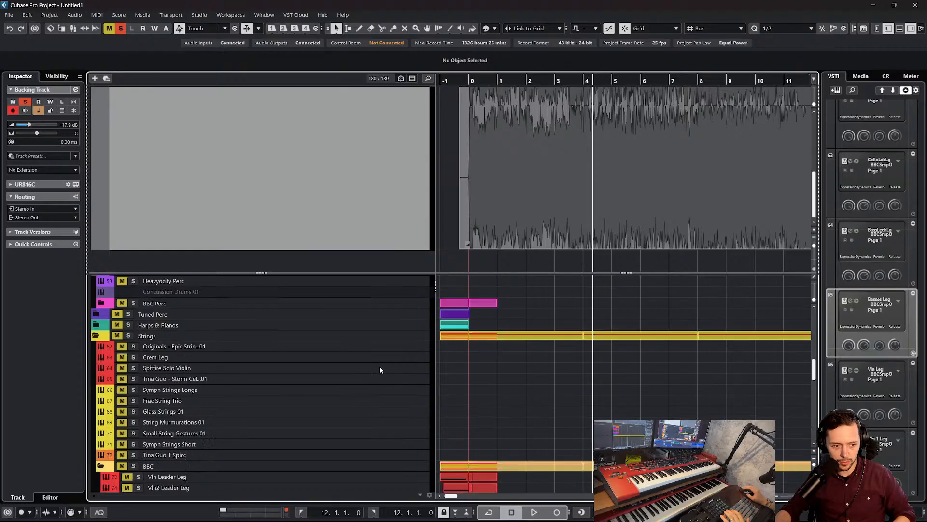
pyautogui.scroll(-3, 374, 357)
pyautogui.scroll(4, 381, 347)
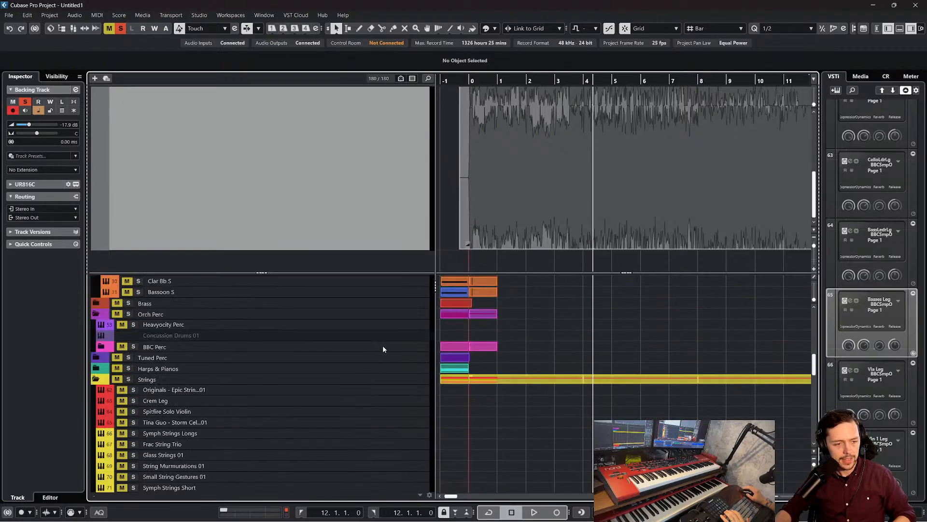
pyautogui.scroll(-6, 382, 345)
# Place the playback cursor at bar 0 and solo the short-articulation tracks Vln 1 S and Vln Leader S
pyautogui.click(401, 313)
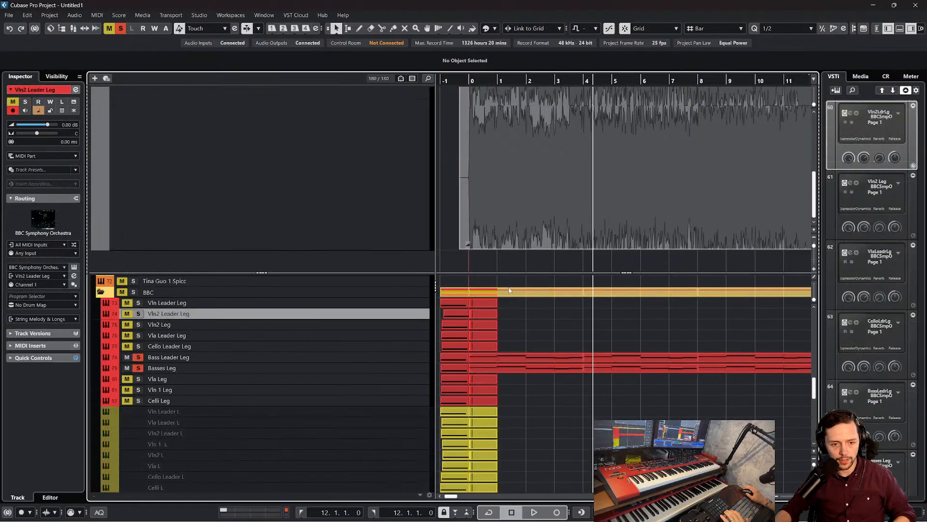
pyautogui.moveTo(471, 73); pyautogui.dragTo(487, 132)
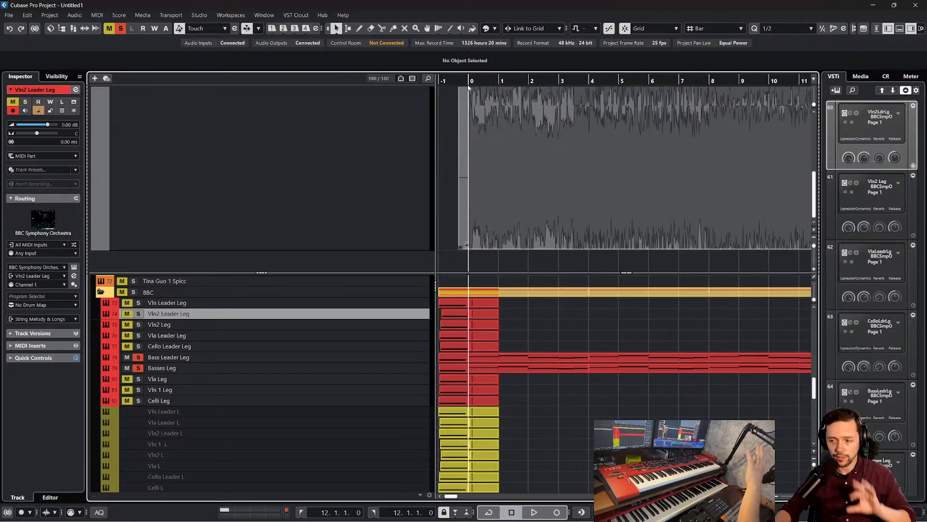
pyautogui.scroll(-10, 363, 299)
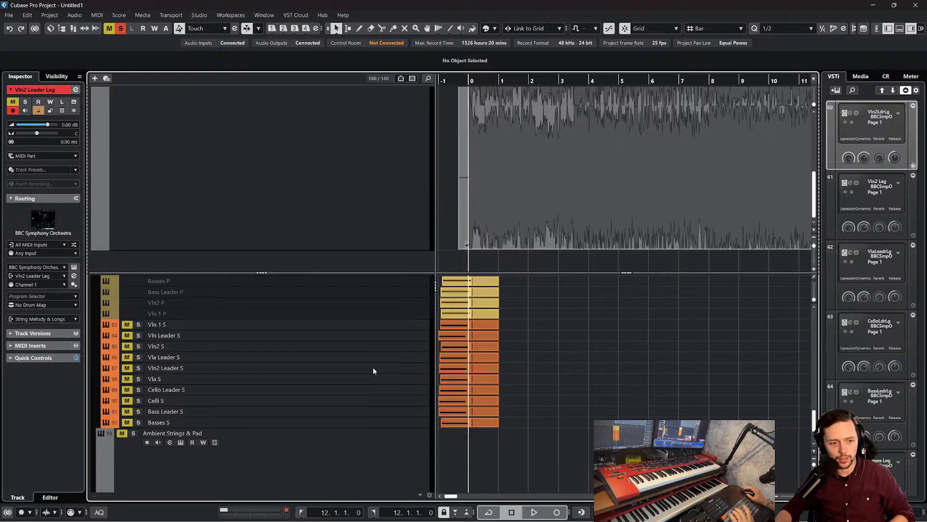
pyautogui.click(138, 324)
pyautogui.click(138, 335)
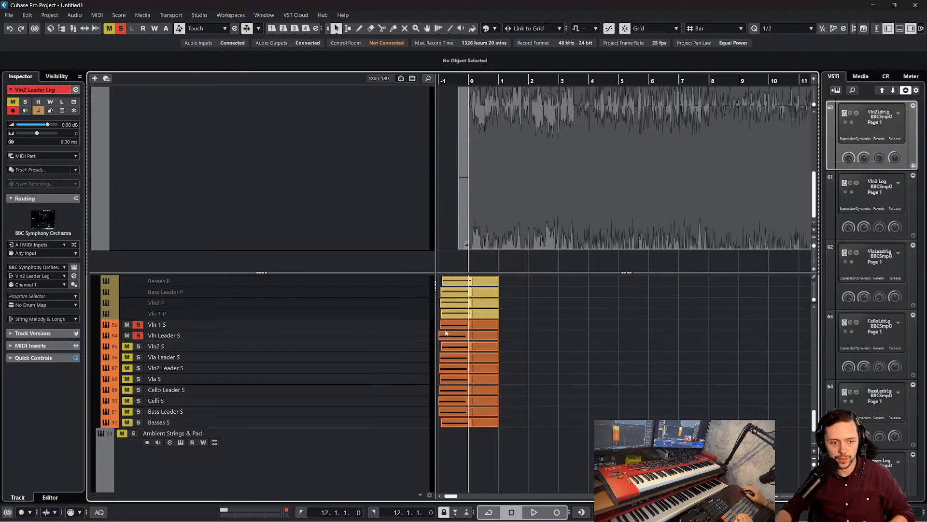
# Draw an empty three-bar part on the Vln 1 S track from bar 1 to bar 4
pyautogui.click(512, 326)
pyautogui.rightClick(507, 326)
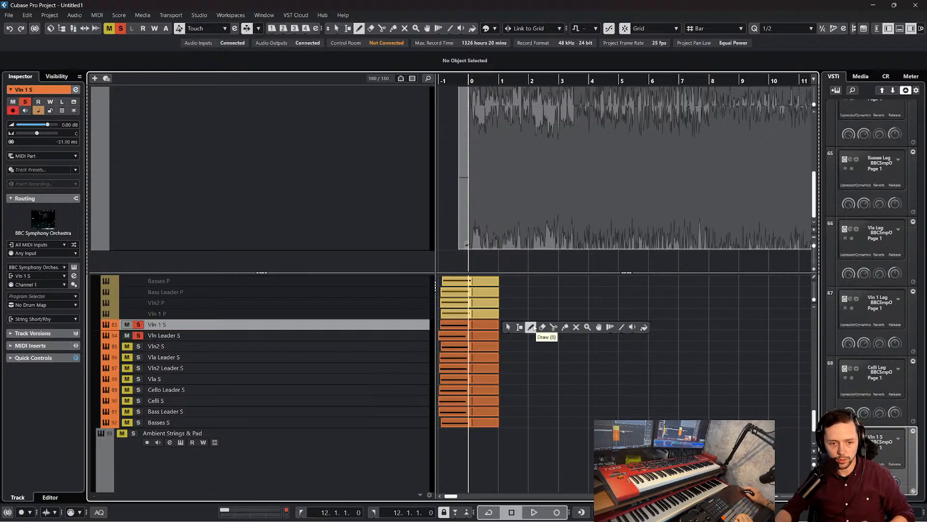
pyautogui.click(532, 327)
pyautogui.moveTo(517, 323); pyautogui.dragTo(564, 323)
pyautogui.rightClick(552, 322)
pyautogui.click(553, 322)
pyautogui.press('space')
pyautogui.press('space')
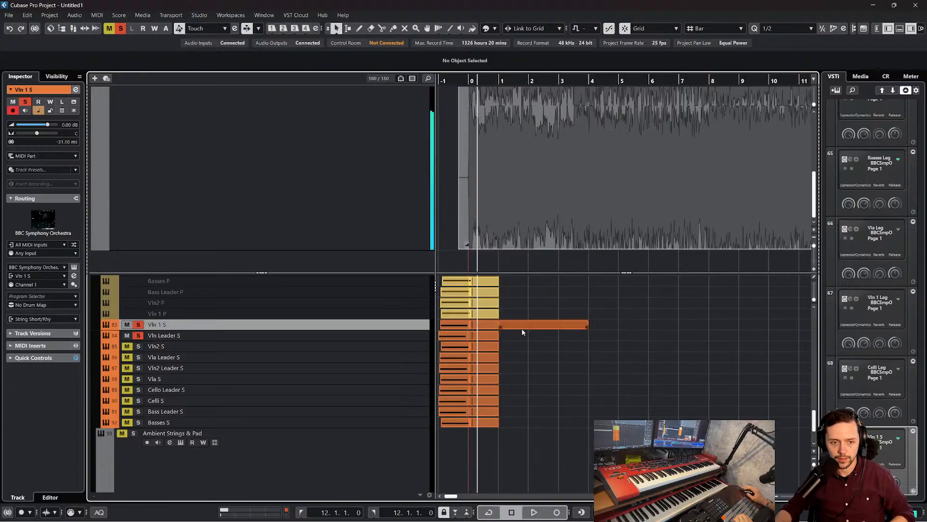
# Move the Vln 1 S part to start at bar 0, open it for editing and draw a C#3 note at its start
pyautogui.click(522, 327)
pyautogui.doubleClick(512, 326)
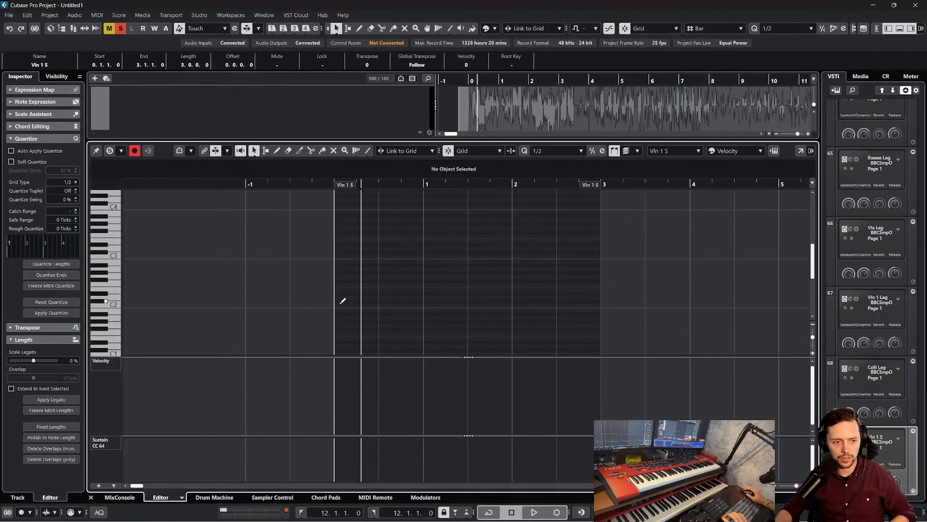
pyautogui.click(343, 300)
pyautogui.moveTo(346, 302); pyautogui.dragTo(343, 253)
pyautogui.scroll(2, 346, 253)
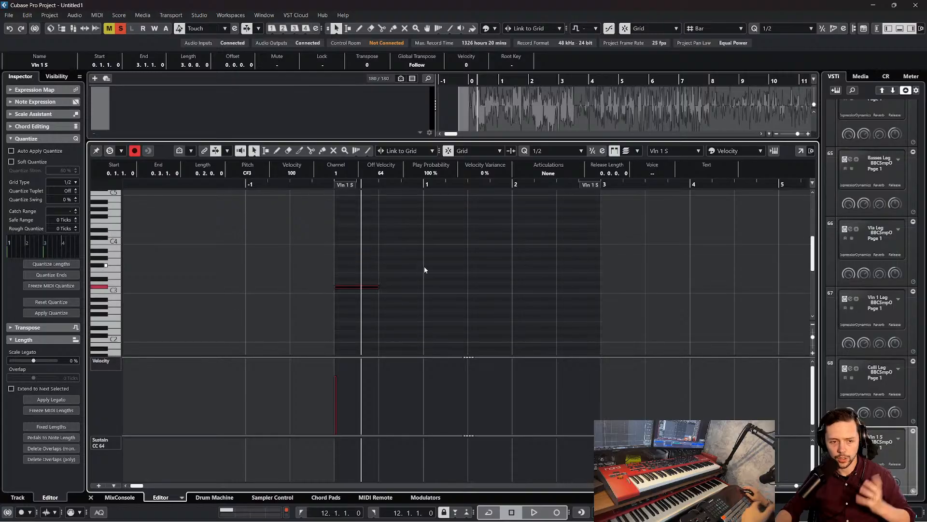
# Set the quantize value to 1/4 and shorten the C#3 note to one beat
pyautogui.click(565, 150)
pyautogui.click(564, 205)
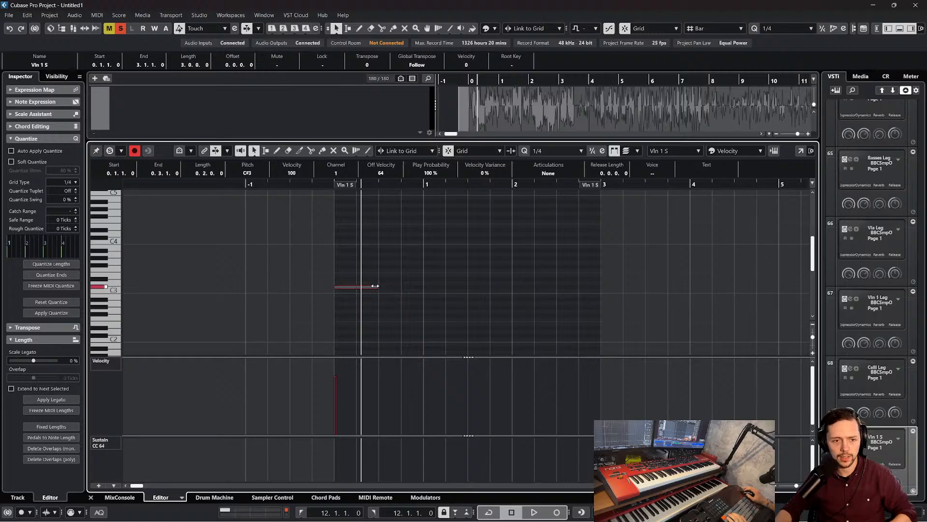
pyautogui.moveTo(378, 287); pyautogui.dragTo(357, 287)
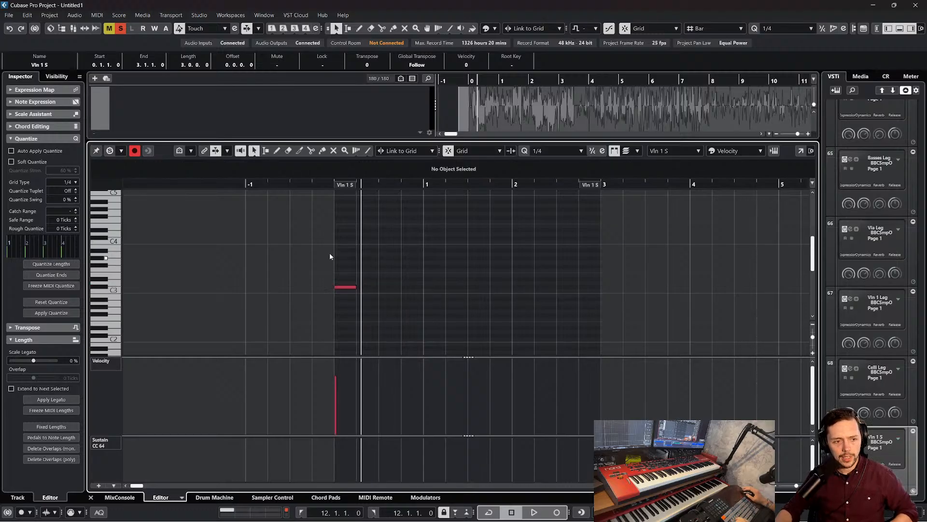
pyautogui.moveTo(329, 253); pyautogui.dragTo(385, 316)
pyautogui.click(373, 267)
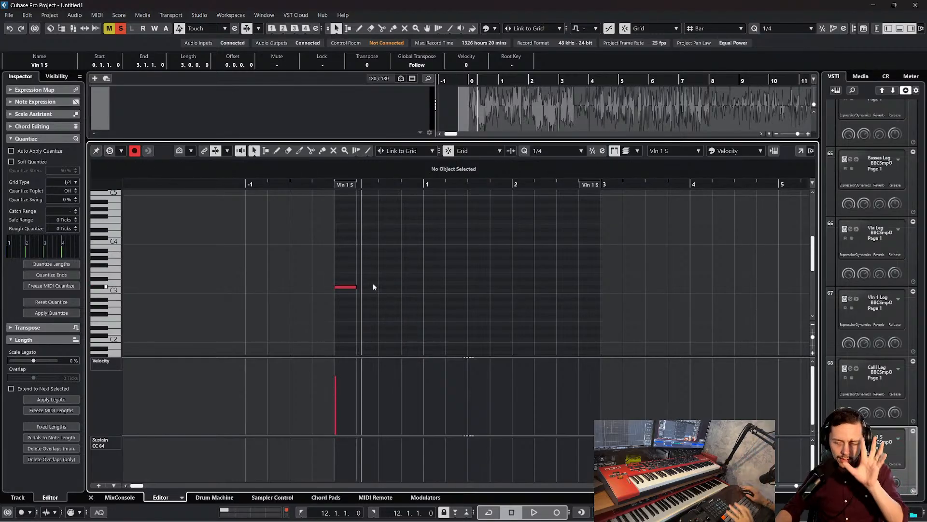
# Draw one-beat notes D#3, C#3 and B2 in sequence after the opening C#3 and play the phrase back
pyautogui.moveTo(318, 251); pyautogui.dragTo(364, 309)
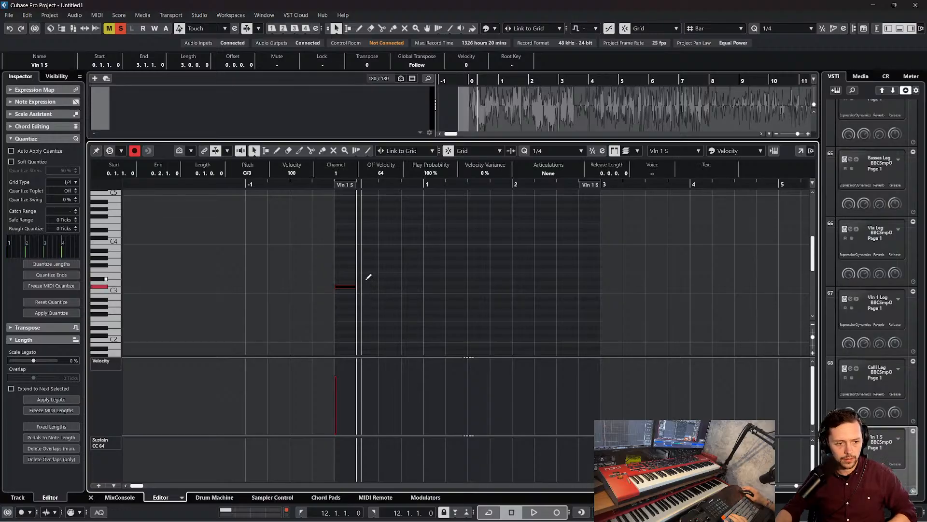
pyautogui.click(369, 278)
pyautogui.click(389, 287)
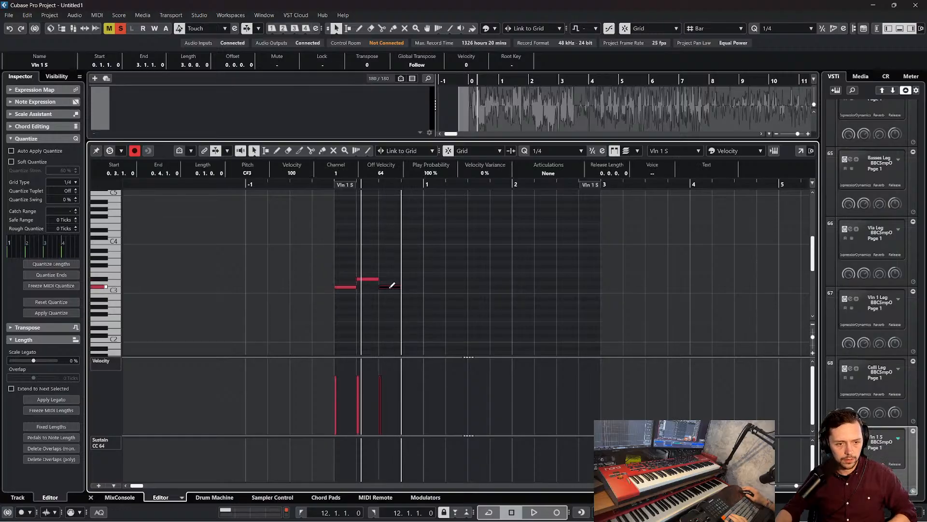
pyautogui.click(420, 299)
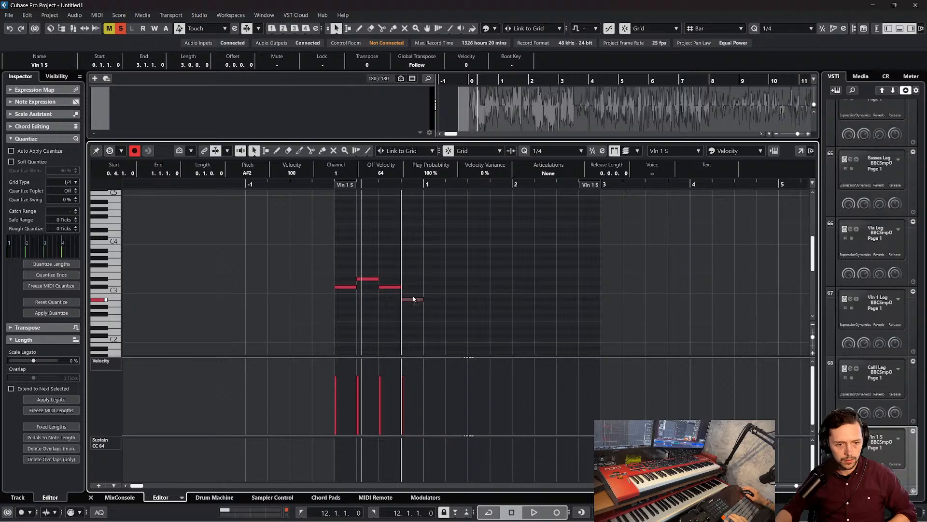
pyautogui.moveTo(413, 300); pyautogui.dragTo(414, 297)
pyautogui.click(327, 186)
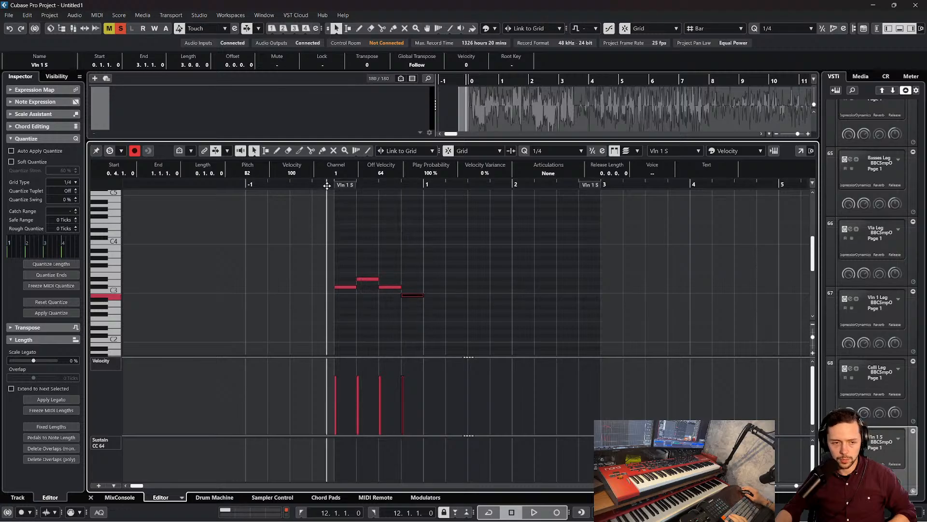
pyautogui.press('space')
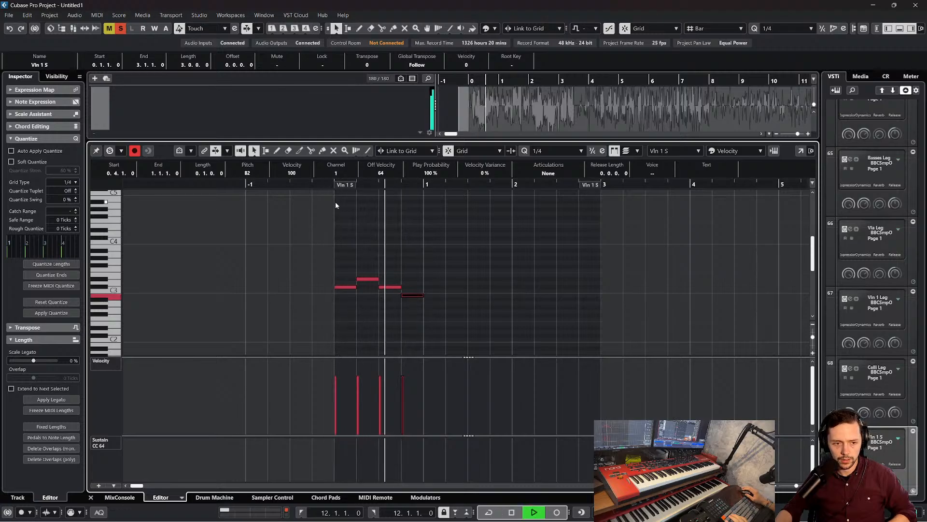
pyautogui.press('space')
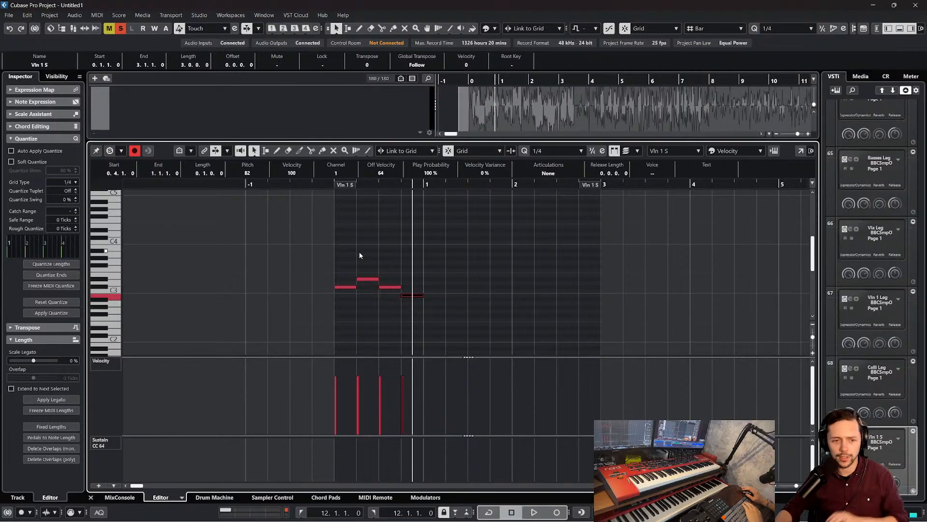
# Delete the three notes after the opening C#3 and set the quantize value to 1/8
pyautogui.moveTo(365, 253); pyautogui.dragTo(435, 299)
pyautogui.press('Delete')
pyautogui.click(558, 150)
pyautogui.click(558, 215)
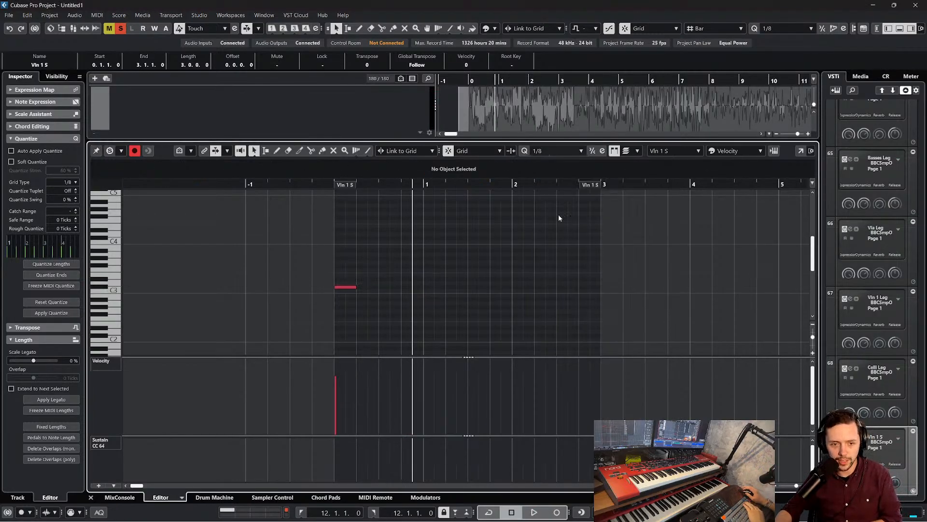
pyautogui.click(555, 151)
pyautogui.click(559, 224)
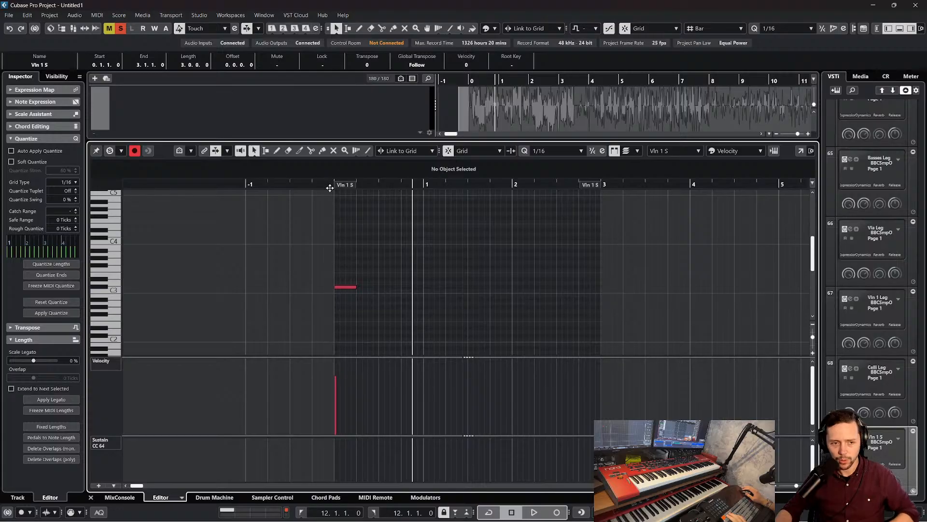
pyautogui.moveTo(329, 187); pyautogui.dragTo(327, 205)
pyautogui.click(569, 152)
pyautogui.click(558, 215)
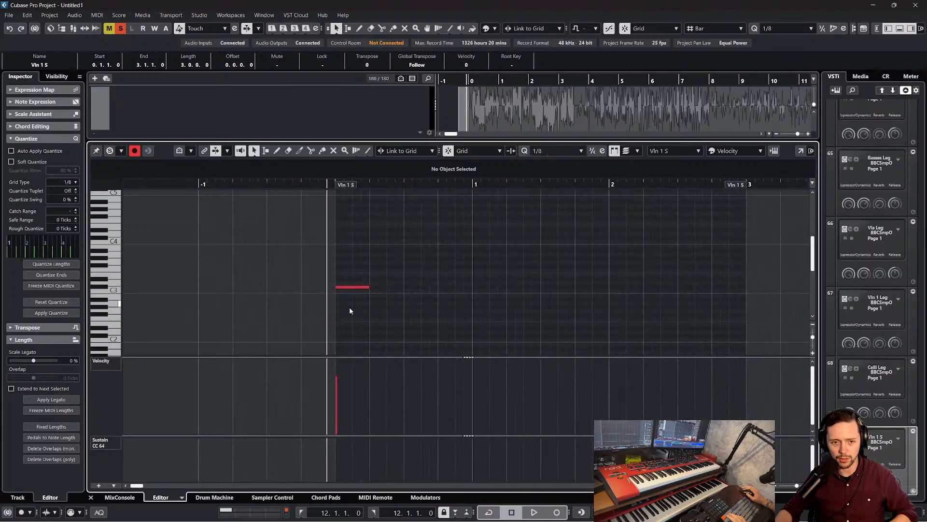
# Shorten the opening C#3 to an eighth note and add eighth notes D#3 and C#3 after it
pyautogui.moveTo(369, 288); pyautogui.dragTo(351, 288)
pyautogui.keyDown('alt'); pyautogui.click(361, 279); pyautogui.keyUp('alt')
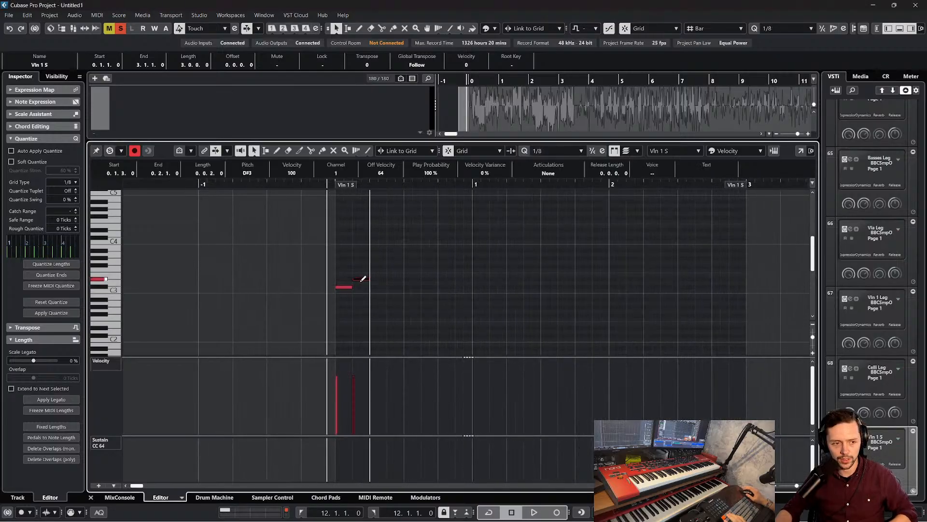
pyautogui.press('space')
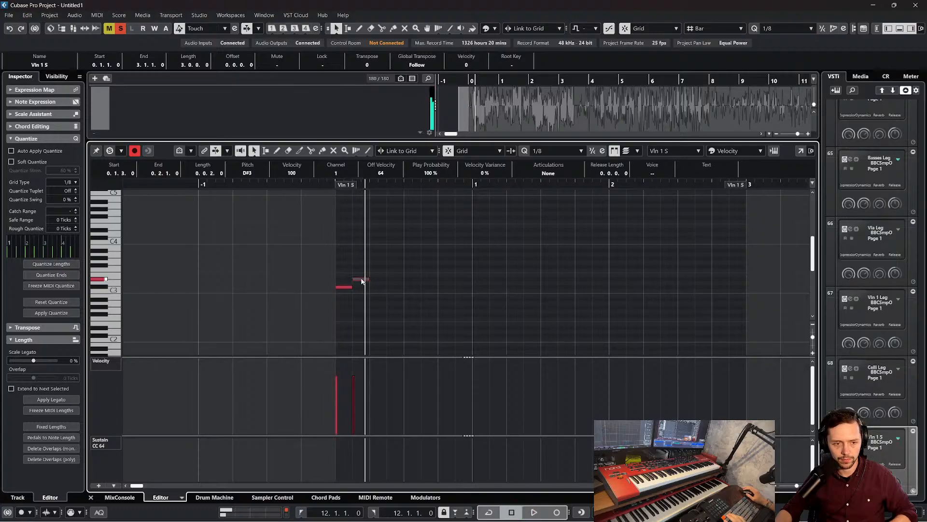
pyautogui.keyDown('alt'); pyautogui.click(375, 291); pyautogui.keyUp('alt')
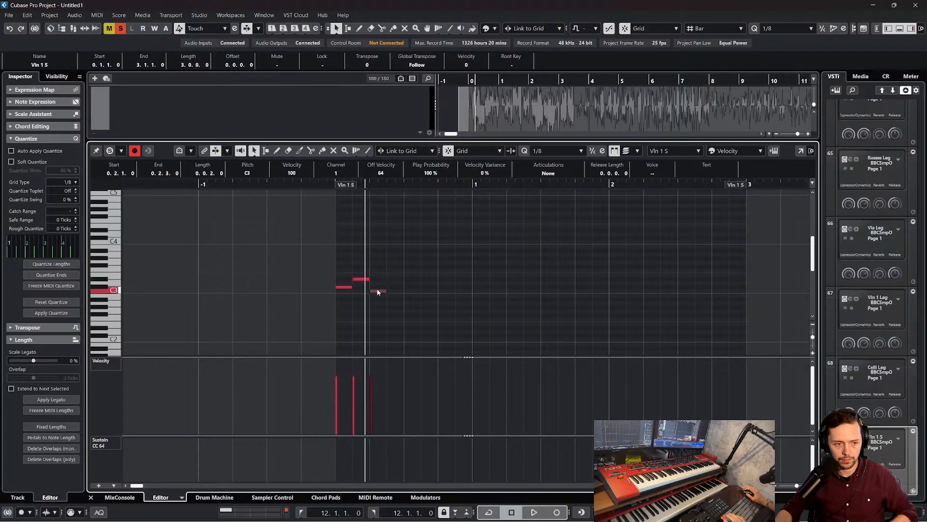
pyautogui.moveTo(379, 291); pyautogui.dragTo(377, 287)
# Play back the three-note phrase from just before the start of the Vln 1 S part
pyautogui.click(322, 184)
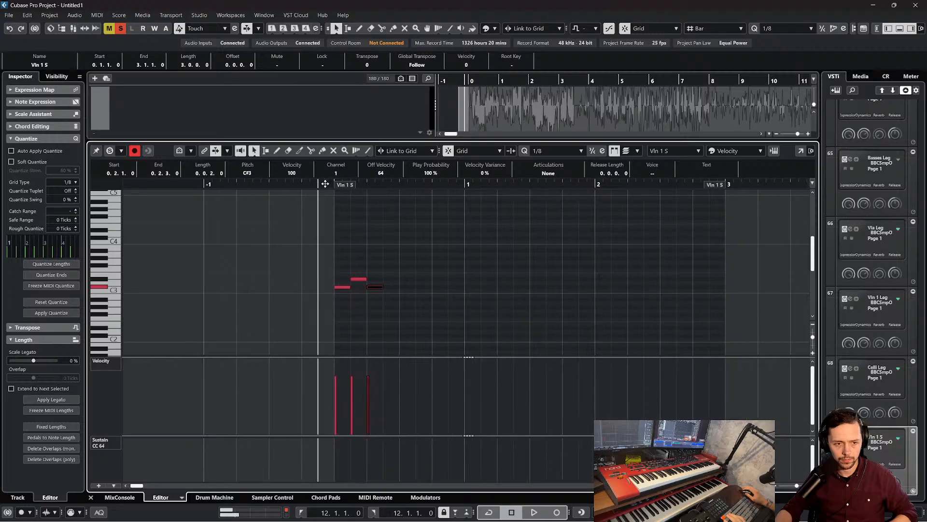
pyautogui.press('space')
pyautogui.press('space')
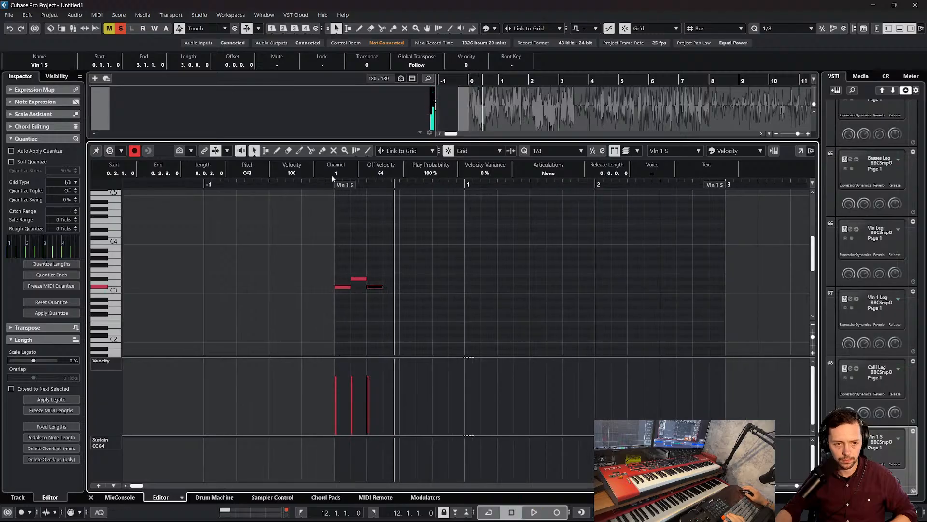
pyautogui.moveTo(325, 184); pyautogui.dragTo(331, 197)
pyautogui.press('space')
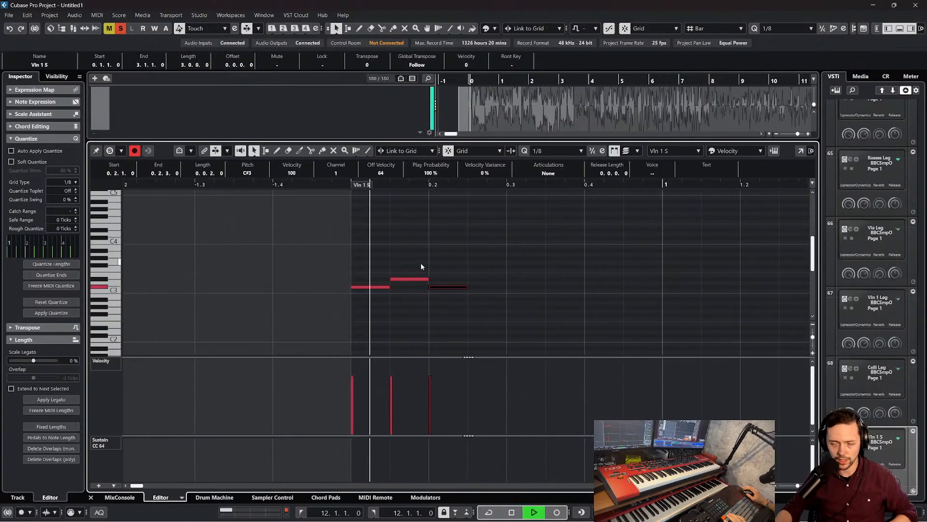
# Delete the last C#3 note and shorten the D#3 to a sixteenth note using a 1/16 quantize value
pyautogui.click(416, 282)
pyautogui.click(414, 278)
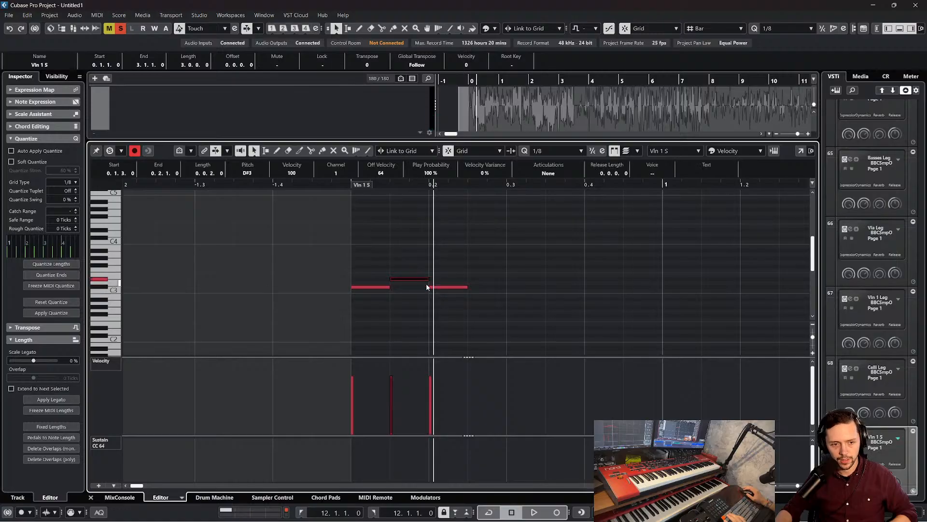
pyautogui.click(454, 307)
pyautogui.moveTo(455, 308); pyautogui.dragTo(456, 309)
pyautogui.press('Delete')
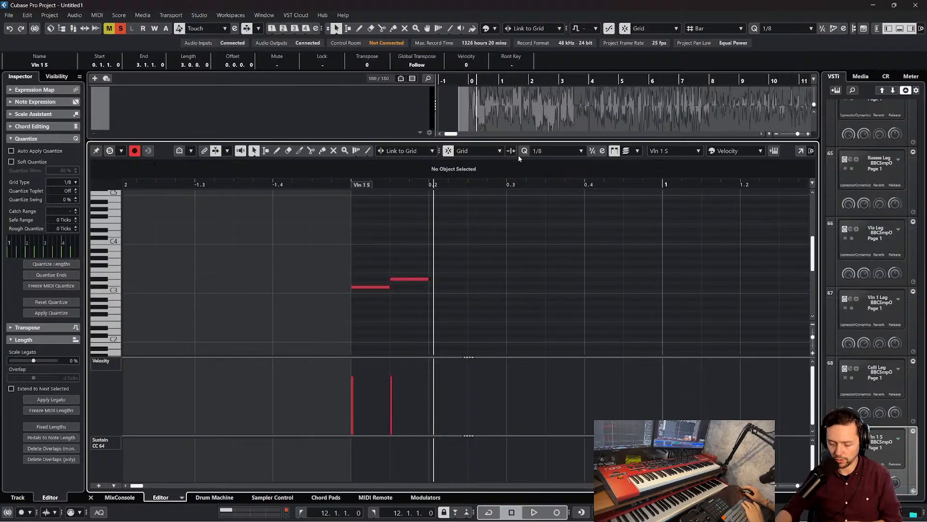
pyautogui.click(552, 152)
pyautogui.click(559, 224)
pyautogui.moveTo(428, 279); pyautogui.dragTo(409, 279)
# Play the phrase, then add sixteenth notes C#3 and B2 directly after the D#3
pyautogui.press('space')
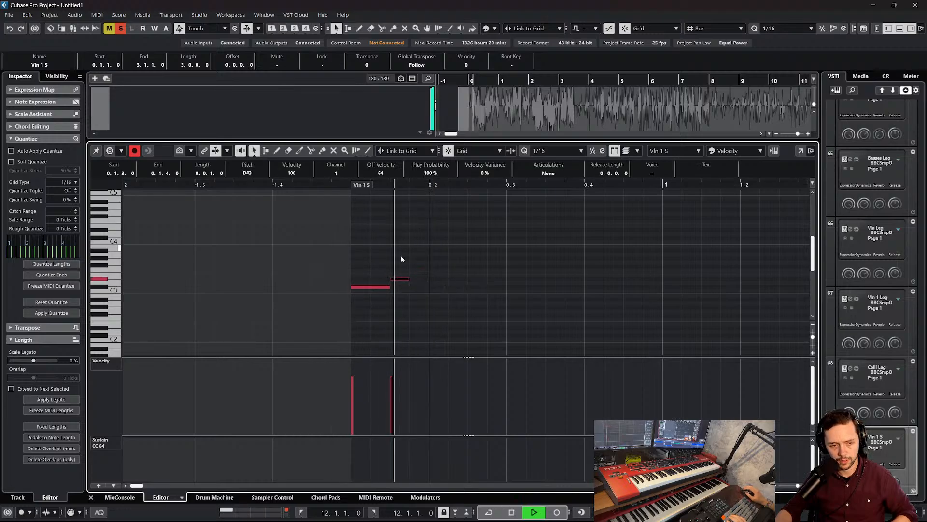
pyautogui.press('space')
pyautogui.keyDown('alt'); pyautogui.click(419, 291); pyautogui.keyUp('alt')
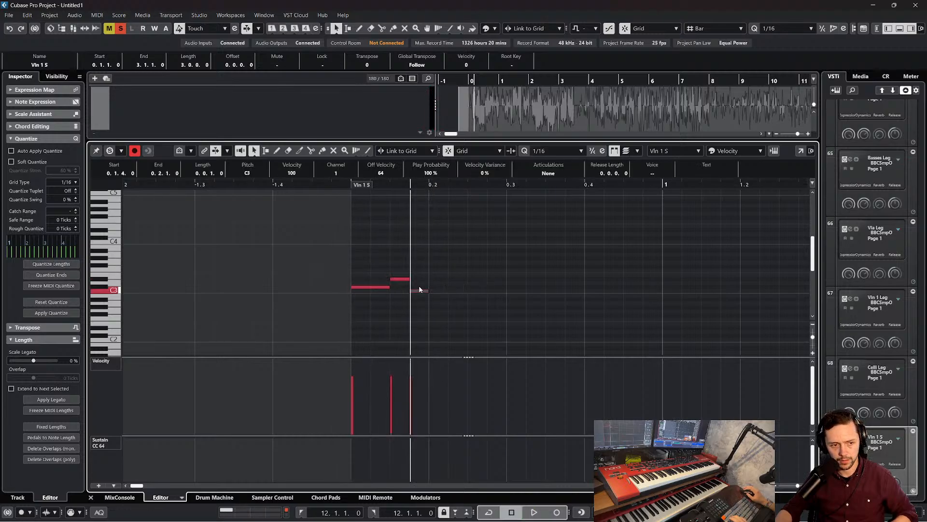
pyautogui.keyDown('alt'); pyautogui.click(432, 303); pyautogui.keyUp('alt')
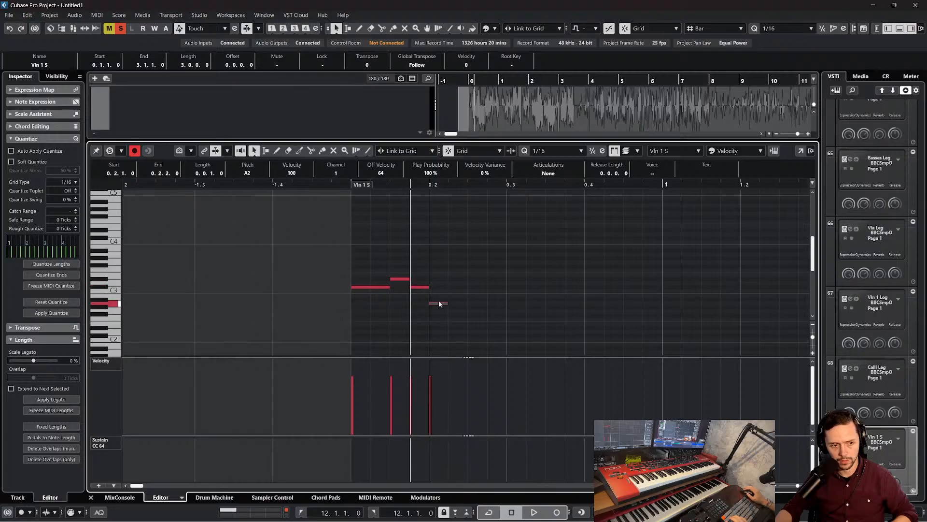
pyautogui.moveTo(440, 304); pyautogui.dragTo(441, 295)
# Audition the four notes one by one and add a G#2 sixteenth note directly after the B2
pyautogui.click(374, 289)
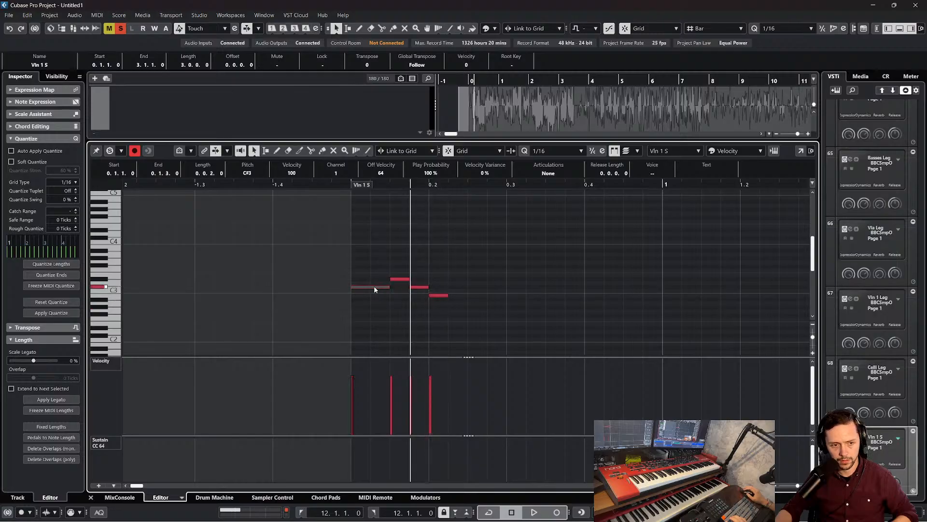
pyautogui.click(400, 280)
pyautogui.click(418, 288)
pyautogui.click(439, 296)
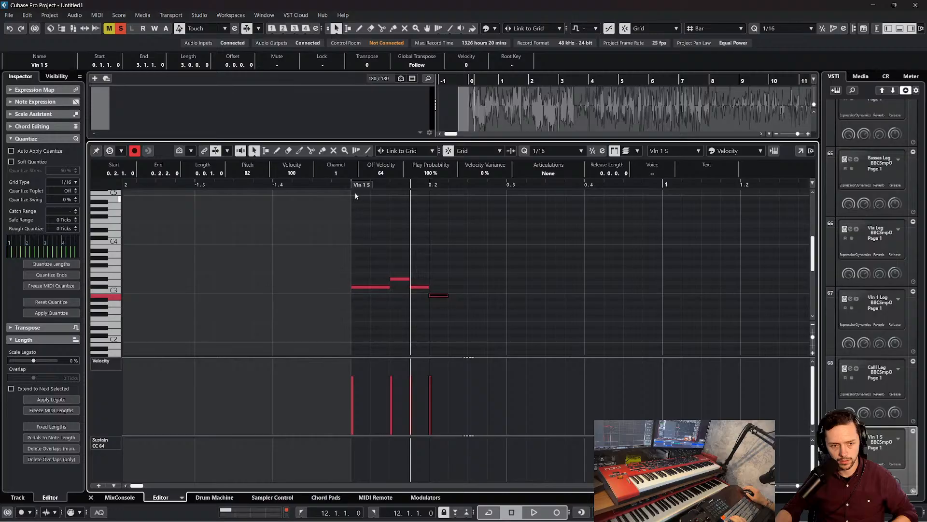
pyautogui.keyDown('alt'); pyautogui.click(464, 303); pyautogui.keyUp('alt')
pyautogui.moveTo(461, 303); pyautogui.dragTo(460, 307)
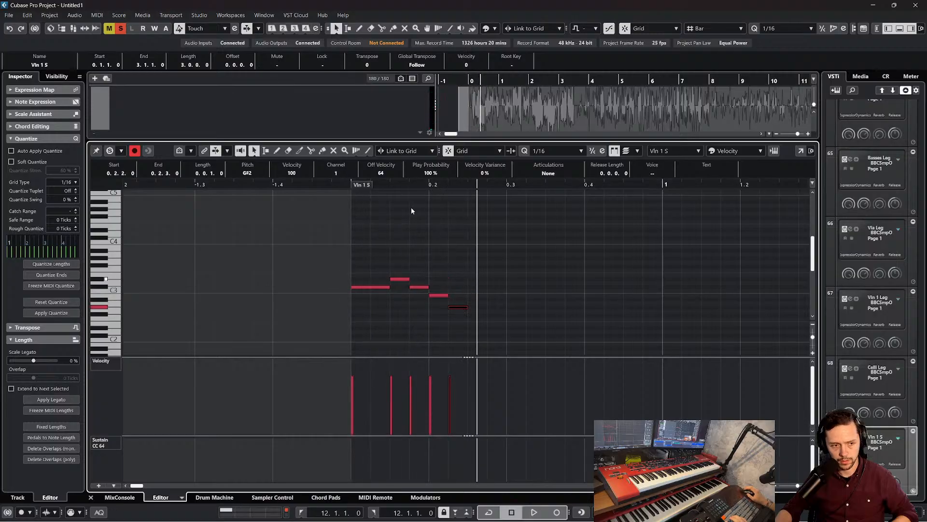
# Play the phrase from the start and move the G#2 note one sixteenth later, to 0.2.3
pyautogui.click(346, 184)
pyautogui.press('space')
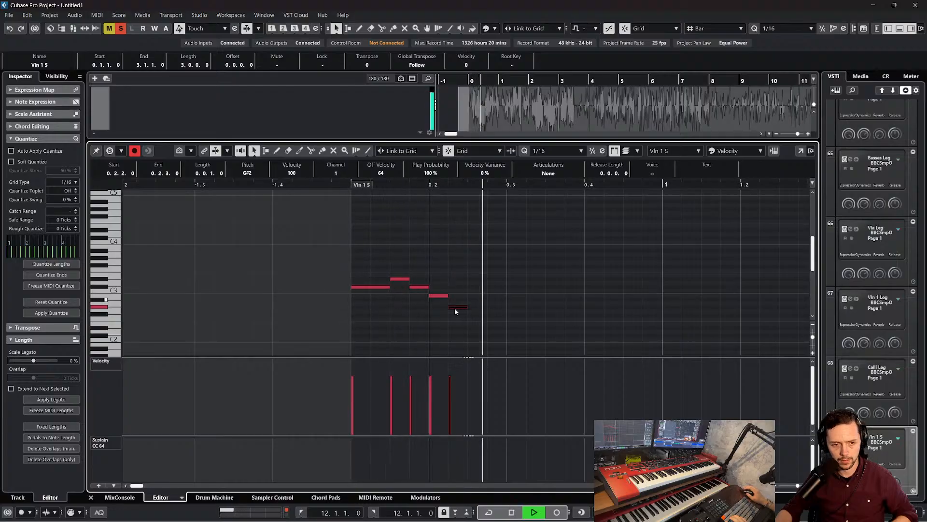
pyautogui.press('space')
pyautogui.moveTo(459, 311); pyautogui.dragTo(477, 310)
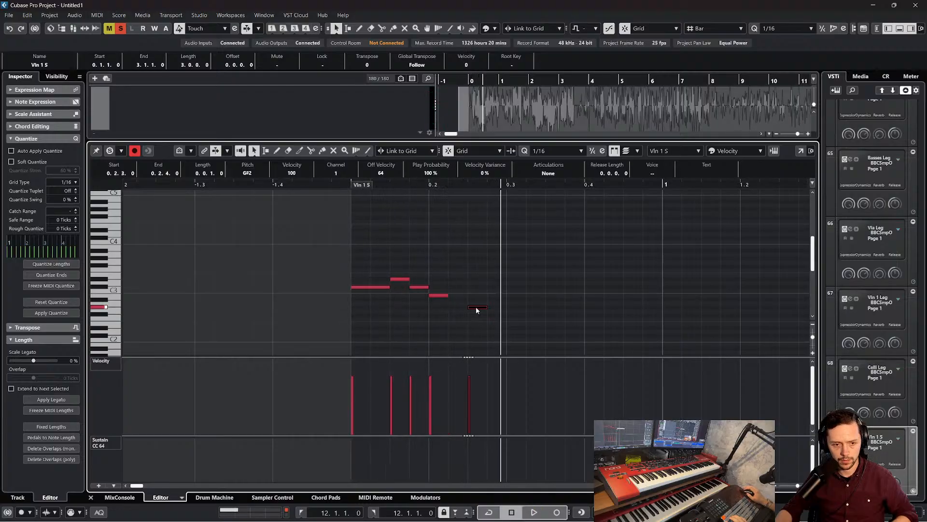
# Play the phrase again and lengthen the B2 to an eighth note so it reaches the G#2
pyautogui.click(340, 196)
pyautogui.press('space')
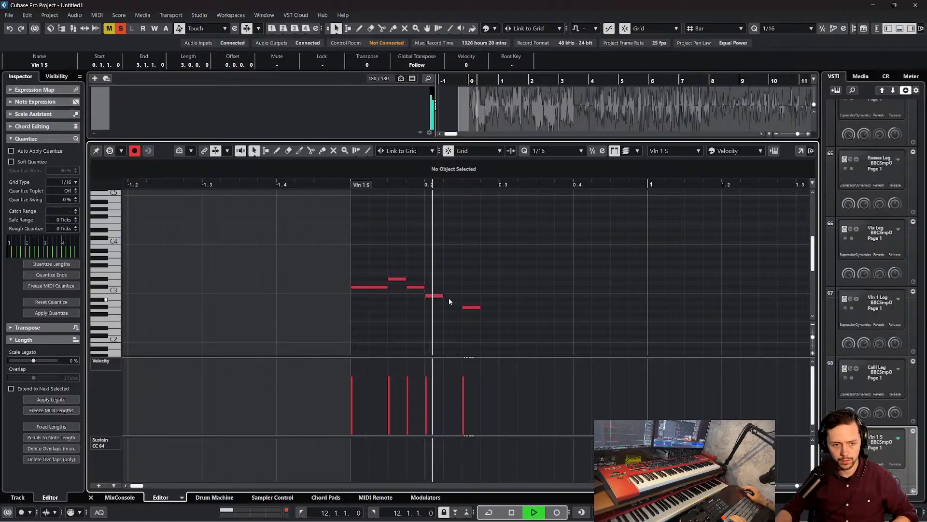
pyautogui.press('space')
pyautogui.moveTo(443, 296); pyautogui.dragTo(462, 295)
pyautogui.click(477, 281)
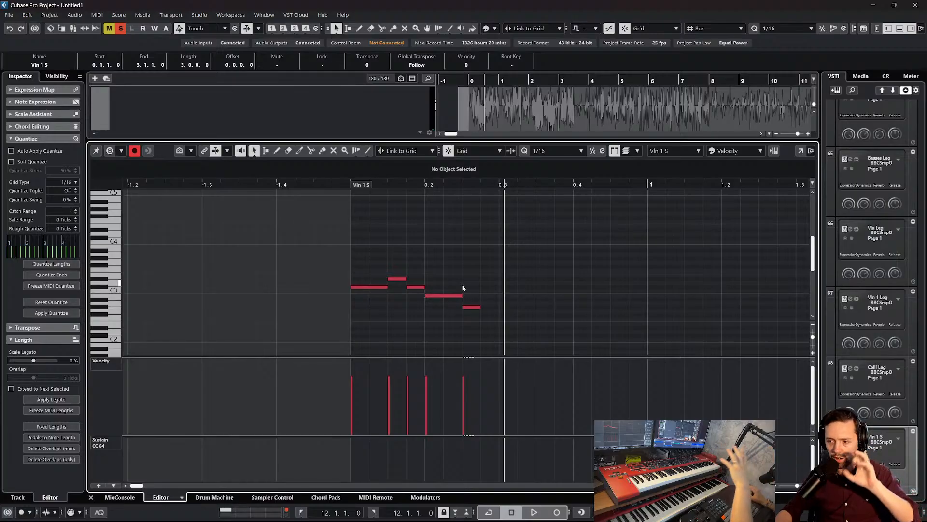
# Play back the five-note violin phrase from just before the start of the part
pyautogui.hotkey('ctrl', 'a')
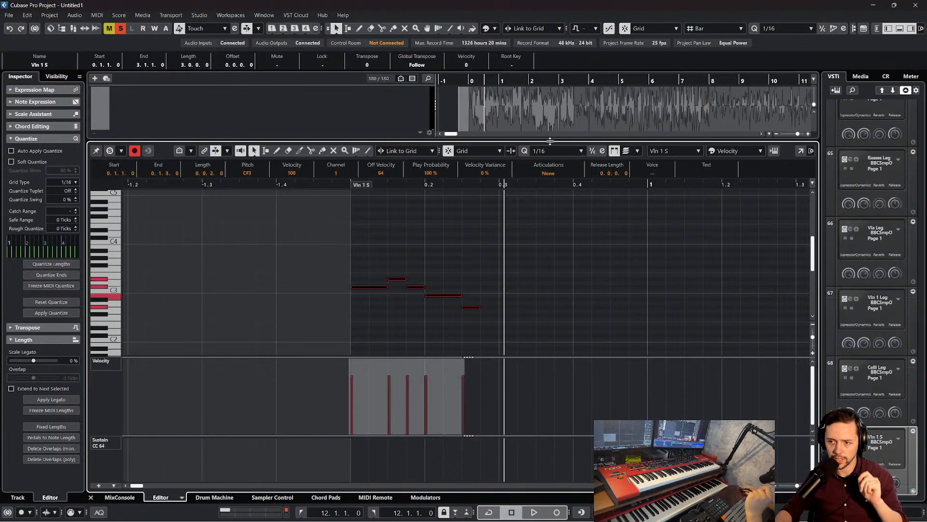
pyautogui.click(446, 284)
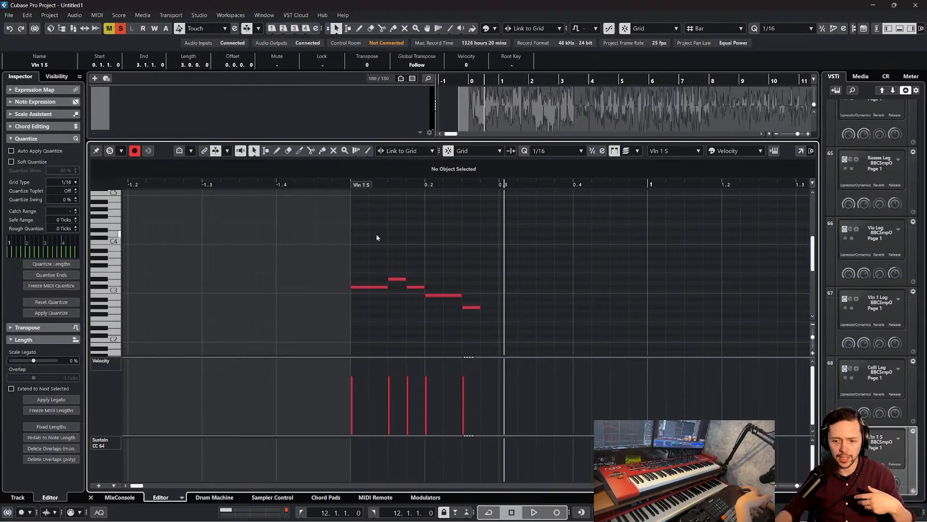
pyautogui.click(341, 183)
pyautogui.press('space')
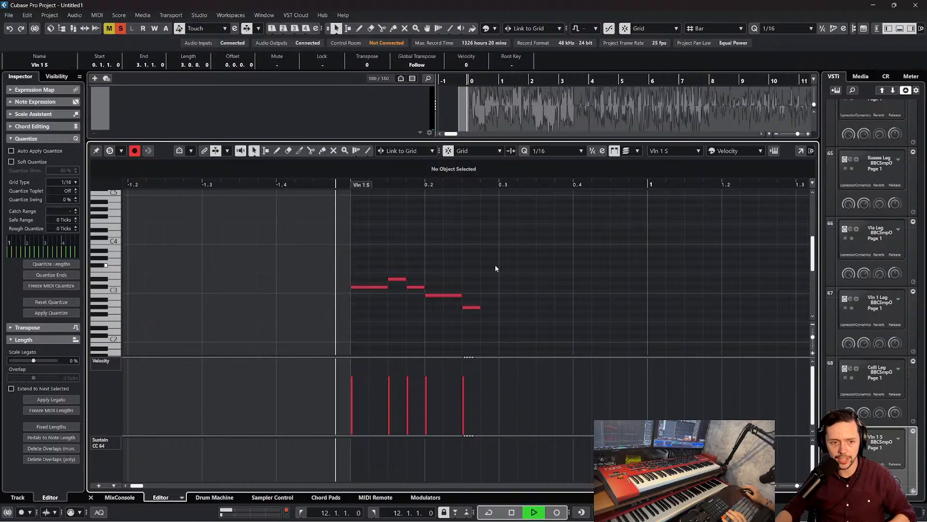
pyautogui.press('space')
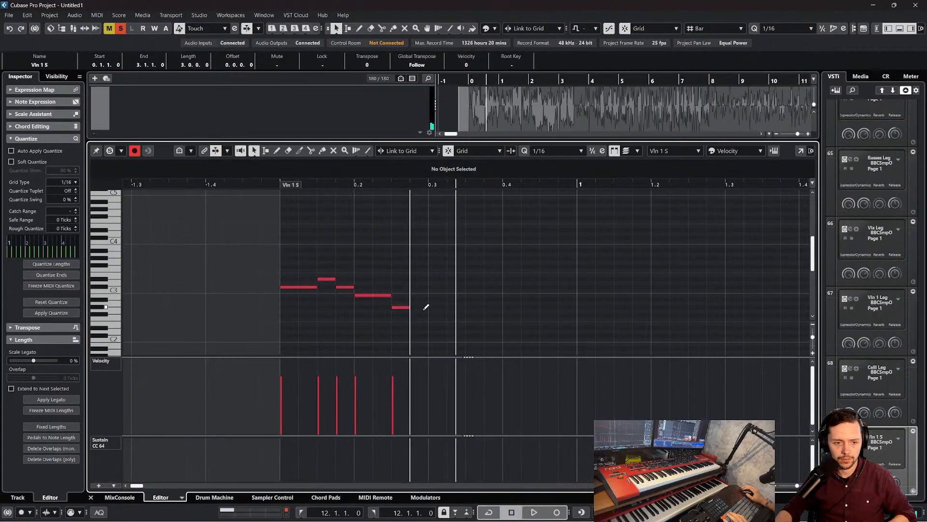
# Add a G#2 sixteenth note at 0.3.1 and transpose all notes in the part up one octave
pyautogui.click(435, 315)
pyautogui.moveTo(436, 318); pyautogui.dragTo(438, 310)
pyautogui.moveTo(269, 250); pyautogui.dragTo(618, 366)
pyautogui.hotkey('shift', 'Up')
pyautogui.click(456, 279)
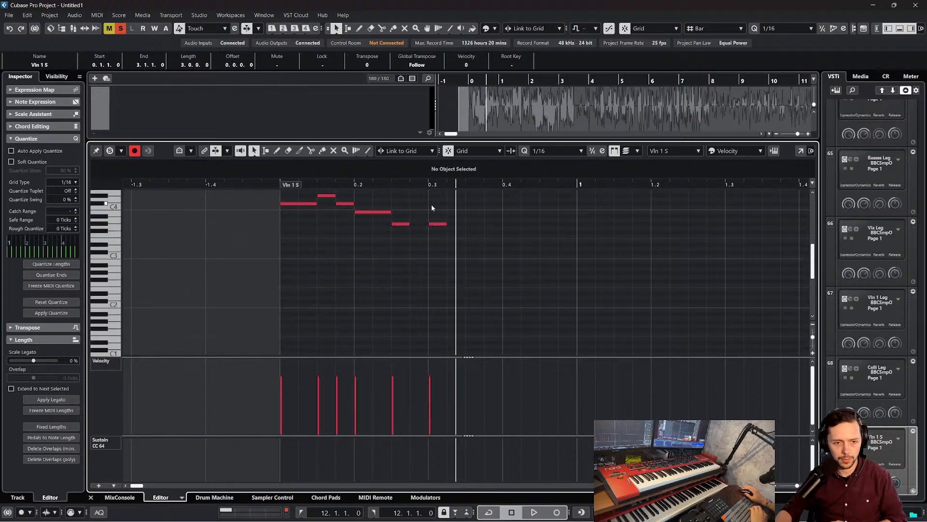
# Lower the last note at 0.3.1 to F#3 and play the phrase back from the start
pyautogui.moveTo(437, 224); pyautogui.dragTo(439, 234)
pyautogui.click(273, 183)
pyautogui.press('space')
pyautogui.scroll(1, 391, 239)
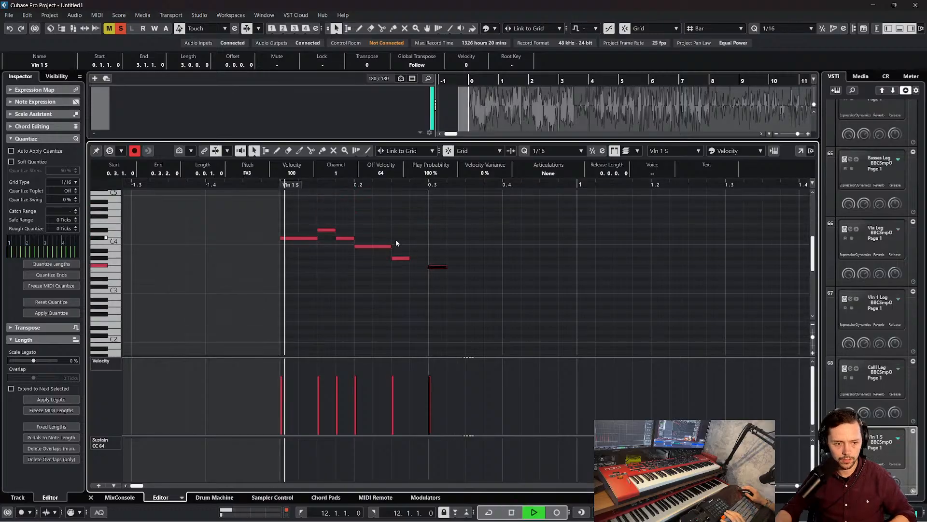
pyautogui.press('space')
# Add rising sixteenth notes G#3, B3 and C#4 directly after the F#3, starting at 0.3.2
pyautogui.moveTo(442, 269)
pyautogui.mouseDown()
pyautogui.moveTo(463, 249)
pyautogui.moveTo(462, 259)
pyautogui.mouseUp()
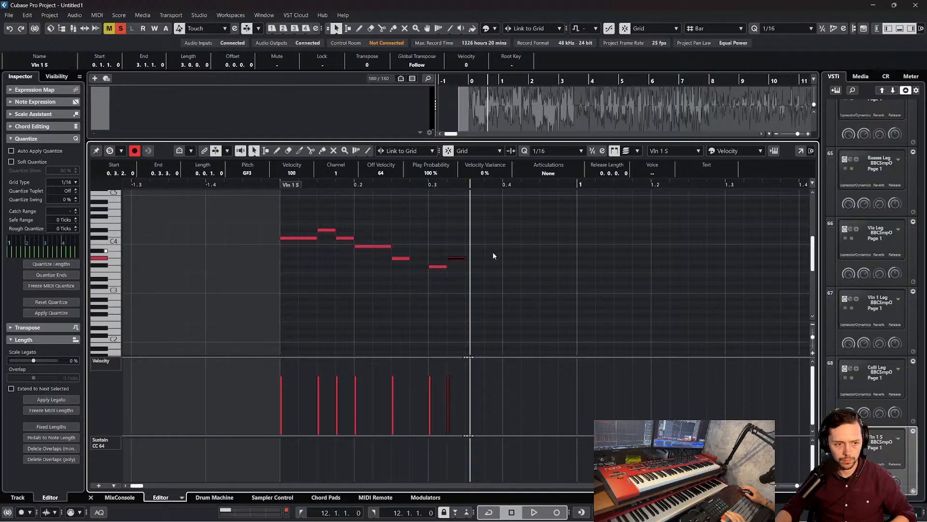
pyautogui.keyDown('alt'); pyautogui.click(481, 247); pyautogui.keyUp('alt')
pyautogui.keyDown('alt'); pyautogui.click(493, 238); pyautogui.keyUp('alt')
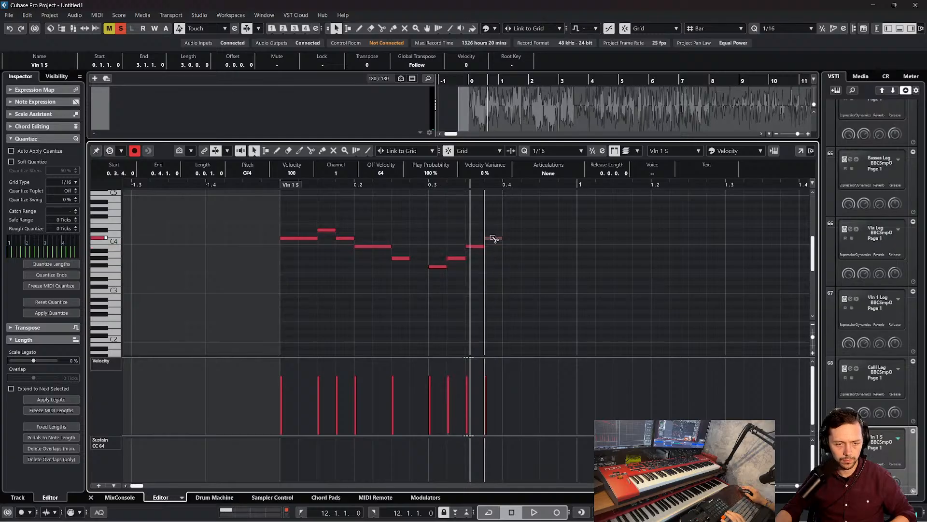
# Play back the violin phrase from the start of the part through the rising notes
pyautogui.click(280, 184)
pyautogui.press('space')
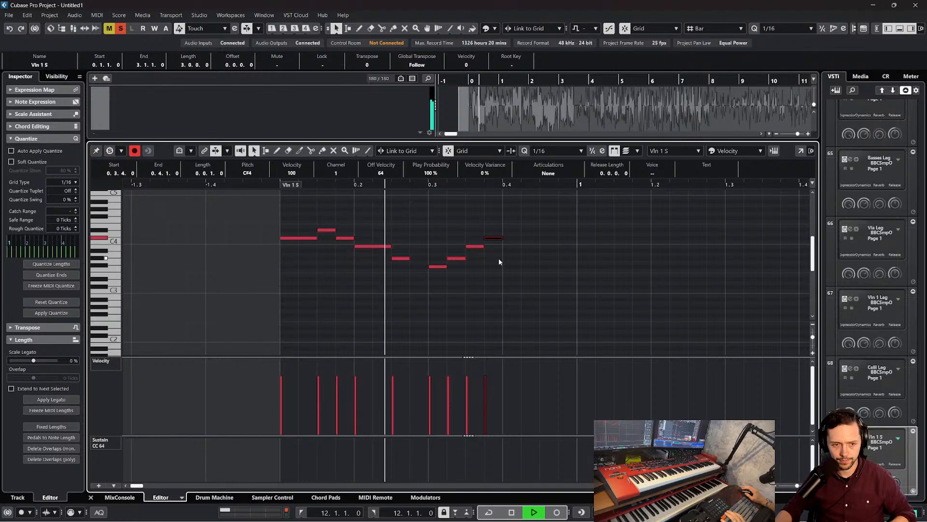
pyautogui.press('space')
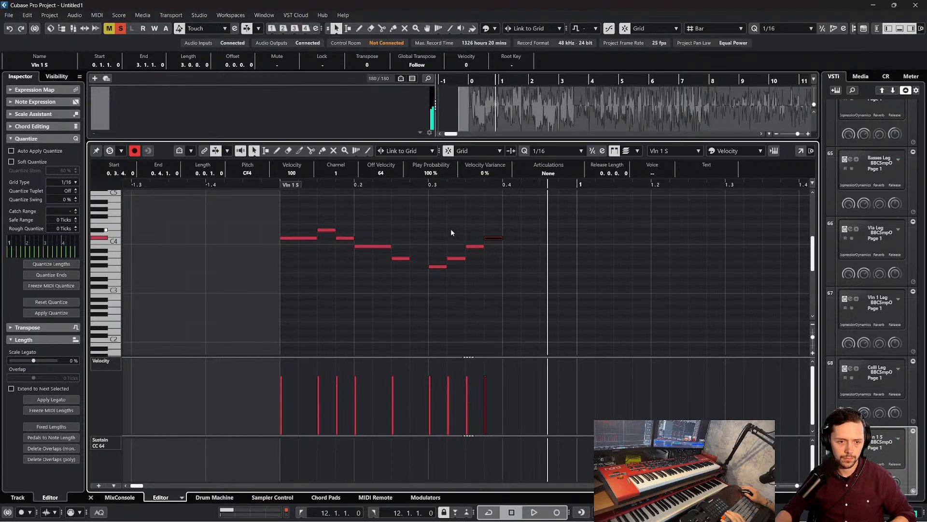
# Shift the rising G#3, B3 and C#4 one sixteenth later so they start at 0.3.3, and play the phrase back
pyautogui.moveTo(470, 230); pyautogui.dragTo(466, 251)
pyautogui.click(480, 245)
pyautogui.click(465, 248)
pyautogui.doubleClick(267, 184)
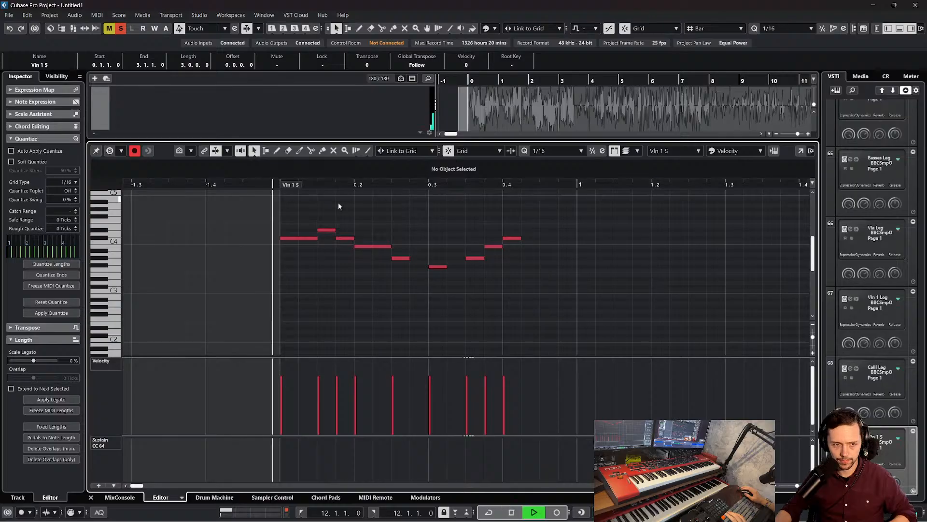
pyautogui.press('space')
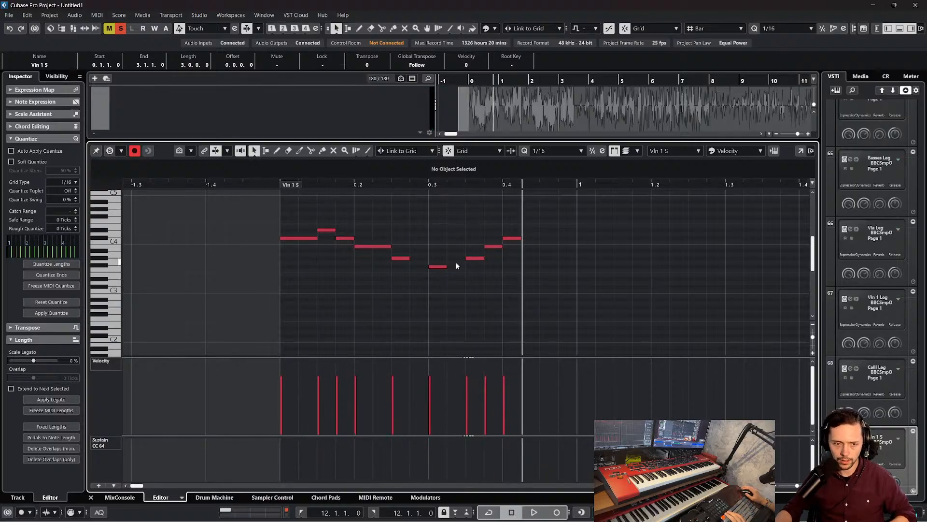
# Try adding a G#3 sixteenth at 0.3.2 and raising the note at 0.3.3 to A#3
pyautogui.click(440, 266)
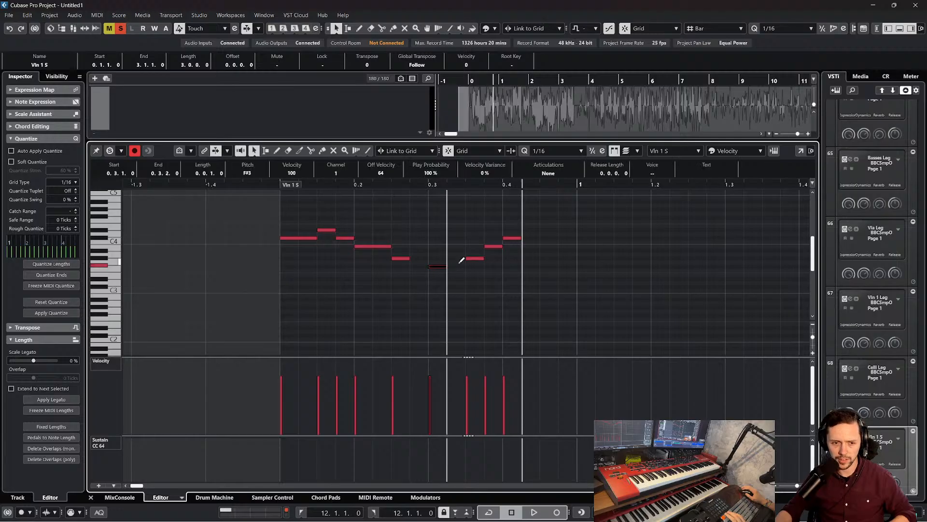
pyautogui.click(456, 259)
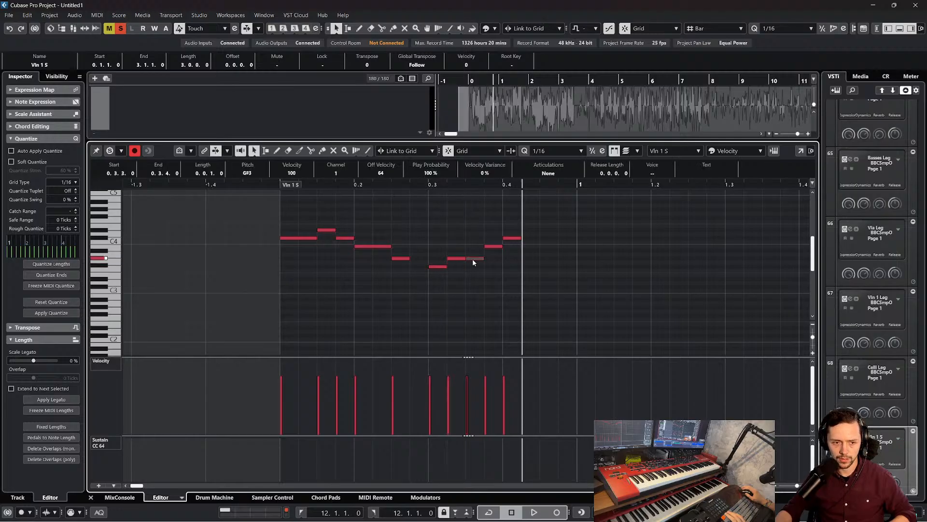
pyautogui.moveTo(473, 259); pyautogui.dragTo(474, 251)
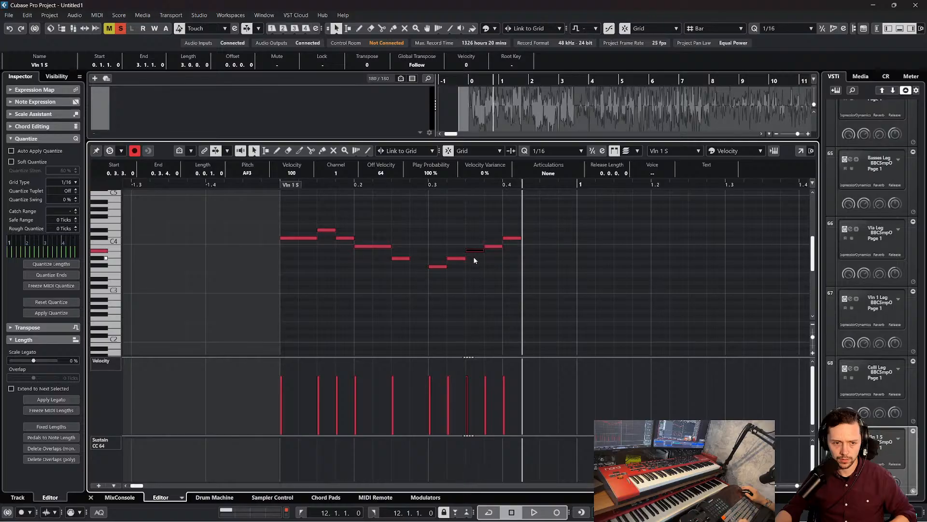
pyautogui.hotkey('ctrl', 'z')
pyautogui.hotkey('ctrl', 'z')
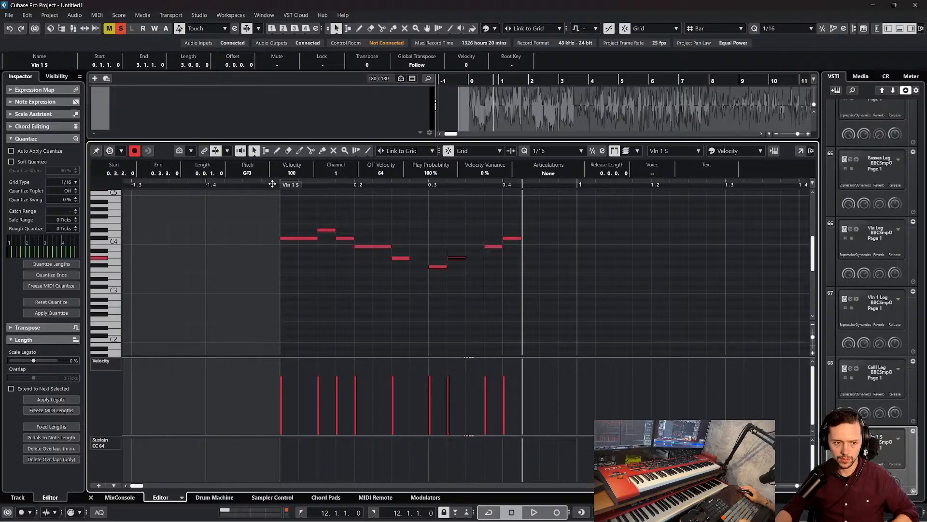
# Listen to the phrase with the G#3 at 0.3.2, move that note to 0.3.3, and play it again
pyautogui.doubleClick(273, 184)
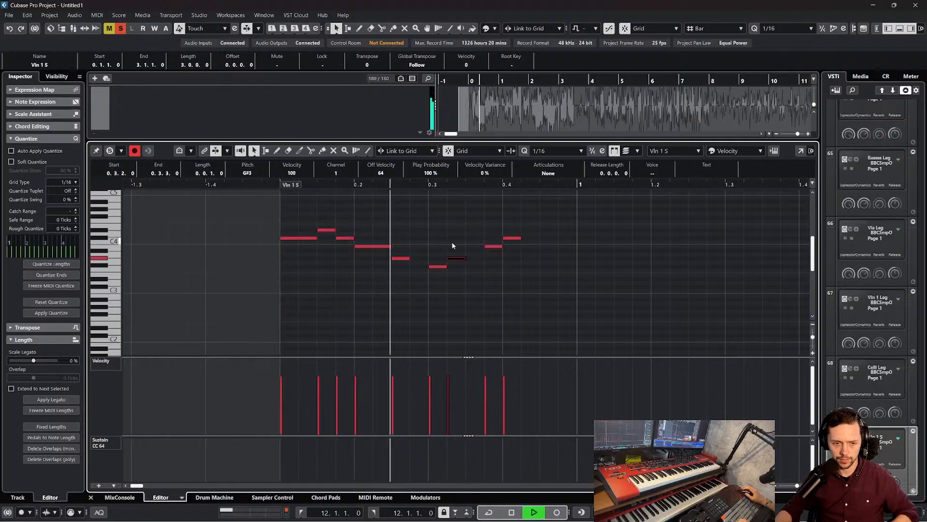
pyautogui.press('space')
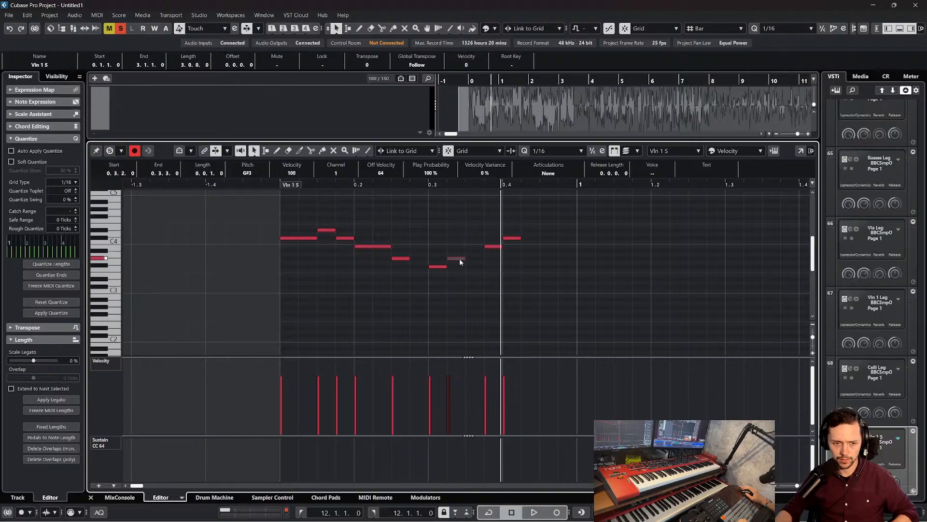
pyautogui.moveTo(460, 258); pyautogui.dragTo(473, 261)
pyautogui.doubleClick(282, 185)
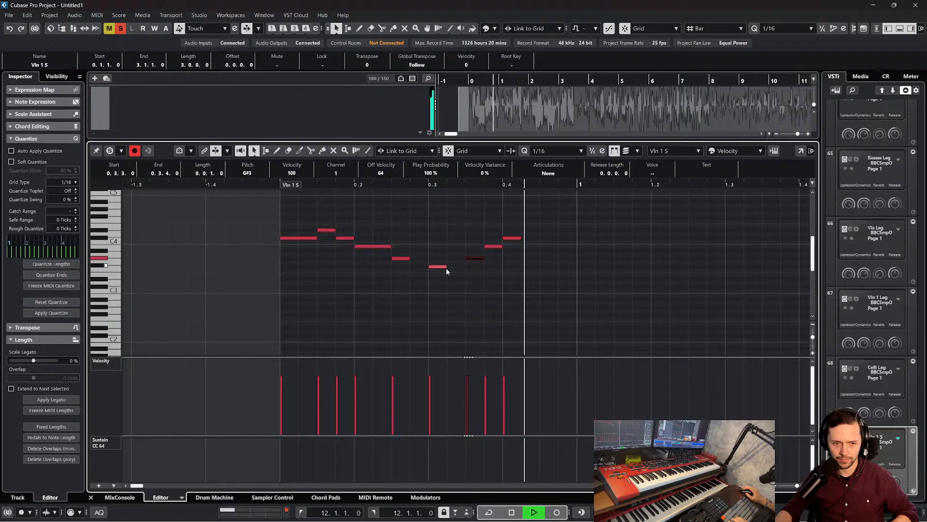
pyautogui.press('space')
# Lengthen the F#3 at 0.3.1 to an eighth note and play the phrase back from its start
pyautogui.moveTo(445, 267); pyautogui.dragTo(465, 267)
pyautogui.click(495, 250)
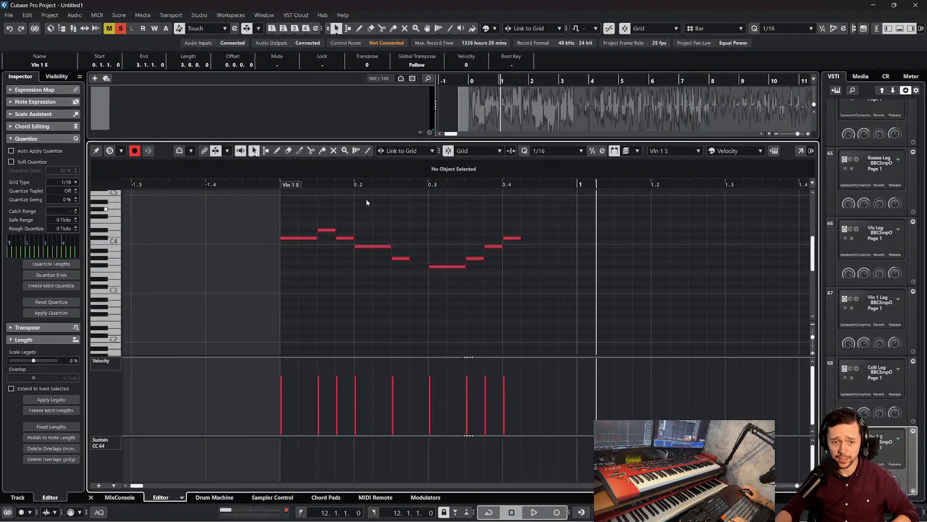
pyautogui.click(274, 185)
pyautogui.press('space')
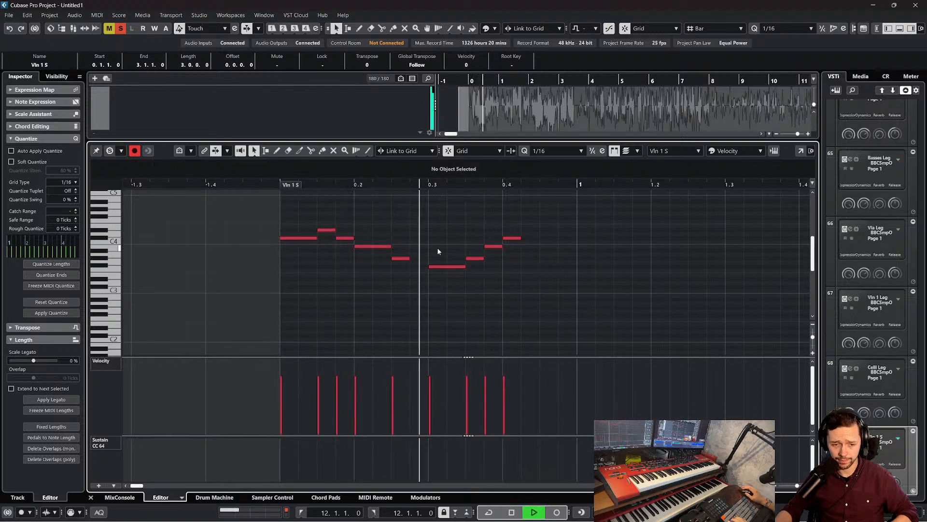
pyautogui.press('space')
# Add a B3 sixteenth note at 0.4.2 and duplicate the whole phrase so the copy starts at 1.1.1
pyautogui.click(527, 247)
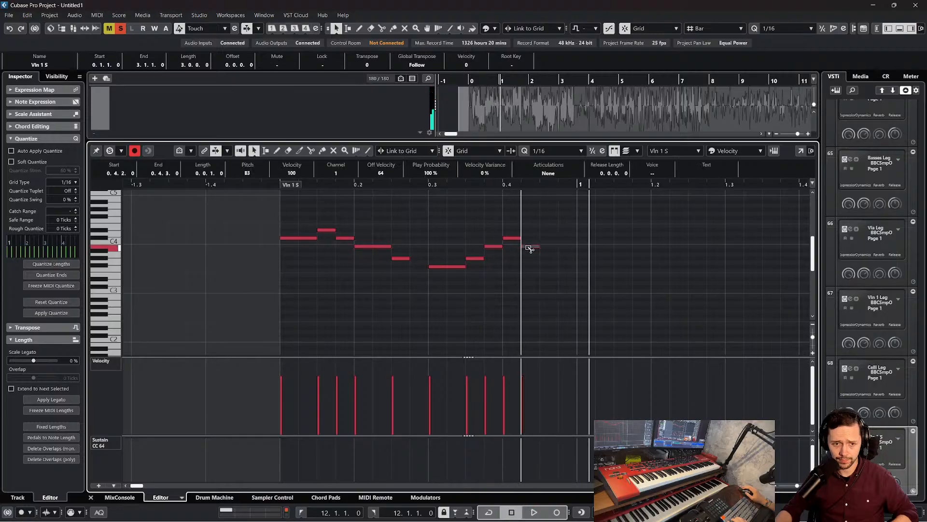
pyautogui.moveTo(574, 297); pyautogui.dragTo(292, 204)
pyautogui.hotkey('ctrl', 'd')
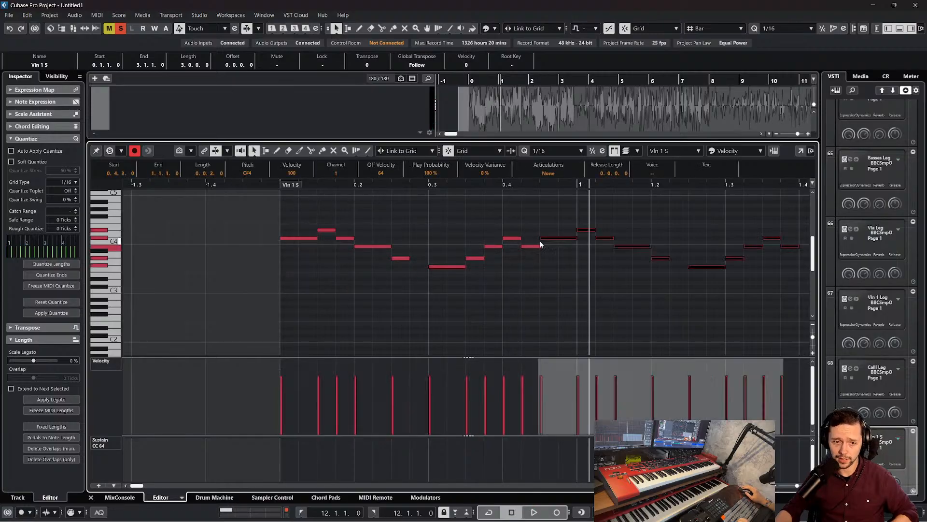
pyautogui.moveTo(551, 241); pyautogui.dragTo(588, 242)
# Play back the original phrase into the start of its copy in bar 1
pyautogui.press('space')
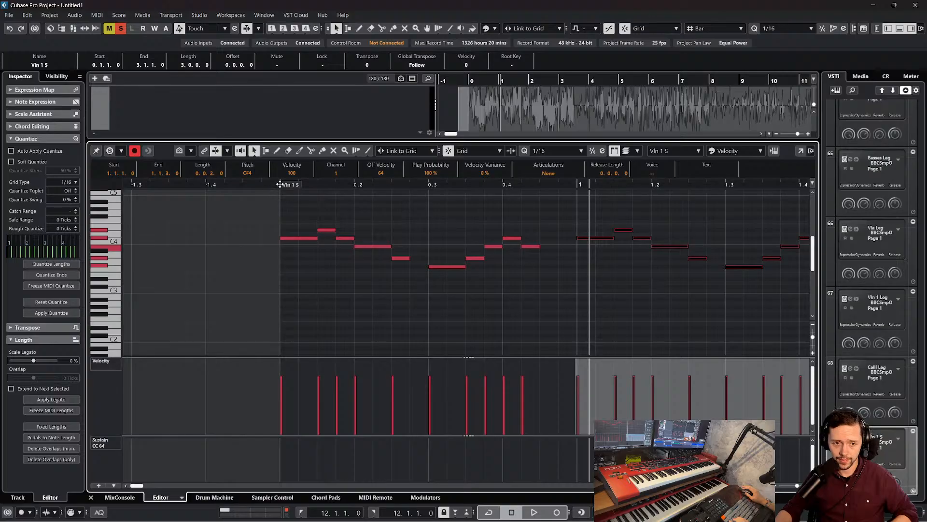
pyautogui.click(277, 185)
pyautogui.hscroll(2, 459, 255)
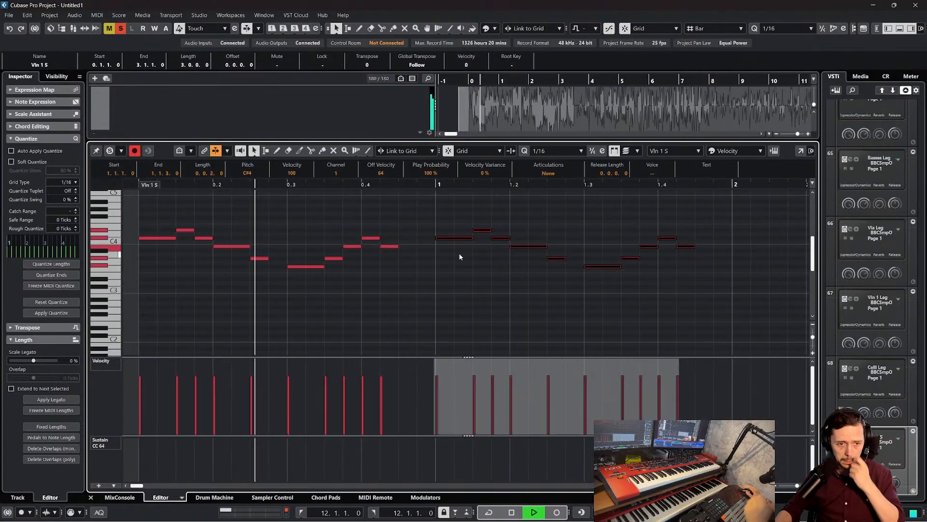
pyautogui.press('space')
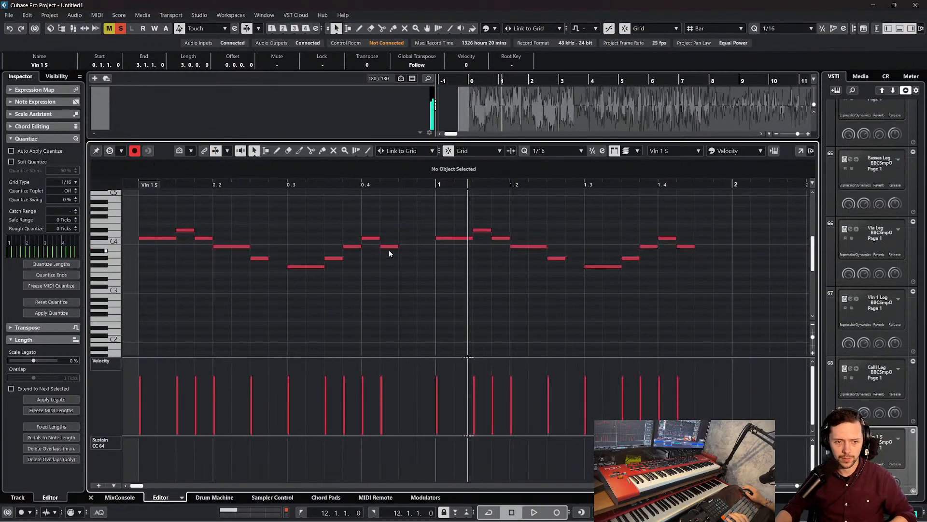
# Move the last B3 of the first phrase to 0.4.3 and play back from the start of the part
pyautogui.click(389, 247)
pyautogui.moveTo(389, 247); pyautogui.dragTo(407, 248)
pyautogui.hscroll(-2, 294, 221)
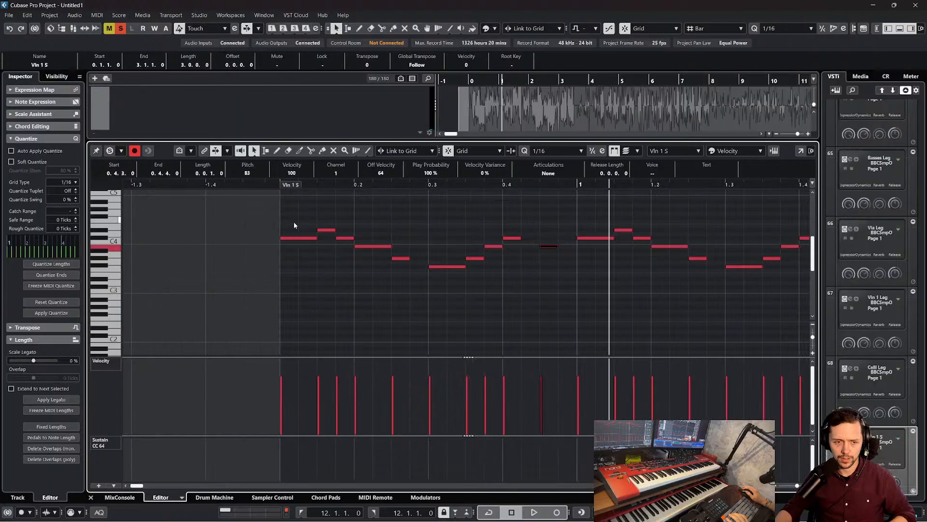
pyautogui.click(279, 186)
pyautogui.press('space')
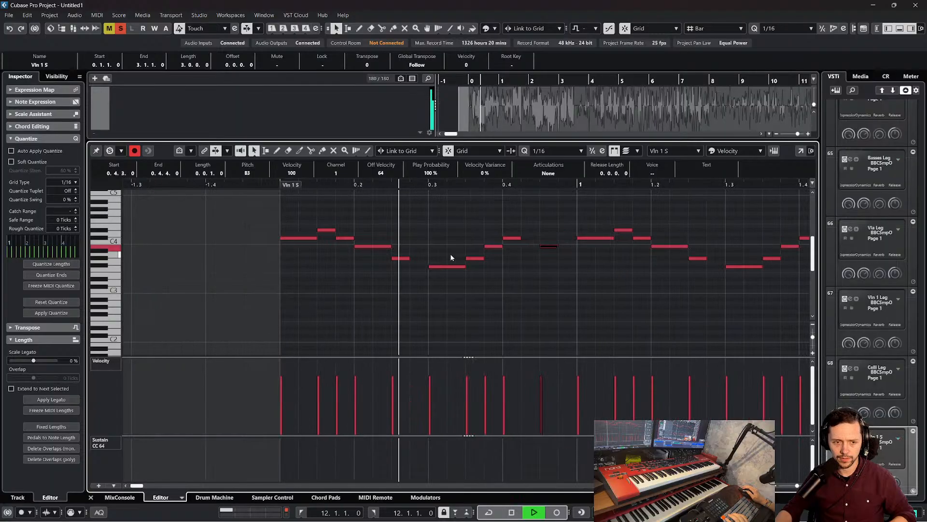
pyautogui.hscroll(2, 451, 255)
pyautogui.press('space')
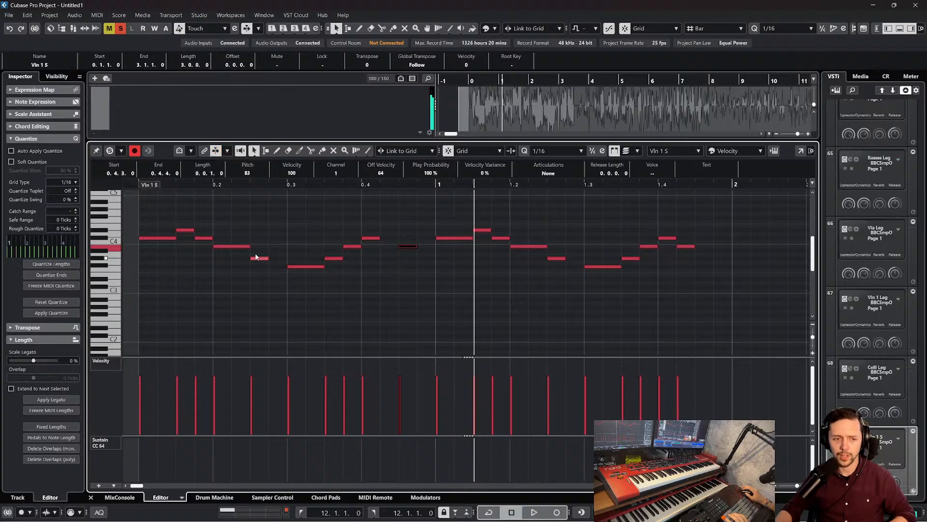
# Lengthen the G#3 at 0.2.3, the C#4 at 0.4.1 and the B3 at 0.4.3 to eighth notes
pyautogui.click(259, 258)
pyautogui.moveTo(268, 257); pyautogui.dragTo(288, 258)
pyautogui.moveTo(380, 238); pyautogui.dragTo(435, 247)
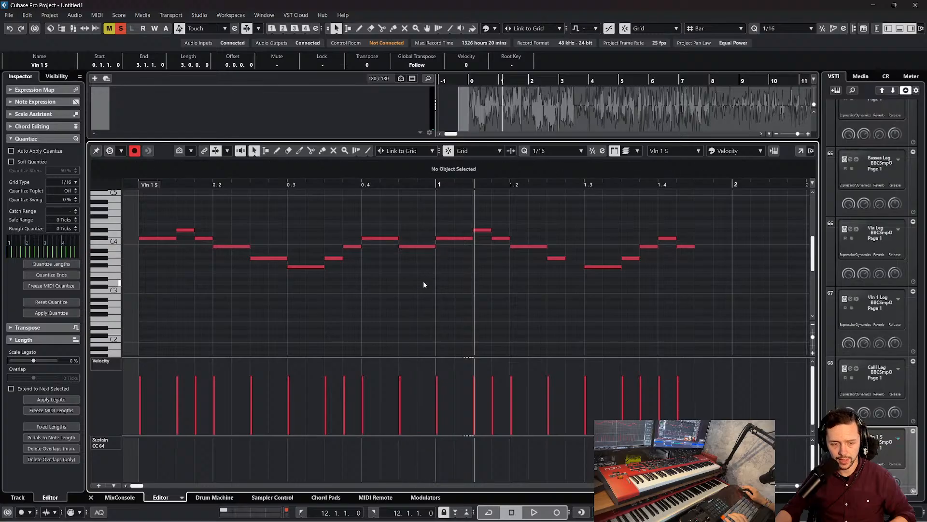
pyautogui.hscroll(-3, 423, 280)
pyautogui.moveTo(278, 209); pyautogui.dragTo(555, 283)
pyautogui.click(552, 286)
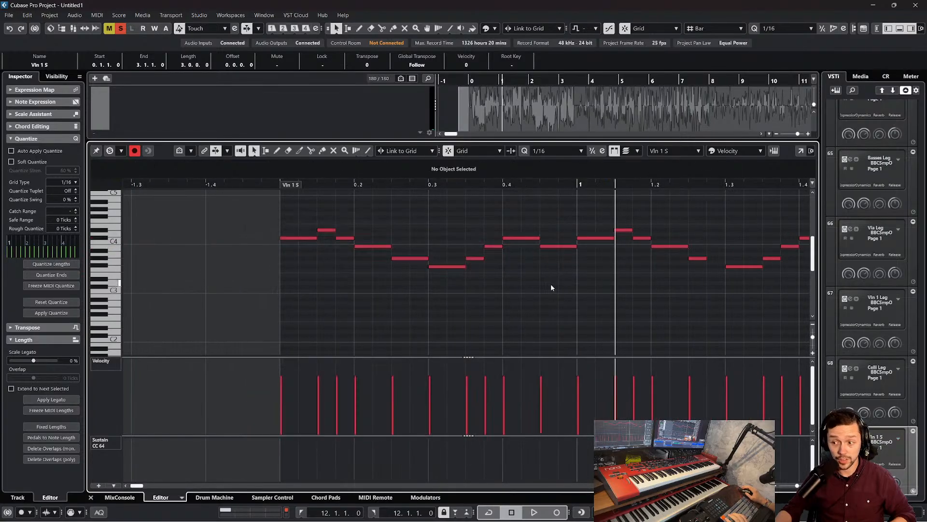
pyautogui.moveTo(425, 260); pyautogui.dragTo(465, 266)
pyautogui.click(450, 253)
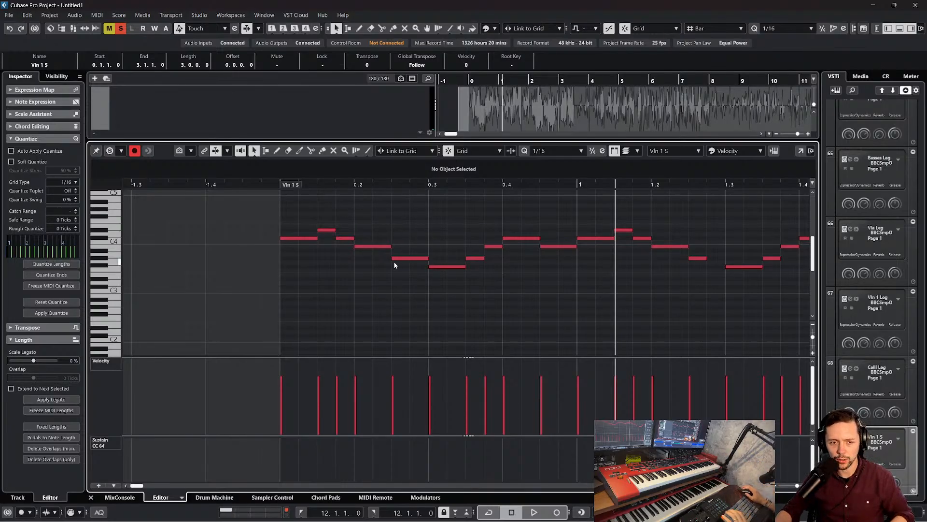
# Play back both phrases from the start of the part to compare the copy in bar 1 with the reference
pyautogui.scroll(3, 573, 246)
pyautogui.scroll(-3, 494, 267)
pyautogui.hscroll(3, 494, 268)
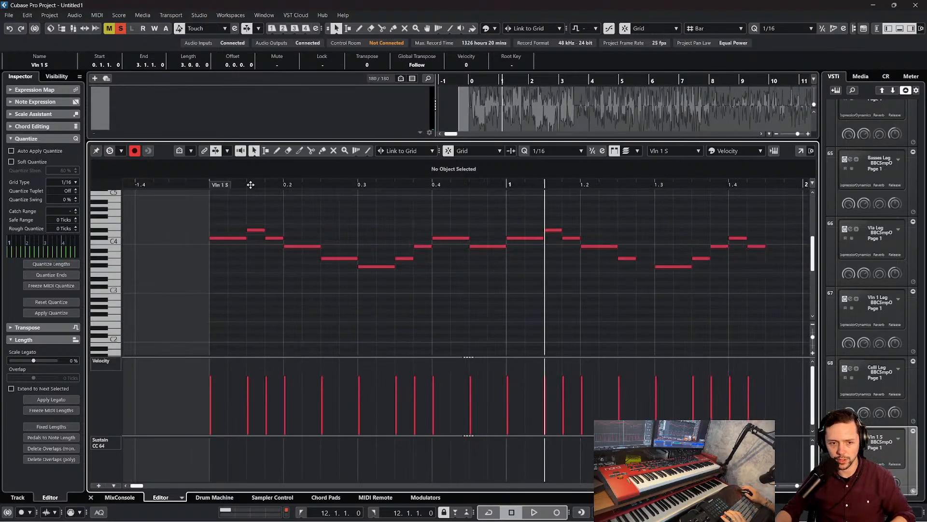
pyautogui.click(205, 184)
pyautogui.press('space')
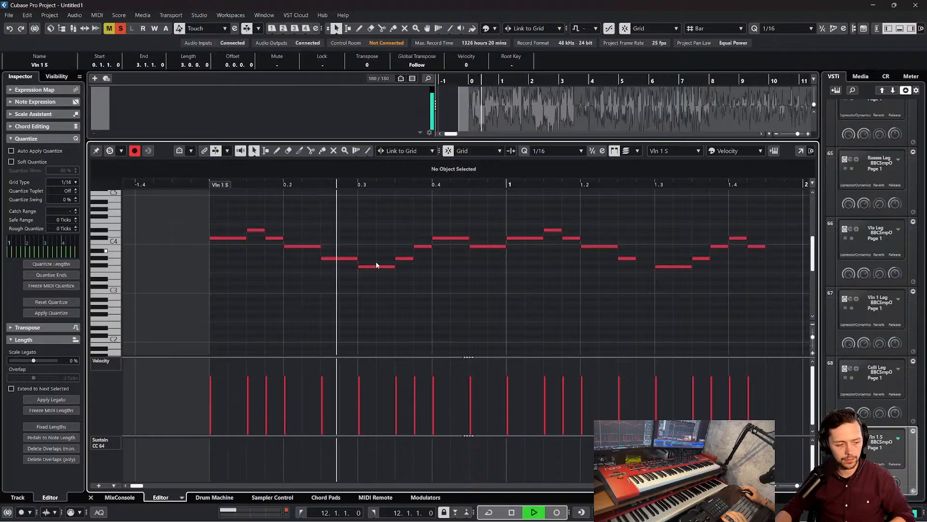
pyautogui.press('f')
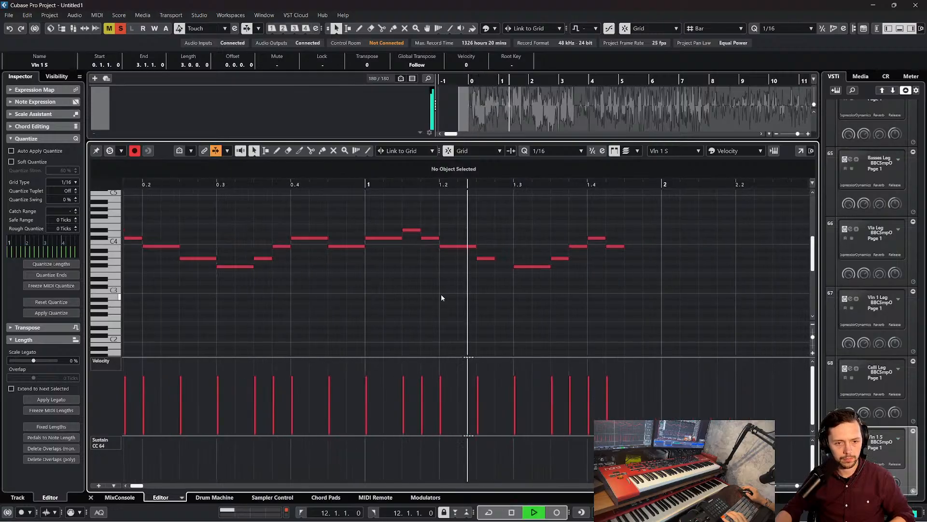
pyautogui.press('space')
# Lengthen the G#3 at 1.2.3 to an eighth note and delete the copied phrase's notes from 1.4.1 onward
pyautogui.click(493, 259)
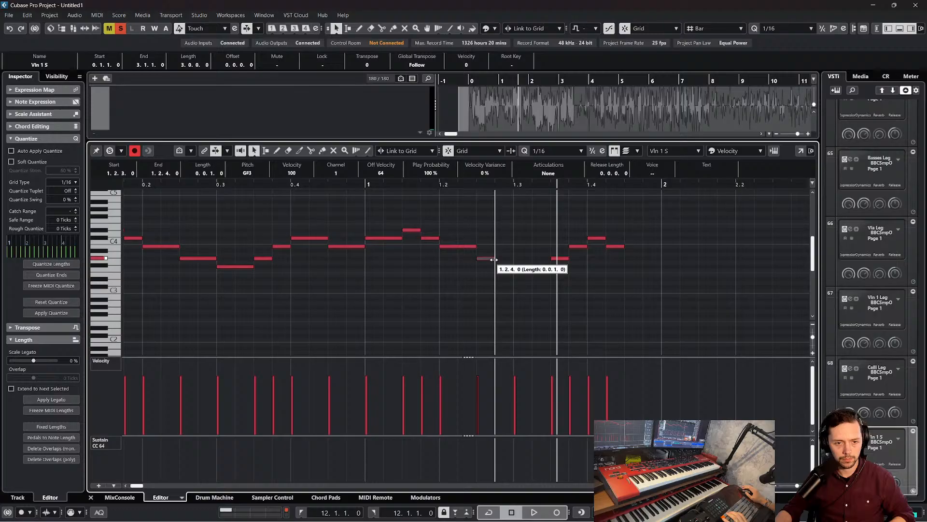
pyautogui.click(527, 241)
pyautogui.press('space')
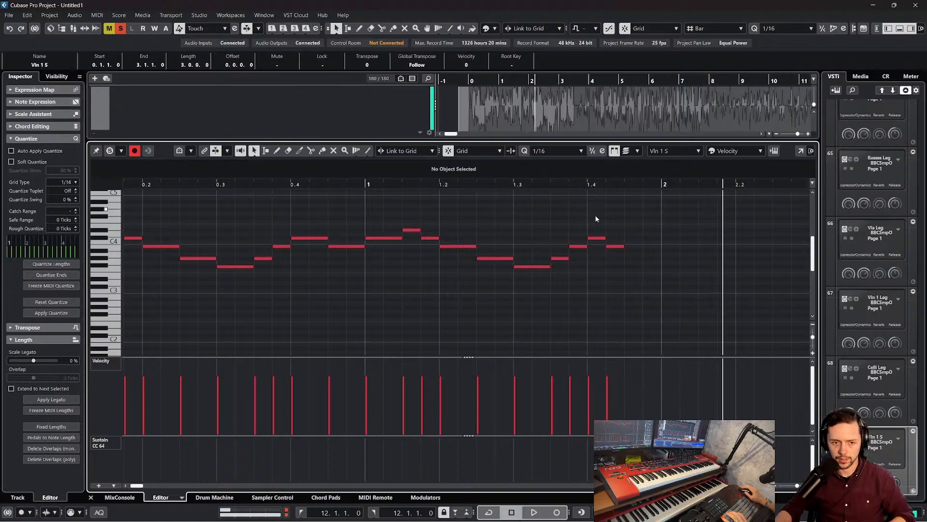
pyautogui.moveTo(639, 265); pyautogui.dragTo(592, 224)
pyautogui.press('Delete')
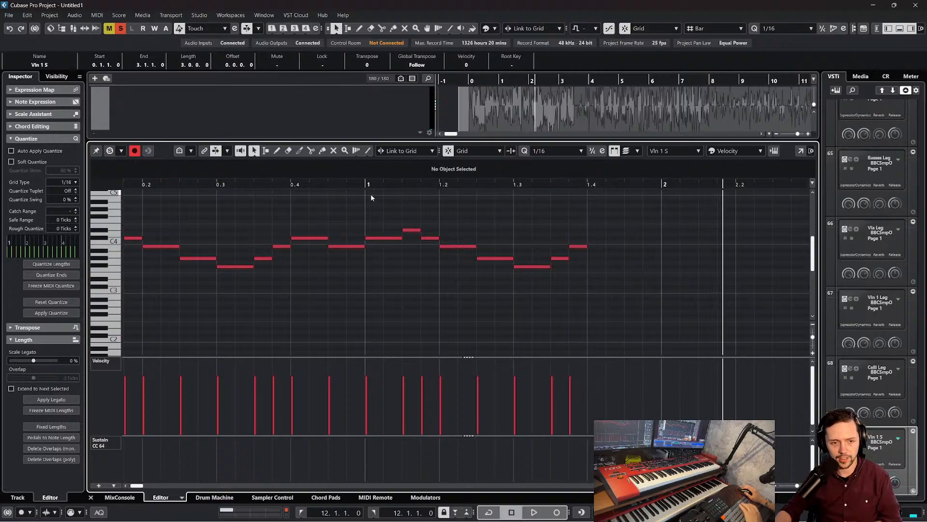
# Play back the copied phrase into bar 2, and replay its ending from about 1.2.3
pyautogui.press('space')
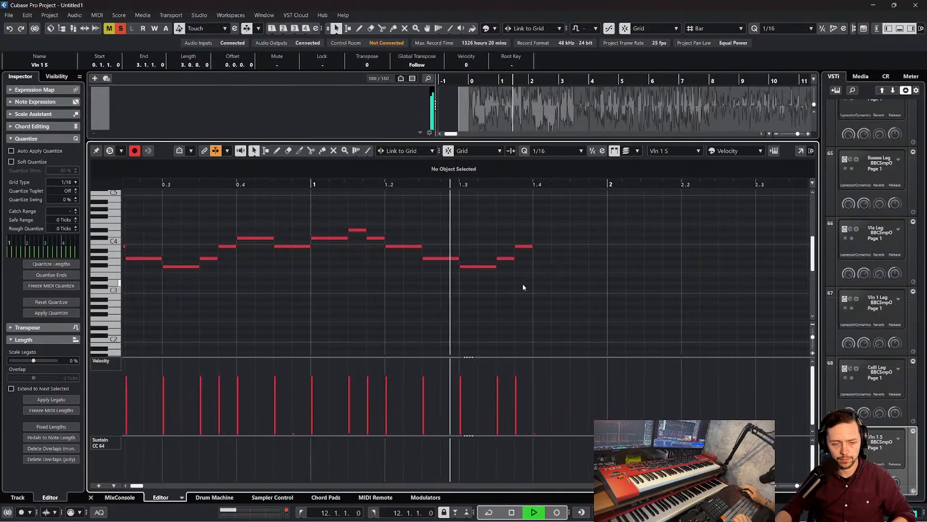
pyautogui.press('space')
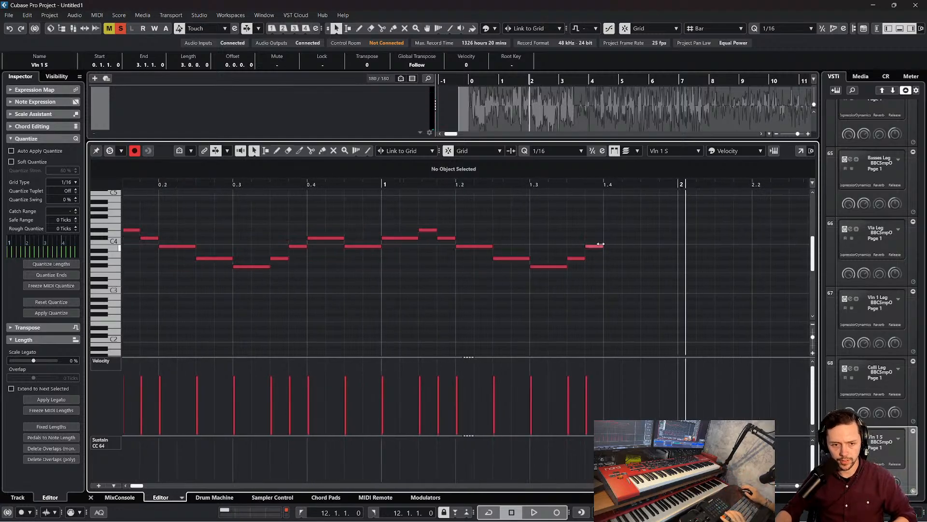
pyautogui.scroll(2, 596, 240)
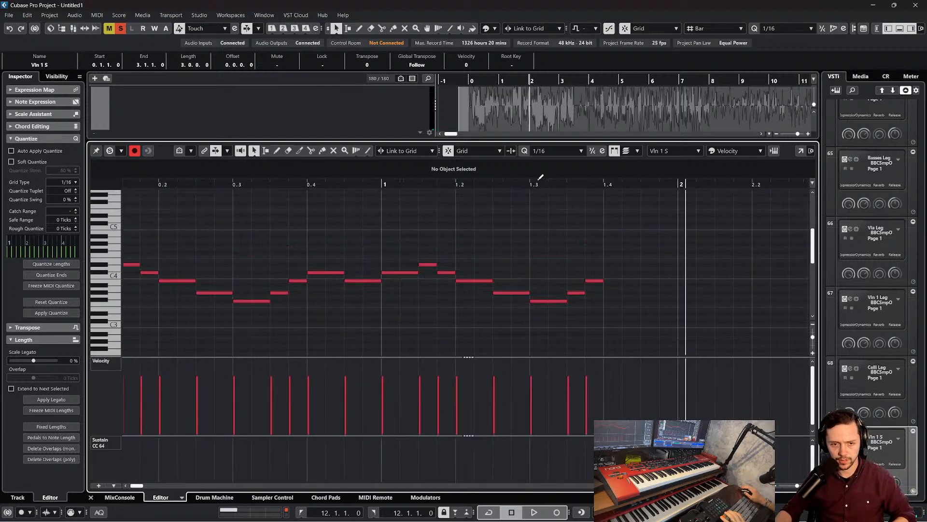
pyautogui.doubleClick(509, 188)
pyautogui.press('space')
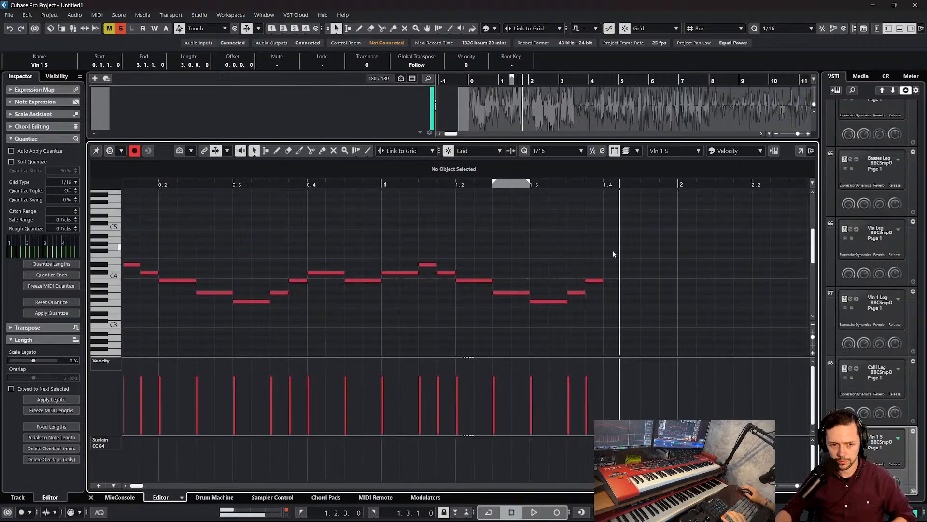
# End the second phrase with two eighth notes, E4 at 1.4.1 and D#4 at 1.4.3
pyautogui.doubleClick(608, 252)
pyautogui.moveTo(610, 253); pyautogui.dragTo(648, 267)
pyautogui.doubleClick(646, 269)
pyautogui.moveTo(592, 236); pyautogui.dragTo(633, 260)
pyautogui.click(668, 237)
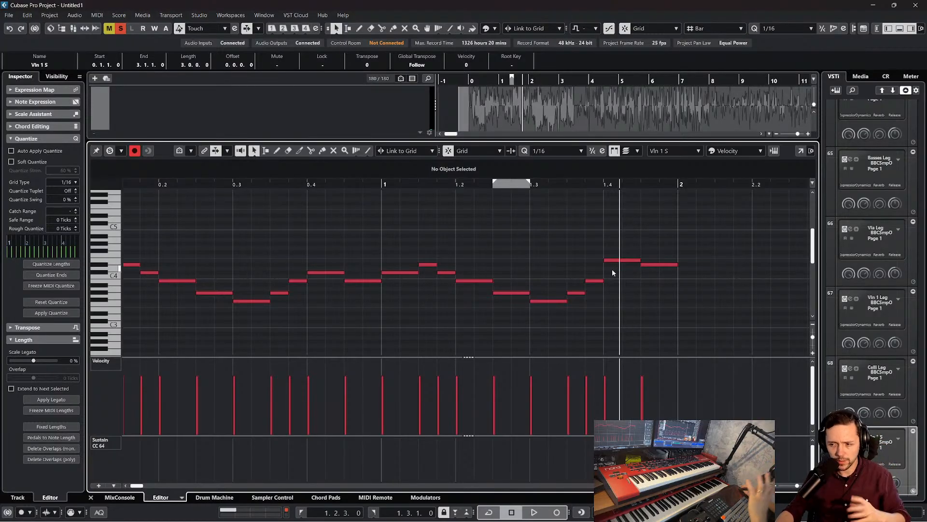
# Play back both phrases from the start of the part to check the second phrase's E4–D#4 ending
pyautogui.hscroll(3, 612, 268)
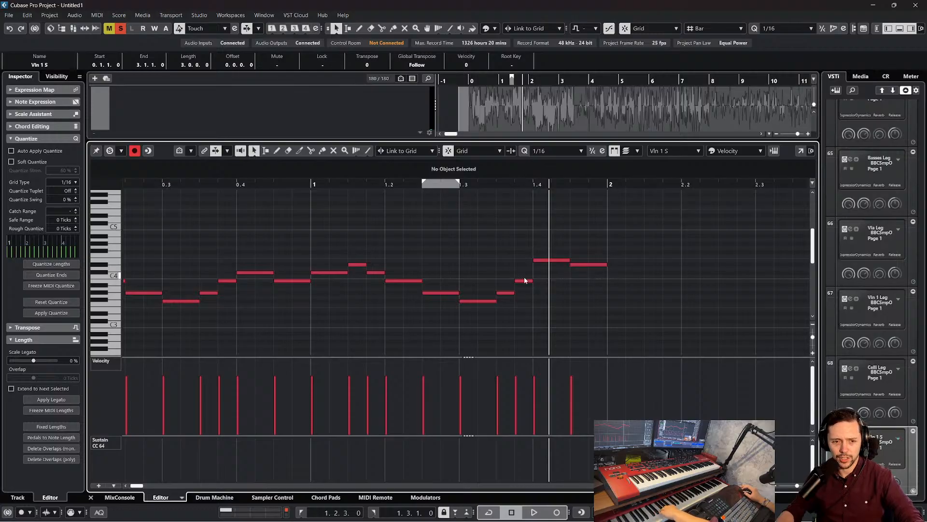
pyautogui.hscroll(-3, 551, 242)
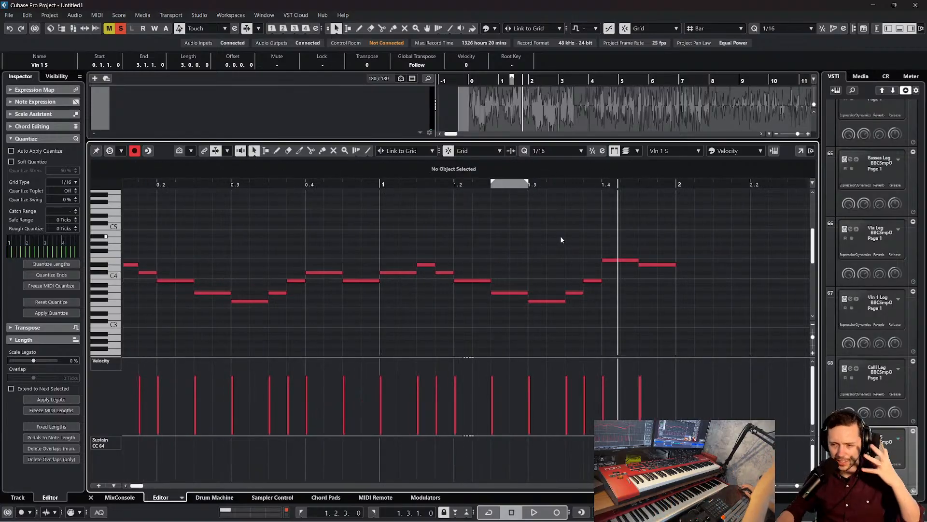
pyautogui.hscroll(-10, 558, 245)
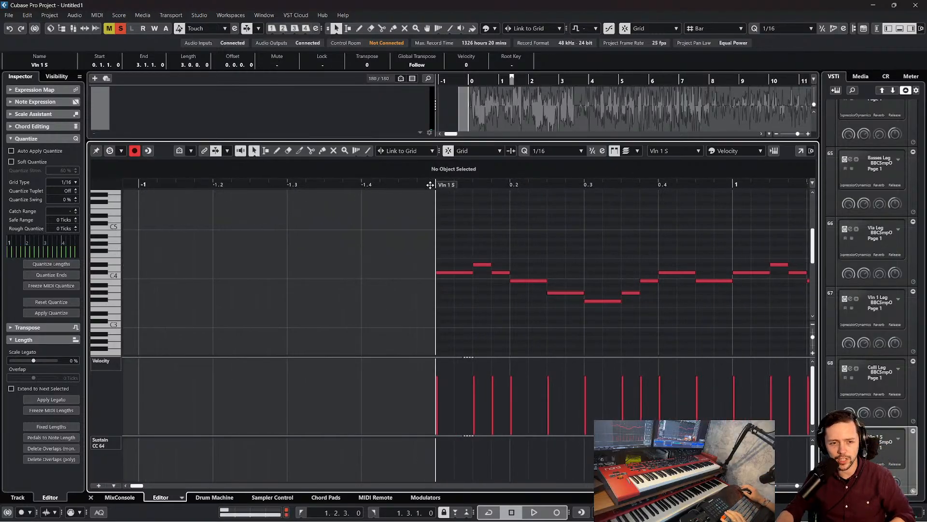
pyautogui.press('space')
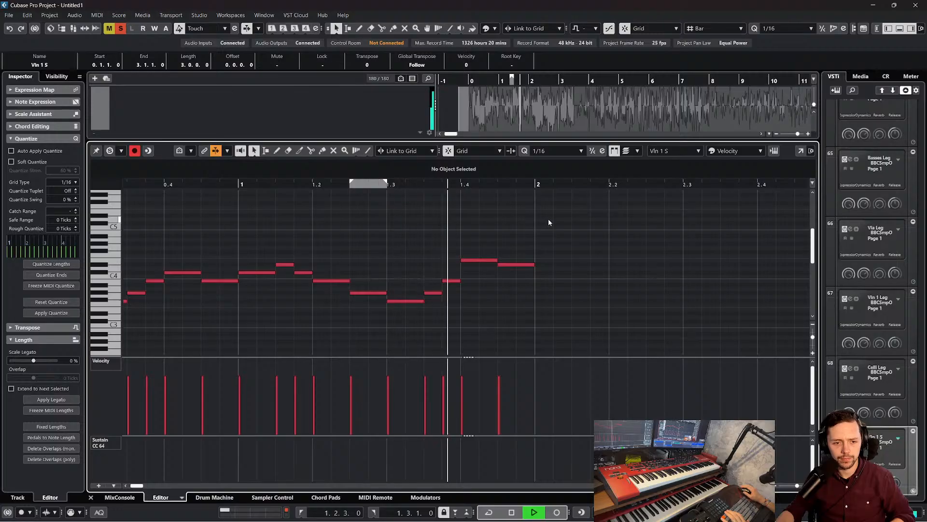
pyautogui.press('space')
# Select all notes of both phrases and duplicate them so the copy starts at bar 2
pyautogui.moveTo(503, 188); pyautogui.dragTo(504, 173)
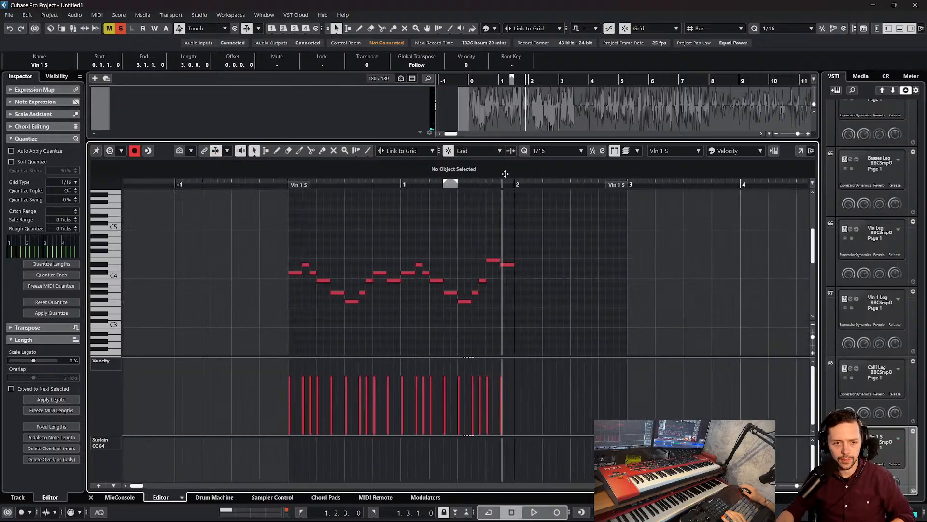
pyautogui.moveTo(528, 323); pyautogui.dragTo(401, 240)
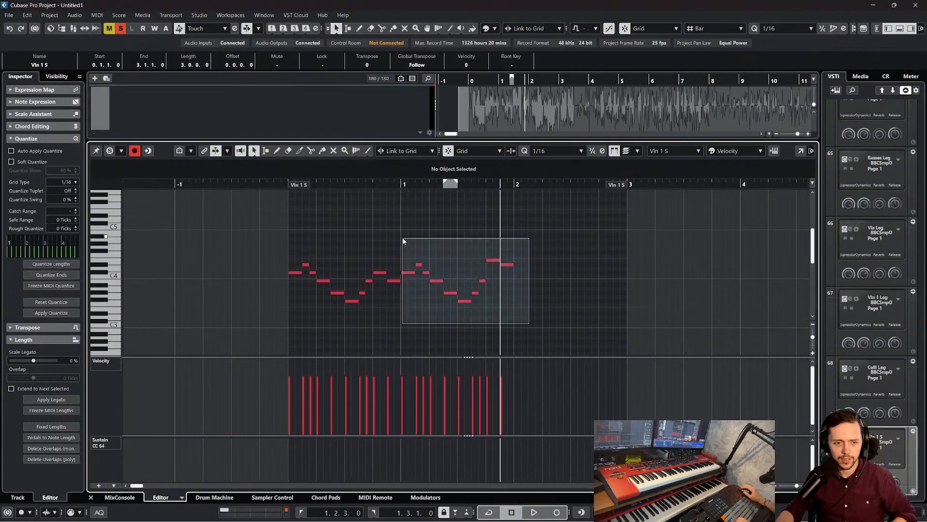
pyautogui.click(528, 218)
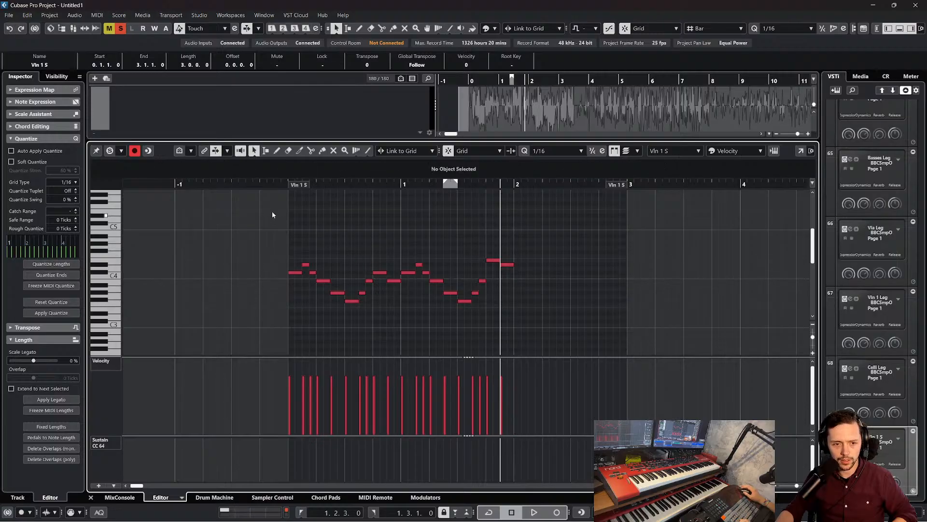
pyautogui.moveTo(272, 210); pyautogui.dragTo(556, 349)
pyautogui.hotkey('ctrl', 'd')
# Play back the duplicated phrases from about bar 2 against the reference track
pyautogui.moveTo(509, 186); pyautogui.dragTo(584, 206)
pyautogui.hscroll(-5, 570, 237)
pyautogui.press('space')
pyautogui.hscroll(1, 575, 227)
pyautogui.click(500, 215)
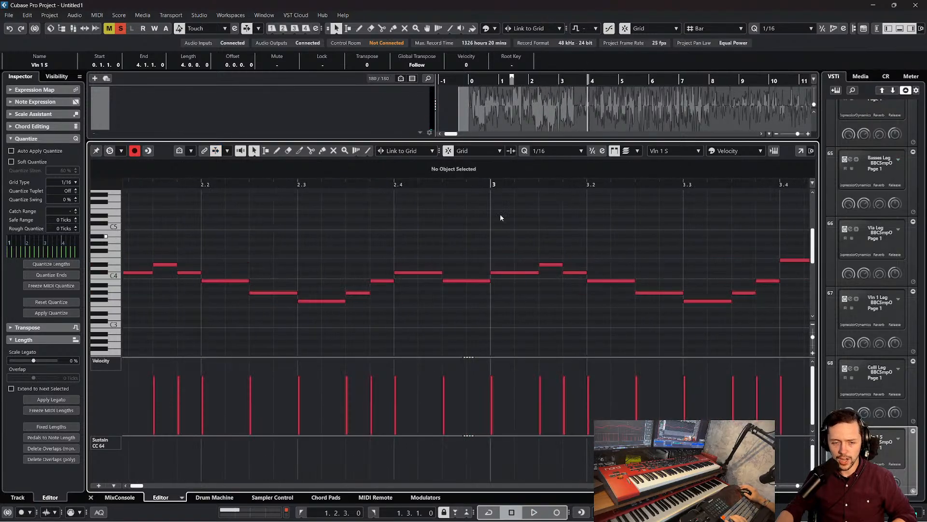
# Set both locators to 3.1.1 and delete the copied notes from bar 3 onward
pyautogui.click(486, 180)
pyautogui.press('g')
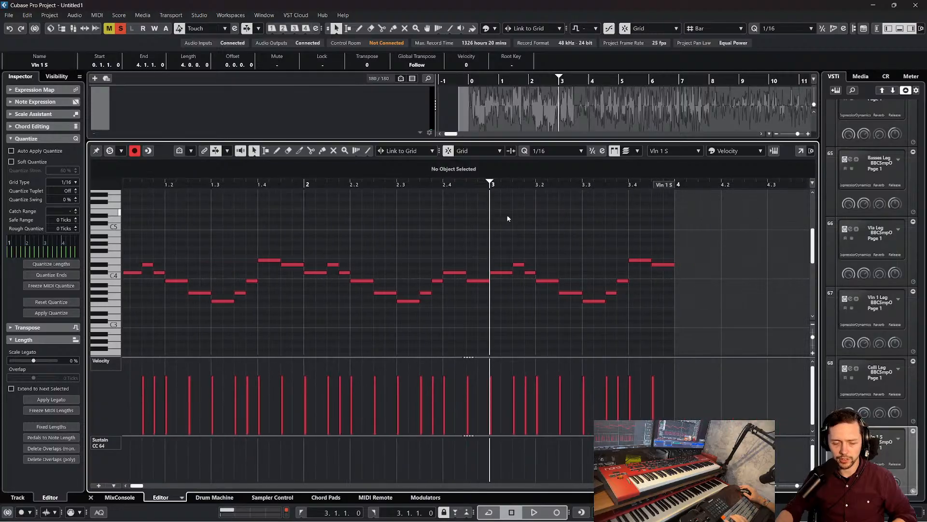
pyautogui.moveTo(498, 223); pyautogui.dragTo(665, 303)
pyautogui.press('Delete')
pyautogui.press('space')
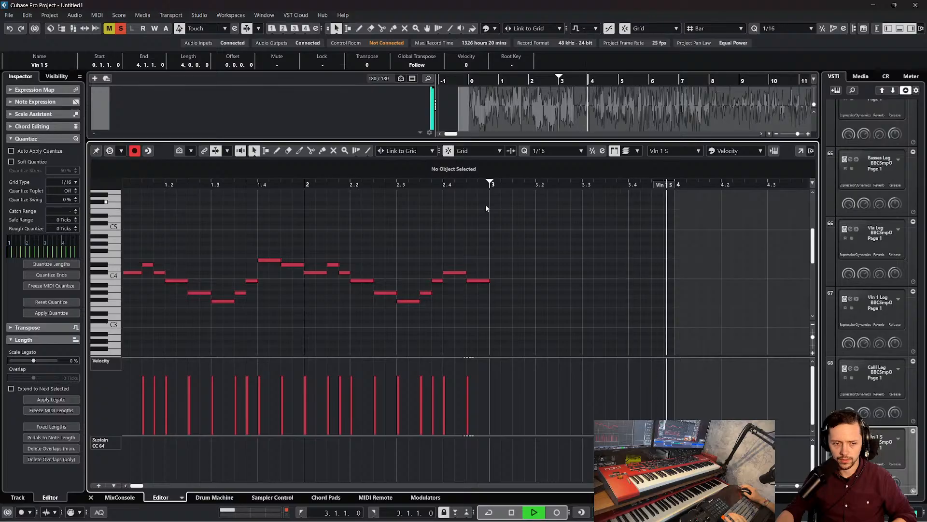
pyautogui.press('space')
# Turn off solo on Bass Leader Leg and Basses Leg, and raise the Backing Track volume to -13.2 dB
pyautogui.click(316, 127)
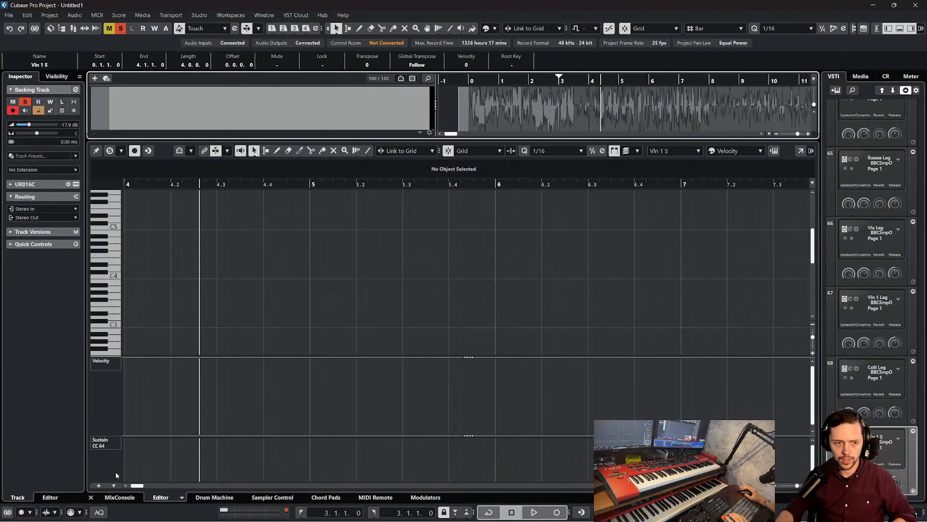
pyautogui.hotkey('ctrl', 'alt', 'b')
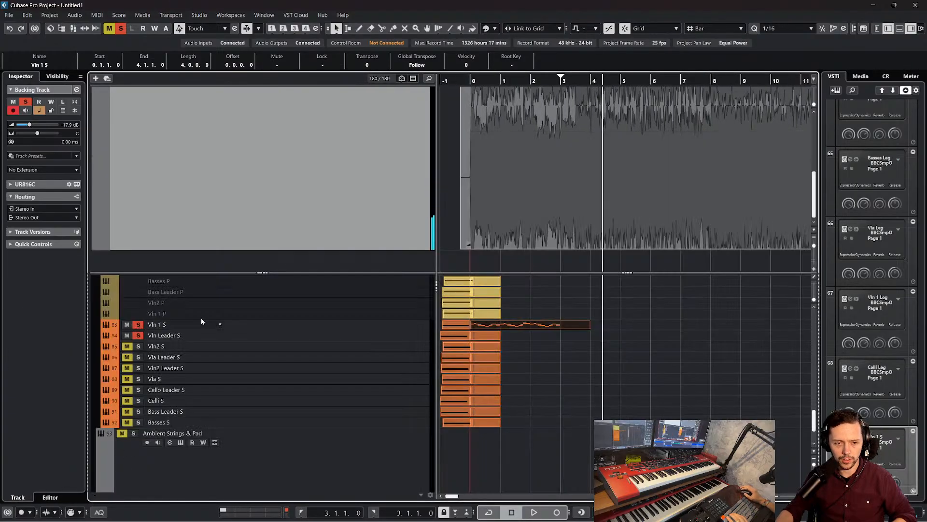
pyautogui.scroll(5, 201, 318)
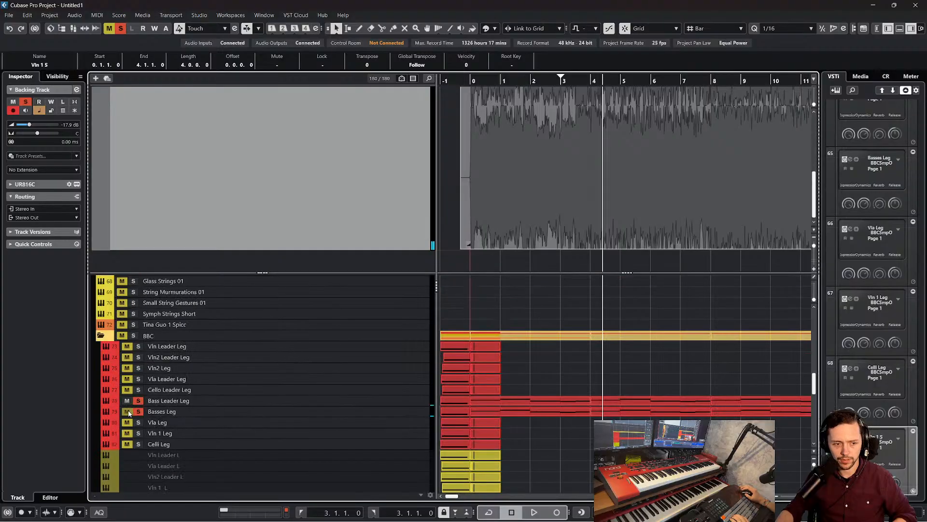
pyautogui.scroll(3, 344, 203)
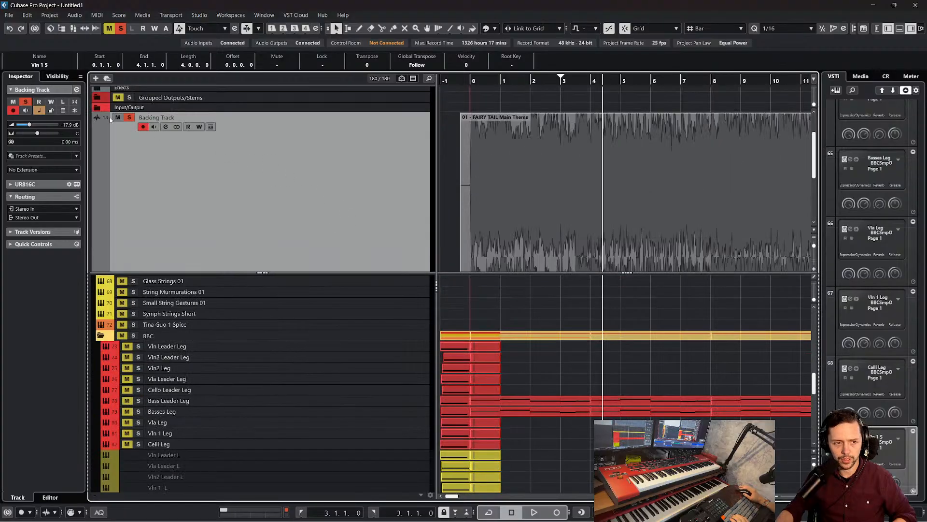
pyautogui.moveTo(34, 127); pyautogui.dragTo(60, 128)
# Play the backing track from bar 3 to hear how the violin melody continues
pyautogui.click(560, 84)
pyautogui.press('space')
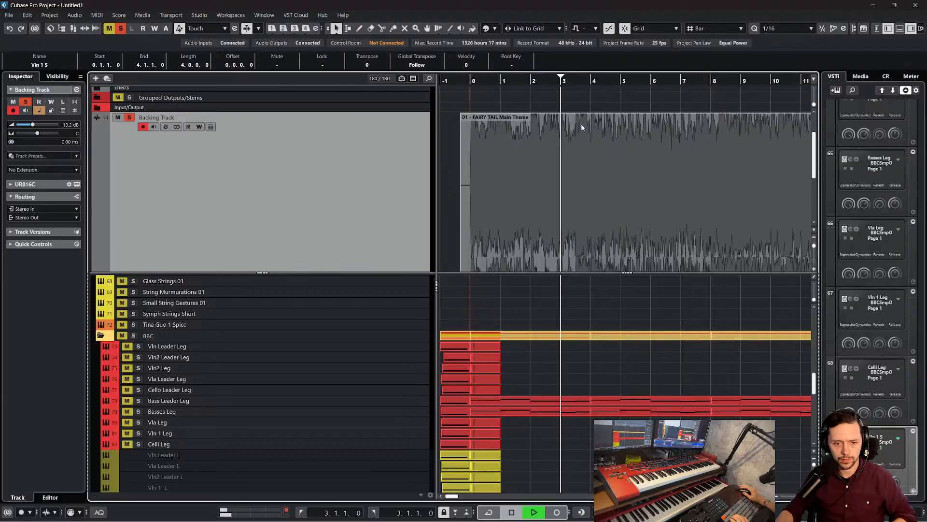
pyautogui.scroll(-3, 590, 213)
pyautogui.scroll(-5, 574, 306)
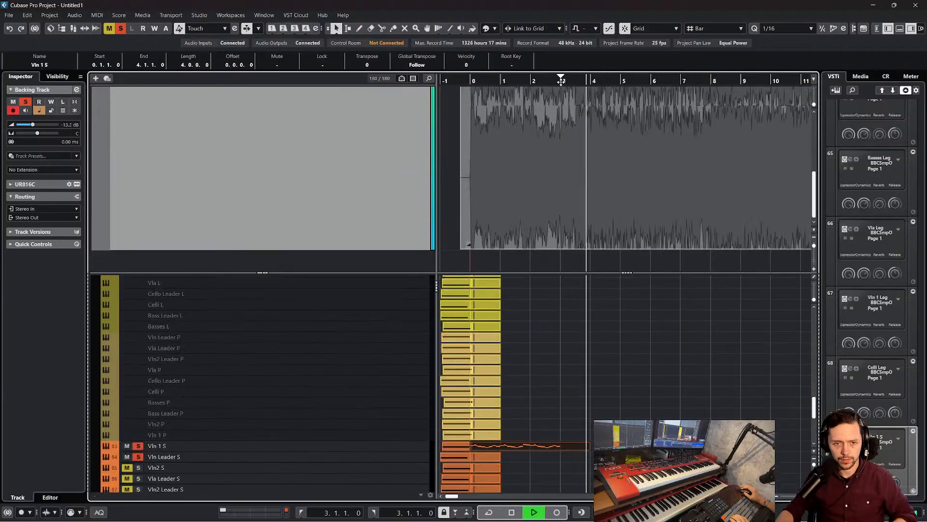
pyautogui.moveTo(544, 77); pyautogui.dragTo(543, 143)
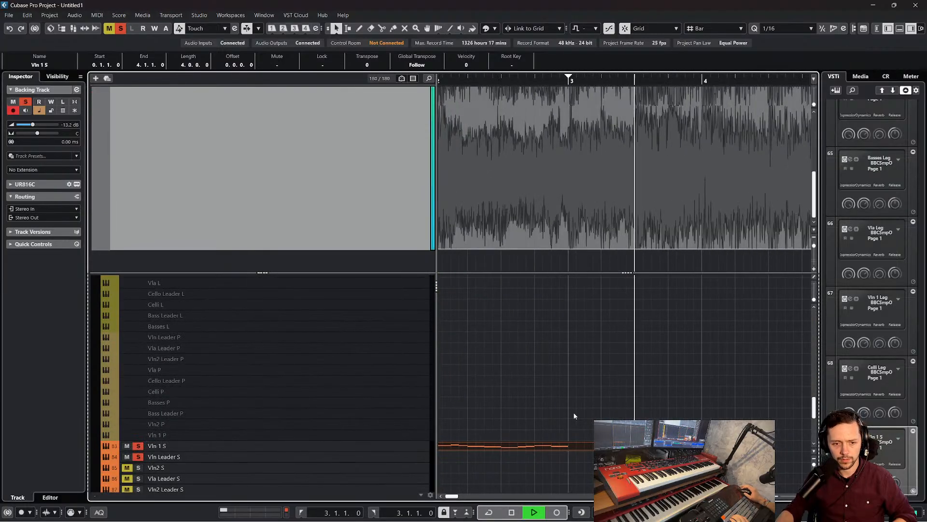
pyautogui.press('space')
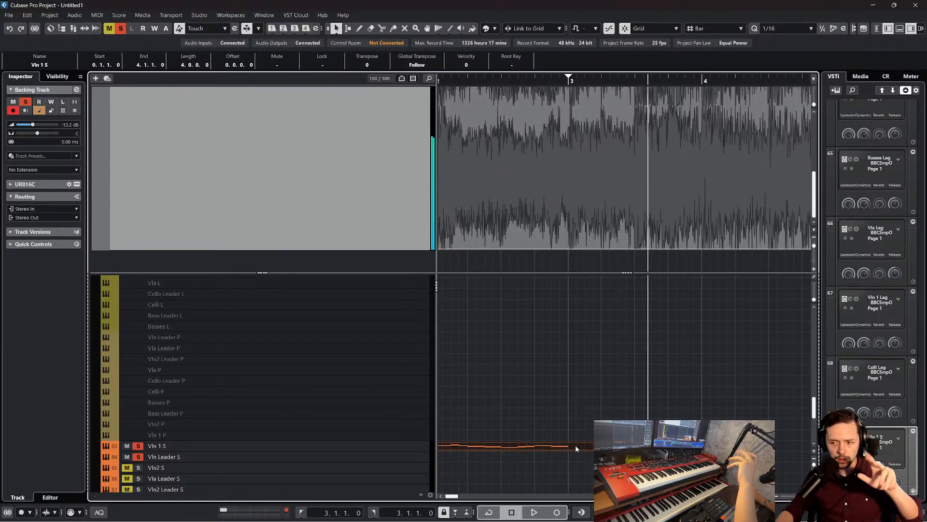
# Reopen the Vln 1 S part and add an eighth note E4 at 3.1.1
pyautogui.doubleClick(575, 445)
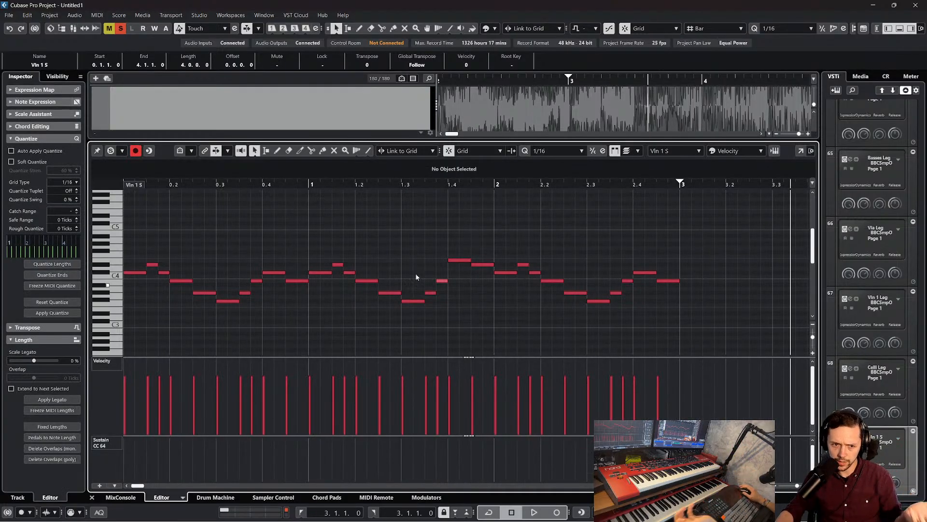
pyautogui.moveTo(445, 241); pyautogui.dragTo(555, 289)
pyautogui.click(623, 256)
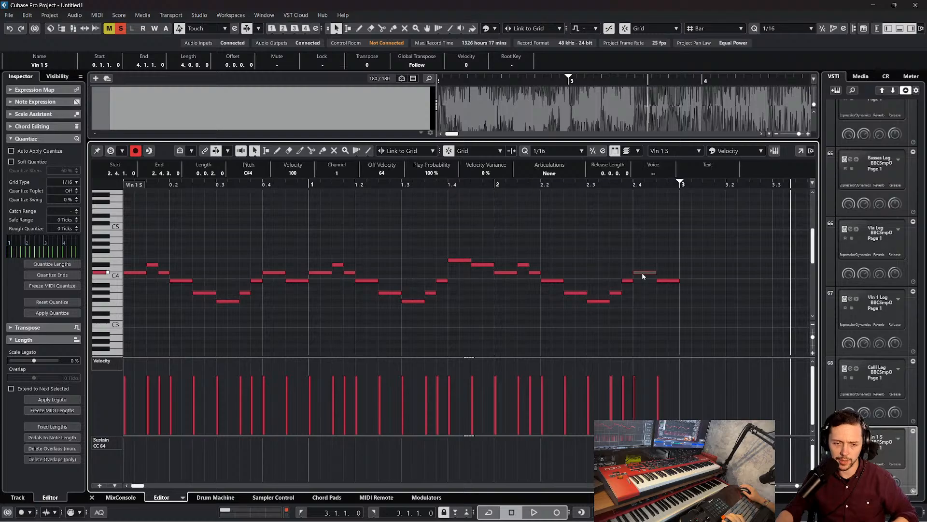
pyautogui.doubleClick(685, 257)
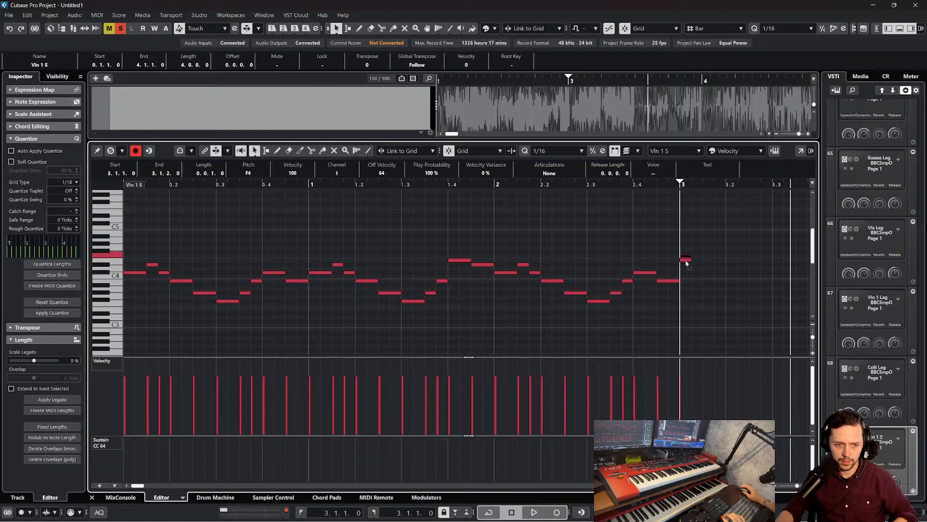
pyautogui.moveTo(688, 266); pyautogui.dragTo(702, 261)
# Play back the end of bar 2 into the new E4 at 3.1.1
pyautogui.moveTo(644, 184); pyautogui.dragTo(583, 186)
pyautogui.press('space')
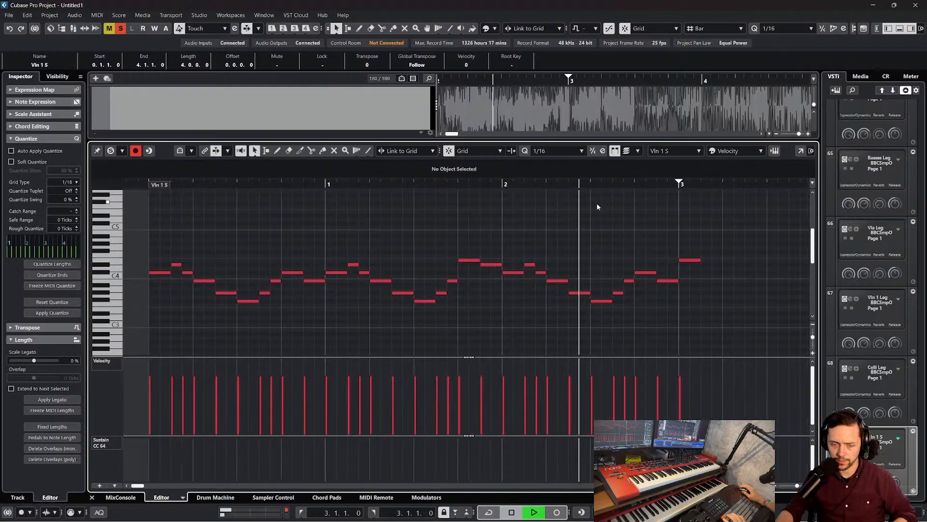
pyautogui.press('space')
# Follow the E4 with sixteenth notes D#4 at 3.1.3 and C#4 at 3.1.4, and play back from bar 3
pyautogui.click(698, 260)
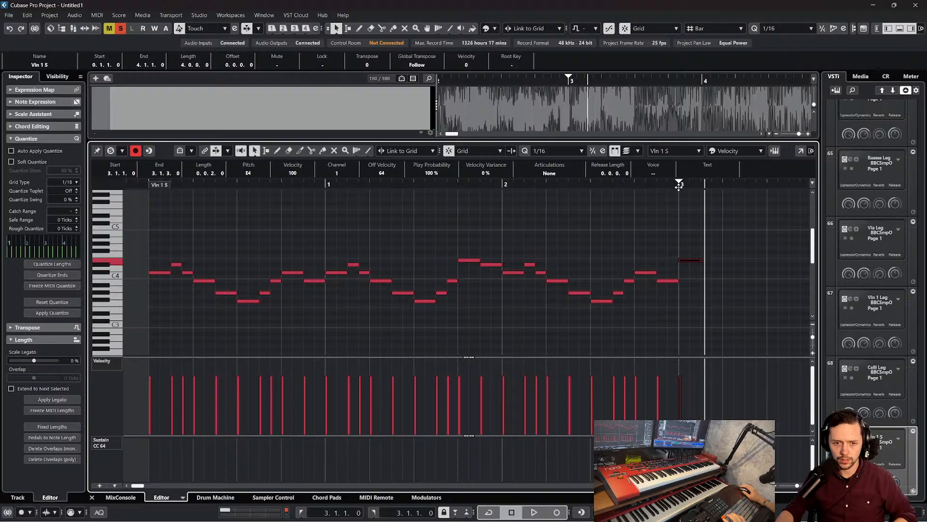
pyautogui.moveTo(679, 186); pyautogui.dragTo(685, 248)
pyautogui.keyDown('alt'); pyautogui.click(724, 269); pyautogui.keyUp('alt')
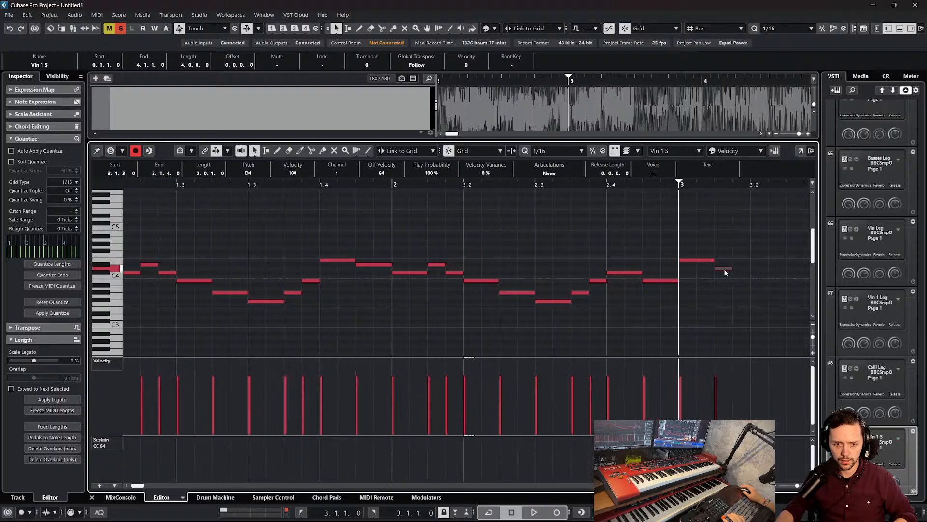
pyautogui.keyDown('alt'); pyautogui.click(738, 277); pyautogui.keyUp('alt')
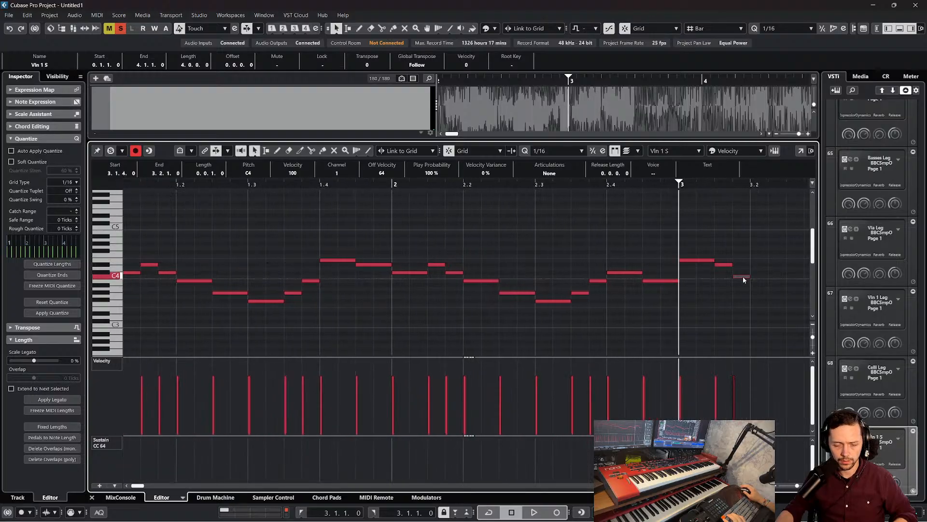
pyautogui.press('space')
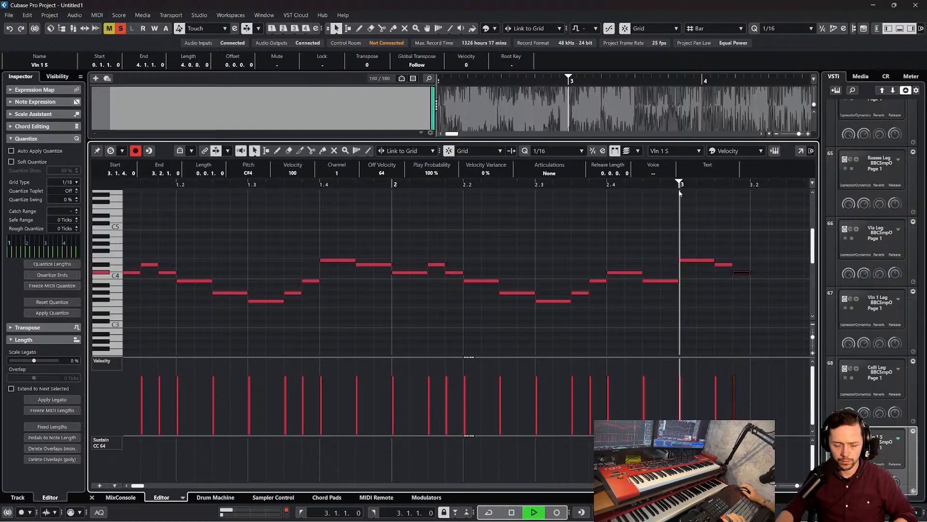
pyautogui.press('space')
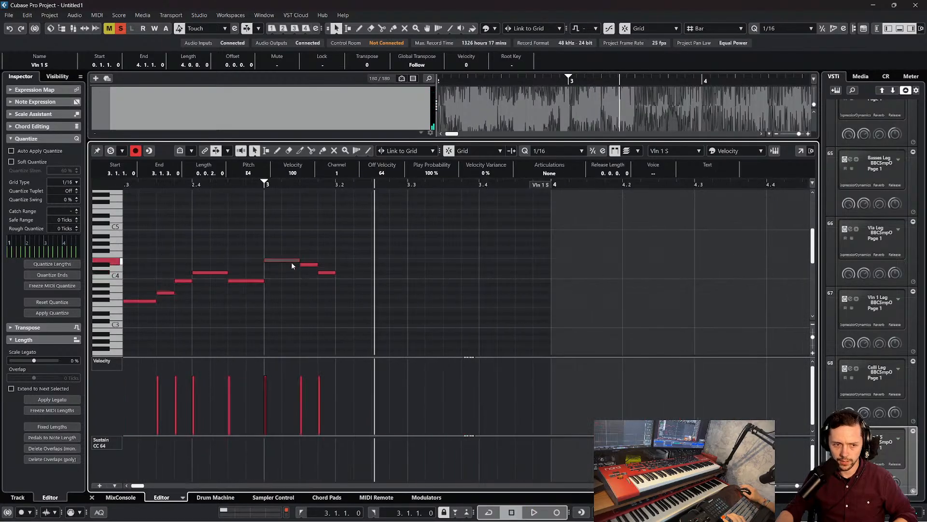
# Add sixteenth notes D#4 at 3.2.1, C#4 at 3.2.2 and B3 at 3.2.3, and play back from bar 3
pyautogui.keyDown('alt'); pyautogui.click(344, 264); pyautogui.keyUp('alt')
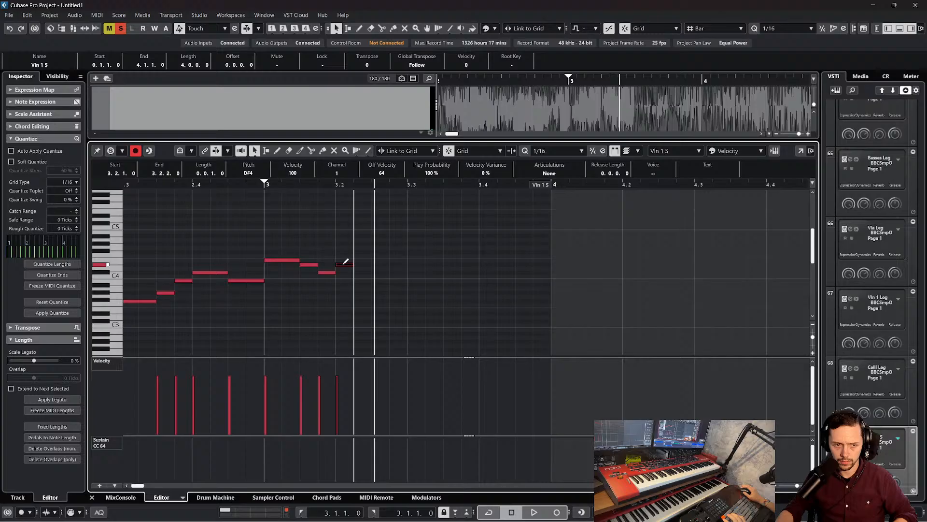
pyautogui.keyDown('alt'); pyautogui.click(372, 274); pyautogui.keyUp('alt')
pyautogui.keyDown('alt'); pyautogui.click(387, 283); pyautogui.keyUp('alt')
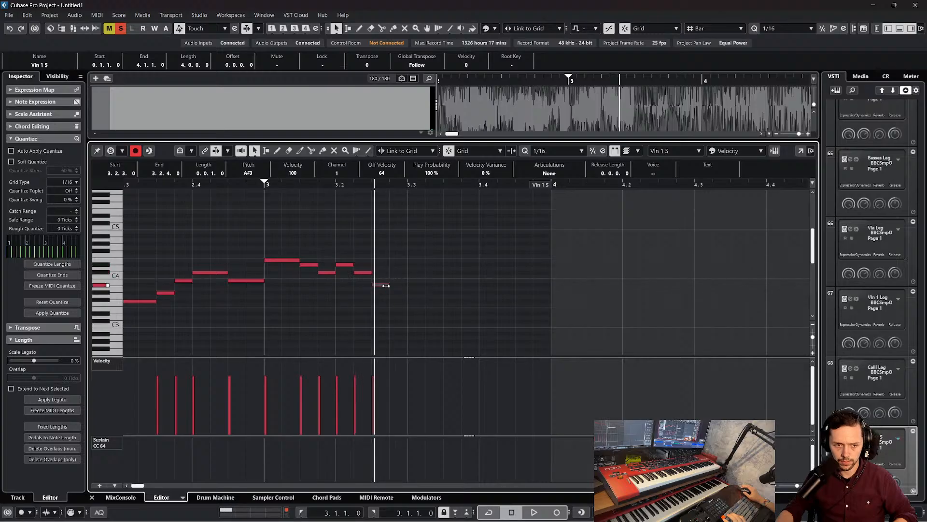
pyautogui.moveTo(384, 284); pyautogui.dragTo(382, 281)
pyautogui.click(265, 184)
pyautogui.press('space')
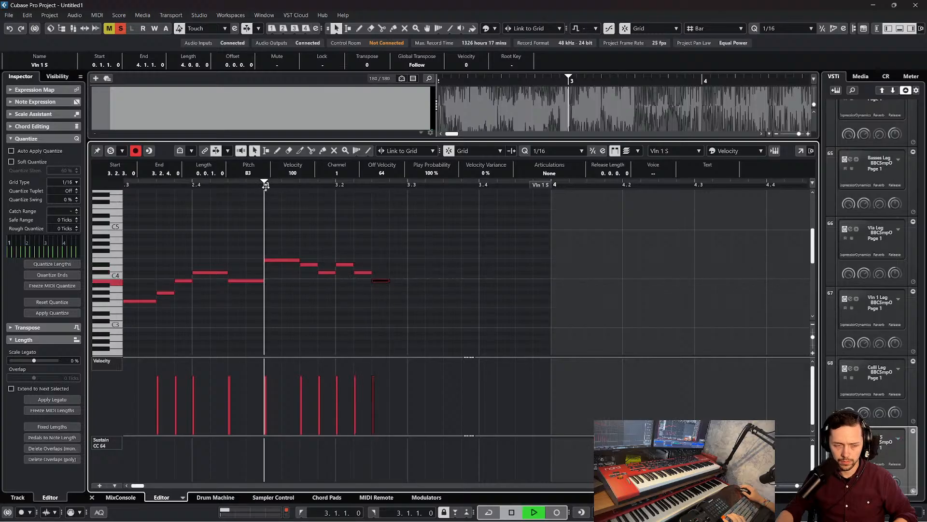
pyautogui.press('space')
# Move the last two notes a sixteenth later, C#4 to 3.2.3 and B3 to 3.2.4, and replay from bar 3
pyautogui.keyDown('shift'); pyautogui.click(363, 272); pyautogui.keyUp('shift')
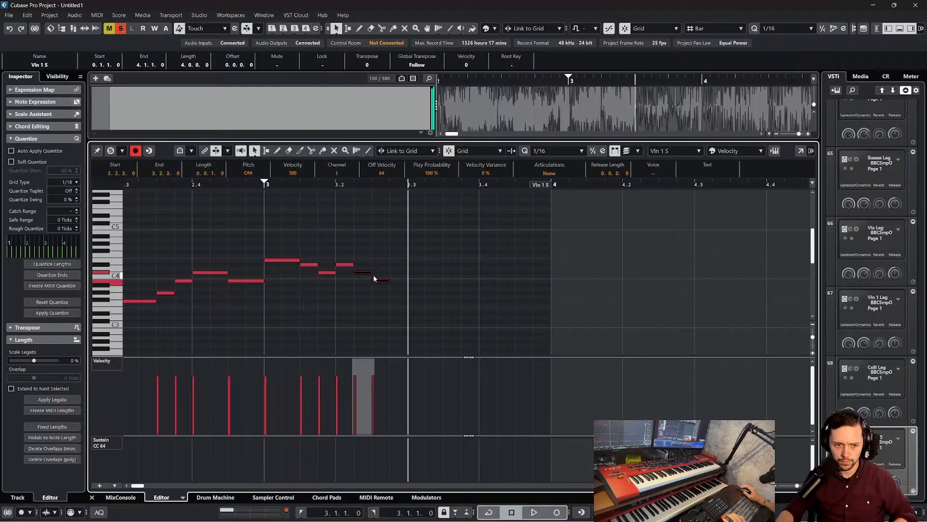
pyautogui.moveTo(363, 274); pyautogui.dragTo(377, 275)
pyautogui.click(265, 189)
pyautogui.press('space')
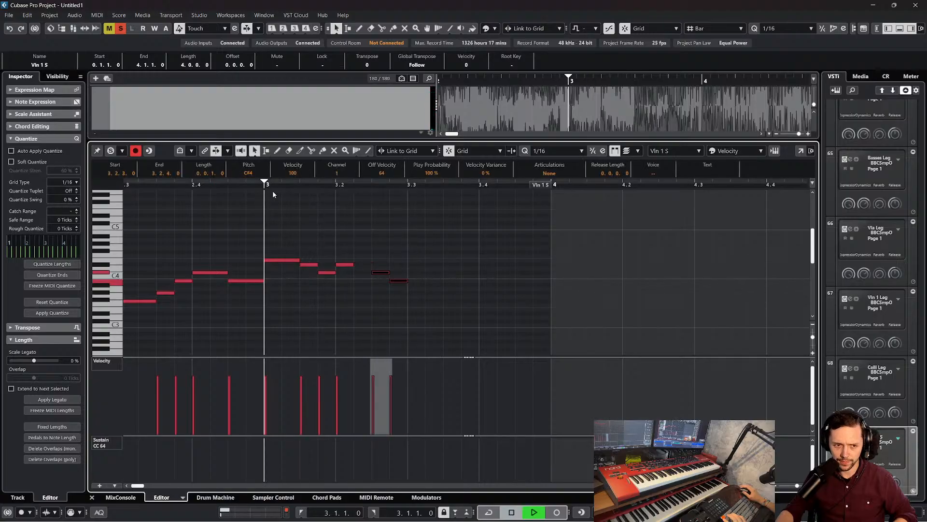
pyautogui.press('space')
# Lengthen the D#4 at 3.2.1 to an eighth note, and audition the bar 3 notes against the reference
pyautogui.moveTo(352, 264); pyautogui.dragTo(371, 265)
pyautogui.click(297, 260)
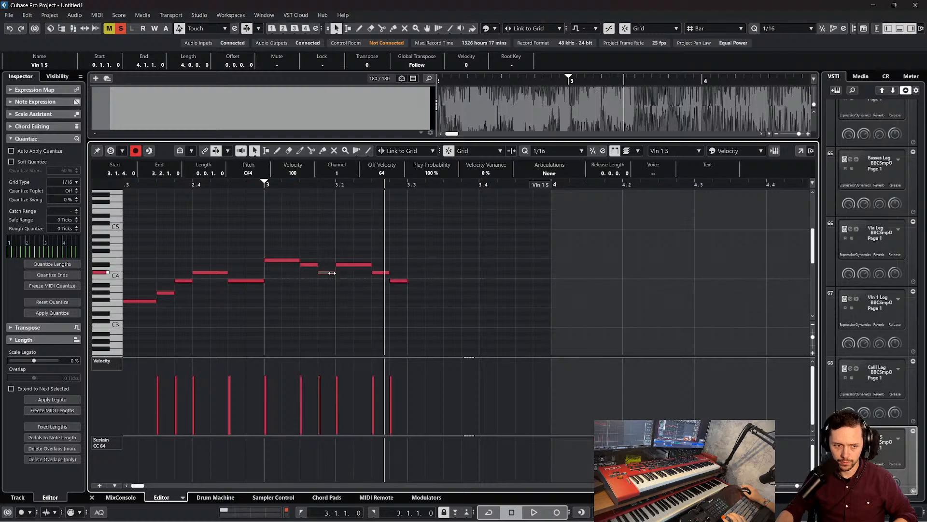
pyautogui.click(358, 264)
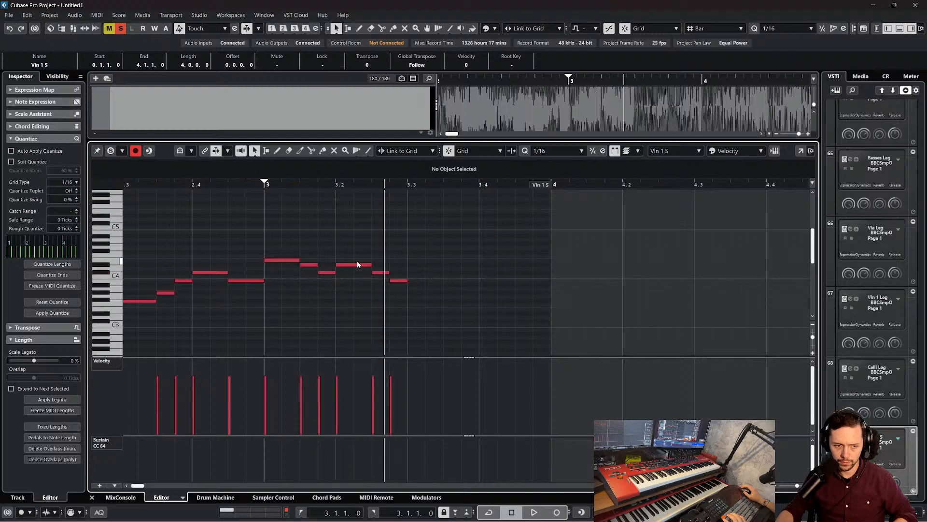
pyautogui.click(396, 281)
pyautogui.press('space')
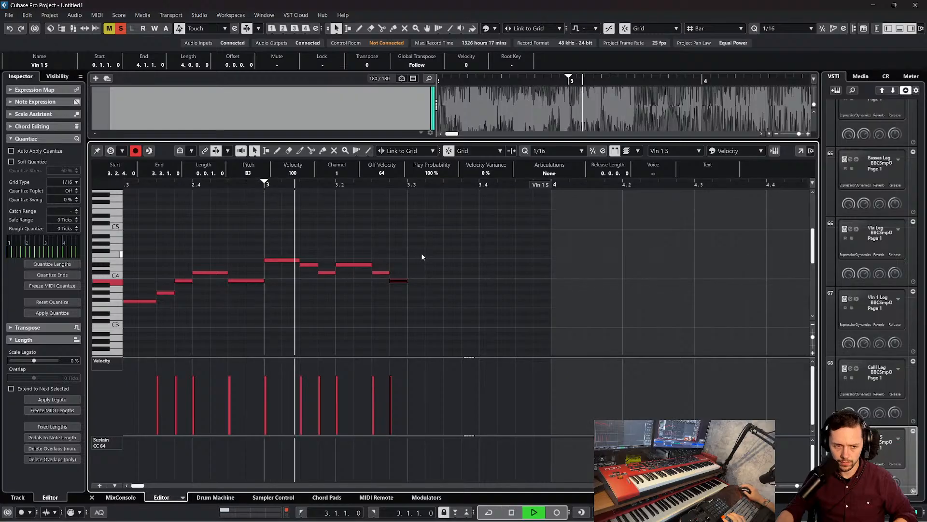
# Add a sixteenth note G#3 at 3.3.1 on Vln 1 S
pyautogui.keyDown('alt'); pyautogui.click(416, 297); pyautogui.keyUp('alt')
pyautogui.moveTo(418, 297); pyautogui.dragTo(418, 296)
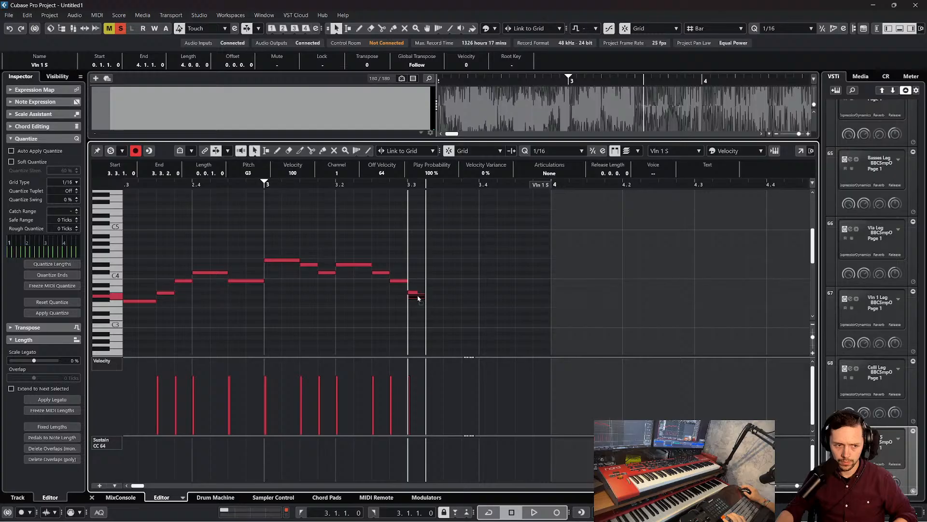
pyautogui.keyDown('alt'); pyautogui.click(439, 284); pyautogui.keyUp('alt')
pyautogui.click(432, 272)
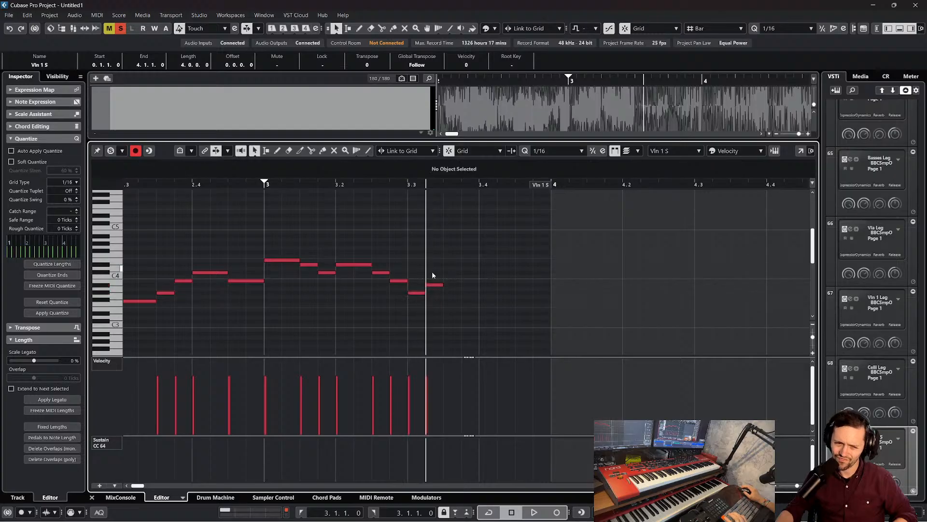
pyautogui.click(434, 284)
pyautogui.press('Delete')
# Play back bar 3, then add sixteenth notes A#3 at 3.3.2 and C#4 at 3.3.3
pyautogui.hscroll(-4, 407, 247)
pyautogui.press('space')
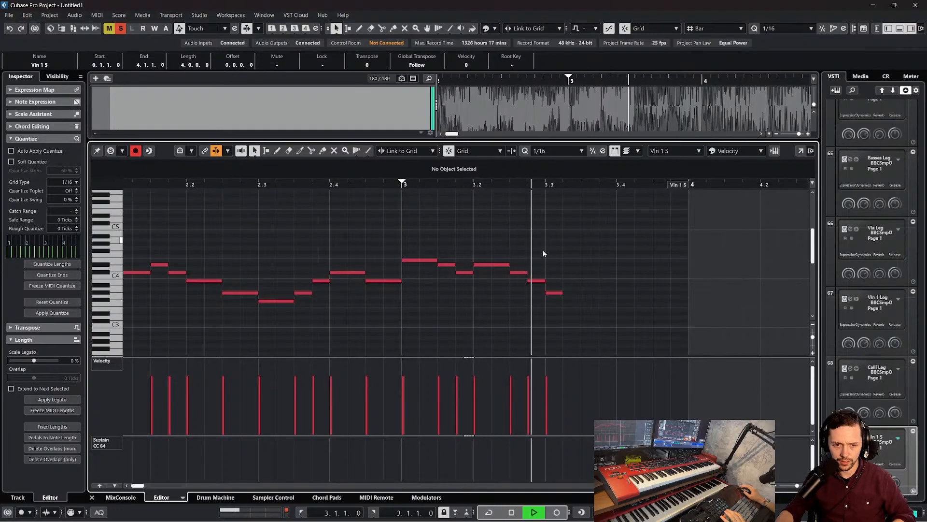
pyautogui.press('space')
pyautogui.click(555, 293)
pyautogui.keyDown('alt'); pyautogui.click(574, 289); pyautogui.keyUp('alt')
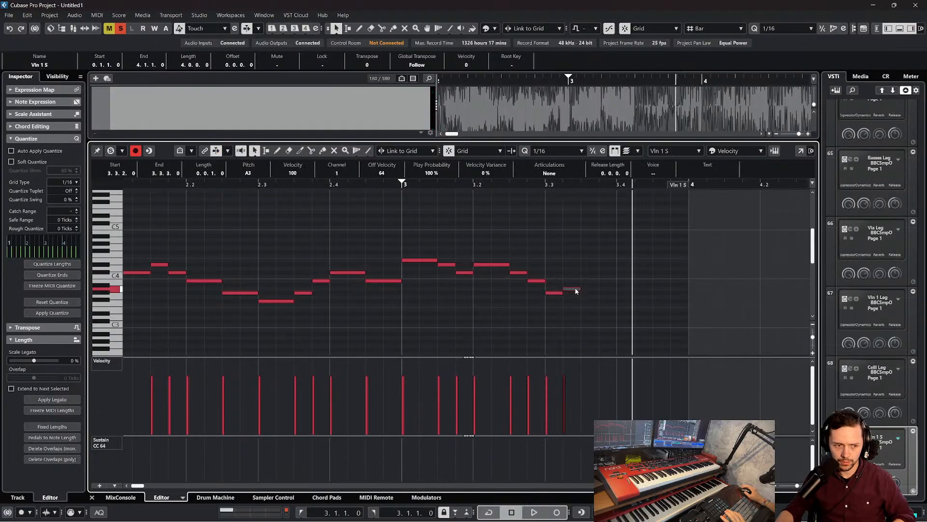
pyautogui.moveTo(575, 288); pyautogui.dragTo(578, 285)
pyautogui.keyDown('alt'); pyautogui.click(593, 275); pyautogui.keyUp('alt')
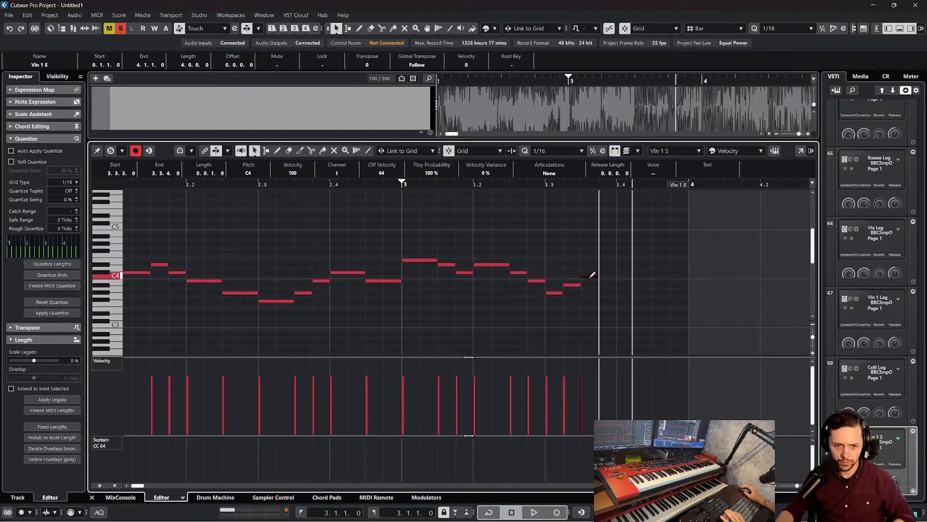
pyautogui.moveTo(590, 279); pyautogui.dragTo(594, 274)
# Replay the melody across bar 3 several times with cycle playback off to check the newly added notes
pyautogui.moveTo(461, 181); pyautogui.dragTo(365, 182)
pyautogui.press('space')
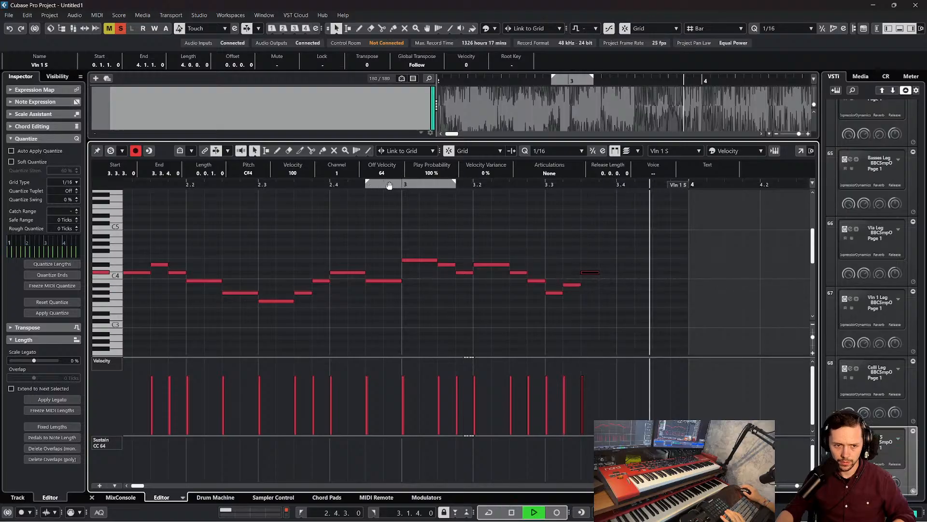
pyautogui.press('space')
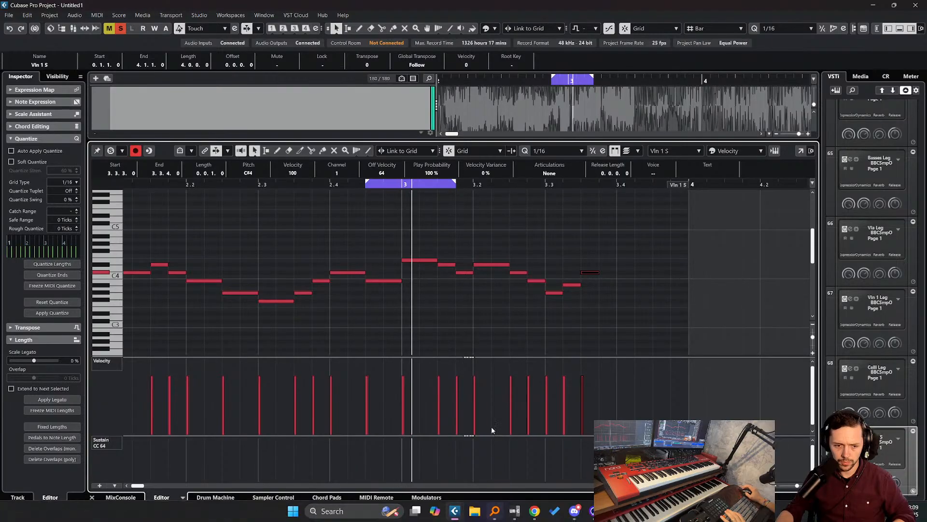
pyautogui.click(491, 512)
pyautogui.click(465, 338)
pyautogui.press('space')
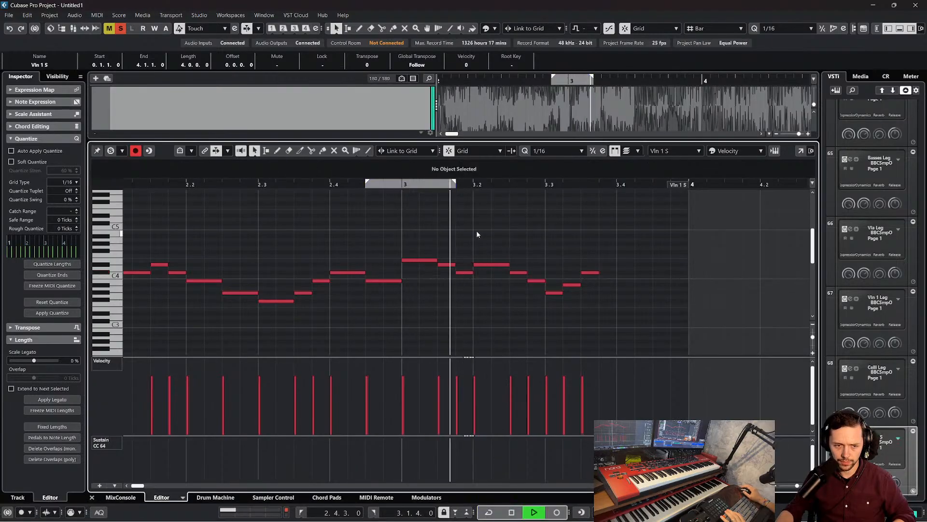
pyautogui.press('space')
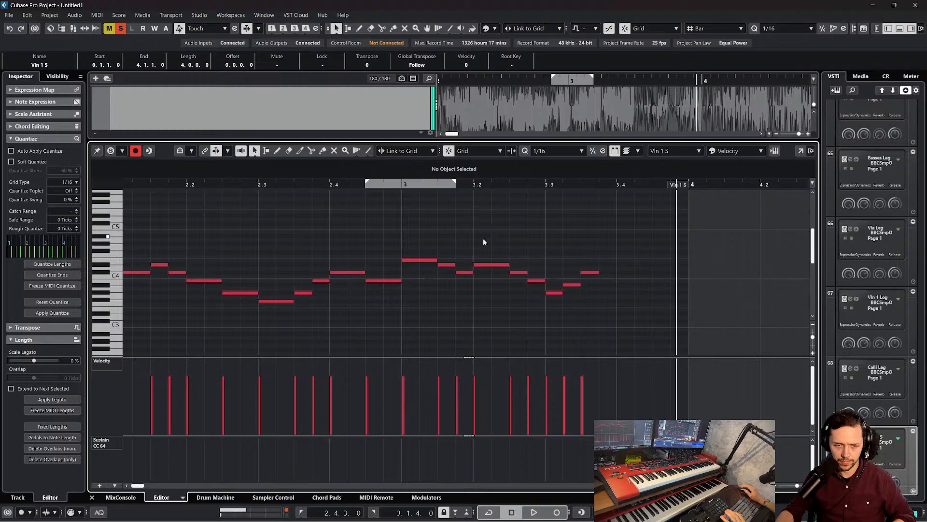
pyautogui.hscroll(-4, 485, 240)
pyautogui.moveTo(472, 185); pyautogui.dragTo(441, 190)
pyautogui.hscroll(2, 447, 213)
pyautogui.press('space')
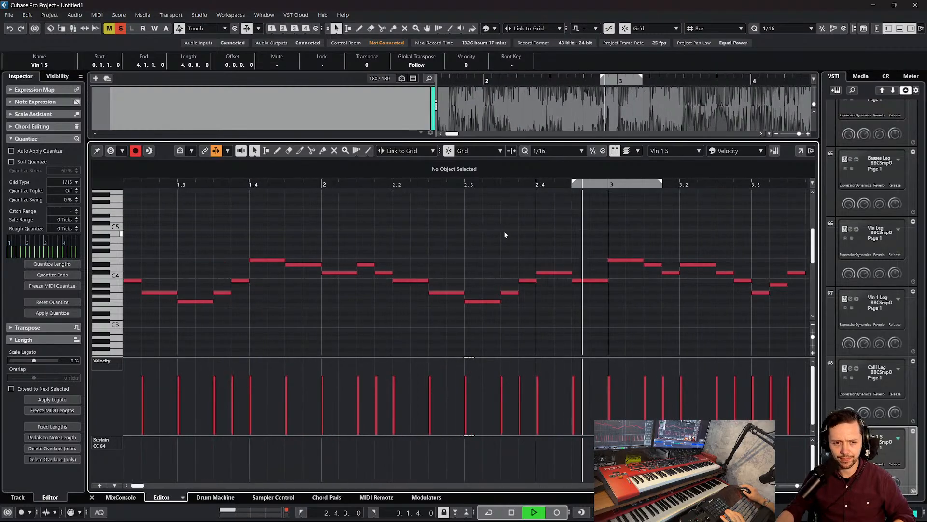
pyautogui.hscroll(2, 505, 235)
pyautogui.hscroll(2, 505, 235)
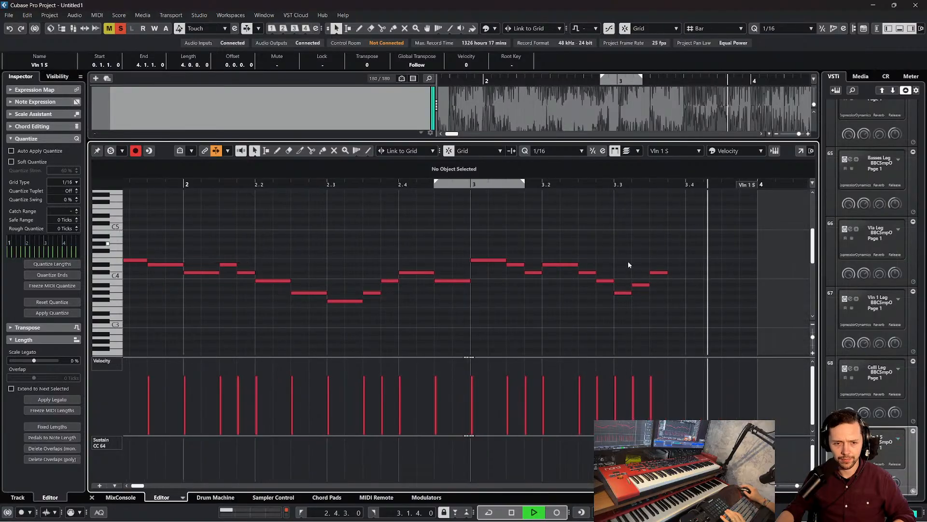
pyautogui.press('space')
# Audition the bar 3 notes one by one and raise the sixteenth note at 3.3.2 to B3
pyautogui.click(574, 265)
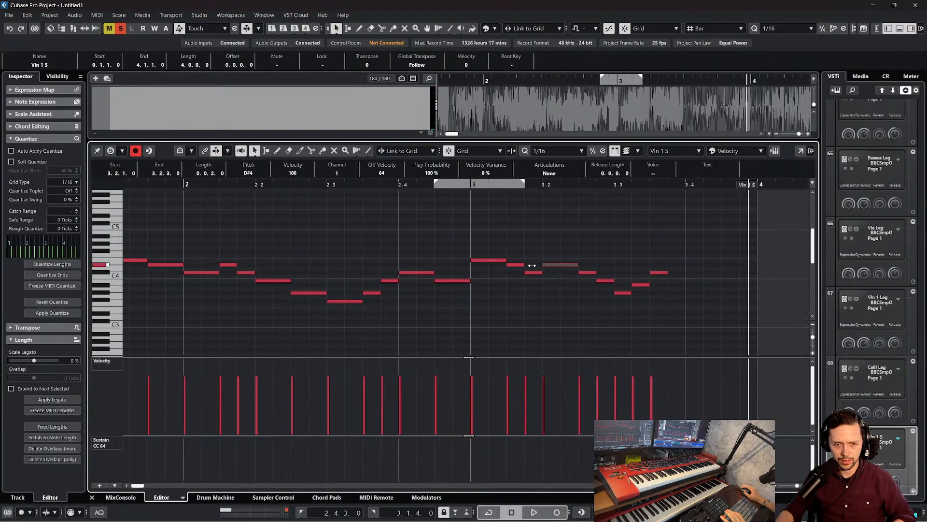
pyautogui.click(533, 273)
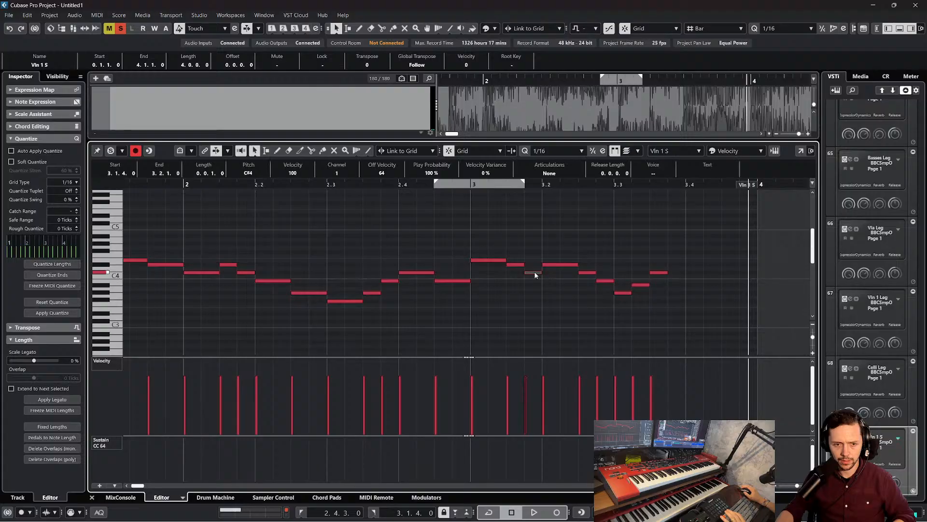
pyautogui.click(588, 274)
pyautogui.click(604, 281)
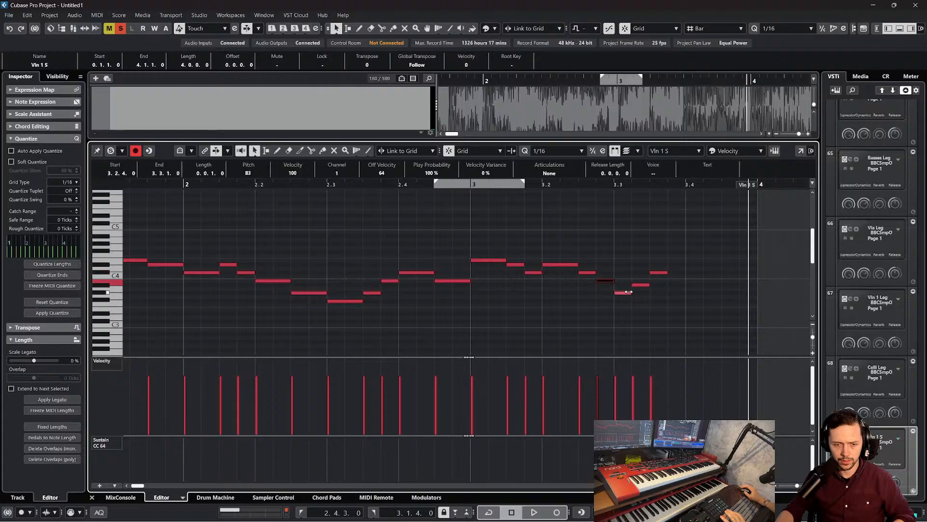
pyautogui.click(622, 294)
pyautogui.click(641, 285)
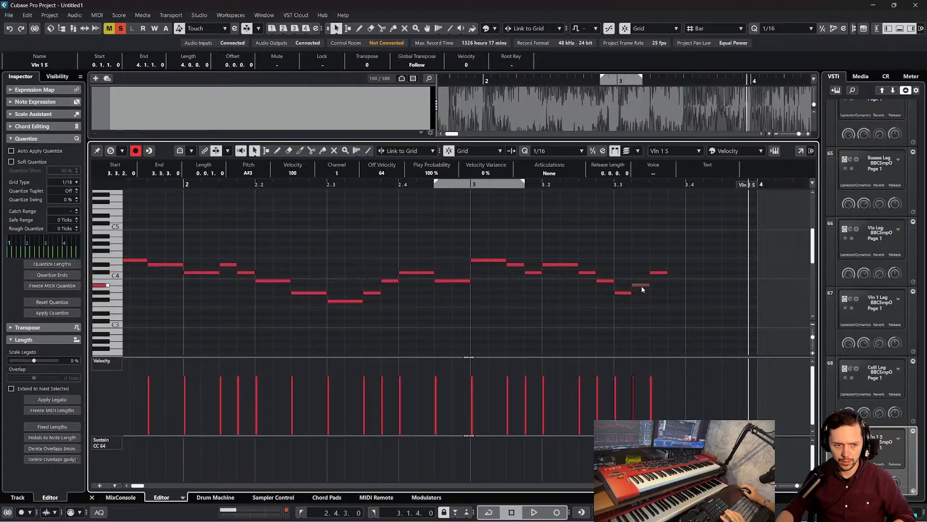
pyautogui.moveTo(641, 286); pyautogui.dragTo(641, 282)
pyautogui.click(659, 273)
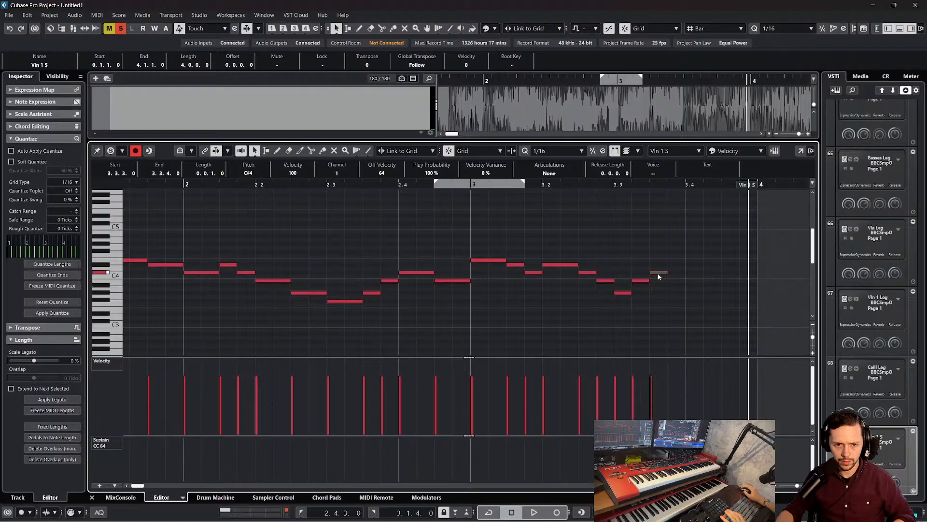
# Add sixteenth notes E4 at 3.3.4 and D#4 at 3.4.2, and play back from bar 3
pyautogui.keyDown('alt'); pyautogui.click(681, 262); pyautogui.keyUp('alt')
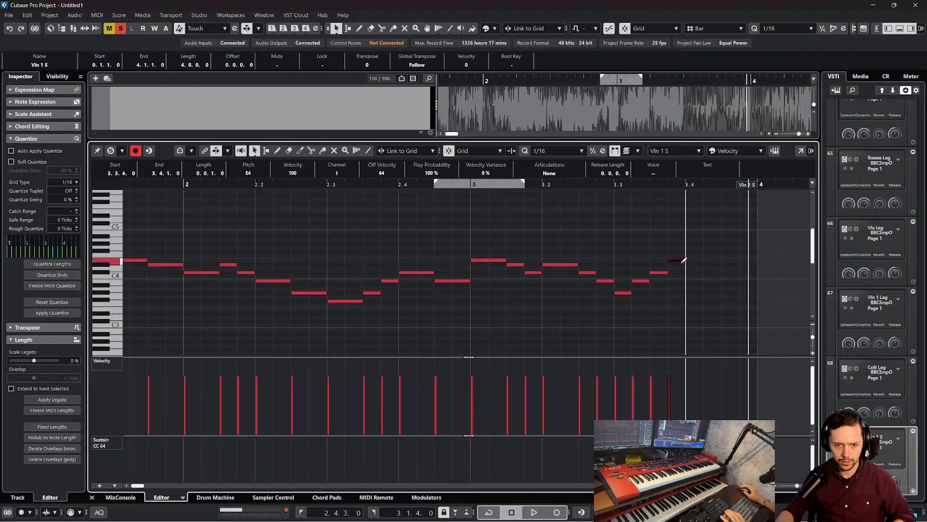
pyautogui.keyDown('alt'); pyautogui.click(697, 264); pyautogui.keyUp('alt')
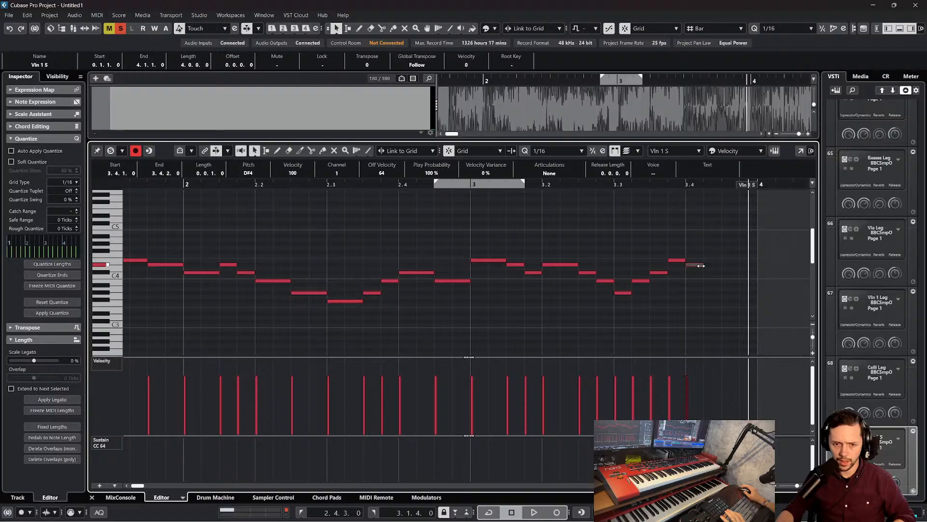
pyautogui.moveTo(696, 265); pyautogui.dragTo(714, 263)
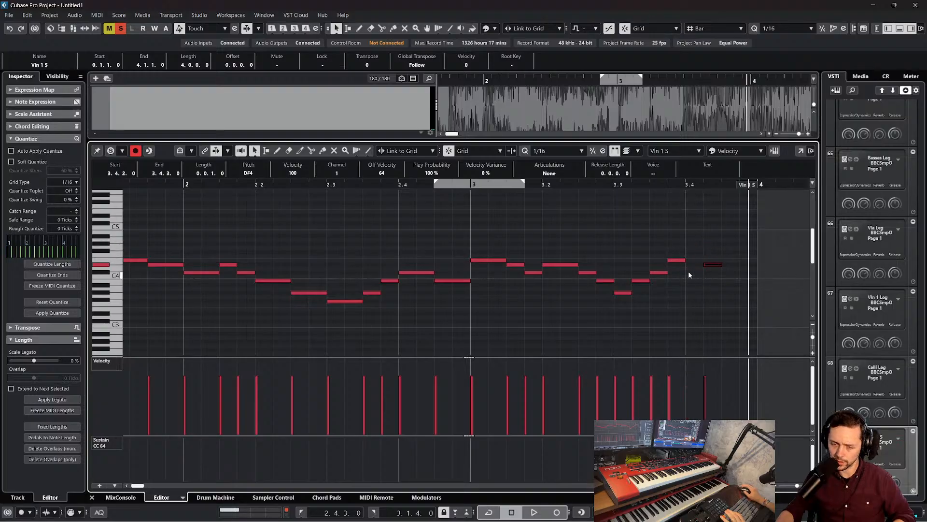
pyautogui.moveTo(473, 186); pyautogui.dragTo(413, 183)
pyautogui.press('space')
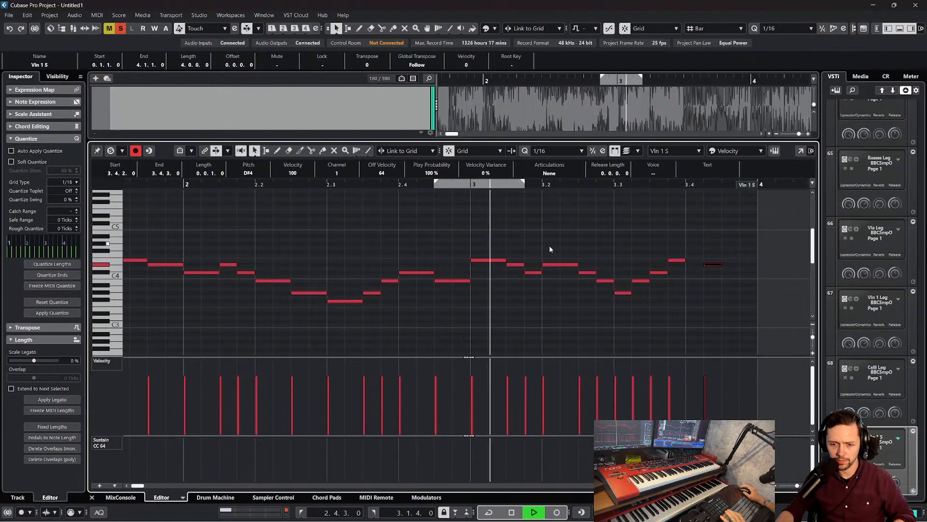
pyautogui.press('space')
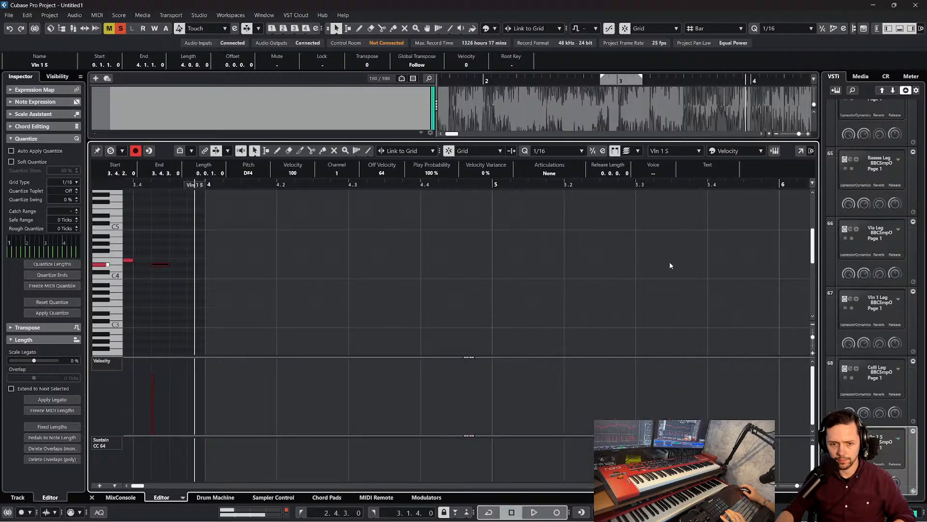
# Make the last three notes eighths, with C#4 at 3.3.3, E4 at 3.4.1 and D#4 at 3.4.3, and replay bar 3
pyautogui.hscroll(-5, 452, 261)
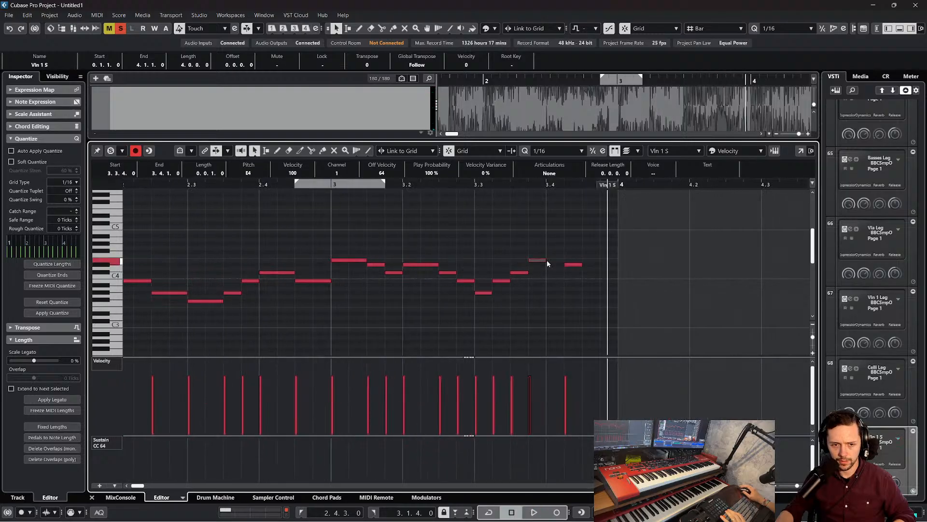
pyautogui.moveTo(547, 262); pyautogui.dragTo(527, 242)
pyautogui.moveTo(528, 273); pyautogui.dragTo(546, 272)
pyautogui.click(493, 232)
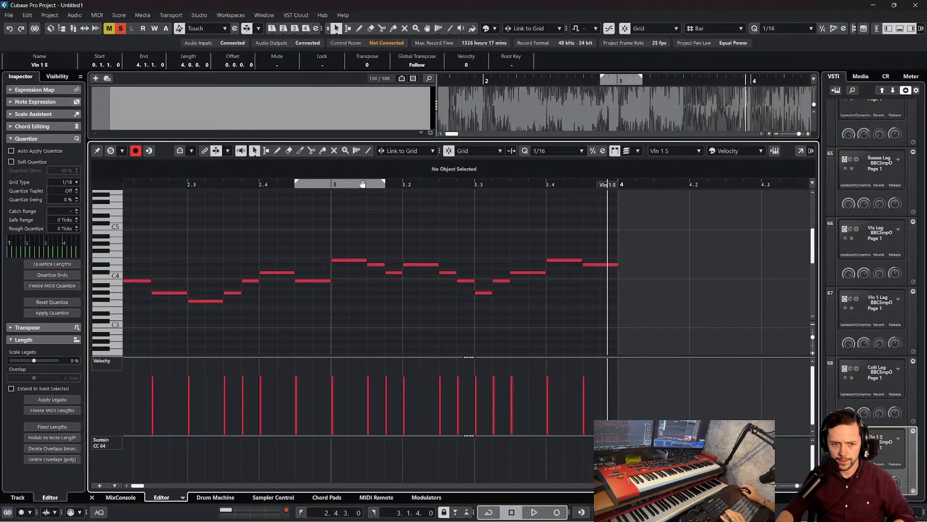
pyautogui.moveTo(357, 186); pyautogui.dragTo(313, 186)
pyautogui.press('space')
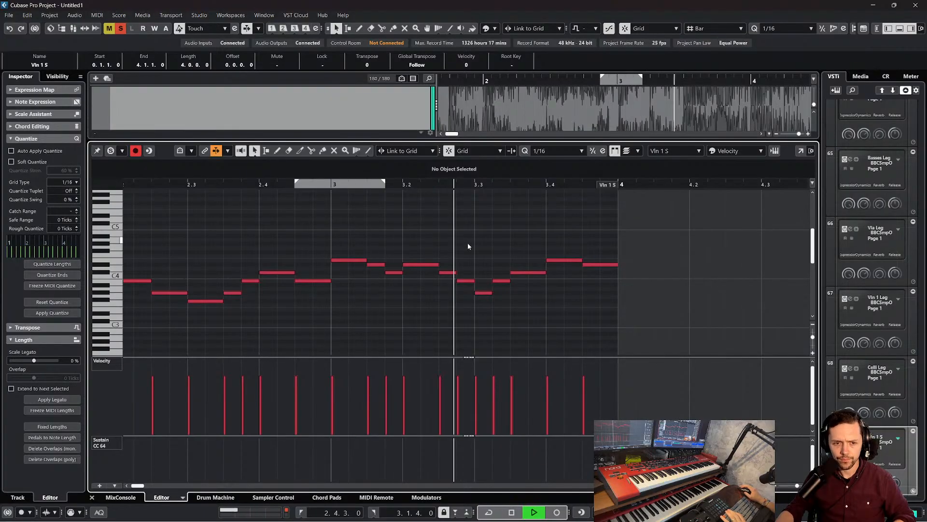
pyautogui.press('space')
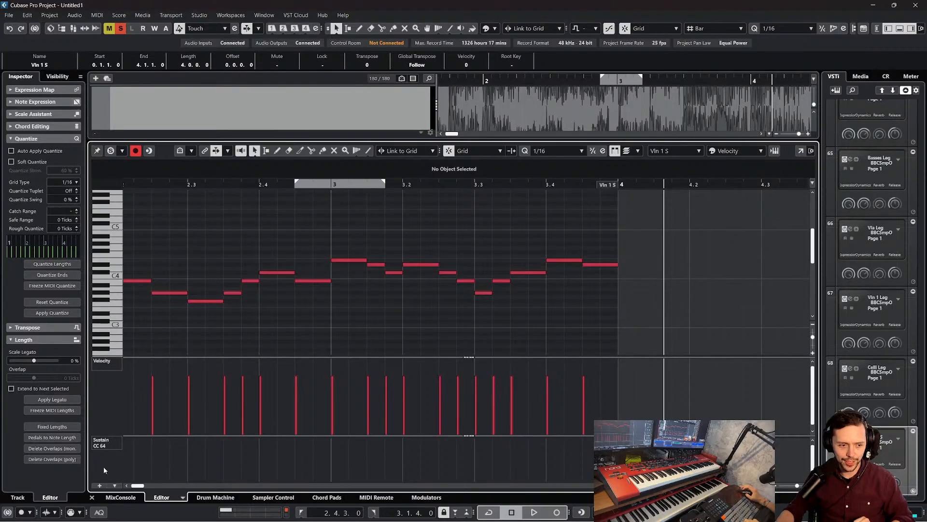
# Close the key editor and review the BBC legato and short string tracks in the arrangement
pyautogui.click(93, 497)
pyautogui.scroll(-3, 492, 324)
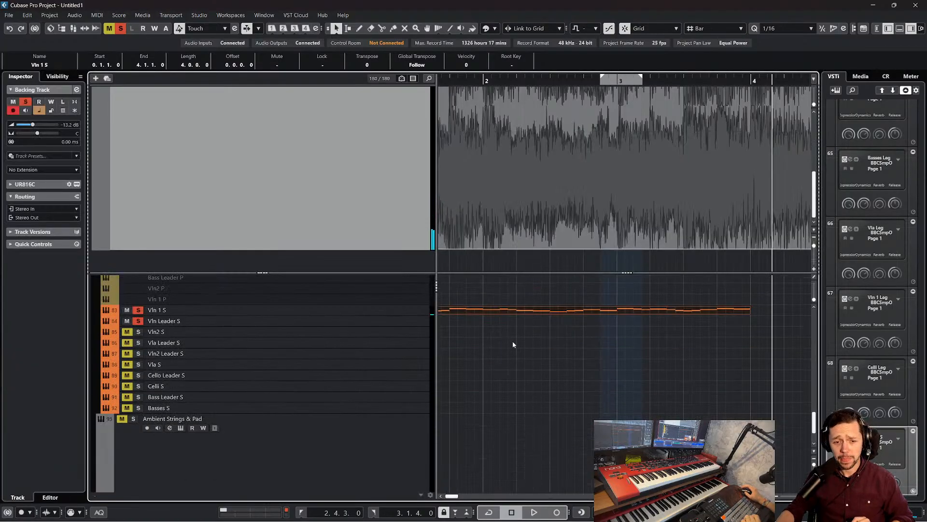
pyautogui.click(513, 343)
pyautogui.scroll(7, 558, 370)
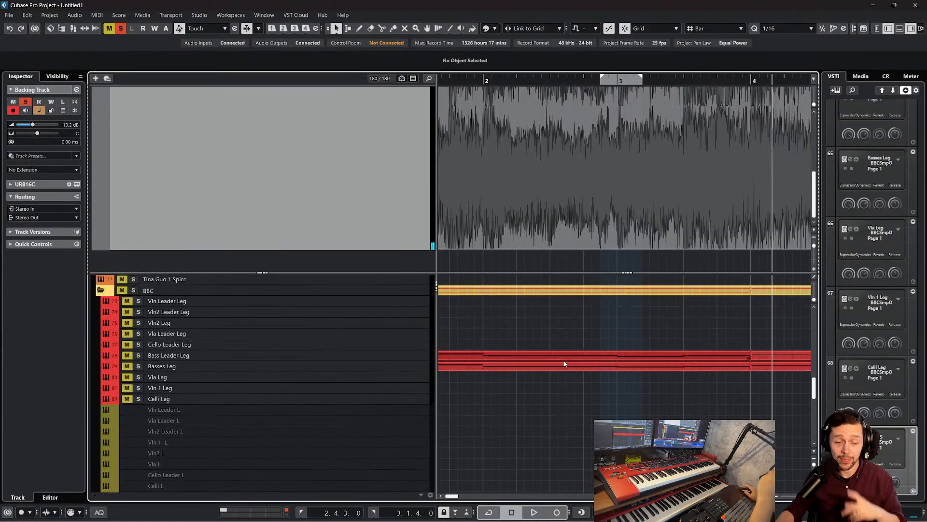
pyautogui.hscroll(-5, 560, 370)
pyautogui.scroll(-2, 569, 376)
pyautogui.hscroll(2, 603, 381)
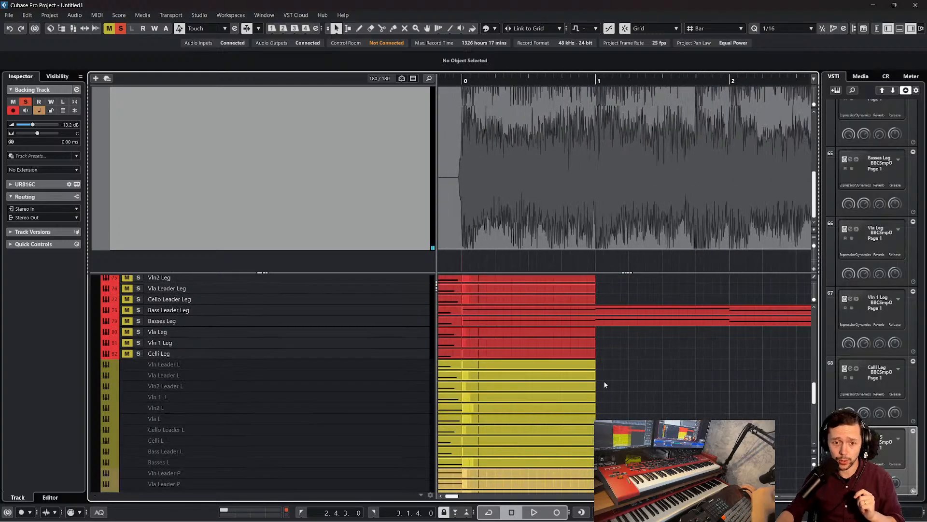
pyautogui.hscroll(-1, 604, 380)
pyautogui.scroll(-10, 604, 381)
pyautogui.scroll(-2, 690, 337)
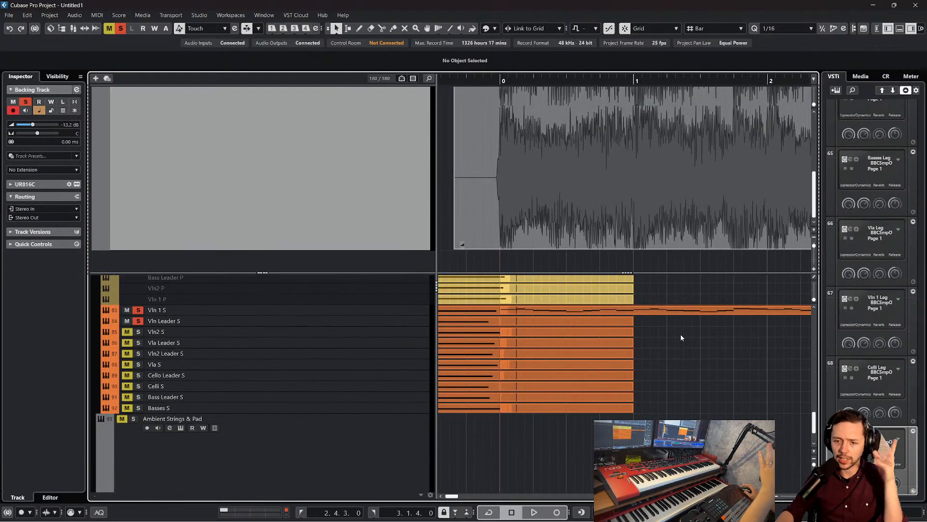
pyautogui.scroll(-2, 663, 349)
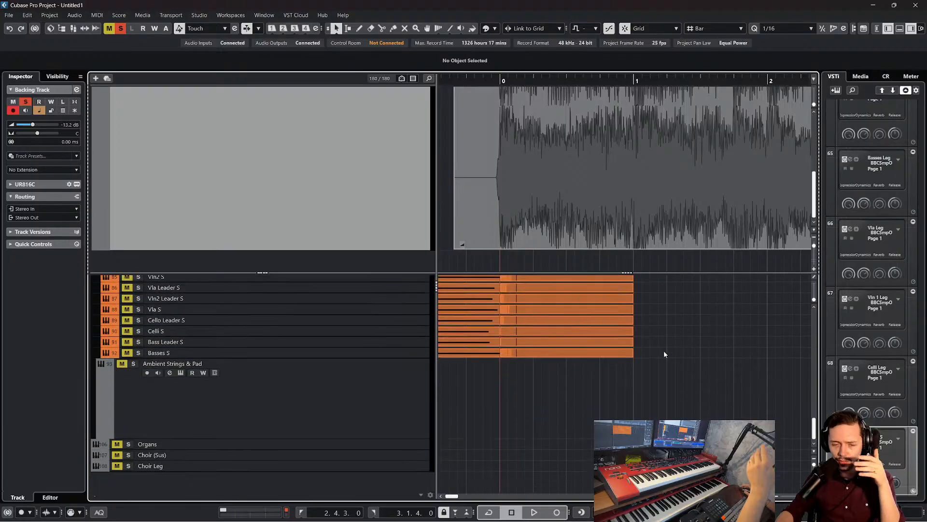
pyautogui.scroll(7, 665, 352)
pyautogui.scroll(-2, 696, 391)
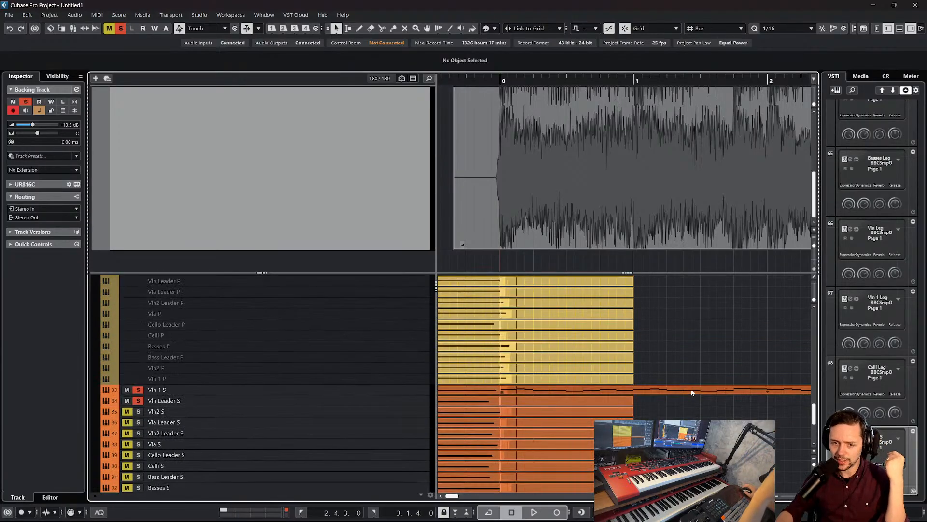
# Reopen the Vln 1 S part in the key editor and show the start of its melody
pyautogui.click(697, 391)
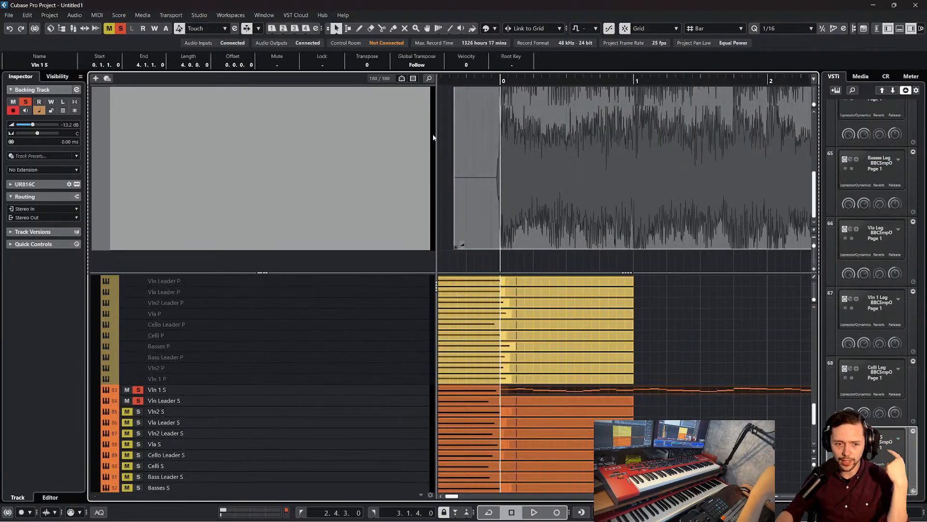
pyautogui.scroll(-2, 682, 345)
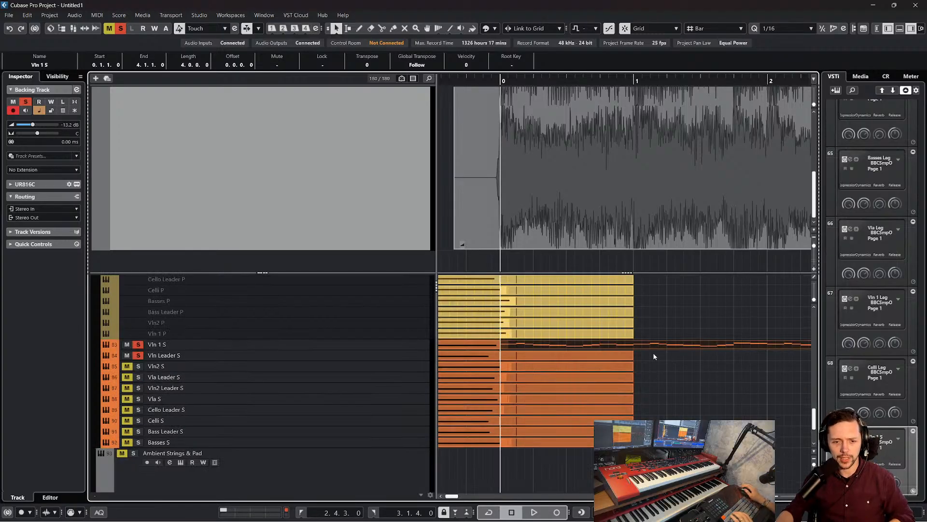
pyautogui.doubleClick(642, 342)
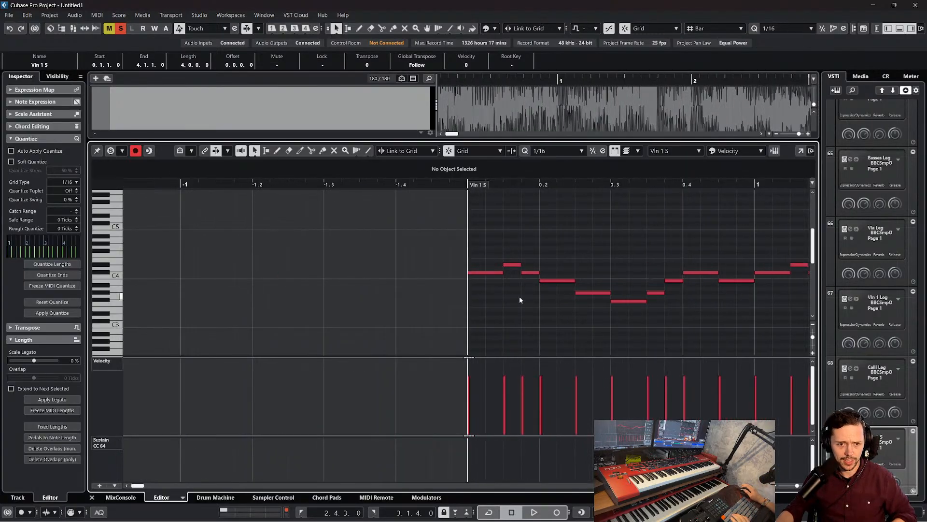
pyautogui.moveTo(346, 184); pyautogui.dragTo(294, 182)
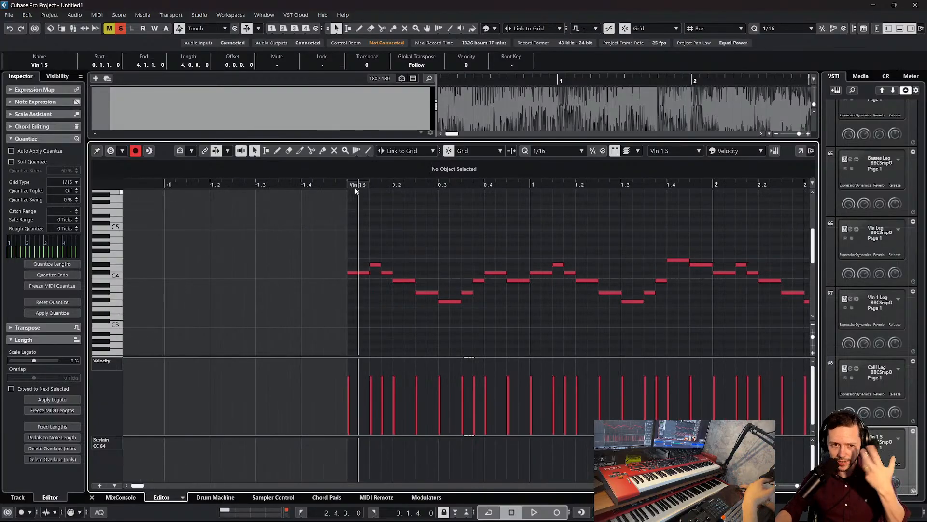
# Show the whole Vln 1 S melody in the key editor and play back its opening bar
pyautogui.press('g')
pyautogui.press('g')
pyautogui.press('space')
pyautogui.hscroll(2, 415, 240)
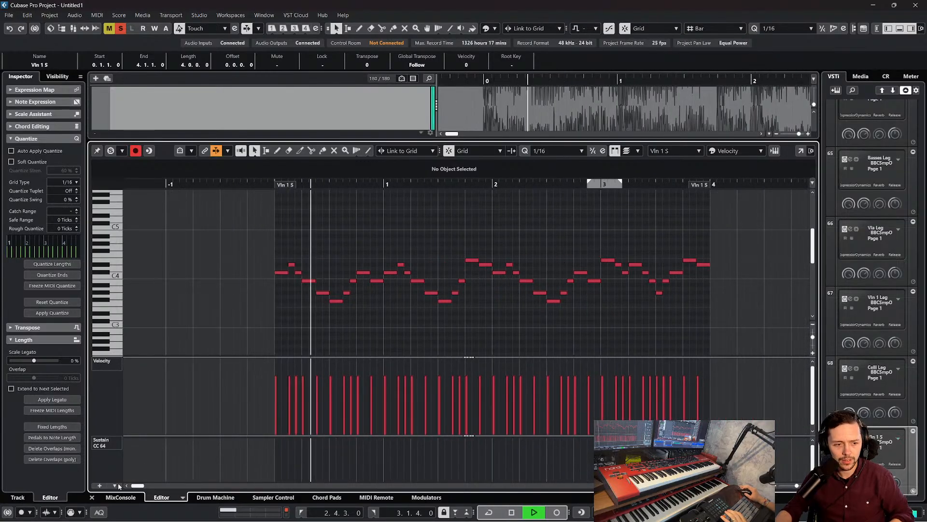
pyautogui.press('space')
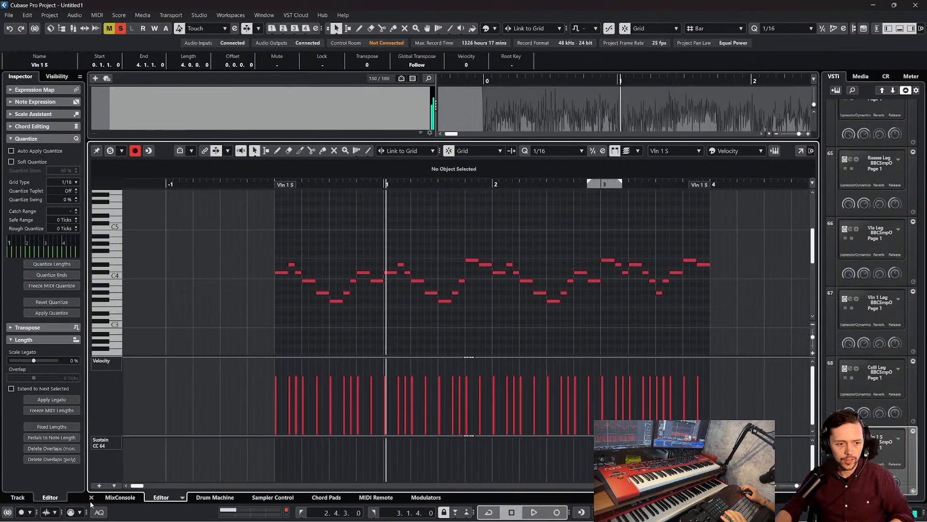
# Close the key editor, select the backing track, and play the arrangement from bar 0 through the end of the Vln 1 S part
pyautogui.click(92, 497)
pyautogui.scroll(3, 145, 118)
pyautogui.click(120, 119)
pyautogui.scroll(-2, 561, 121)
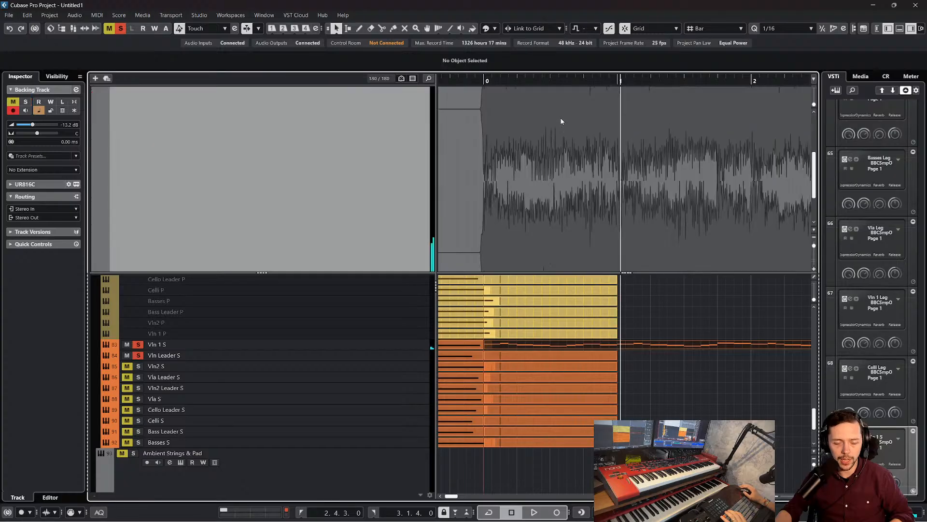
pyautogui.click(491, 81)
pyautogui.press('space')
pyautogui.scroll(-1, 483, 203)
pyautogui.scroll(-3, 613, 376)
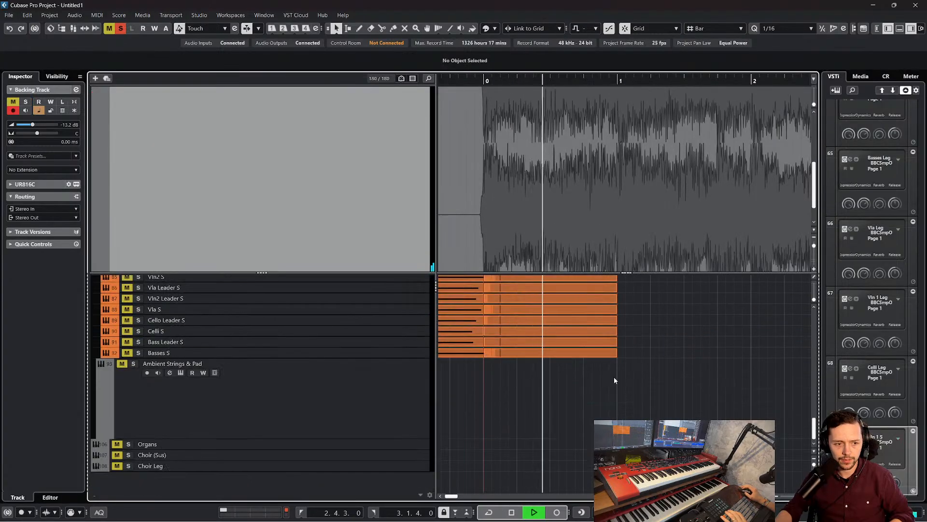
pyautogui.scroll(5, 635, 386)
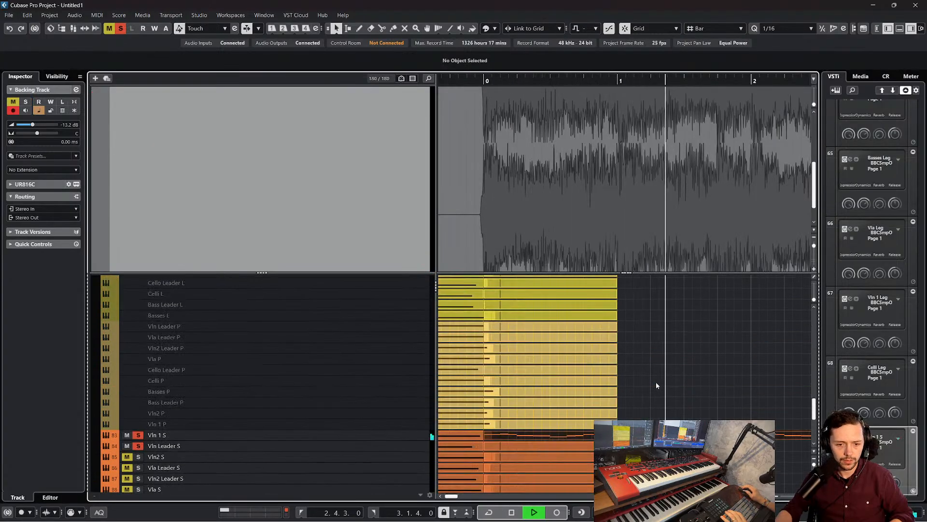
pyautogui.press('f')
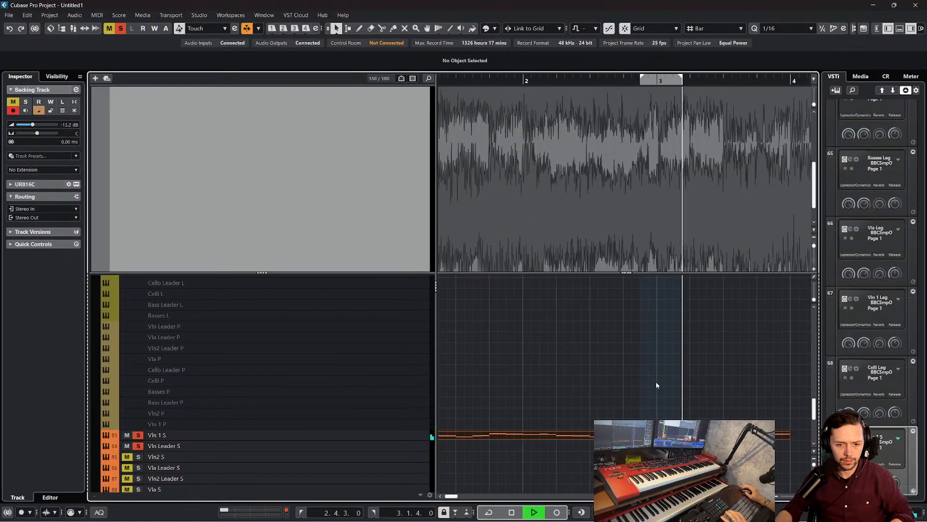
pyautogui.press('space')
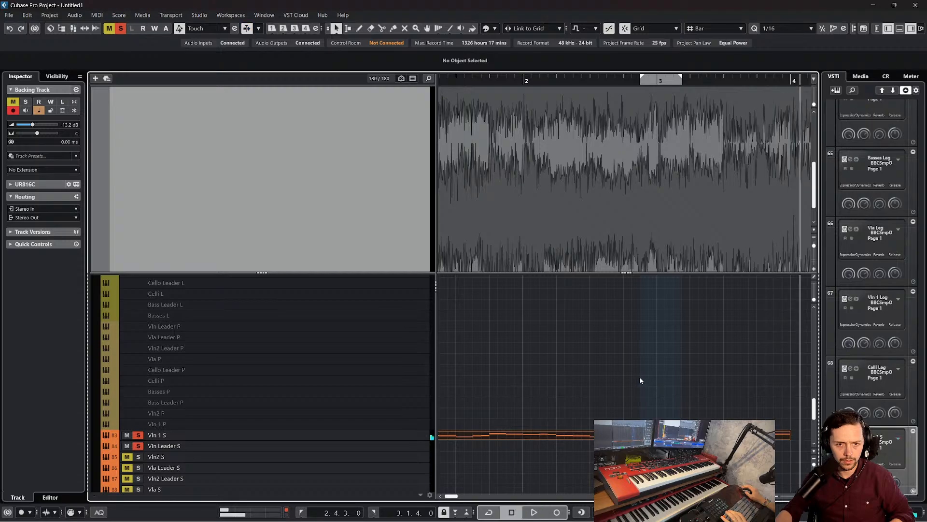
# Reopen the Vln 1 S part to check its full melody, then close the key editor and return to the BBC legato tracks
pyautogui.doubleClick(550, 435)
pyautogui.hscroll(-2, 550, 302)
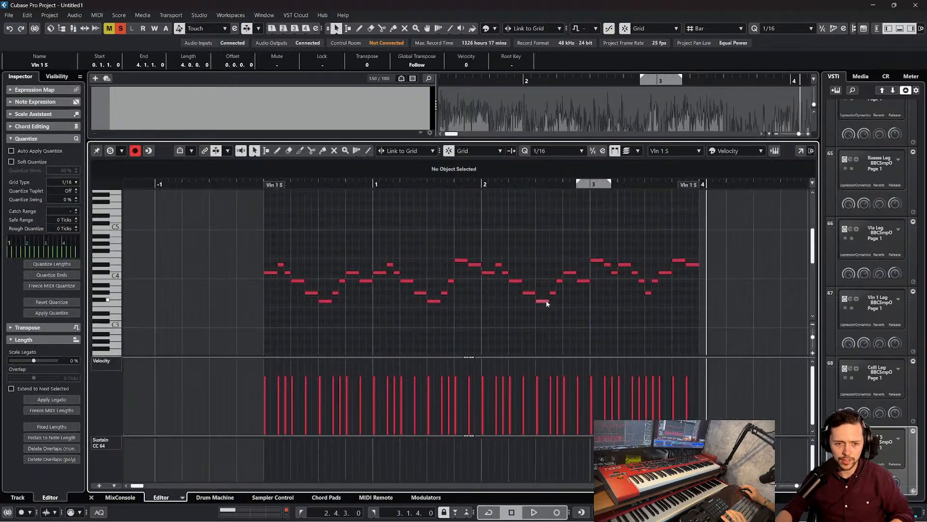
pyautogui.click(91, 497)
pyautogui.scroll(5, 508, 391)
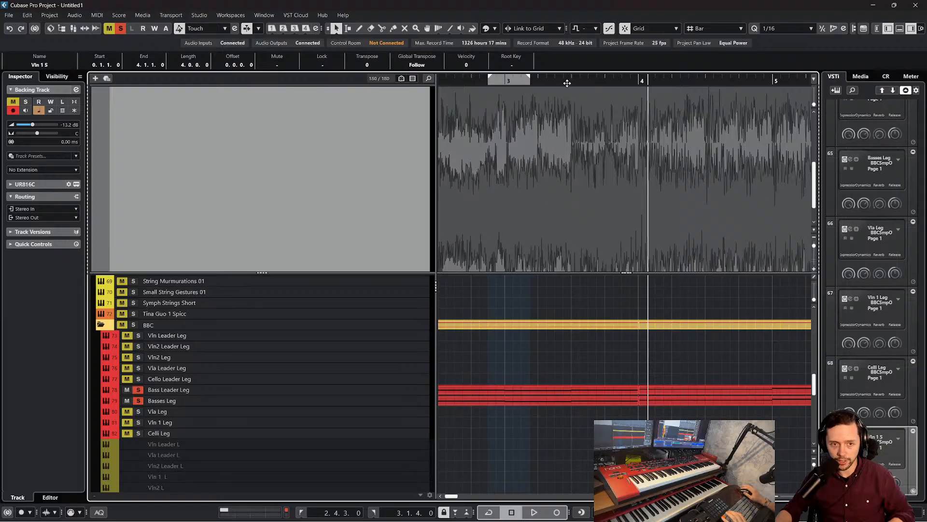
# Show the full length of the Bass Leader Leg and Basses Leg parts and play the arrangement from bar 0 to about bar 4
pyautogui.moveTo(568, 81); pyautogui.dragTo(510, 75)
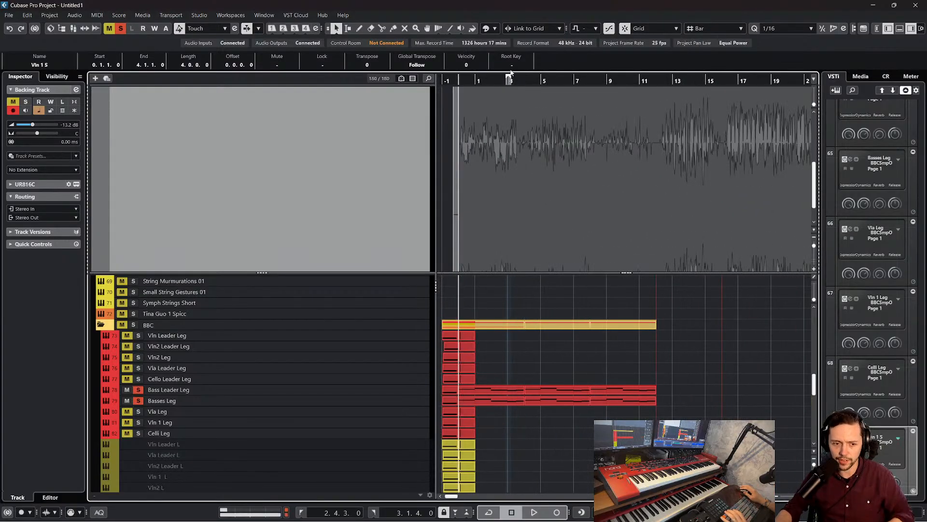
pyautogui.press('space')
pyautogui.scroll(-1, 641, 389)
pyautogui.scroll(-1, 641, 387)
pyautogui.click(613, 388)
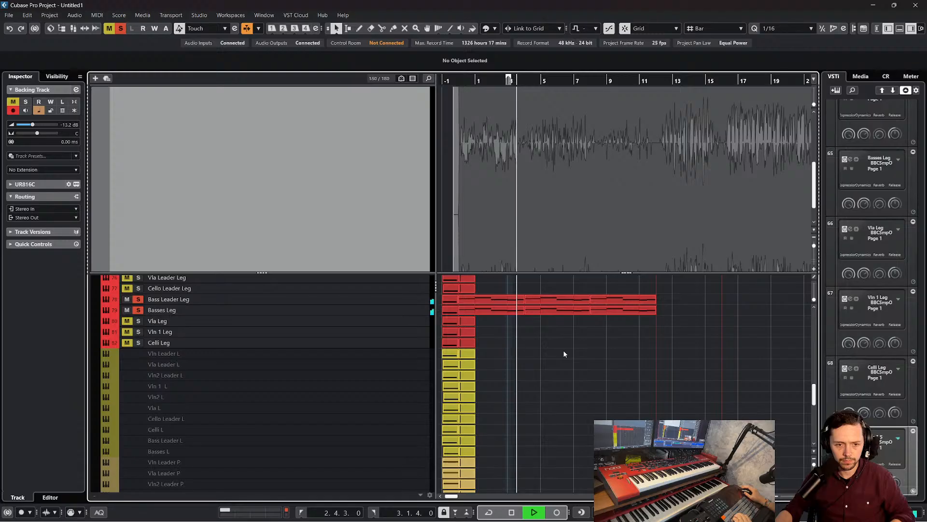
pyautogui.press('space')
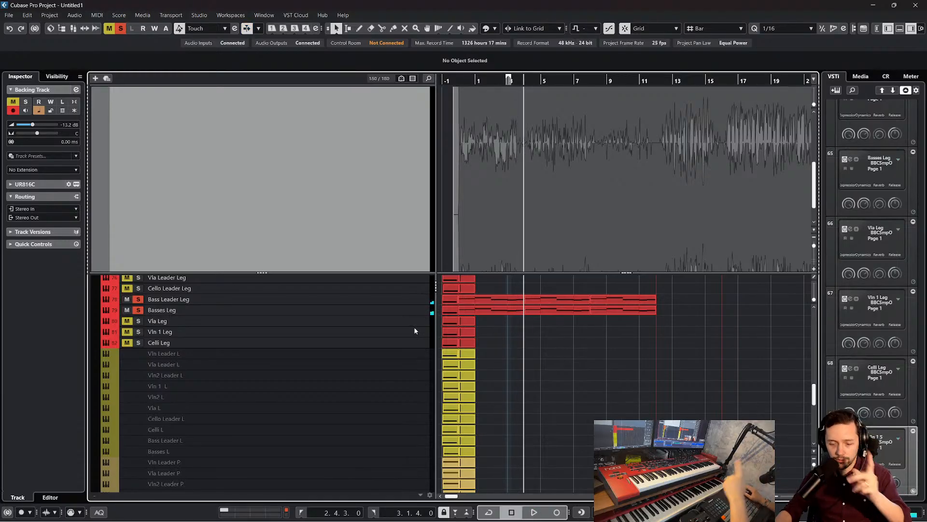
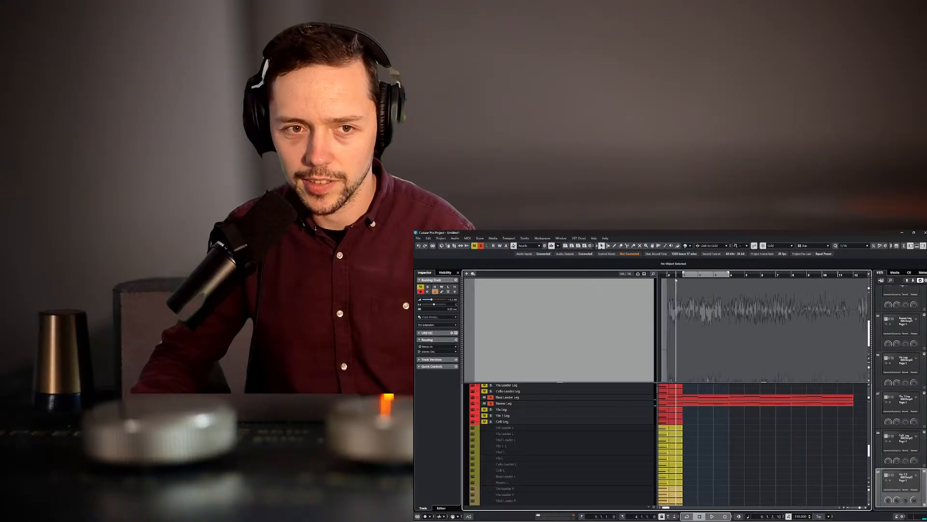
# Play the bass legato parts from bar 0, and inspect all notes of the first Bass Leader Leg part in the key editor
pyautogui.keyDown('ctrl'); pyautogui.click(668, 276); pyautogui.keyUp('ctrl')
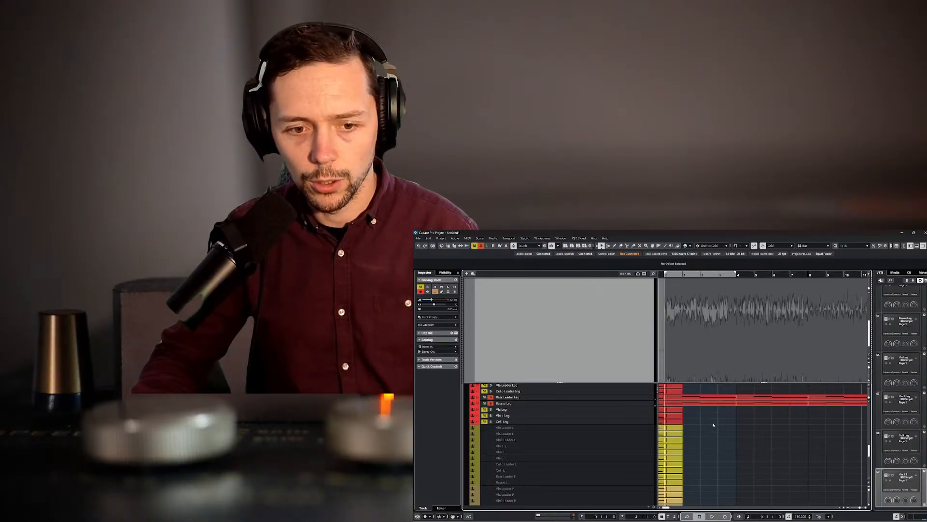
pyautogui.press('space')
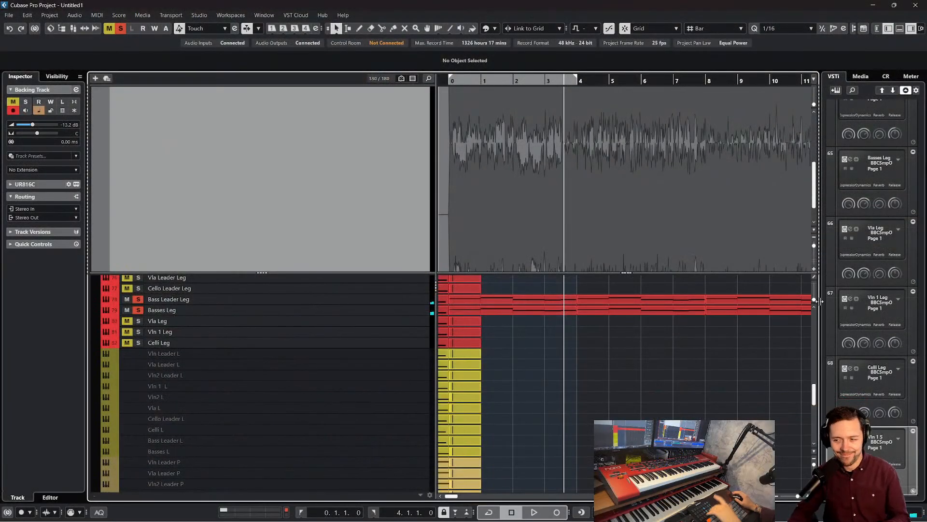
pyautogui.doubleClick(524, 300)
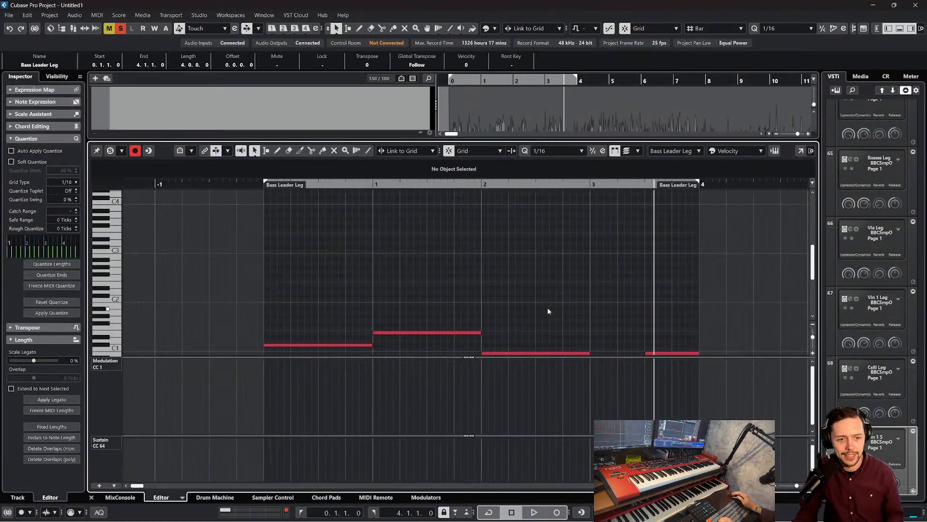
pyautogui.scroll(-3, 623, 243)
pyautogui.hscroll(2, 583, 227)
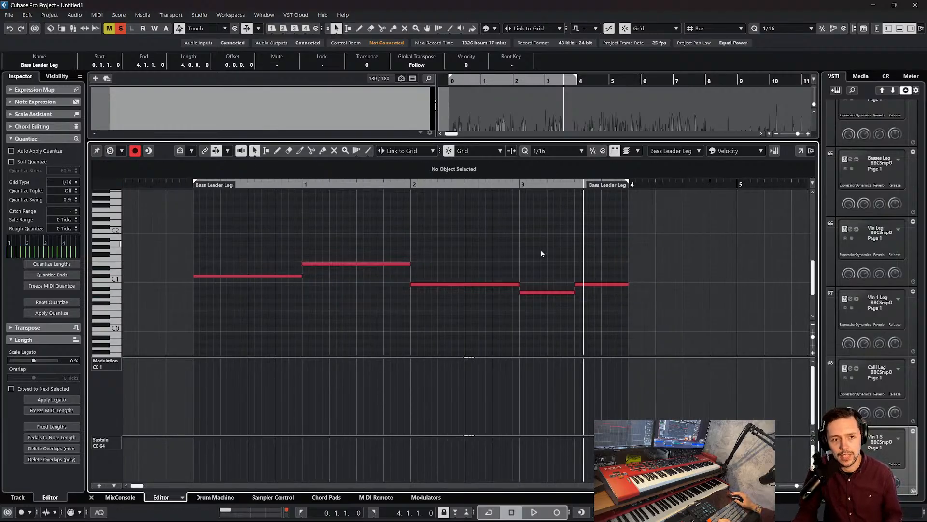
pyautogui.moveTo(603, 318); pyautogui.dragTo(240, 223)
pyautogui.moveTo(234, 222); pyautogui.dragTo(566, 311)
pyautogui.click(243, 248)
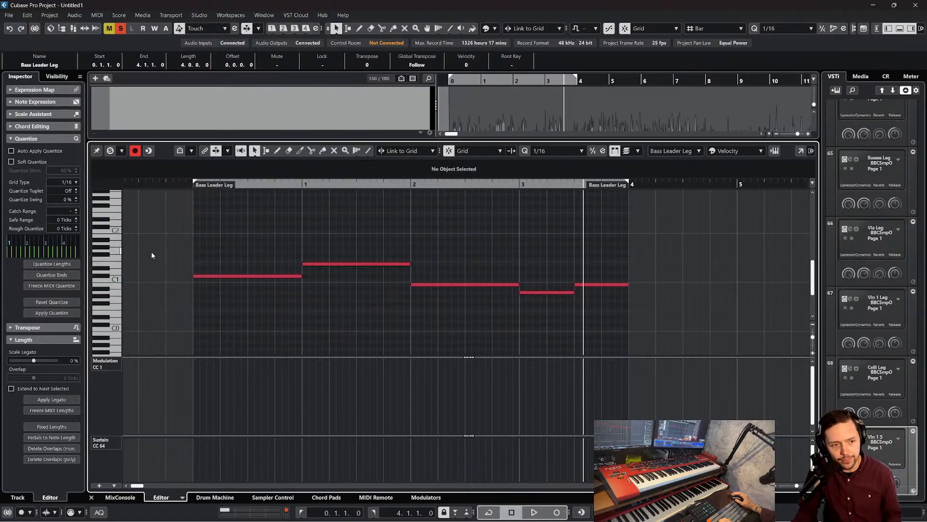
pyautogui.moveTo(207, 239); pyautogui.dragTo(540, 308)
pyautogui.click(302, 334)
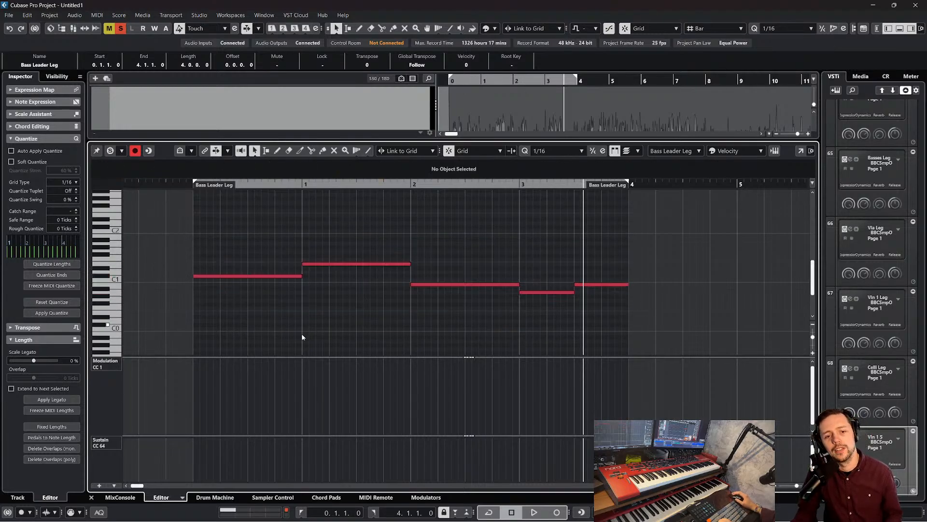
pyautogui.click(91, 497)
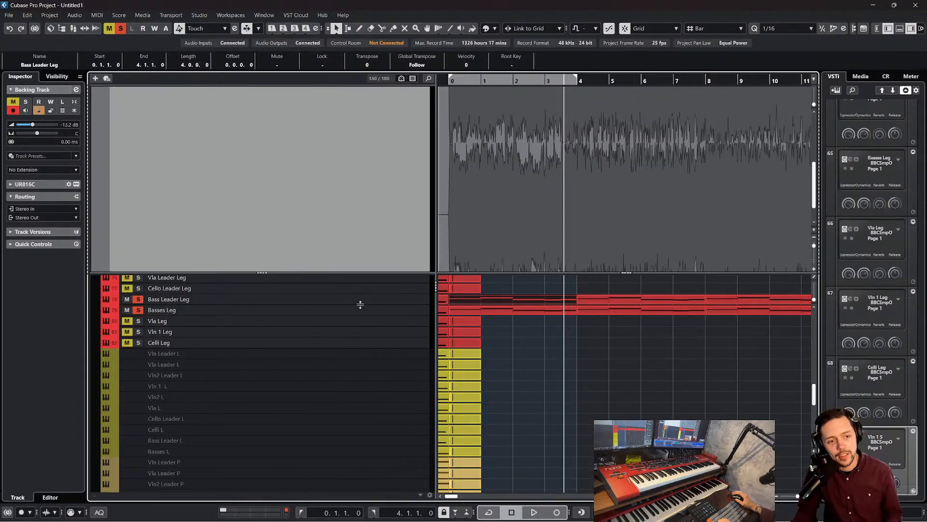
# Check the BBC Symphony Orchestra instrument loaded on the Bass Leader Leg track, then close its window
pyautogui.click(361, 302)
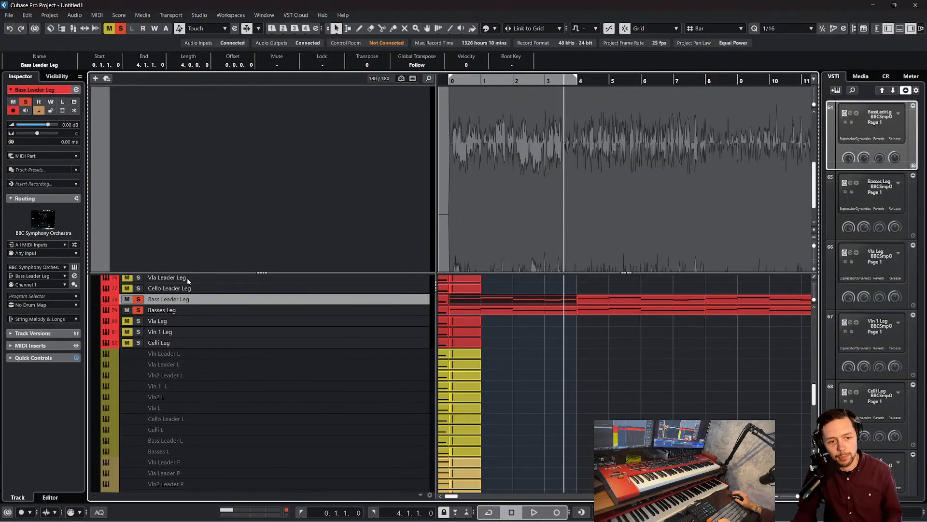
pyautogui.click(74, 267)
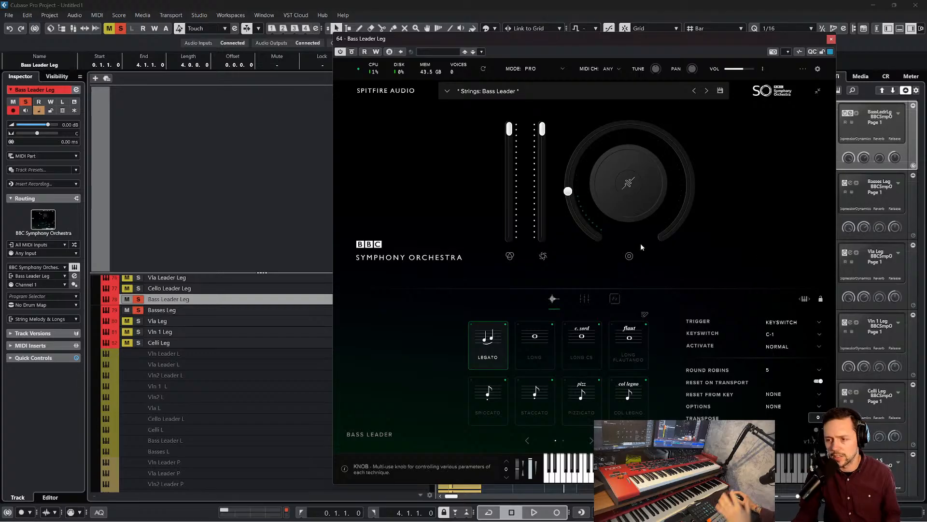
pyautogui.moveTo(643, 244)
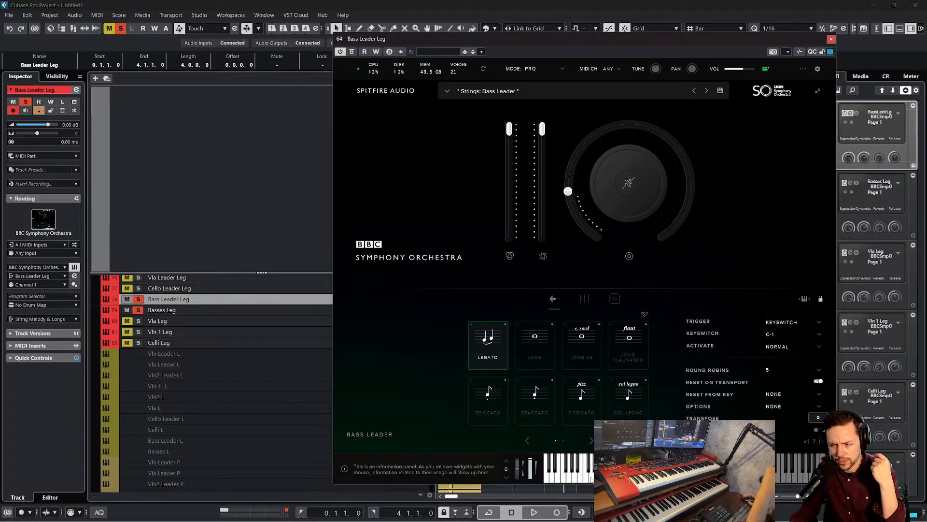
pyautogui.click(831, 39)
pyautogui.click(656, 341)
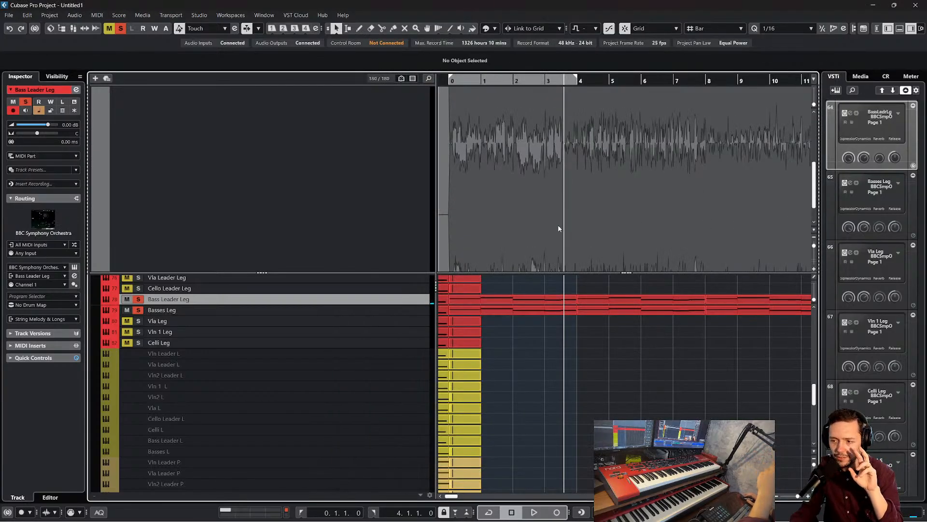
# Enlarge the Bass Leader Leg track and render its three MIDI parts in place with the current settings
pyautogui.moveTo(370, 304); pyautogui.dragTo(400, 386)
pyautogui.click(509, 344)
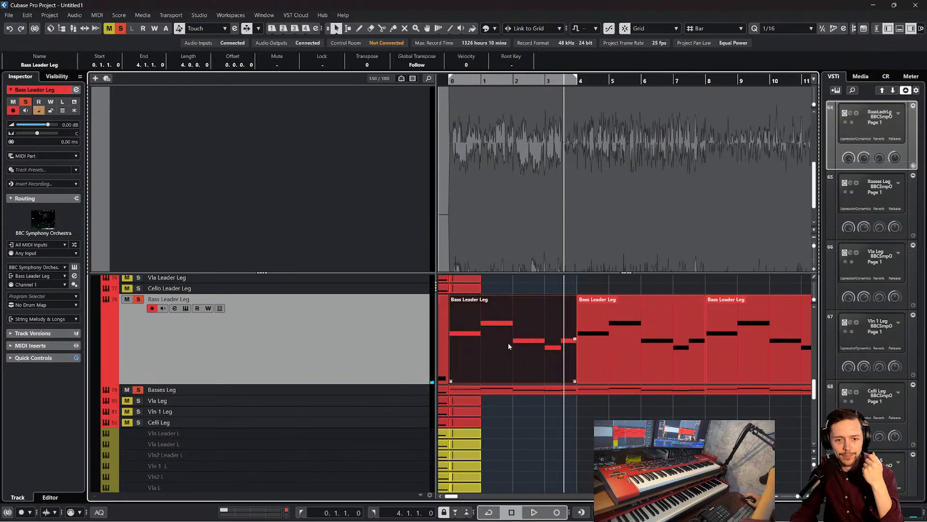
pyautogui.scroll(-1, 616, 321)
pyautogui.hscroll(3, 615, 322)
pyautogui.scroll(1, 615, 322)
pyautogui.hscroll(-3, 614, 326)
pyautogui.keyDown('shift'); pyautogui.click(605, 352); pyautogui.keyUp('shift')
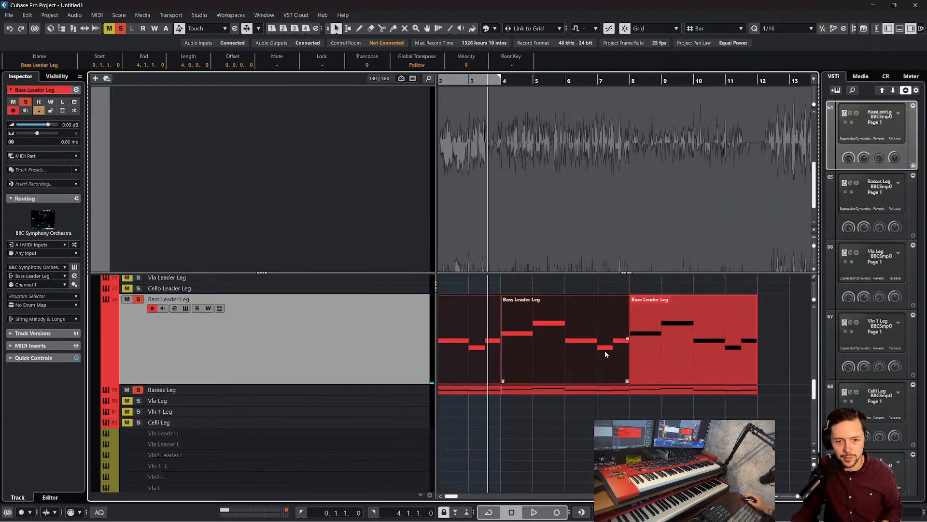
pyautogui.keyDown('shift'); pyautogui.click(673, 345); pyautogui.keyUp('shift')
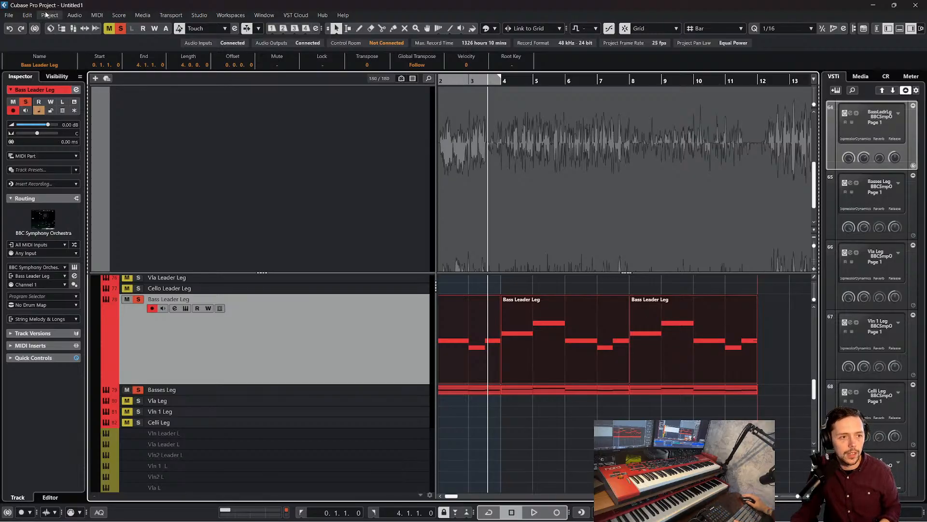
pyautogui.click(27, 15)
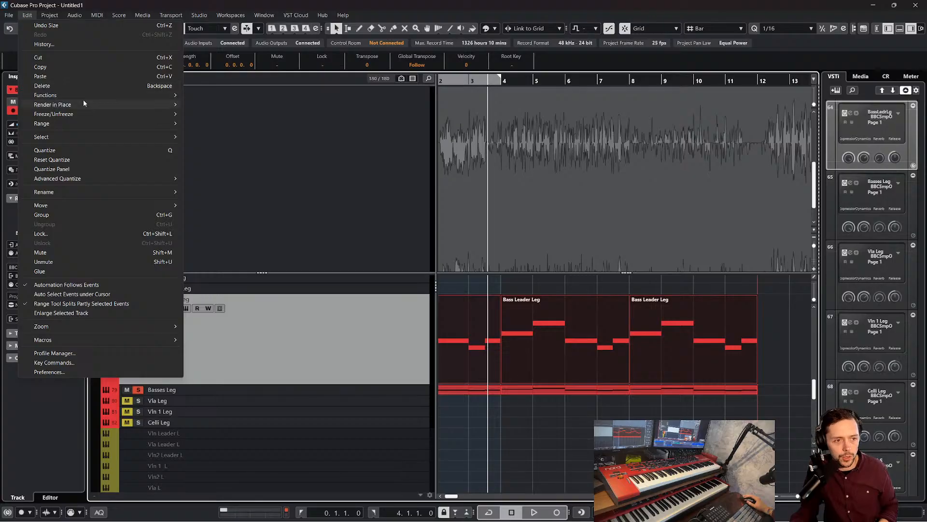
pyautogui.moveTo(96, 105)
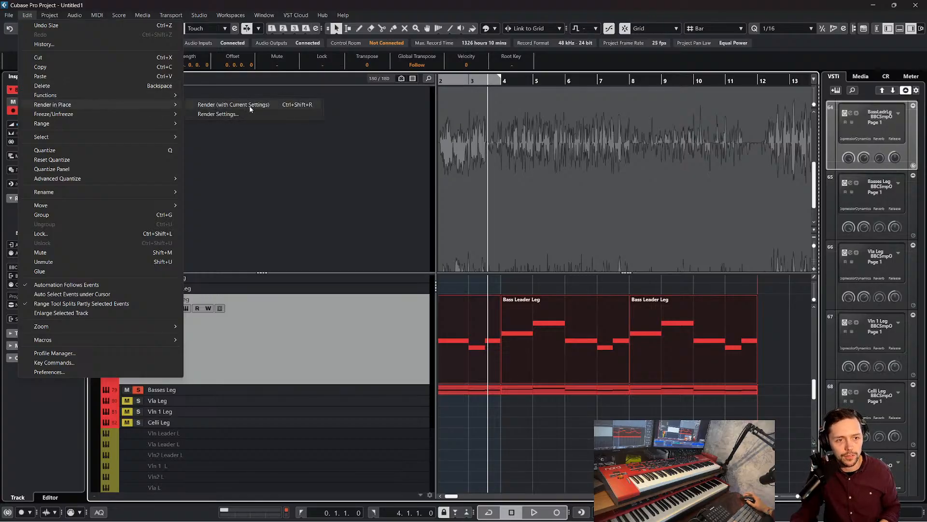
pyautogui.click(233, 105)
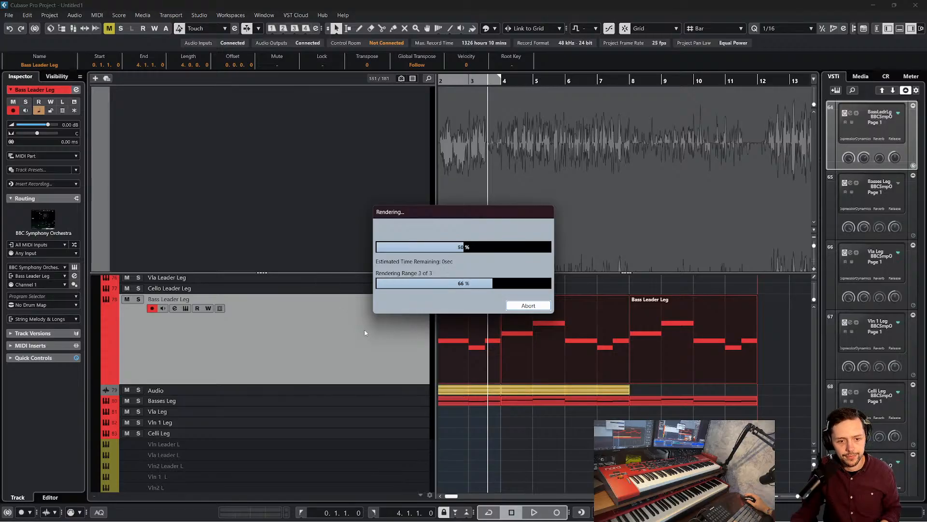
# Enlarge the rendered Bass Leader Leg (R) track and select its three audio events
pyautogui.hscroll(-2, 448, 326)
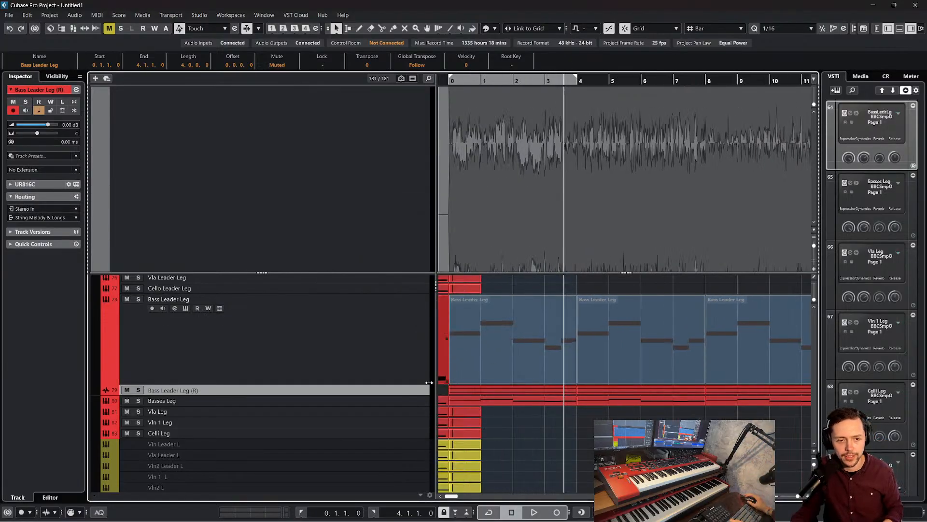
pyautogui.moveTo(421, 396); pyautogui.dragTo(440, 485)
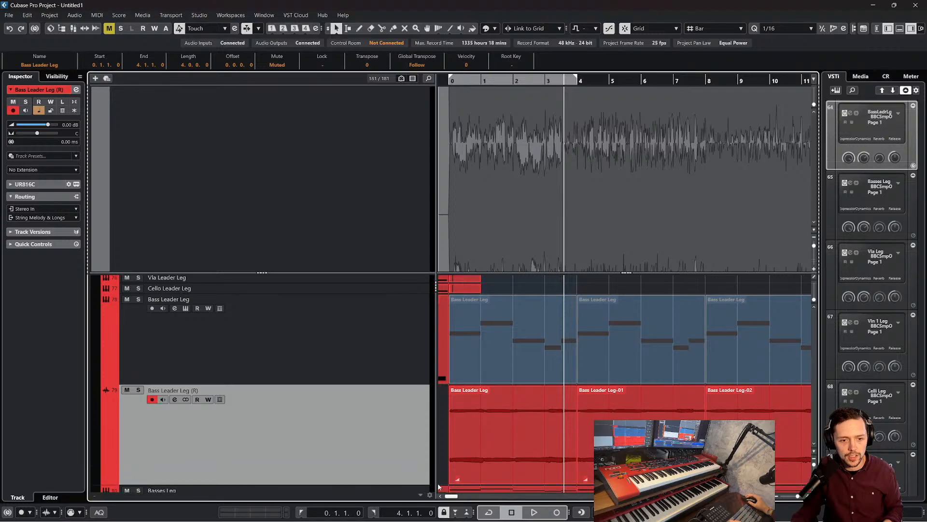
pyautogui.scroll(-4, 439, 485)
pyautogui.click(358, 352)
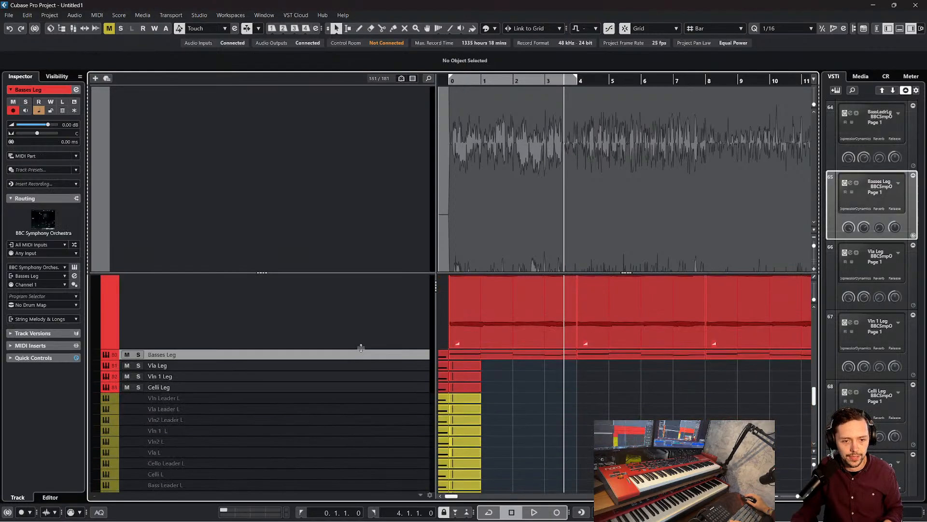
pyautogui.click(360, 346)
pyautogui.scroll(4, 480, 354)
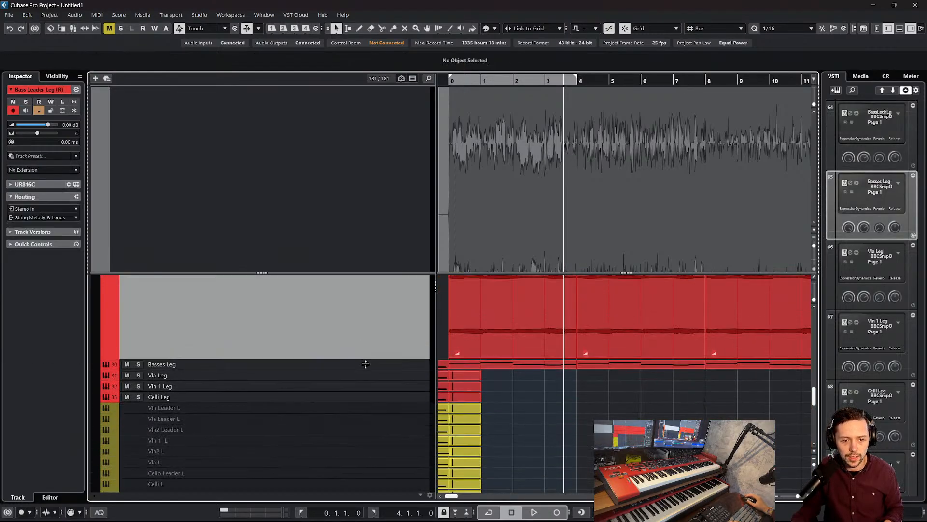
pyautogui.moveTo(439, 368); pyautogui.dragTo(782, 354)
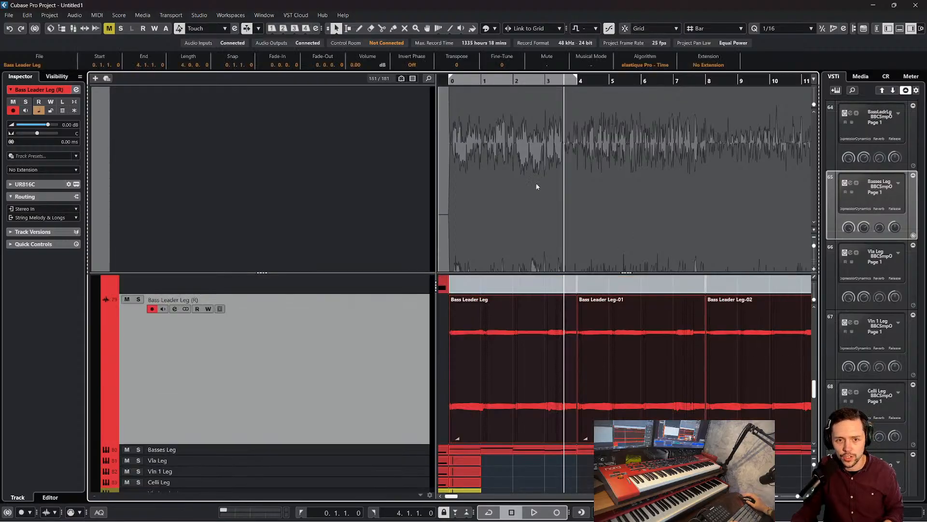
# Make the rendered track taller and examine where its waveform starts relative to bar 0, with the project cursor placed there
pyautogui.moveTo(452, 80); pyautogui.dragTo(489, 272)
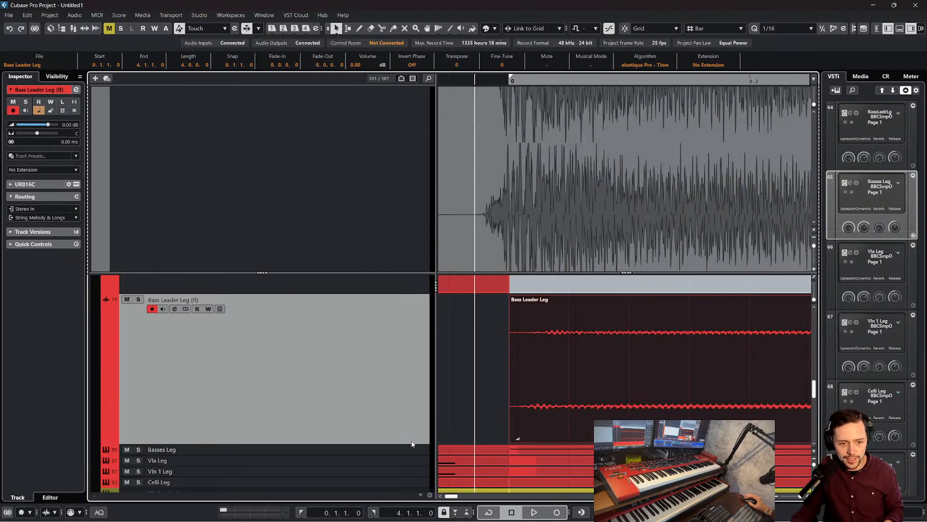
pyautogui.moveTo(413, 444); pyautogui.dragTo(413, 512)
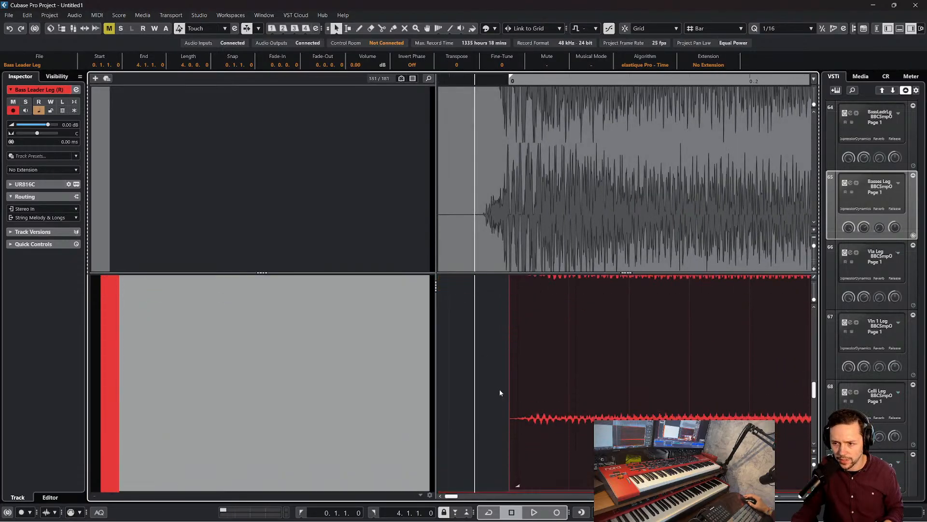
pyautogui.scroll(1, 540, 378)
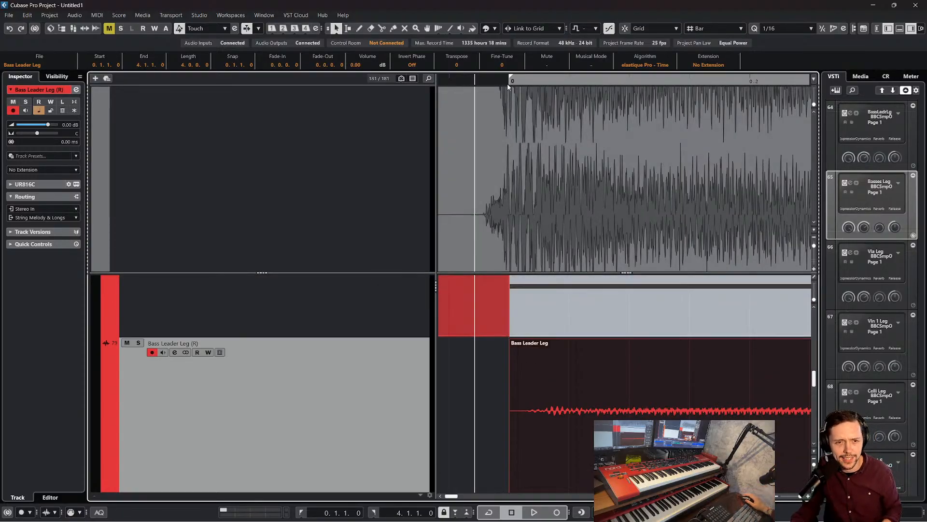
pyautogui.moveTo(508, 87)
pyautogui.mouseDown()
pyautogui.moveTo(501, 68)
pyautogui.moveTo(493, 90)
pyautogui.mouseUp()
pyautogui.scroll(-1, 504, 391)
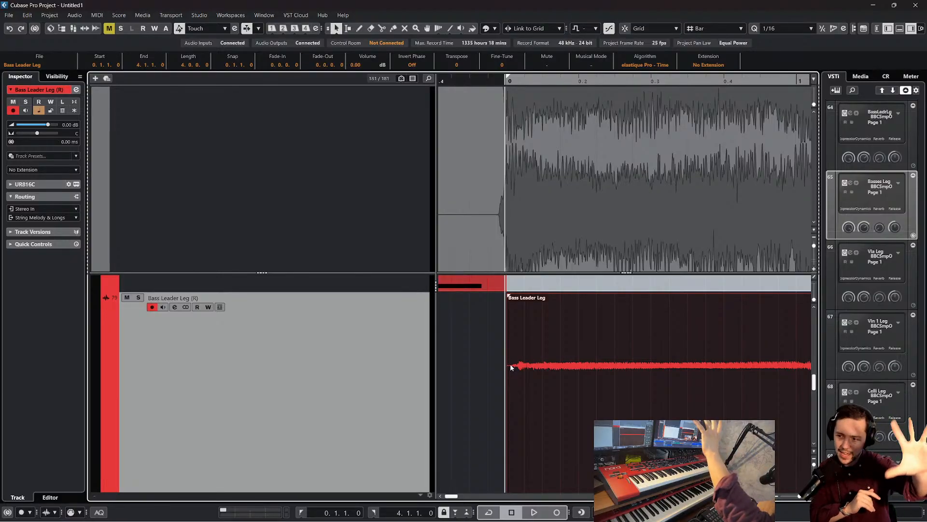
# Examine the legato note change around bar 1 in the rendered audio and play from just before bar 1 to about bar 2
pyautogui.scroll(-2, 548, 295)
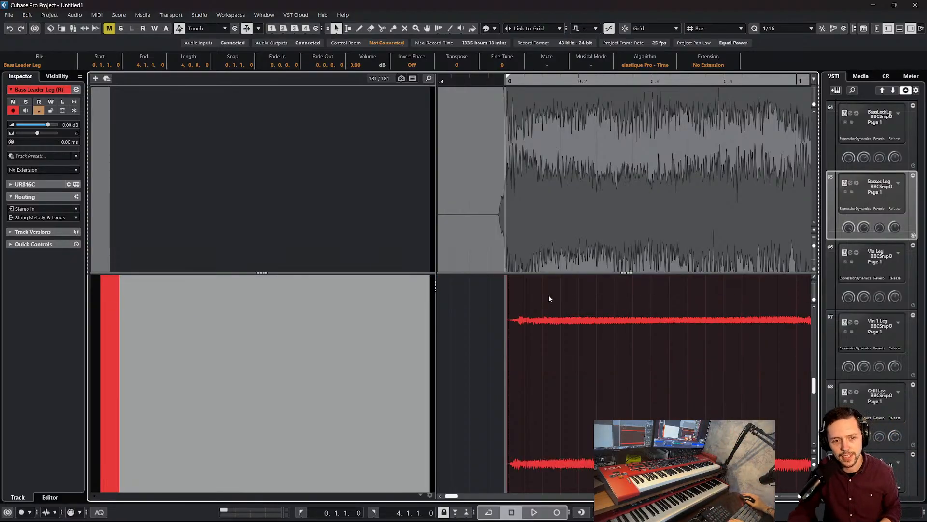
pyautogui.hscroll(3, 561, 294)
pyautogui.scroll(1, 554, 308)
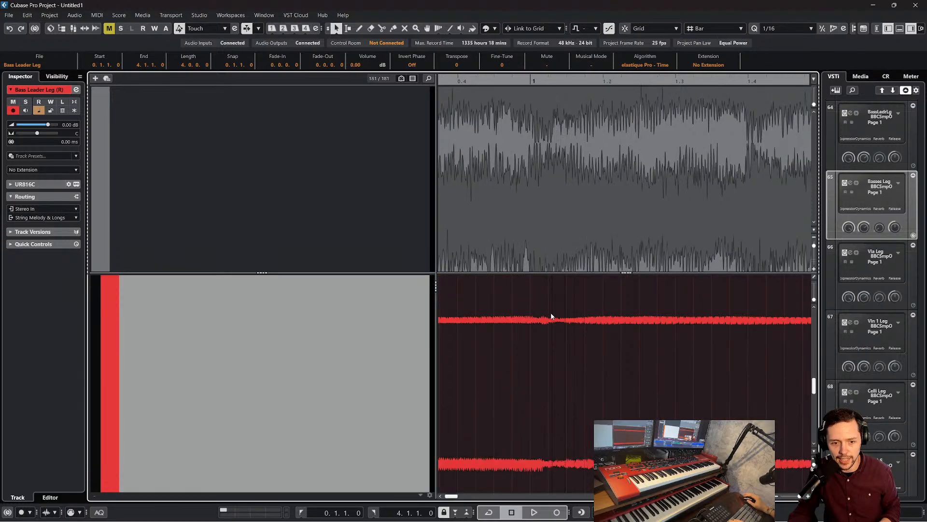
pyautogui.moveTo(530, 80); pyautogui.dragTo(532, 81)
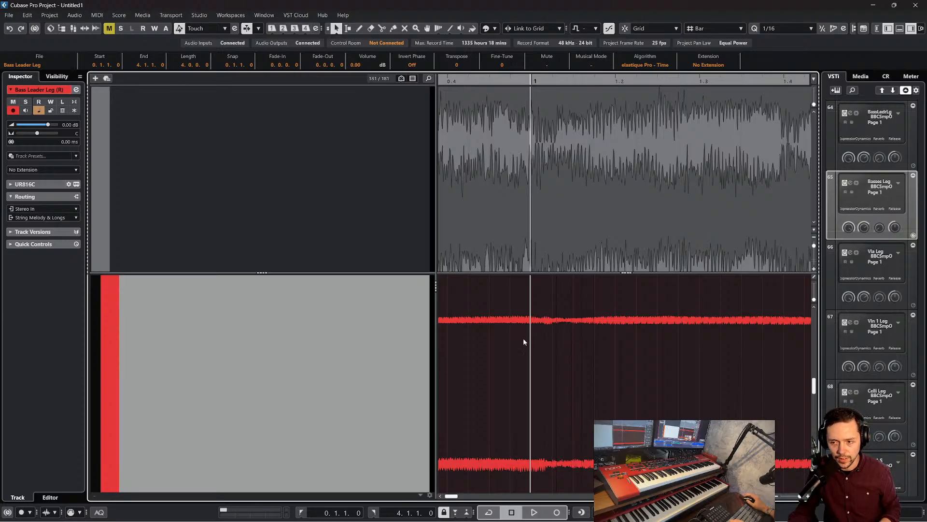
pyautogui.hscroll(-2, 589, 341)
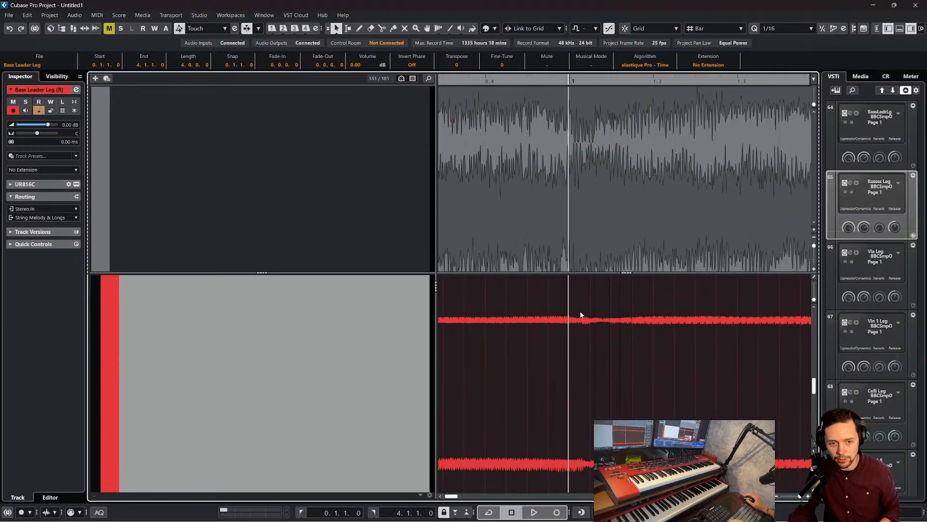
pyautogui.press('space')
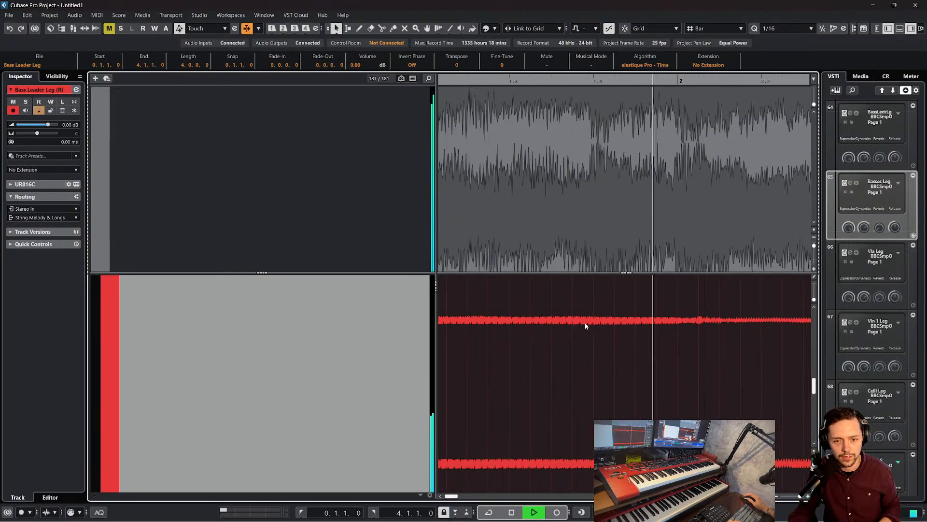
pyautogui.press('space')
# Clear the event selection and replay the note changes from just before bar 1 to past bar 2
pyautogui.scroll(2, 159, 160)
pyautogui.click(119, 139)
pyautogui.scroll(-3, 669, 242)
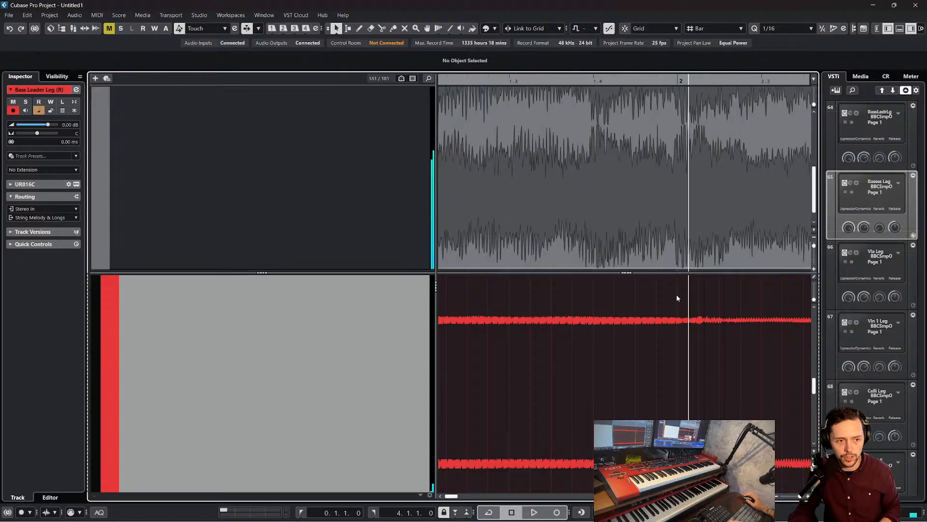
pyautogui.scroll(-3, 642, 357)
pyautogui.hscroll(-5, 642, 358)
pyautogui.scroll(2, 641, 357)
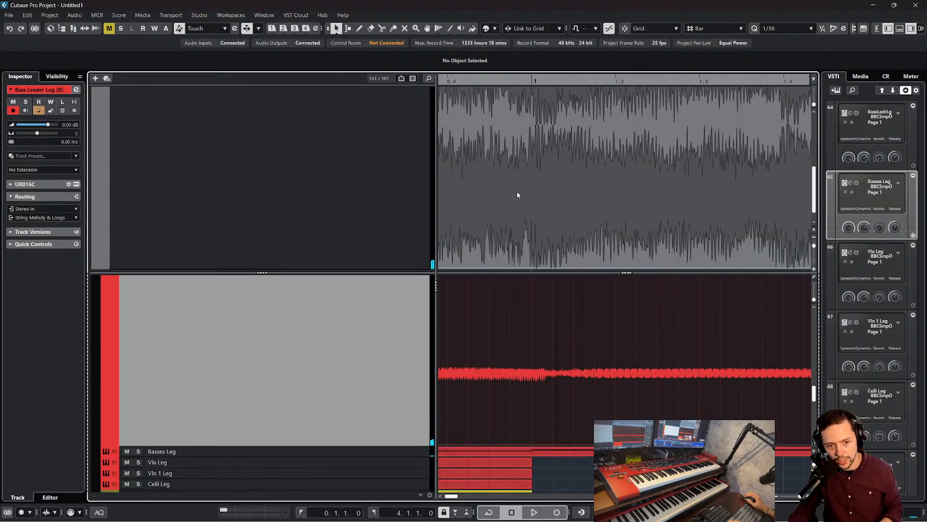
pyautogui.click(516, 80)
pyautogui.press('space')
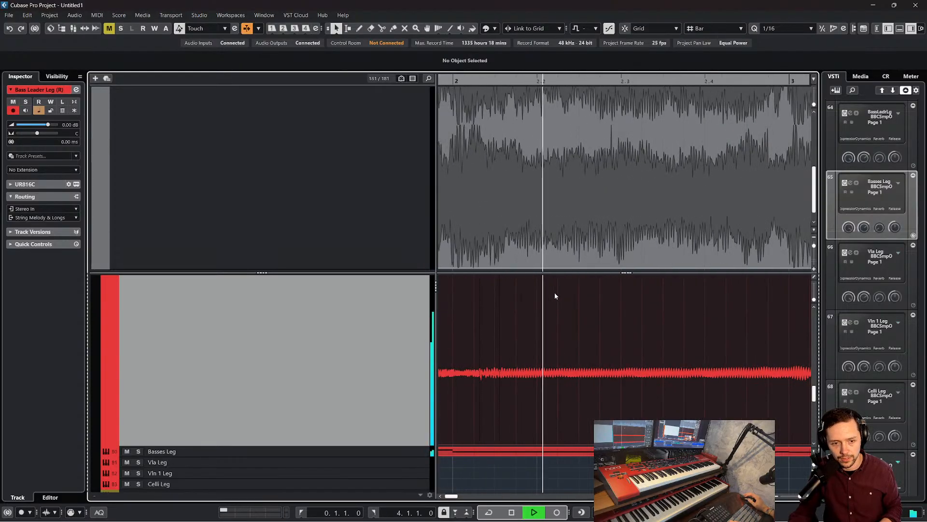
pyautogui.press('space')
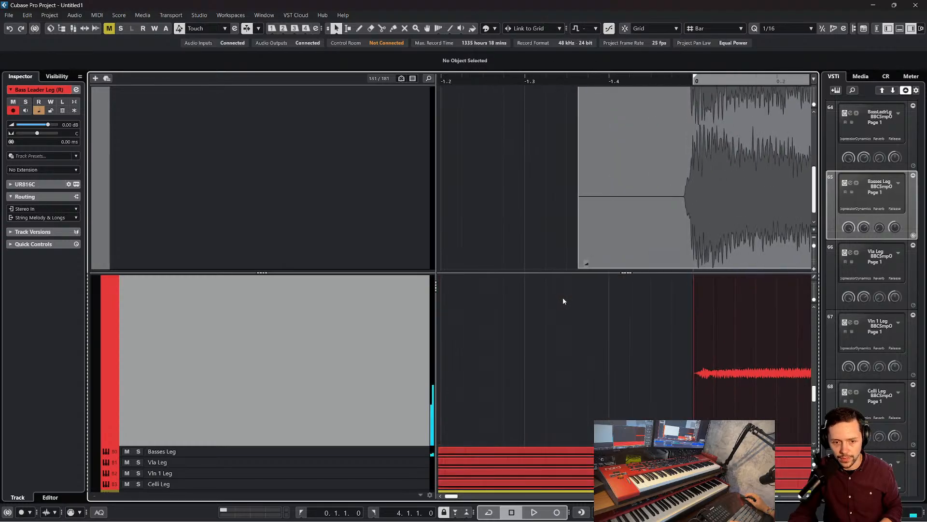
# Shift the rendered Bass Leader Leg audio event to start just before bar 0, at -1.4.4.48, and play it through past bar 4
pyautogui.moveTo(714, 341); pyautogui.dragTo(705, 341)
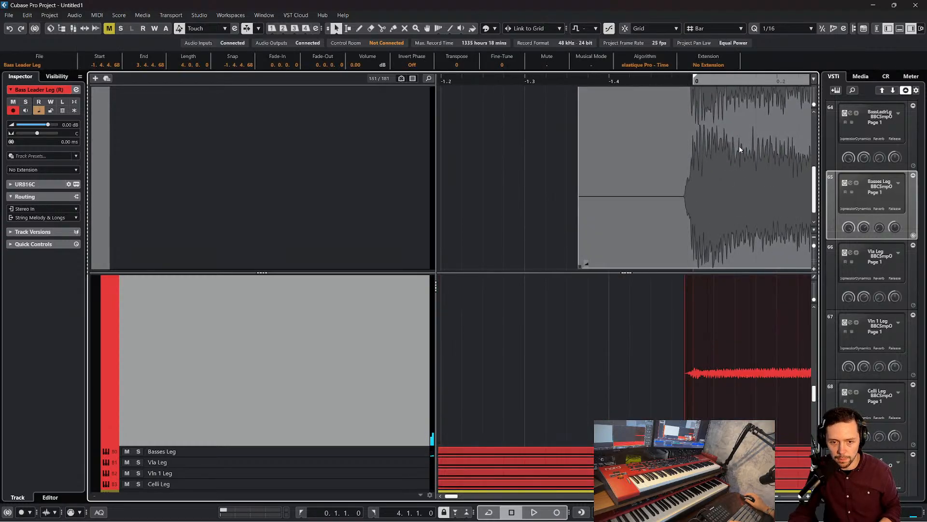
pyautogui.moveTo(706, 234); pyautogui.dragTo(667, 273)
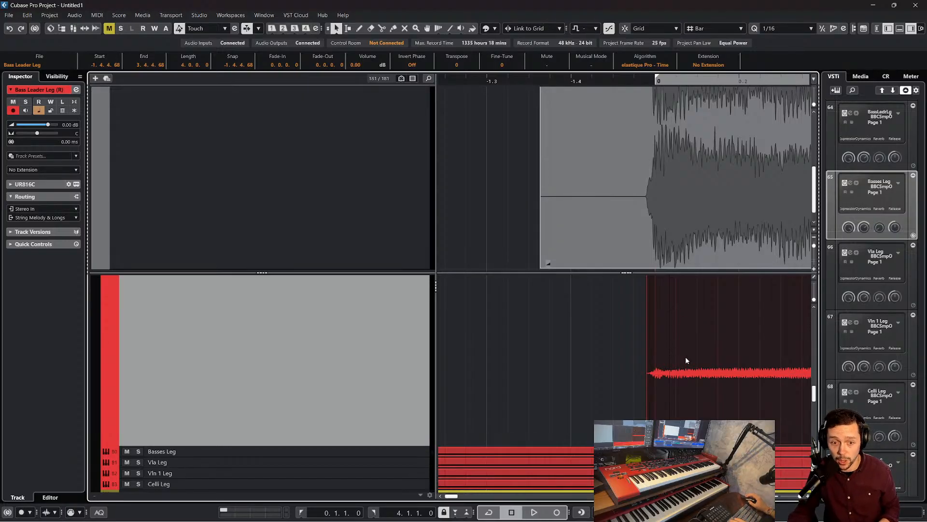
pyautogui.moveTo(686, 358); pyautogui.dragTo(684, 359)
pyautogui.click(628, 80)
pyautogui.press('space')
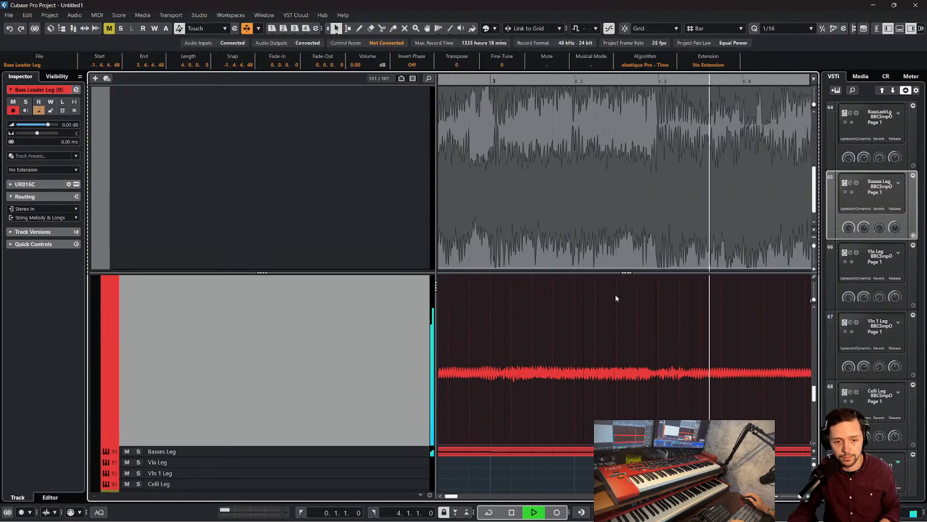
pyautogui.press('space')
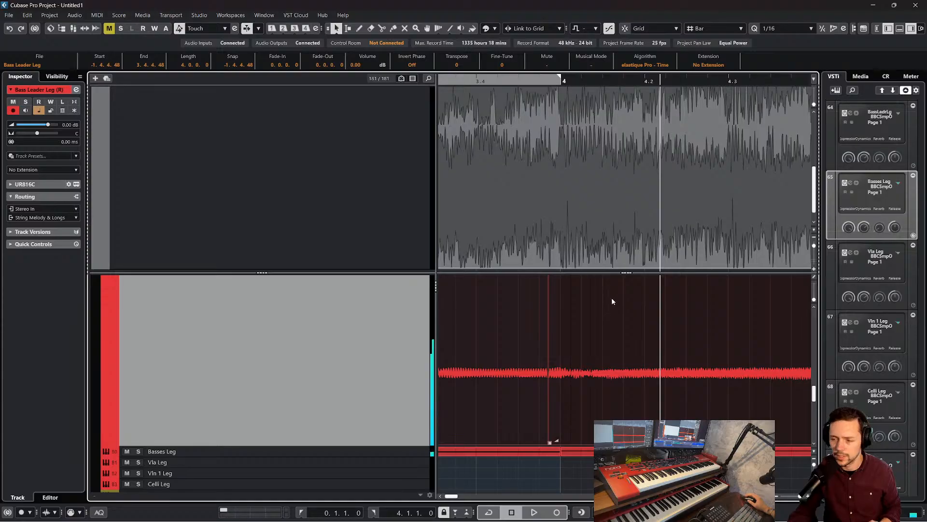
# Undo the audio event's timing shift and the render so the original Bass Leader Leg MIDI track is restored
pyautogui.hotkey('ctrl', 'Right')
pyautogui.hscroll(-20, 602, 324)
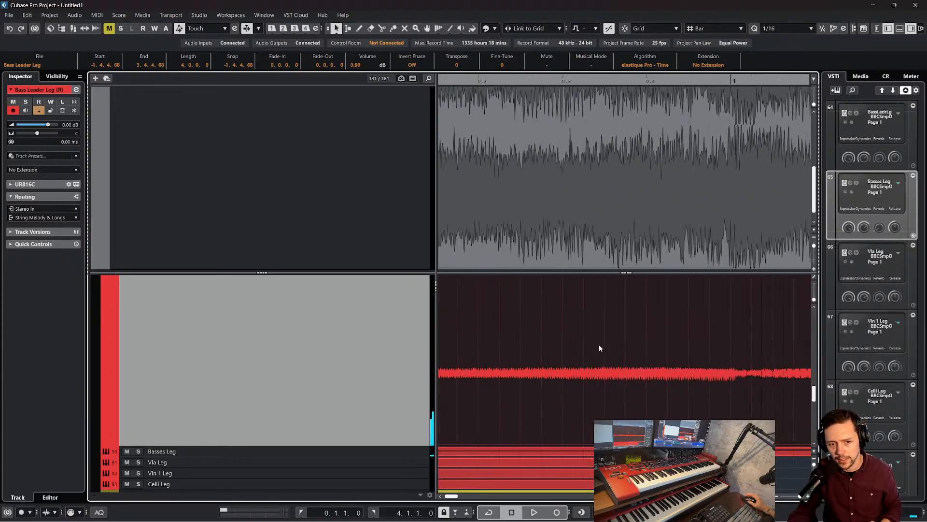
pyautogui.hscroll(-7, 600, 346)
pyautogui.hotkey('ctrl', 'z')
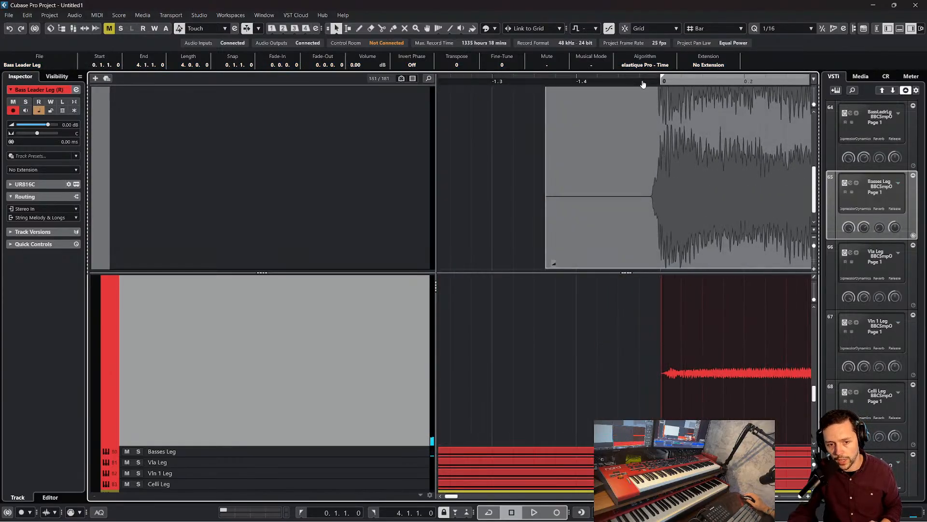
pyautogui.moveTo(644, 79); pyautogui.dragTo(646, 63)
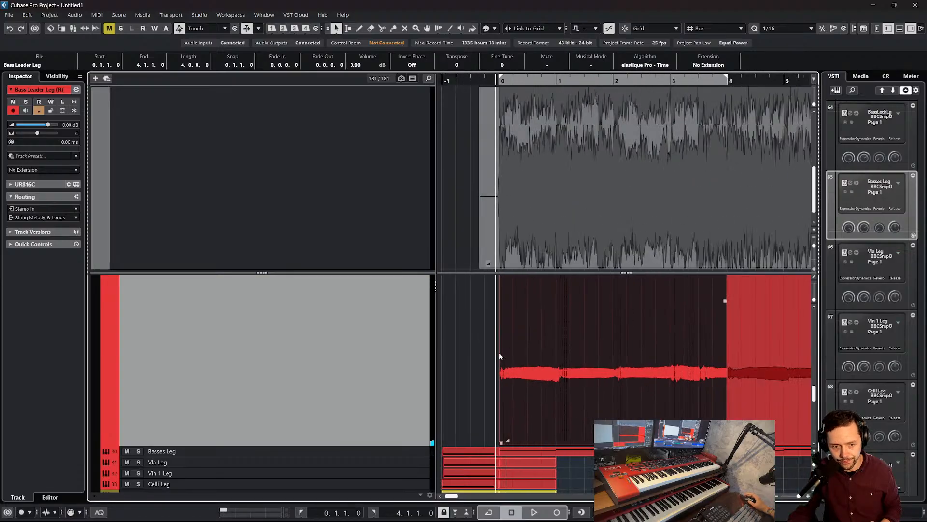
pyautogui.hotkey('ctrl', 'z')
pyautogui.scroll(2, 589, 324)
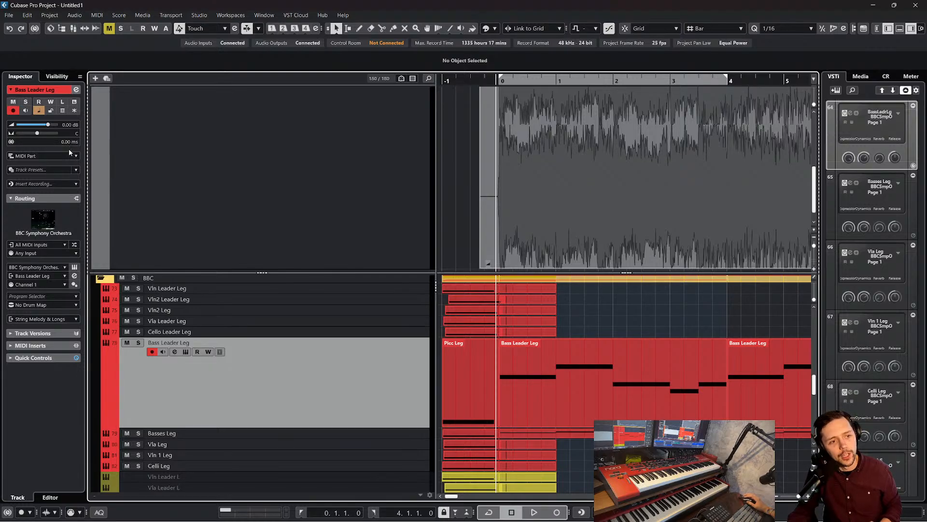
# Set the track delay of both the Bass Leader Leg and Basses Leg tracks to -30 ms
pyautogui.click(132, 146)
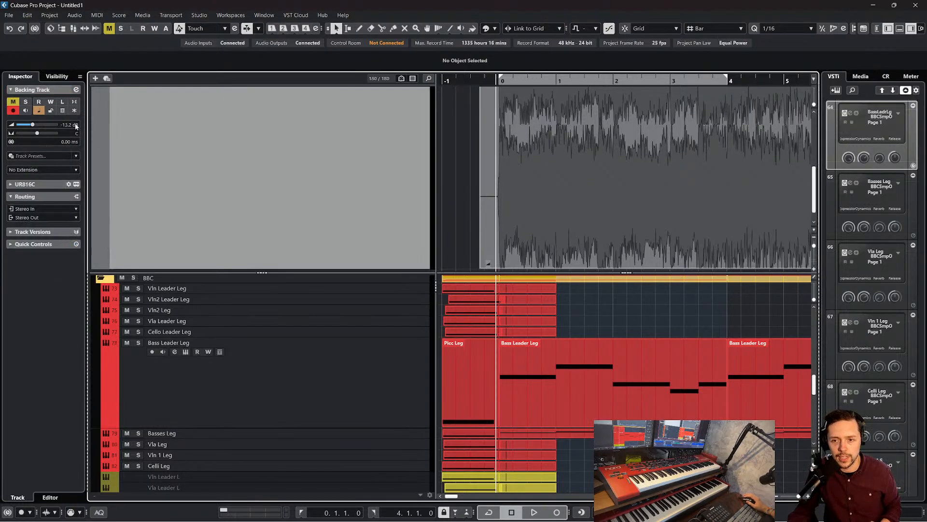
pyautogui.click(227, 374)
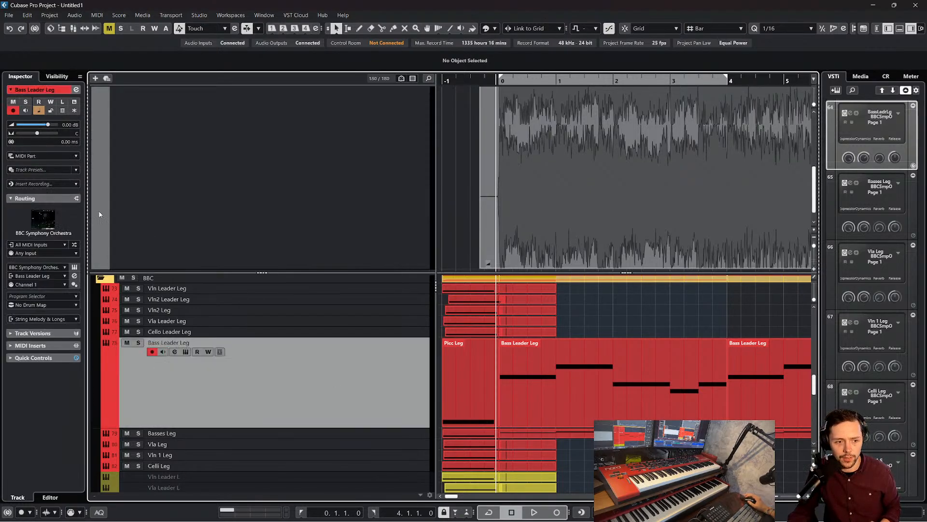
pyautogui.doubleClick(67, 142)
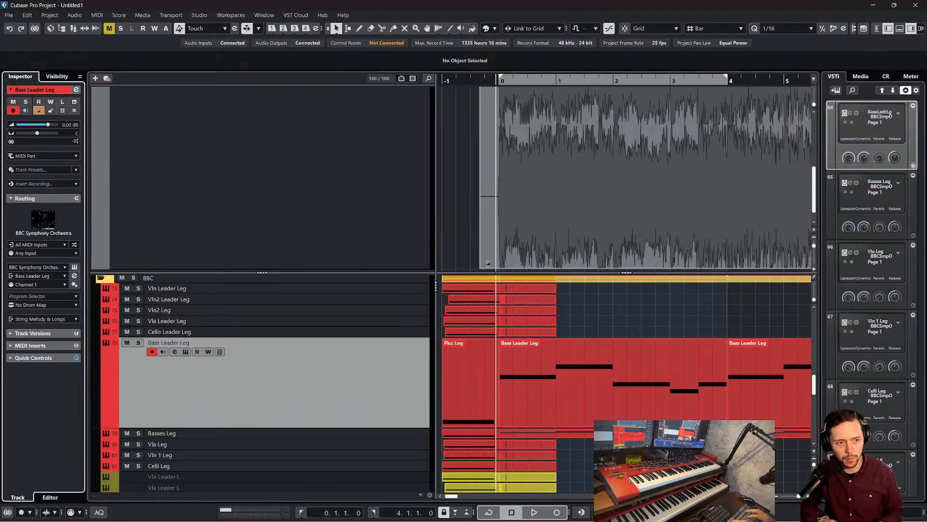
pyautogui.click(375, 433)
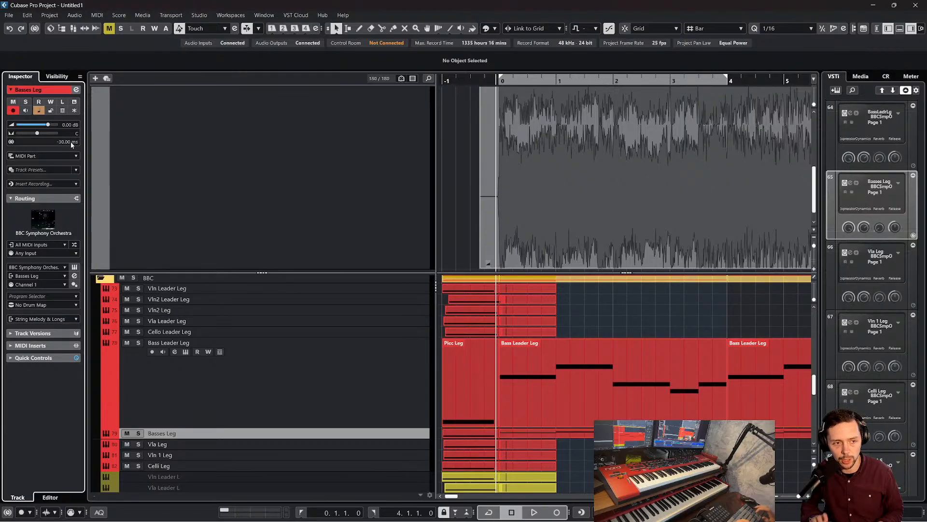
pyautogui.scroll(-2, 636, 302)
pyautogui.scroll(2, 634, 307)
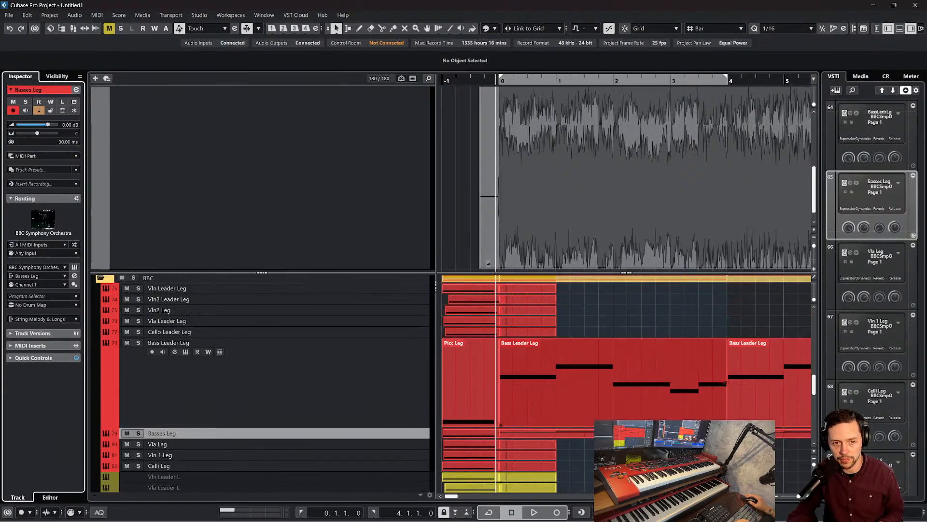
# Play the bass parts, set the Basses Leg track delay to -36.40 ms and replay from bar 0
pyautogui.press('space')
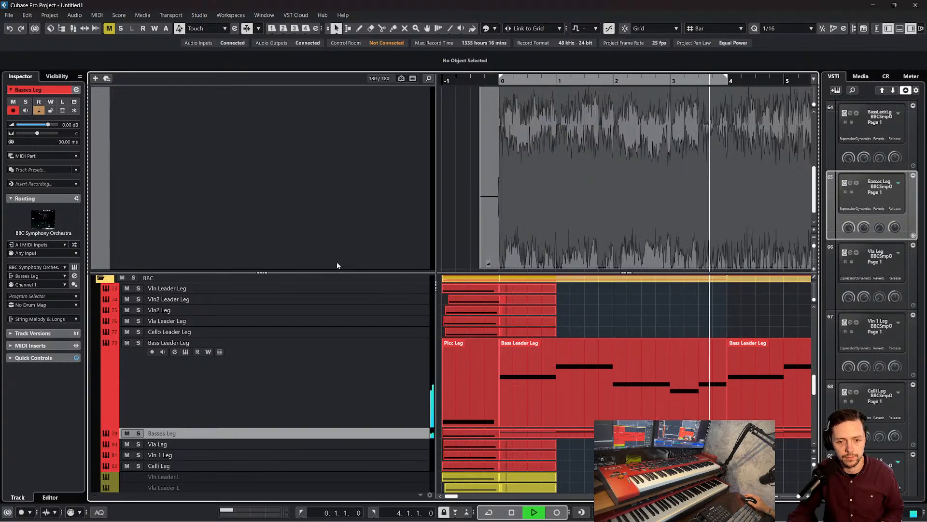
pyautogui.press('space')
pyautogui.moveTo(67, 144); pyautogui.dragTo(67, 158)
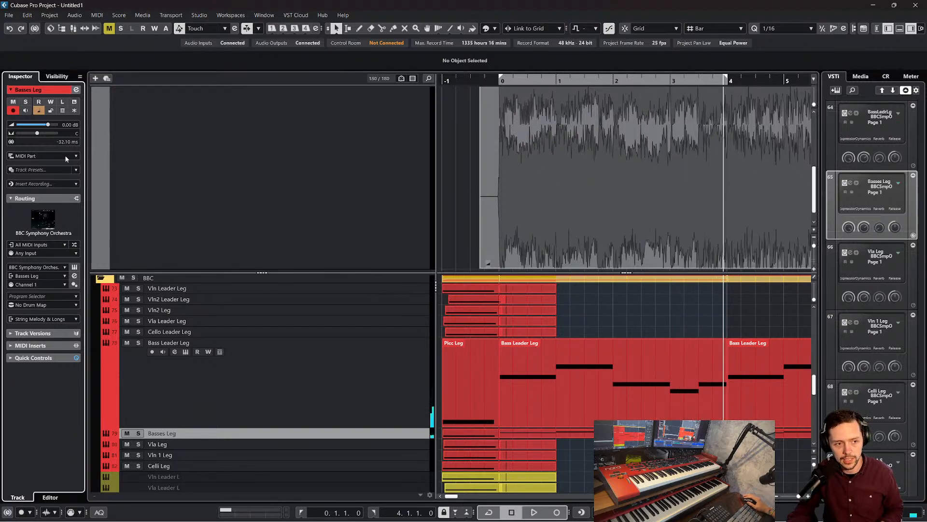
pyautogui.click(499, 81)
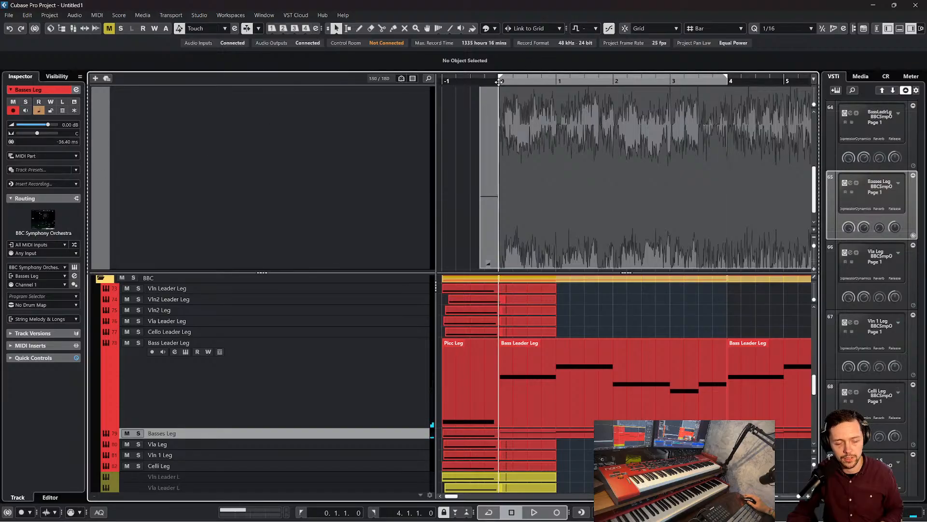
pyautogui.press('space')
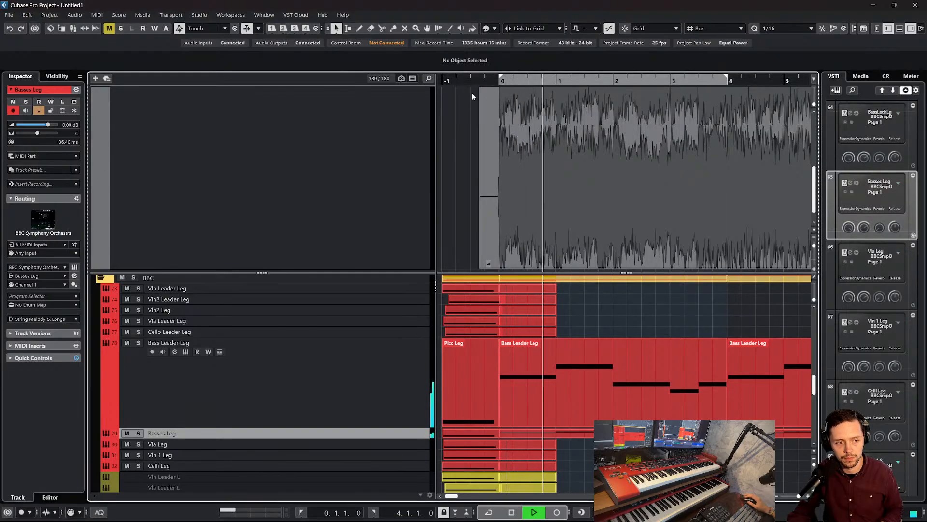
# Set the track delay of Bass Leader Leg to -46.20 ms and of Basses Leg to -41.60 ms
pyautogui.click(338, 367)
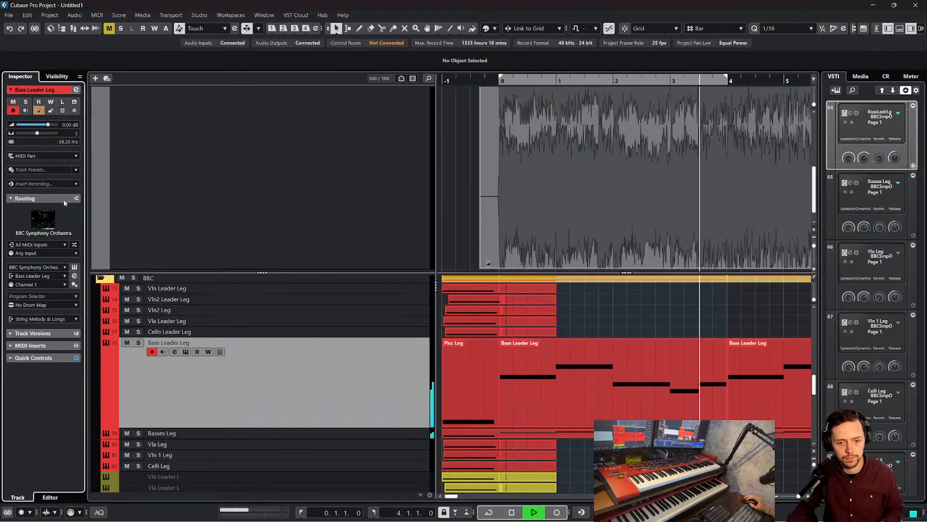
pyautogui.press('space')
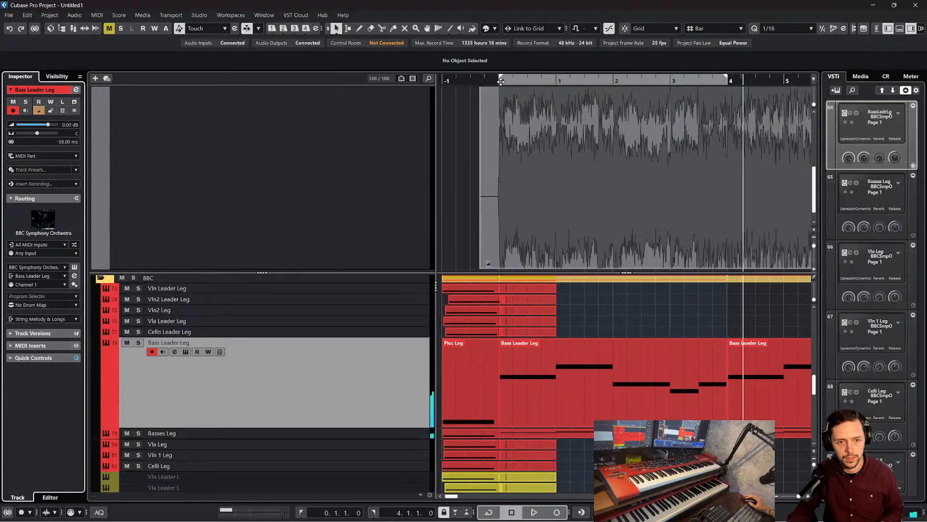
pyautogui.click(487, 92)
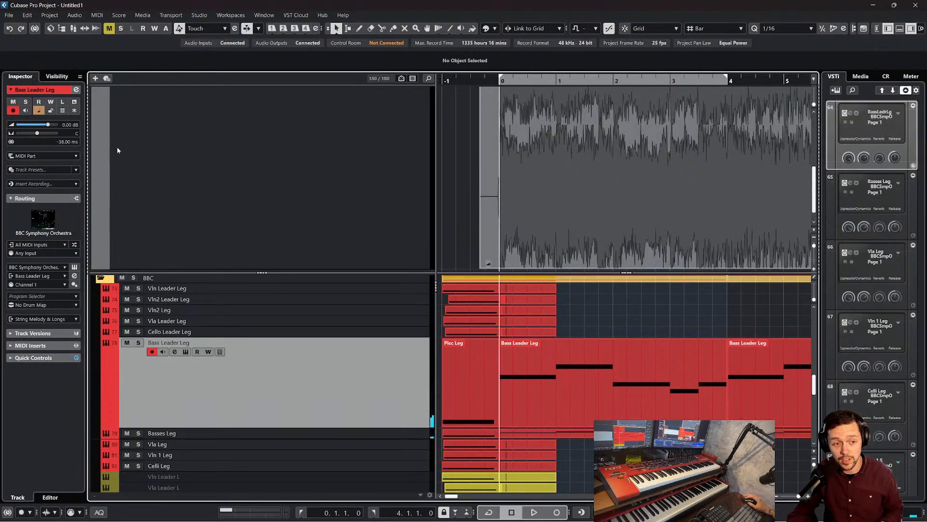
pyautogui.moveTo(71, 144); pyautogui.dragTo(66, 185)
pyautogui.click(314, 434)
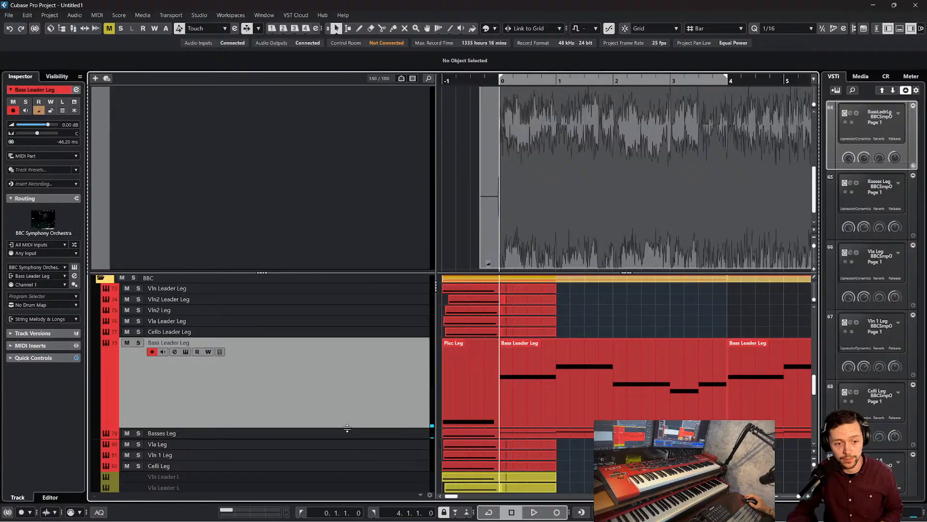
pyautogui.click(60, 148)
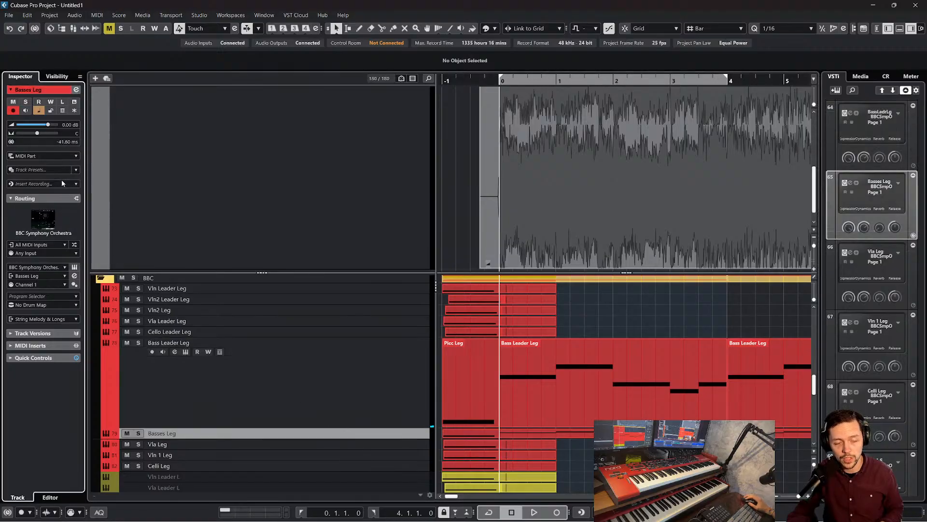
# Play both bass parts from just before bar 0 to check the timing with the adjusted track delays
pyautogui.click(502, 81)
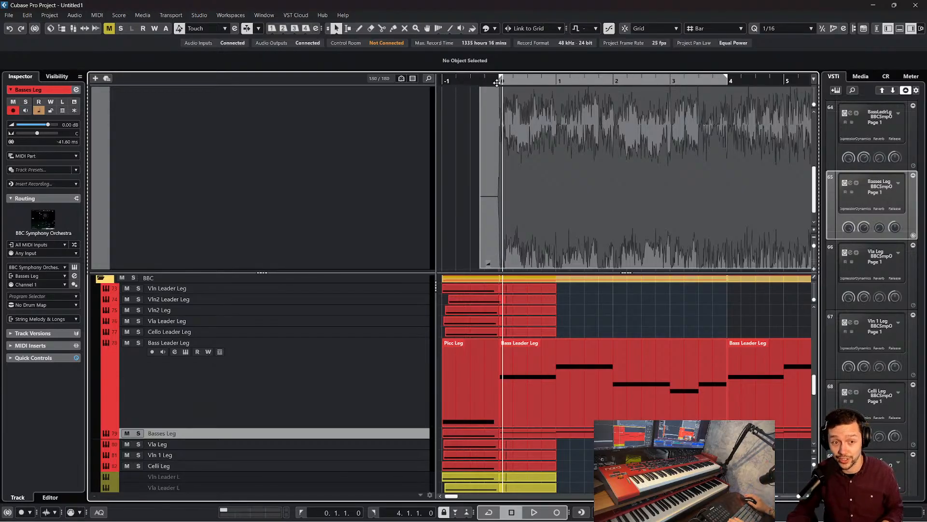
pyautogui.moveTo(497, 82); pyautogui.dragTo(494, 82)
pyautogui.press('space')
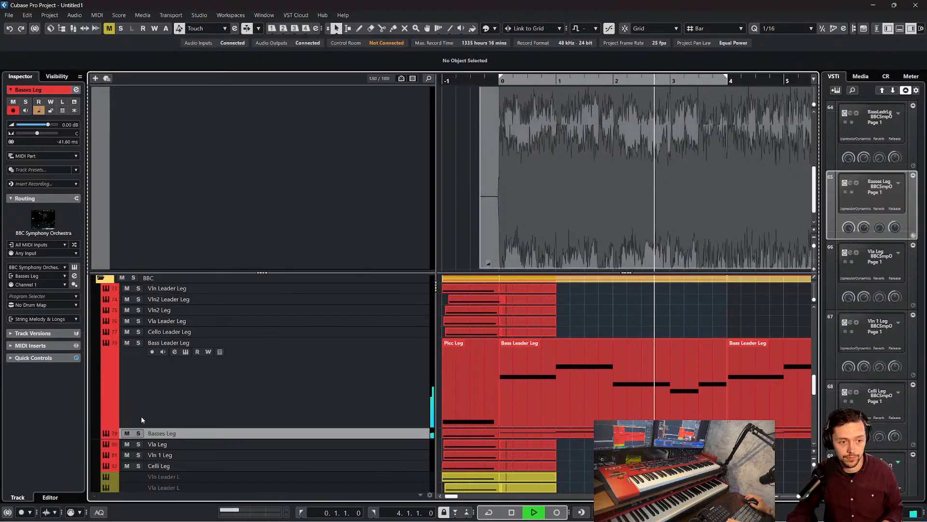
# Stop playback, solo the Basses Leg track and make it taller so its MIDI notes are visible
pyautogui.click(126, 434)
pyautogui.press('space')
pyautogui.click(129, 340)
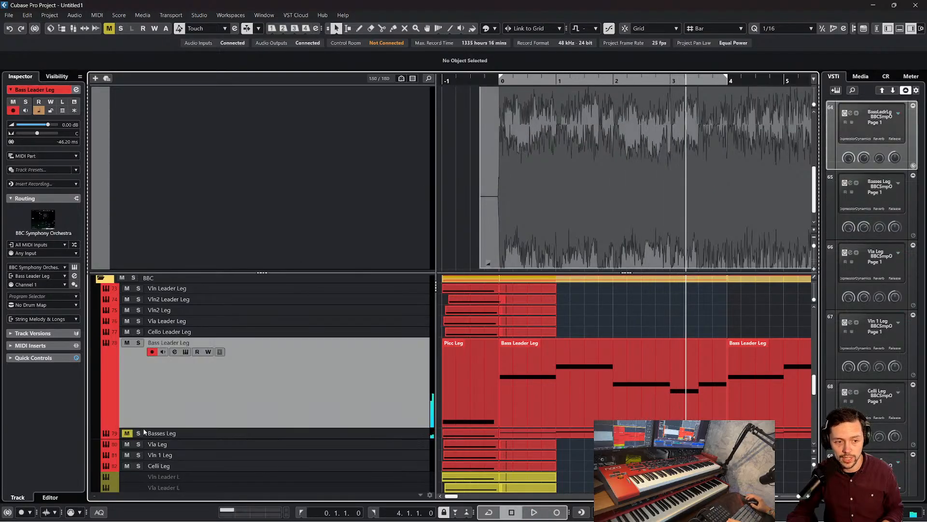
pyautogui.click(140, 433)
pyautogui.click(384, 433)
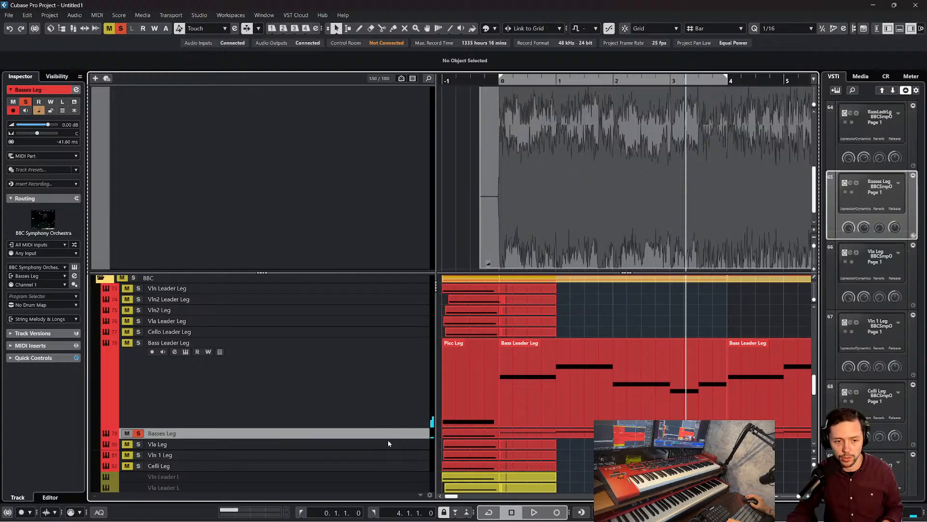
pyautogui.moveTo(388, 438); pyautogui.dragTo(347, 450)
# Raise the Basses Leg volume to 4.34 dB and play the soloed track from bar 0 with auto-scroll on
pyautogui.moveTo(52, 129); pyautogui.dragTo(54, 127)
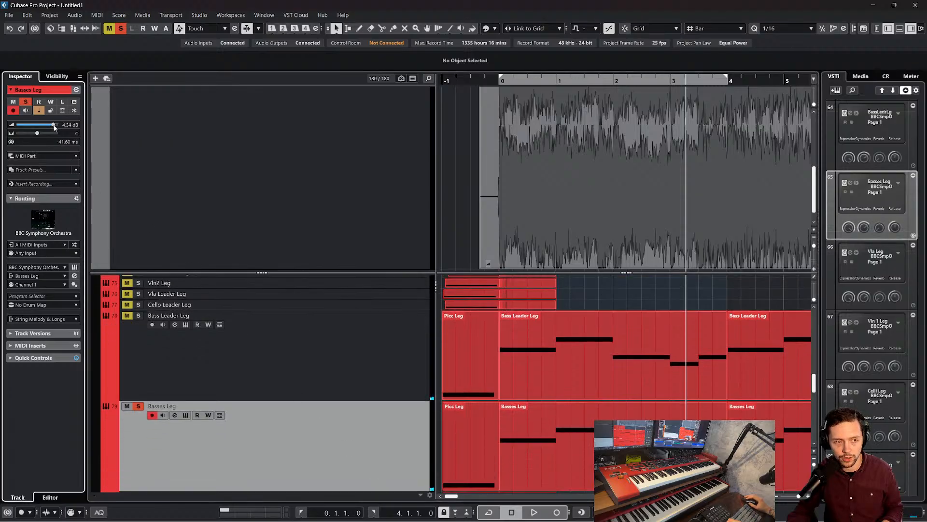
pyautogui.click(500, 79)
pyautogui.press('space')
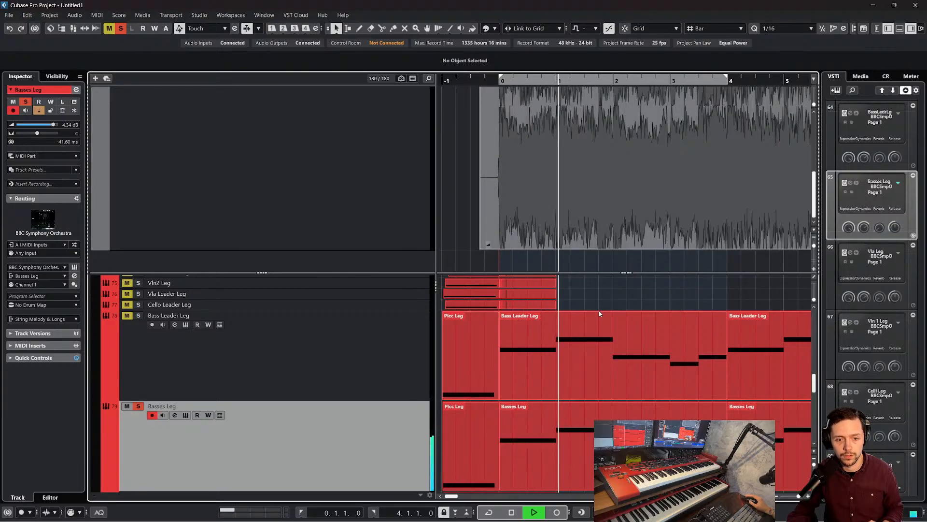
pyautogui.scroll(-3, 598, 310)
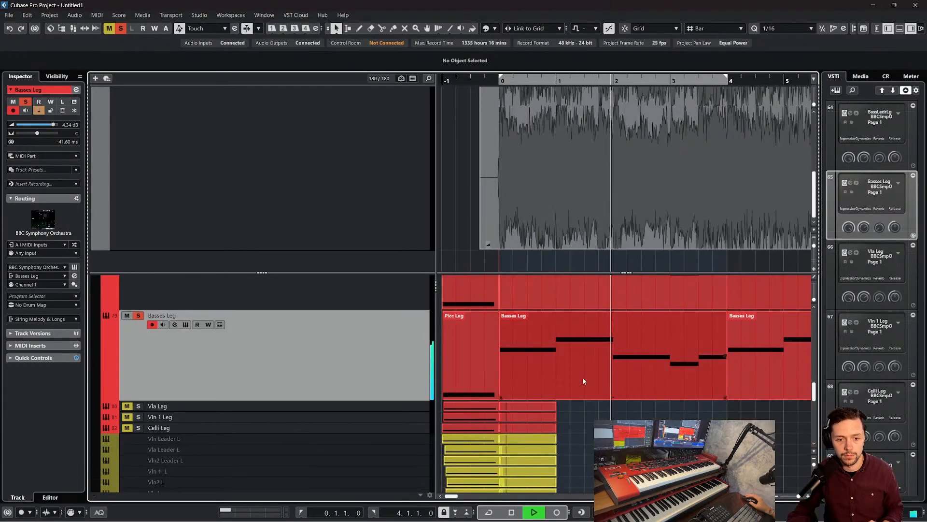
pyautogui.press('f')
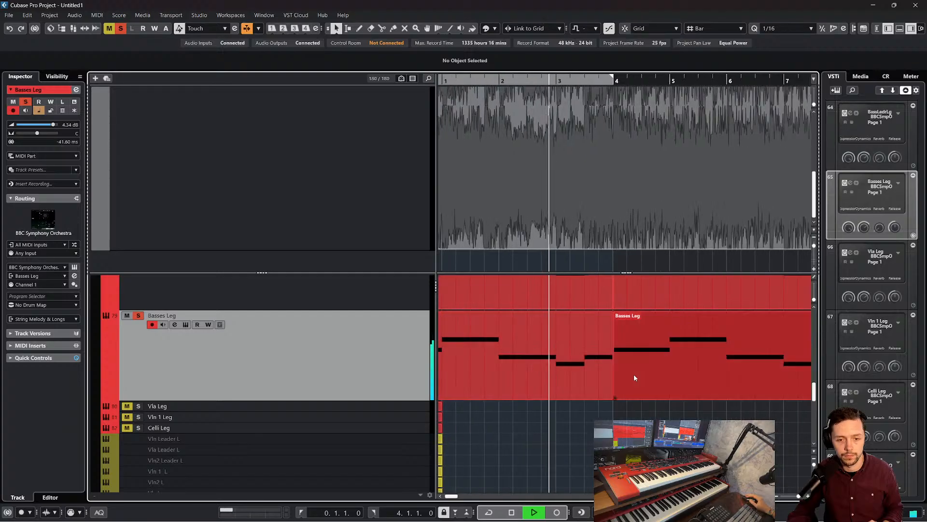
# Set the Basses Leg track delay to -72.40 ms and return the project cursor to just before bar 0
pyautogui.click(549, 373)
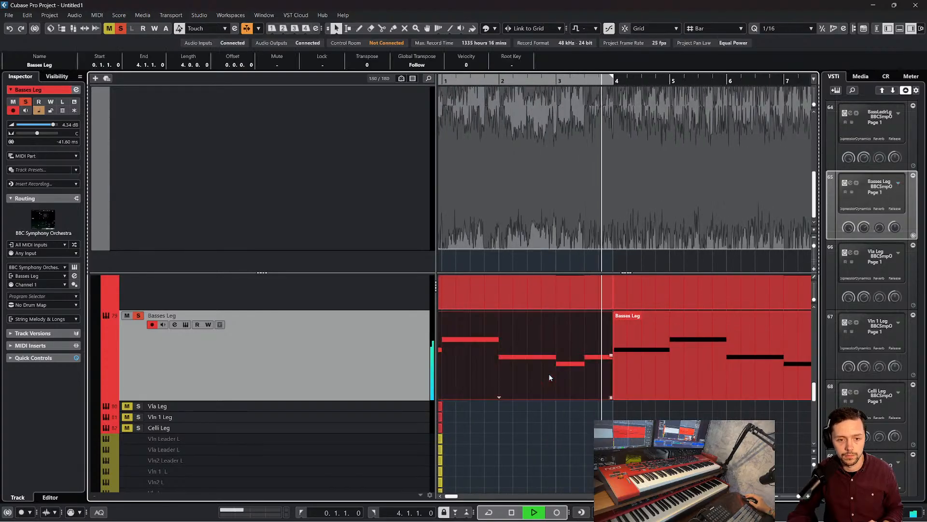
pyautogui.click(718, 361)
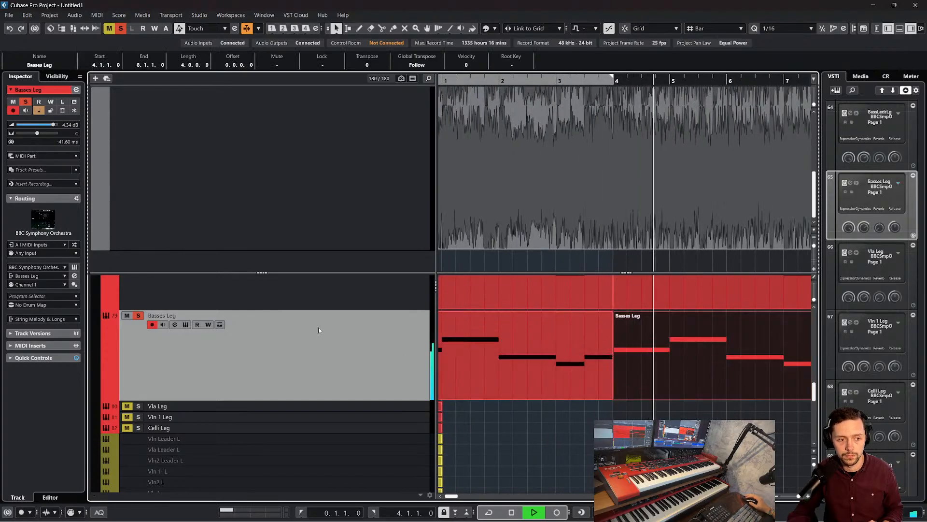
pyautogui.press('space')
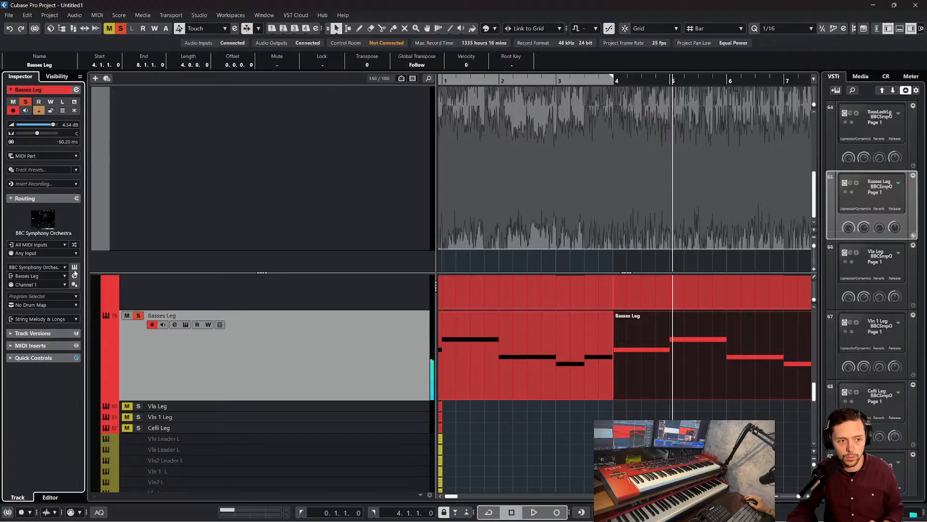
pyautogui.hscroll(-2, 669, 339)
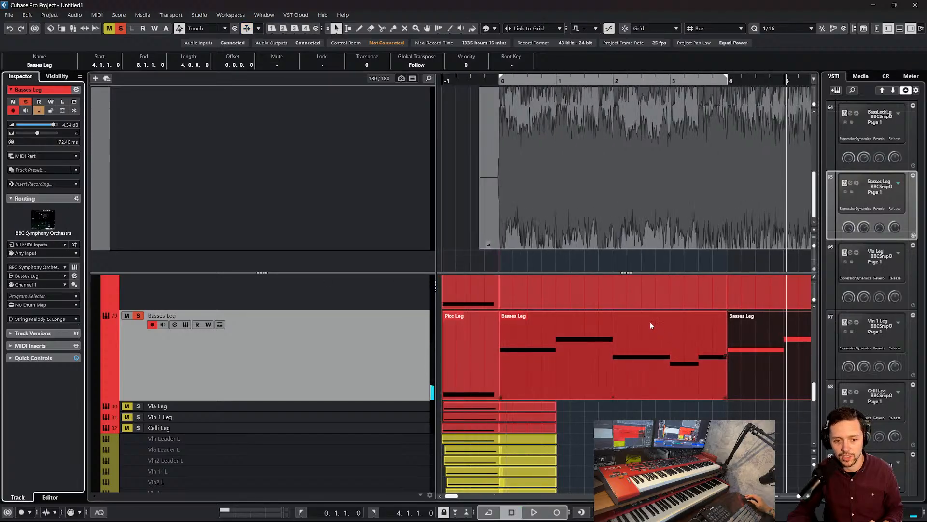
pyautogui.click(491, 82)
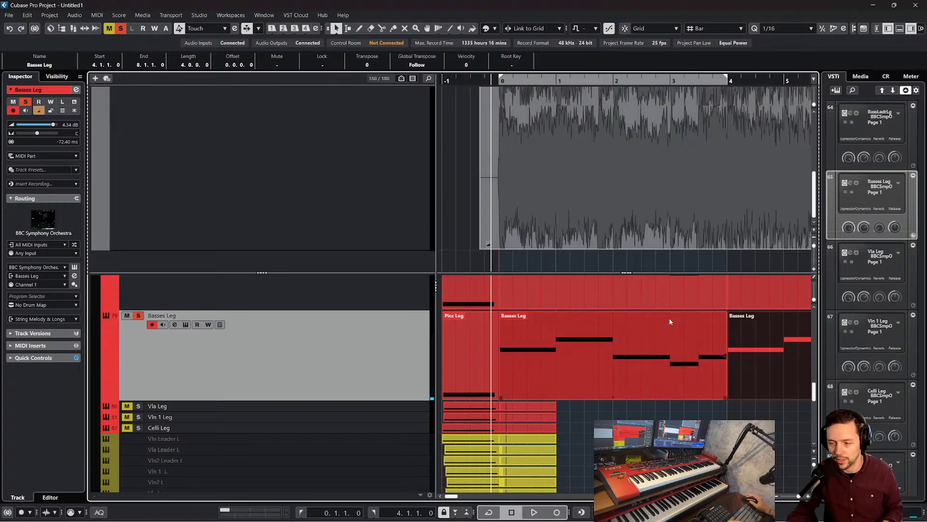
# Play the soloed Basses Leg part from just before bar 0 to check its timing against the grid
pyautogui.press('space')
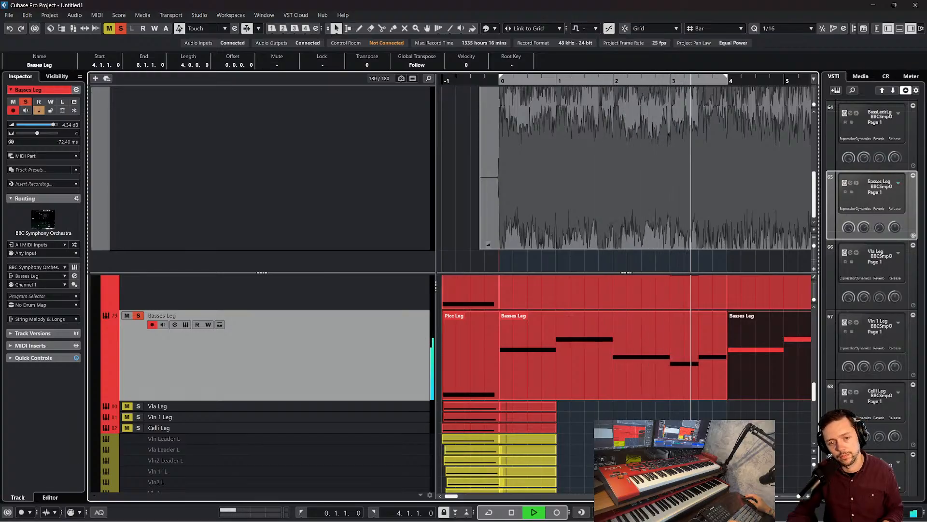
pyautogui.press('space')
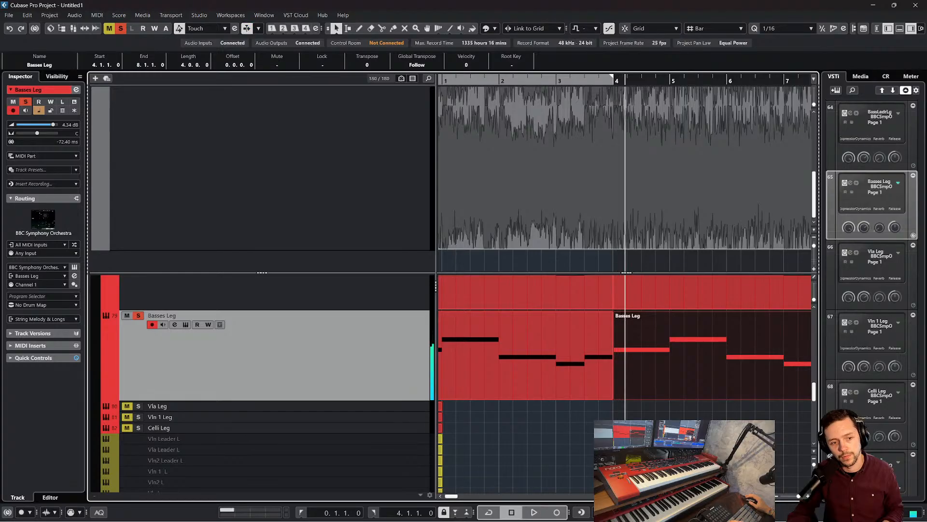
# Select the Bass Leader Leg track to check its delay and clear all solo states
pyautogui.scroll(3, 386, 401)
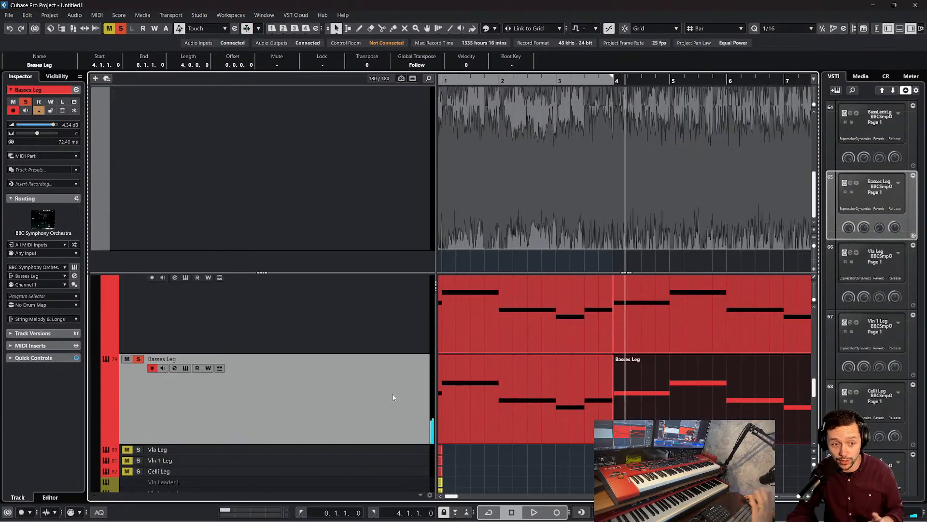
pyautogui.click(376, 344)
pyautogui.moveTo(78, 147); pyautogui.dragTo(69, 152)
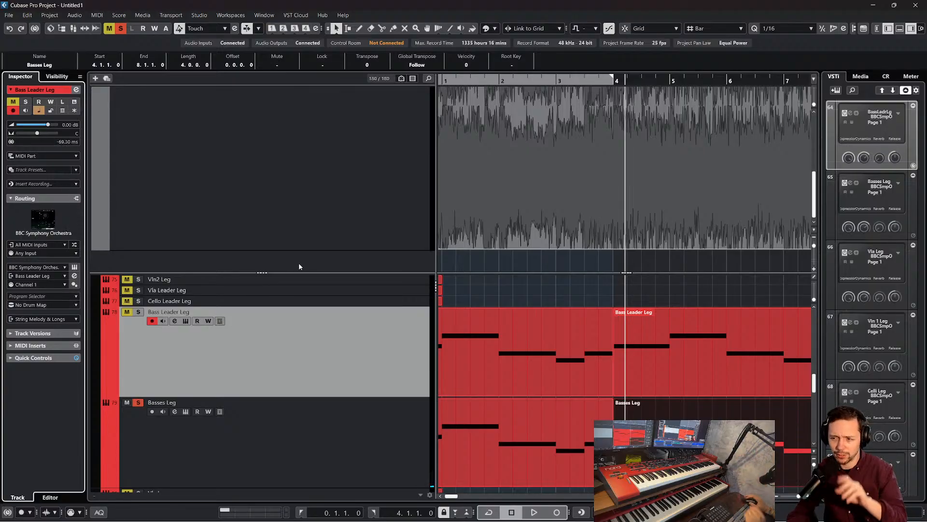
pyautogui.click(120, 28)
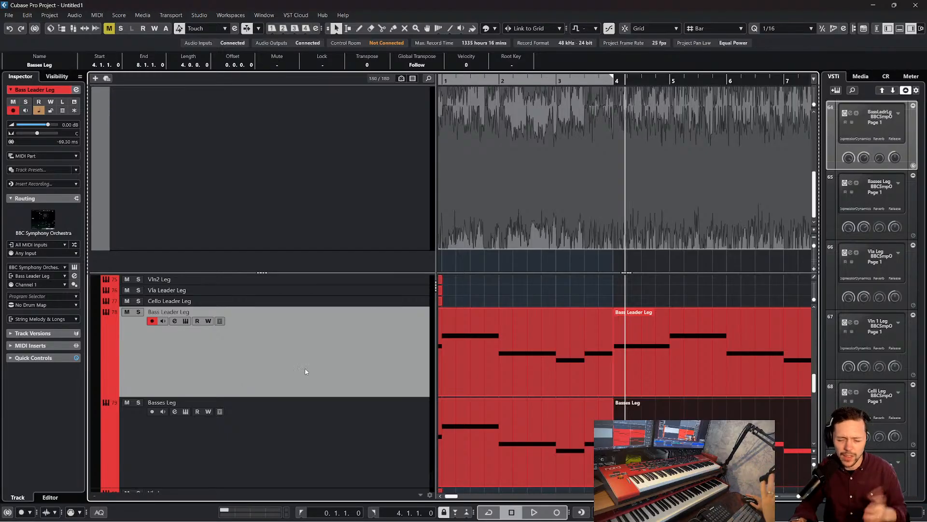
# Deselect the bass parts, go to the short string tracks, and place the project cursor at bar 0
pyautogui.scroll(1, 598, 115)
pyautogui.moveTo(562, 81); pyautogui.dragTo(590, 58)
pyautogui.scroll(-1, 623, 169)
pyautogui.scroll(-2, 694, 351)
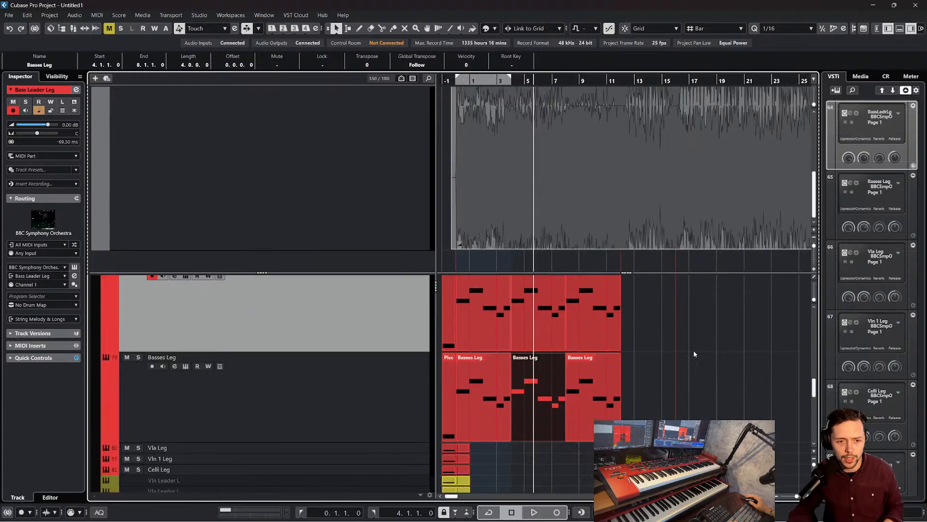
pyautogui.click(710, 358)
pyautogui.scroll(-5, 617, 373)
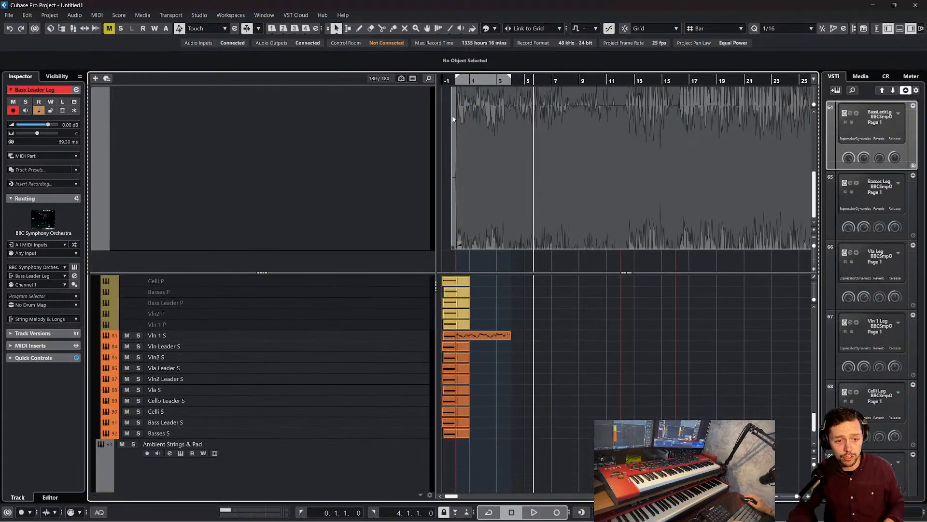
pyautogui.moveTo(455, 81); pyautogui.dragTo(451, 116)
pyautogui.press('KP_1')
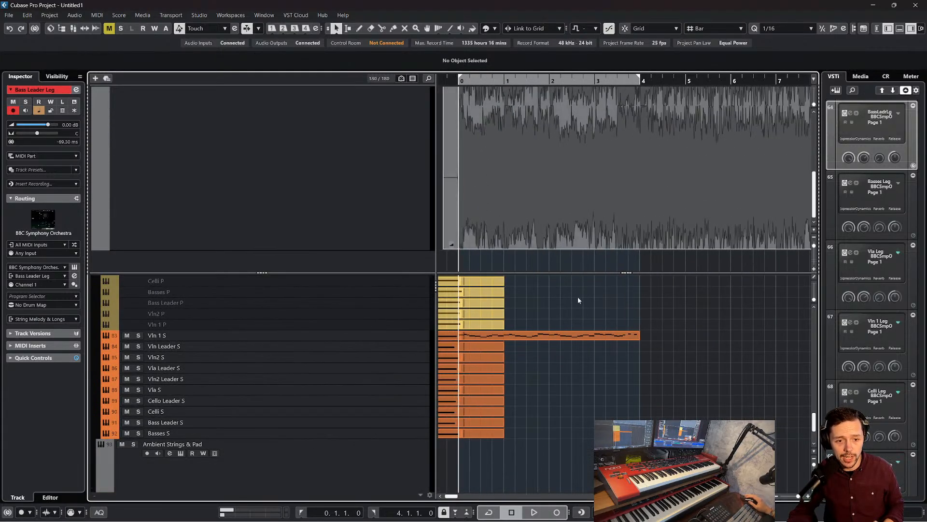
# Duplicate the four-bar Vln 1 S part and place the copy on the Vln Leader S track at bar 0
pyautogui.click(575, 333)
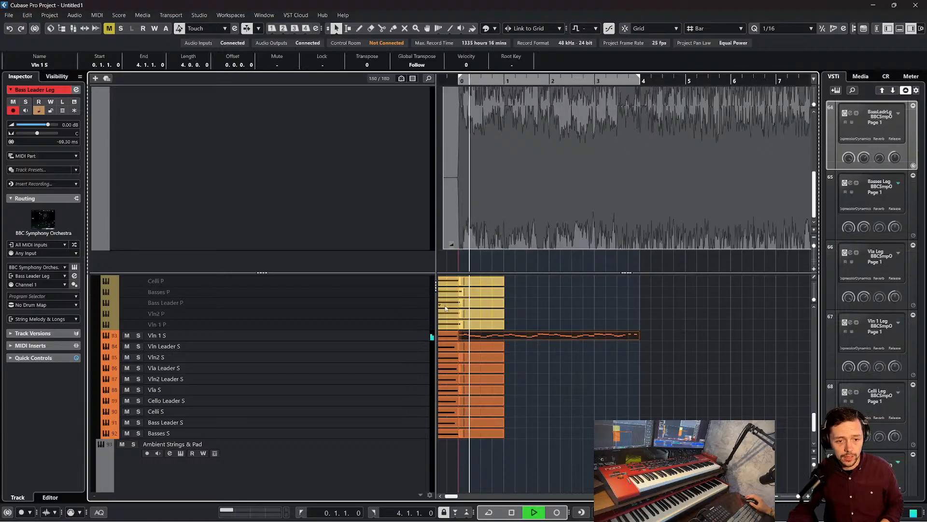
pyautogui.press('space')
pyautogui.hotkey('ctrl', 'd')
pyautogui.moveTo(657, 339); pyautogui.dragTo(478, 349)
pyautogui.hotkey('ctrl', 'z')
pyautogui.hscroll(-1, 725, 305)
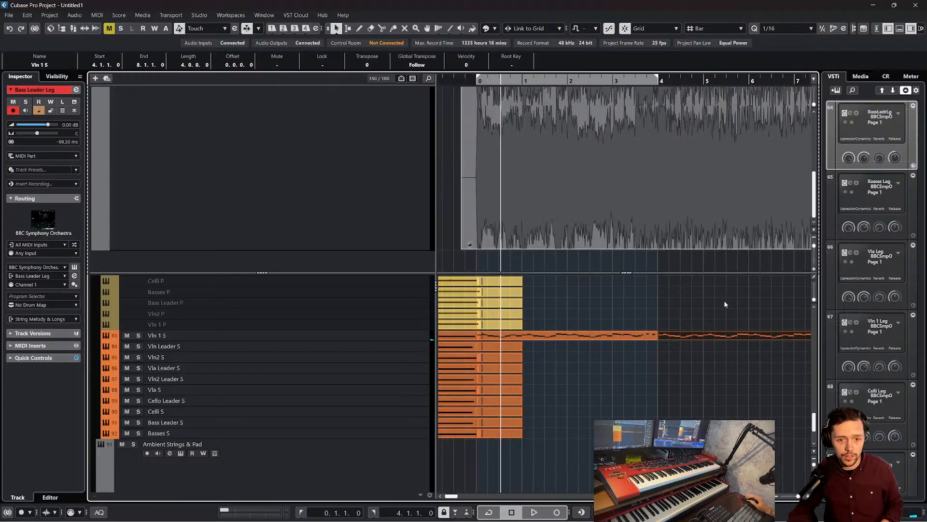
pyautogui.moveTo(711, 338); pyautogui.dragTo(533, 349)
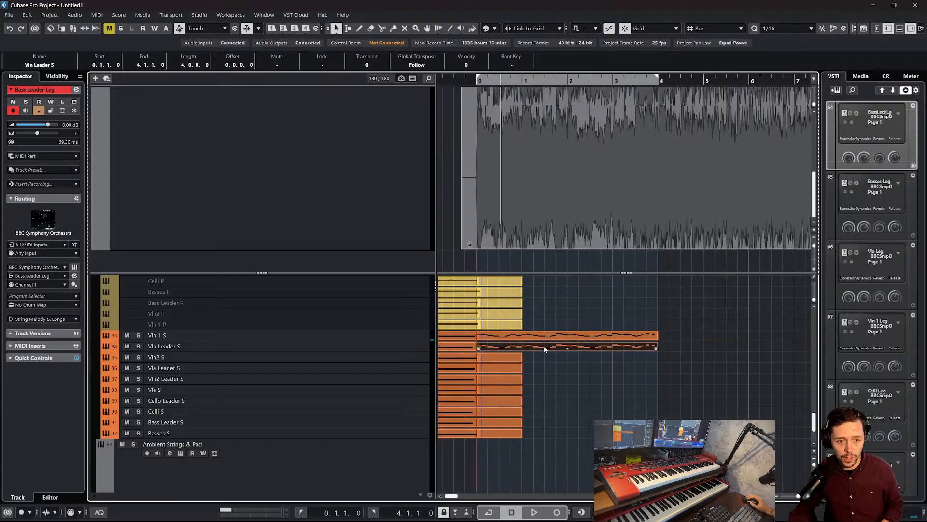
# Transpose all notes in the Vln Leader S part up one octave and close the editor
pyautogui.doubleClick(543, 346)
pyautogui.hotkey('ctrl', 'a')
pyautogui.hotkey('shift', 'Up')
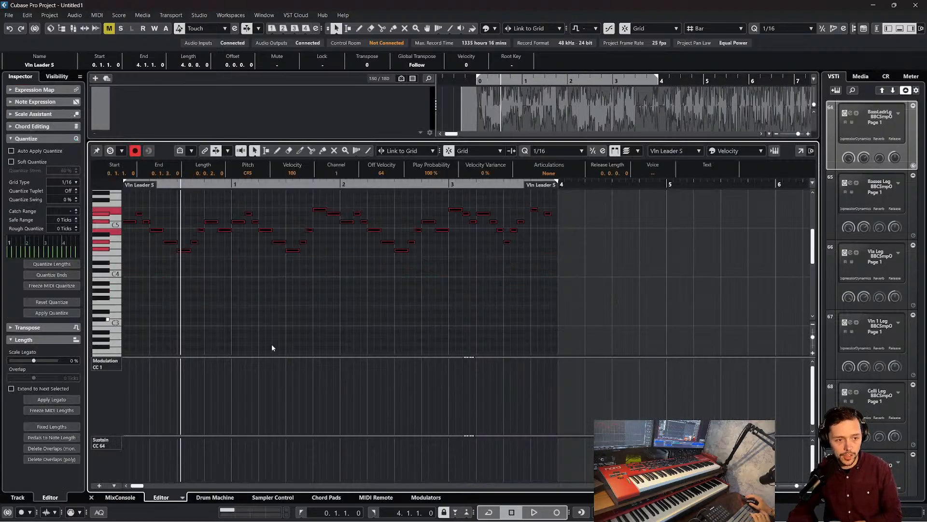
pyautogui.click(91, 497)
# Copy the Vln Leader S part to Cello Leader S at bar 0 and transpose its notes down one octave
pyautogui.moveTo(611, 346); pyautogui.dragTo(470, 403)
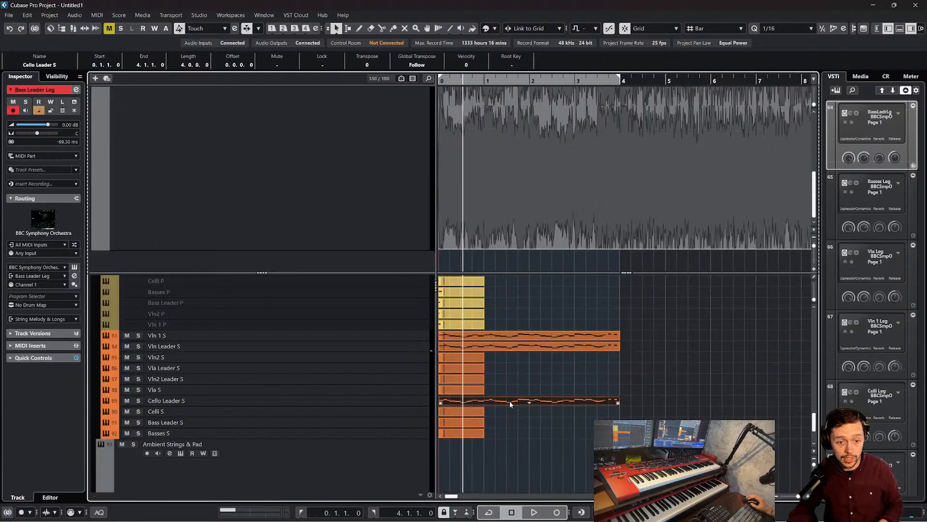
pyautogui.doubleClick(512, 402)
pyautogui.hotkey('shift', 'Down')
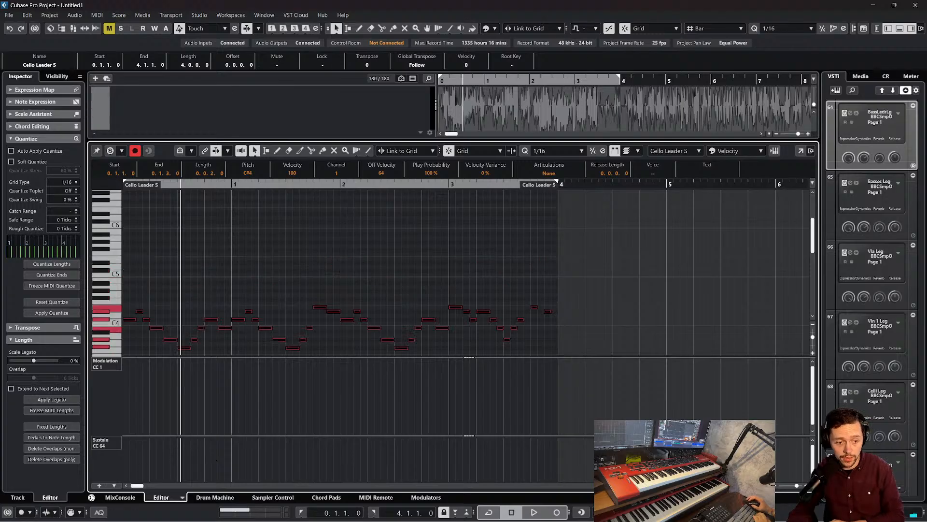
pyautogui.click(91, 497)
# Start playback near bar 0 and solo the Cello Leader S, Vln Leader S and Vln 1 S tracks
pyautogui.hscroll(-2, 487, 281)
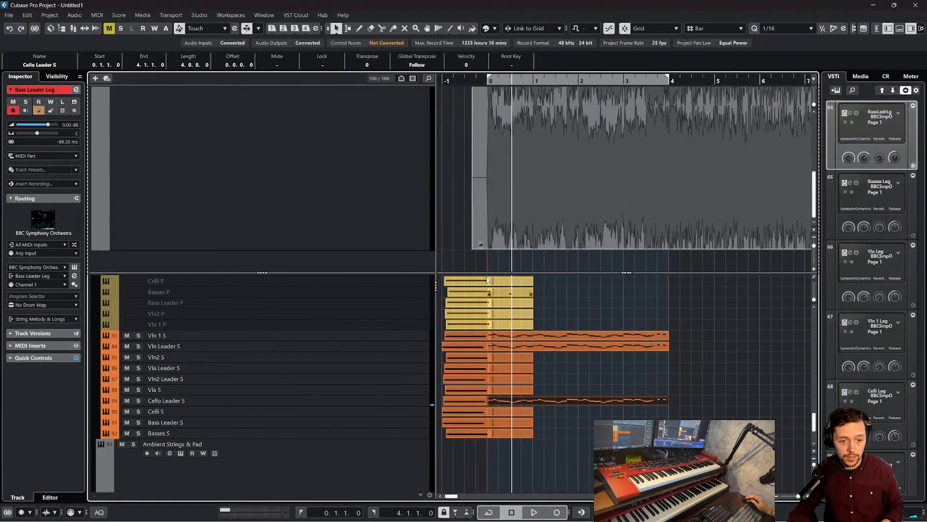
pyautogui.doubleClick(482, 83)
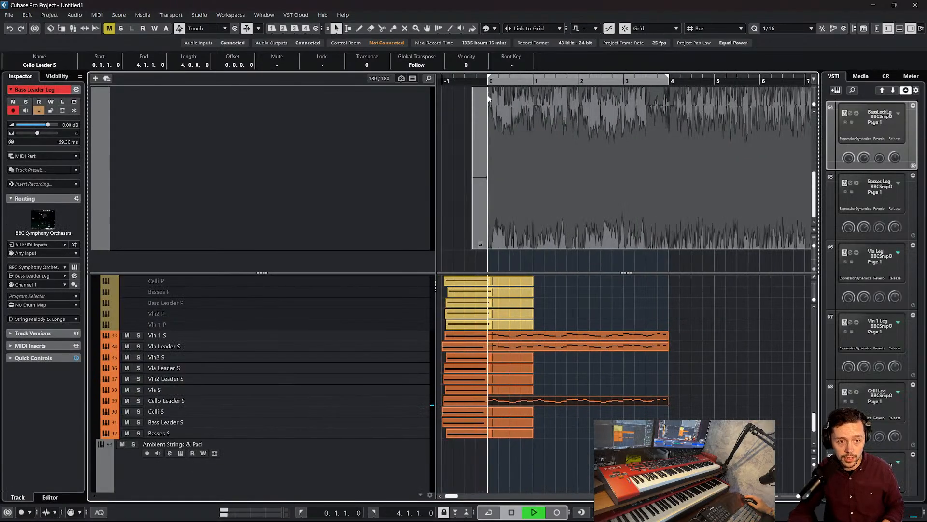
pyautogui.click(138, 400)
pyautogui.click(139, 346)
pyautogui.click(138, 335)
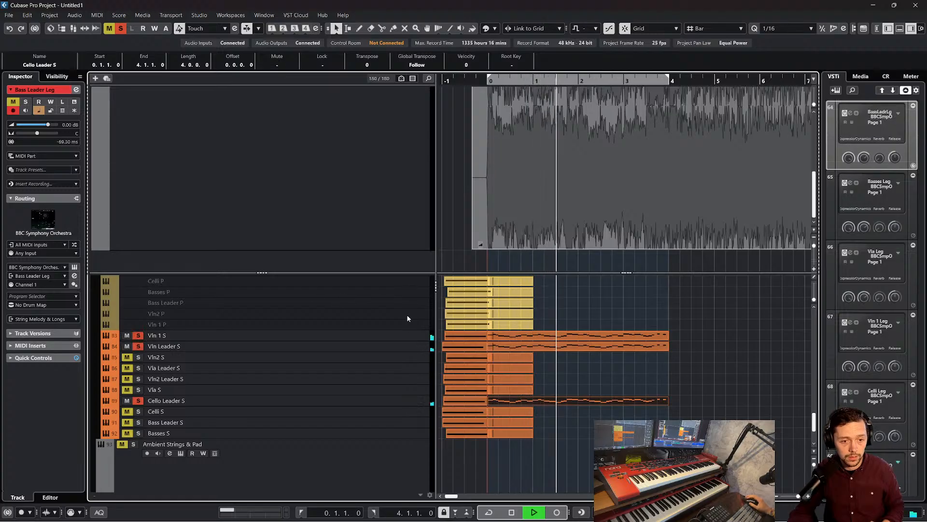
# Compare the track delays of Cello Leader S, Vln 1 S and Vln Leader S during playback, and stop
pyautogui.click(401, 409)
pyautogui.click(401, 402)
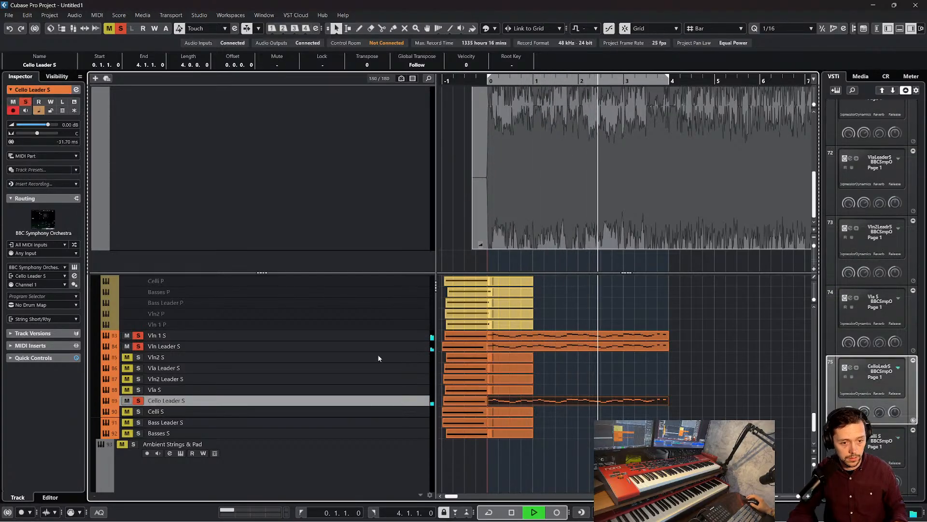
pyautogui.click(374, 337)
pyautogui.click(373, 344)
pyautogui.press('space')
# Copy the Cello Leader S part onto the Celli S track, starting at bar 0
pyautogui.click(561, 395)
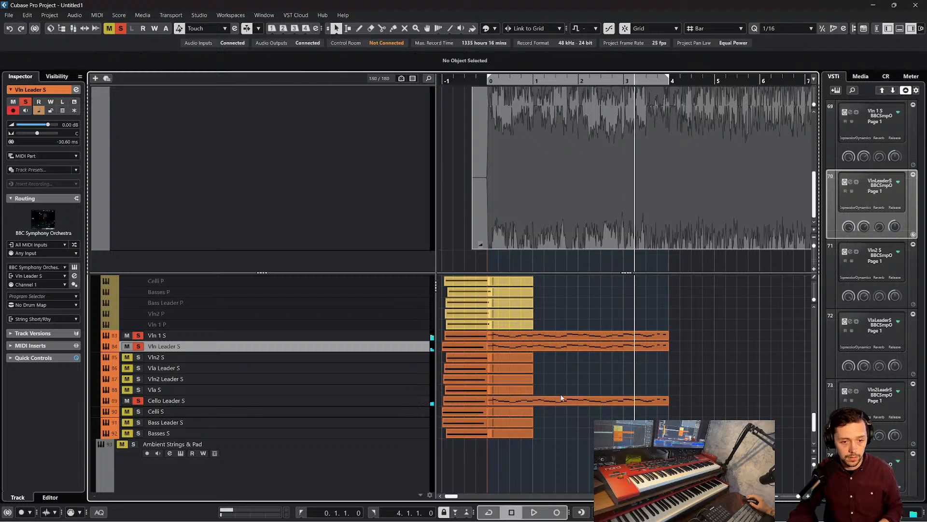
pyautogui.click(562, 400)
pyautogui.hotkey('ctrl', 'c')
pyautogui.click(417, 411)
pyautogui.hotkey('ctrl', 'v')
pyautogui.moveTo(704, 411); pyautogui.dragTo(558, 419)
# Solo Celli S with the other short strings and play them together from bar 0
pyautogui.click(488, 82)
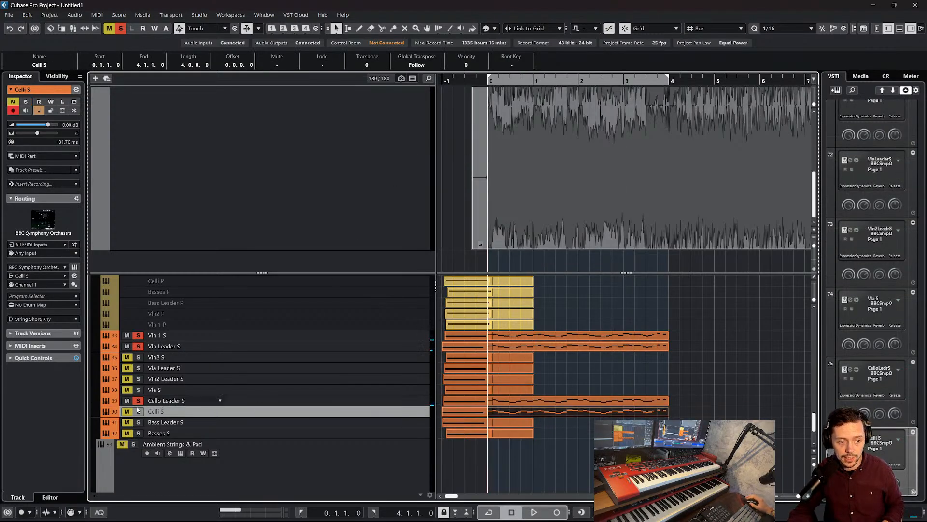
pyautogui.click(127, 411)
pyautogui.click(138, 411)
pyautogui.press('space')
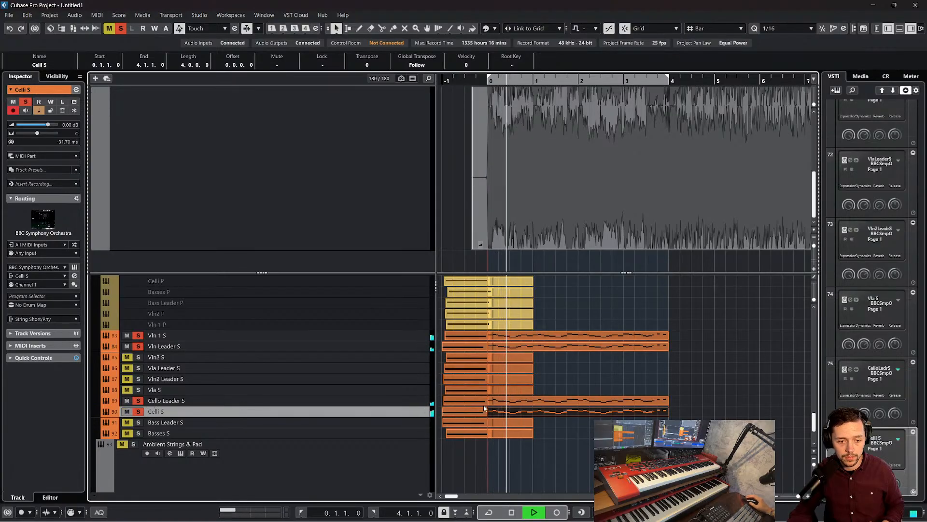
pyautogui.press('space')
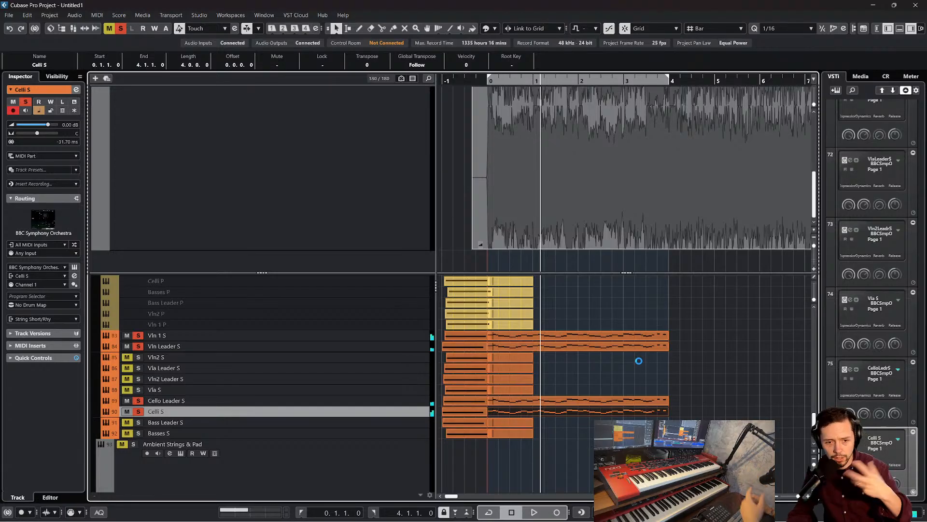
# Copy the Vln 1 S and Vln Leader S parts to the Picc S and Flt S woodwind tracks at bar 0
pyautogui.click(627, 361)
pyautogui.moveTo(627, 361); pyautogui.dragTo(618, 336)
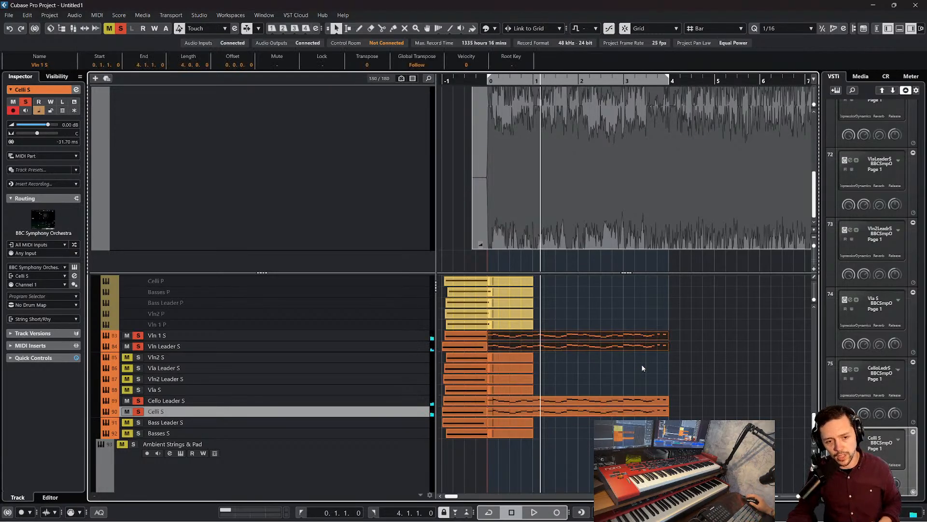
pyautogui.scroll(4, 642, 369)
pyautogui.scroll(15, 643, 371)
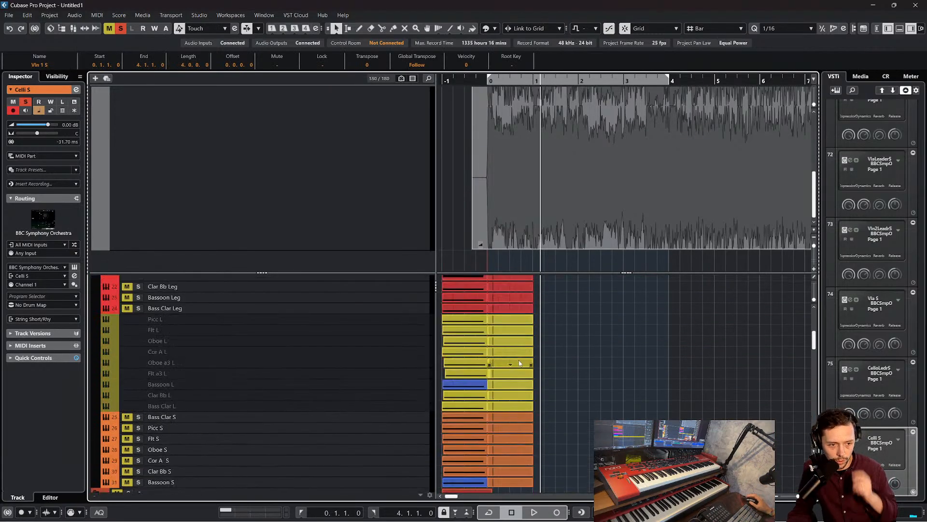
pyautogui.click(337, 430)
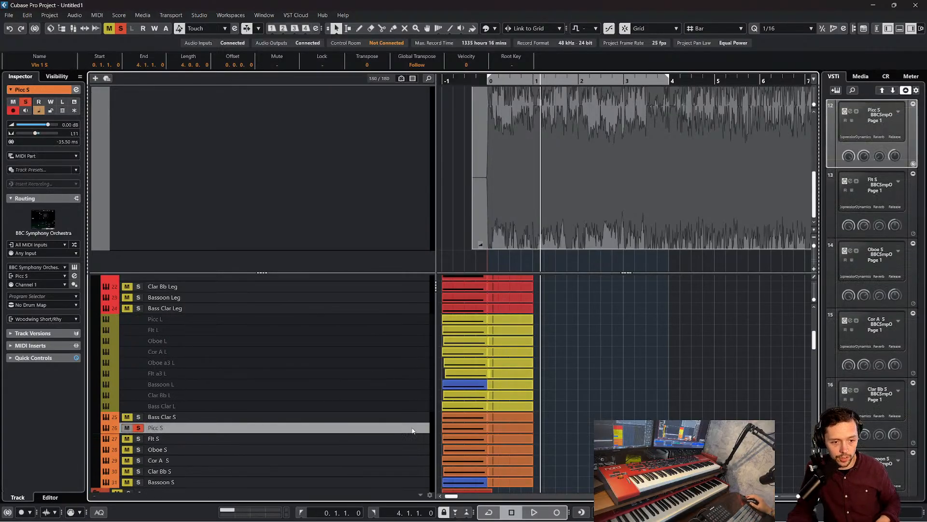
pyautogui.moveTo(579, 434); pyautogui.dragTo(526, 432)
# Inspect the Picc S and Flt S parts together in the Key Editor, start playback from bar 0, and close the editor
pyautogui.click(497, 81)
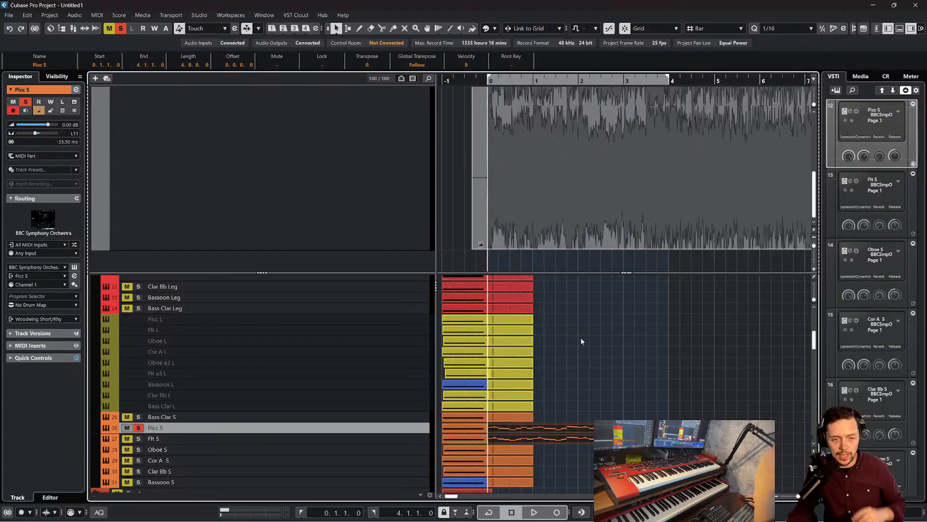
pyautogui.click(97, 15)
pyautogui.click(112, 25)
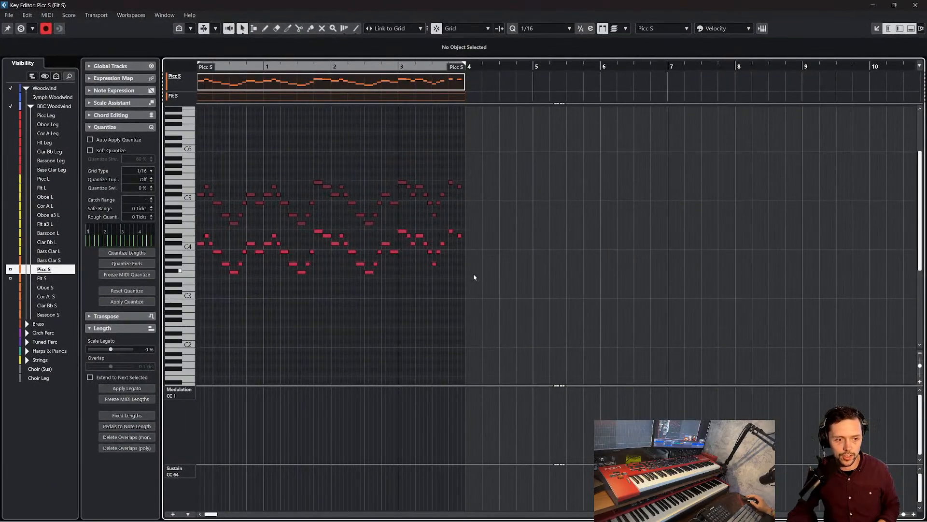
pyautogui.click(259, 68)
pyautogui.press('space')
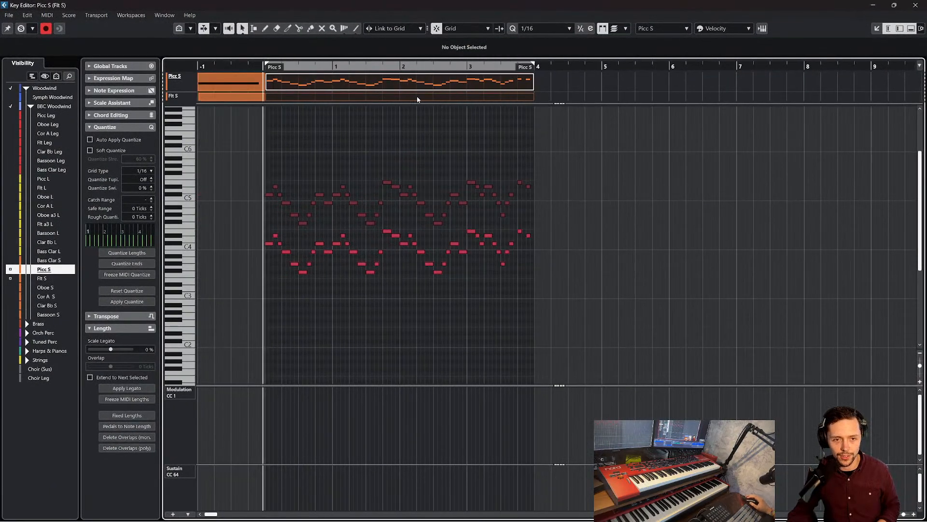
pyautogui.press('Return')
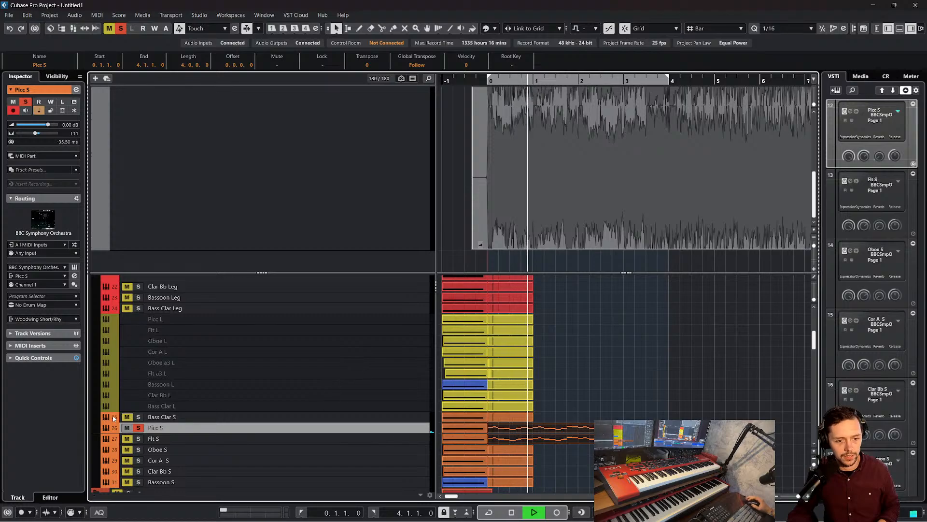
# Solo Flt S alongside Picc S during playback and check both tracks' delay settings
pyautogui.click(138, 439)
pyautogui.click(392, 438)
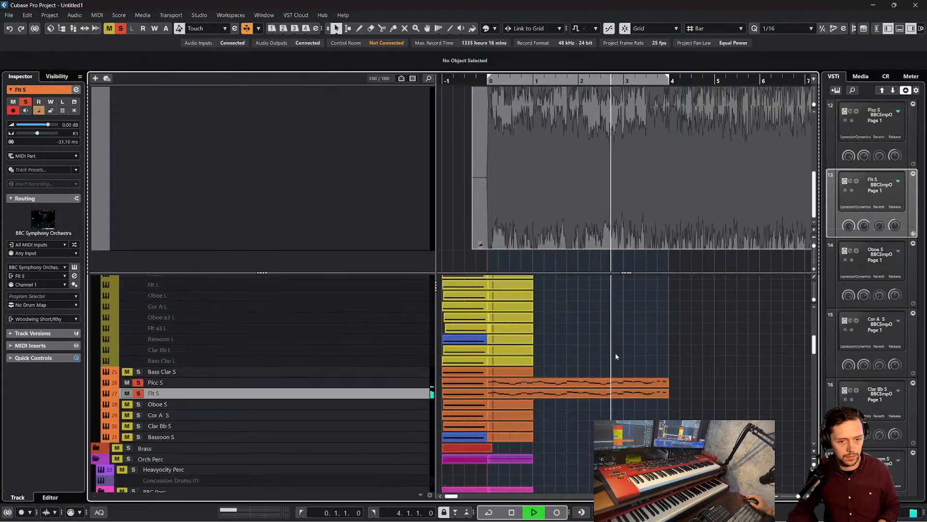
pyautogui.scroll(-2, 389, 397)
pyautogui.click(303, 381)
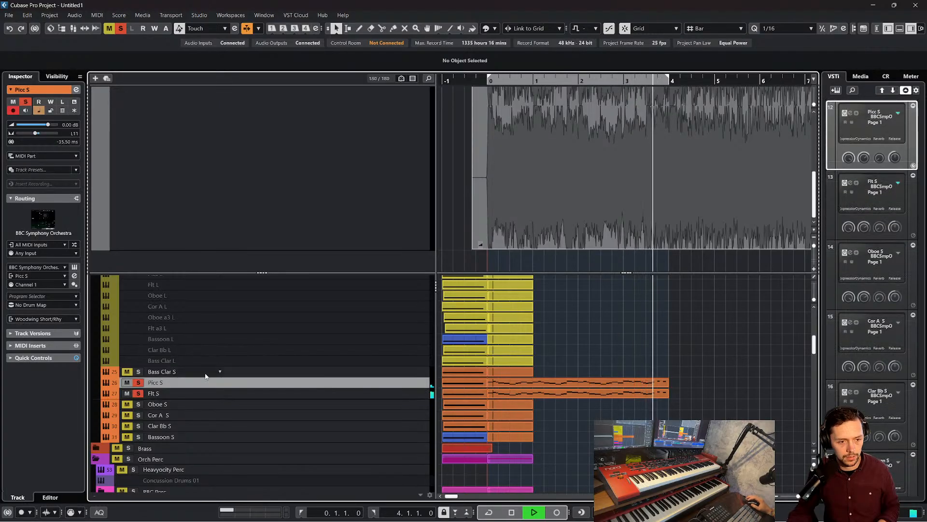
# Open the Picc S part in the editor, audition its first notes, and transpose all notes up one octave
pyautogui.doubleClick(589, 383)
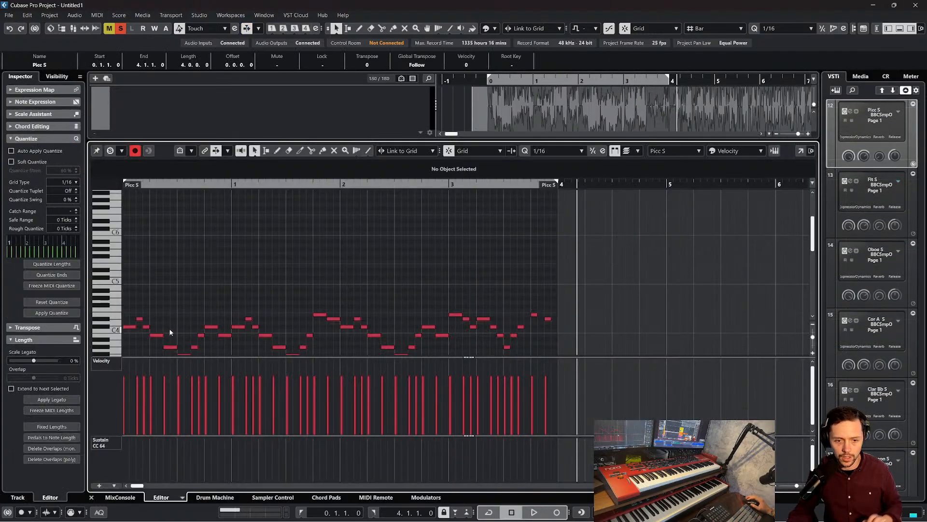
pyautogui.click(132, 327)
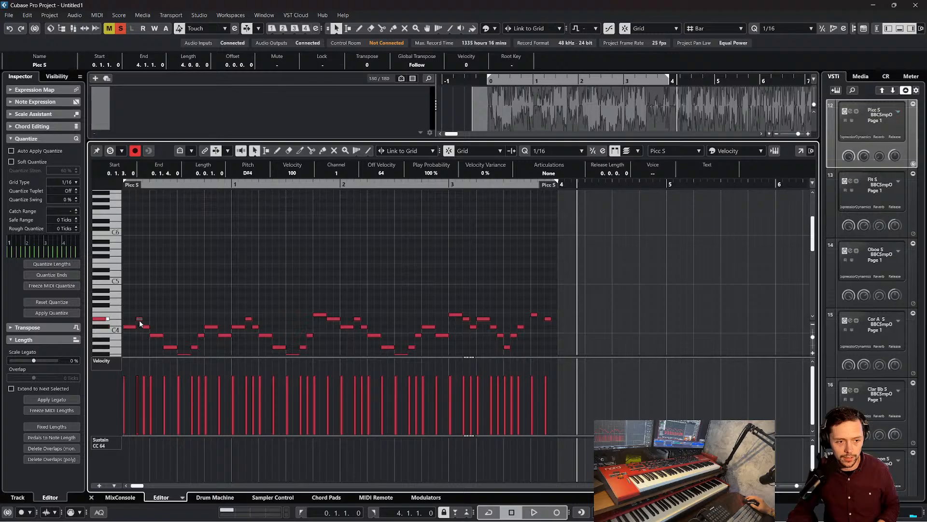
pyautogui.click(130, 330)
pyautogui.click(131, 328)
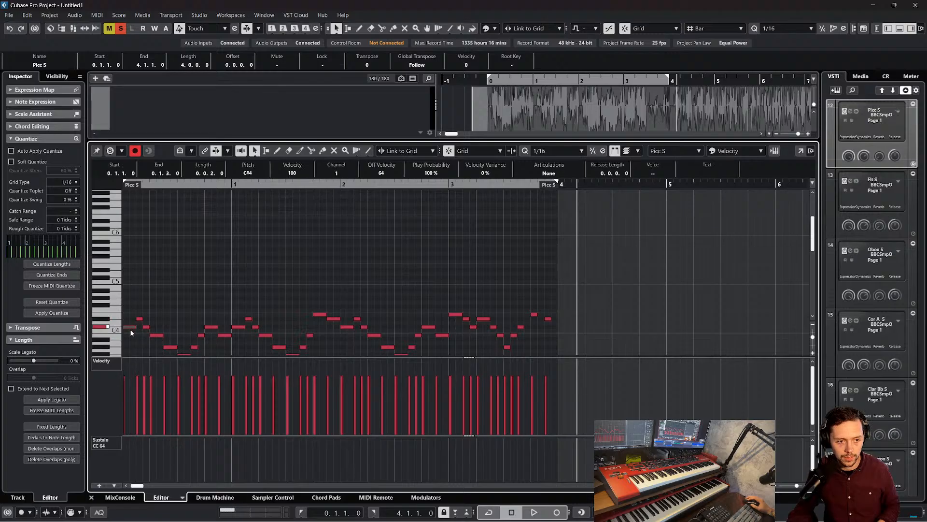
pyautogui.scroll(-2, 149, 321)
pyautogui.hotkey('ctrl', 'a')
pyautogui.hotkey('shift', 'Up')
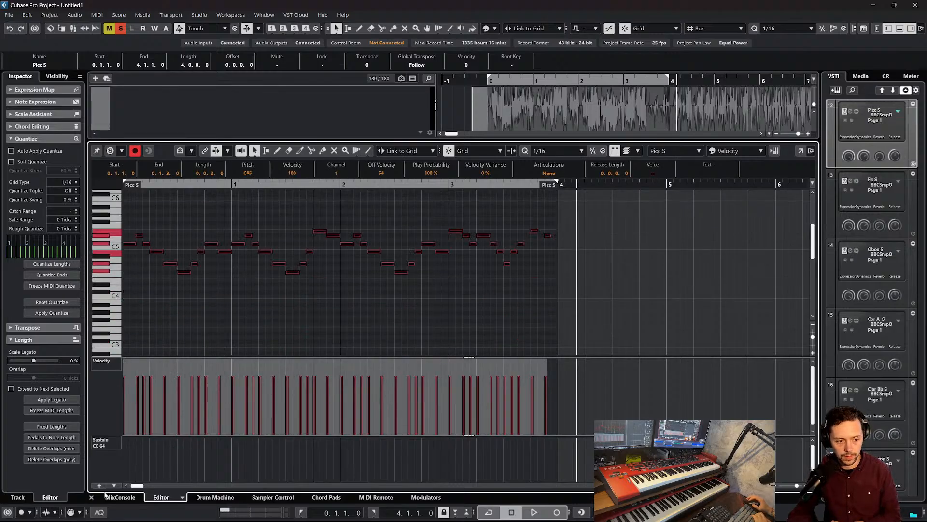
# Open the Flt S part in the editor, transpose all its notes down one octave, and close the editor
pyautogui.click(92, 498)
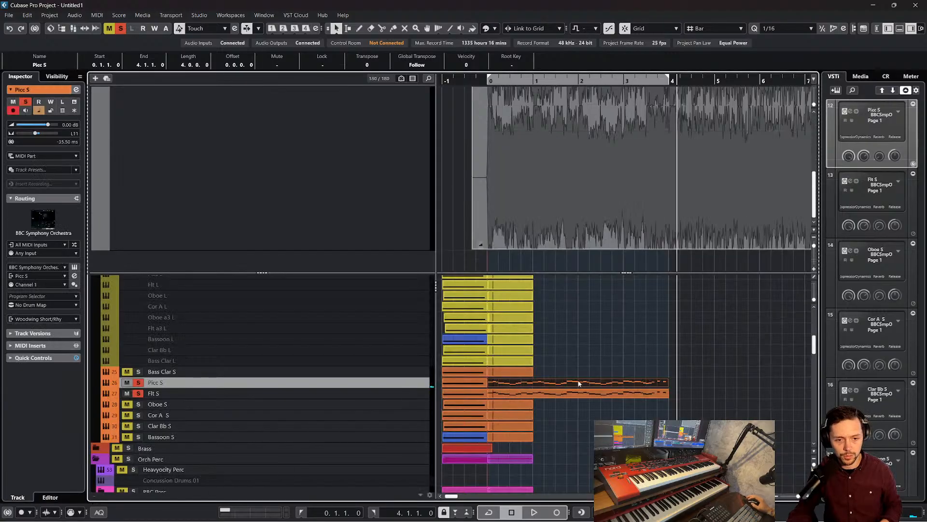
pyautogui.doubleClick(586, 392)
pyautogui.hotkey('ctrl', 'a')
pyautogui.hotkey('shift', 'Down')
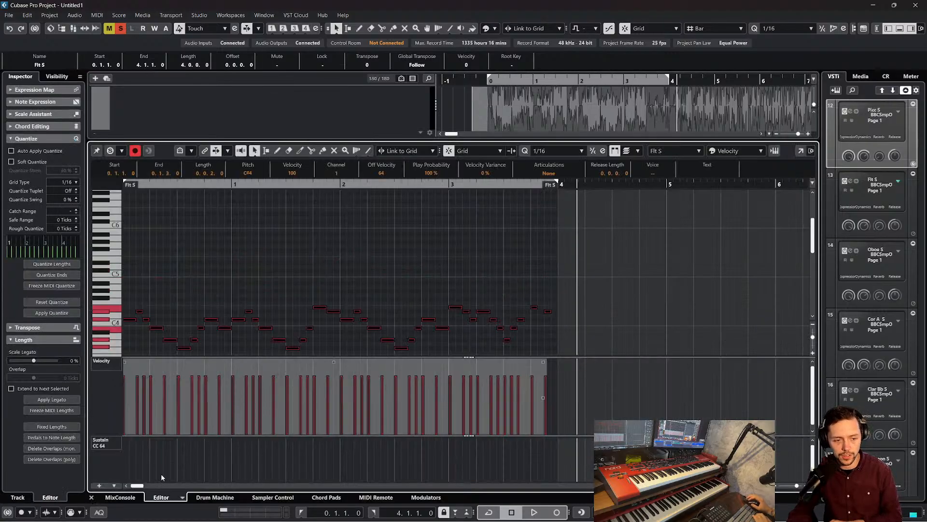
pyautogui.click(91, 497)
# Play the soloed Picc S and Flt S parts together from bar 0 and stop near bar 4
pyautogui.click(490, 92)
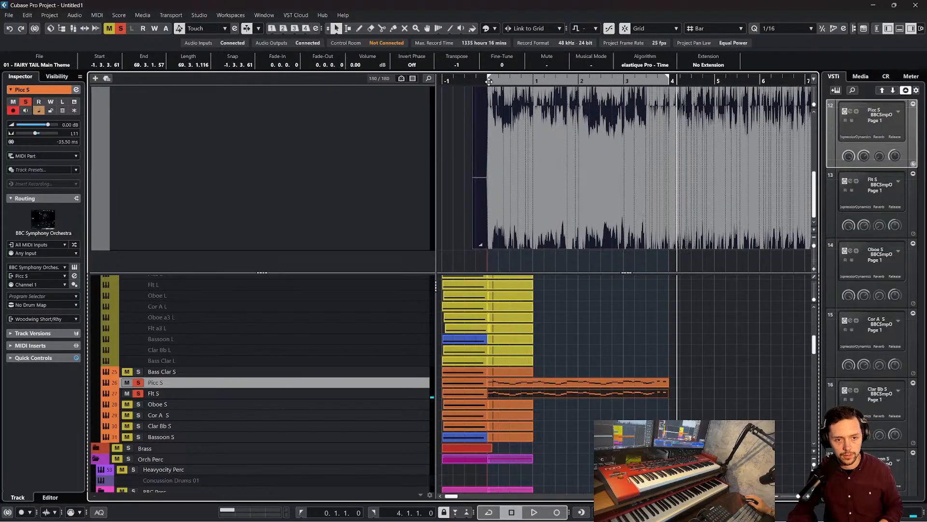
pyautogui.press('space')
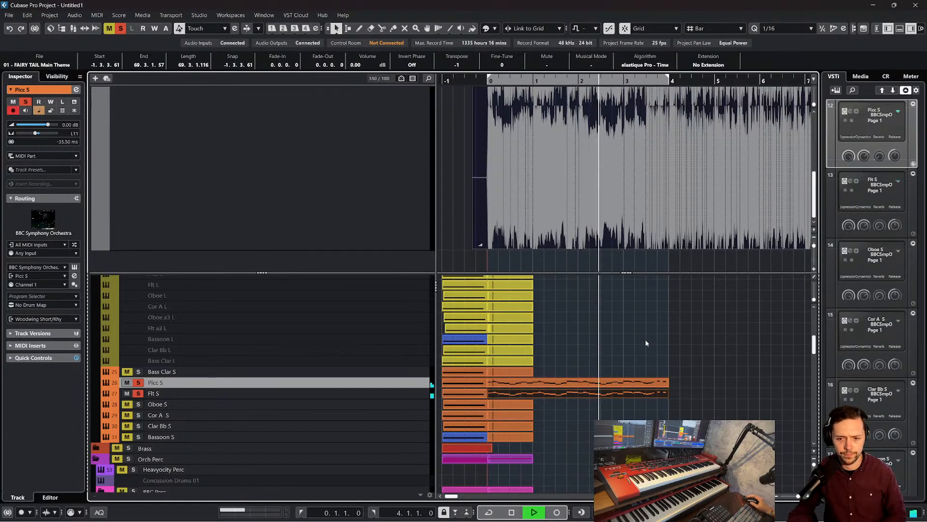
pyautogui.click(679, 359)
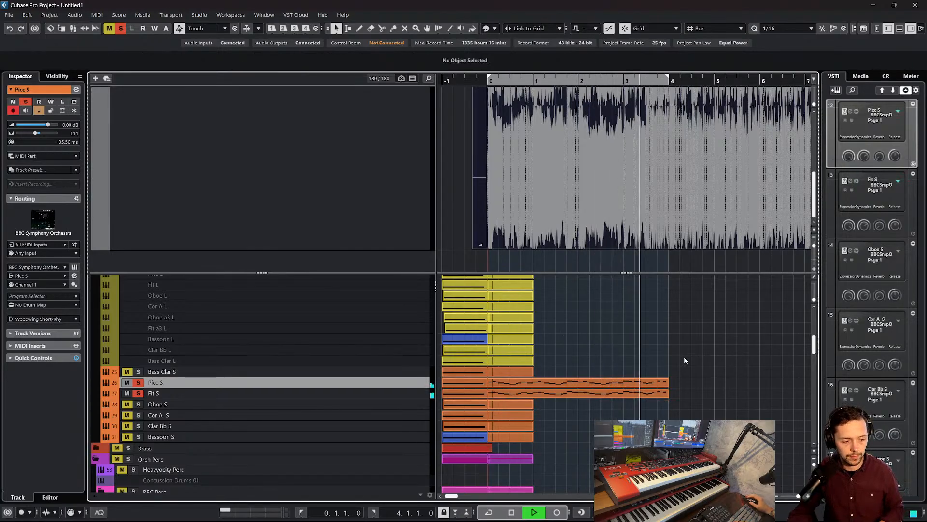
pyautogui.press('space')
pyautogui.scroll(-3, 676, 360)
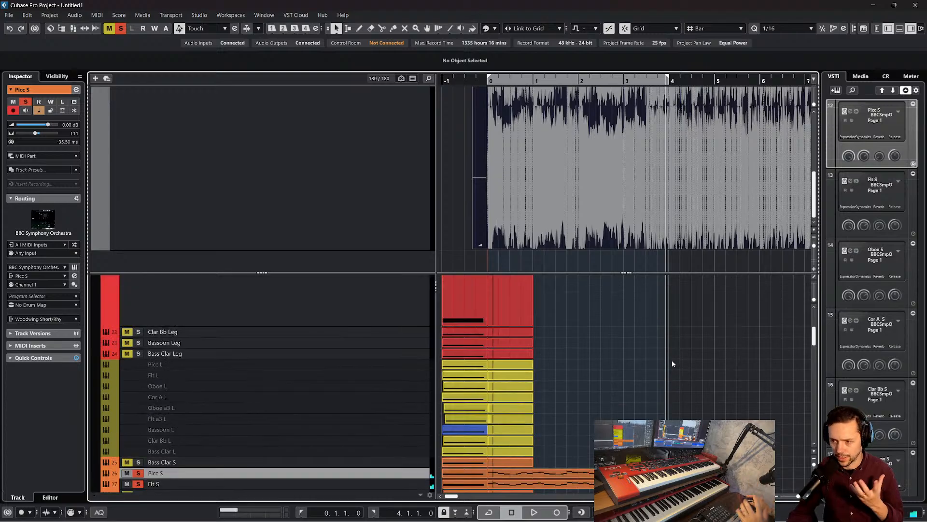
pyautogui.scroll(3, 673, 362)
pyautogui.click(609, 394)
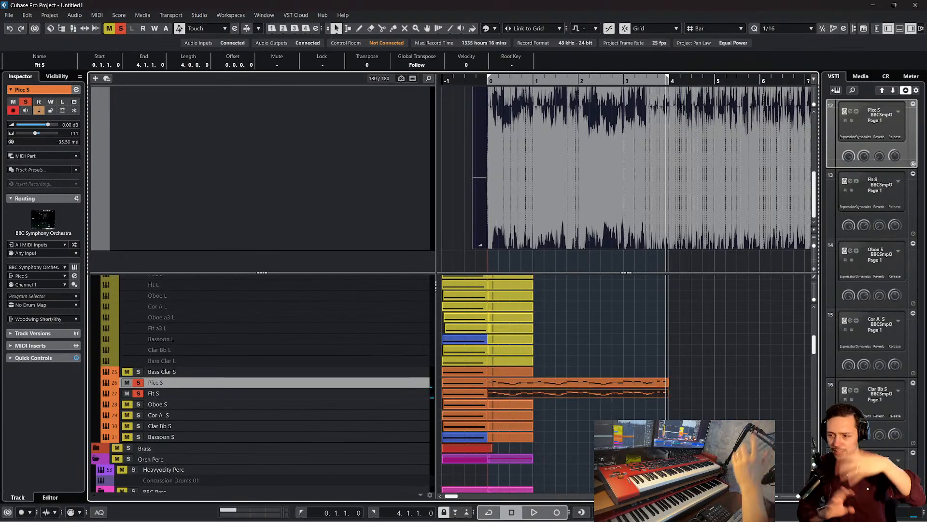
pyautogui.scroll(5, 648, 410)
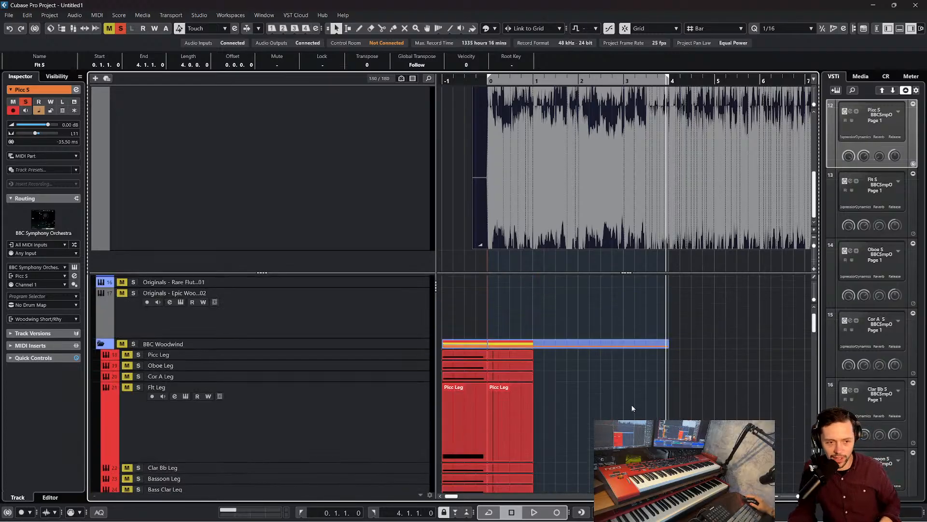
pyautogui.scroll(-3, 607, 385)
pyautogui.click(618, 378)
pyautogui.click(570, 427)
pyautogui.scroll(-3, 662, 307)
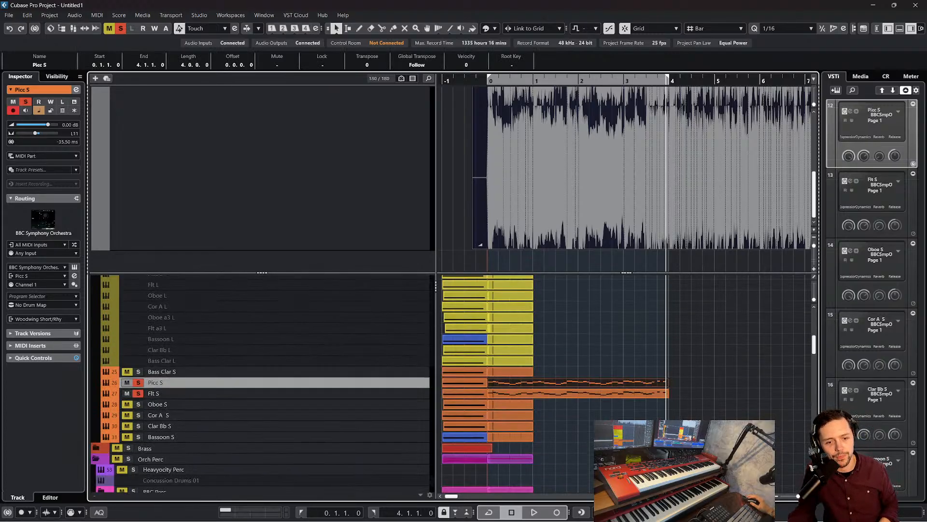
pyautogui.scroll(2, 427, 360)
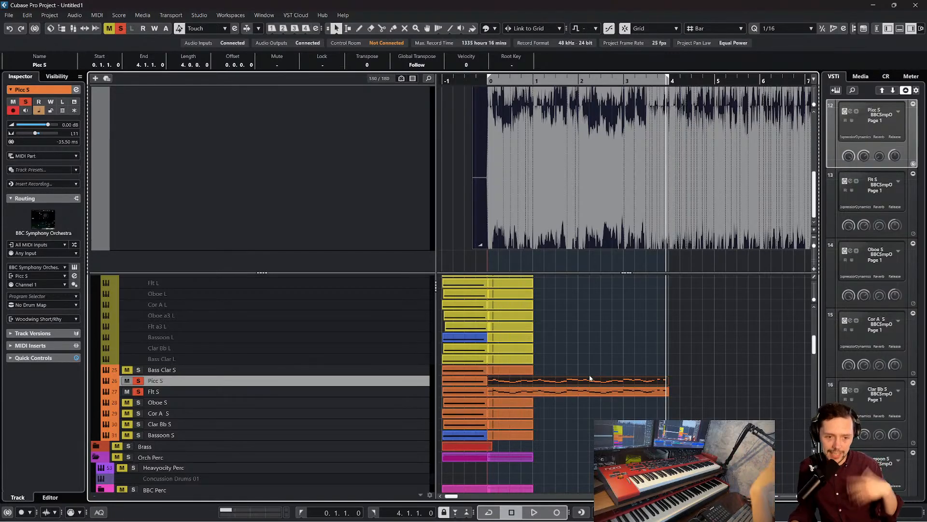
pyautogui.scroll(8, 590, 378)
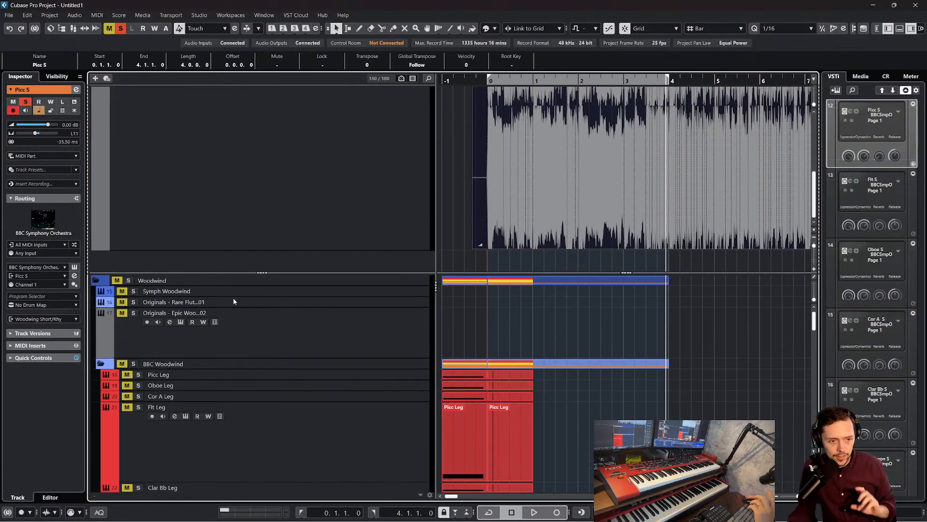
pyautogui.scroll(-10, 256, 373)
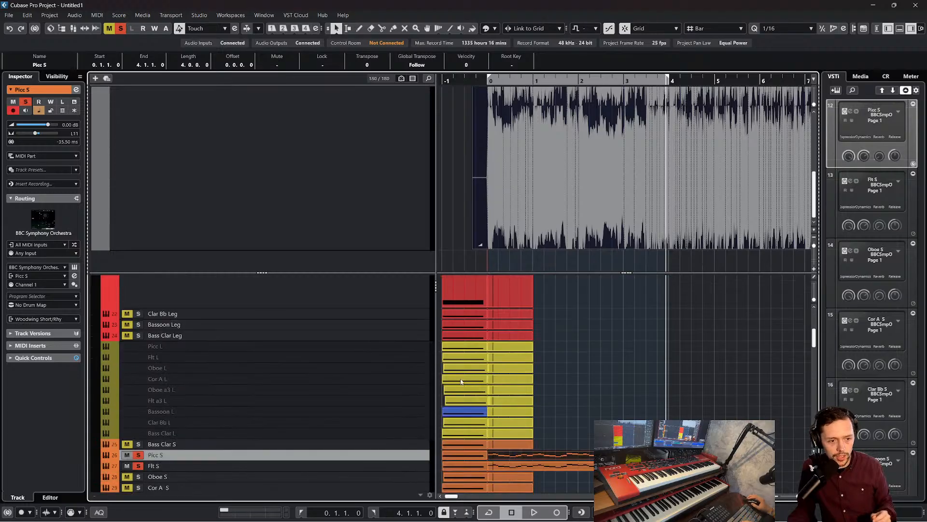
# Select the Picc S and Flt S parts together and copy them
pyautogui.click(683, 381)
pyautogui.click(607, 365)
pyautogui.scroll(6, 611, 346)
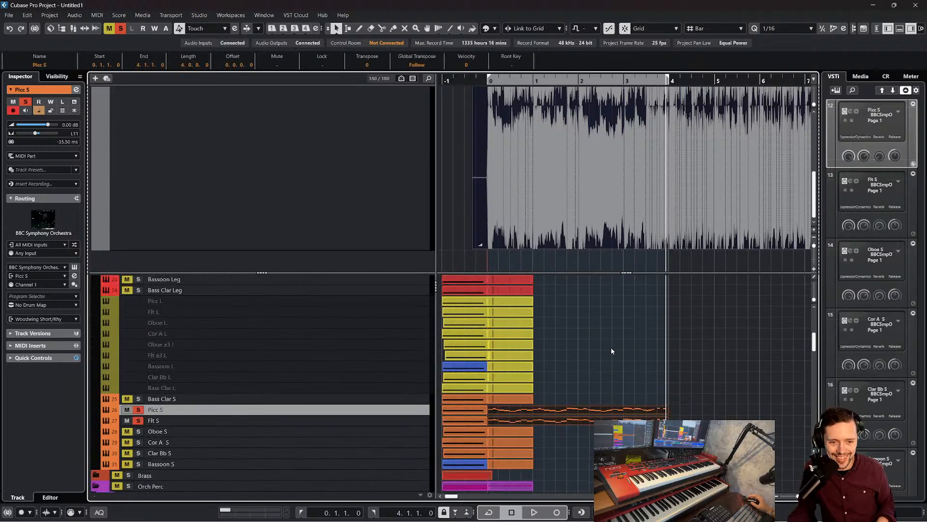
# Move the Picc Leg track directly above the Flt Leg track in the BBC Woodwind folder
pyautogui.click(150, 364)
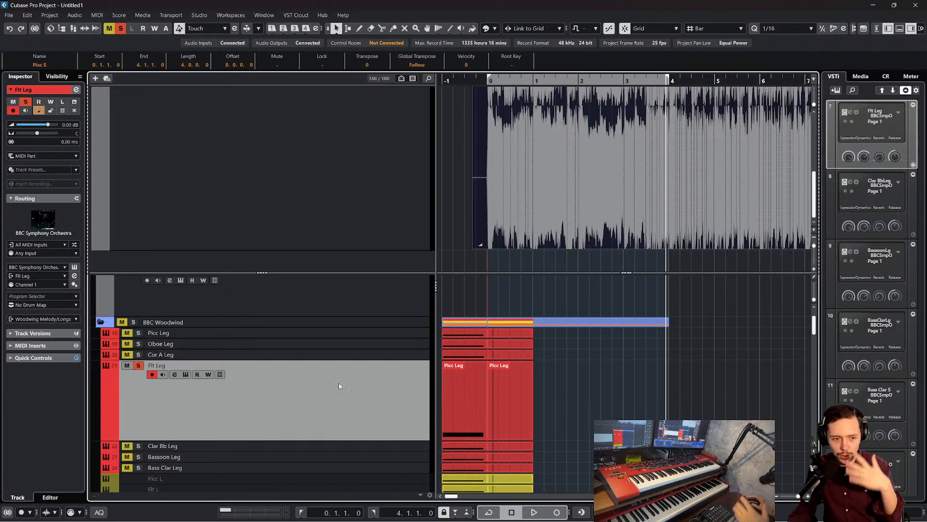
pyautogui.scroll(-2, 366, 355)
pyautogui.click(333, 289)
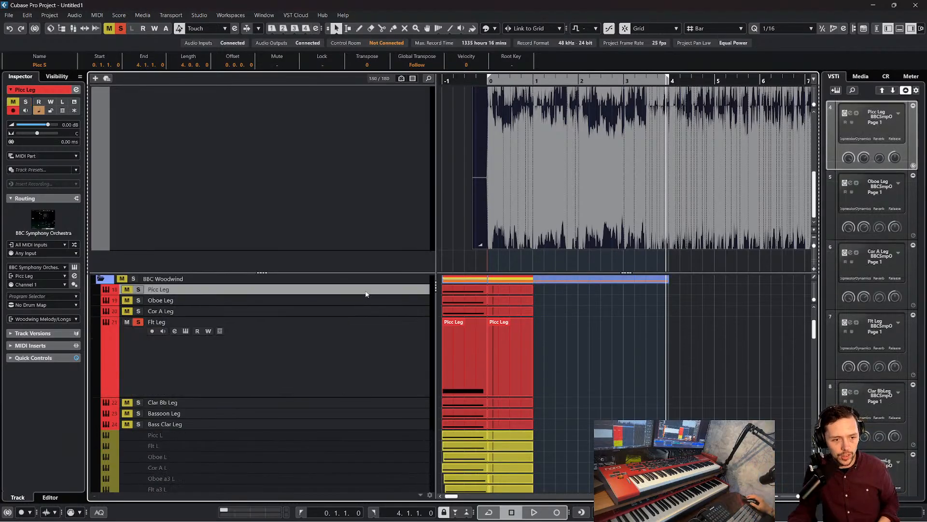
pyautogui.moveTo(323, 289); pyautogui.dragTo(327, 323)
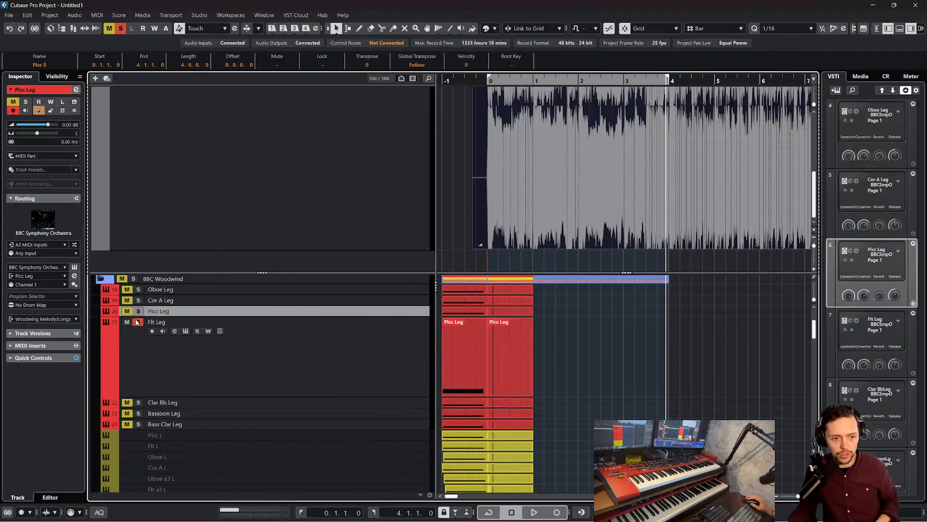
# Paste the copied parts onto the soloed Picc Leg and Flt Leg tracks and position them to start at bar 0
pyautogui.hotkey('ctrl', 'v')
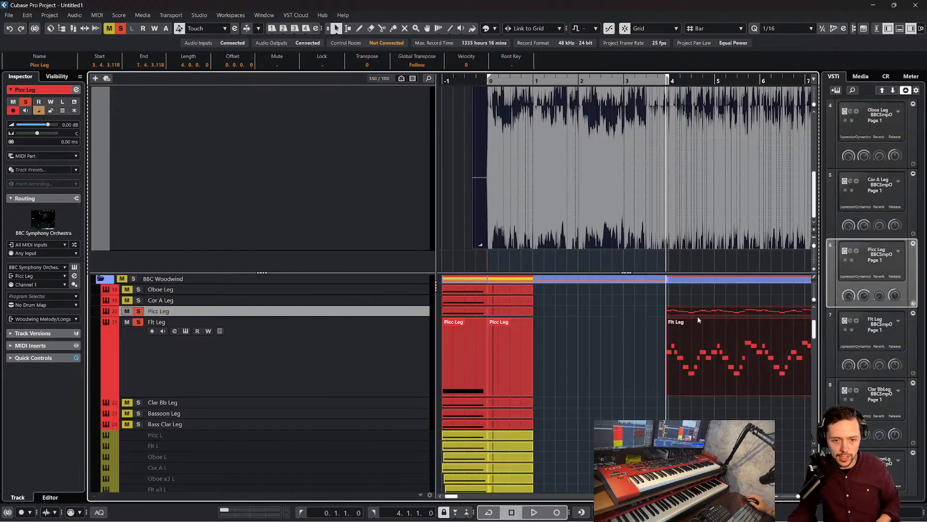
pyautogui.moveTo(697, 316); pyautogui.dragTo(561, 313)
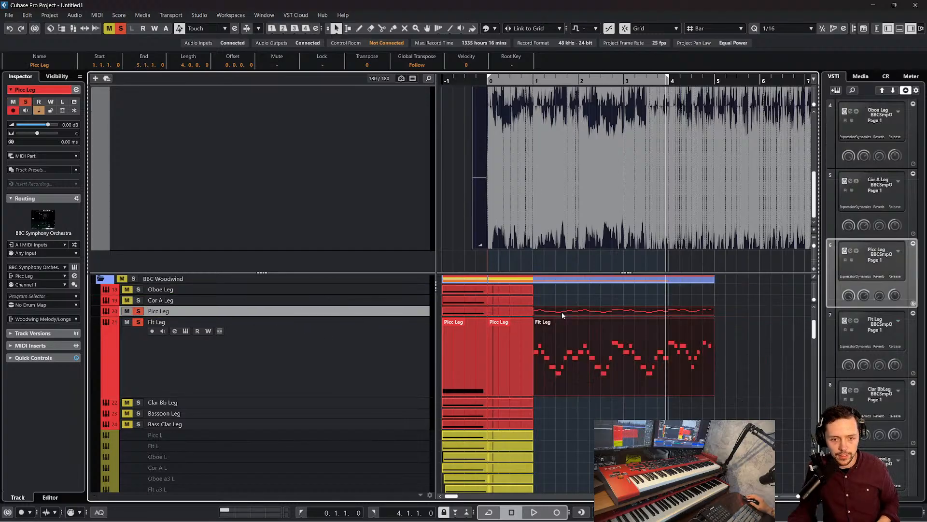
pyautogui.click(520, 82)
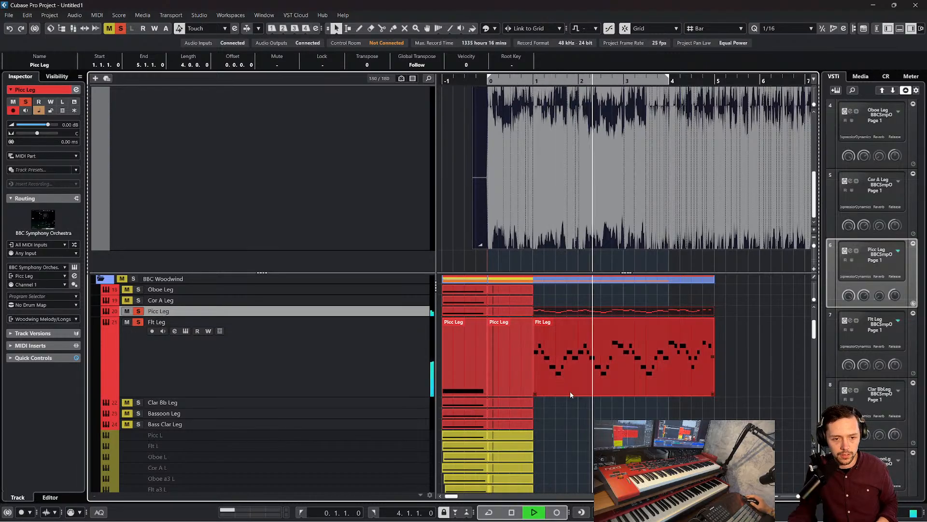
pyautogui.scroll(-5, 630, 419)
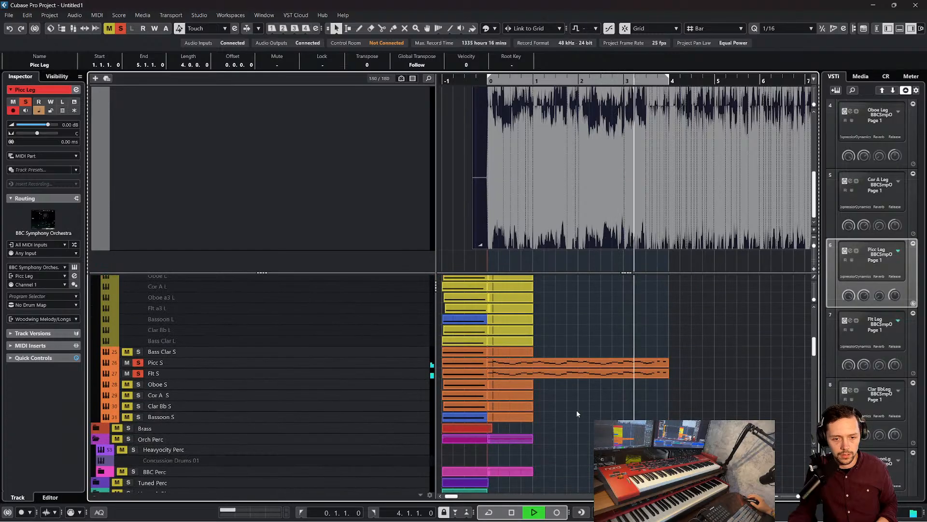
pyautogui.scroll(6, 580, 367)
pyautogui.moveTo(750, 390); pyautogui.dragTo(586, 356)
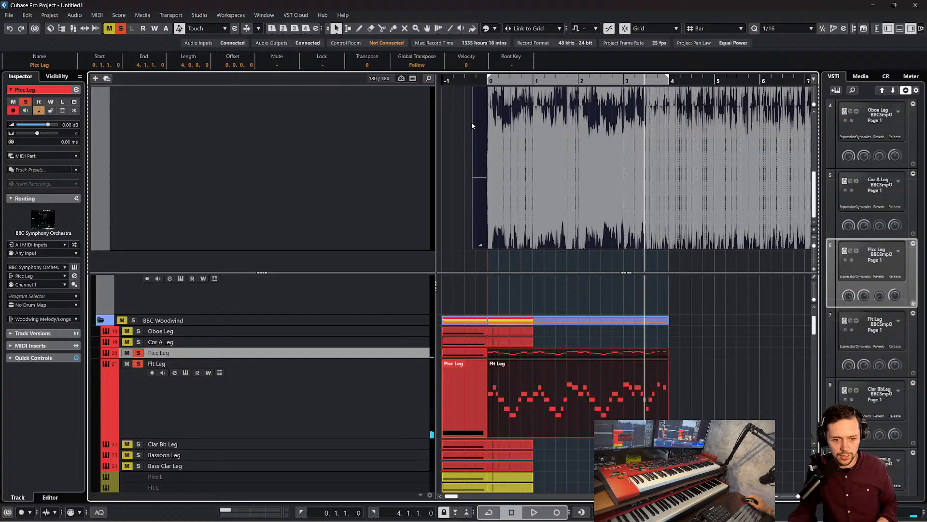
# Play from bar 0 and unsolo Picc S and Flt S during playback to hear only the Picc Leg and Flt Leg parts
pyautogui.click(485, 81)
pyautogui.press('space')
pyautogui.scroll(-2, 604, 367)
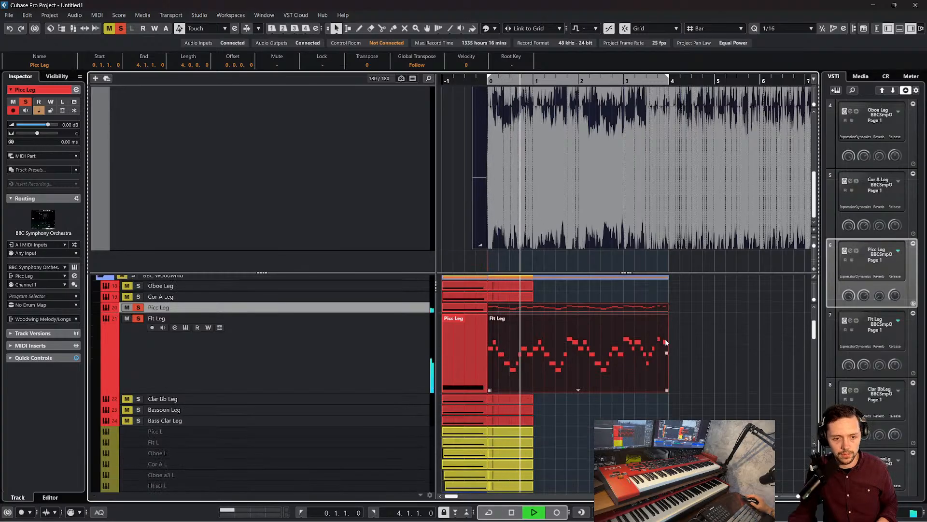
pyautogui.scroll(-1, 666, 342)
pyautogui.scroll(1, 666, 343)
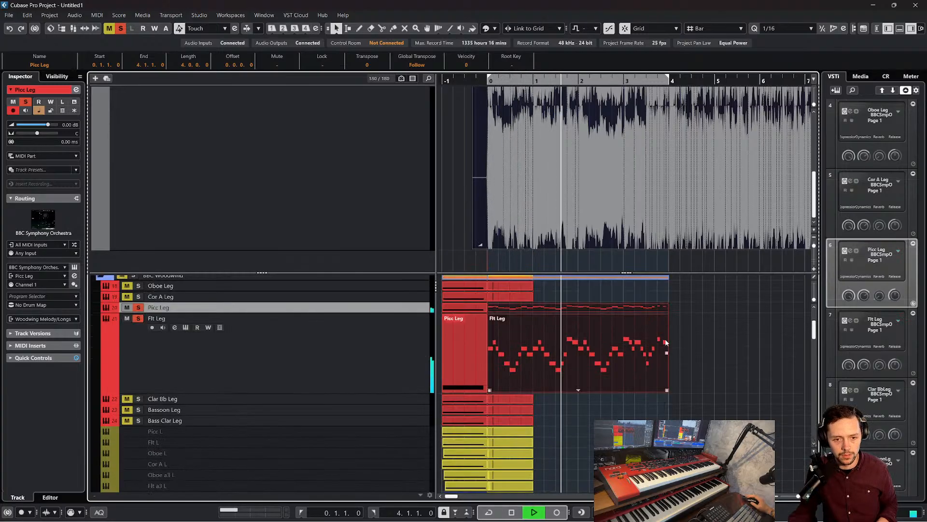
pyautogui.scroll(-3, 592, 349)
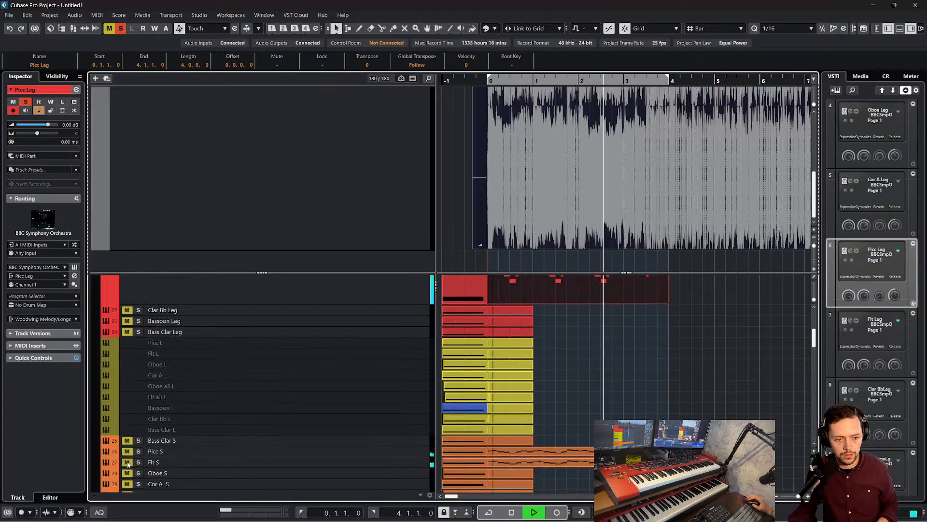
pyautogui.scroll(3, 327, 407)
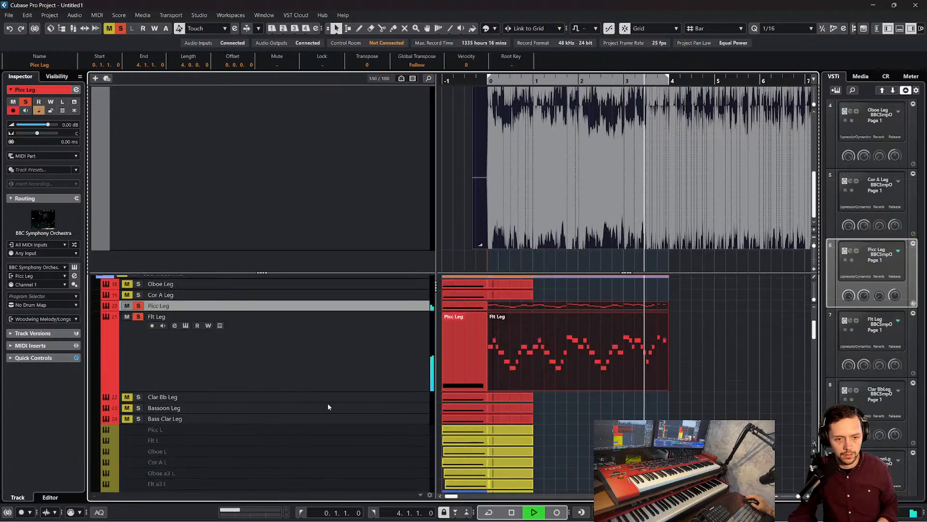
pyautogui.press('space')
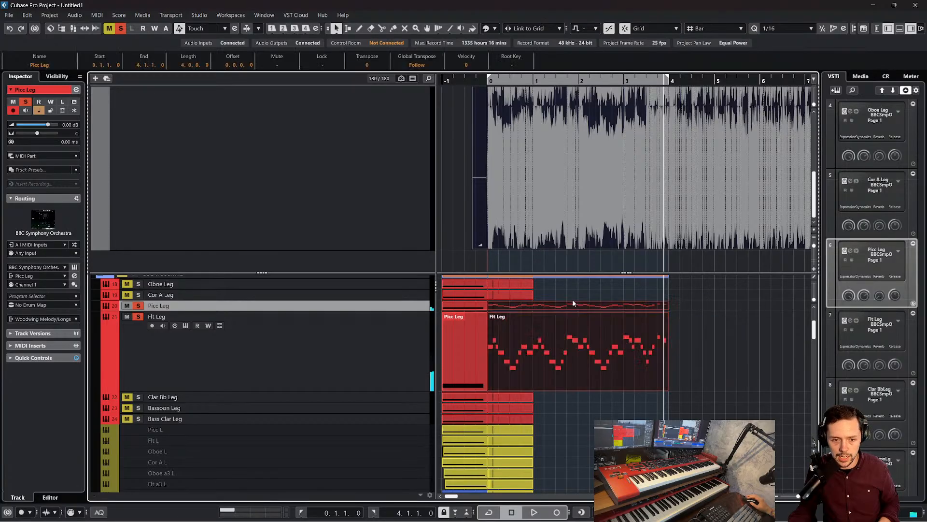
# Paste the melody parts onto the Vln Leader Leg and Vln2 Leader Leg string tracks at bar 0
pyautogui.scroll(-15, 573, 302)
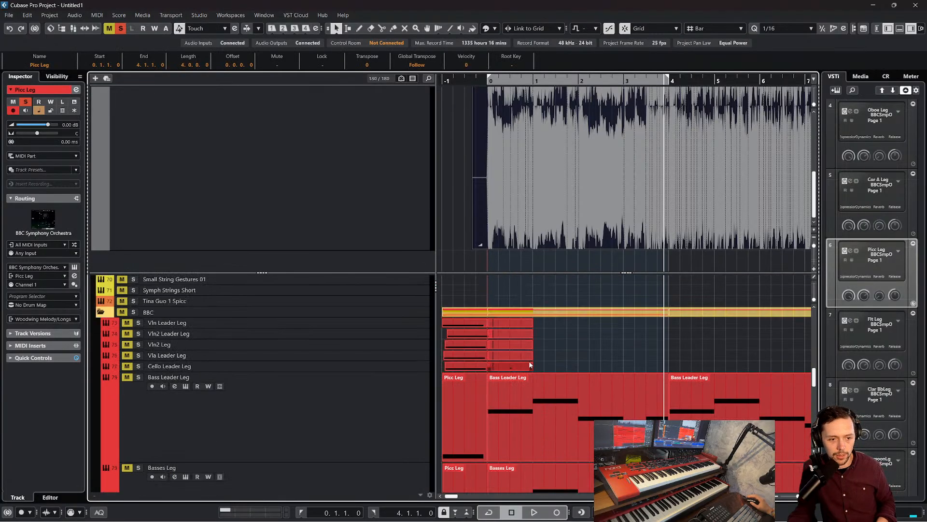
pyautogui.scroll(1, 529, 365)
pyautogui.click(317, 369)
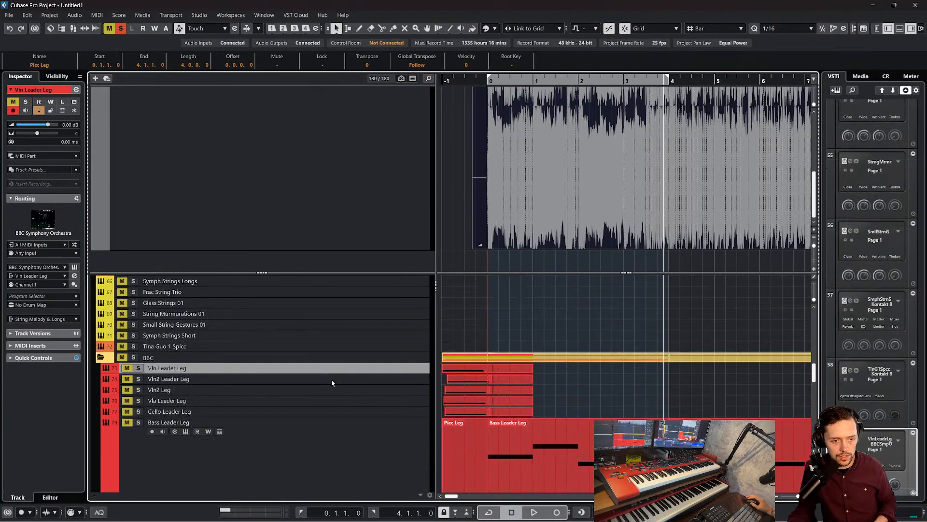
pyautogui.click(489, 81)
pyautogui.hotkey('ctrl', 'v')
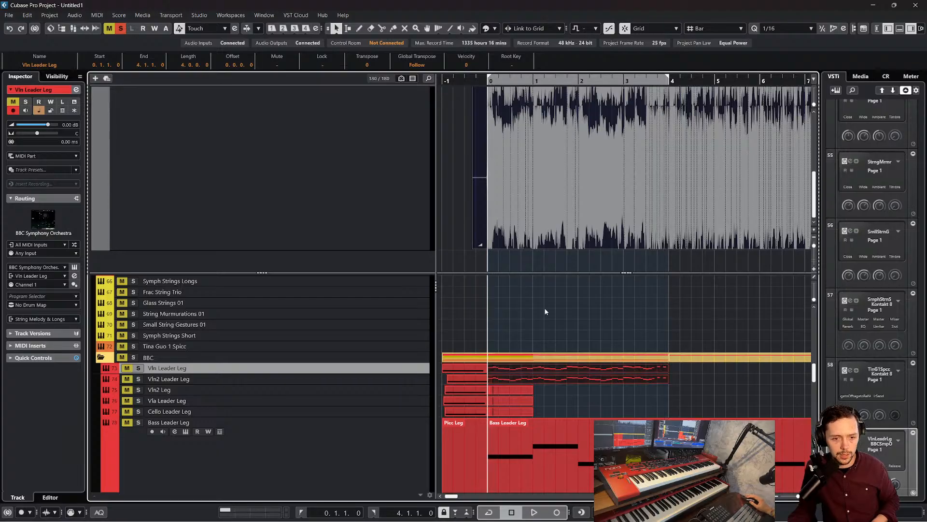
# Start playback from bar 0, deactivate all solos to hear the full arrangement, and stop playback
pyautogui.press('s')
pyautogui.press('space')
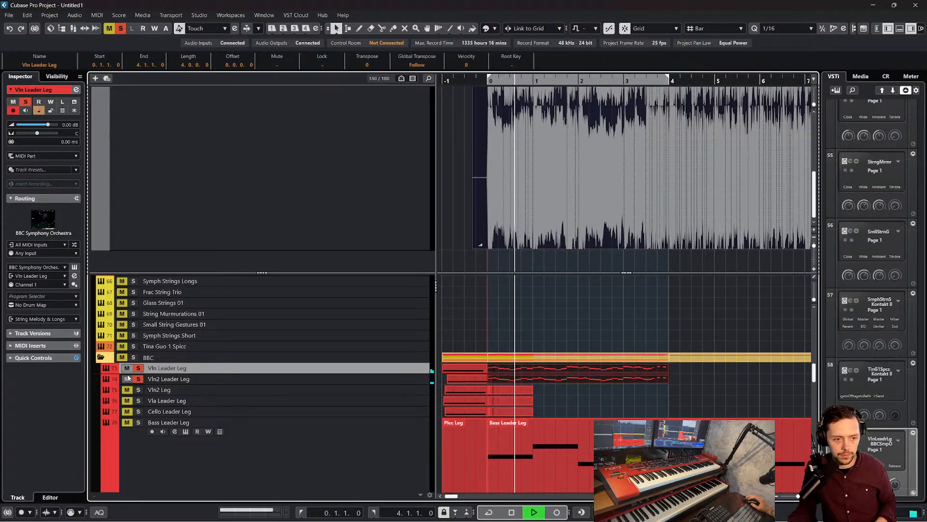
pyautogui.click(120, 29)
pyautogui.scroll(-2, 535, 326)
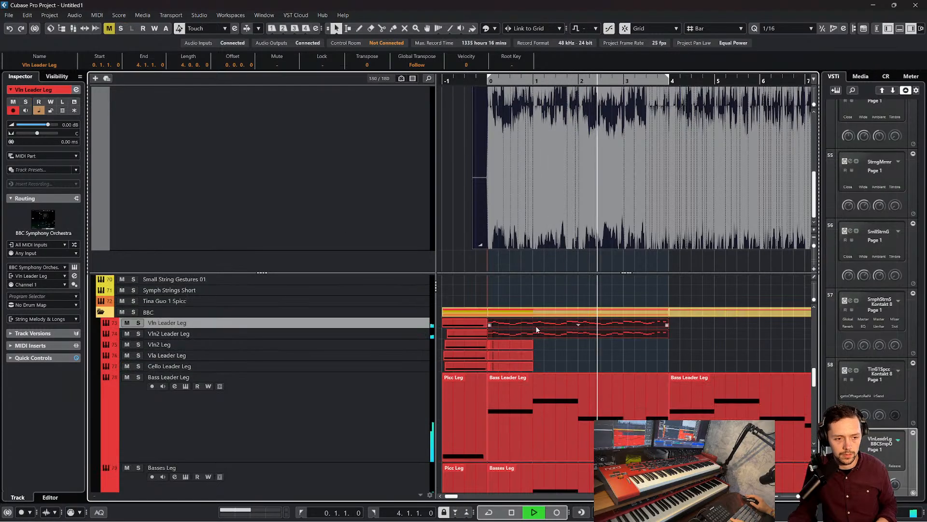
pyautogui.press('space')
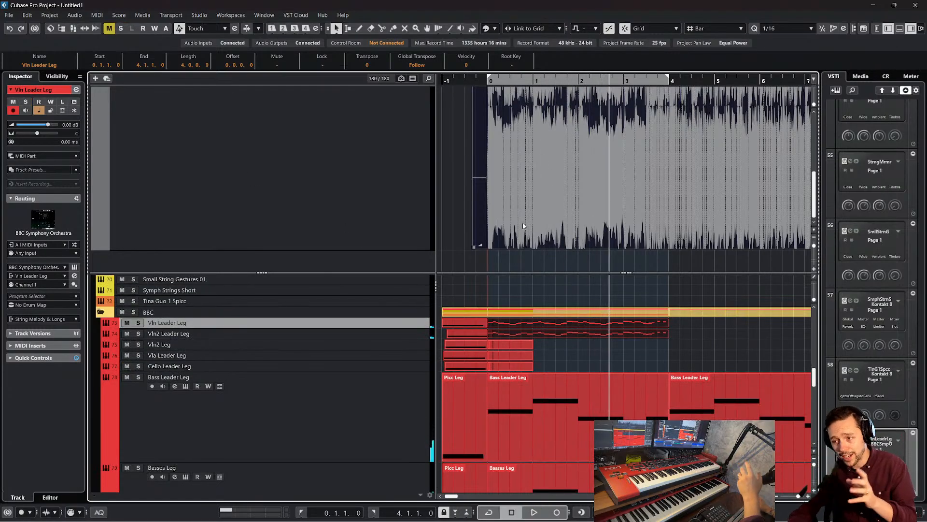
pyautogui.rightClick(310, 332)
pyautogui.moveTo(454, 335)
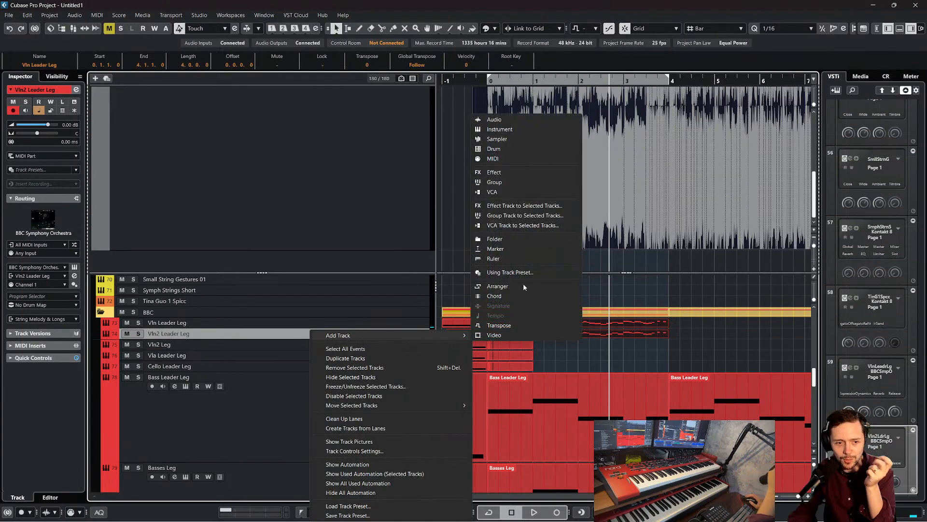
pyautogui.click(726, 345)
pyautogui.scroll(2, 684, 351)
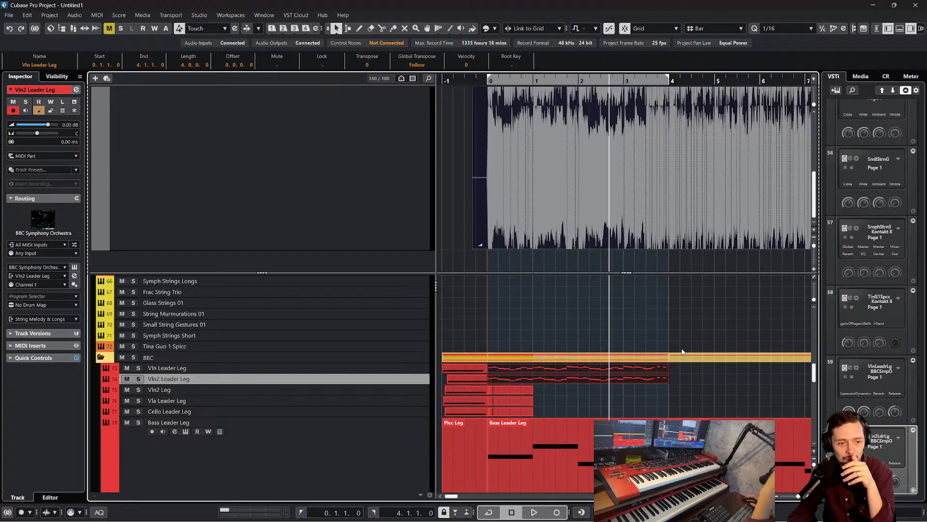
pyautogui.scroll(-2, 680, 350)
pyautogui.hotkey('ctrl', 'd')
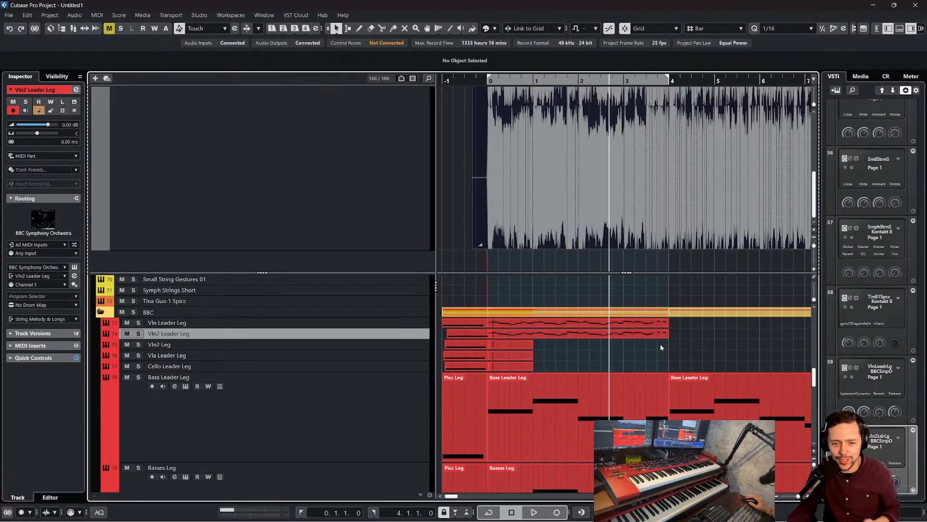
# Duplicate the Vln Leader Leg and Vln2 Leader Leg melody parts twice, extending both tracks to bar 12
pyautogui.hscroll(2, 649, 340)
pyautogui.hscroll(3, 649, 338)
pyautogui.moveTo(666, 346); pyautogui.dragTo(631, 325)
pyautogui.hotkey('ctrl', 'd')
pyautogui.hscroll(-3, 632, 332)
pyautogui.scroll(-2, 635, 329)
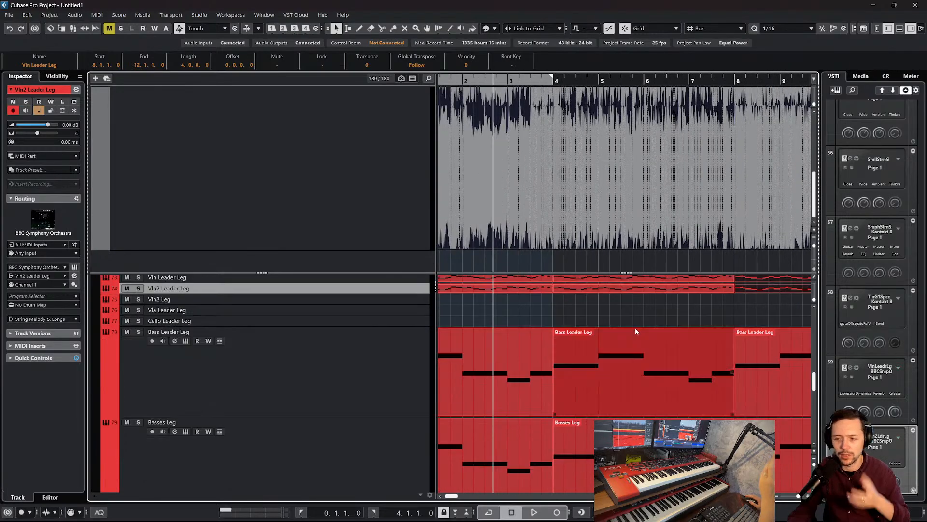
# Play the extended arrangement from bar 0 and bring the short string tracks into view
pyautogui.hscroll(-3, 639, 331)
pyautogui.scroll(-4, 638, 338)
pyautogui.scroll(3, 636, 343)
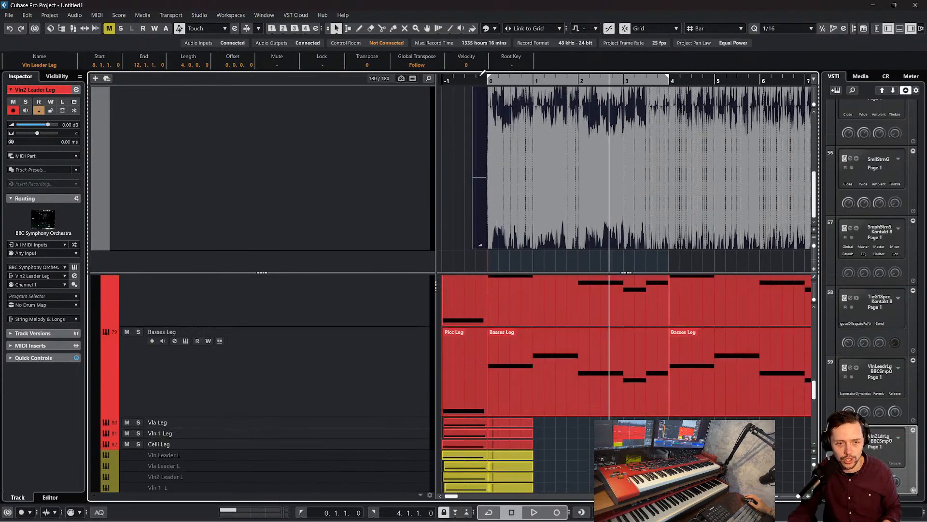
pyautogui.press('g')
pyautogui.scroll(-2, 574, 402)
pyautogui.press('space')
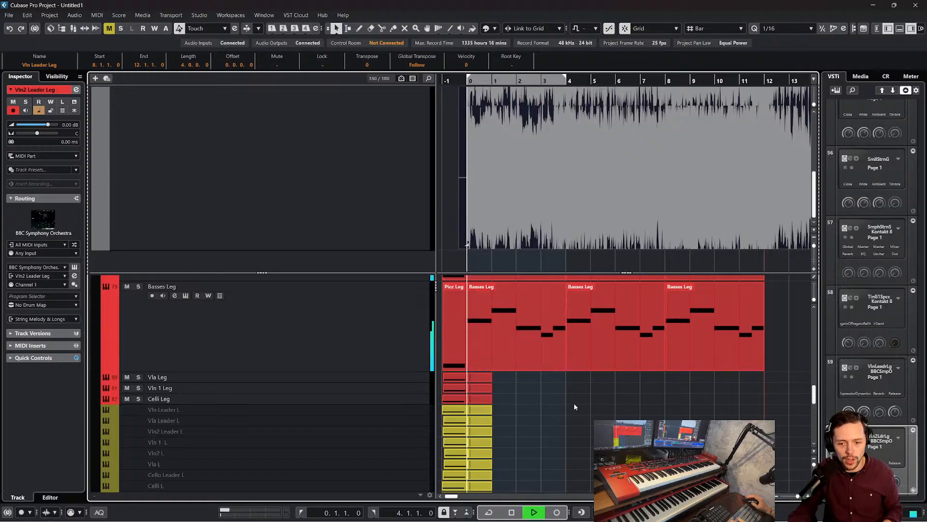
pyautogui.scroll(-6, 575, 401)
pyautogui.scroll(-2, 574, 396)
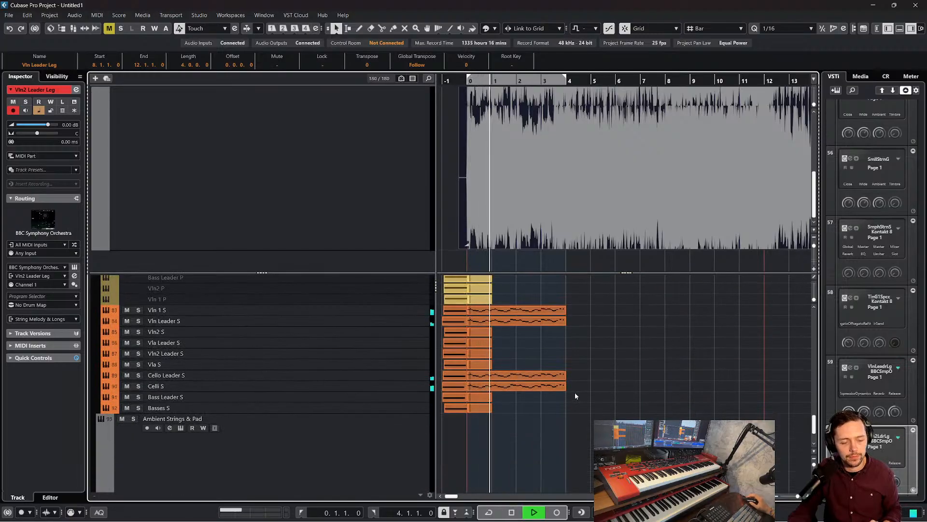
# Duplicate the Vln 1 S, Vln Leader S, Cello Leader S and Celli S melody parts into bars 4 to 8
pyautogui.scroll(-3, 575, 392)
pyautogui.scroll(3, 575, 392)
pyautogui.scroll(2, 575, 393)
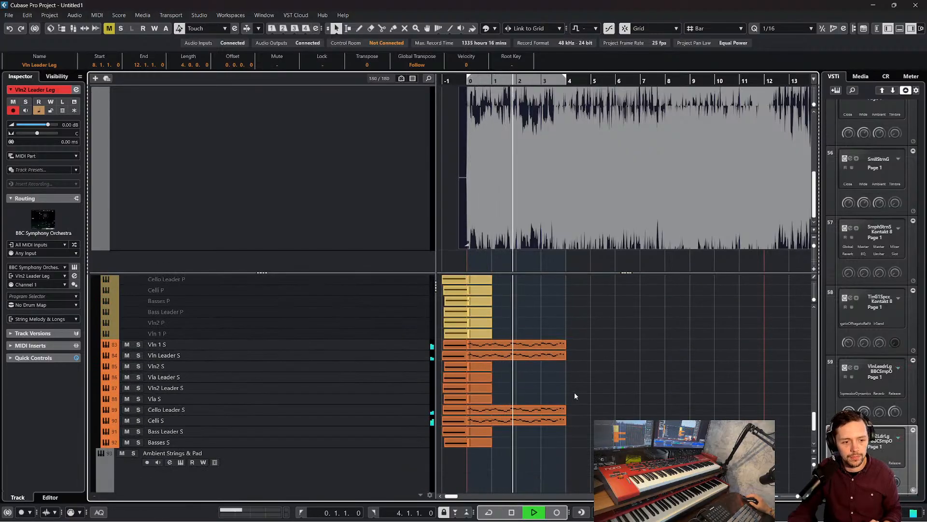
pyautogui.moveTo(585, 427); pyautogui.dragTo(527, 341)
pyautogui.hotkey('ctrl', 'd')
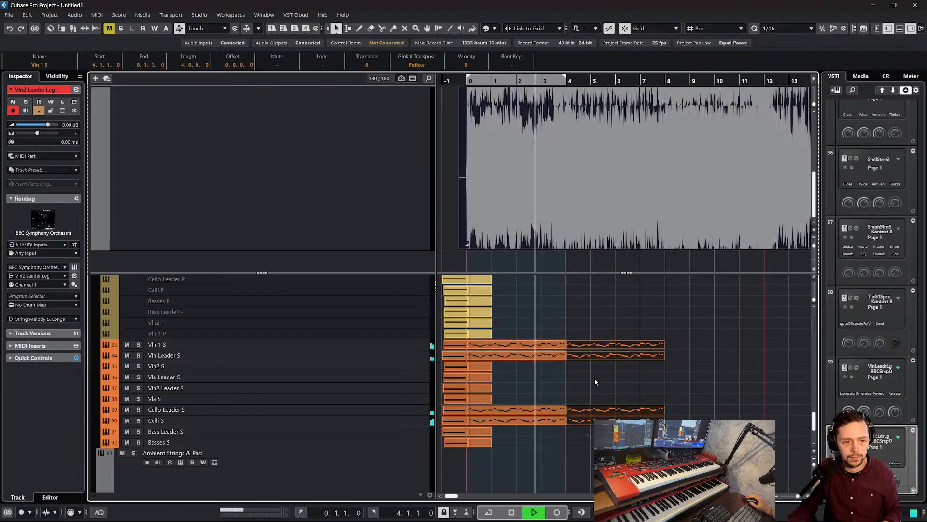
pyautogui.click(621, 384)
# Stop playback and open the Picc Leg and Flt Leg melody parts together in the Key Editor
pyautogui.scroll(3, 621, 382)
pyautogui.scroll(10, 613, 380)
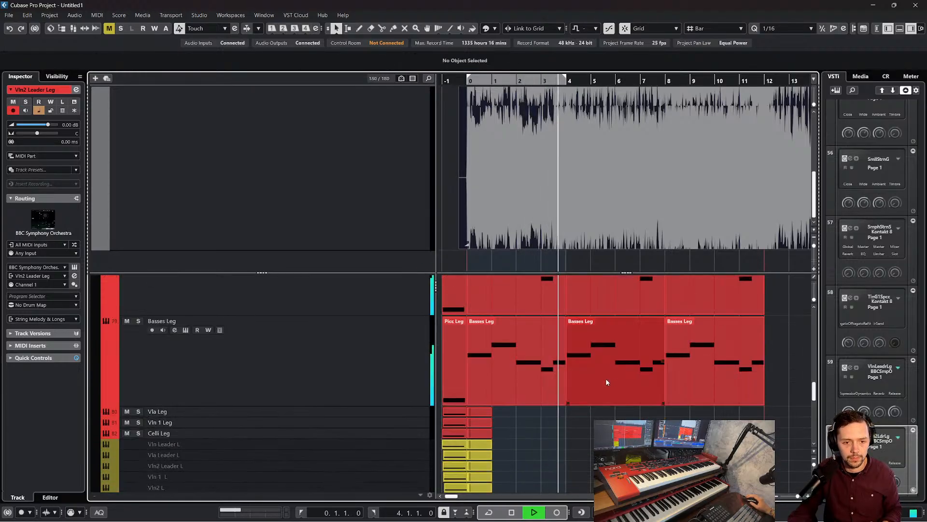
pyautogui.scroll(15, 599, 376)
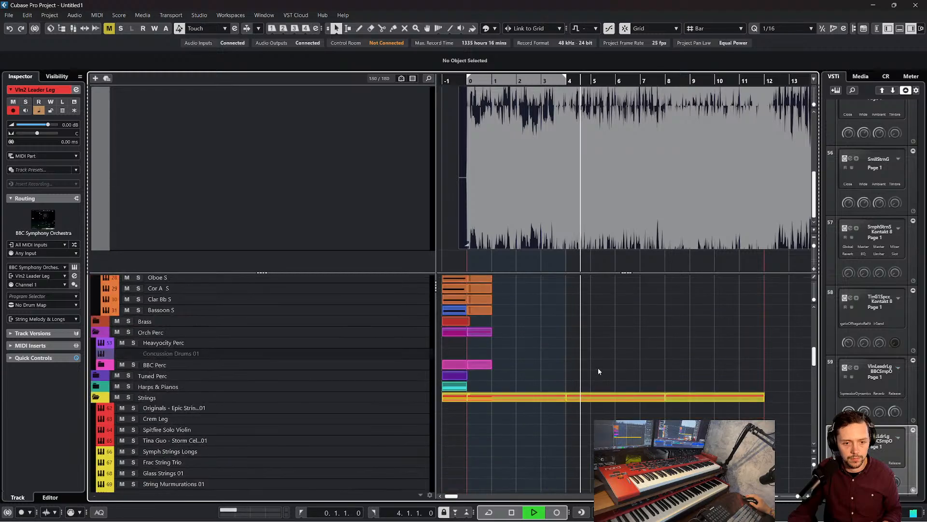
pyautogui.press('space')
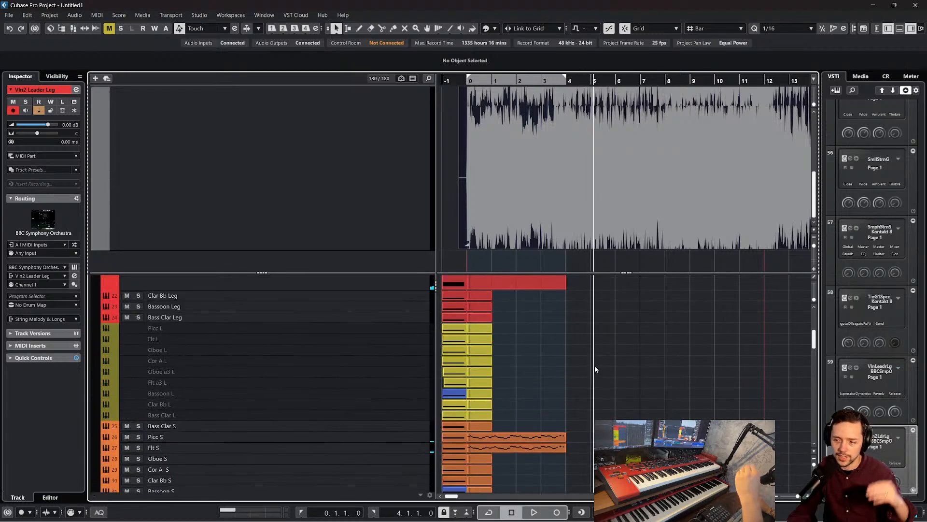
pyautogui.click(551, 438)
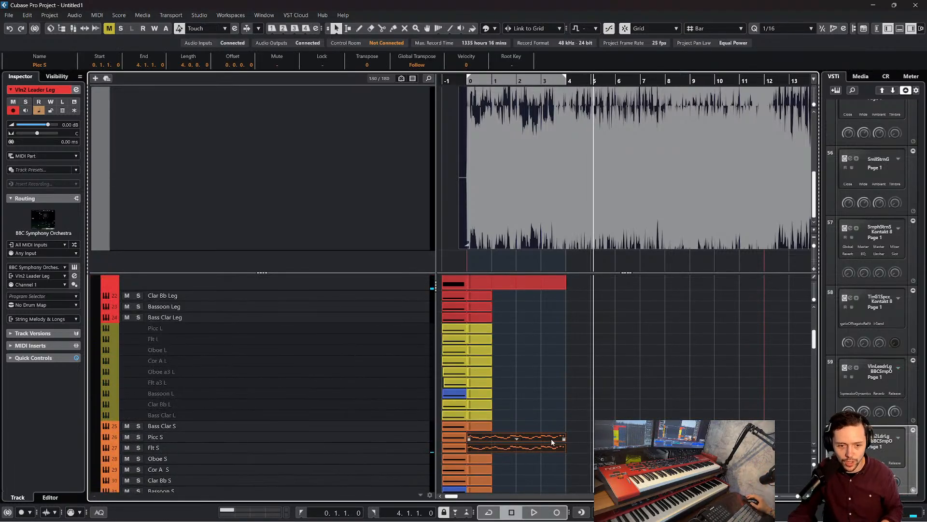
pyautogui.scroll(5, 547, 430)
pyautogui.click(558, 396)
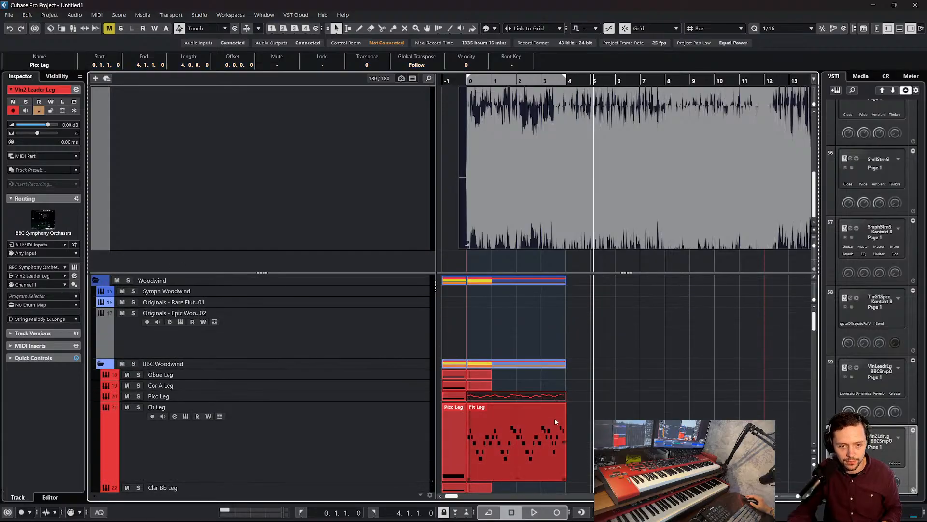
pyautogui.keyDown('shift'); pyautogui.click(555, 419); pyautogui.keyUp('shift')
pyautogui.click(98, 15)
pyautogui.click(127, 25)
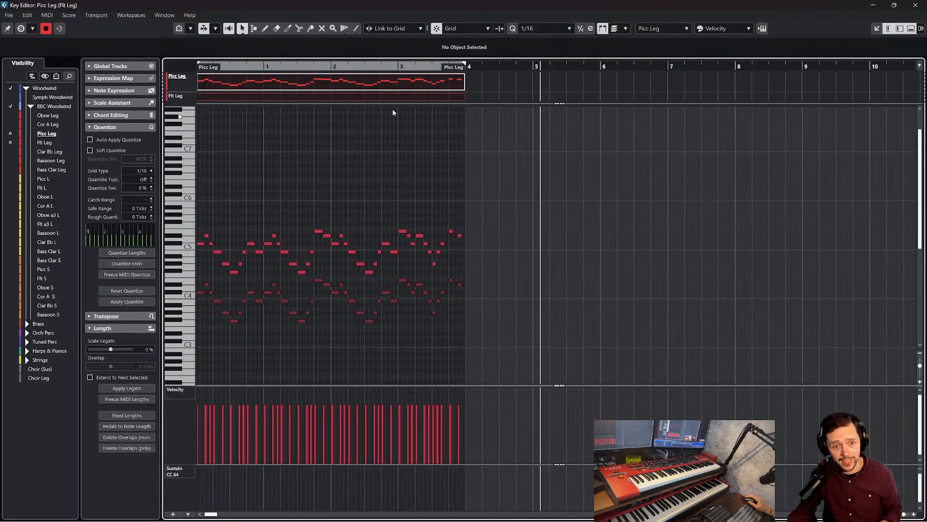
# Lengthen the last three notes of the Picc Leg and Flt Leg parts to close the gaps up to bar 4, then close the editor
pyautogui.moveTo(416, 69); pyautogui.dragTo(531, 226)
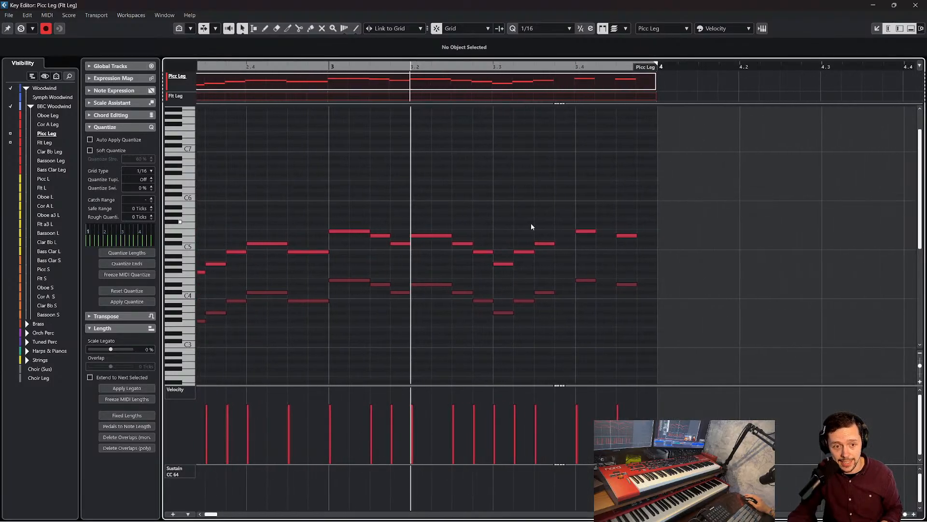
pyautogui.moveTo(536, 191); pyautogui.dragTo(651, 317)
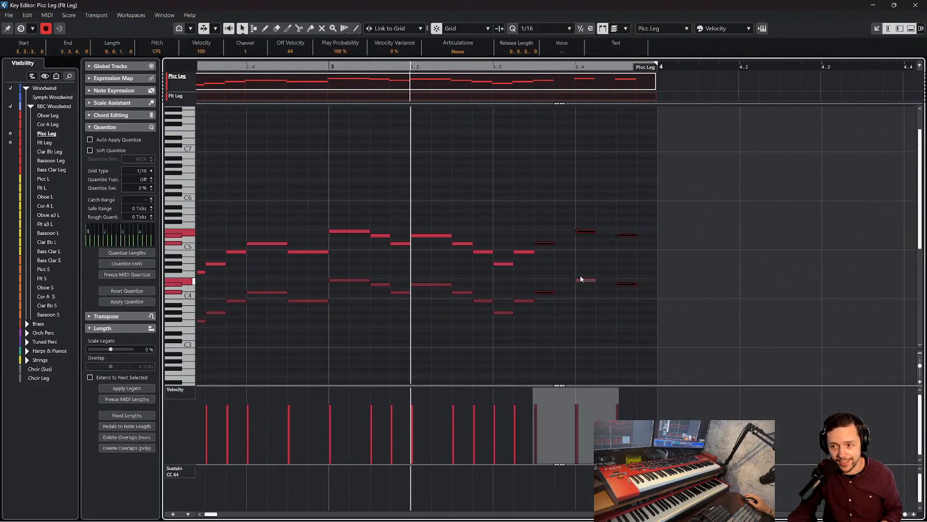
pyautogui.moveTo(554, 243); pyautogui.dragTo(576, 243)
pyautogui.click(538, 233)
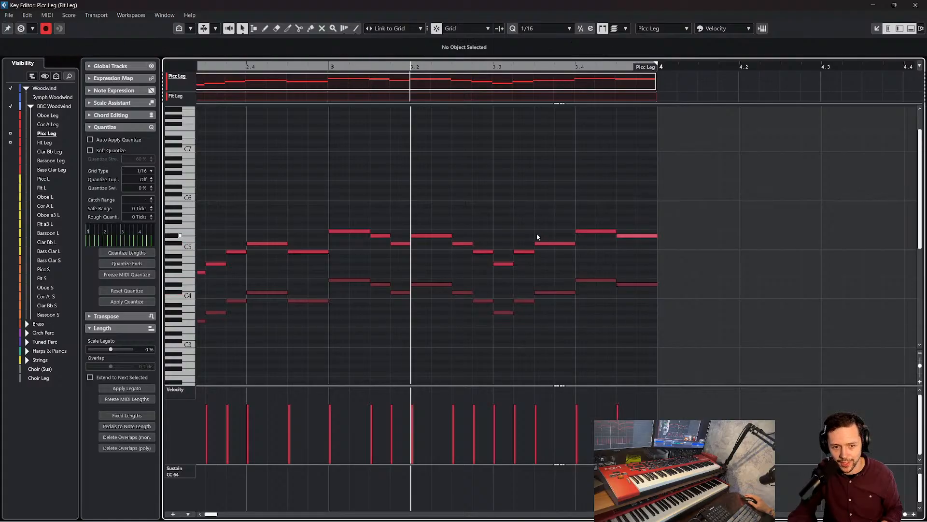
pyautogui.click(915, 5)
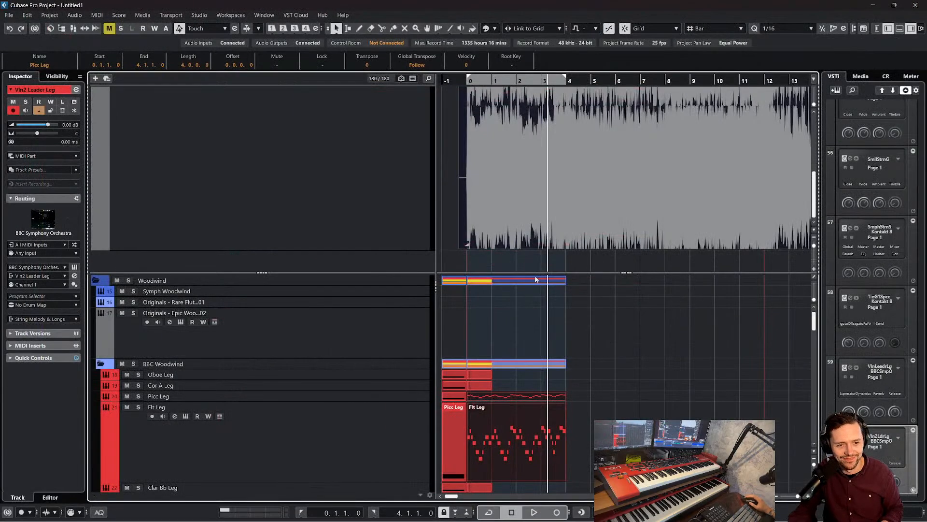
# Delete the duplicated Vln Leader Leg and Vln2 Leader Leg parts between bars 4 and 12
pyautogui.scroll(-8, 628, 329)
pyautogui.scroll(-5, 634, 320)
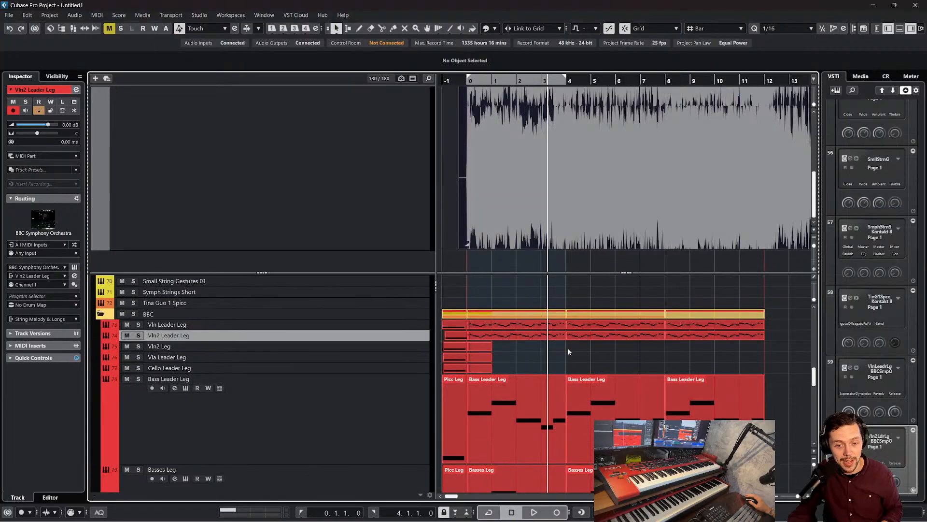
pyautogui.moveTo(548, 352); pyautogui.dragTo(654, 329)
pyautogui.press('Delete')
pyautogui.press('Delete')
# Edit the Vln Leader Leg and Vln2 Leader Leg parts in the Key Editor, lengthening their last three notes to close the gaps up to bar 4
pyautogui.moveTo(540, 327); pyautogui.dragTo(540, 327)
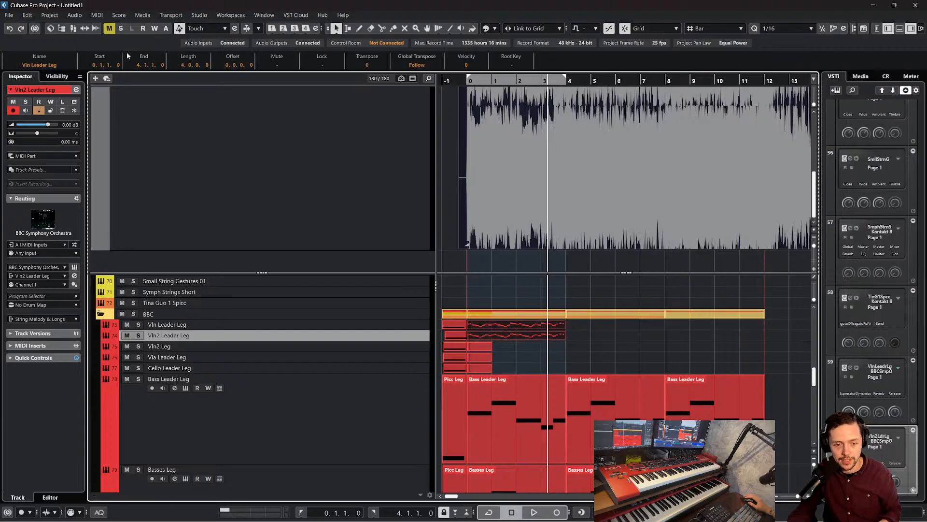
pyautogui.click(97, 15)
pyautogui.click(113, 26)
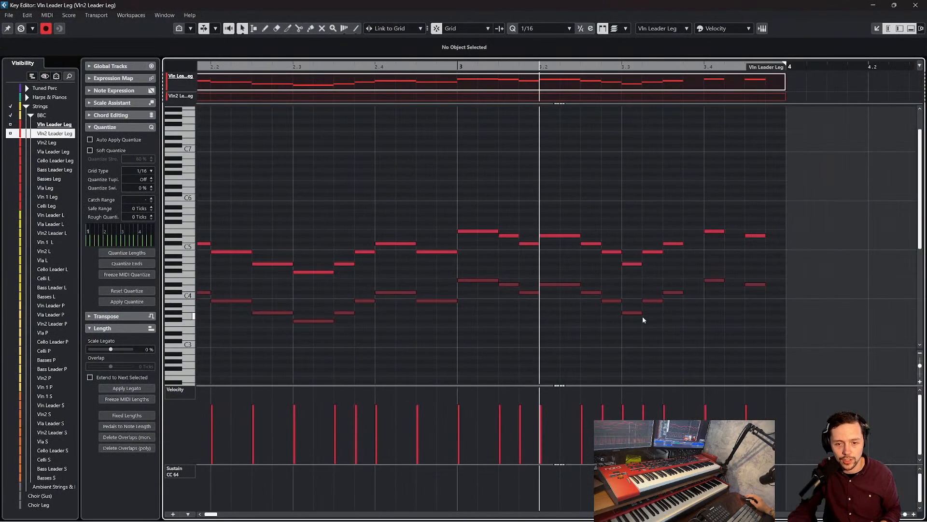
pyautogui.moveTo(588, 205); pyautogui.dragTo(699, 311)
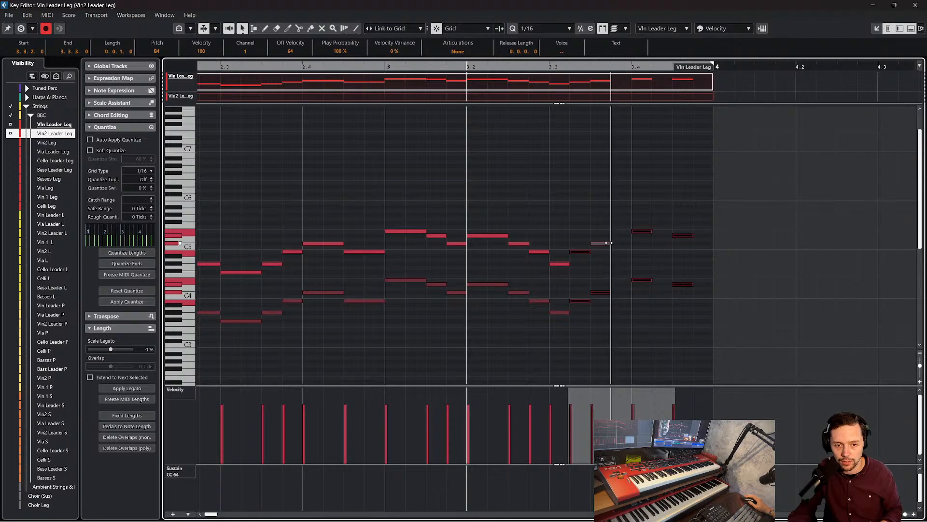
pyautogui.moveTo(590, 193); pyautogui.dragTo(685, 286)
pyautogui.moveTo(742, 327); pyautogui.dragTo(585, 194)
pyautogui.moveTo(612, 244); pyautogui.dragTo(632, 244)
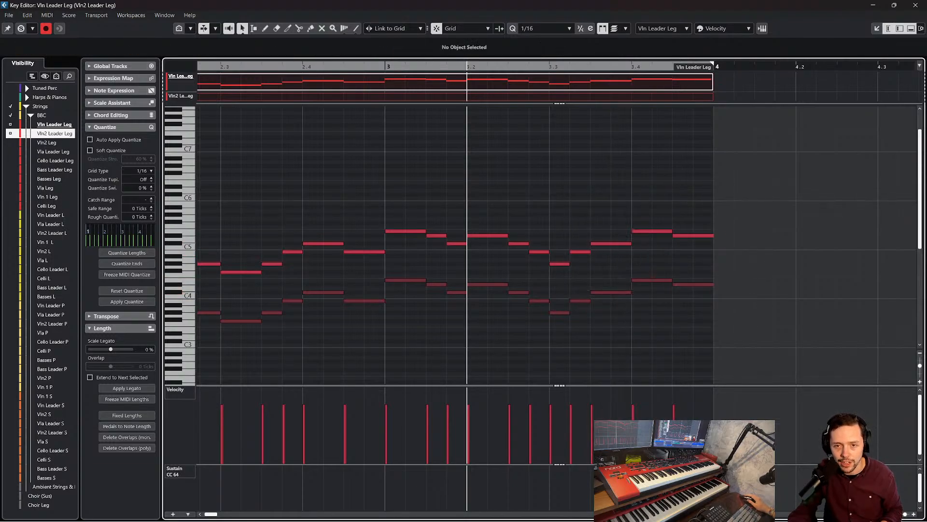
pyautogui.click(911, 7)
# Duplicate the corrected Vln Leader Leg and Vln2 Leader Leg parts twice so they fill bars 4 to 12
pyautogui.moveTo(586, 351); pyautogui.dragTo(535, 329)
pyautogui.hotkey('ctrl', 'd')
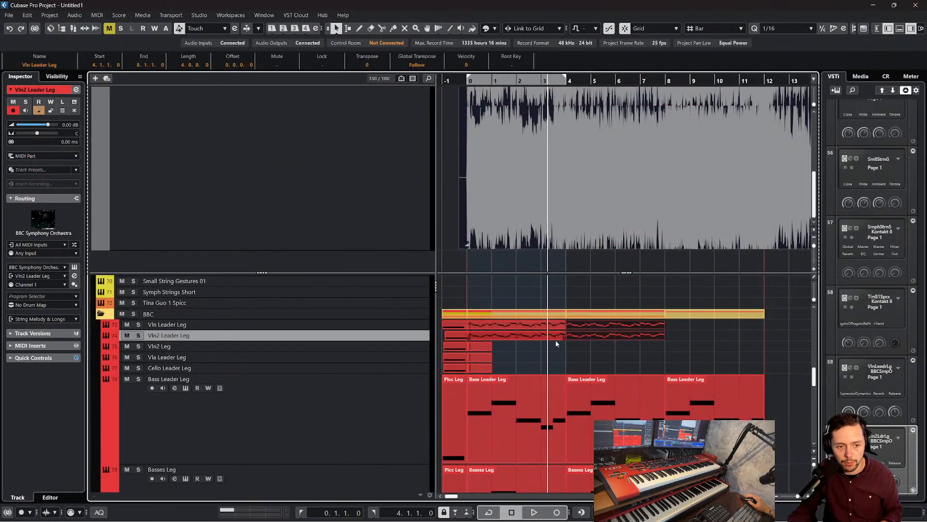
pyautogui.hotkey('ctrl', 'd')
pyautogui.click(603, 359)
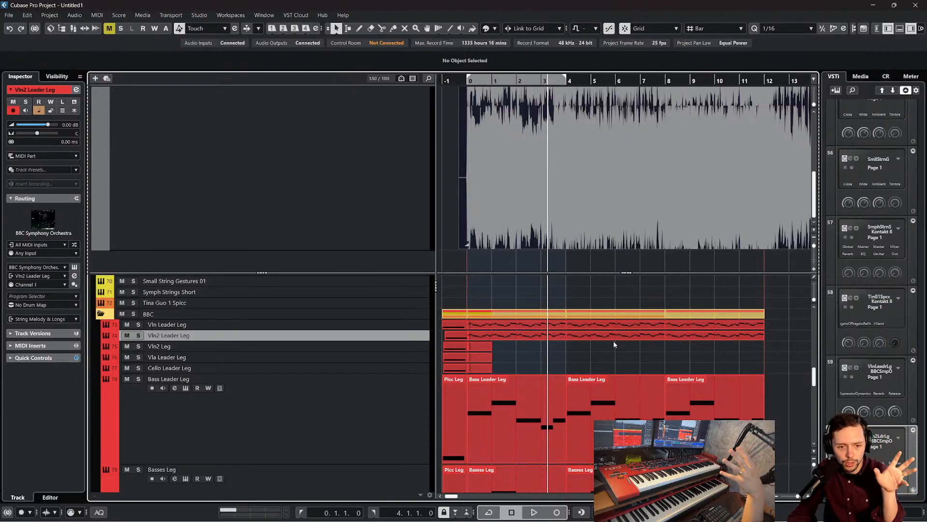
# Review the melody parts across the short and legato woodwinds and the BBC legato strings
pyautogui.scroll(15, 491, 357)
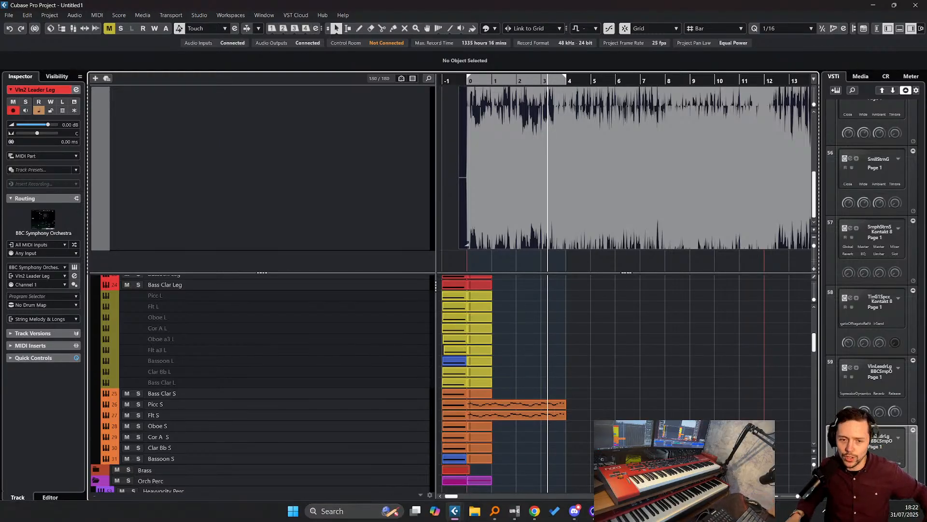
pyautogui.scroll(-4, 657, 357)
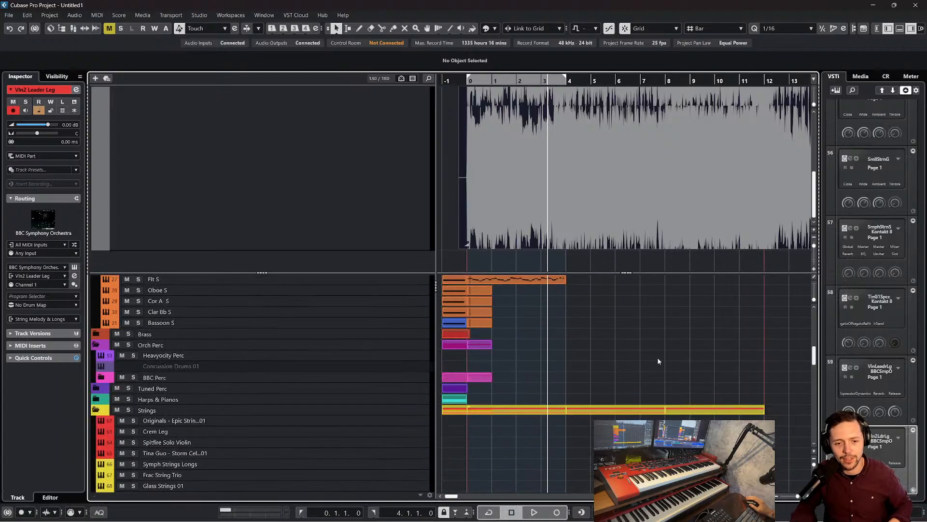
pyautogui.scroll(3, 617, 349)
pyautogui.moveTo(571, 343); pyautogui.dragTo(536, 378)
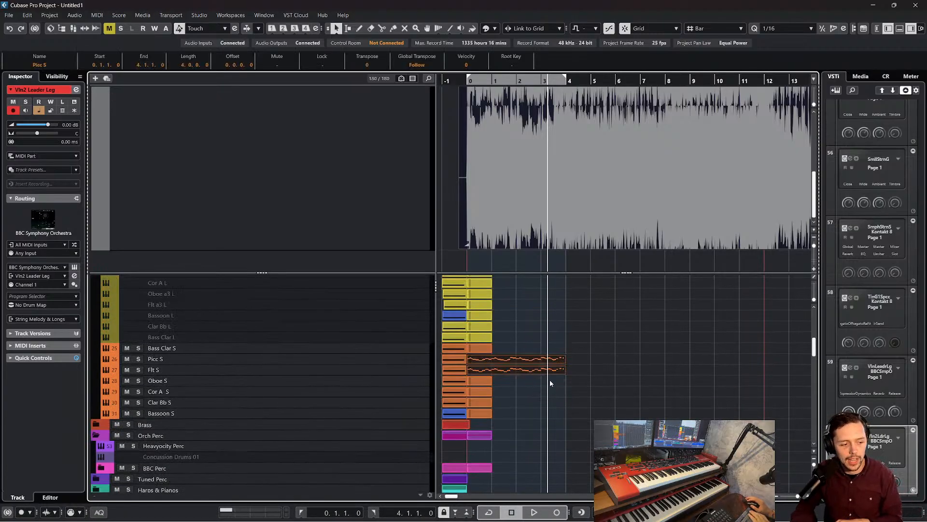
pyautogui.scroll(6, 565, 384)
pyautogui.click(597, 397)
pyautogui.scroll(2, 597, 399)
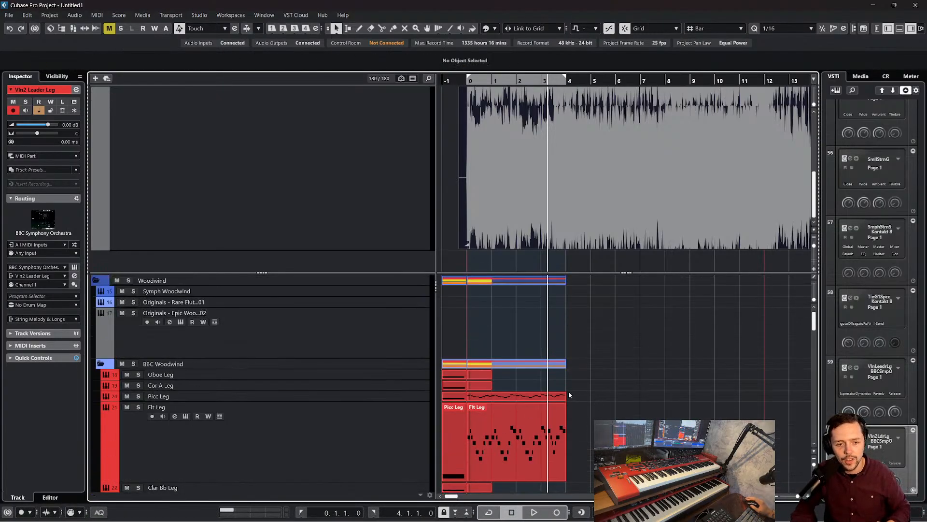
pyautogui.click(535, 397)
pyautogui.scroll(-8, 526, 393)
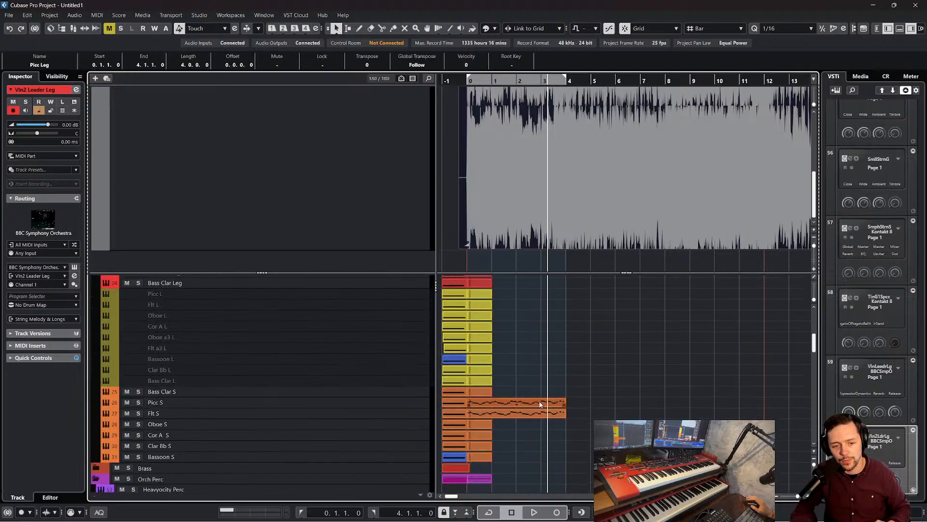
pyautogui.scroll(-7, 542, 408)
pyautogui.click(564, 366)
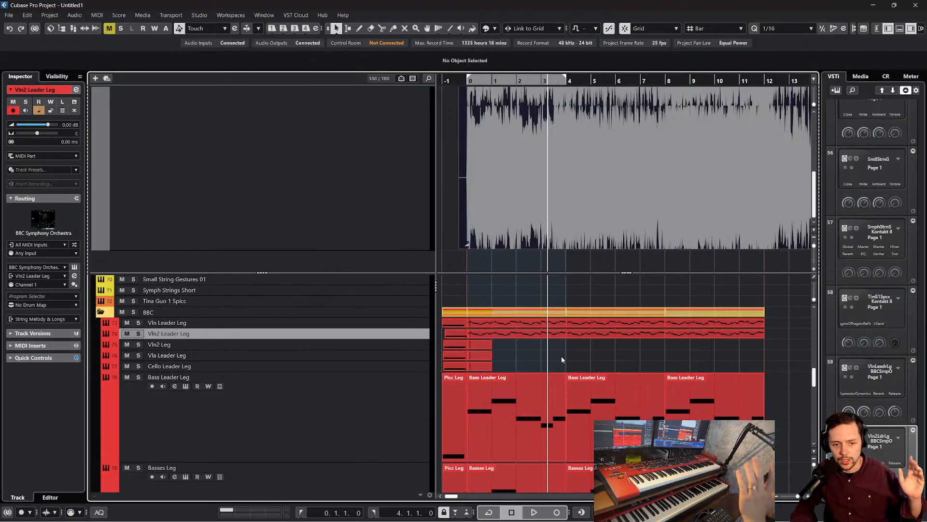
pyautogui.scroll(-2, 623, 334)
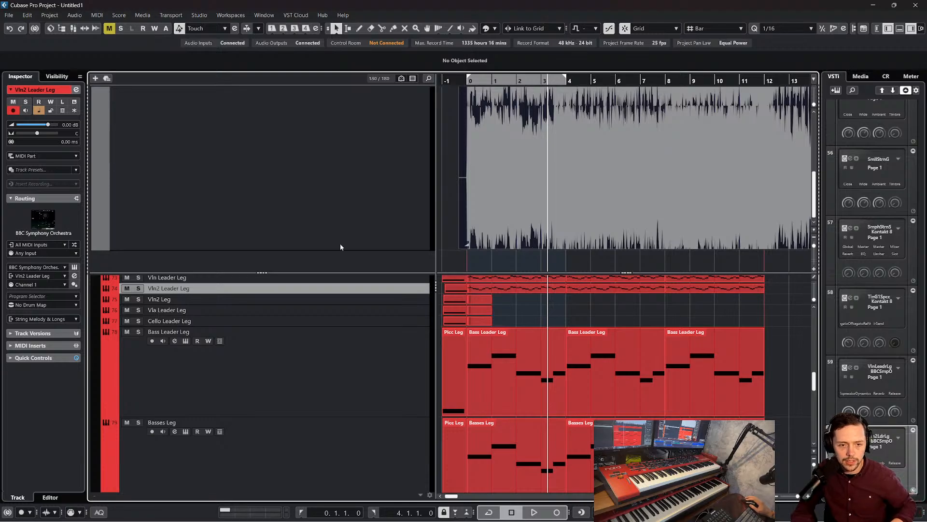
# Shrink the Backing Track area to give the orchestral track list more height
pyautogui.click(307, 214)
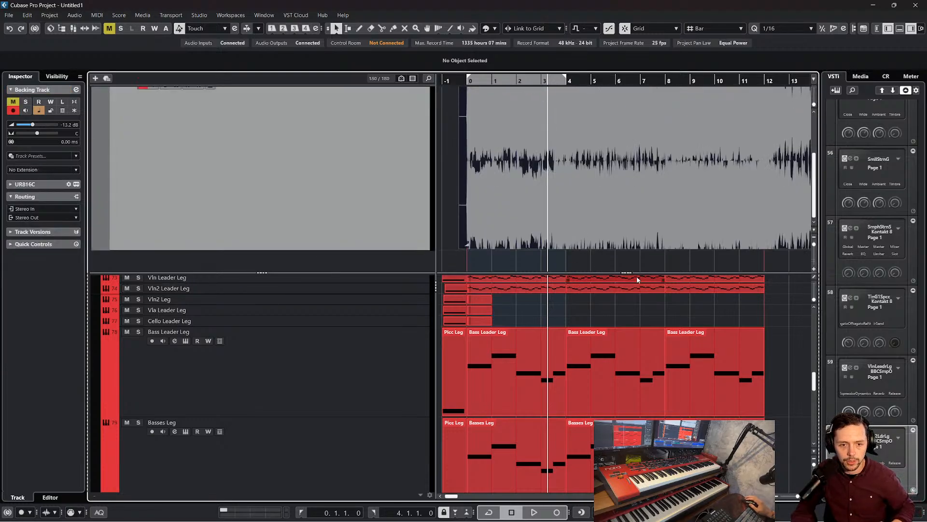
pyautogui.moveTo(636, 275); pyautogui.dragTo(627, 151)
pyautogui.scroll(3, 609, 230)
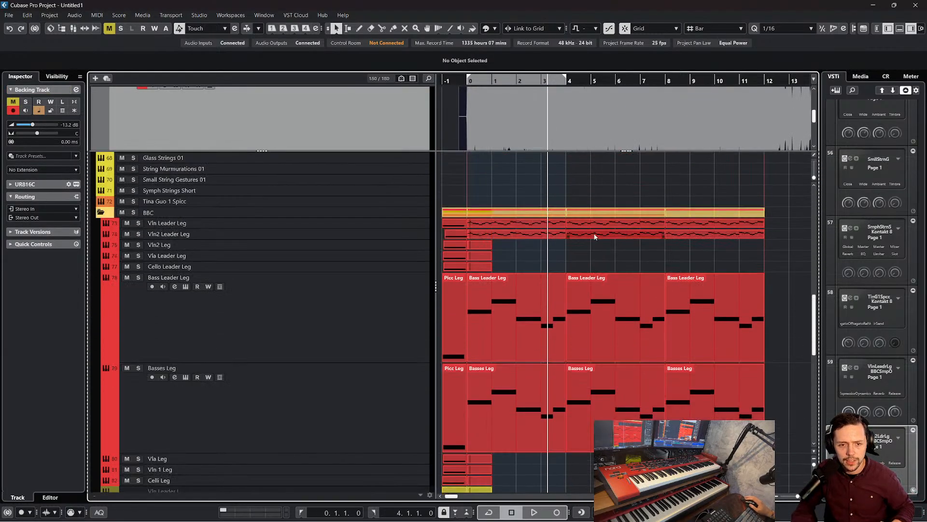
# Move the Vln2 Leader Leg part from bar 4 to bar 8 and delete the Vln Leader Leg part at bar 8
pyautogui.click(593, 234)
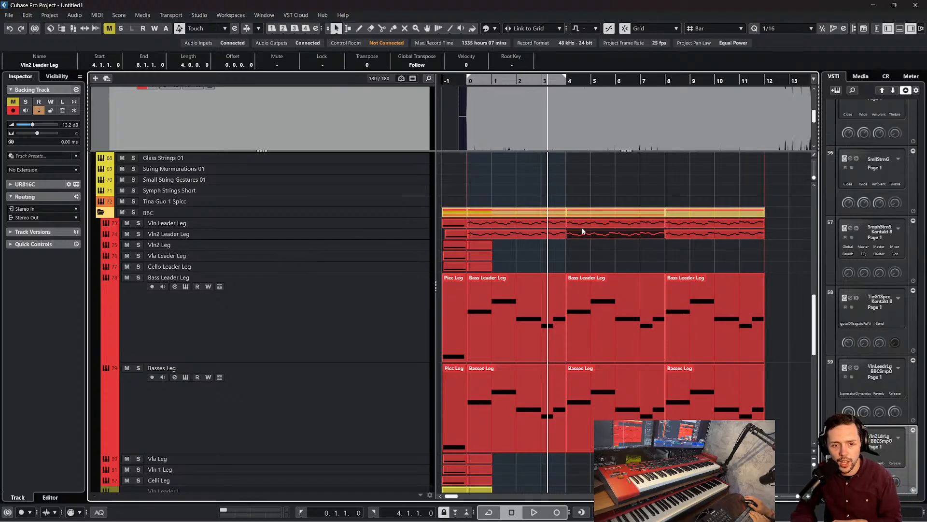
pyautogui.moveTo(581, 233); pyautogui.dragTo(680, 233)
pyautogui.click(694, 222)
pyautogui.press('Delete')
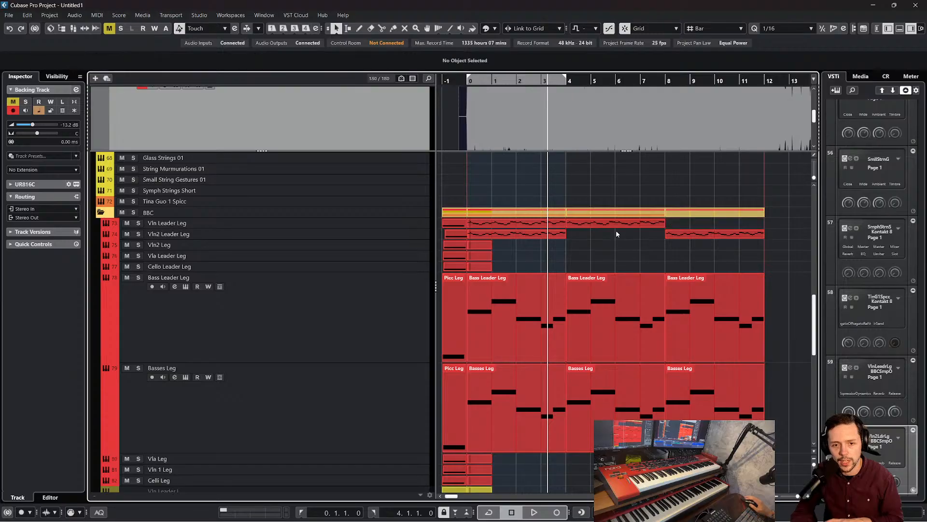
# Transpose all notes of the Vln Leader Leg part in bars 4 to 8 down one octave in the Key Editor
pyautogui.doubleClick(608, 223)
pyautogui.moveTo(607, 314); pyautogui.dragTo(133, 198)
pyautogui.hotkey('shift', 'Down')
pyautogui.press('Return')
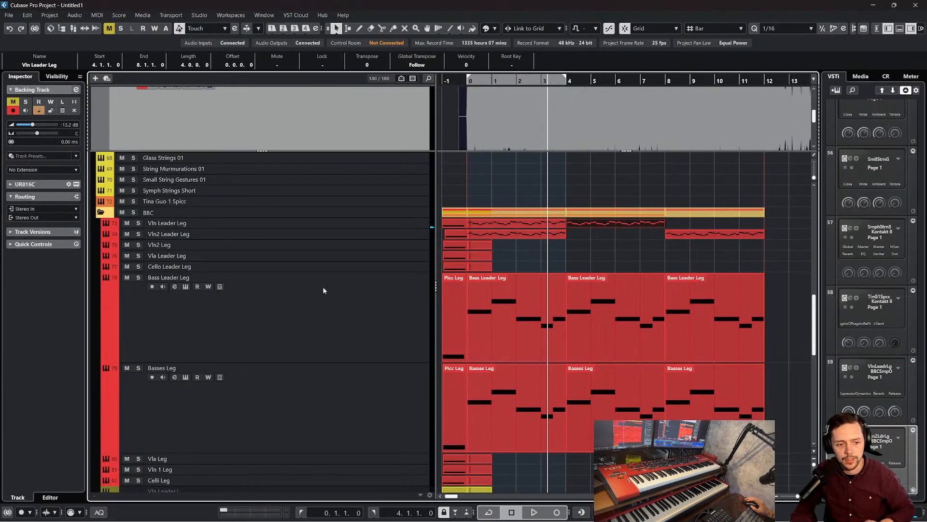
# Transpose all notes of the Vln2 Leader Leg part in bars 8 to 12 up one octave in the Key Editor
pyautogui.doubleClick(715, 233)
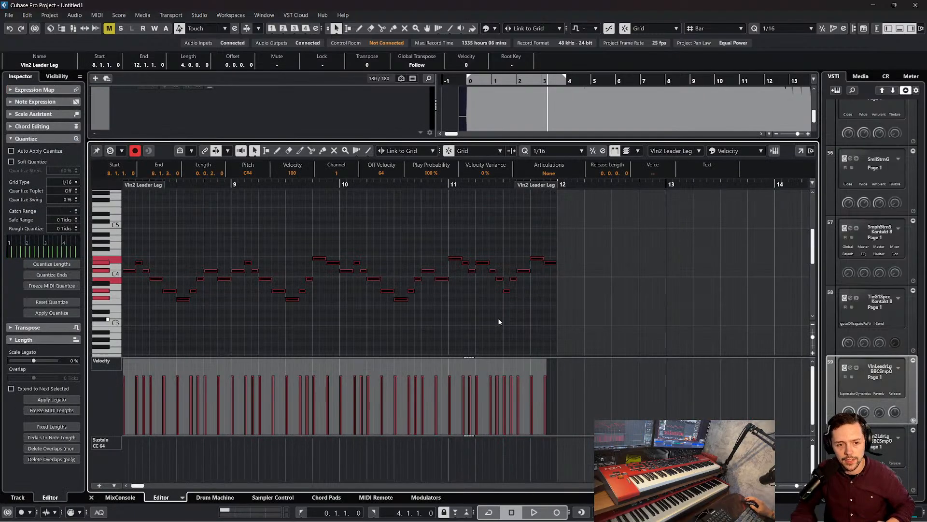
pyautogui.hotkey('shift', 'Up')
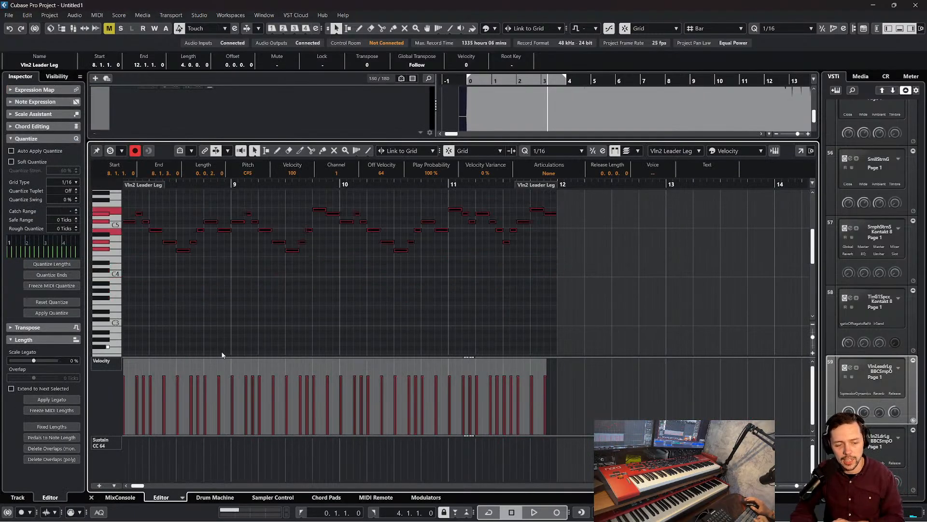
pyautogui.click(91, 497)
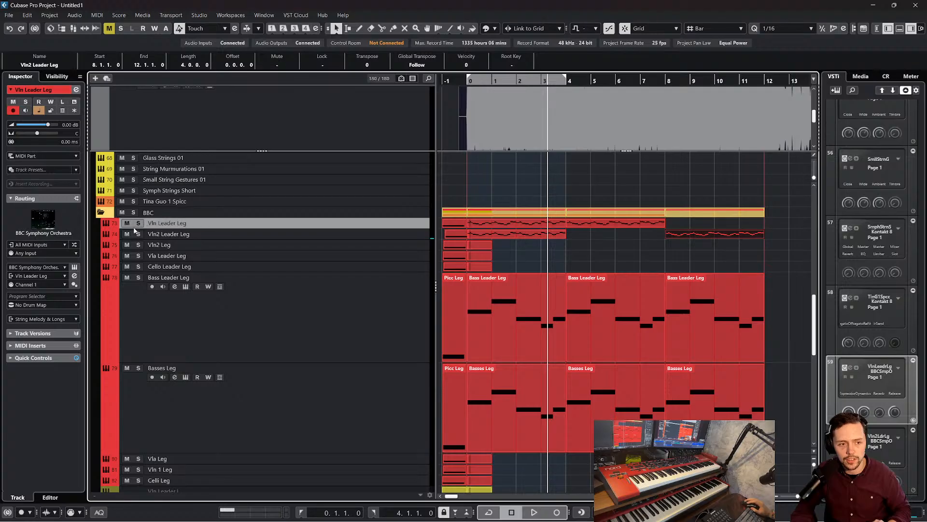
# Listen to the violin leader, bass leader and Basses Leg tracks in solo, and clear all solos
pyautogui.press('s')
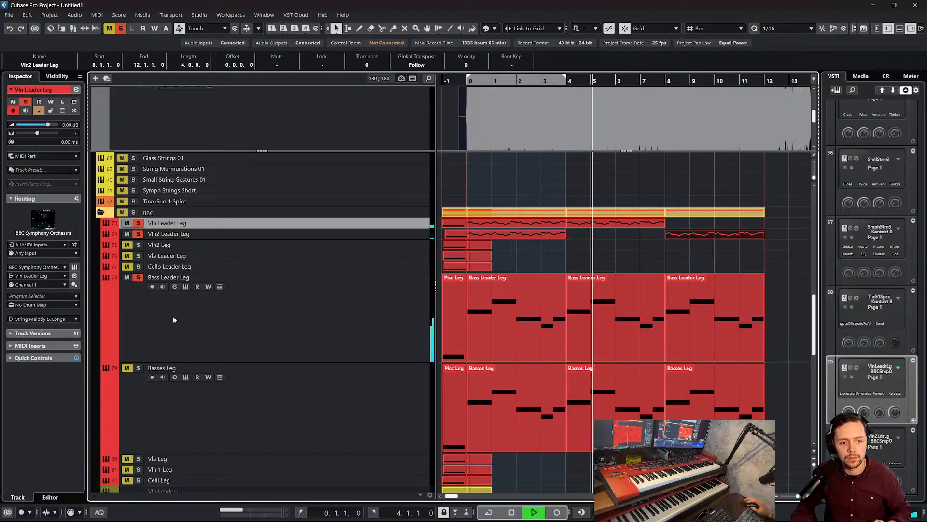
pyautogui.click(139, 277)
pyautogui.click(138, 368)
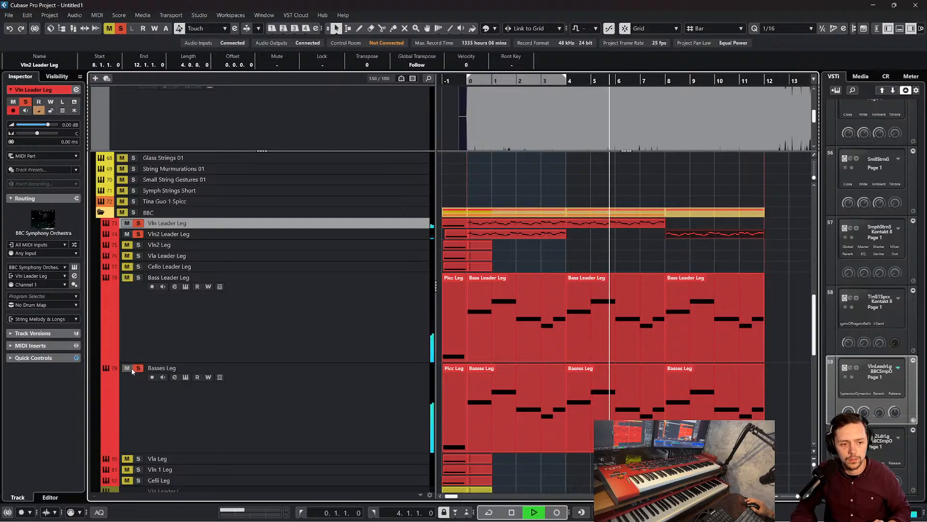
pyautogui.click(197, 399)
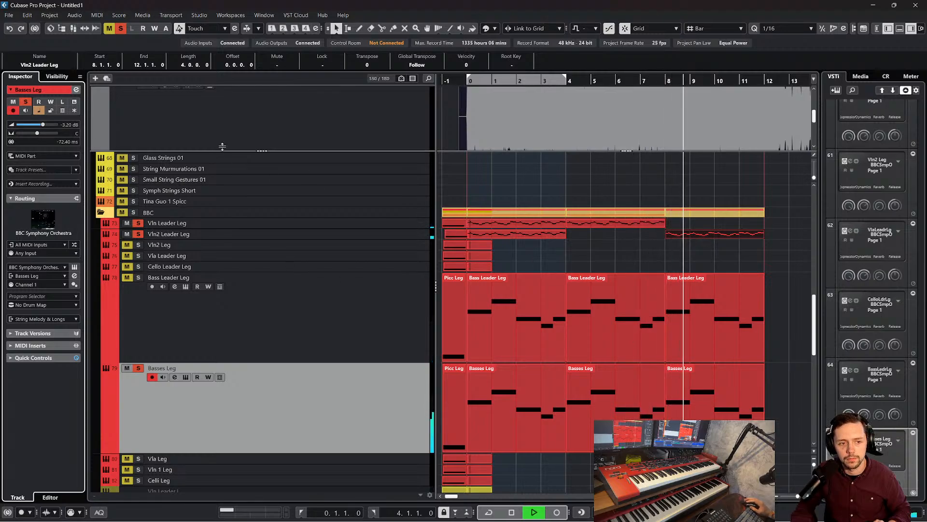
pyautogui.press('space')
pyautogui.click(121, 28)
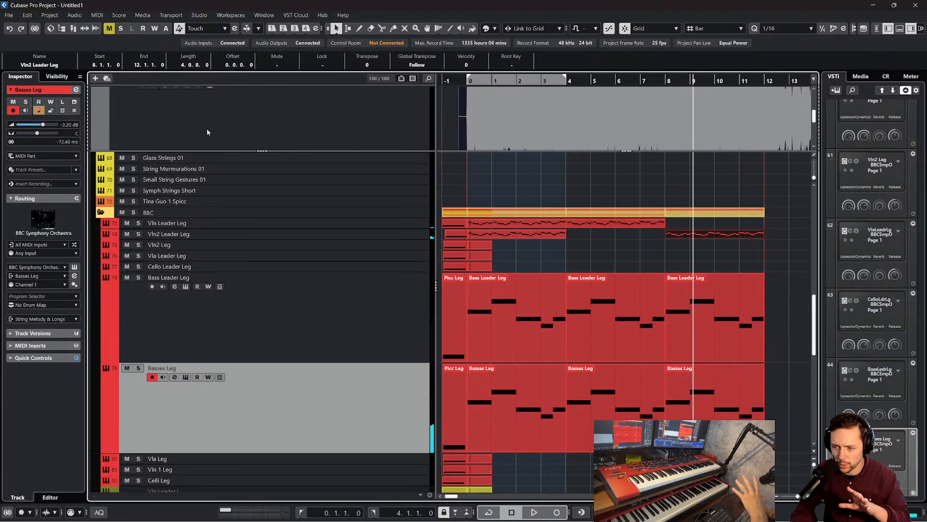
# Try copying the Vln Leader Leg part in bars 4 to 8 onto the Vln2 Leg track at bar 4
pyautogui.scroll(-5, 561, 230)
pyautogui.scroll(5, 656, 265)
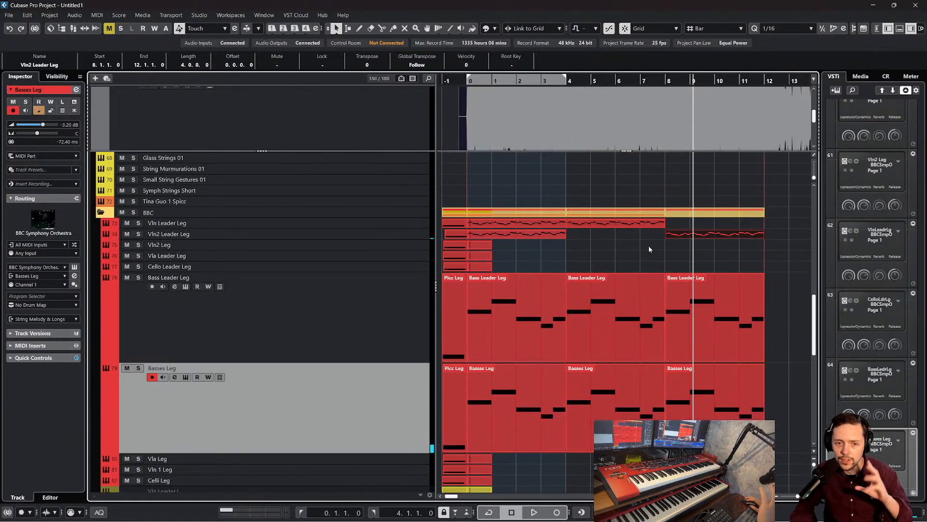
pyautogui.click(650, 247)
pyautogui.click(636, 225)
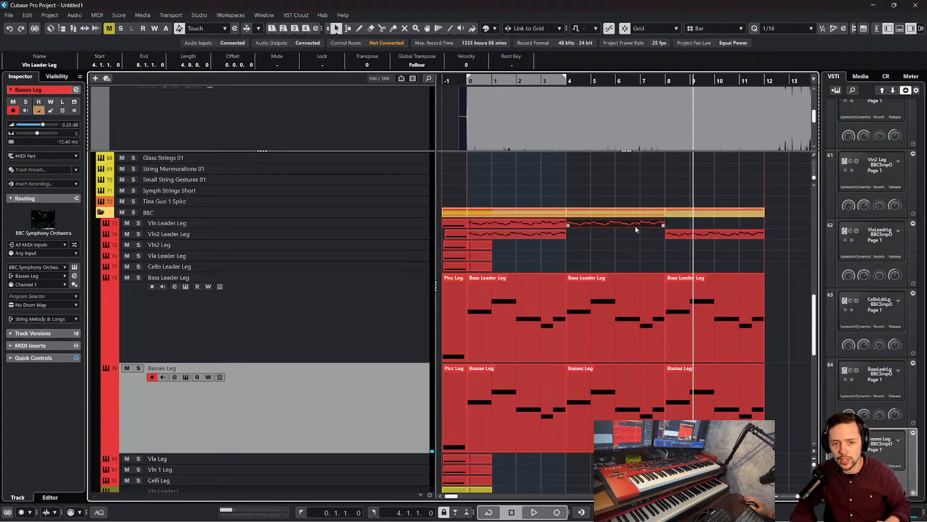
pyautogui.click(374, 246)
pyautogui.hotkey('ctrl', 'v')
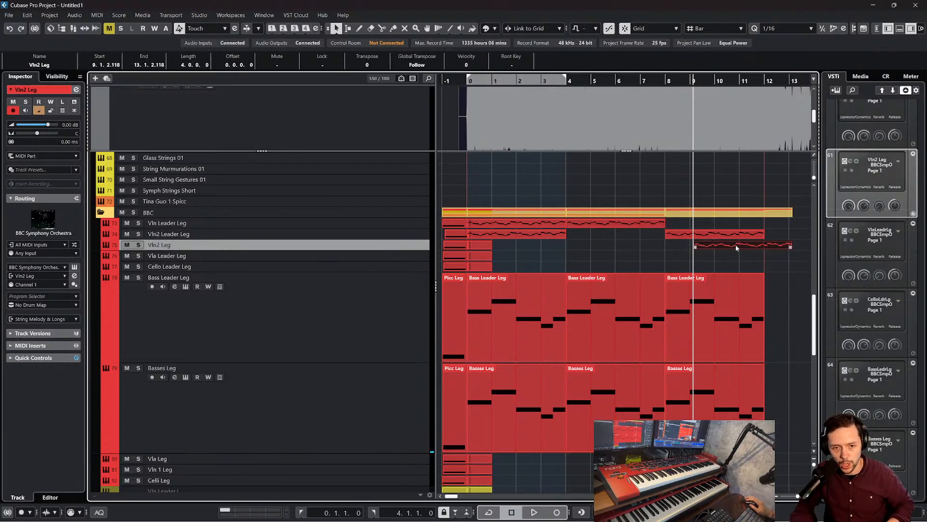
pyautogui.moveTo(735, 245); pyautogui.dragTo(604, 246)
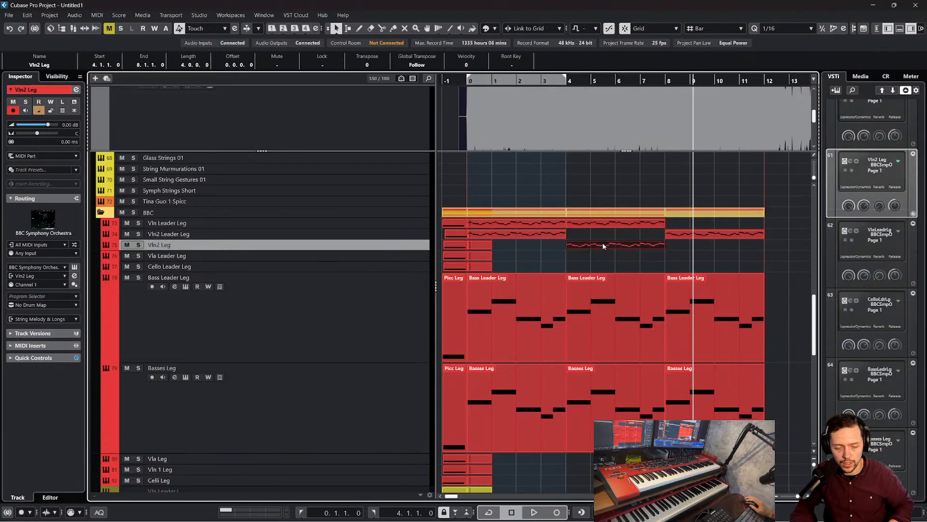
pyautogui.click(598, 237)
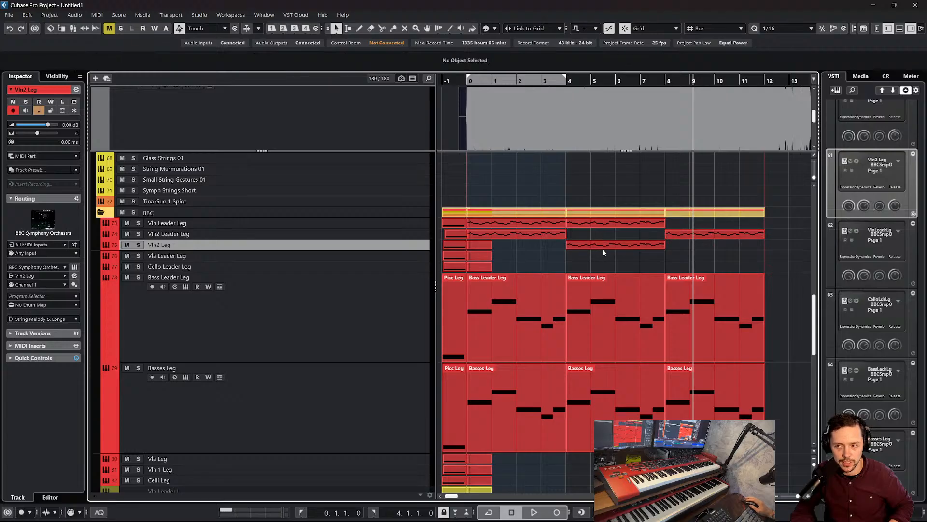
pyautogui.hotkey('ctrl', 'z')
pyautogui.hotkey('ctrl', 'z')
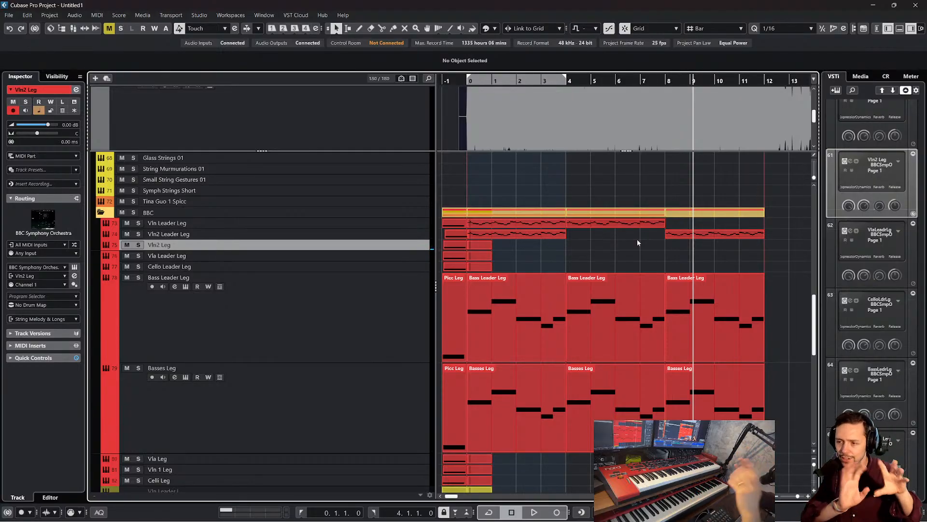
# Return the playhead to bar 0, unmute and solo the Backing Track, and start playback
pyautogui.scroll(10, 645, 236)
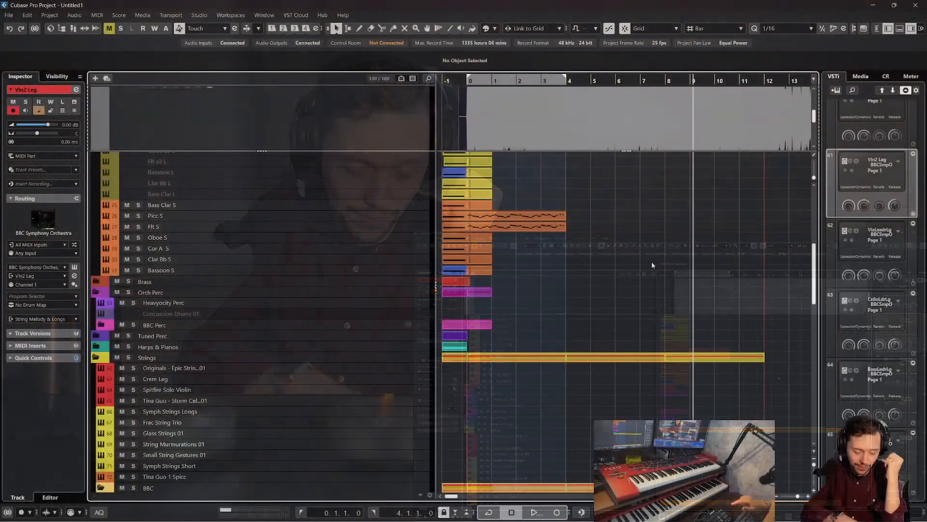
pyautogui.scroll(-2, 837, 190)
pyautogui.scroll(-8, 596, 218)
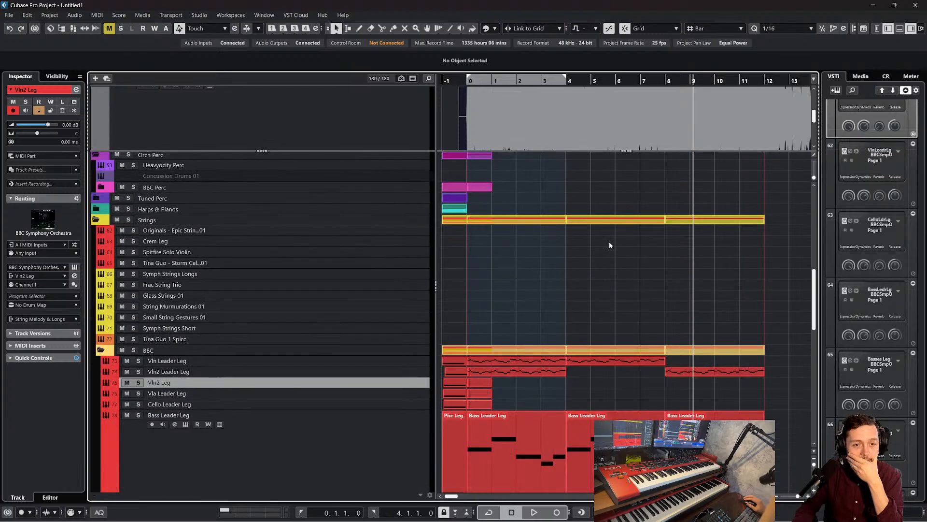
pyautogui.scroll(3, 619, 193)
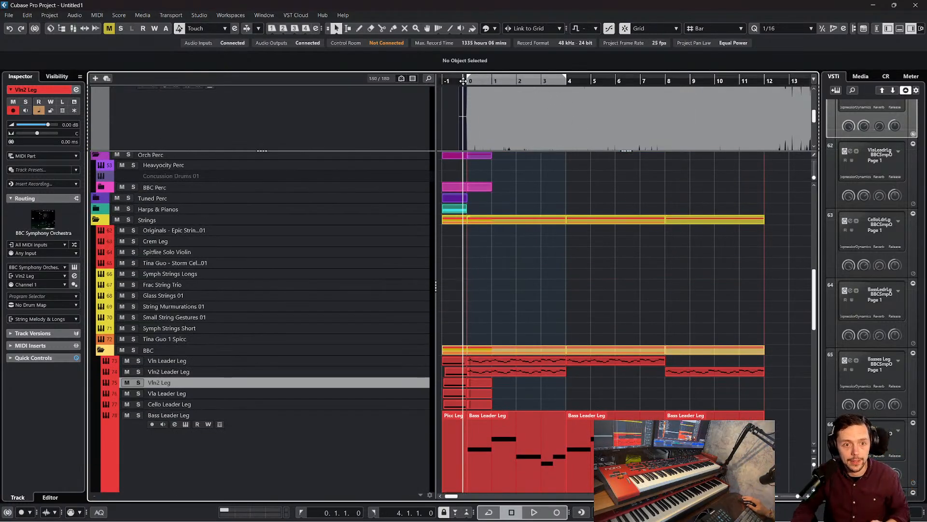
pyautogui.scroll(5, 540, 216)
pyautogui.scroll(3, 540, 217)
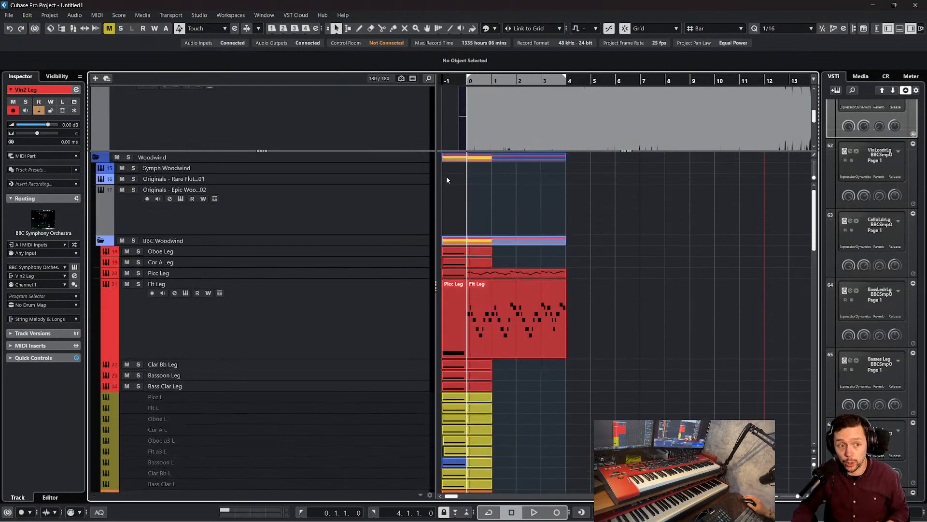
pyautogui.scroll(3, 138, 114)
pyautogui.click(265, 151)
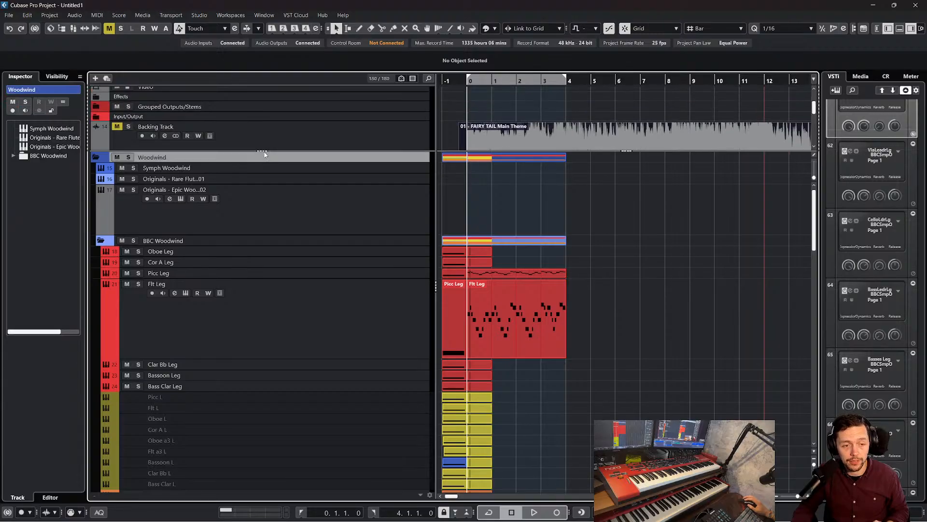
pyautogui.click(164, 138)
pyautogui.press('space')
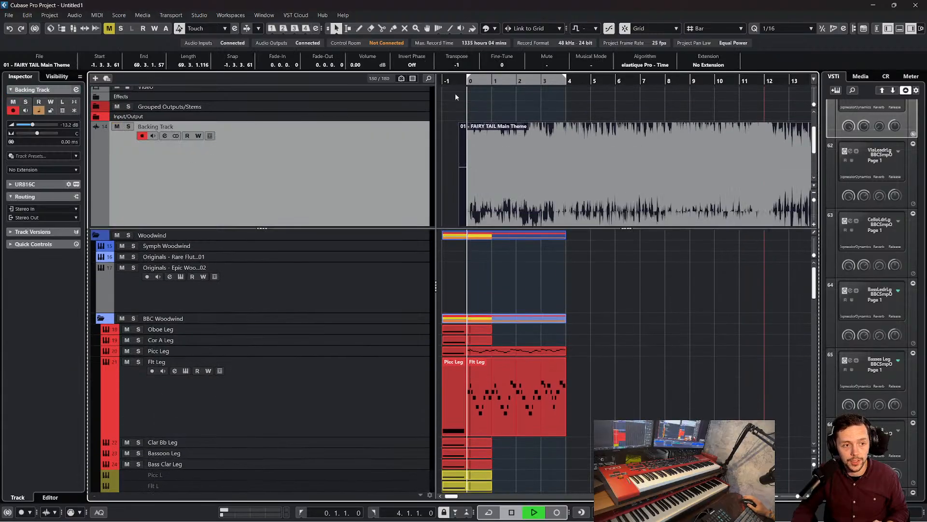
pyautogui.click(128, 126)
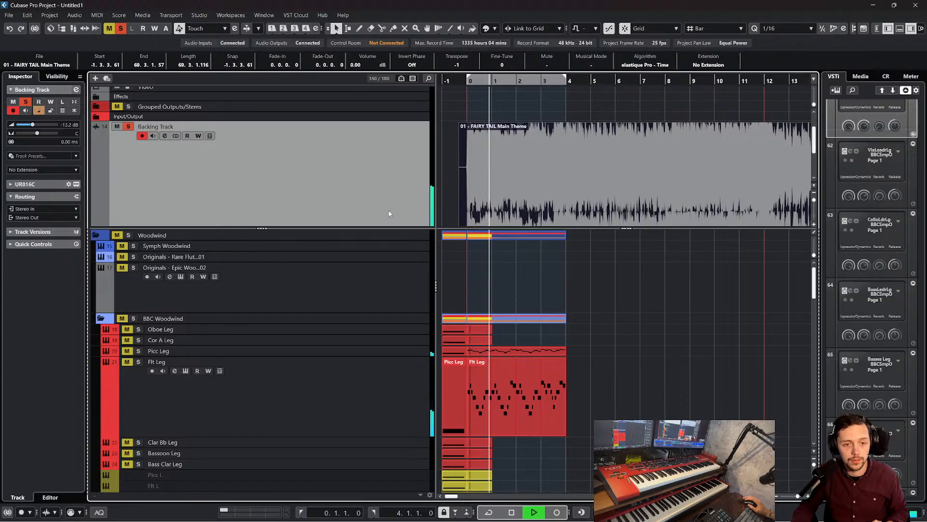
# Enlarge the Backing Track area and listen to the soloed reference audio into bar 5
pyautogui.scroll(-2, 515, 234)
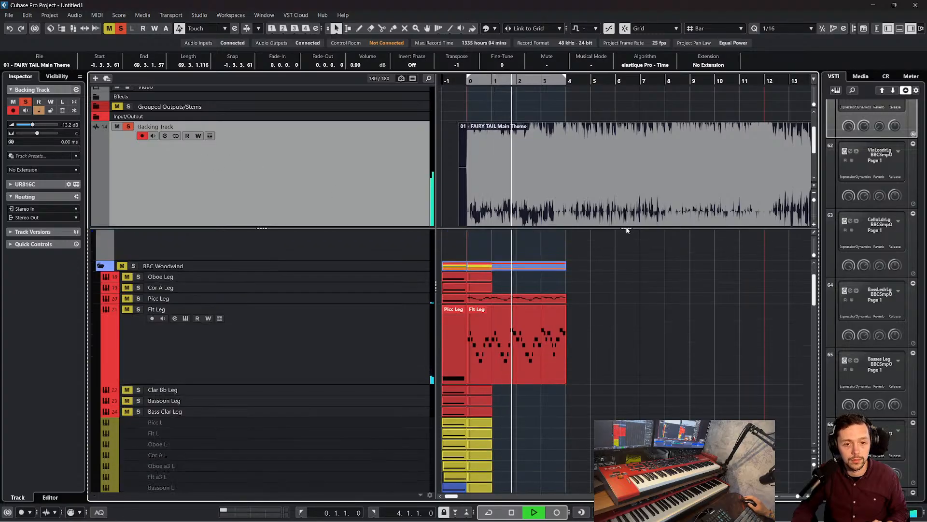
pyautogui.moveTo(623, 227); pyautogui.dragTo(623, 328)
pyautogui.scroll(-1, 617, 356)
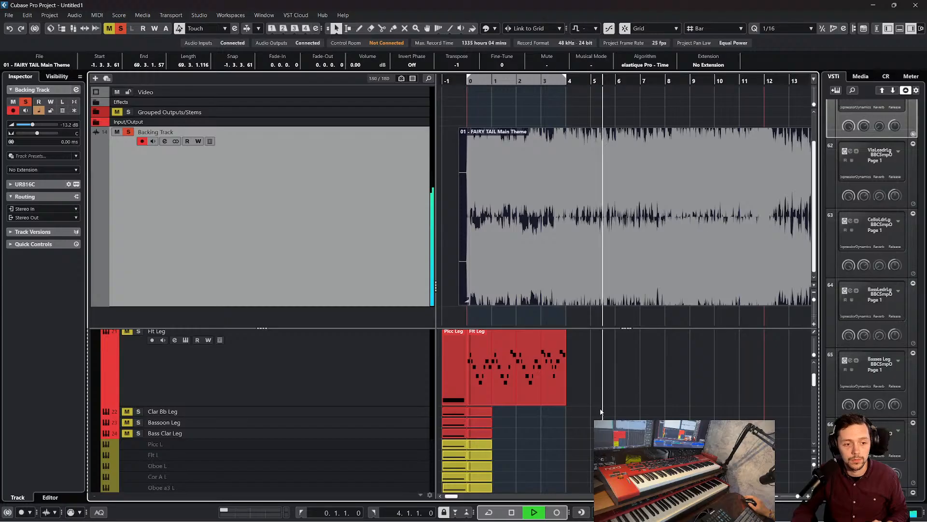
pyautogui.press('space')
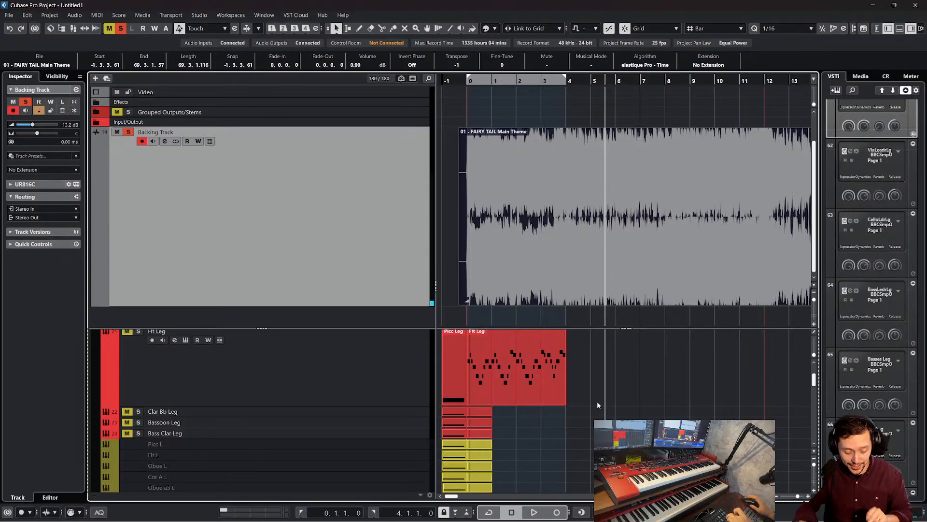
# Reduce the height of the Backing Track area slightly to give the instrument track list more room
pyautogui.scroll(-1, 531, 386)
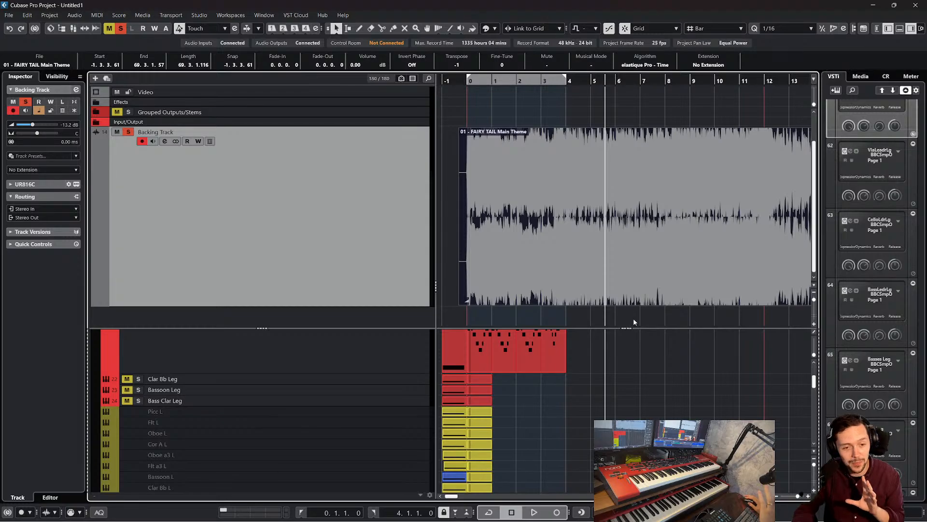
pyautogui.moveTo(633, 328); pyautogui.dragTo(628, 293)
pyautogui.scroll(2, 505, 176)
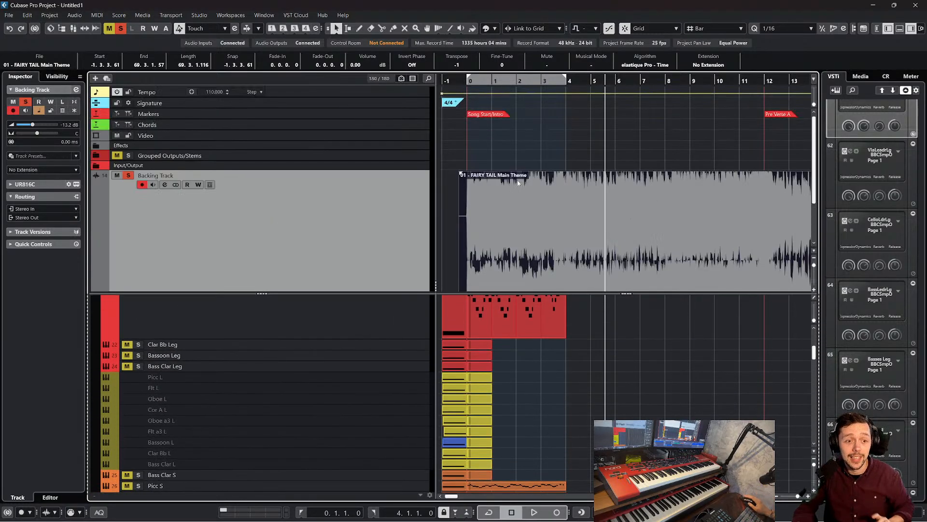
pyautogui.scroll(-3, 491, 141)
pyautogui.scroll(2, 383, 248)
pyautogui.scroll(-2, 377, 261)
pyautogui.scroll(5, 358, 322)
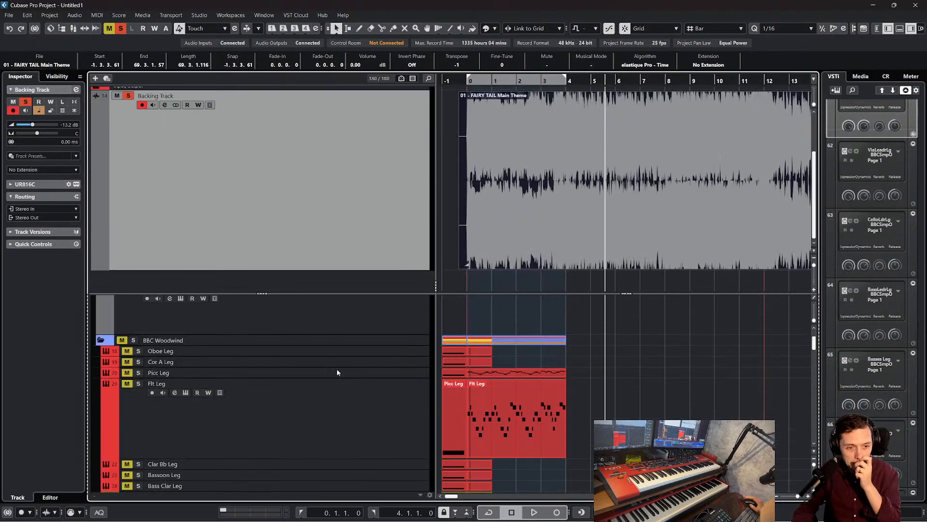
# Collapse the Woodwind and Orch Perc folders in the track list
pyautogui.click(96, 300)
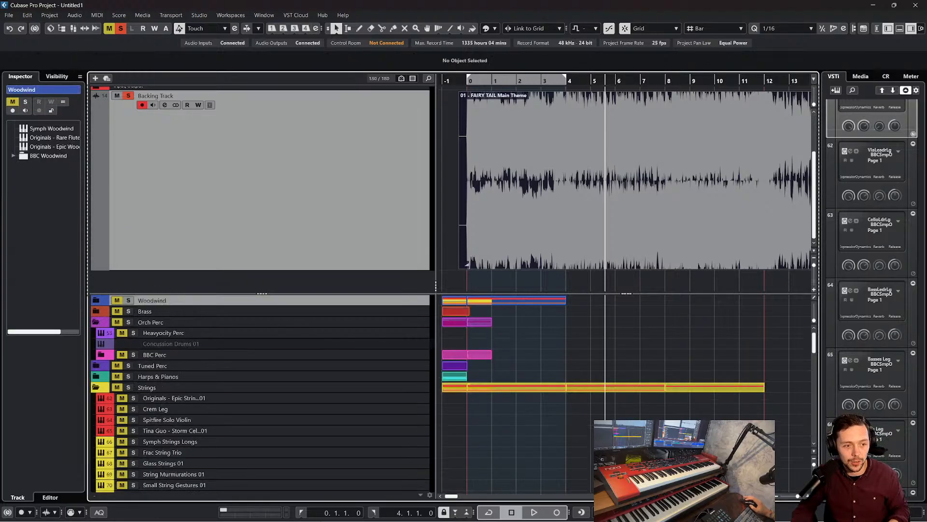
pyautogui.click(333, 355)
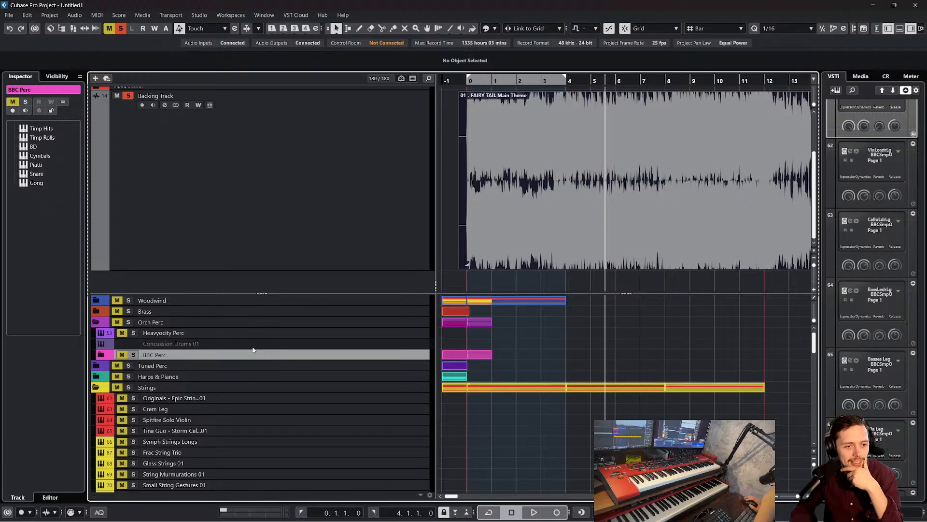
pyautogui.click(96, 321)
# Add a Kontakt 8 instrument track directly below the Orch Perc folder
pyautogui.rightClick(338, 325)
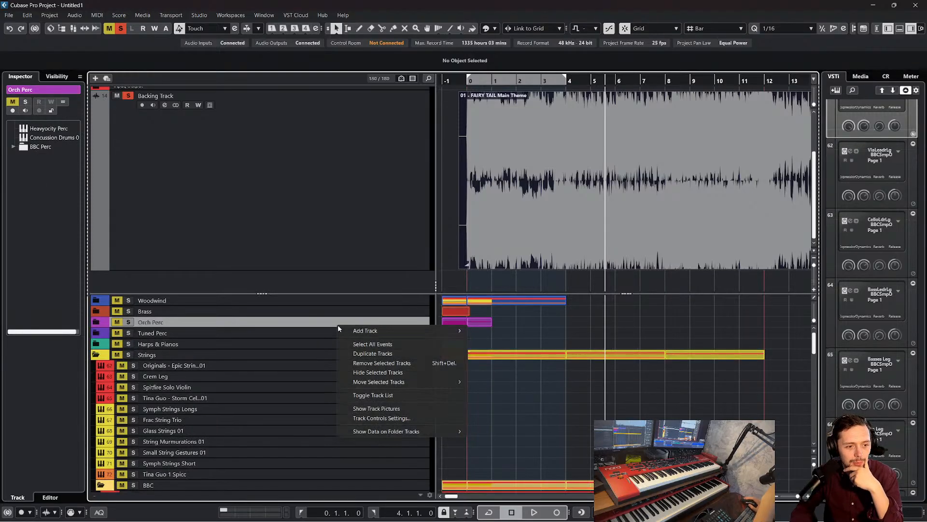
pyautogui.moveTo(386, 331)
pyautogui.click(491, 340)
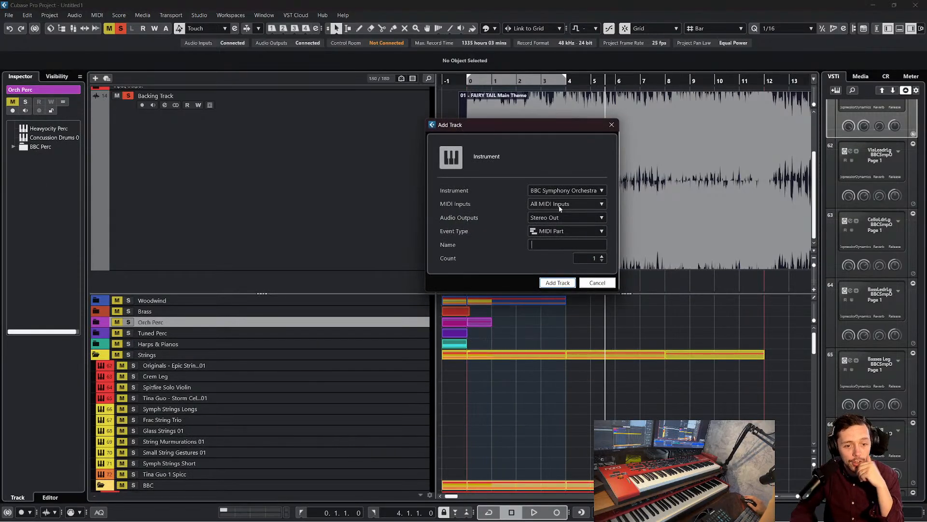
pyautogui.click(565, 190)
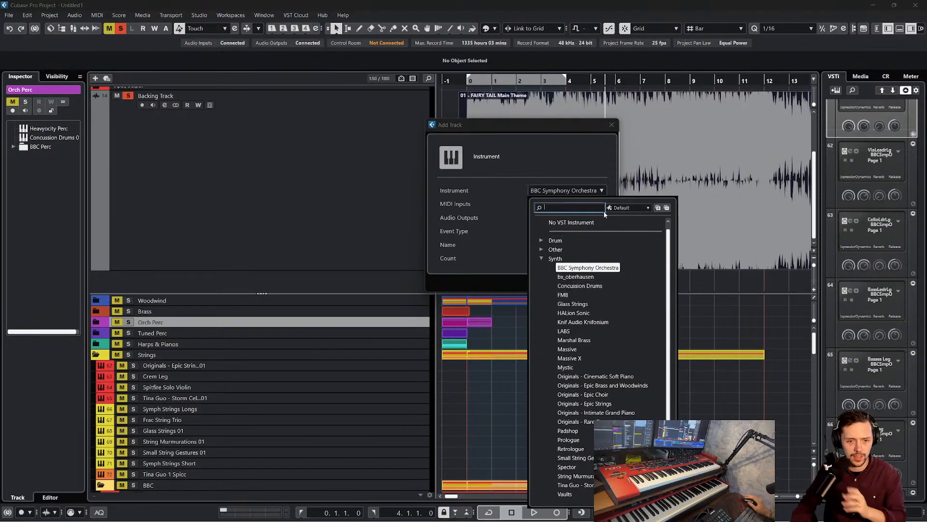
pyautogui.write('kontakt')
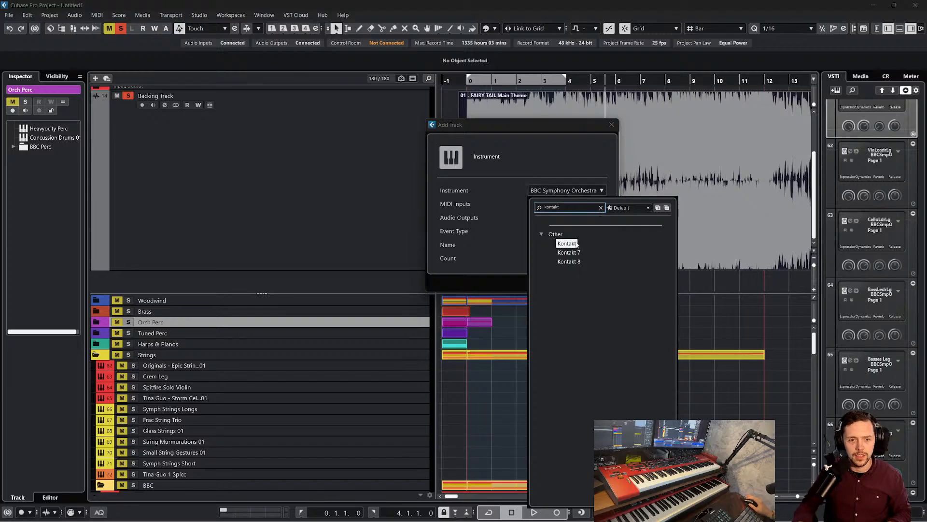
pyautogui.click(573, 257)
pyautogui.click(597, 282)
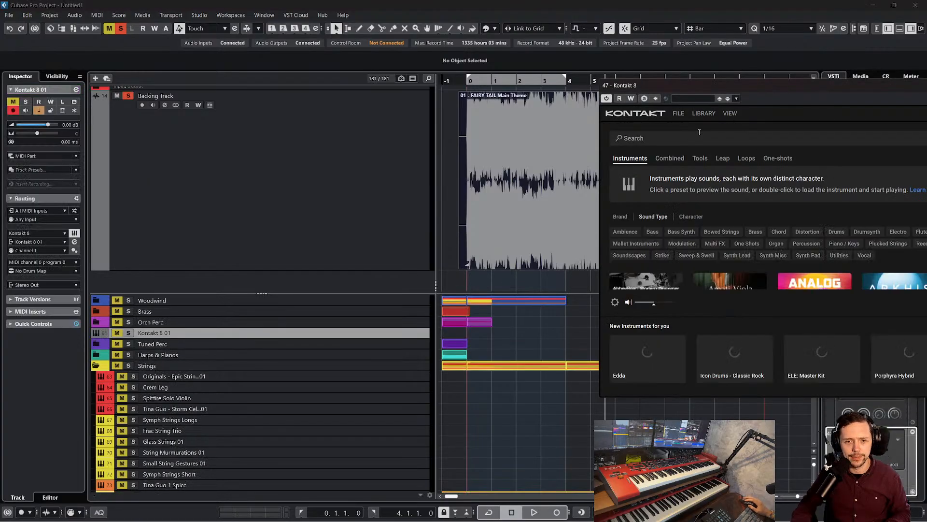
# Search the Kontakt library for "studio" and load the Garage Kit - Full instrument from Studio Drummer
pyautogui.click(688, 137)
pyautogui.write('studio')
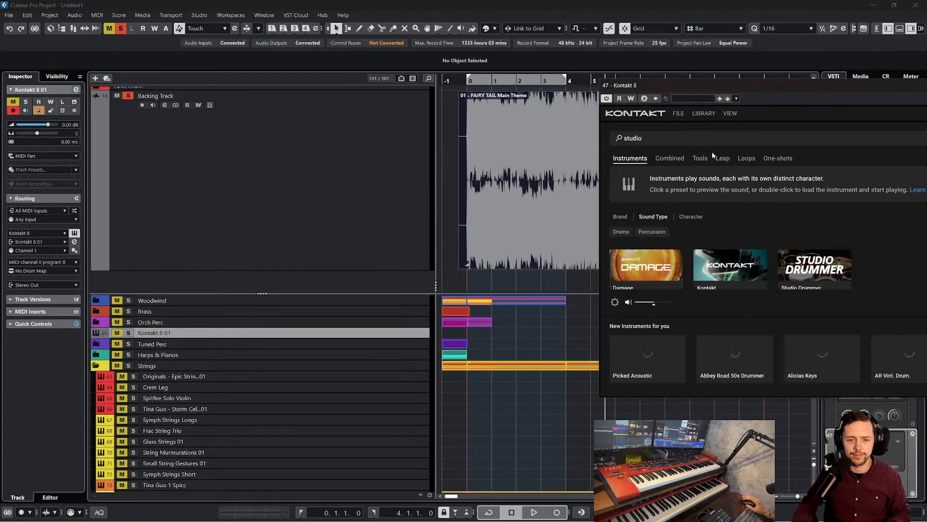
pyautogui.click(832, 255)
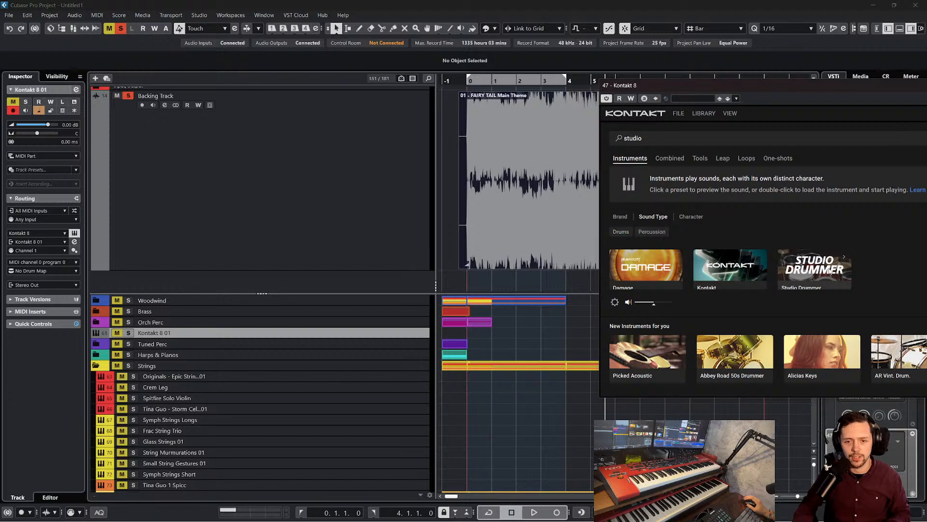
pyautogui.moveTo(778, 89); pyautogui.dragTo(516, 52)
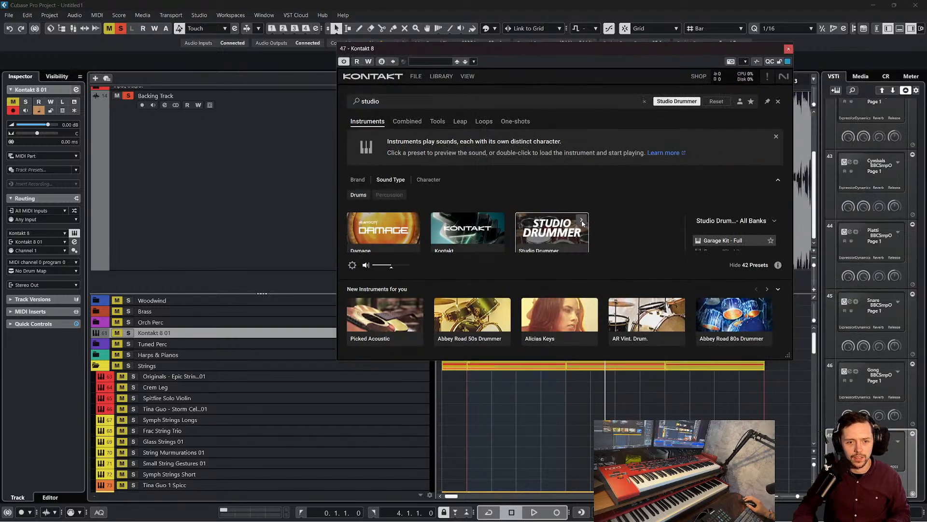
pyautogui.doubleClick(565, 242)
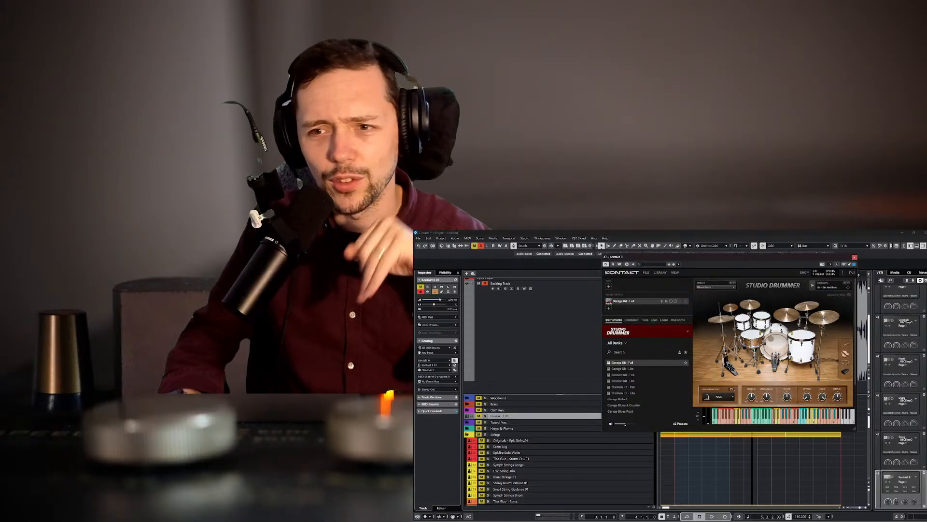
# Audition the kit's low drum keys, set the Studio Drummer mixer preset to Pop, and close the Kontakt window
pyautogui.click(720, 423)
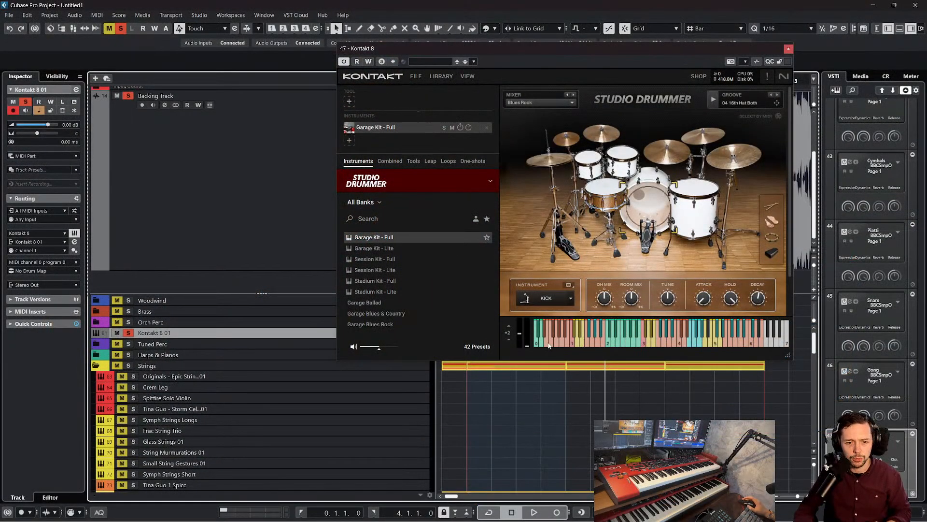
pyautogui.click(550, 345)
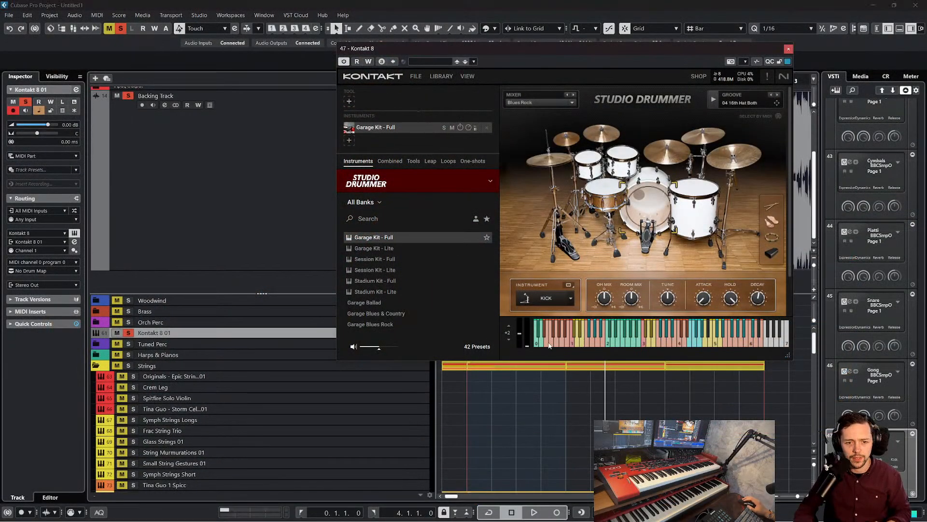
pyautogui.click(549, 345)
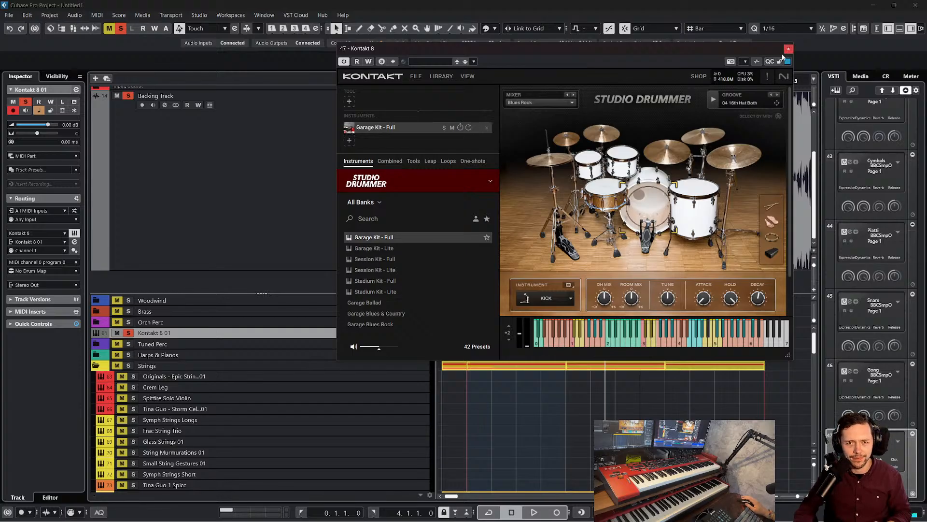
pyautogui.click(552, 98)
pyautogui.click(518, 116)
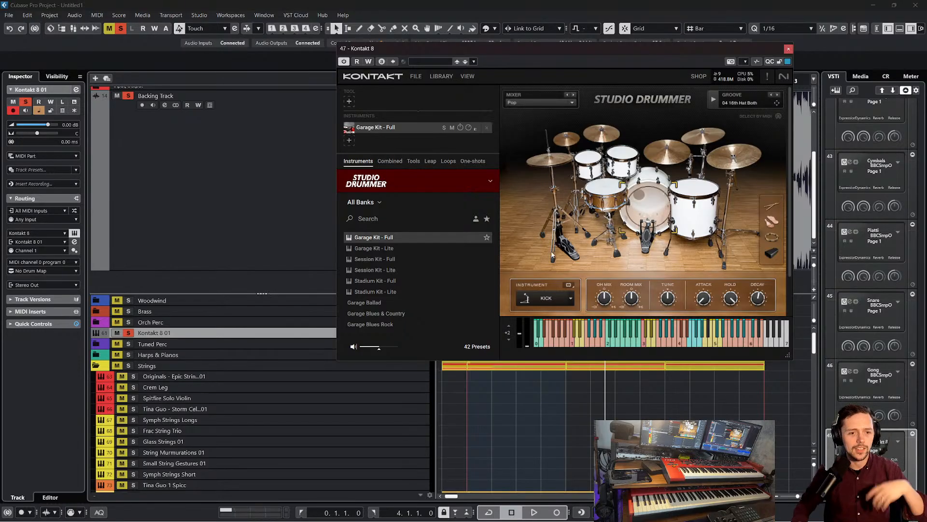
pyautogui.click(788, 49)
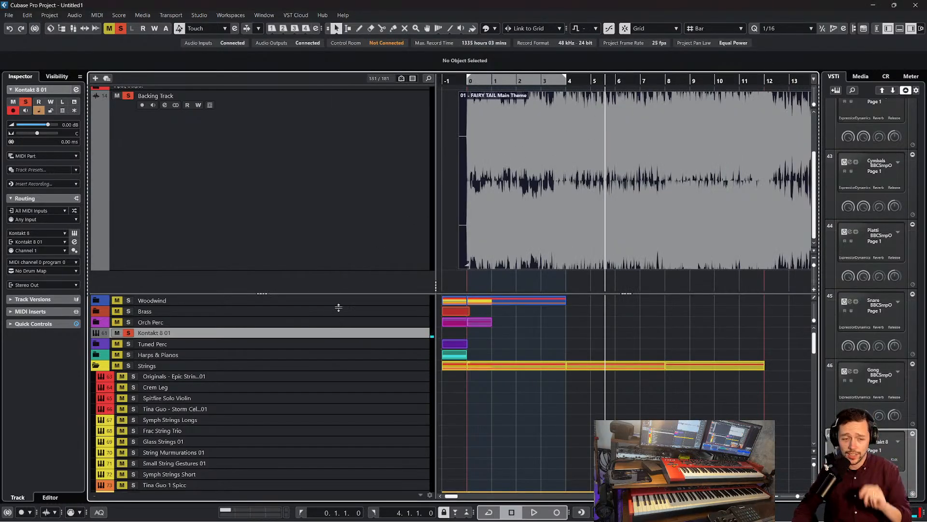
# Shrink the Backing Track area and draw an empty MIDI part on the Kontakt 8 01 track from bar 0 to bar 4
pyautogui.moveTo(265, 294); pyautogui.dragTo(329, 130)
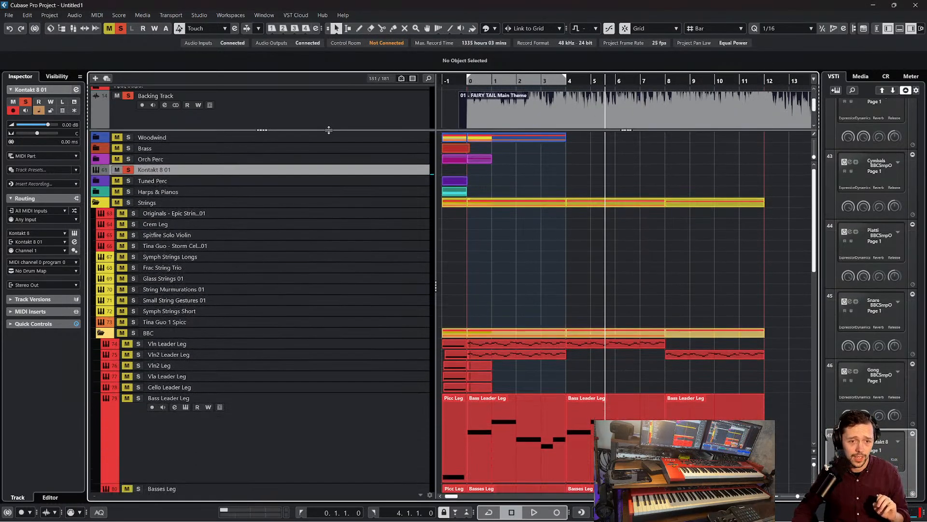
pyautogui.rightClick(569, 172)
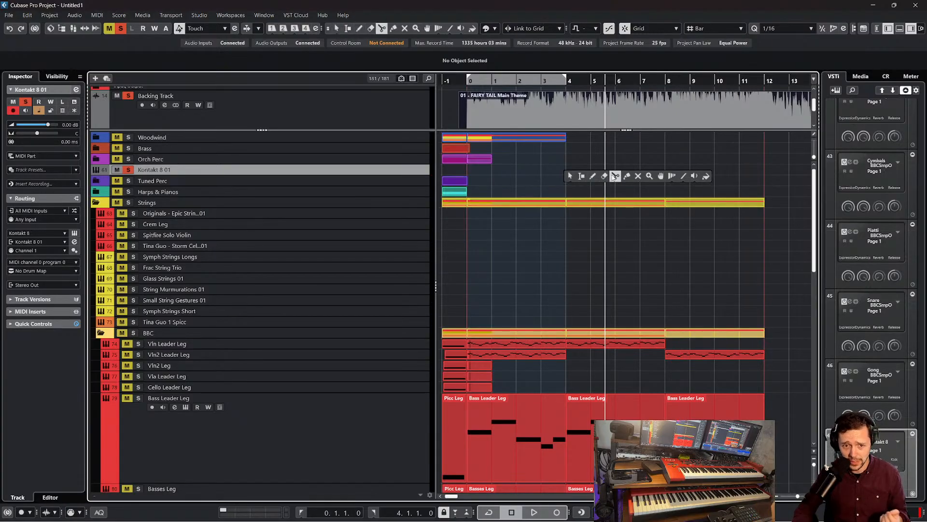
pyautogui.click(593, 175)
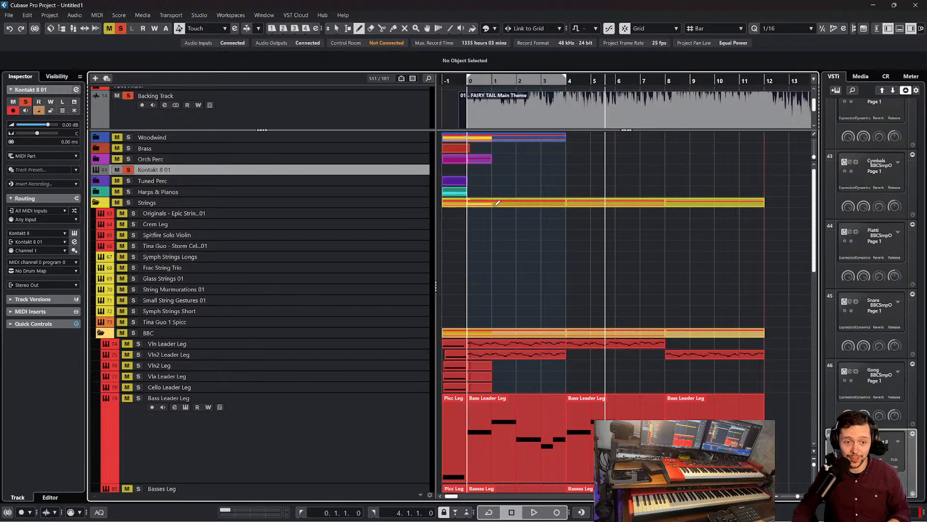
pyautogui.moveTo(473, 170); pyautogui.dragTo(565, 172)
pyautogui.press('1')
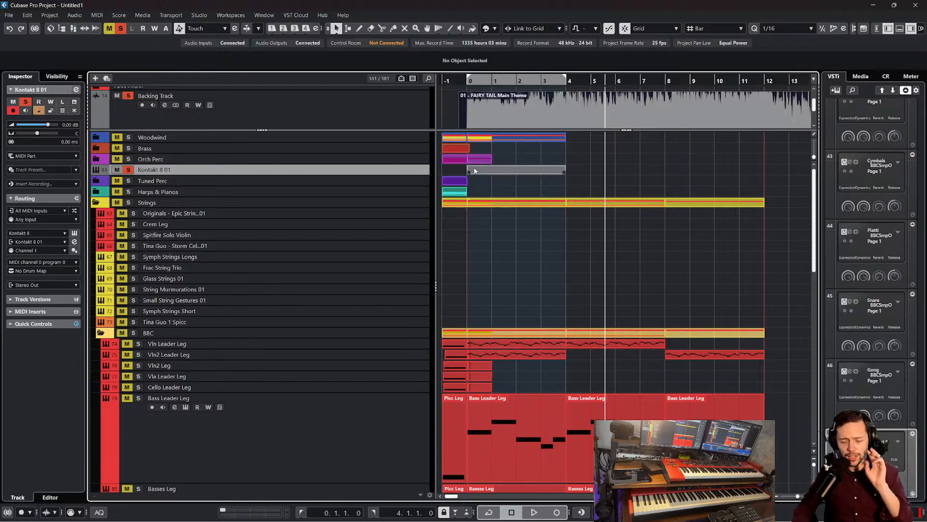
# Listen to the soloed backing track from bar 0 into bar 2 to hear its drum pattern
pyautogui.moveTo(471, 83); pyautogui.dragTo(471, 87)
pyautogui.press('space')
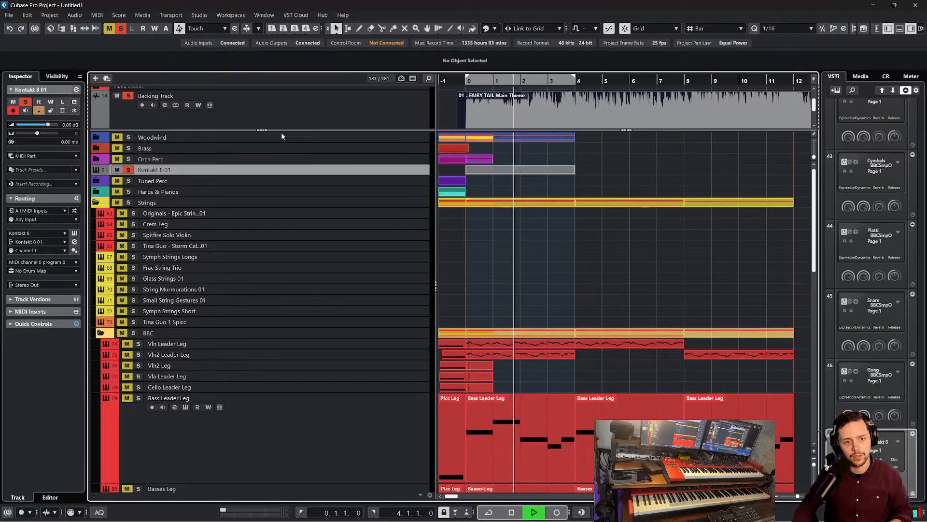
pyautogui.press('space')
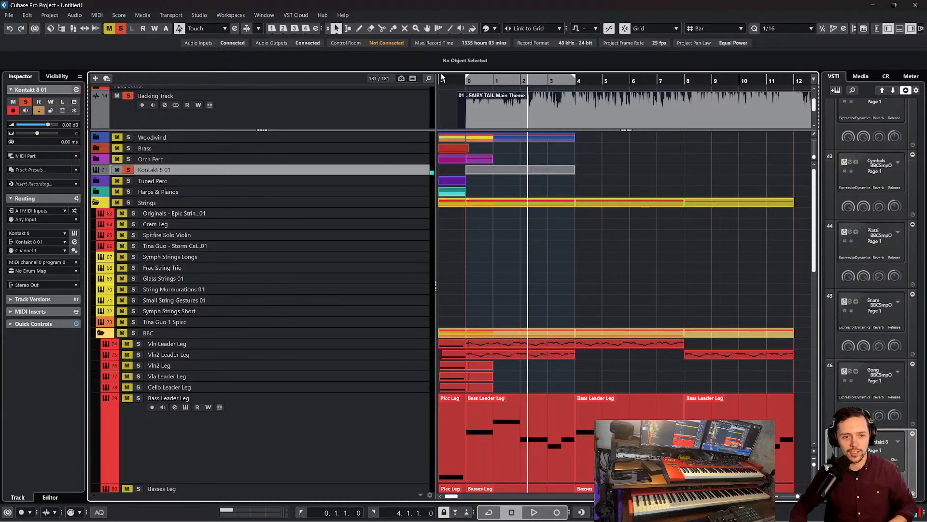
# Open the empty Kontakt 8 01 part for note editing and set the quantize grid to 1/1
pyautogui.moveTo(452, 79); pyautogui.dragTo(465, 82)
pyautogui.click(487, 169)
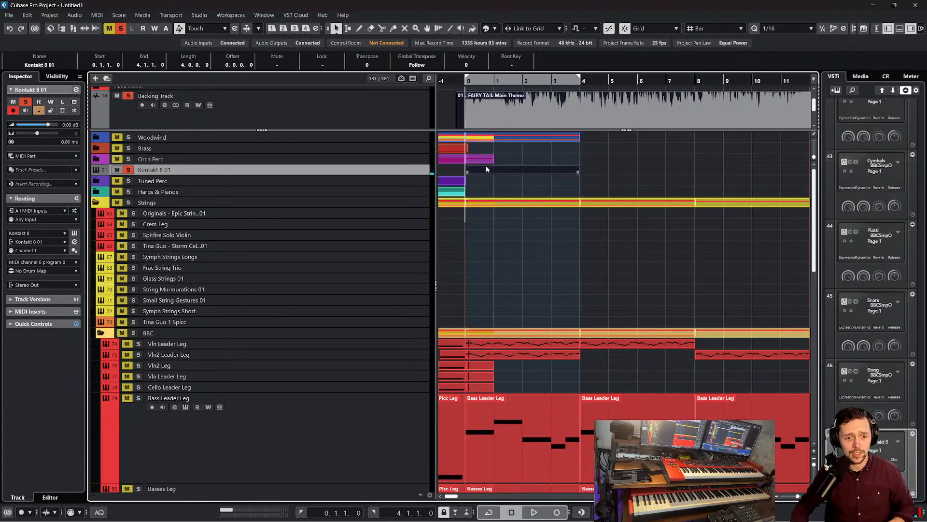
pyautogui.doubleClick(487, 170)
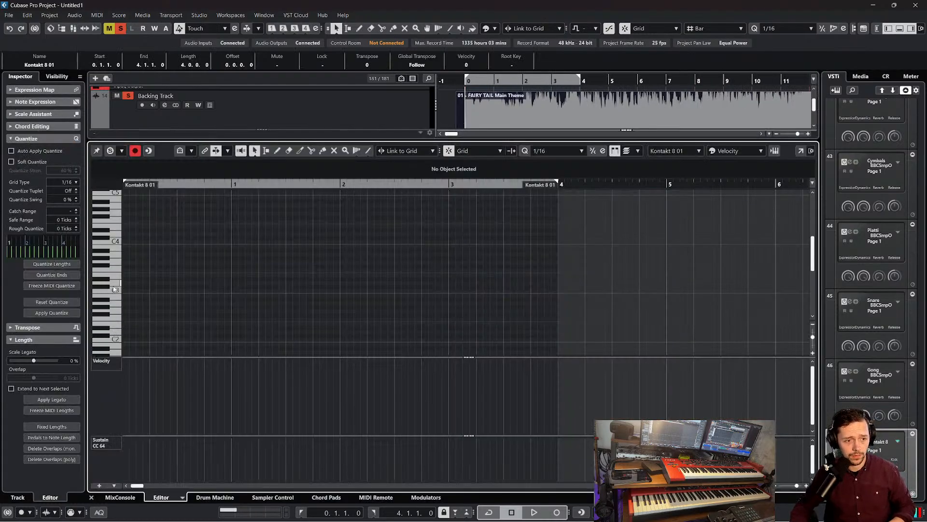
pyautogui.scroll(-3, 117, 292)
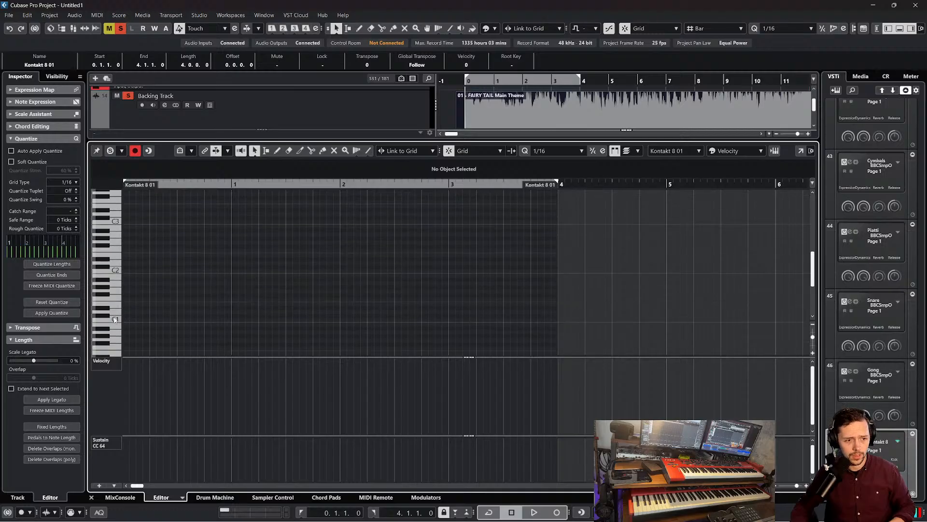
pyautogui.hscroll(-3, 321, 324)
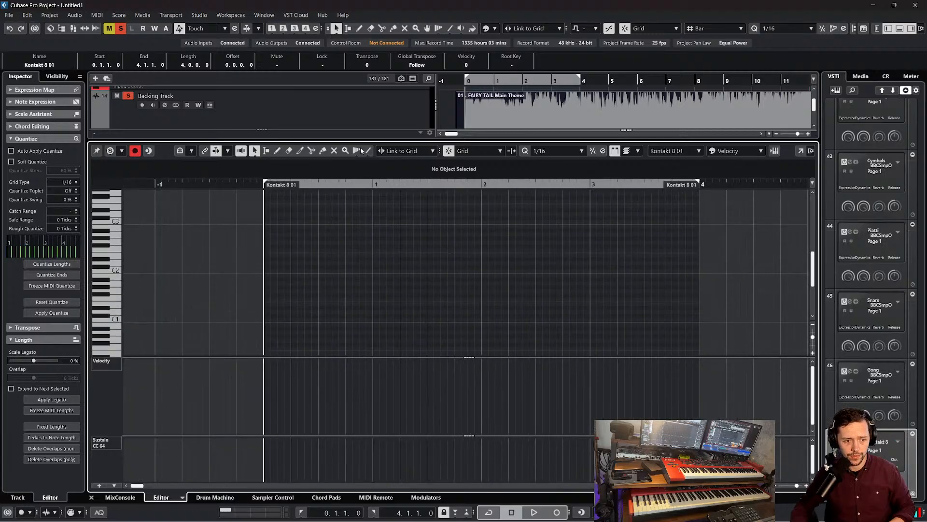
pyautogui.click(563, 151)
pyautogui.click(559, 188)
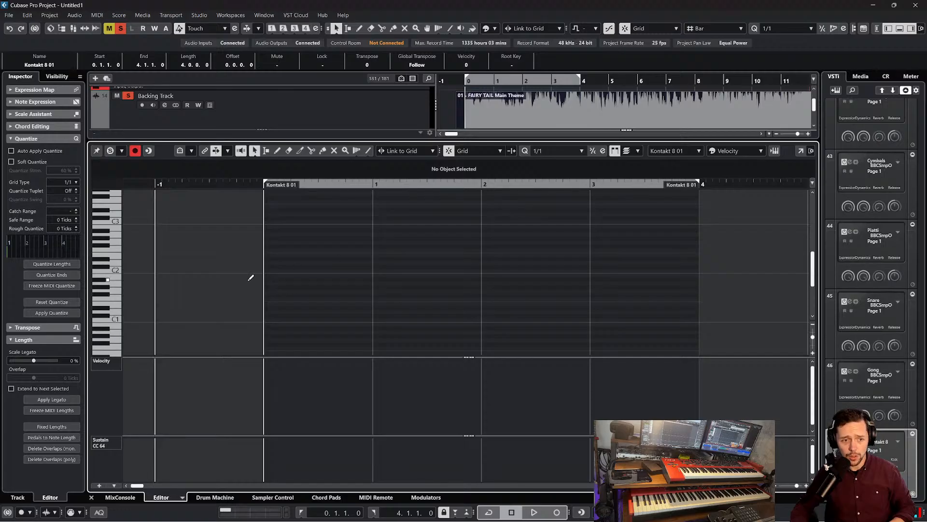
# Add one-bar notes on C1 and C#2 at bar 0 of the drum part and play it from the start
pyautogui.click(262, 270)
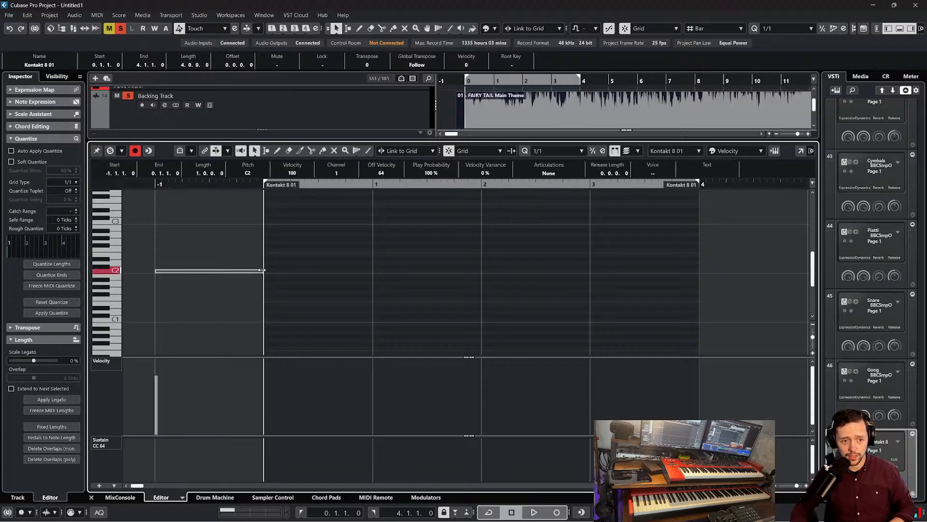
pyautogui.moveTo(252, 274); pyautogui.dragTo(313, 321)
pyautogui.press('space')
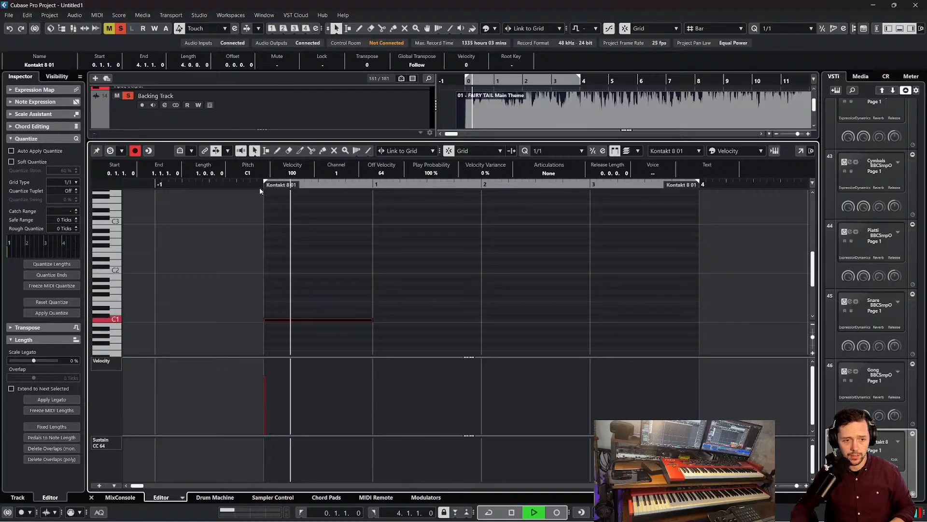
pyautogui.click(284, 266)
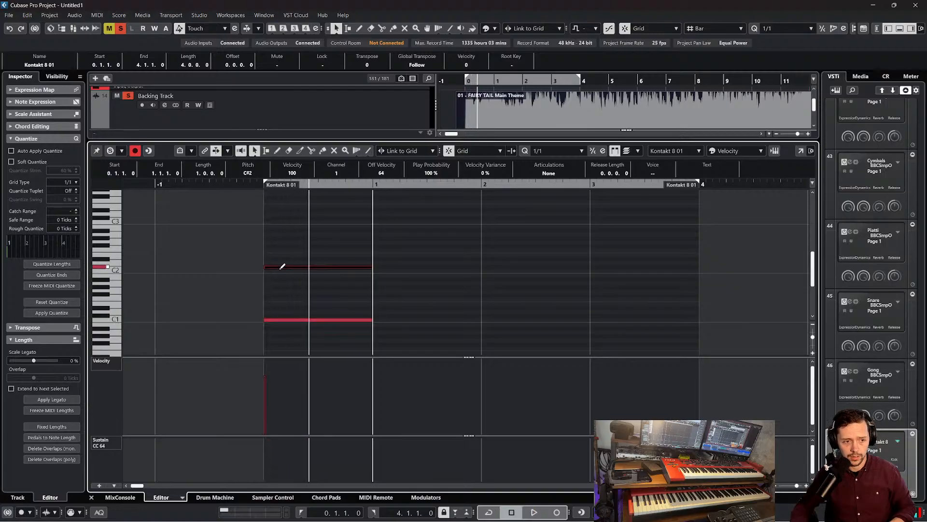
pyautogui.click(248, 189)
pyautogui.click(248, 184)
pyautogui.press('space')
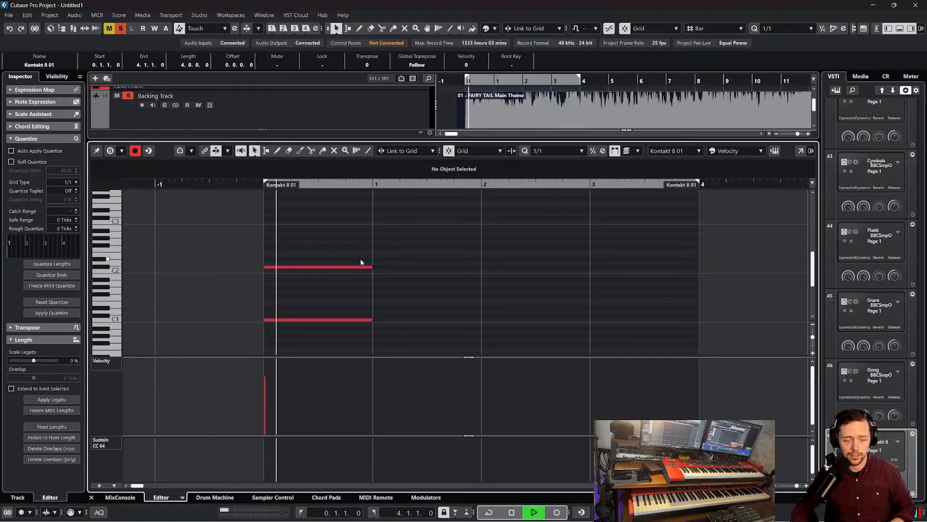
# Duplicate the C1 and C#2 note pair into bars 1 and 2 of the drum part
pyautogui.moveTo(402, 336); pyautogui.dragTo(349, 259)
pyautogui.hotkey('ctrl', 'd')
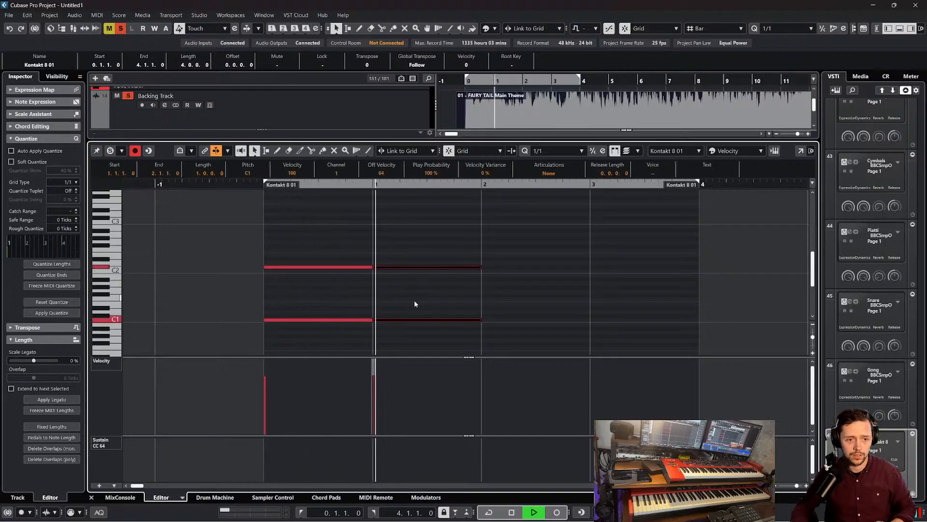
pyautogui.click(444, 228)
pyautogui.press('space')
pyautogui.moveTo(462, 222); pyautogui.dragTo(445, 329)
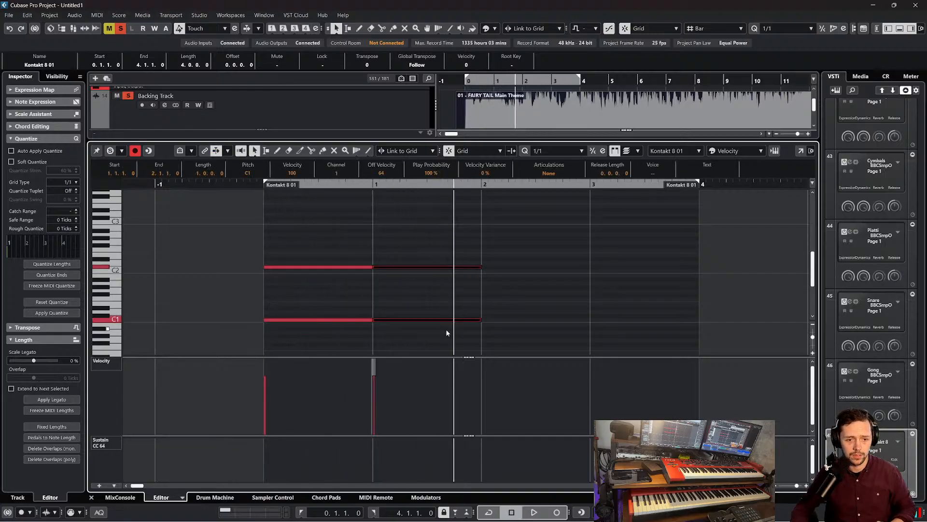
pyautogui.hotkey('ctrl', 'd')
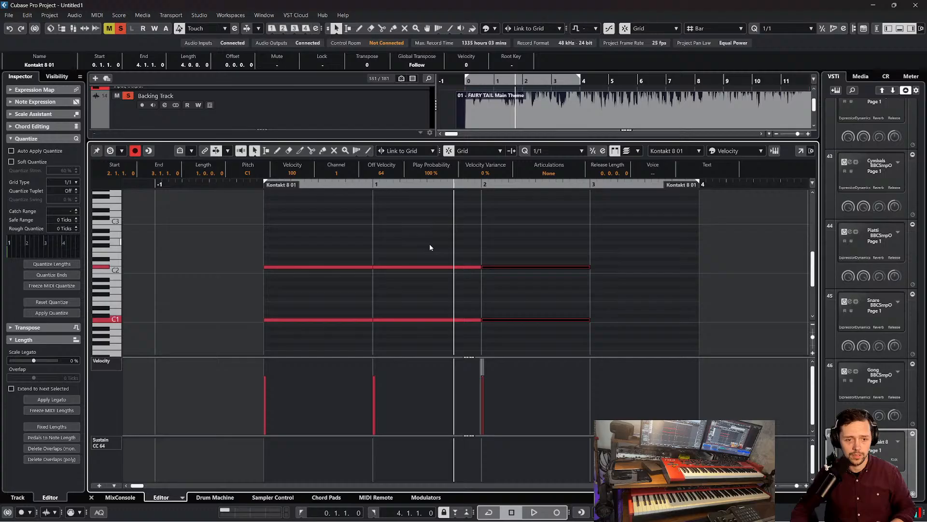
# Set the quantize grid to 1/8, add an eighth note on D1 at beat 4 of bar 1, and play the pattern
pyautogui.click(397, 218)
pyautogui.moveTo(326, 185); pyautogui.dragTo(283, 187)
pyautogui.click(568, 150)
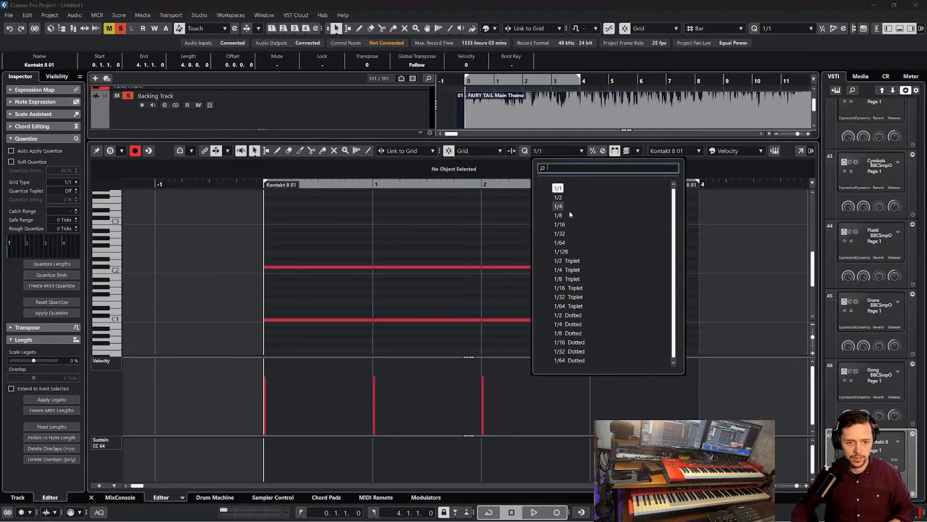
pyautogui.click(569, 216)
pyautogui.press('space')
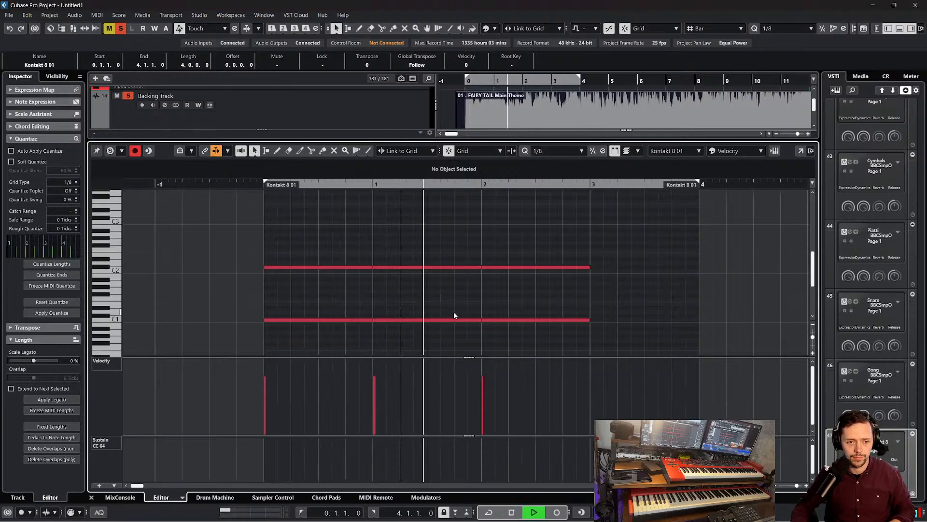
pyautogui.press('space')
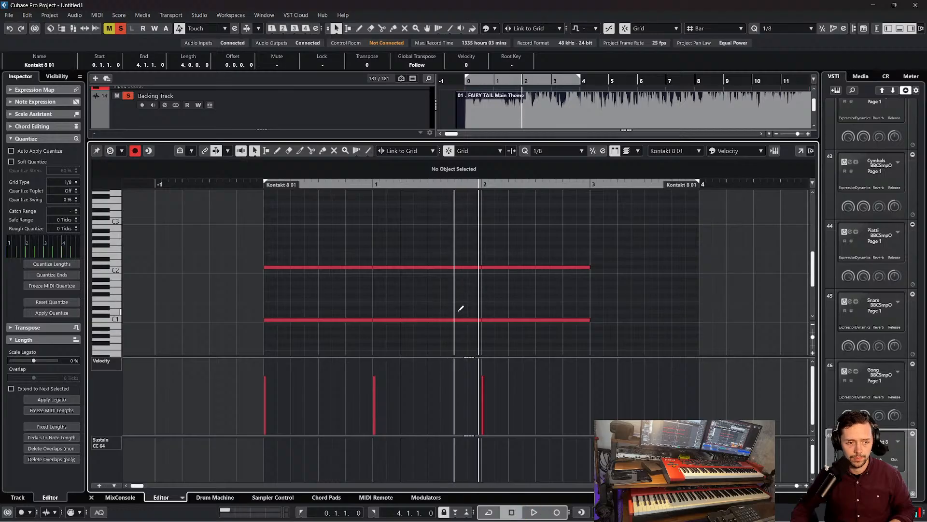
pyautogui.click(459, 310)
pyautogui.moveTo(418, 184); pyautogui.dragTo(289, 186)
pyautogui.press('space')
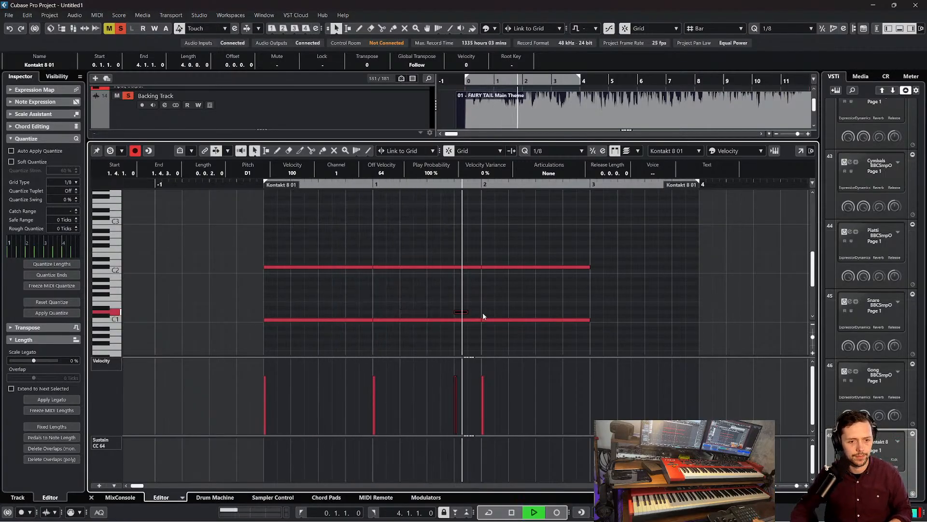
# Duplicate the C1 and C#2 pair from bar 2 into bar 3 and extend the drum part's end to 5.3.3
pyautogui.press('f')
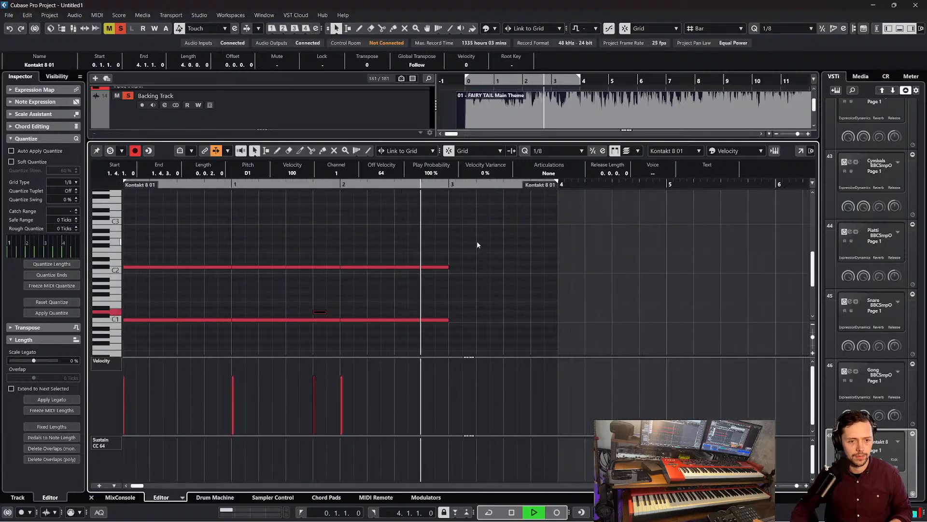
pyautogui.moveTo(449, 246); pyautogui.dragTo(436, 322)
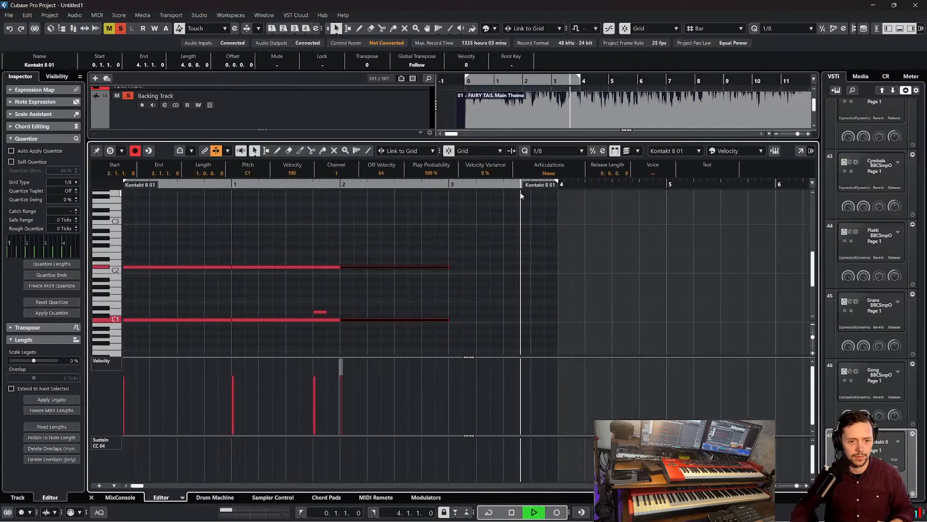
pyautogui.hotkey('ctrl', 'd')
pyautogui.moveTo(557, 189); pyautogui.dragTo(712, 201)
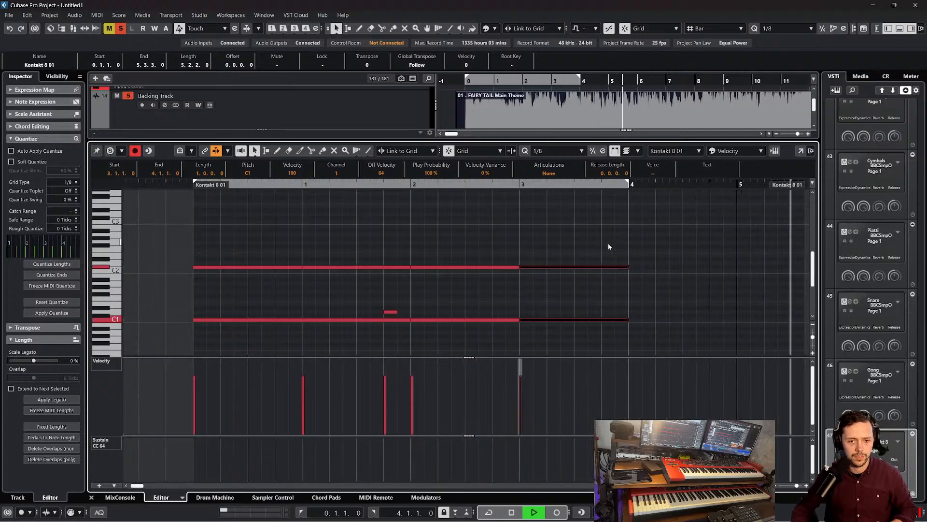
pyautogui.press('space')
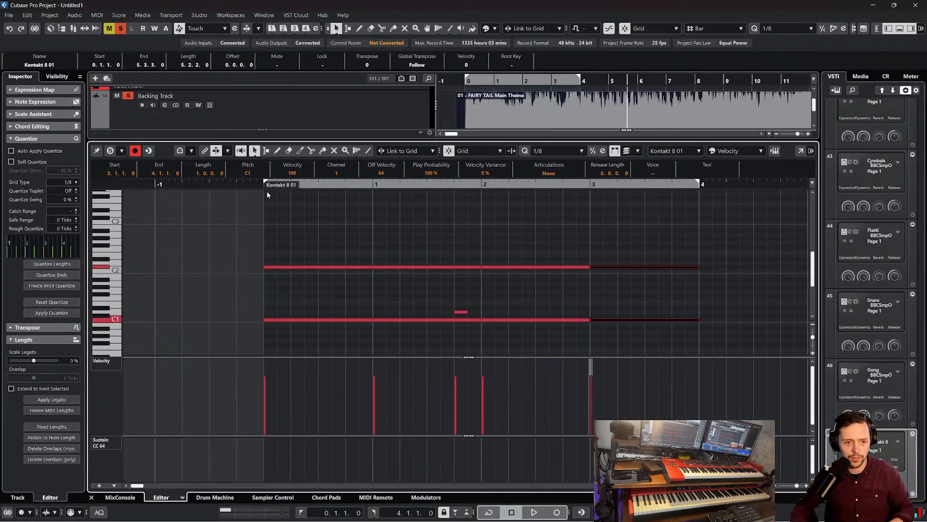
# Play the drum pattern through bar 3 and add an eighth note on D1 at beat 2 of bar 3
pyautogui.press('space')
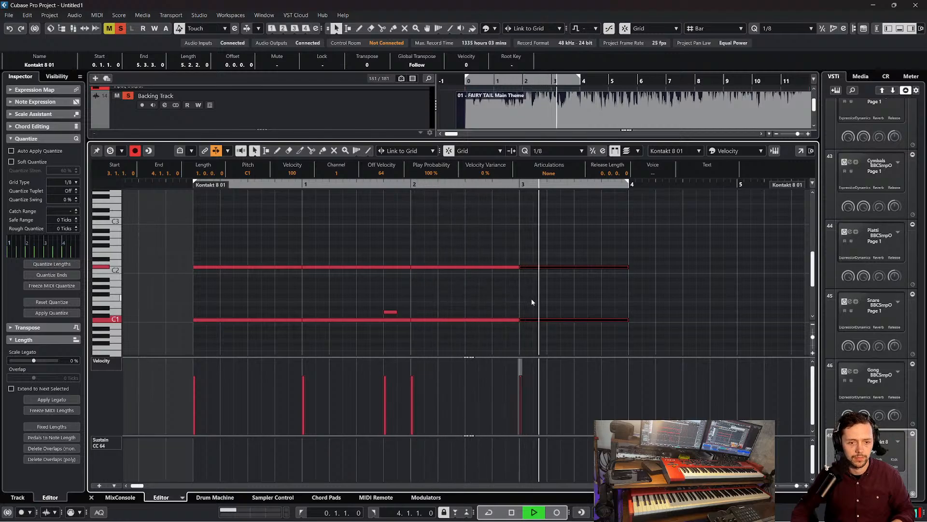
pyautogui.press('space')
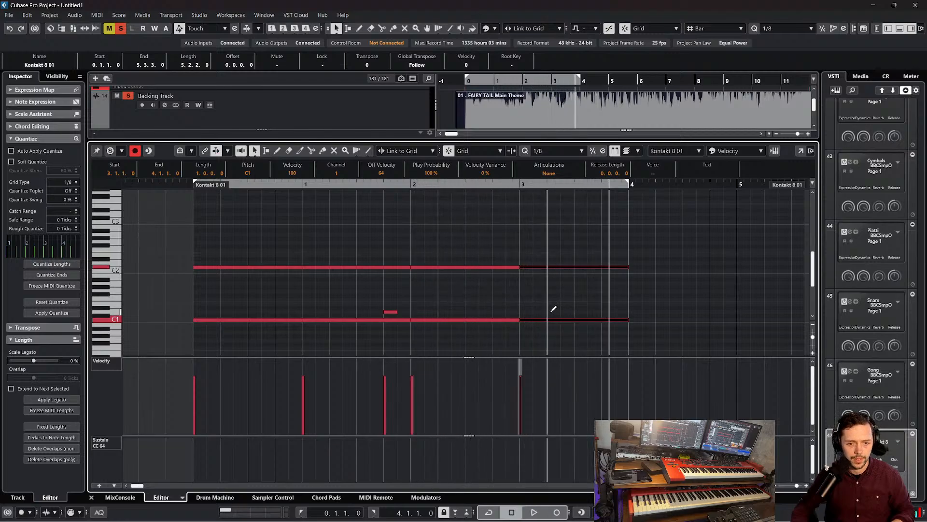
pyautogui.click(553, 311)
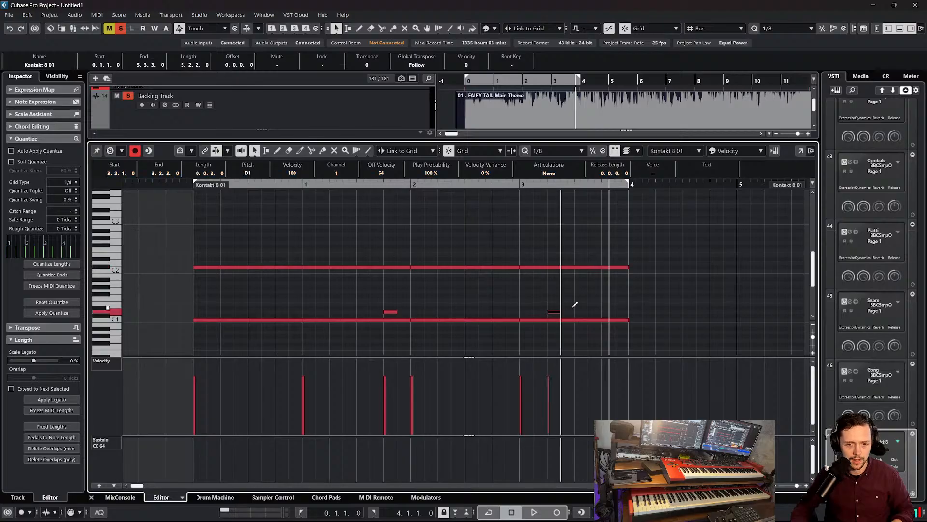
# Add two consecutive eighth notes on A1 starting at beat 3 of bar 3 and play the pattern from just before bar 0
pyautogui.click(592, 290)
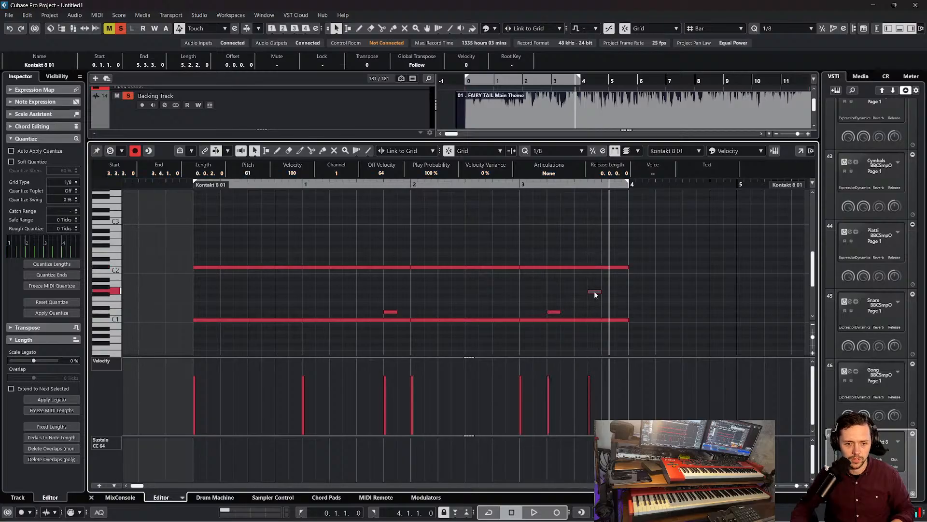
pyautogui.moveTo(596, 295)
pyautogui.mouseDown()
pyautogui.moveTo(585, 283)
pyautogui.moveTo(598, 284)
pyautogui.mouseUp()
pyautogui.click(498, 200)
pyautogui.moveTo(489, 183); pyautogui.dragTo(143, 180)
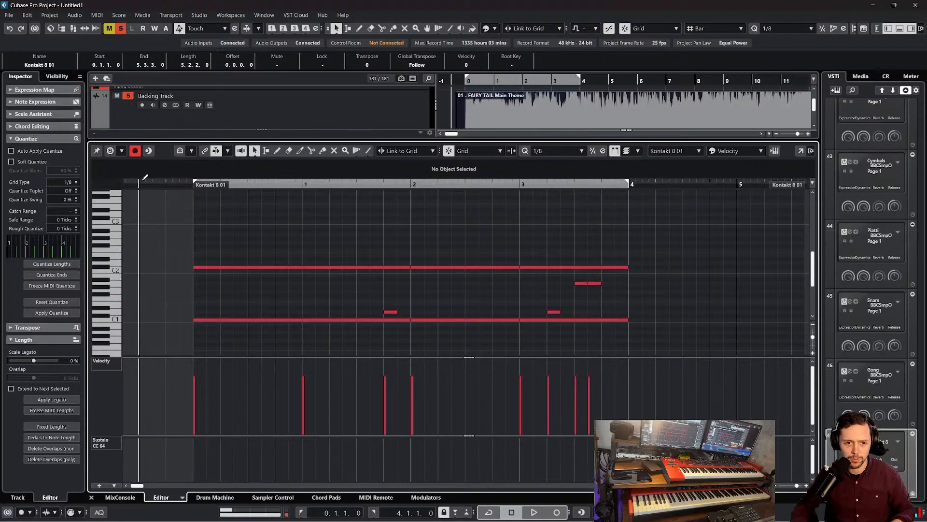
pyautogui.press('space')
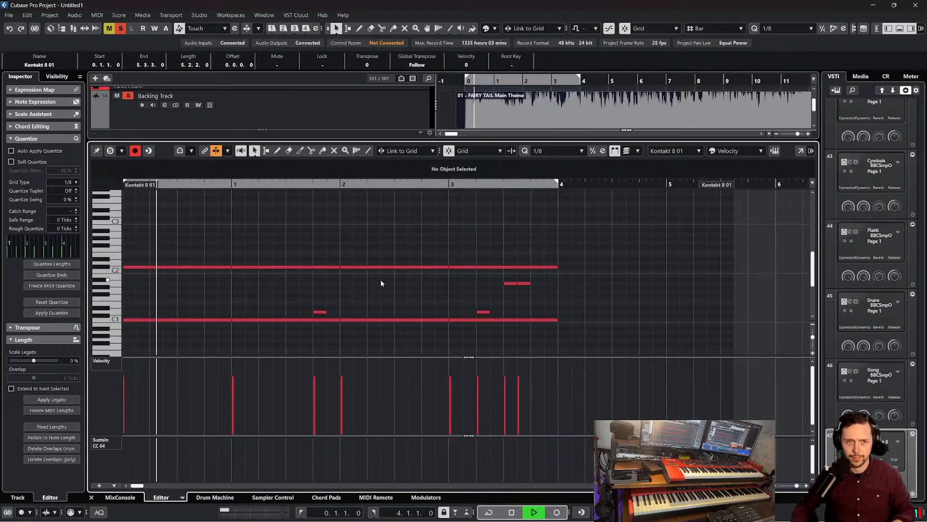
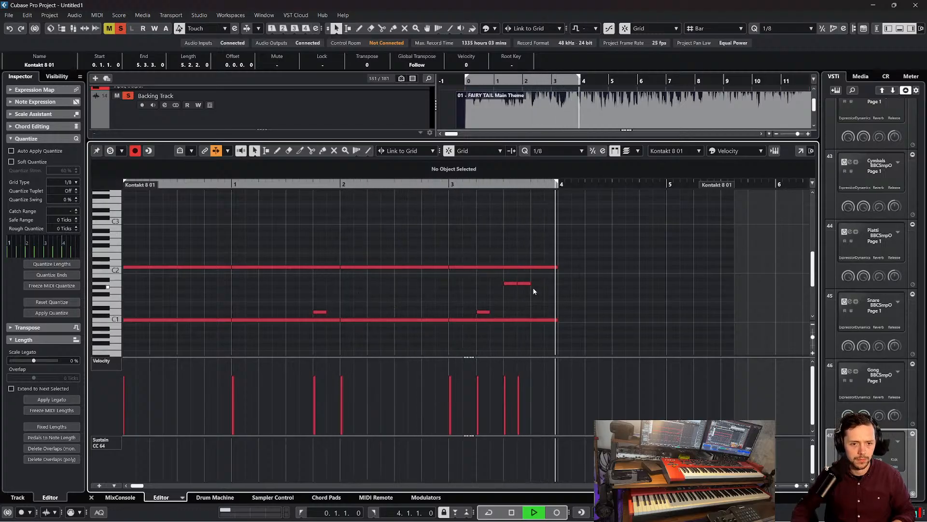
# Stop playback and delete the D1 note and the two A1 notes from bar 3
pyautogui.press('space')
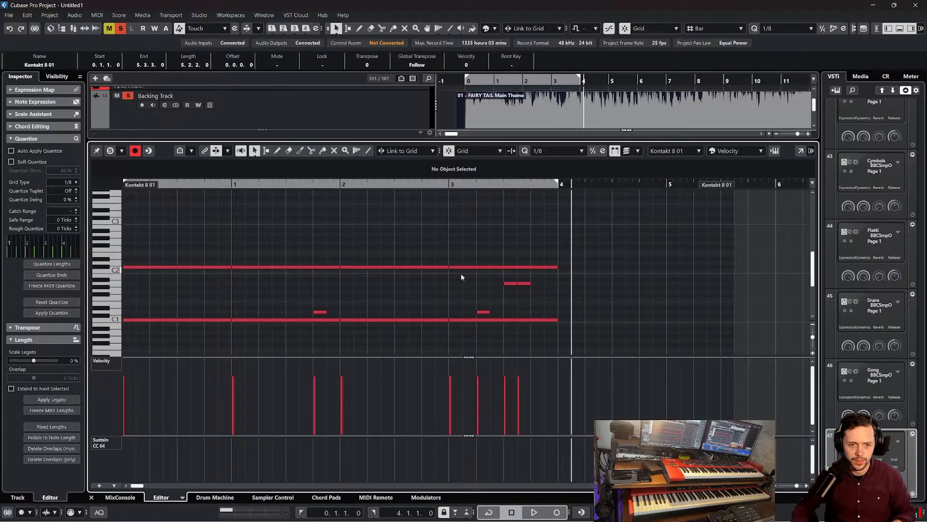
pyautogui.moveTo(537, 312); pyautogui.dragTo(537, 311)
pyautogui.press('Delete')
# Replay bar 3, add an eighth note on D1 at beat 2, and play from the start of bar 3
pyautogui.click(448, 184)
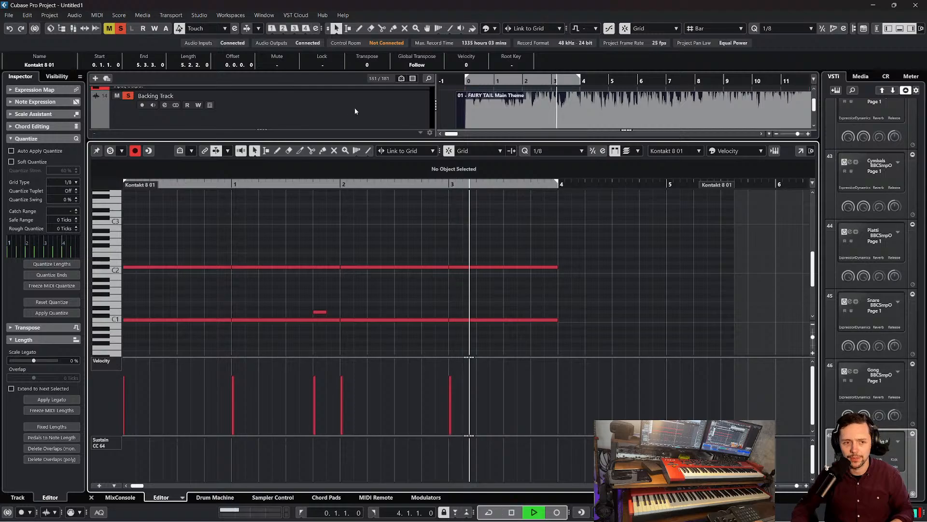
pyautogui.click(443, 184)
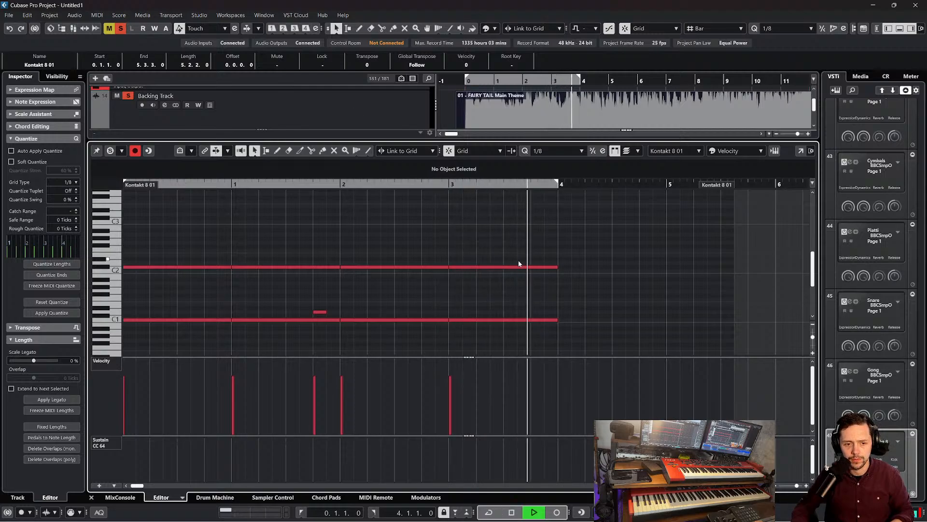
pyautogui.click(439, 184)
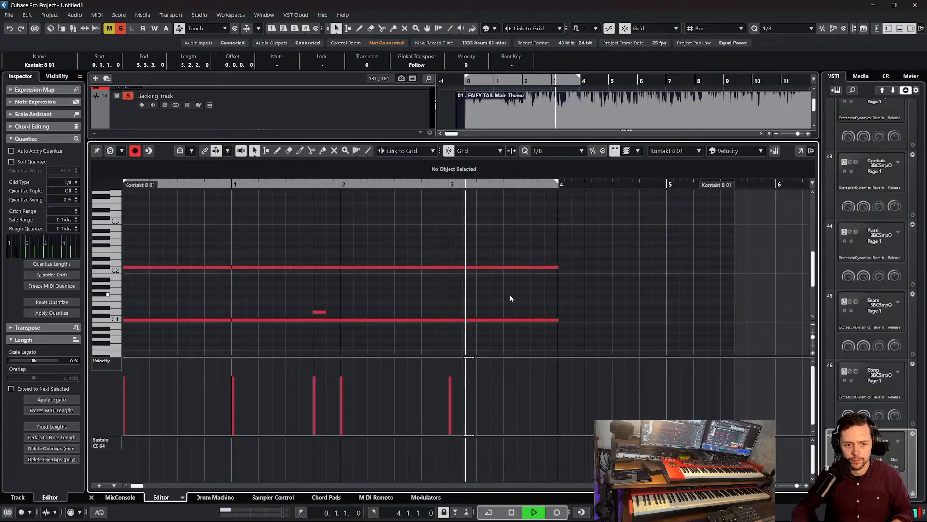
pyautogui.press('space')
pyautogui.moveTo(445, 185); pyautogui.dragTo(379, 177)
pyautogui.press('space')
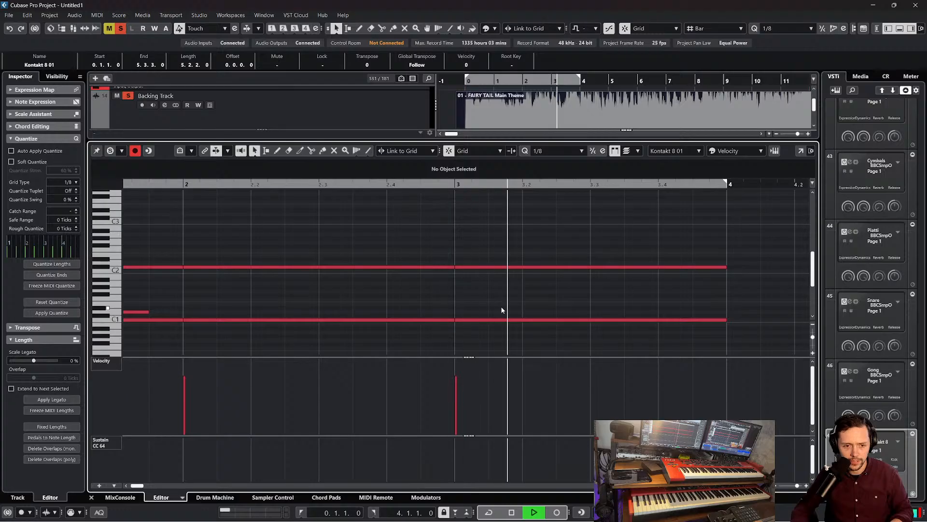
pyautogui.click(533, 311)
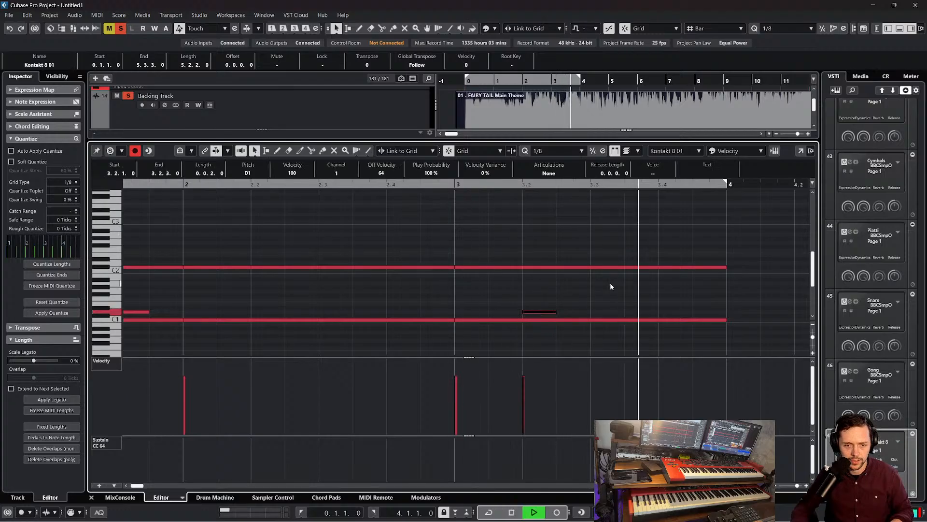
pyautogui.press('space')
pyautogui.click(453, 186)
pyautogui.press('space')
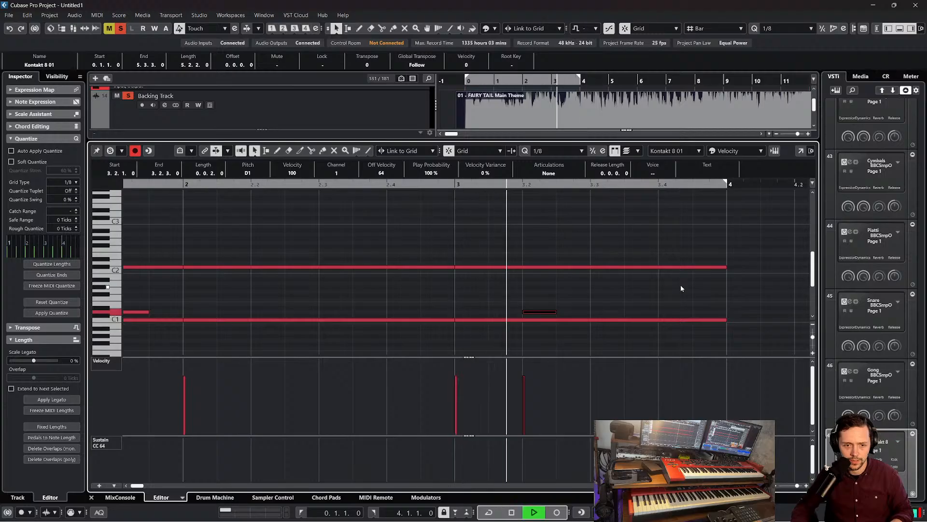
# Shorten the C#2 note in bar 3 to end at beat 3, repeat it from 3.3.1 to 4.1.1, and play the bar
pyautogui.moveTo(723, 265)
pyautogui.mouseDown()
pyautogui.moveTo(592, 268)
pyautogui.moveTo(720, 265)
pyautogui.mouseUp()
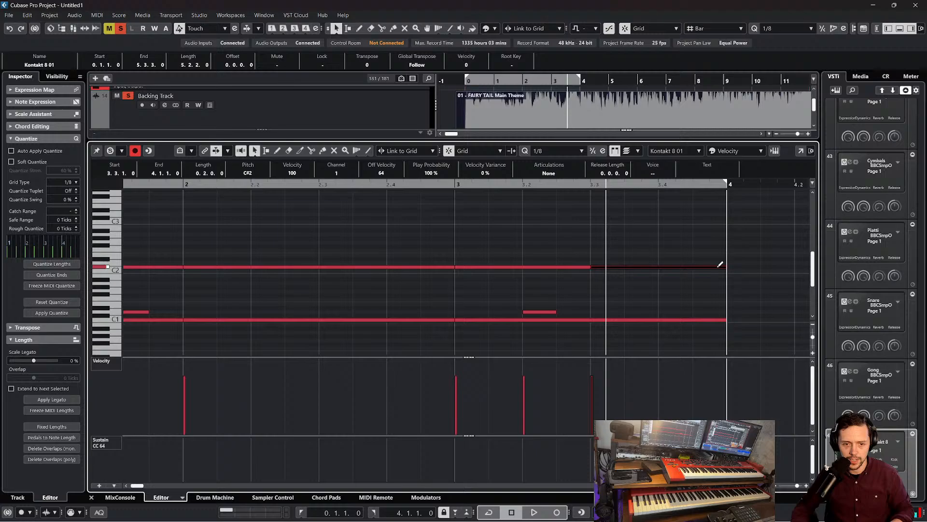
pyautogui.click(559, 235)
pyautogui.click(444, 187)
pyautogui.press('space')
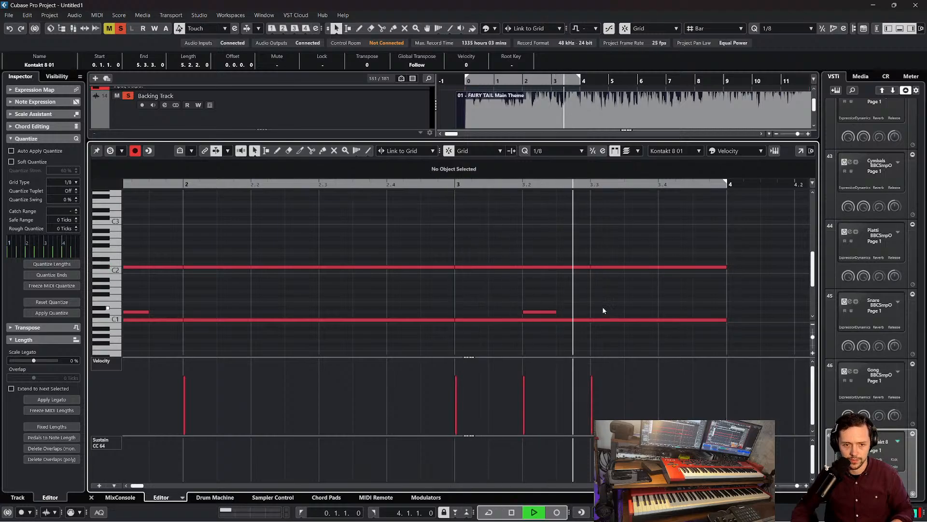
pyautogui.press('space')
pyautogui.click(599, 283)
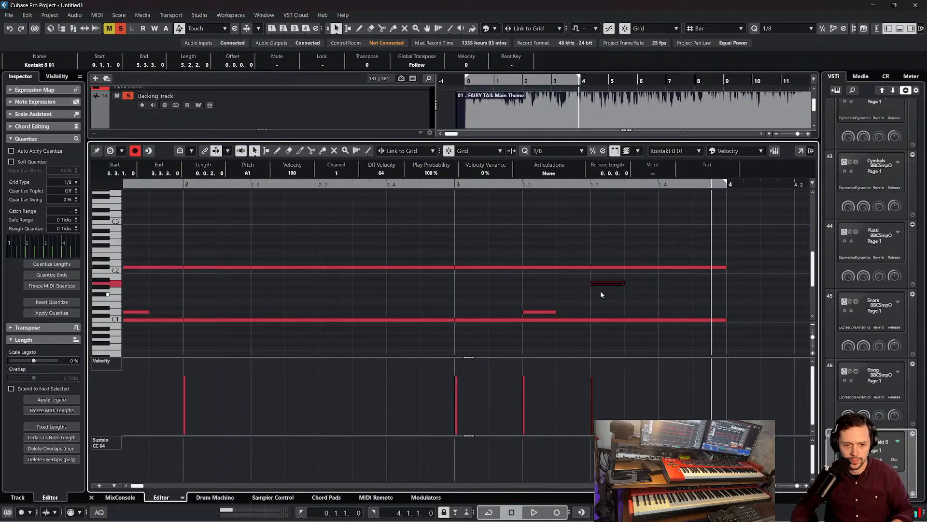
pyautogui.moveTo(601, 278); pyautogui.dragTo(600, 312)
pyautogui.press('Delete')
pyautogui.click(600, 299)
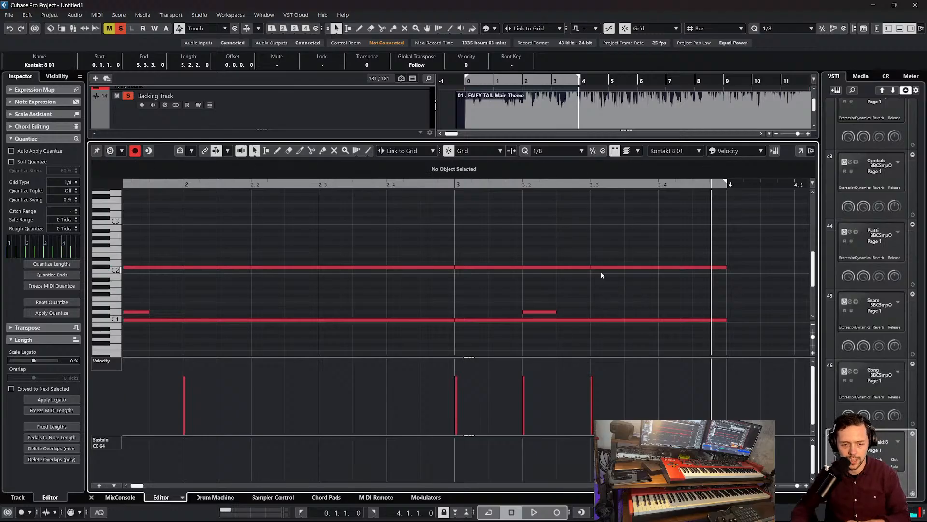
# Replay bar 3, shorten its C1 note to end at beat 3, duplicate it from 3.3.1 to 4.1.1, and play again
pyautogui.click(445, 184)
pyautogui.press('space')
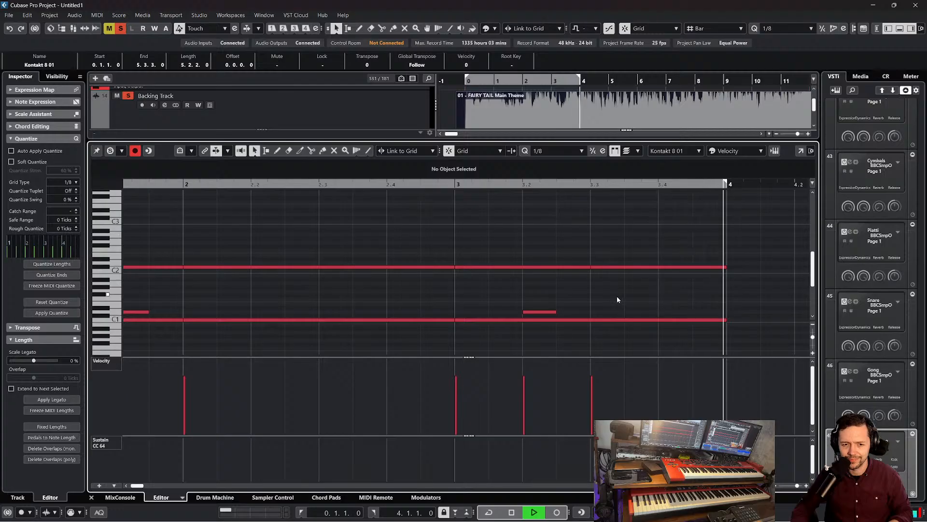
pyautogui.press('space')
pyautogui.press('space')
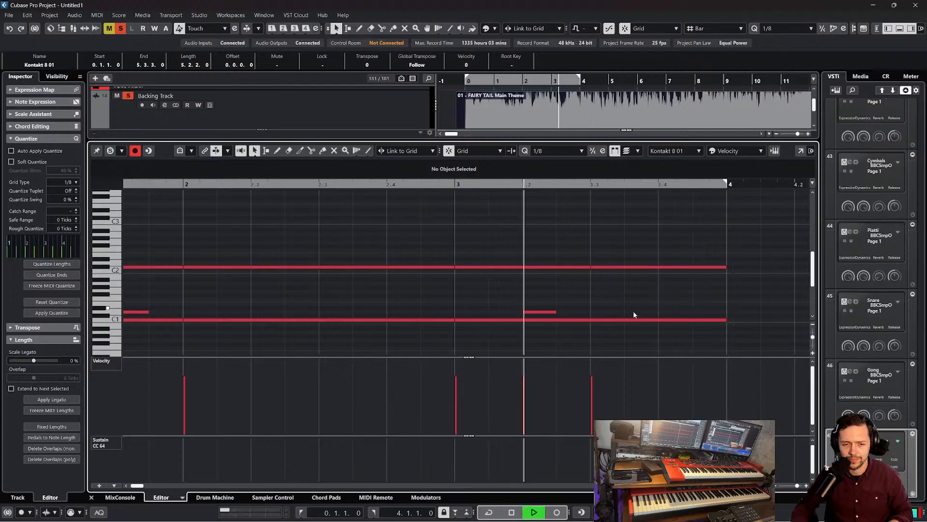
pyautogui.press('space')
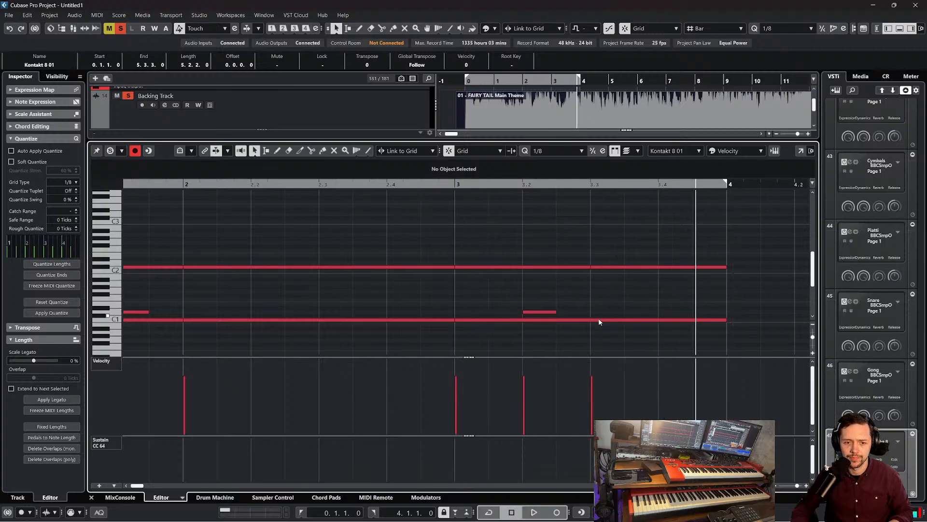
pyautogui.click(599, 319)
pyautogui.moveTo(723, 321); pyautogui.dragTo(590, 320)
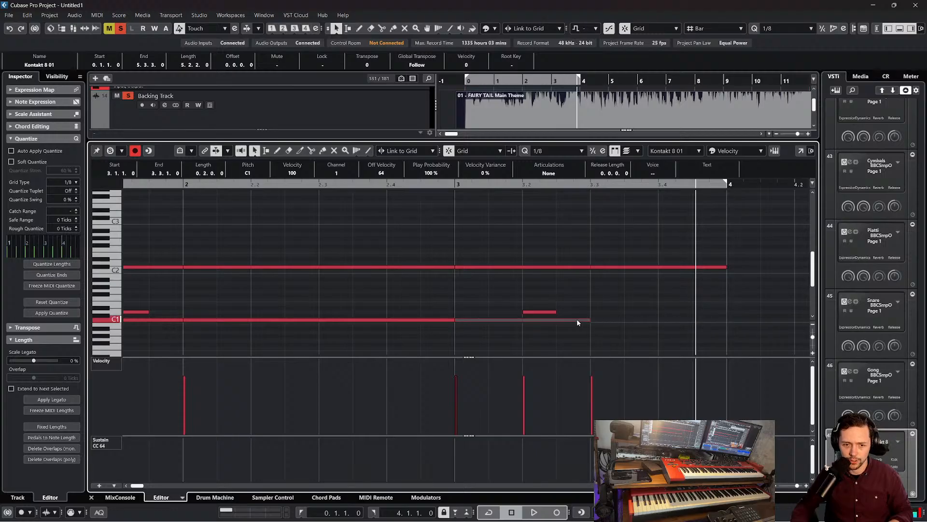
pyautogui.hotkey('ctrl', 'd')
pyautogui.click(462, 188)
pyautogui.press('space')
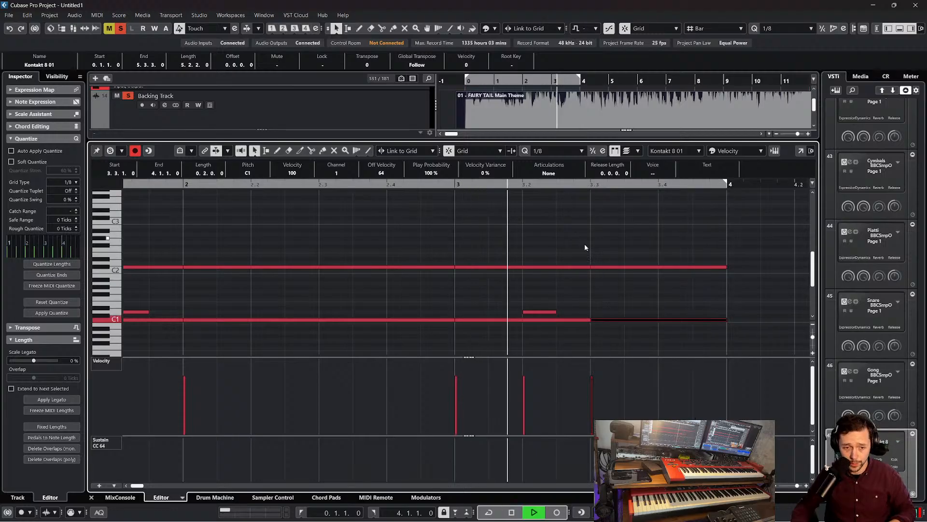
# Add eighth notes on D1 at 3.3.3, A1 at 3.4.1 and F1 at 3.4.3, and play the pattern
pyautogui.click(641, 300)
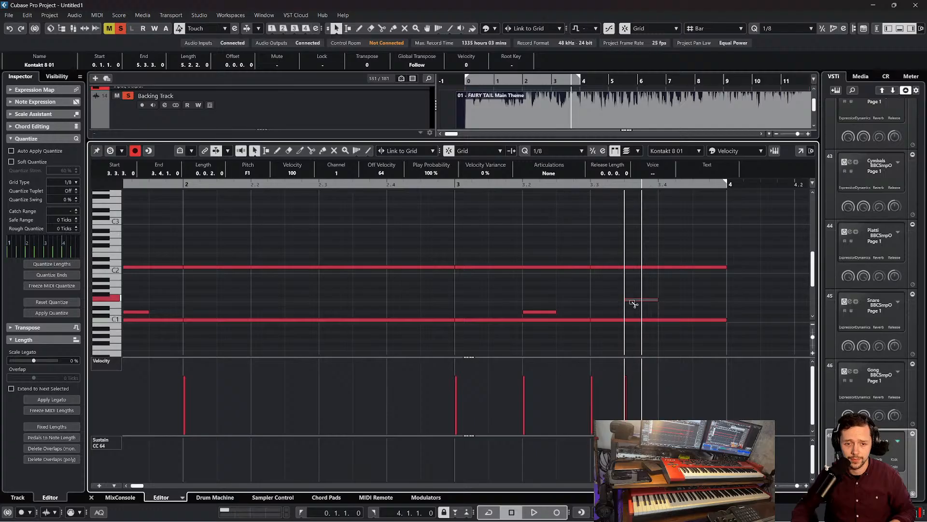
pyautogui.moveTo(647, 299); pyautogui.dragTo(650, 315)
pyautogui.click(669, 278)
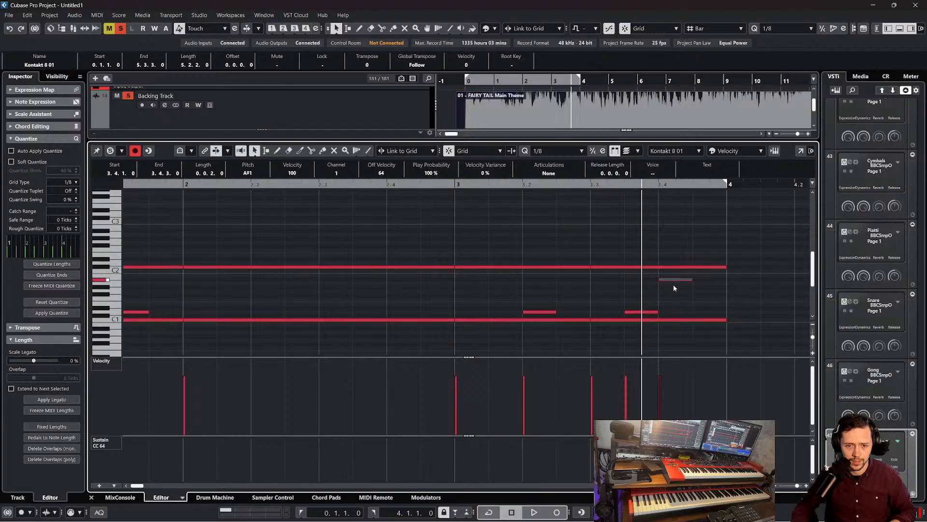
pyautogui.click(695, 299)
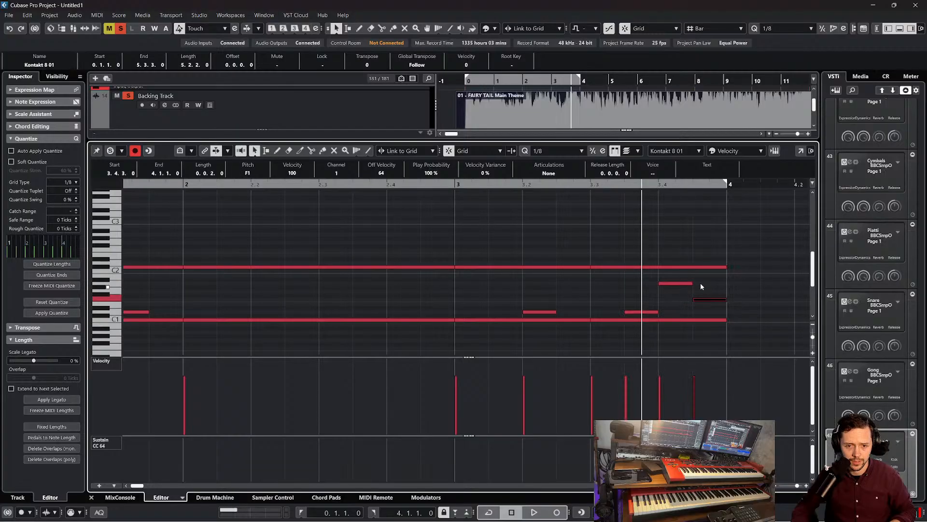
pyautogui.moveTo(552, 188); pyautogui.dragTo(522, 179)
pyautogui.press('space')
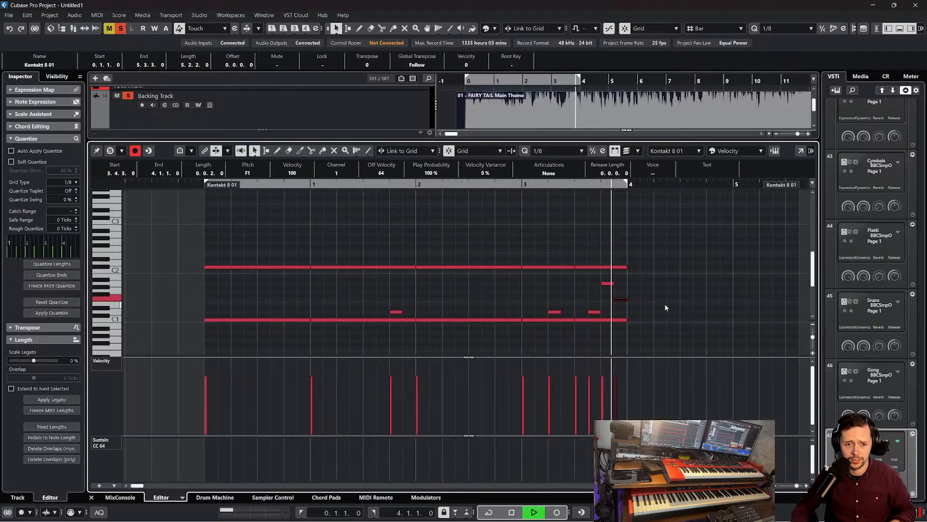
pyautogui.press('space')
# Play from beat 3 of bar 3 and set the quantize grid to 1/16
pyautogui.moveTo(581, 185); pyautogui.dragTo(582, 200)
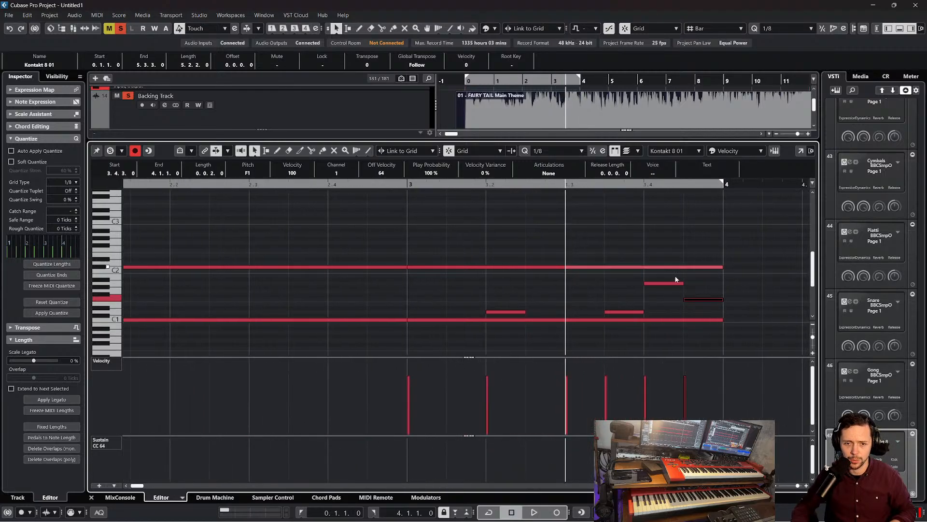
pyautogui.click(547, 154)
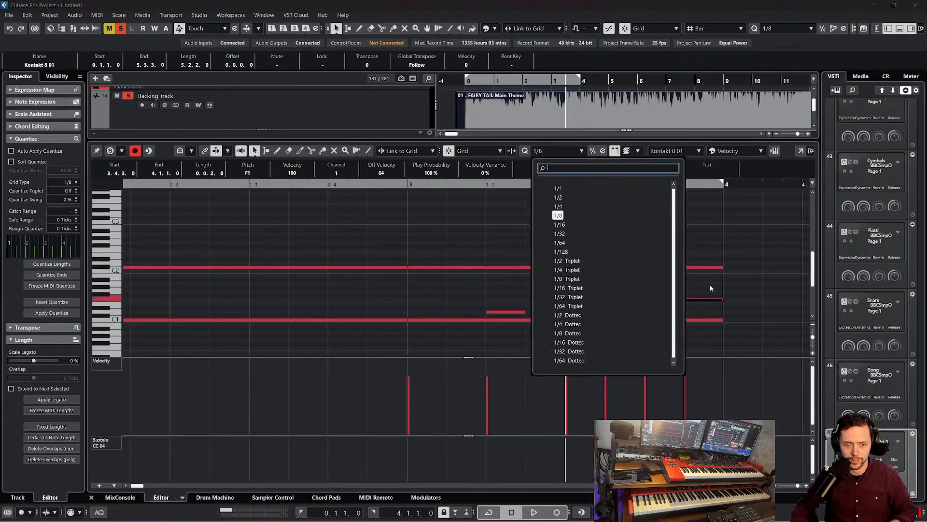
pyautogui.click(679, 285)
pyautogui.press('space')
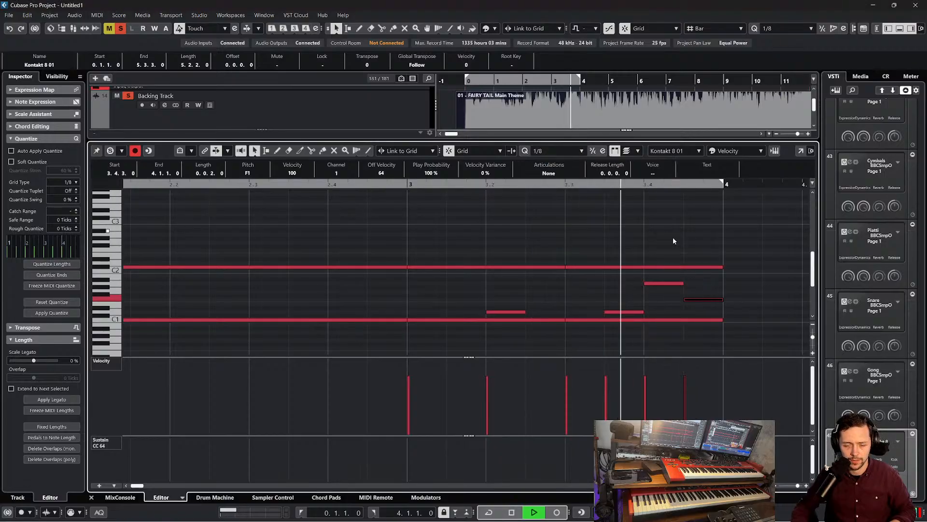
pyautogui.press('space')
pyautogui.click(573, 151)
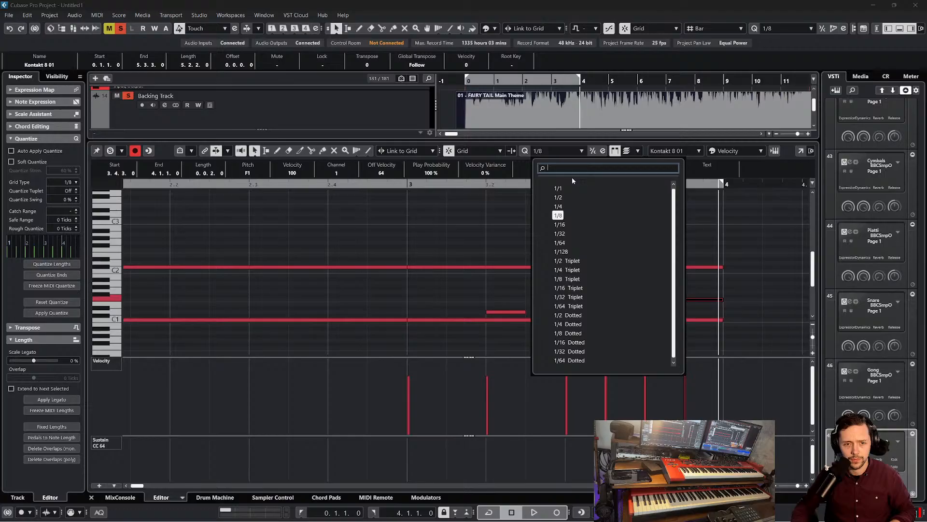
pyautogui.click(566, 224)
# Rework beat 4 of bar 3 into sixteenth notes: A1 at 3.4.1, F1 at 3.4.2 and A1 at 3.4.3
pyautogui.click(670, 283)
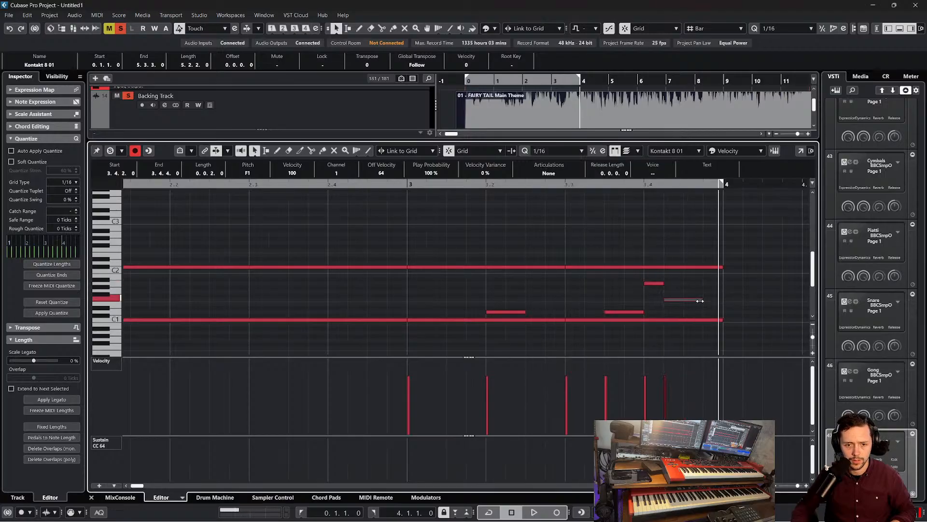
pyautogui.keyDown('alt'); pyautogui.click(685, 300); pyautogui.keyUp('alt')
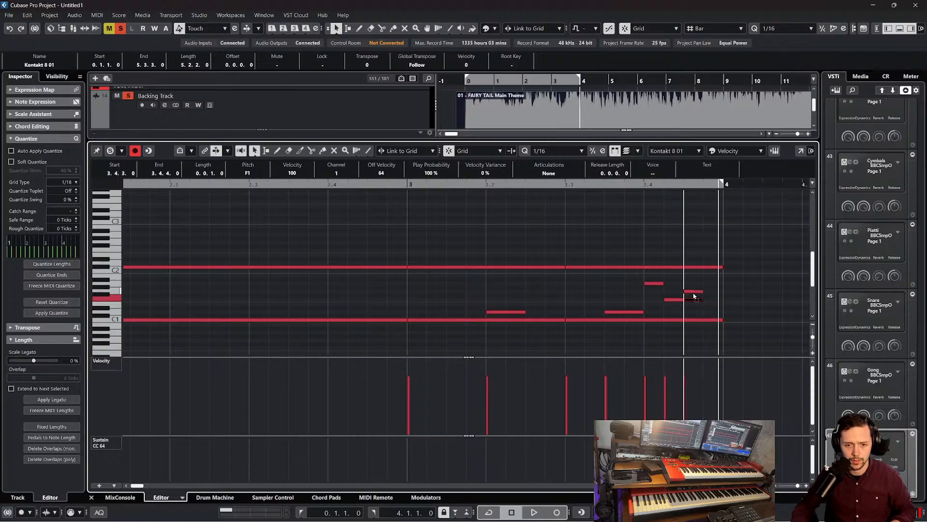
pyautogui.moveTo(695, 294); pyautogui.dragTo(695, 287)
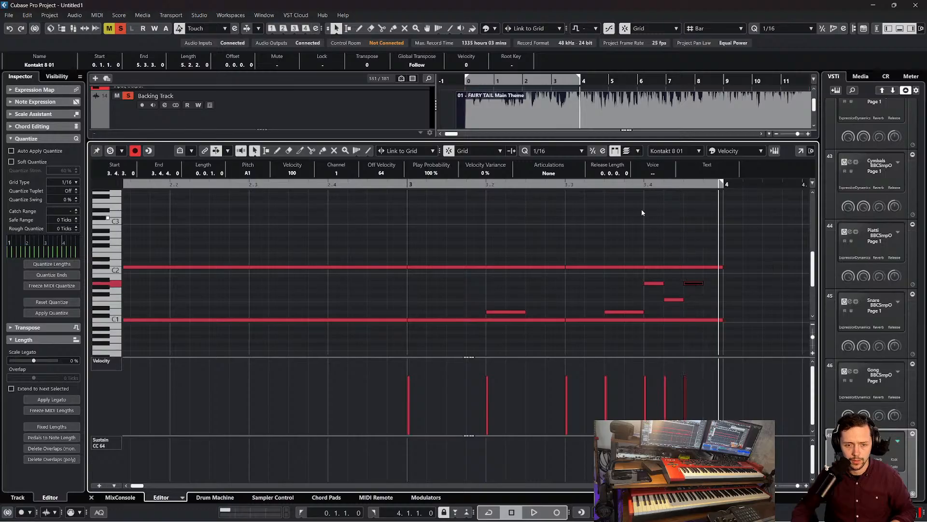
# Play the drum pattern and add a sixteenth note on F1 at 3.4.4
pyautogui.click(633, 184)
pyautogui.press('space')
pyautogui.press('space')
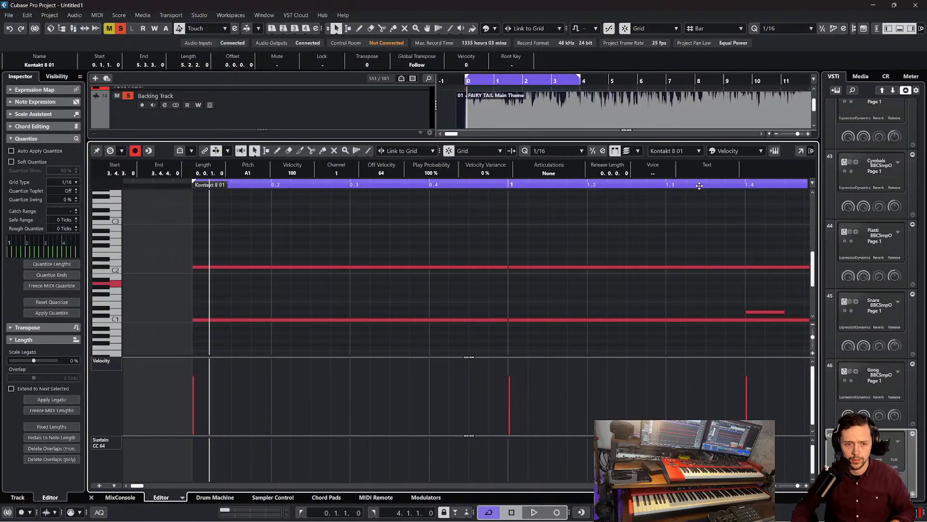
pyautogui.moveTo(700, 186); pyautogui.dragTo(698, 177)
pyautogui.press('space')
pyautogui.hscroll(5, 678, 242)
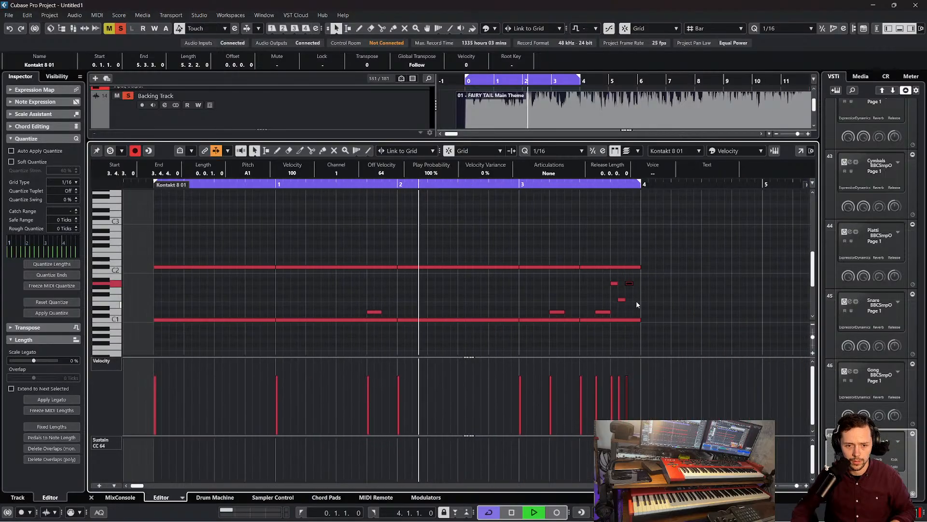
pyautogui.press('space')
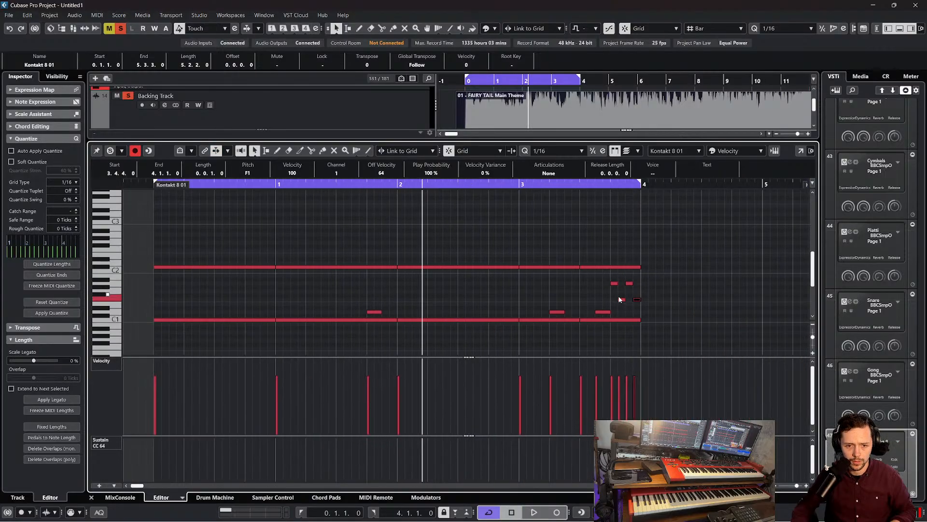
# Turn off cycle playback and play the pattern past bar 4 with auto-scroll on
pyautogui.click(598, 293)
pyautogui.hscroll(-3, 581, 263)
pyautogui.click(485, 512)
pyautogui.press('space')
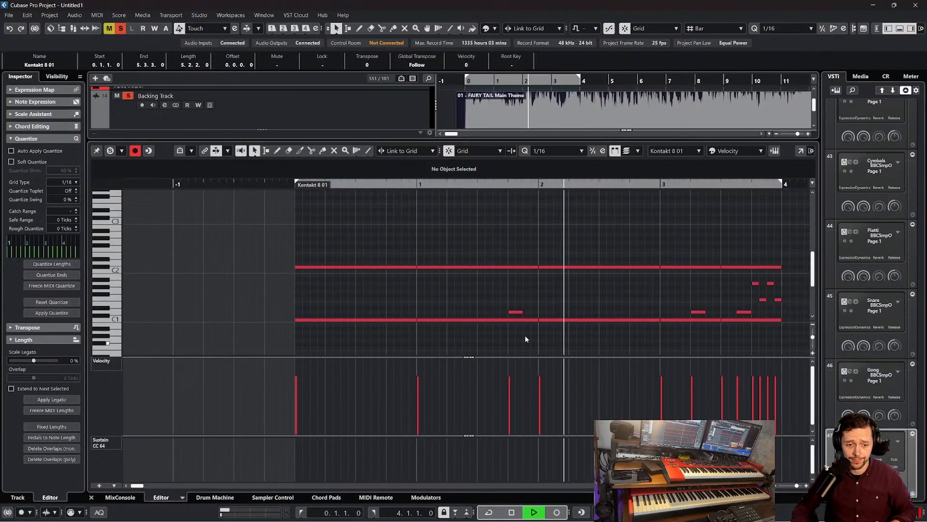
pyautogui.press('f')
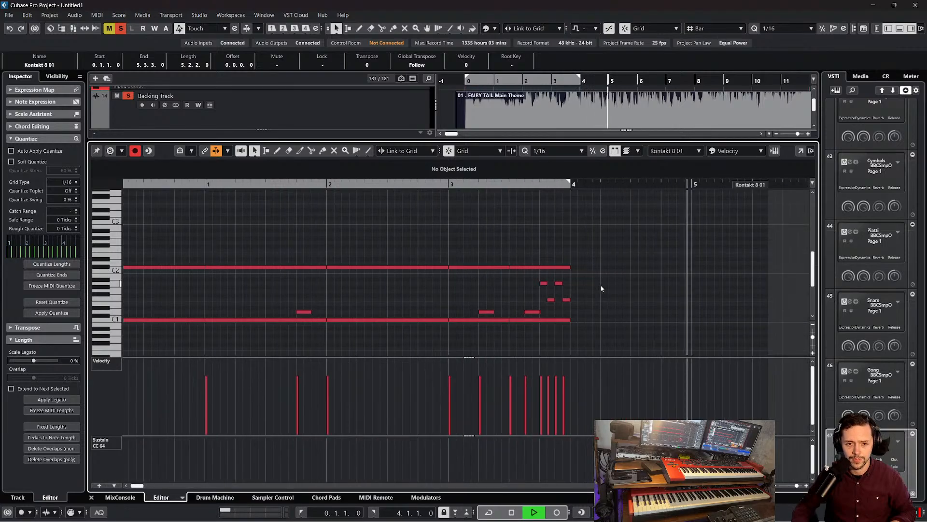
# Add an eighth note on C1 at the start of bar 4 and play from there
pyautogui.hscroll(2, 601, 289)
pyautogui.scroll(-2, 601, 289)
pyautogui.hscroll(-3, 600, 290)
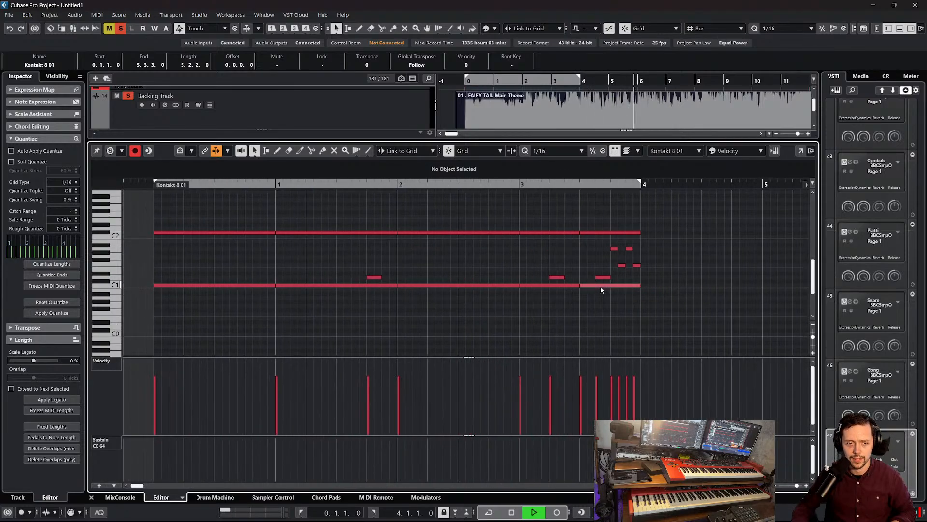
pyautogui.keyDown('alt'); pyautogui.click(646, 285); pyautogui.keyUp('alt')
pyautogui.moveTo(640, 186); pyautogui.dragTo(642, 197)
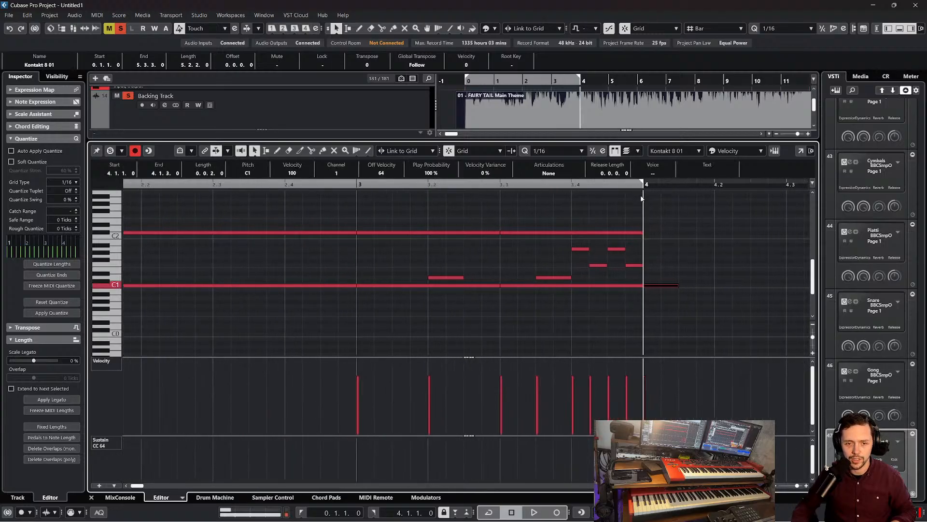
pyautogui.press('space')
pyautogui.press('space')
pyautogui.hscroll(-2, 462, 286)
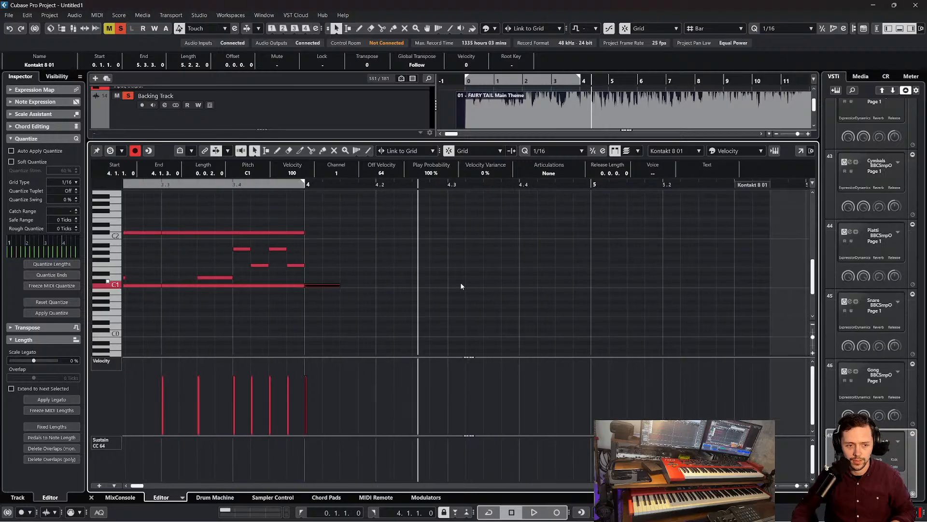
# Add sixteenth notes on E1 at 4.2.1 and 4.4.1 and on C1 at 4.3.1 and 4.3.3, playing bar 4 to check them
pyautogui.keyDown('alt'); pyautogui.click(379, 269); pyautogui.keyUp('alt')
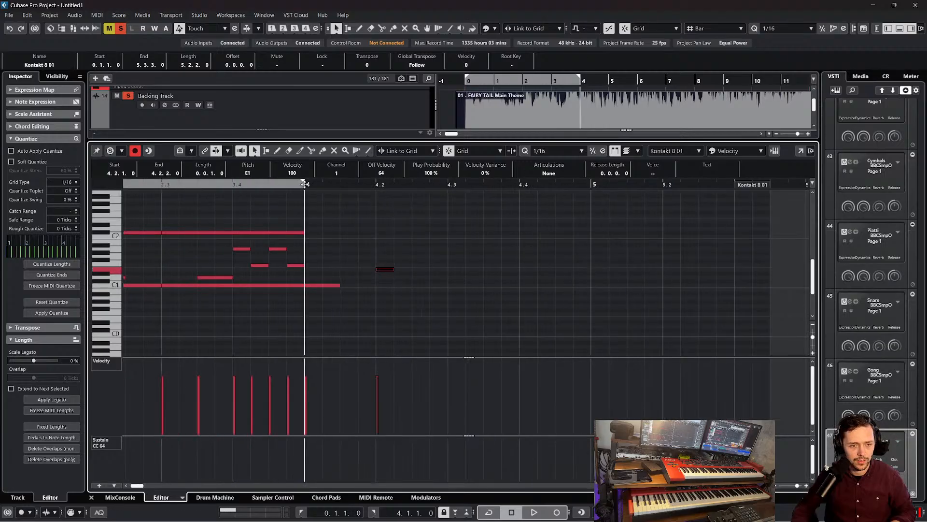
pyautogui.press('space')
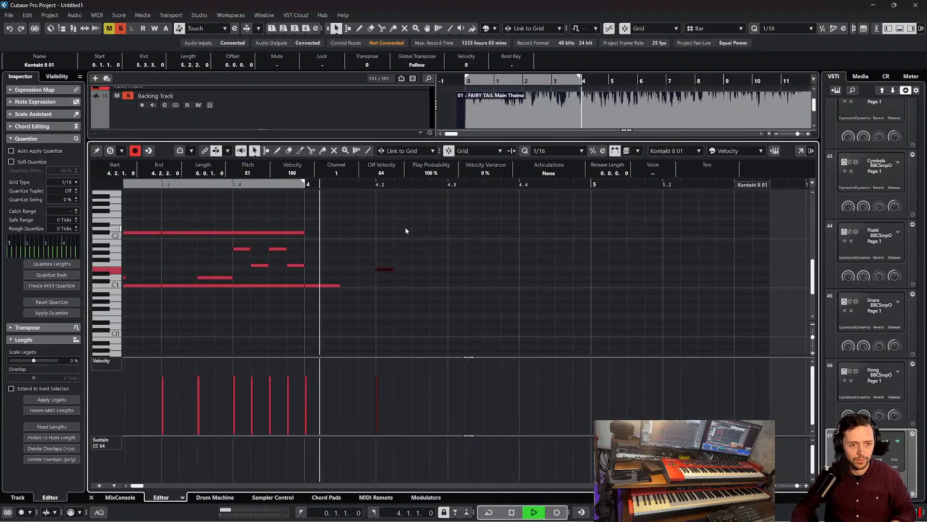
pyautogui.press('space')
pyautogui.keyDown('alt'); pyautogui.click(454, 286); pyautogui.keyUp('alt')
pyautogui.keyDown('alt'); pyautogui.click(487, 286); pyautogui.keyUp('alt')
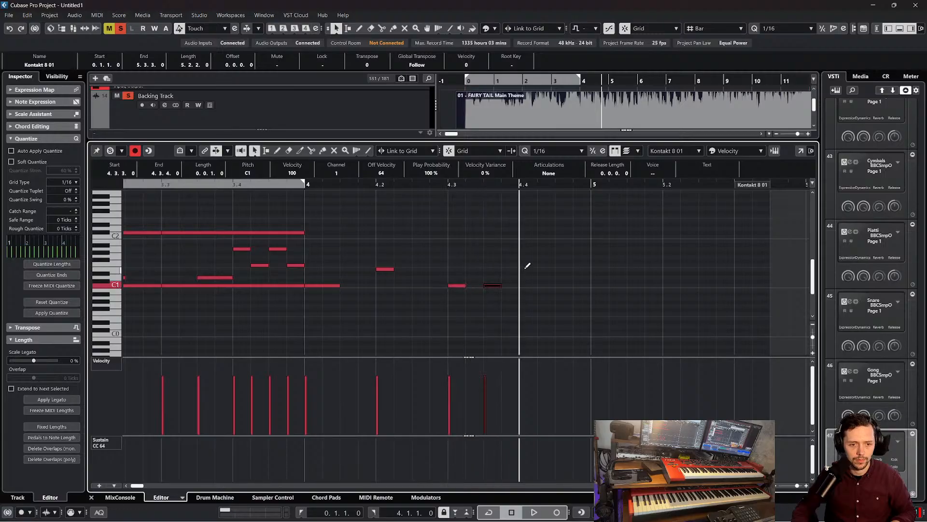
pyautogui.press('space')
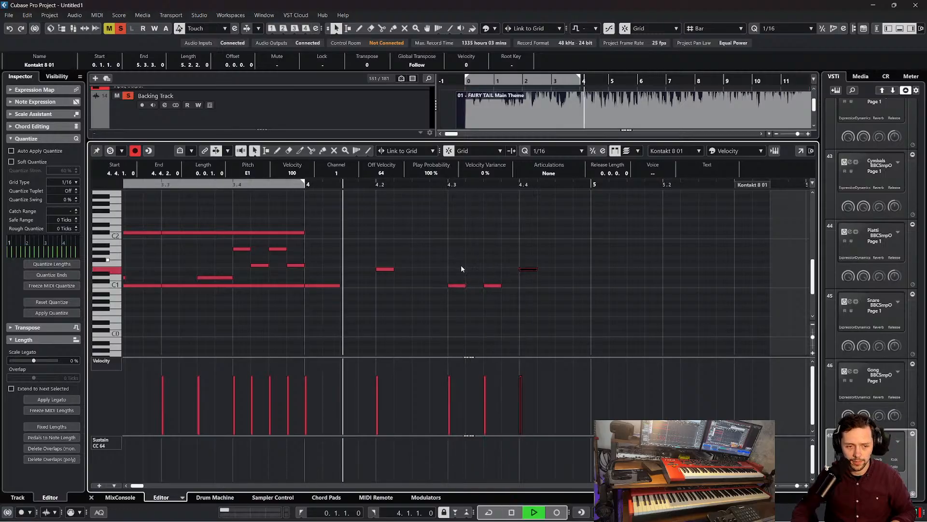
pyautogui.press('space')
# Move the two C1 notes around beat 3 of bar 4 a sixteenth earlier, to 4.2.4 and 4.3.2, and play bar 4
pyautogui.moveTo(448, 274); pyautogui.dragTo(473, 287)
pyautogui.click(466, 266)
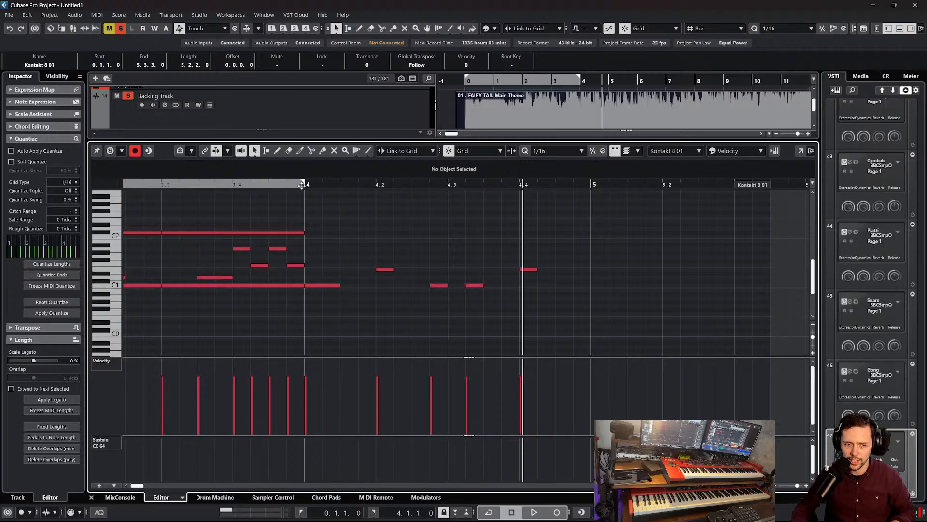
pyautogui.press('space')
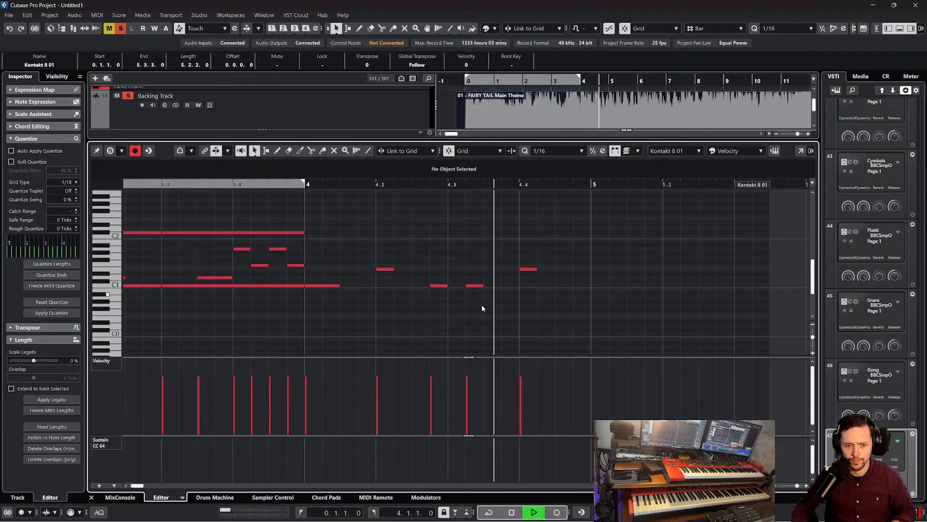
pyautogui.press('space')
# Shift the same two C1 notes to 4.2.3 and 4.3.1 and play from the start of bar 4
pyautogui.moveTo(443, 278); pyautogui.dragTo(467, 287)
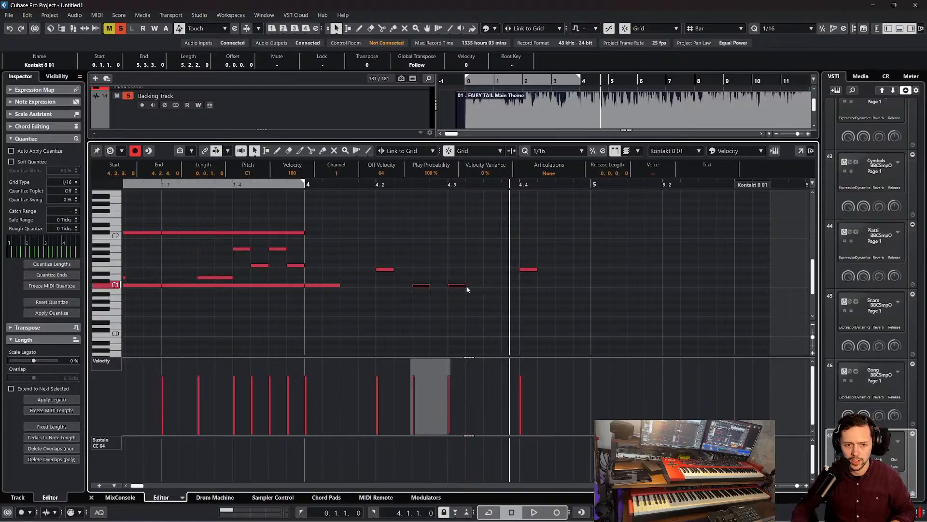
pyautogui.click(456, 263)
pyautogui.click(307, 183)
pyautogui.press('space')
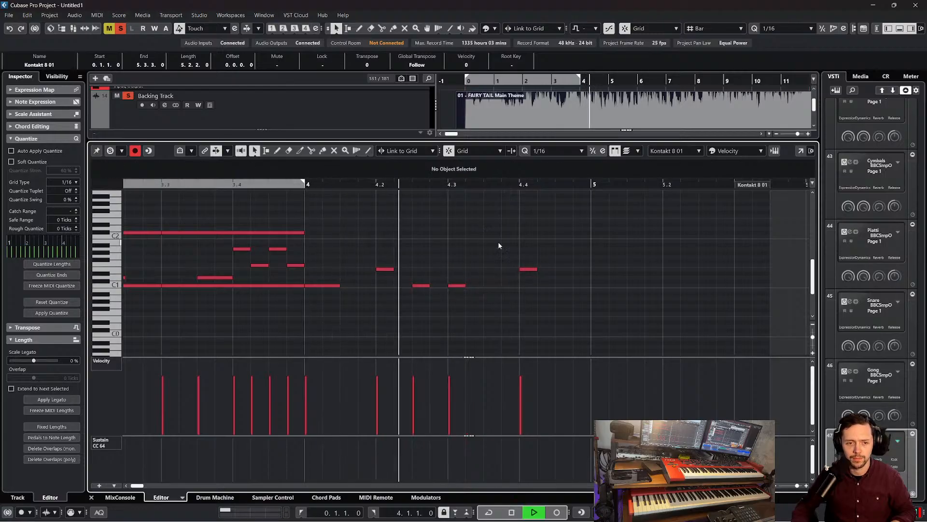
pyautogui.press('space')
# Place the two C1 sixteenth notes back to back at 4.3.1 and 4.3.2 and play the pattern from bar 4
pyautogui.moveTo(421, 287); pyautogui.dragTo(457, 286)
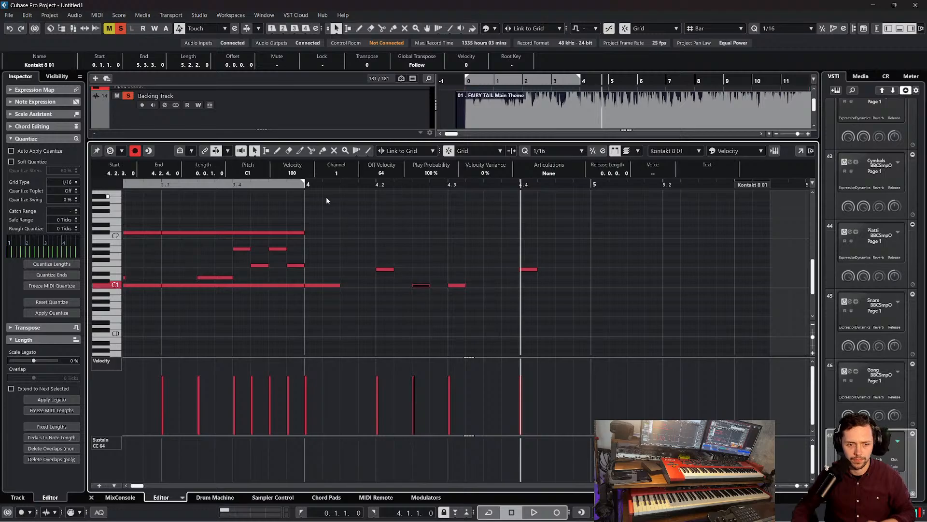
pyautogui.press('space')
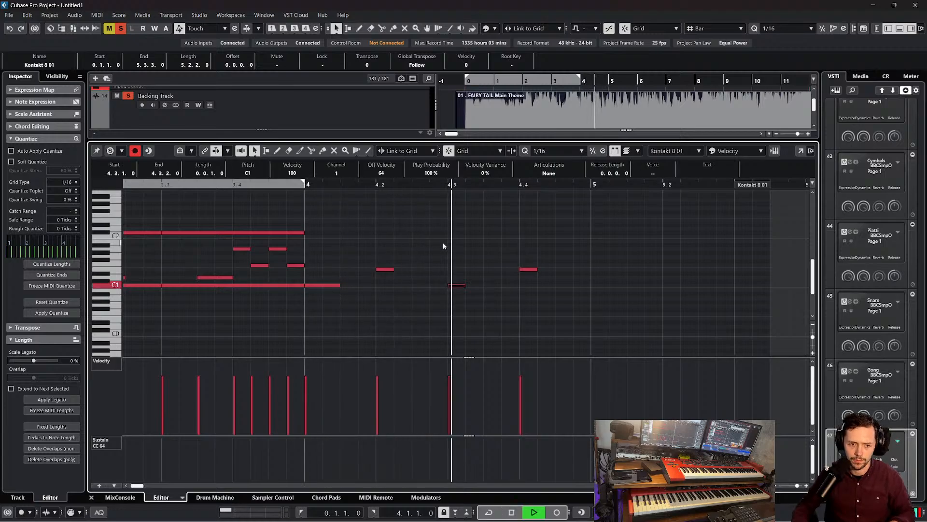
pyautogui.press('space')
pyautogui.press('space')
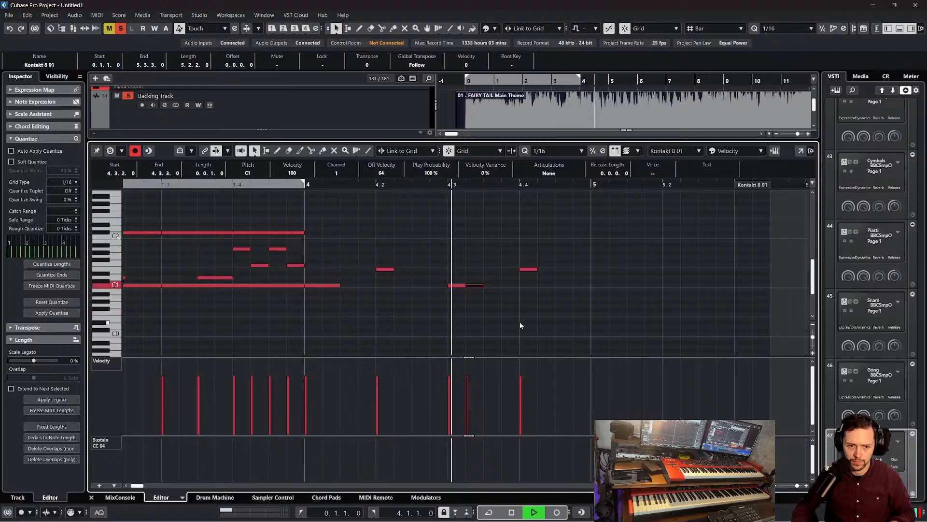
pyautogui.press('space')
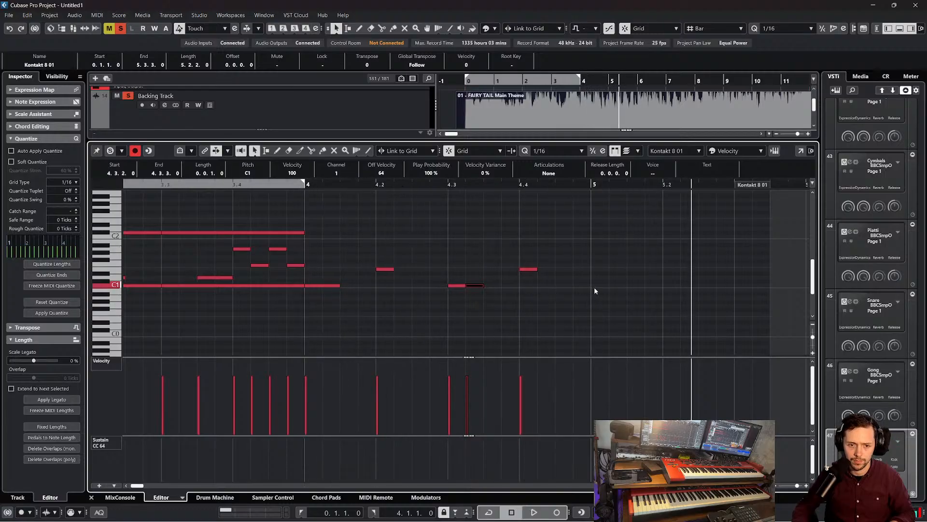
# Copy the C1 and E1 notes of bar 4 to 5.1.1, enlarging the part to fit them, and play from bar 4
pyautogui.moveTo(602, 290); pyautogui.dragTo(331, 242)
pyautogui.hotkey('alt', 'd')
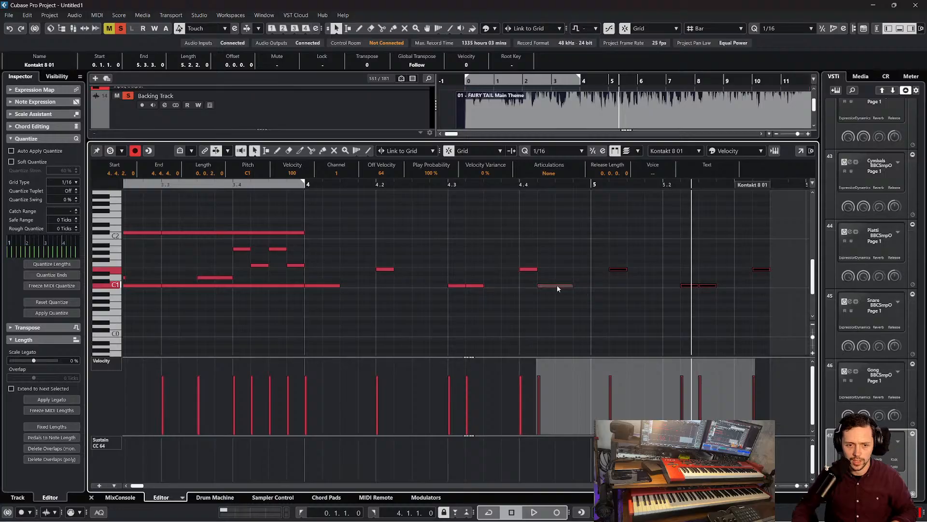
pyautogui.moveTo(558, 285); pyautogui.dragTo(633, 285)
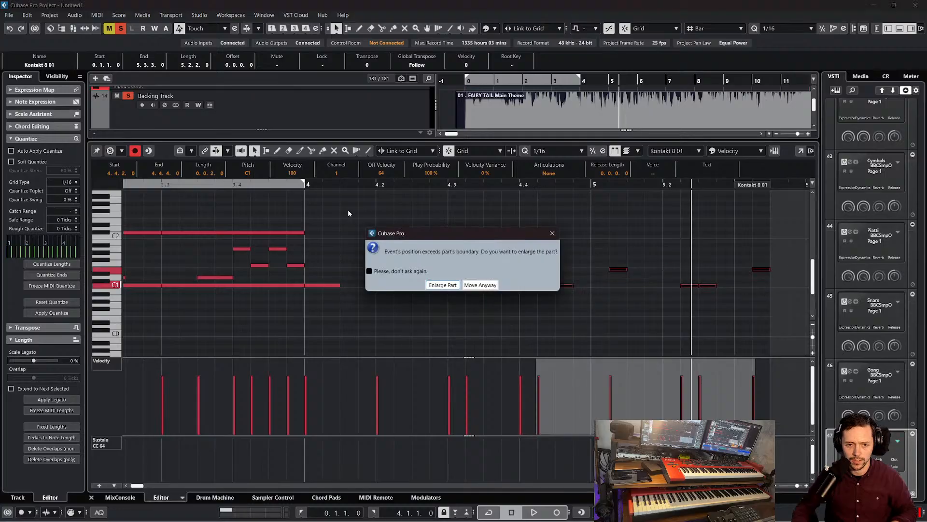
pyautogui.click(452, 290)
pyautogui.press('g')
pyautogui.press('g')
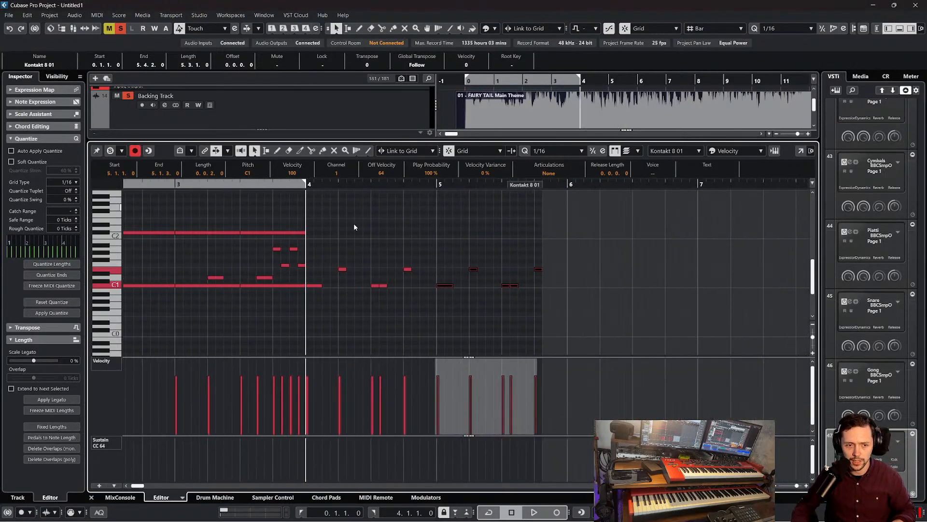
pyautogui.press('space')
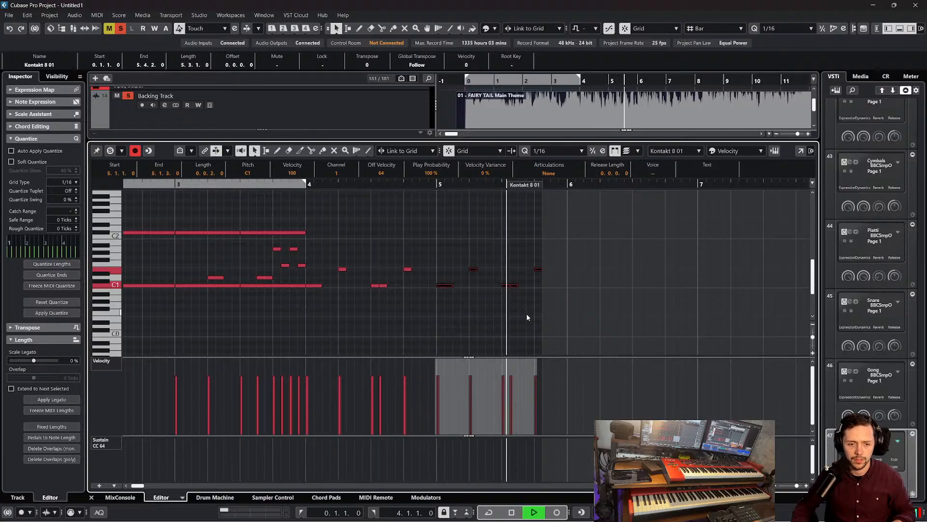
pyautogui.press('space')
# Extend the end of the Kontakt 8 01 part to 7.4.2 and play from bar 4
pyautogui.moveTo(526, 186); pyautogui.dragTo(787, 189)
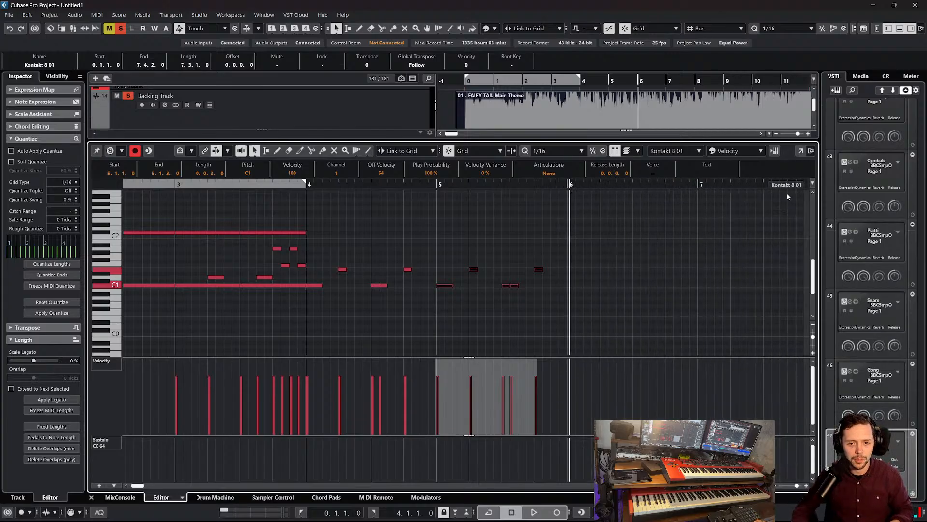
pyautogui.click(305, 185)
pyautogui.press('space')
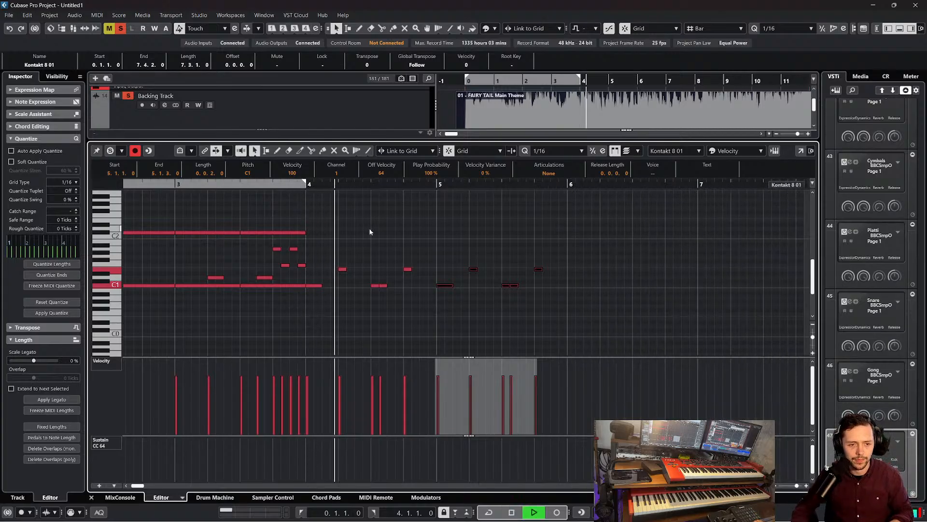
pyautogui.press('space')
# Duplicate the long C#2 note to the start of bar 4, shorten the copy to one beat, and play it
pyautogui.moveTo(296, 186); pyautogui.dragTo(289, 206)
pyautogui.click(314, 232)
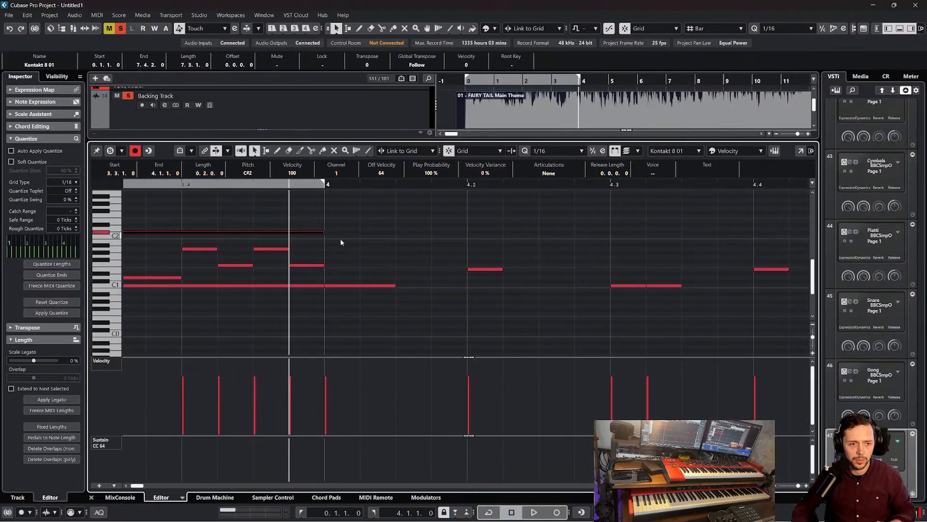
pyautogui.hotkey('ctrl', 'd')
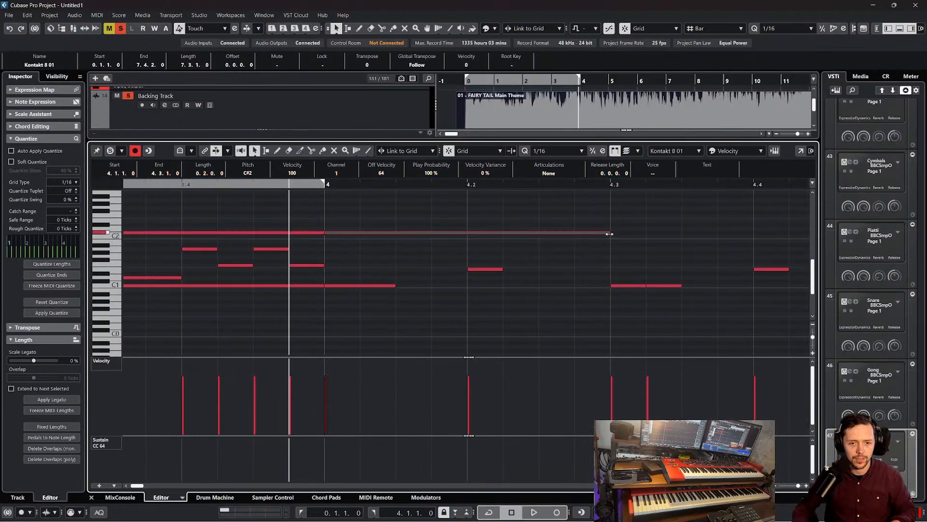
pyautogui.moveTo(612, 234); pyautogui.dragTo(467, 234)
pyautogui.click(315, 182)
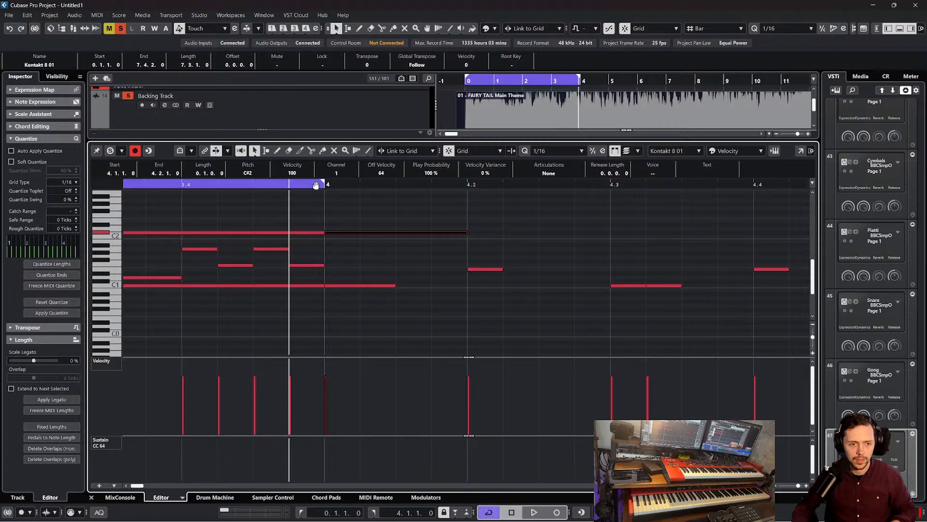
pyautogui.moveTo(317, 187); pyautogui.dragTo(325, 182)
pyautogui.press('space')
# Turn off cycle playback, play from bar 4, and shorten the bar 4 C#2 note to an eighth note
pyautogui.press('space')
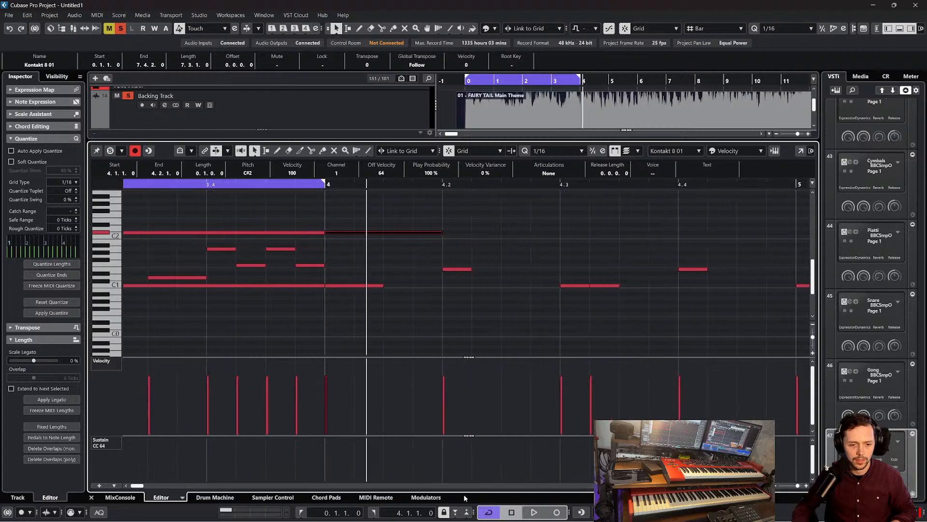
pyautogui.click(484, 515)
pyautogui.press('h')
pyautogui.press('space')
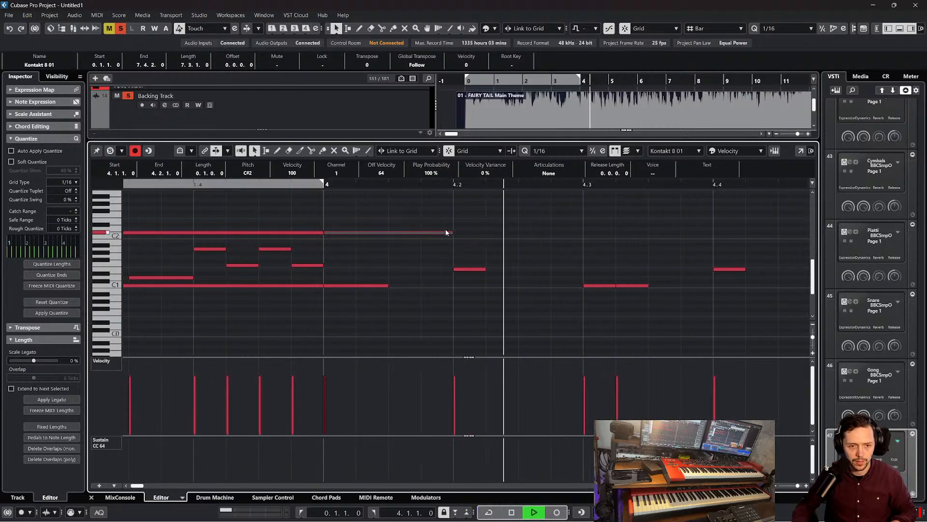
pyautogui.press('space')
pyautogui.press('g')
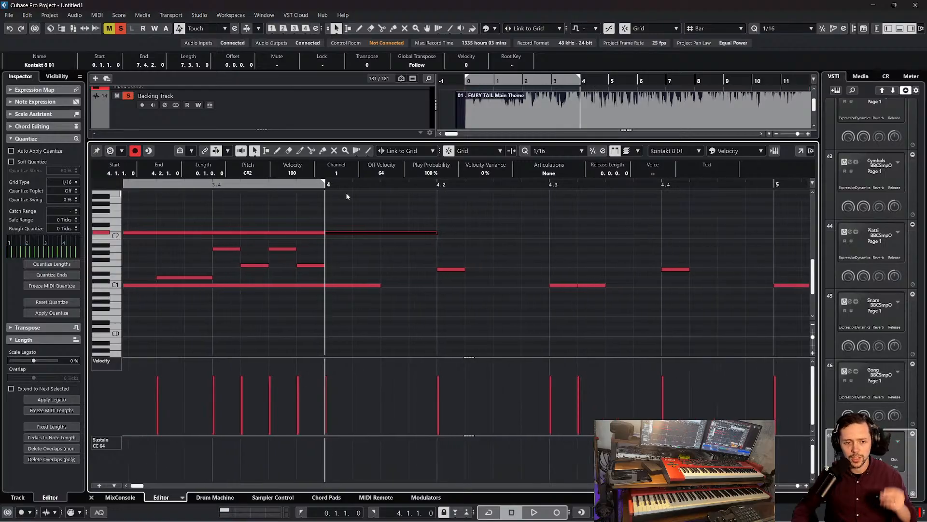
pyautogui.moveTo(437, 231); pyautogui.dragTo(384, 236)
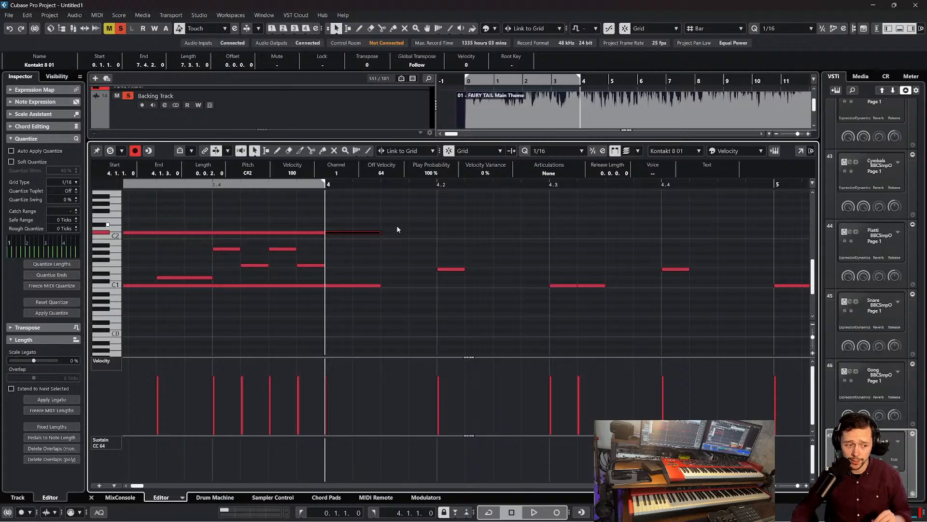
# Add a sixteenth note at 4.1.3, move it to A#1, and play bar 4
pyautogui.scroll(3, 392, 230)
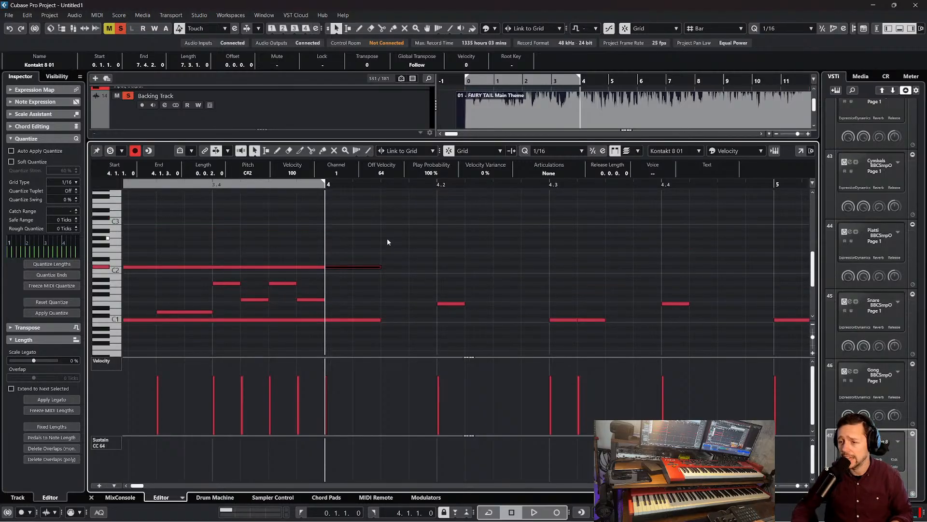
pyautogui.keyDown('alt'); pyautogui.click(387, 243); pyautogui.keyUp('alt')
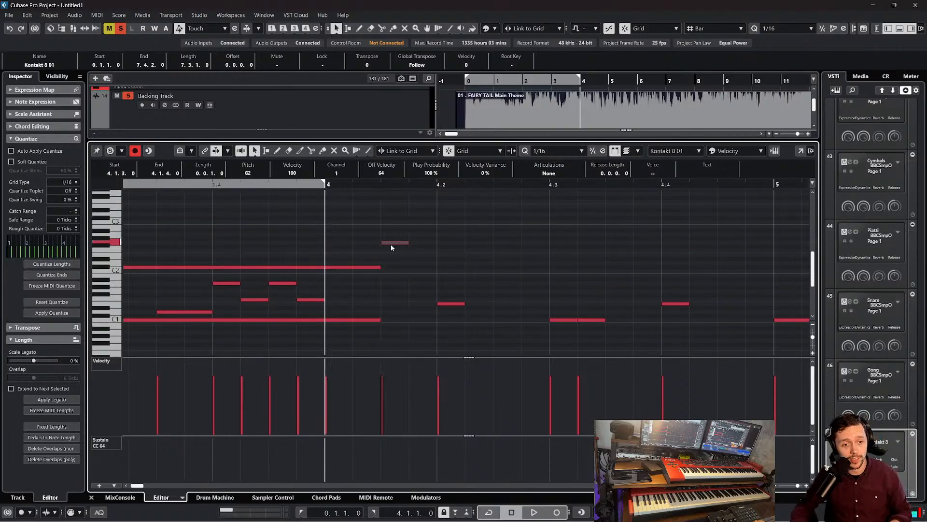
pyautogui.moveTo(390, 244); pyautogui.dragTo(399, 285)
pyautogui.press('g')
pyautogui.press('space')
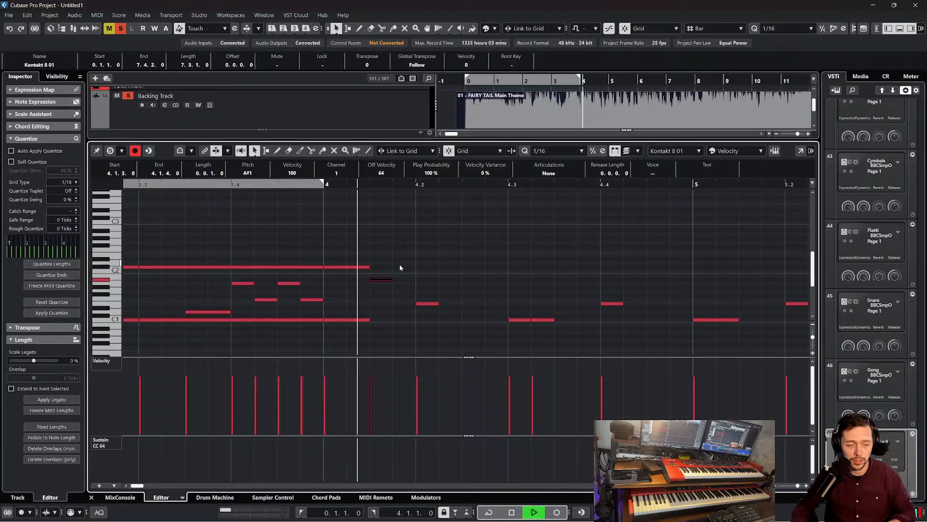
pyautogui.press('space')
# Add sixteenth notes on A#1 at 4.2.3, 4.3.3 and 4.4.3 and play the pattern from bar 4
pyautogui.keyDown('alt'); pyautogui.click(465, 280); pyautogui.keyUp('alt')
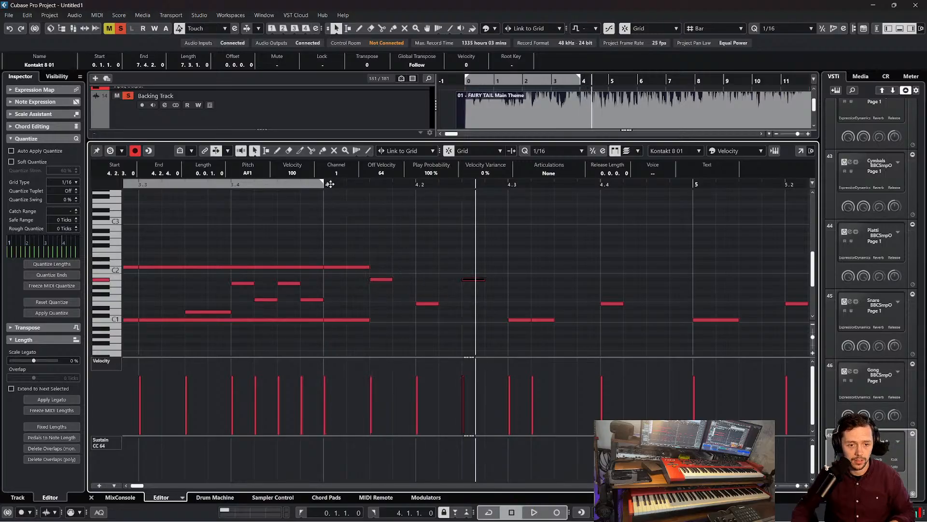
pyautogui.click(330, 184)
pyautogui.press('space')
pyautogui.press('space')
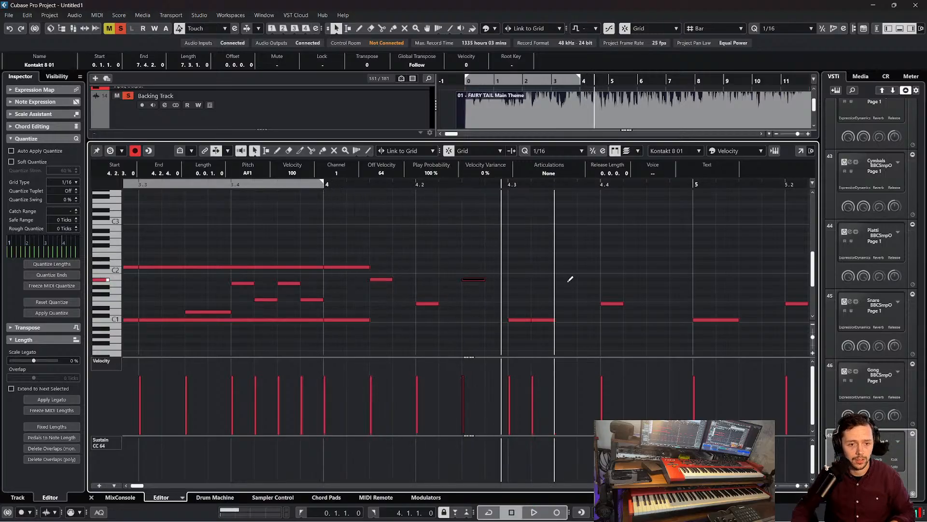
pyautogui.keyDown('alt'); pyautogui.click(651, 279); pyautogui.keyUp('alt')
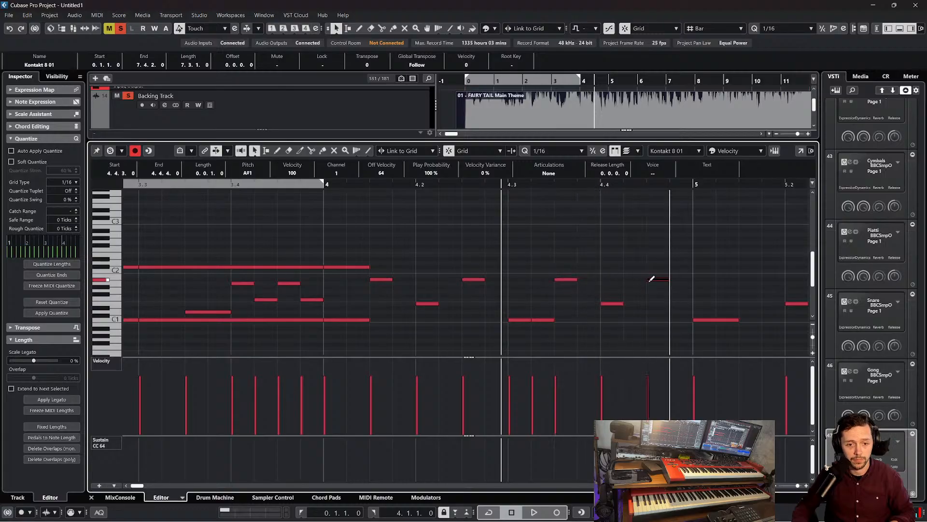
pyautogui.moveTo(344, 183); pyautogui.dragTo(331, 182)
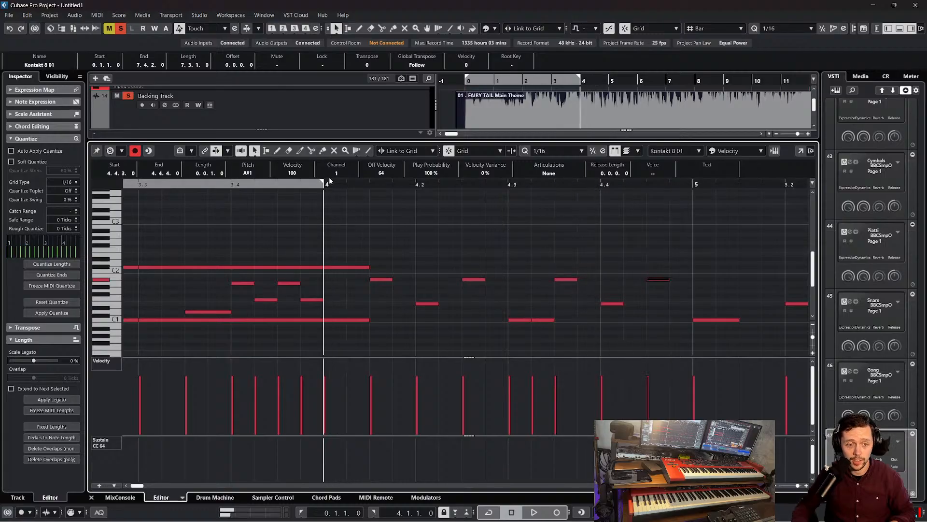
pyautogui.press('space')
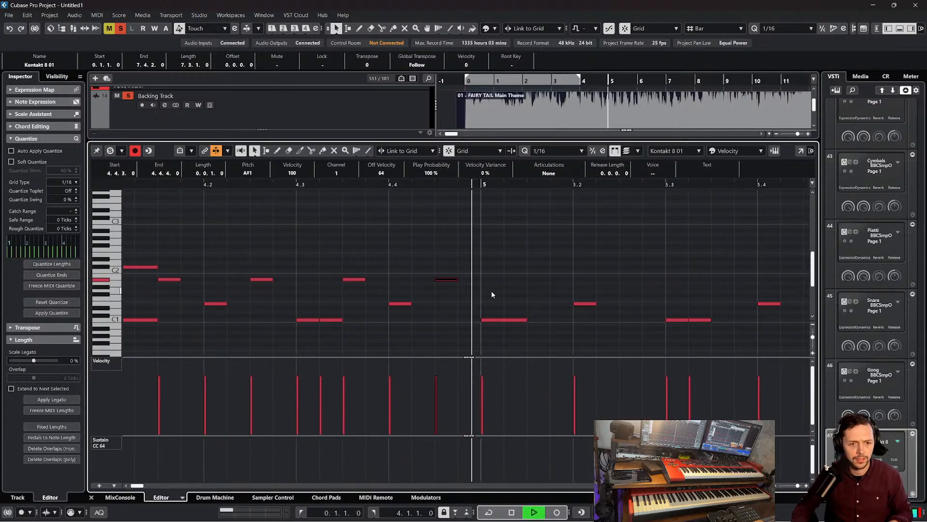
pyautogui.press('space')
# Transpose the four offbeat A#1 notes in bar 4 down to G1
pyautogui.moveTo(616, 284); pyautogui.dragTo(314, 281)
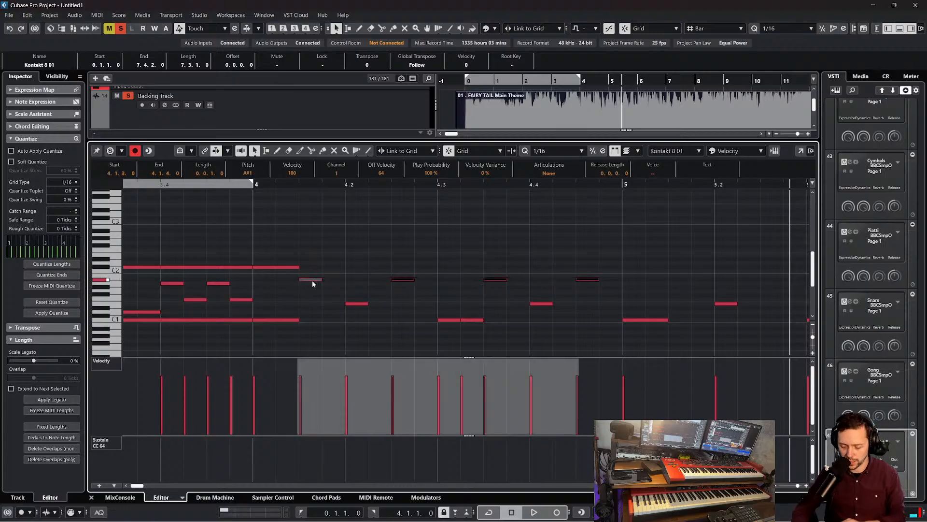
pyautogui.press('Down')
pyautogui.press('Down')
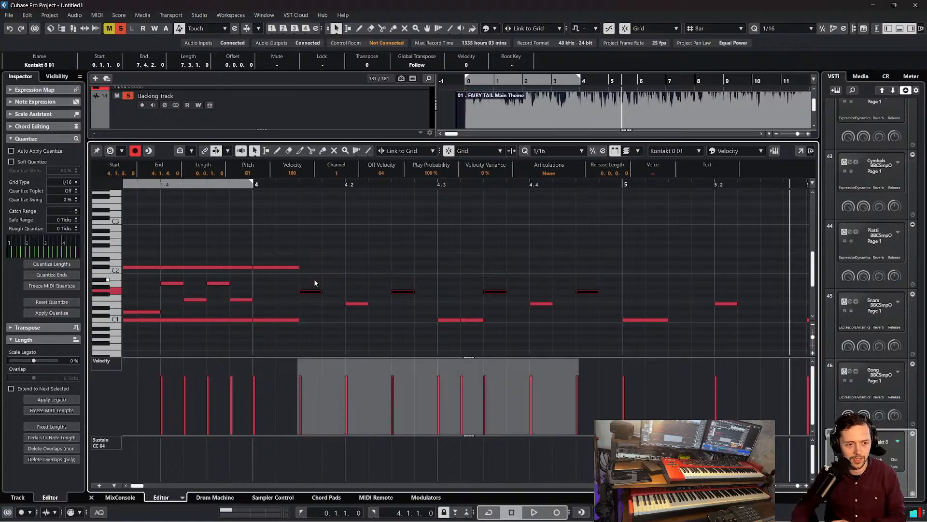
# Try the four offbeat notes in bar 4 at progressively higher pitches, up to G6, listening for a suitable drum sound
pyautogui.press('Up')
pyautogui.press('Up')
pyautogui.press('Up')
pyautogui.press('Up')
pyautogui.press('Up')
pyautogui.press('Up')
pyautogui.press('Up')
pyautogui.press('Up')
pyautogui.press('Up')
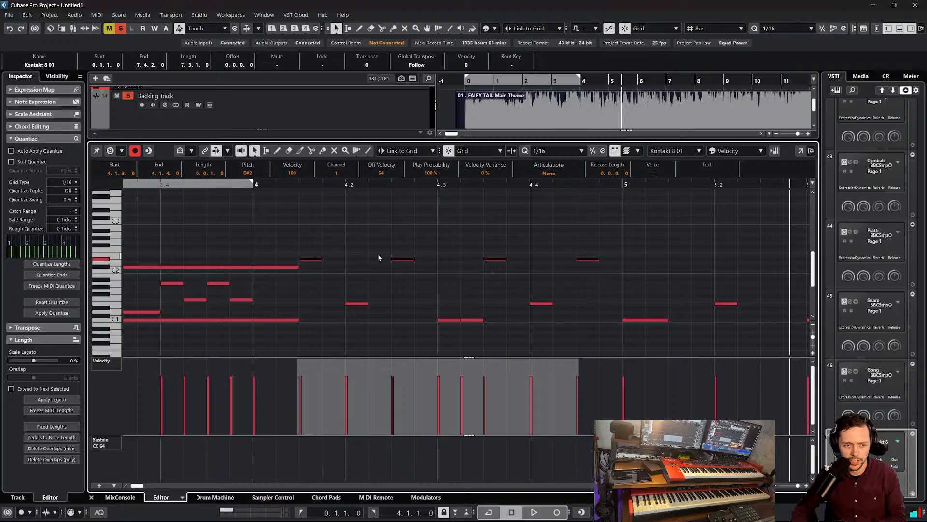
pyautogui.press('Up')
pyautogui.press('Up')
pyautogui.press('Up')
pyautogui.press('Up')
pyautogui.press('Up')
pyautogui.press('Up')
pyautogui.press('Up')
pyautogui.press('Up')
pyautogui.press('Up')
pyautogui.press('Up')
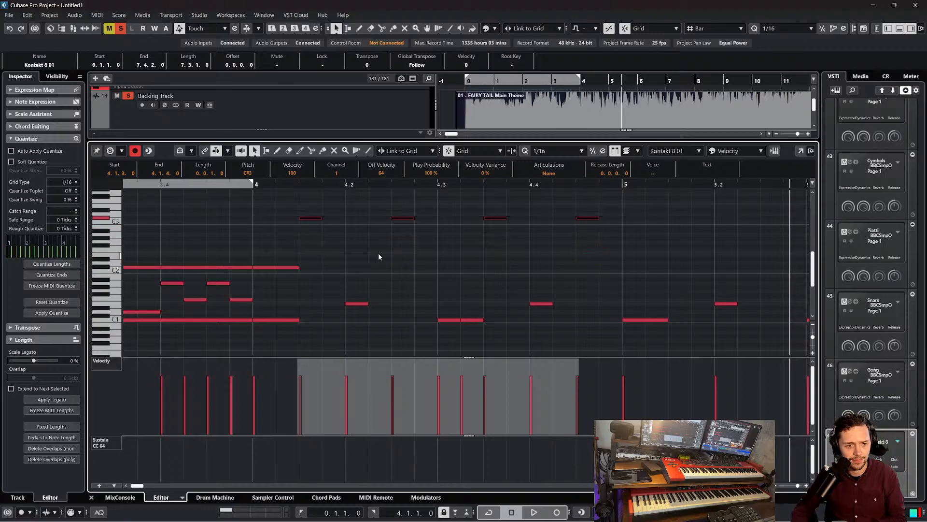
pyautogui.press('Up')
pyautogui.press('Up')
pyautogui.press('Up')
pyautogui.press('Up')
pyautogui.press('Up')
pyautogui.press('Up')
pyautogui.press('Up')
pyautogui.press('Up')
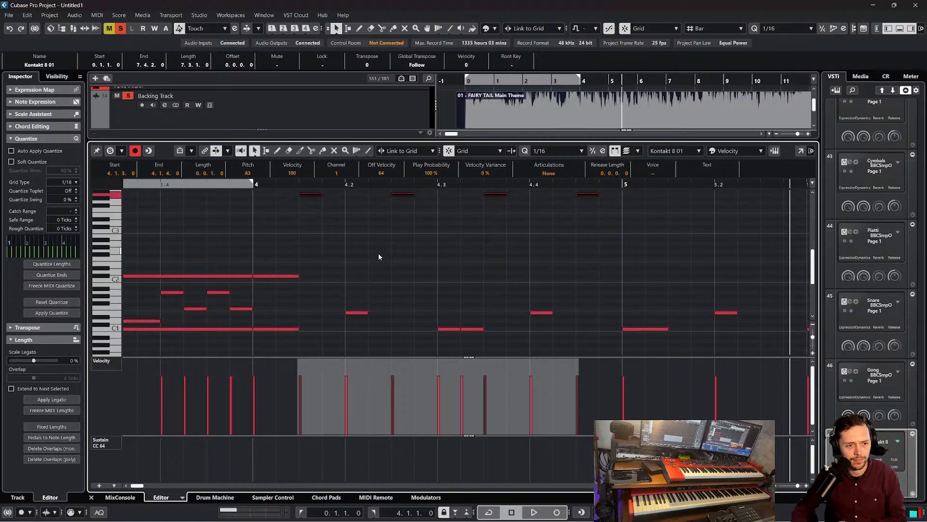
pyautogui.press('Up')
pyautogui.press('Up')
pyautogui.press('Up')
pyautogui.press('Up')
pyautogui.press('Up')
pyautogui.press('Up')
pyautogui.press('Up')
pyautogui.press('Up')
pyautogui.press('Up')
pyautogui.press('Up')
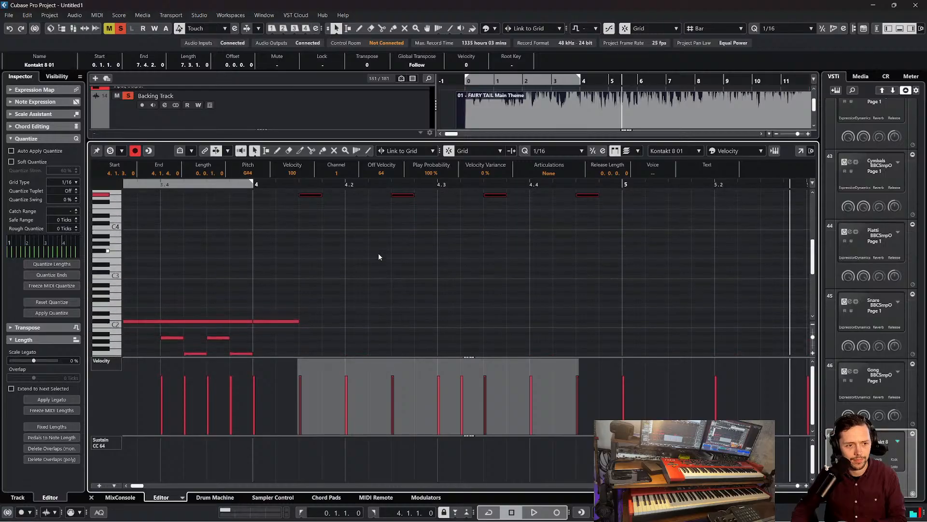
pyautogui.press('Up')
pyautogui.press('Up')
pyautogui.press('Up')
pyautogui.press('Up')
pyautogui.press('Up')
pyautogui.press('Up')
pyautogui.press('Up')
pyautogui.press('Up')
pyautogui.press('Up')
pyautogui.press('Up')
pyautogui.press('Up')
pyautogui.press('Up')
pyautogui.press('Up')
pyautogui.press('Up')
pyautogui.press('Up')
pyautogui.press('Up')
pyautogui.press('Up')
pyautogui.press('Up')
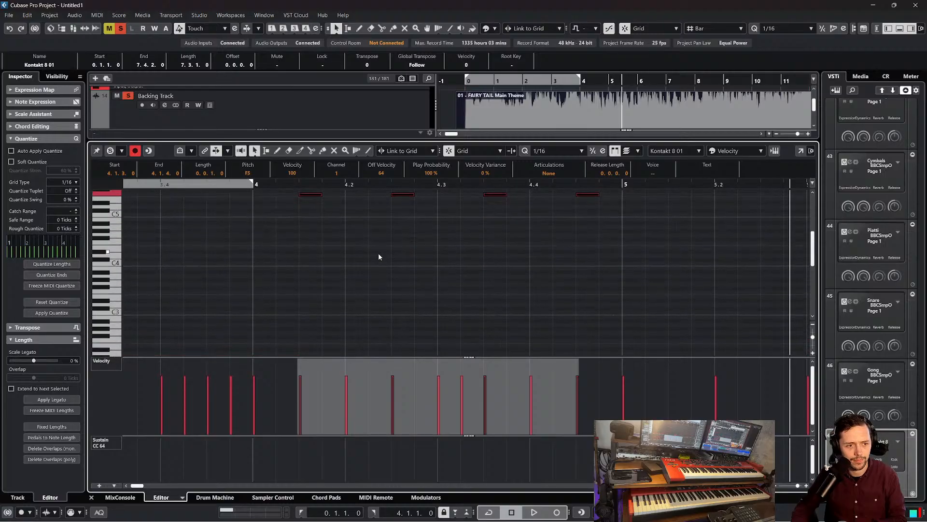
# Transpose the four offbeat notes in bar 4 to G0 and play the pattern from bar 4
pyautogui.press('Down')
pyautogui.press('Down')
pyautogui.press('Down')
pyautogui.press('Down')
pyautogui.press('Down')
pyautogui.press('Down')
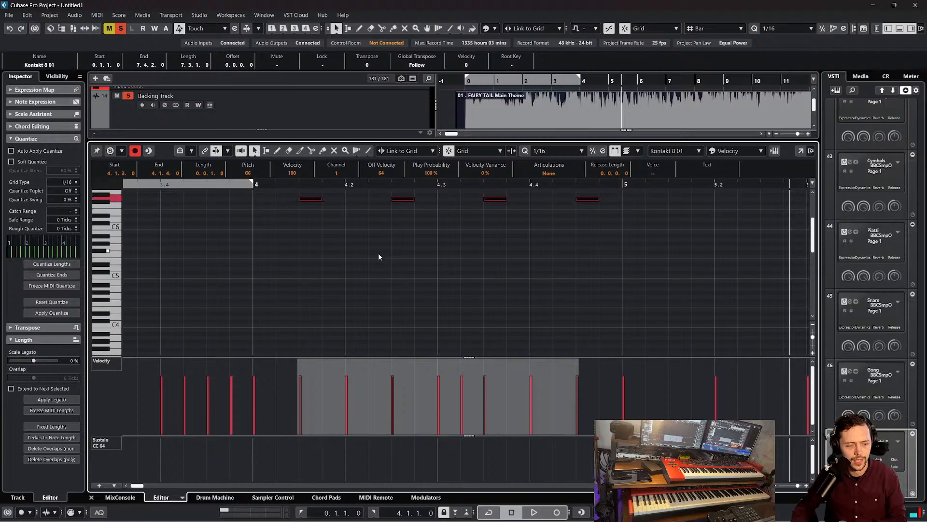
pyautogui.press('Down')
pyautogui.press('Down')
pyautogui.press('Down')
pyautogui.press('Down')
pyautogui.press('Down')
pyautogui.press('Down')
pyautogui.press('Down')
pyautogui.press('Down')
pyautogui.press('Down')
pyautogui.press('Down')
pyautogui.press('Down')
pyautogui.press('Down')
pyautogui.press('Down')
pyautogui.press('Down')
pyautogui.press('Down')
pyautogui.press('Down')
pyautogui.press('Down')
pyautogui.press('Down')
pyautogui.press('Down')
pyautogui.press('Down')
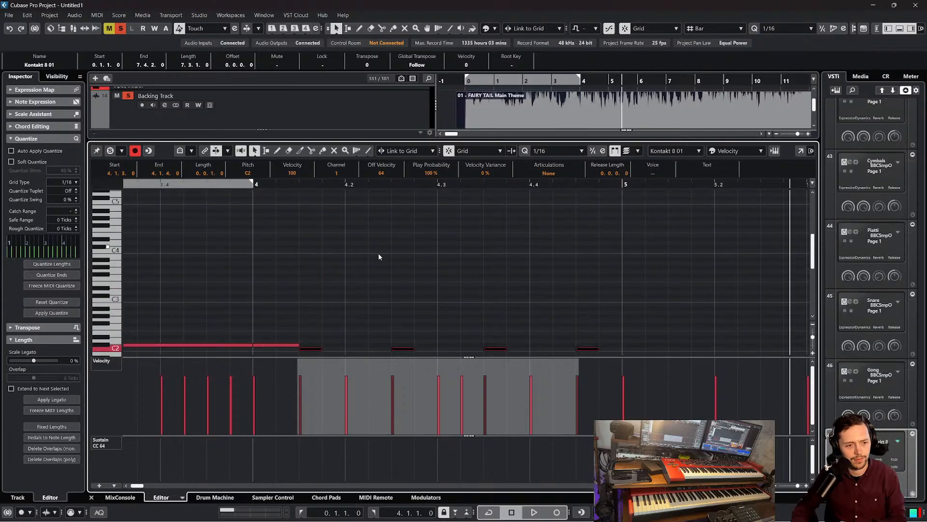
pyautogui.press('Up')
pyautogui.press('Up')
pyautogui.press('Up')
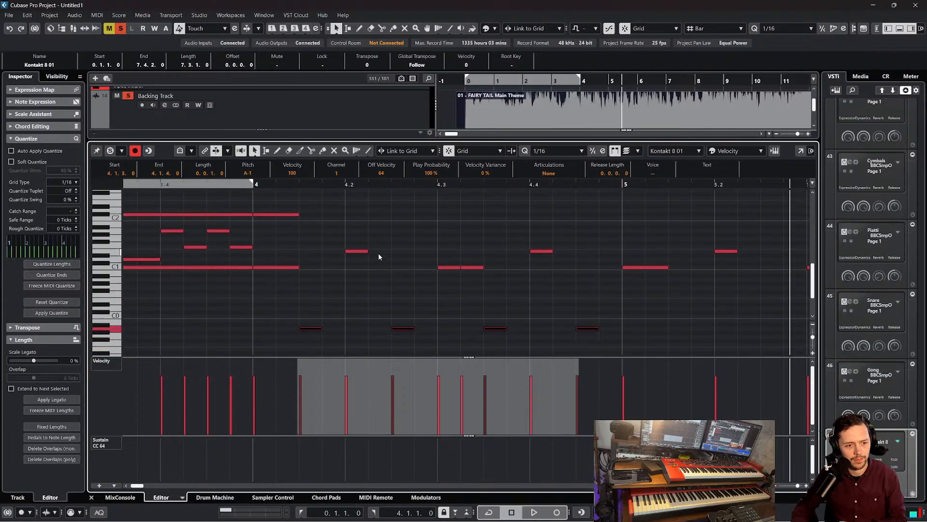
pyautogui.press('Up')
pyautogui.press('Up')
pyautogui.press('Up')
pyautogui.press('Up')
pyautogui.press('Up')
pyautogui.press('Up')
pyautogui.press('Up')
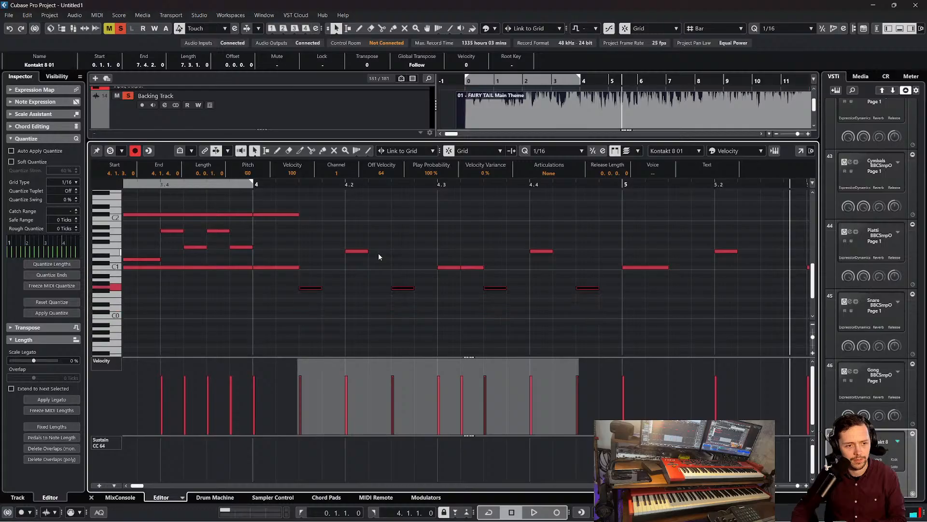
pyautogui.click(254, 184)
pyautogui.press('space')
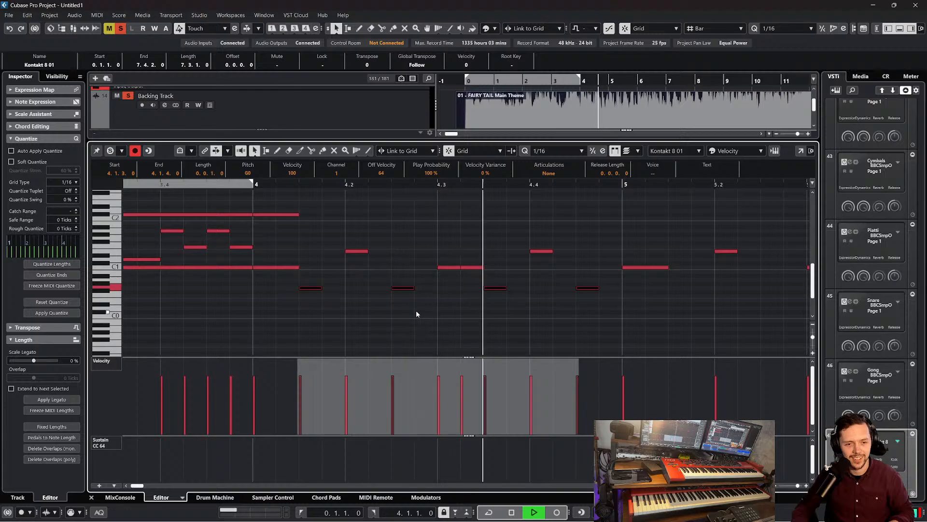
pyautogui.press('space')
# Copy the four offbeat G0 notes in bar 4 up to G#1 and play the layered pattern from bar 4
pyautogui.moveTo(603, 301); pyautogui.dragTo(306, 290)
pyautogui.hotkey('ctrl', 'd')
pyautogui.moveTo(611, 290); pyautogui.dragTo(315, 262)
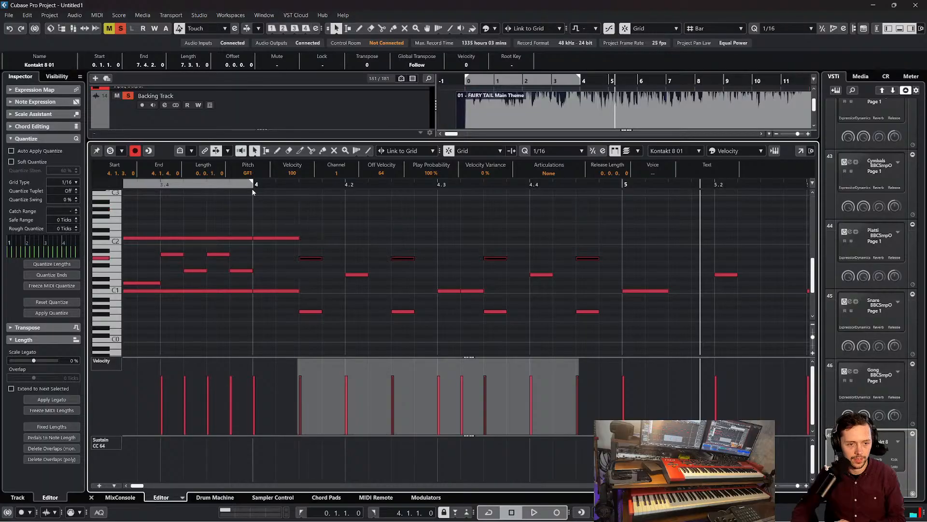
pyautogui.click(252, 186)
pyautogui.press('space')
pyautogui.click(427, 213)
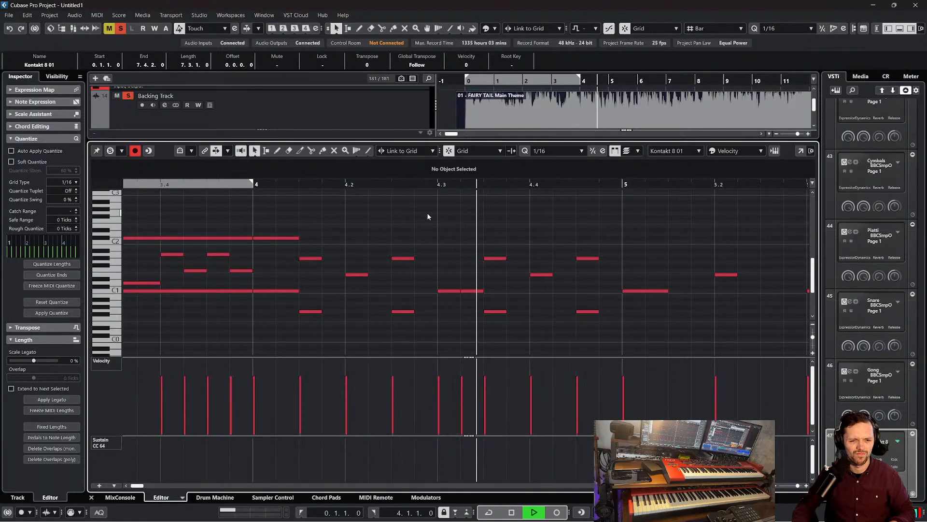
pyautogui.press('space')
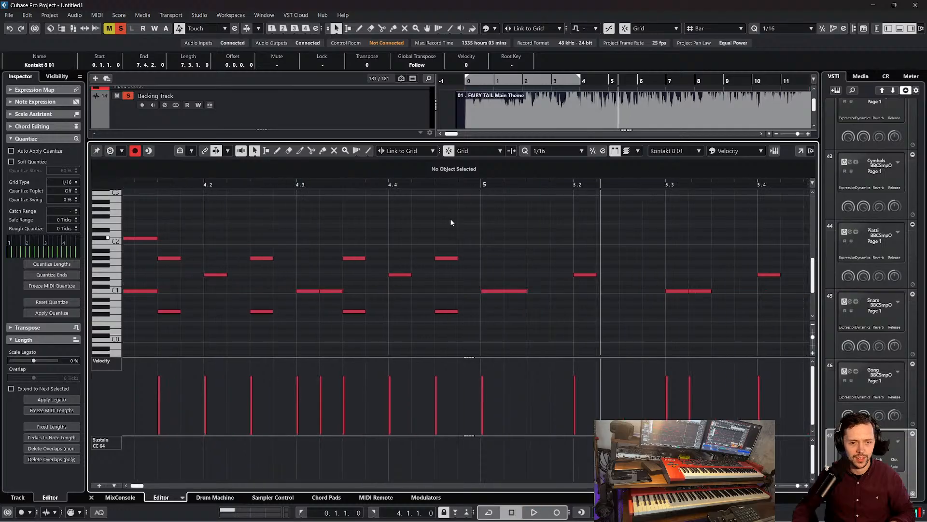
# Delete all drum notes from bar 5 onward
pyautogui.moveTo(430, 185); pyautogui.dragTo(429, 173)
pyautogui.moveTo(453, 255); pyautogui.dragTo(609, 301)
pyautogui.press('Delete')
# Duplicate the bar 4 pattern to start at bar 5, delete the copied C#2 note, and play both bars
pyautogui.moveTo(489, 331); pyautogui.dragTo(303, 231)
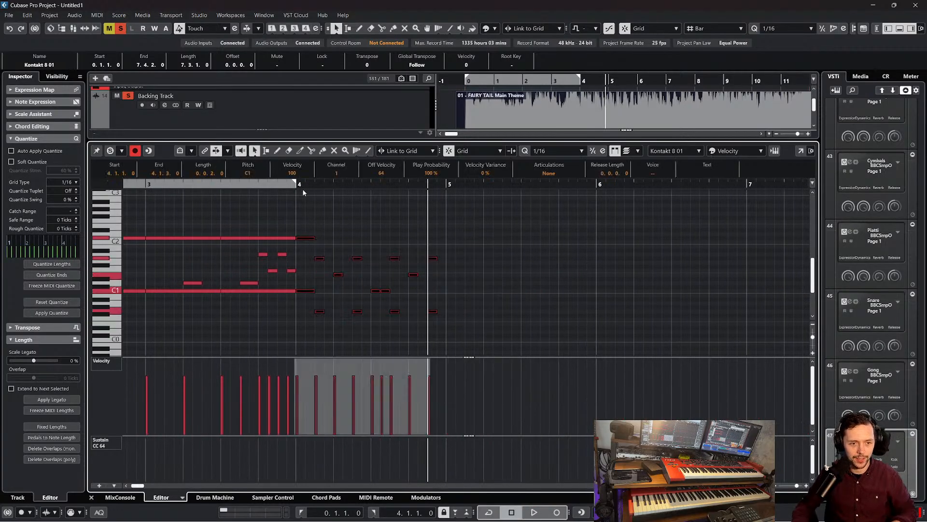
pyautogui.click(296, 185)
pyautogui.press('space')
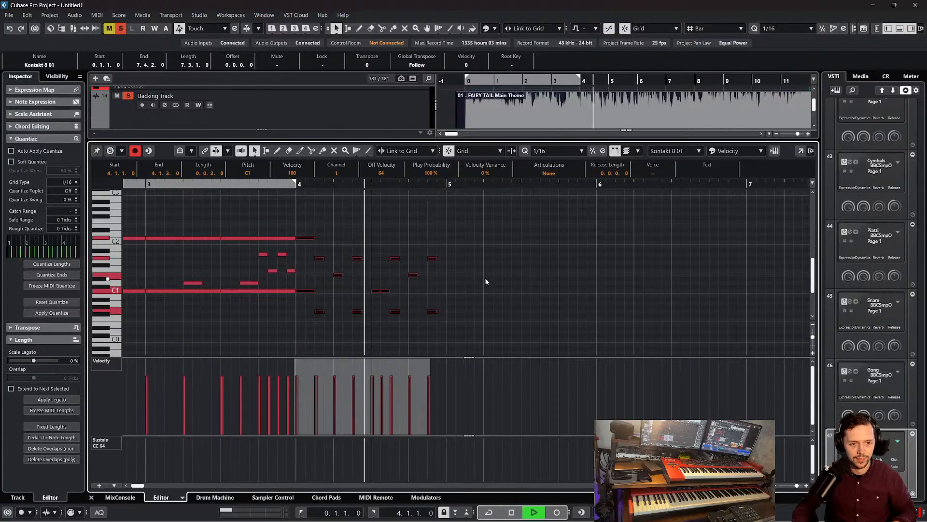
pyautogui.press('space')
pyautogui.hotkey('alt', 'd')
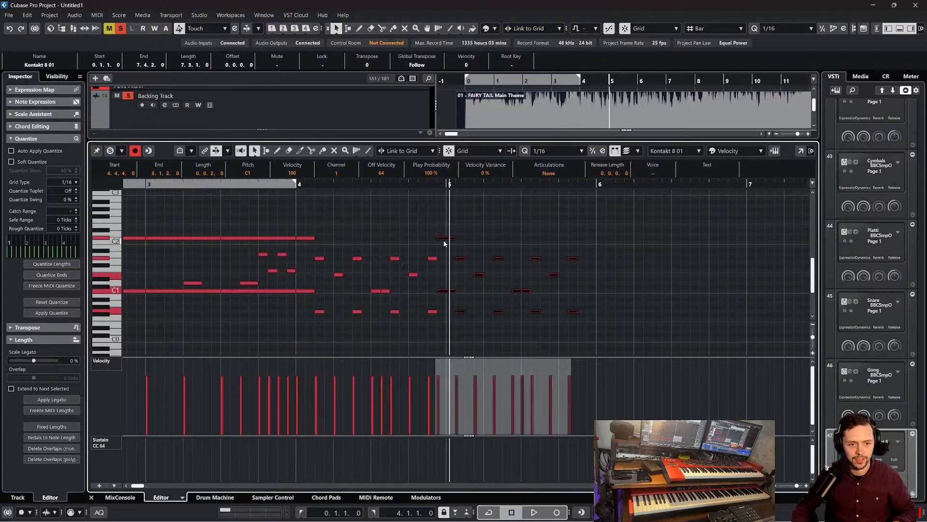
pyautogui.moveTo(446, 241); pyautogui.dragTo(477, 242)
pyautogui.press('Delete')
pyautogui.click(293, 184)
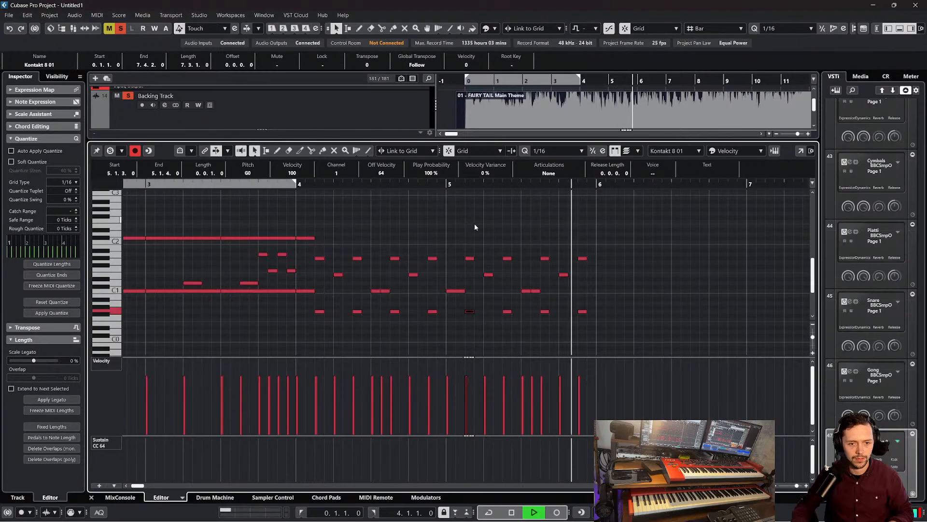
pyautogui.press('space')
# Duplicate the two-bar groove of bars 4 and 5 to start at bar 6 and delete the copied C#2 note
pyautogui.moveTo(638, 327); pyautogui.dragTo(450, 231)
pyautogui.hotkey('alt', 'd')
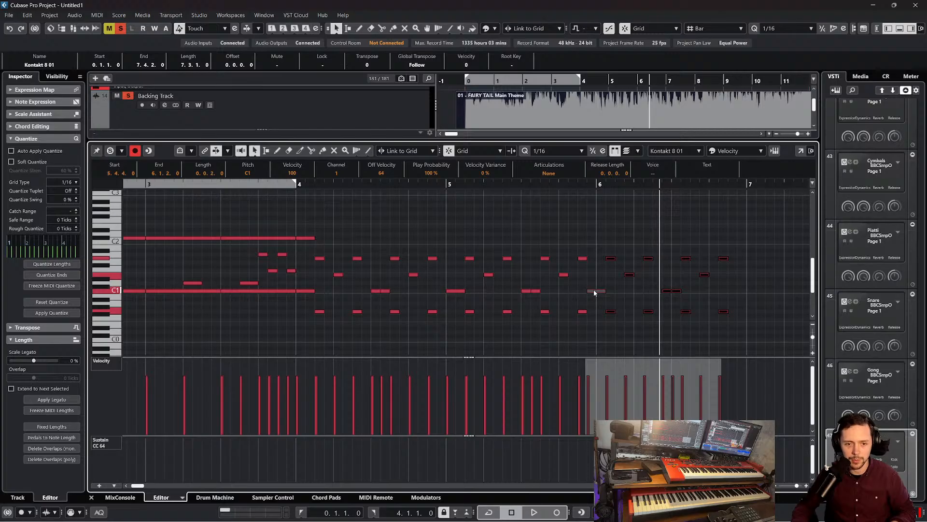
pyautogui.moveTo(620, 320); pyautogui.dragTo(298, 236)
pyautogui.hotkey('ctrl', 'd')
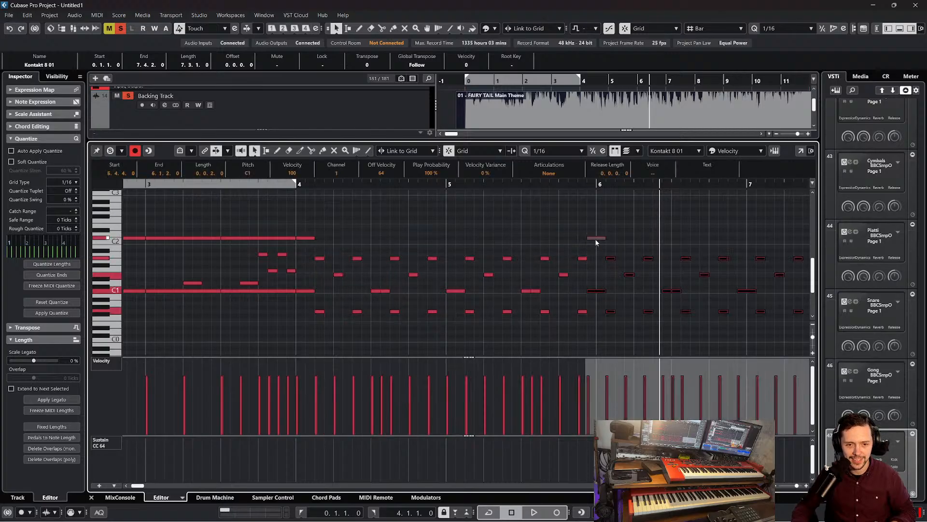
pyautogui.click(441, 286)
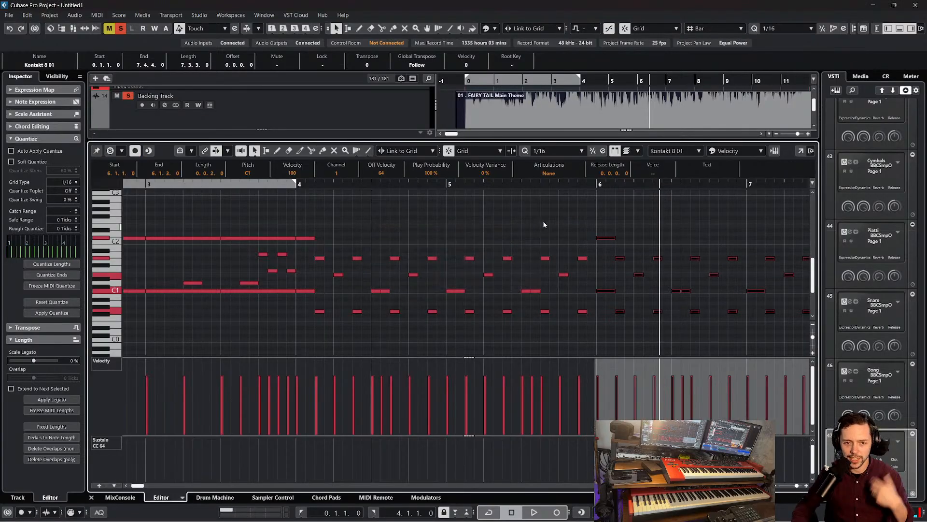
pyautogui.moveTo(555, 220); pyautogui.dragTo(628, 239)
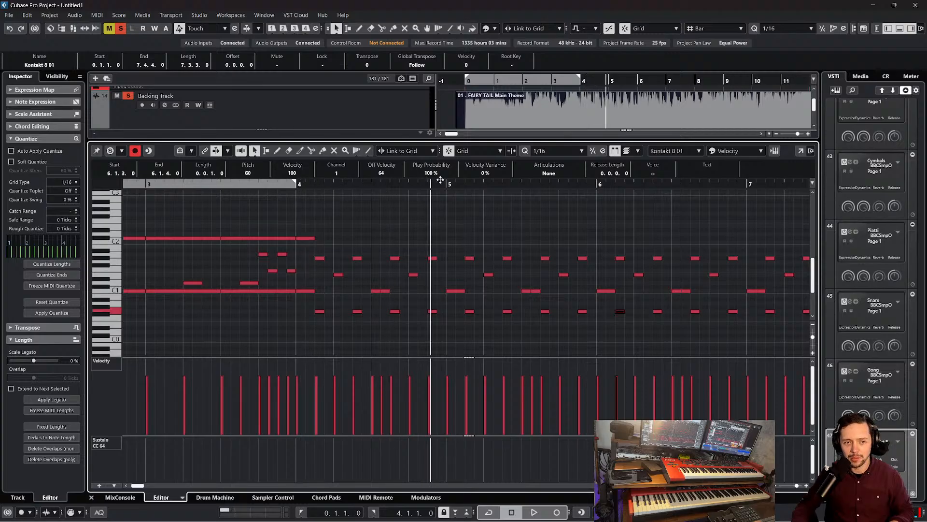
# Play the groove from bar 4 with the view following playback and extend the drum part's end to 9.2.4
pyautogui.moveTo(342, 190); pyautogui.dragTo(288, 190)
pyautogui.click(298, 184)
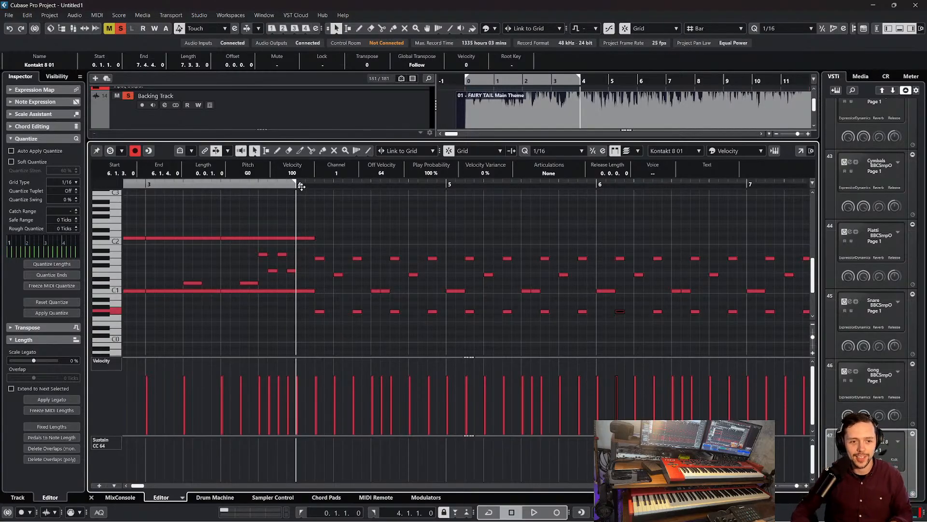
pyautogui.press('space')
pyautogui.press('f')
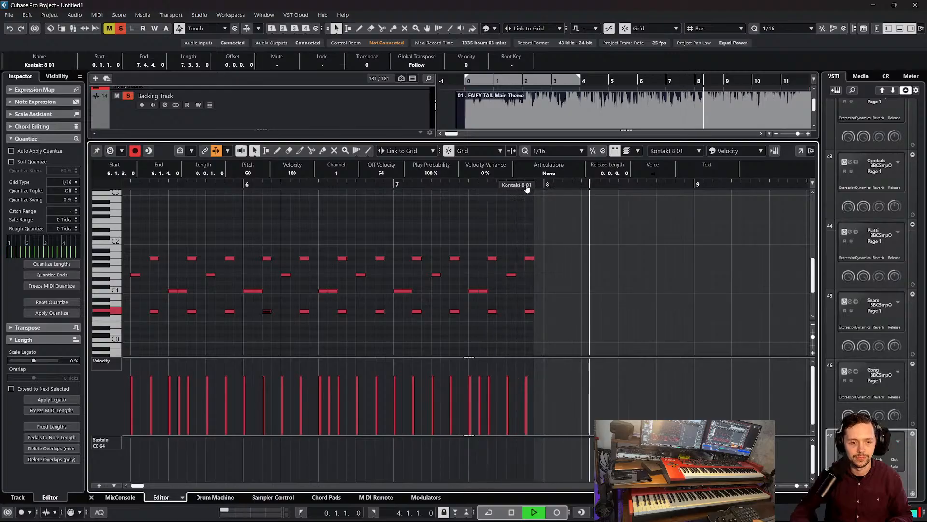
pyautogui.press('space')
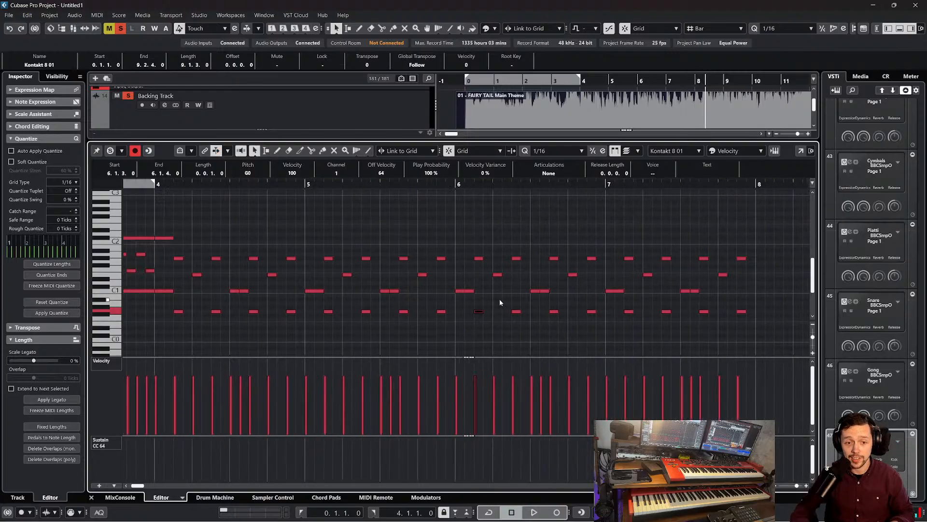
# Try a copy of the bar 4 C#2 note at 4.1.3 and undo it
pyautogui.click(160, 242)
pyautogui.moveTo(162, 239); pyautogui.dragTo(185, 239)
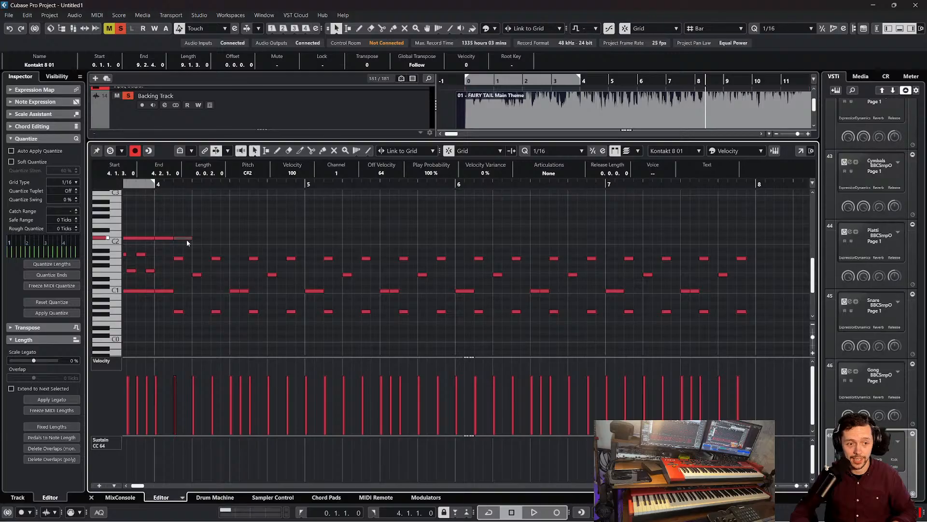
pyautogui.hotkey('ctrl', 'z')
# Copy the E1 note at 7.4.1 to 7.4.2, 7.4.3 and 7.4.4 for a sixteenth-note fill
pyautogui.hscroll(2, 579, 287)
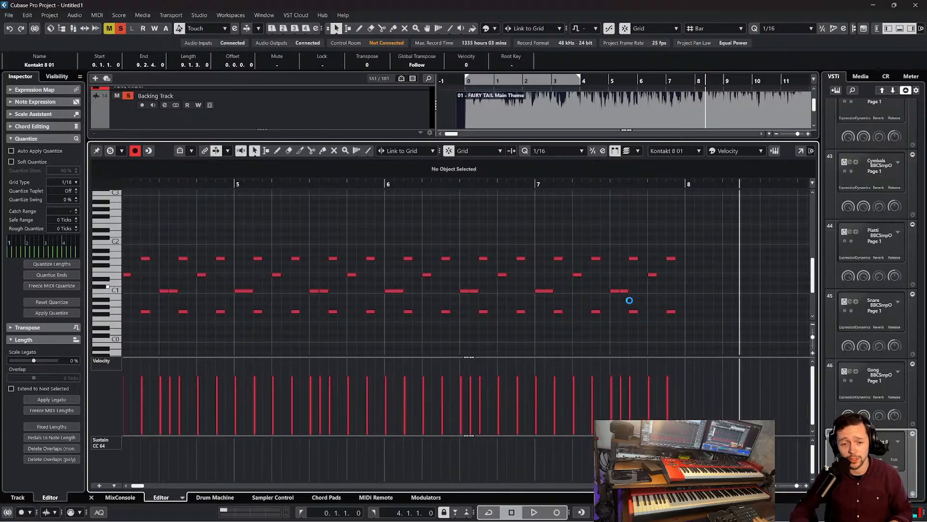
pyautogui.hscroll(3, 730, 328)
pyautogui.hscroll(-2, 506, 326)
pyautogui.moveTo(627, 324); pyautogui.dragTo(582, 290)
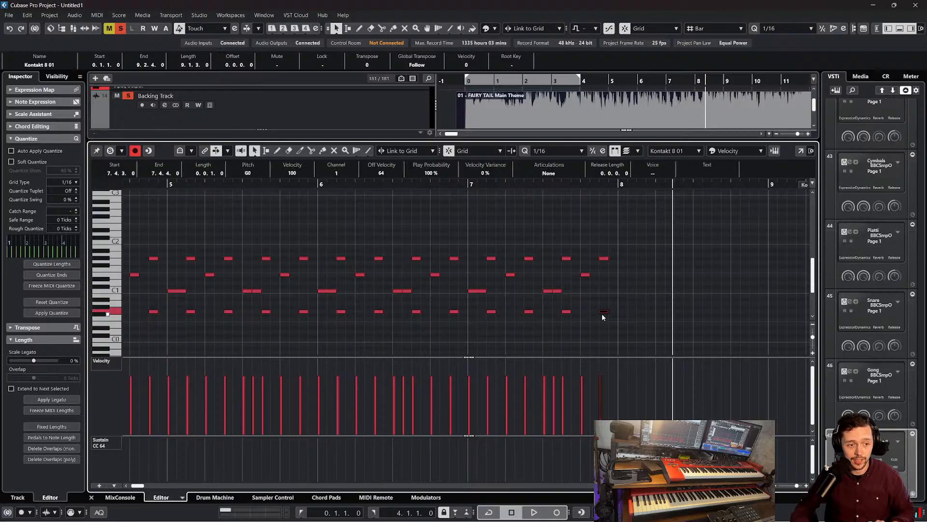
pyautogui.click(598, 274)
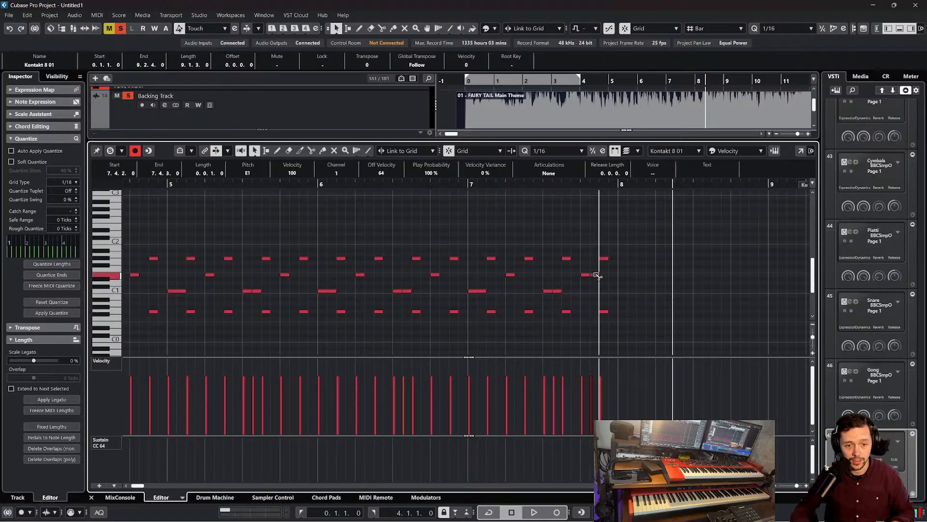
pyautogui.click(613, 275)
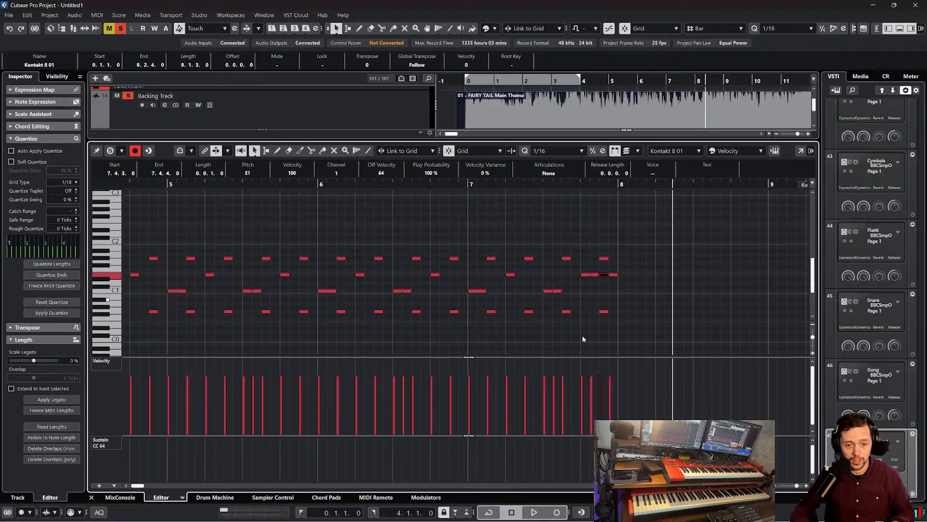
# Lower the velocities of the first two E1 fill notes on beat 7.4, starting at about 61, and play the fill
pyautogui.moveTo(591, 188); pyautogui.dragTo(605, 302)
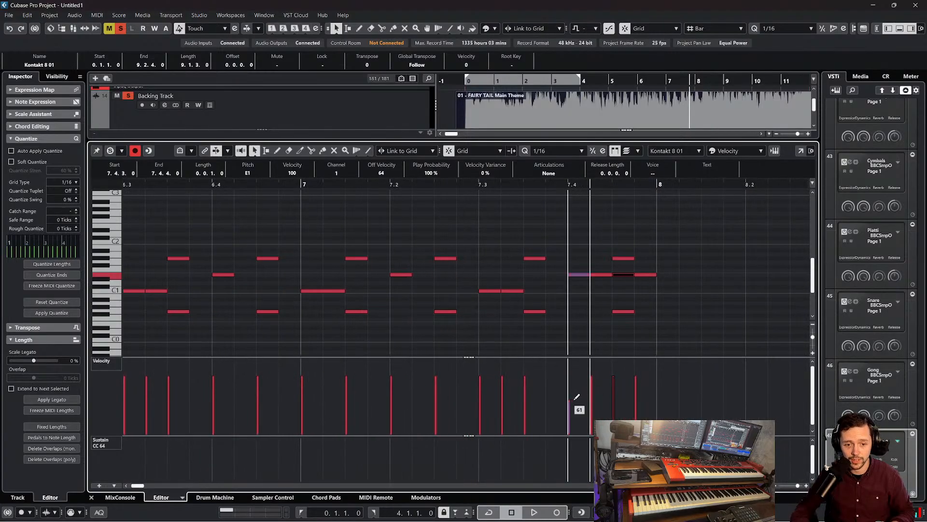
pyautogui.moveTo(537, 184); pyautogui.dragTo(390, 185)
pyautogui.press('space')
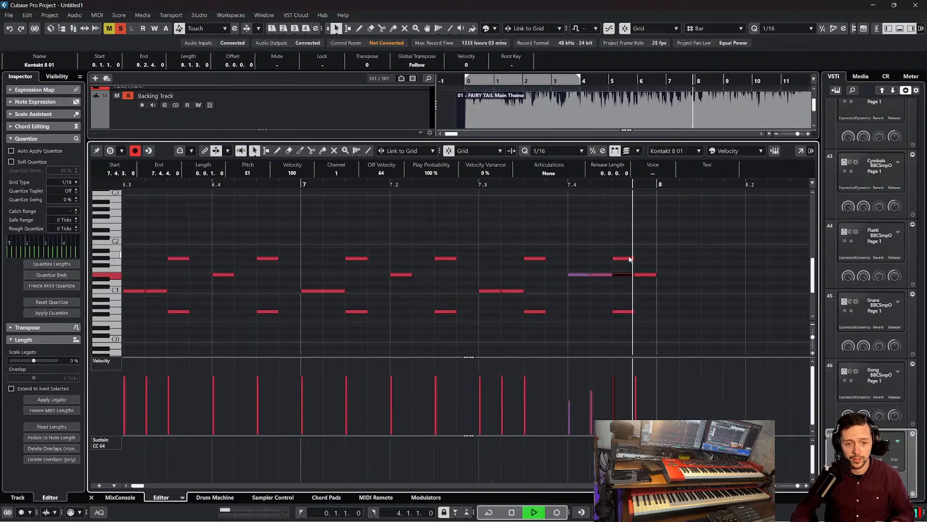
pyautogui.press('space')
# Raise the velocities of the first two E1 fill notes on beat 7.4, the second to about 74, and play the fill
pyautogui.hscroll(-5, 427, 376)
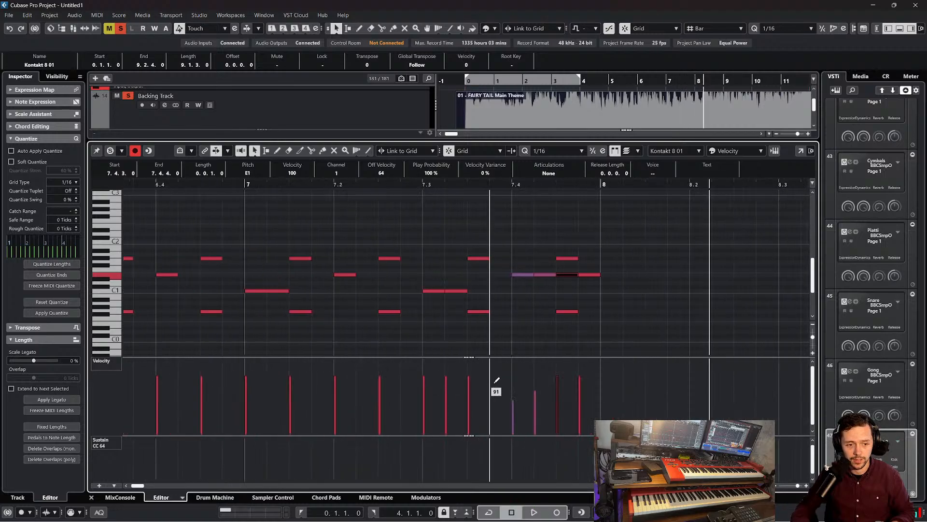
pyautogui.moveTo(496, 380); pyautogui.dragTo(519, 382)
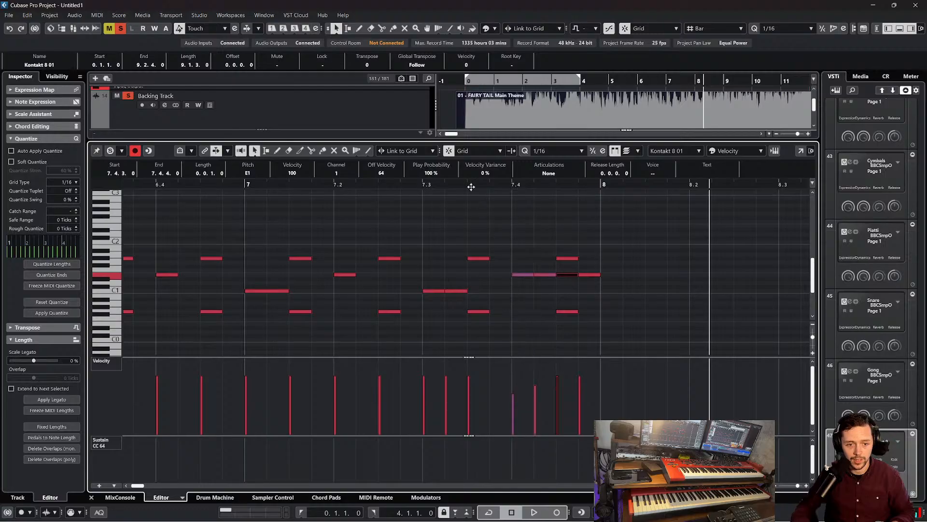
pyautogui.press('space')
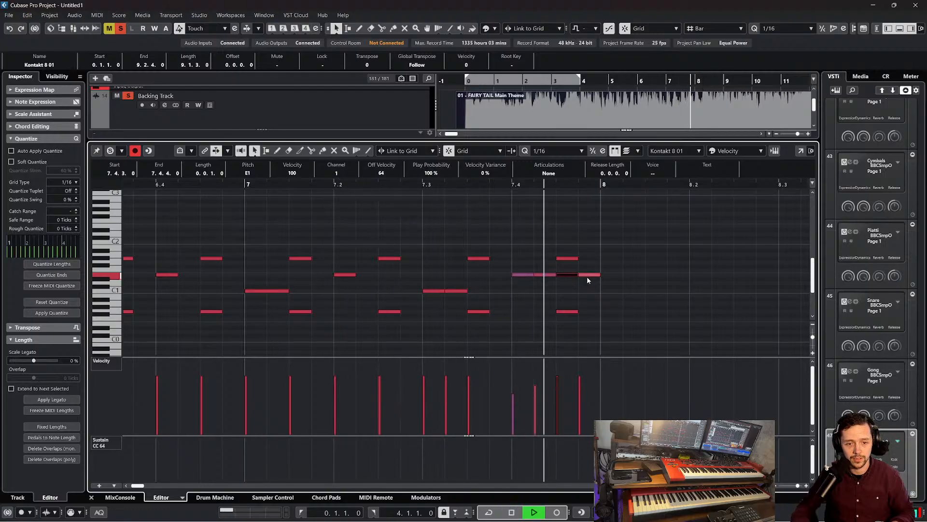
pyautogui.press('space')
pyautogui.moveTo(466, 182); pyautogui.dragTo(471, 160)
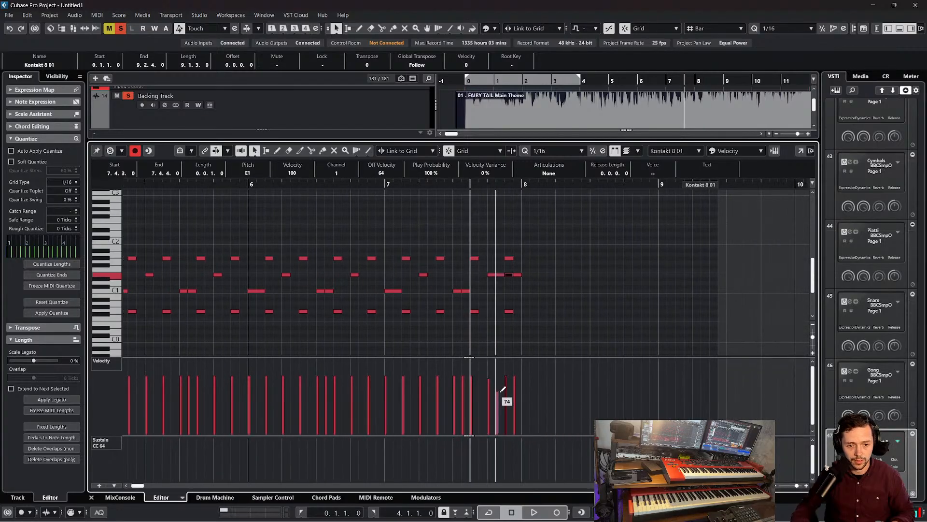
pyautogui.press('space')
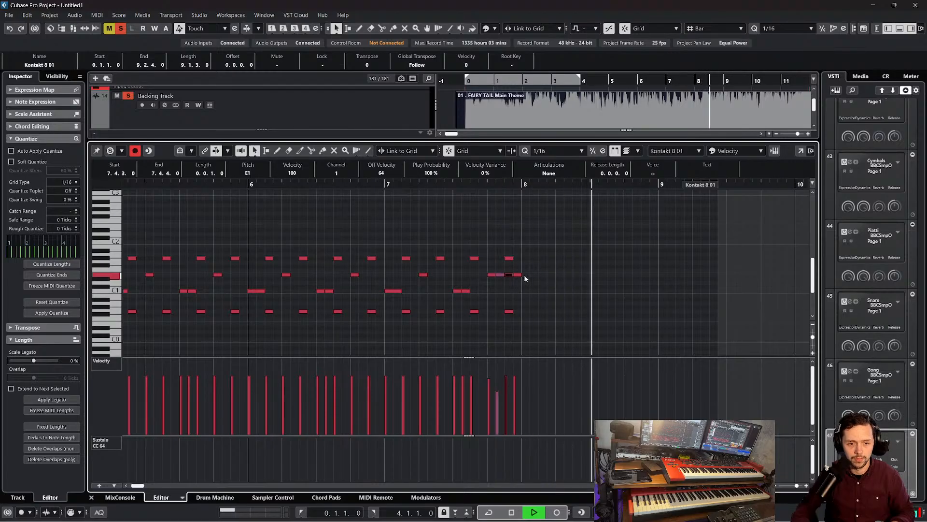
pyautogui.press('space')
pyautogui.hscroll(-4, 548, 310)
pyautogui.hscroll(1, 511, 303)
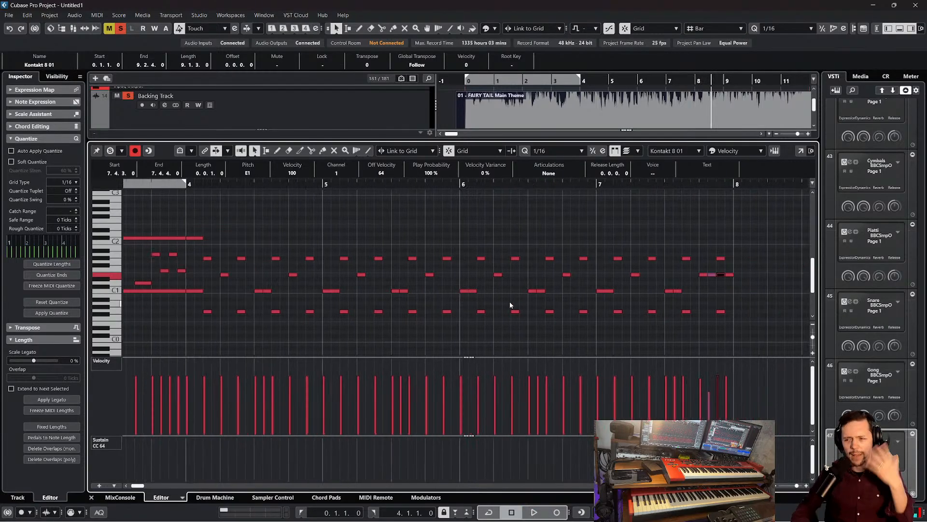
# Close the drum part's note editor and clear all solos with the playback position at bar 0
pyautogui.click(90, 497)
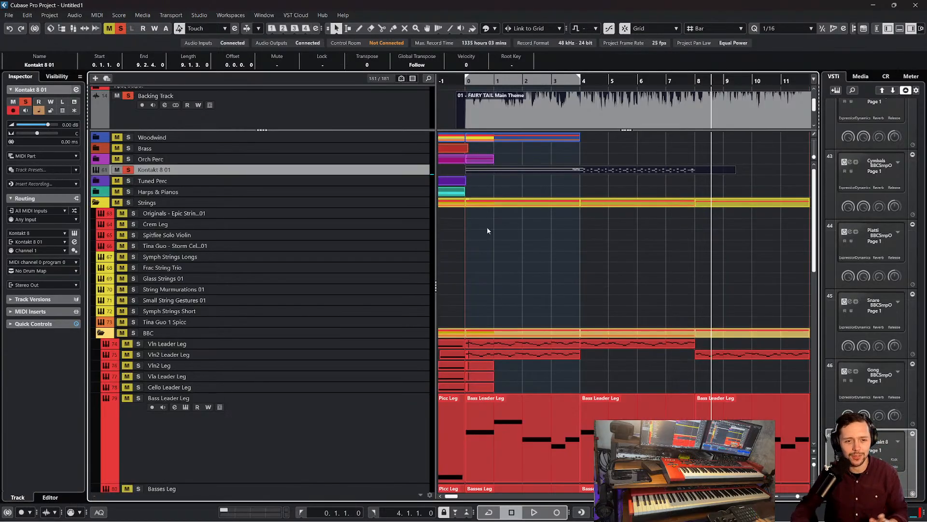
pyautogui.moveTo(461, 85); pyautogui.dragTo(464, 82)
pyautogui.click(121, 29)
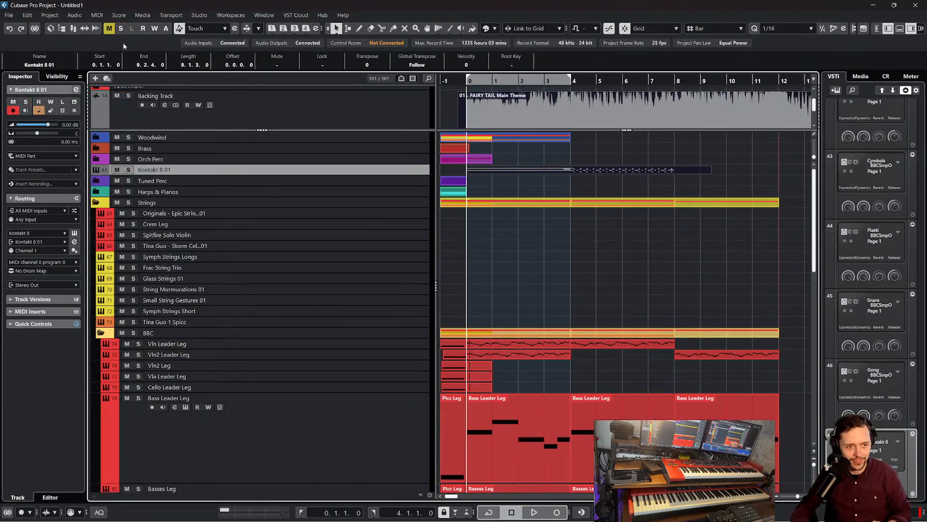
# Try soloing the Bass Leader Leg and Basses Leg tracks together, and clear the solo
pyautogui.scroll(-1, 124, 117)
pyautogui.scroll(-5, 482, 340)
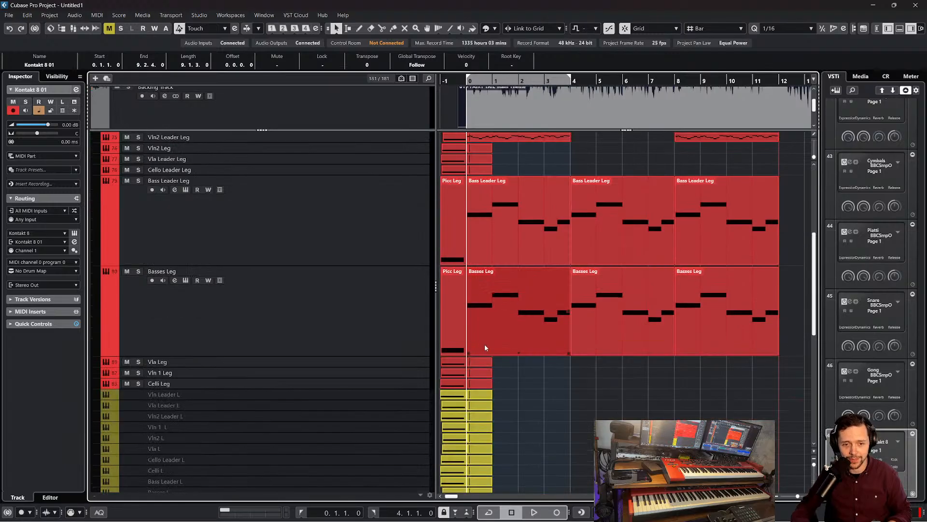
pyautogui.click(332, 256)
pyautogui.click(351, 305)
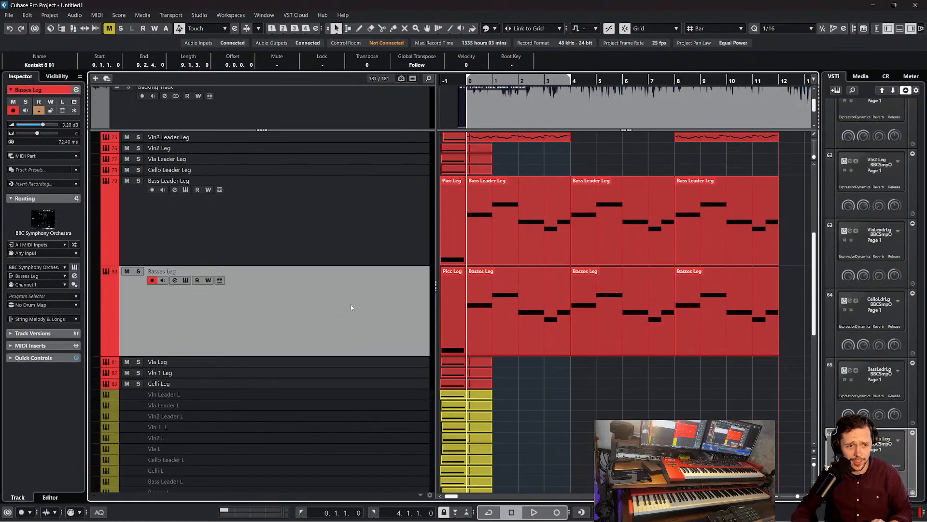
pyautogui.click(353, 251)
pyautogui.click(361, 312)
pyautogui.keyDown('shift'); pyautogui.click(379, 256); pyautogui.keyUp('shift')
pyautogui.press('s')
pyautogui.scroll(2, 437, 268)
pyautogui.scroll(4, 425, 263)
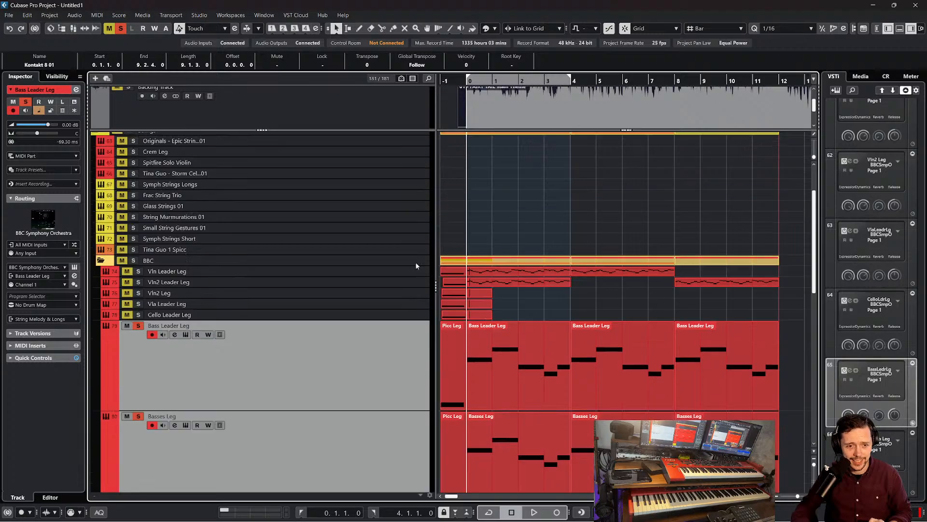
pyautogui.scroll(-12, 487, 287)
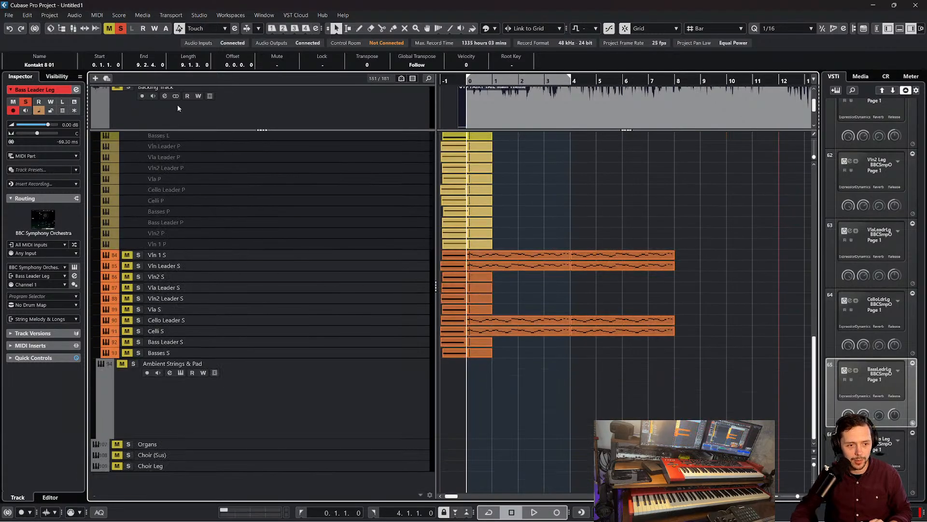
pyautogui.click(121, 28)
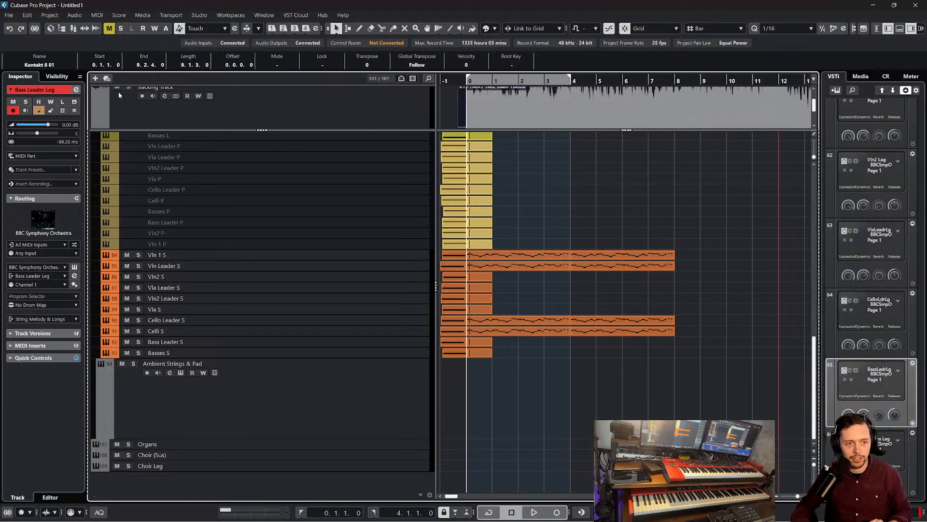
# Play the full arrangement from bar 0 and mute the Backing Track
pyautogui.press('space')
pyautogui.scroll(1, 206, 121)
pyautogui.click(118, 105)
pyautogui.scroll(3, 535, 204)
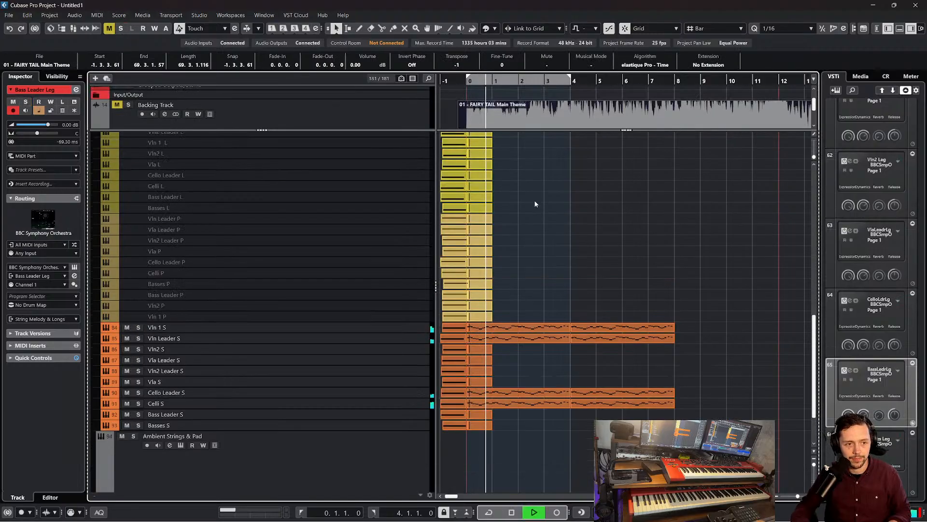
pyautogui.scroll(10, 560, 257)
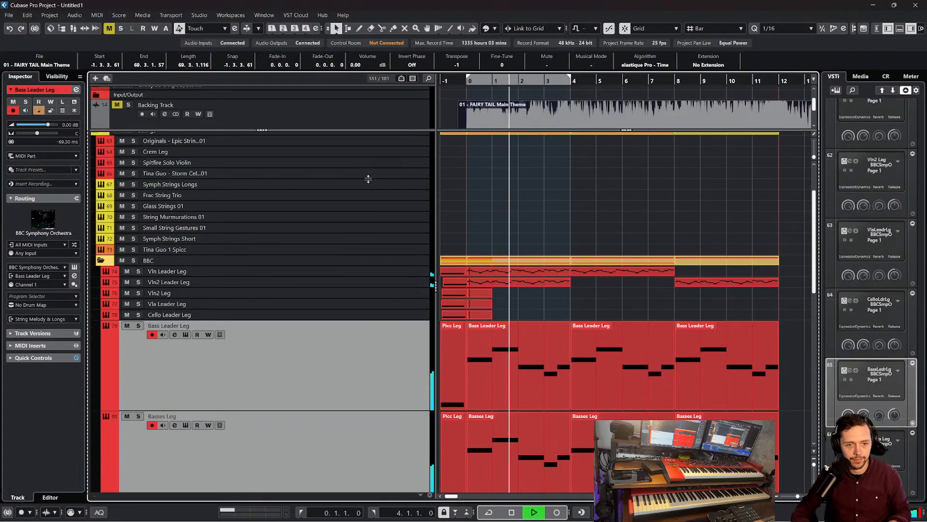
# Raise the volume of the Kontakt 8 01 drum track to 3.01 dB during playback
pyautogui.scroll(3, 368, 179)
pyautogui.click(367, 170)
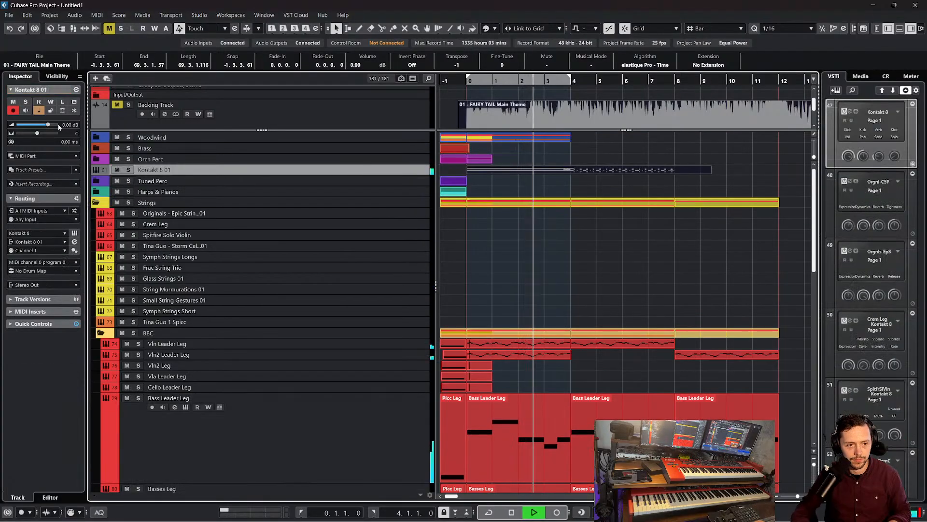
pyautogui.moveTo(48, 125); pyautogui.dragTo(54, 127)
# Duplicate the bar 4 parts of Vln 1 S, Vln Leader S, Cello Leader S and Celli S to bar 8
pyautogui.scroll(-9, 462, 219)
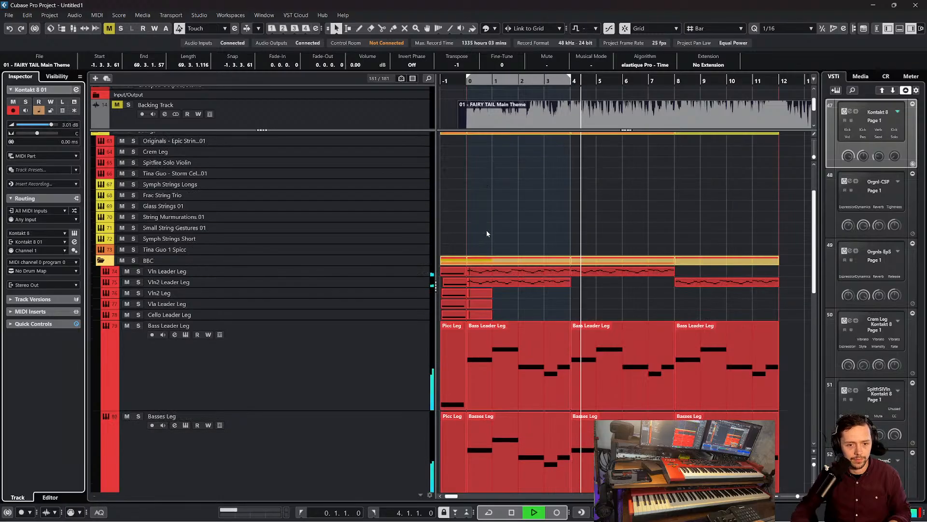
pyautogui.scroll(-9, 498, 244)
pyautogui.click(609, 282)
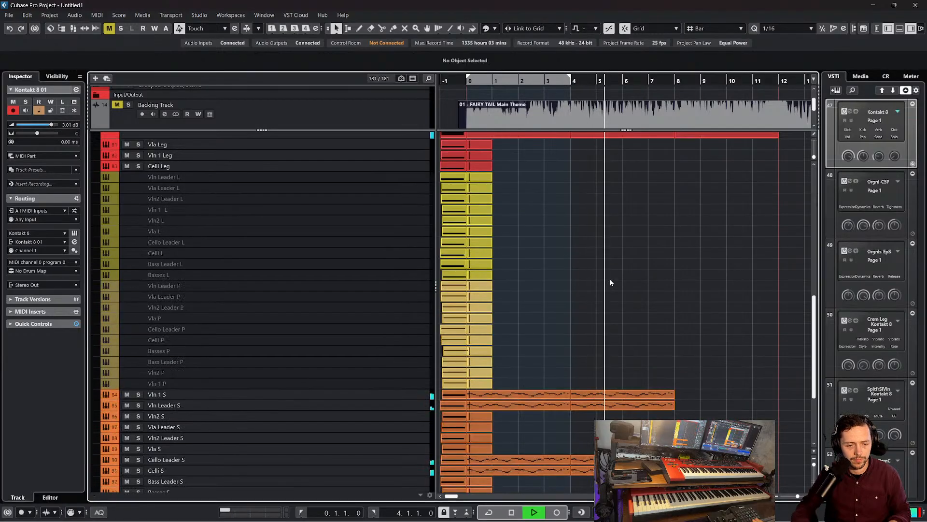
pyautogui.scroll(-6, 624, 282)
pyautogui.moveTo(690, 250); pyautogui.dragTo(622, 372)
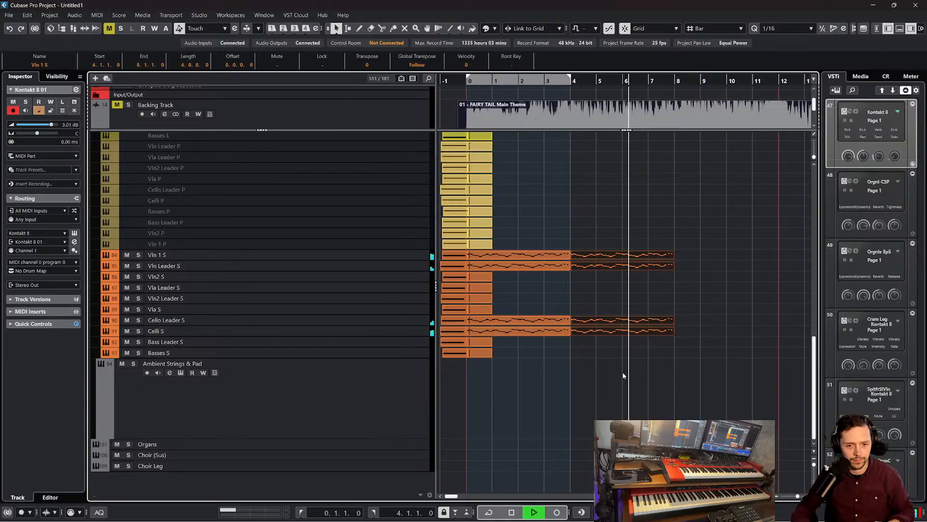
pyautogui.hotkey('ctrl', 'd')
pyautogui.scroll(3, 660, 353)
pyautogui.hscroll(4, 667, 352)
pyautogui.scroll(15, 666, 352)
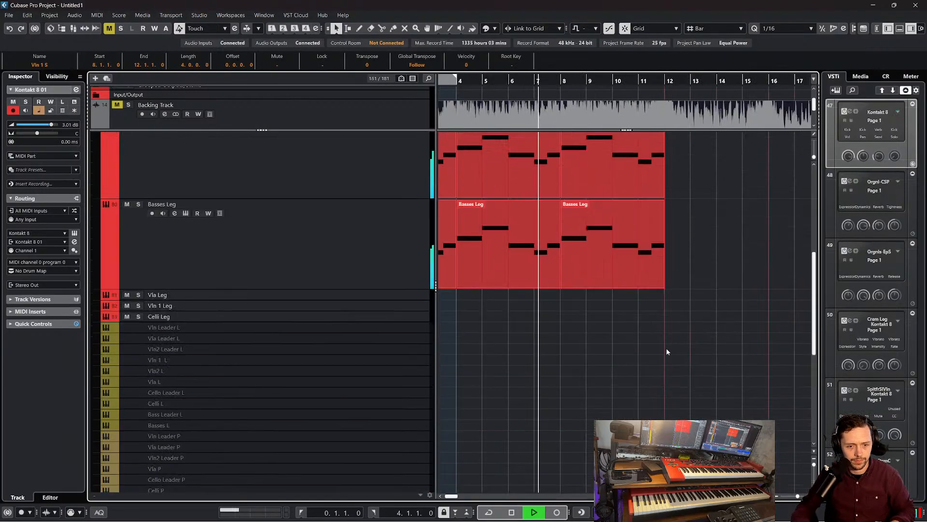
pyautogui.hscroll(-4, 642, 351)
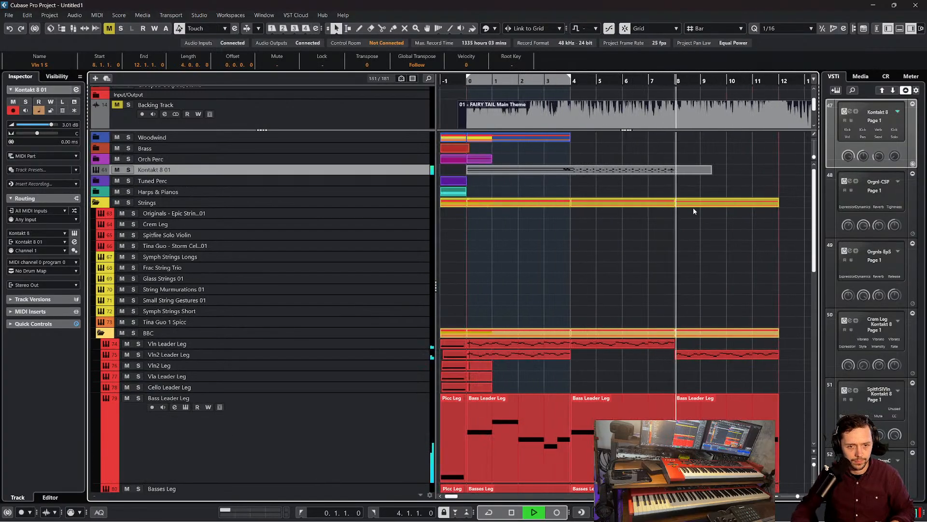
# Stop playback, shorten the Kontakt 8 01 part to end at 8.1.1 and split it at 4.1.1
pyautogui.press('space')
pyautogui.moveTo(711, 172); pyautogui.dragTo(676, 178)
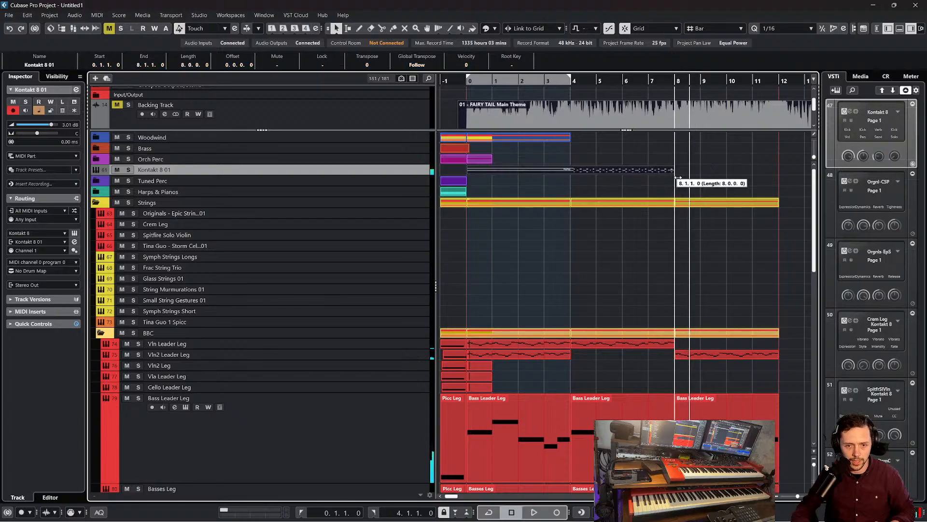
pyautogui.rightClick(610, 174)
pyautogui.click(657, 173)
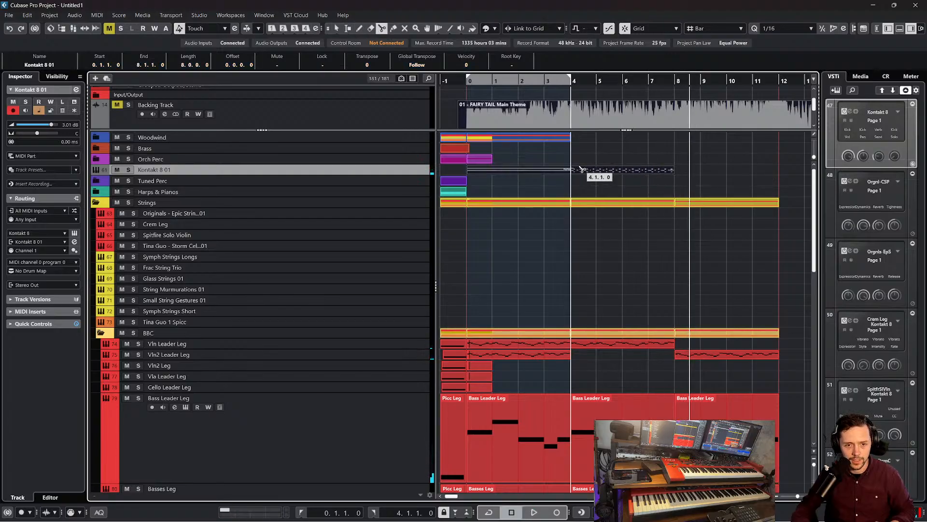
pyautogui.click(577, 171)
# Duplicate the Kontakt 8 01 groove part between bars 4 and 8 to bar 8
pyautogui.rightClick(569, 184)
pyautogui.click(569, 184)
pyautogui.hotkey('ctrl', 'd')
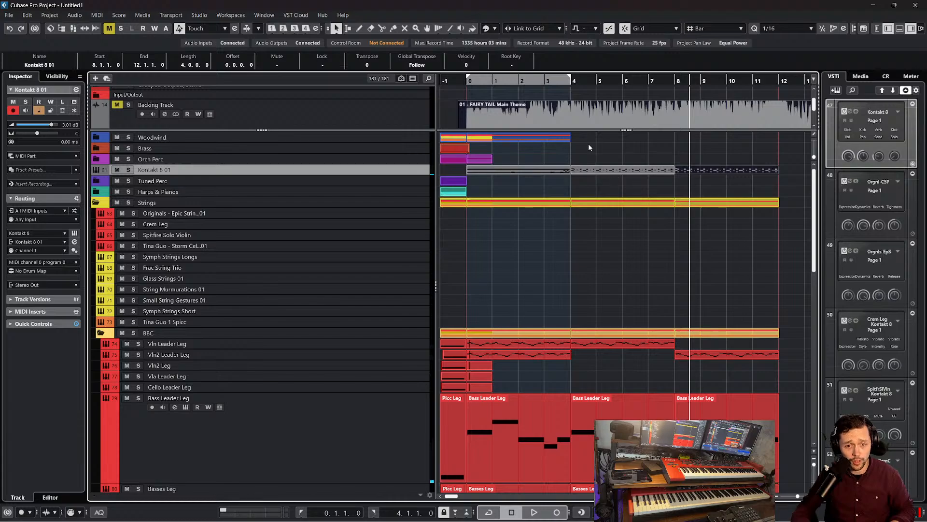
# Play the arrangement through the new section up to bar 12
pyautogui.press('space')
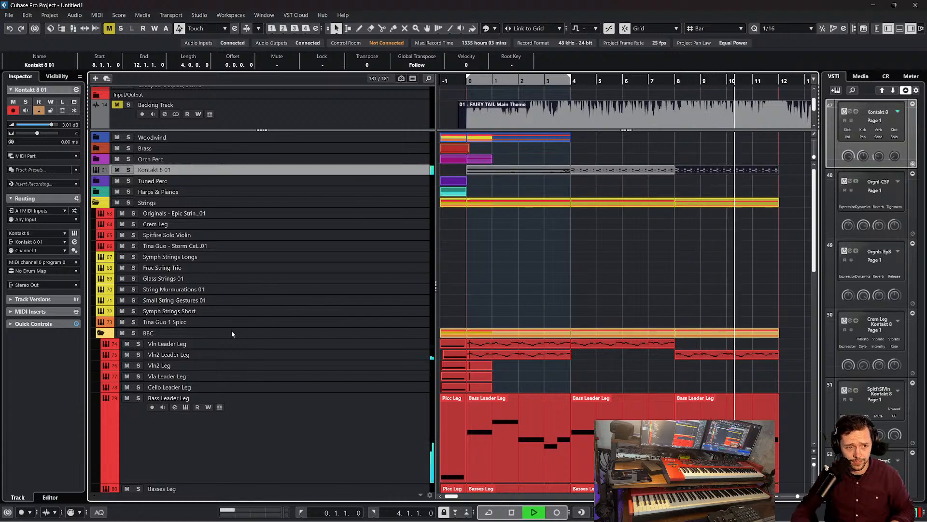
pyautogui.hscroll(4, 683, 248)
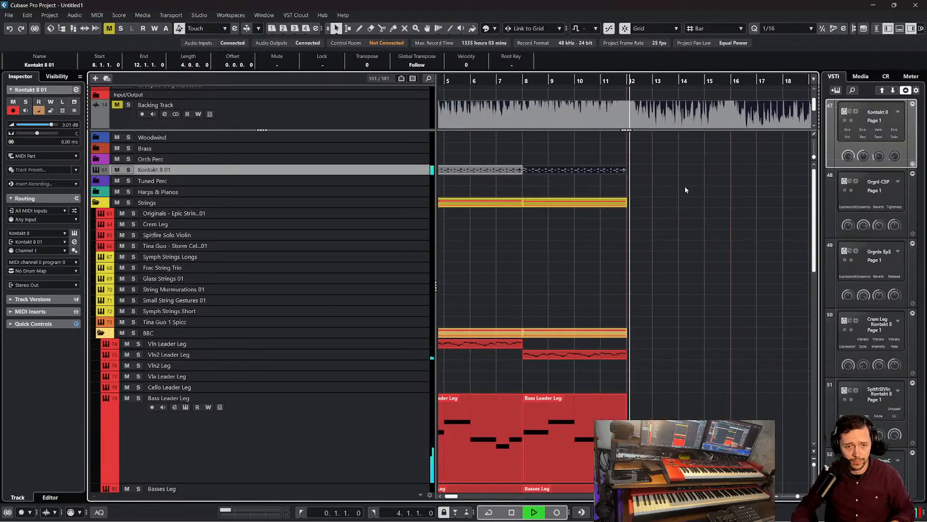
pyautogui.scroll(-5, 685, 187)
pyautogui.hscroll(-6, 683, 190)
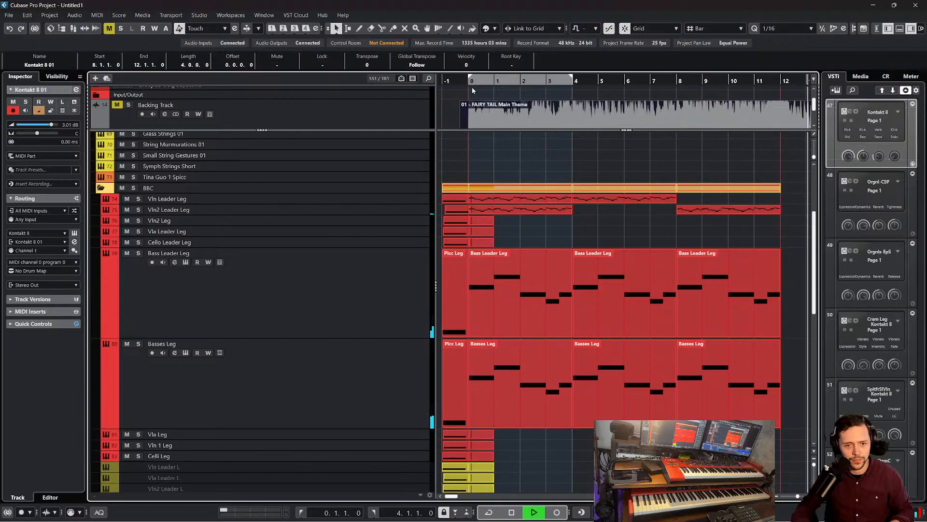
# Solo the Backing Track to listen to the original theme up to bar 5, and enlarge the upper track area
pyautogui.click(129, 105)
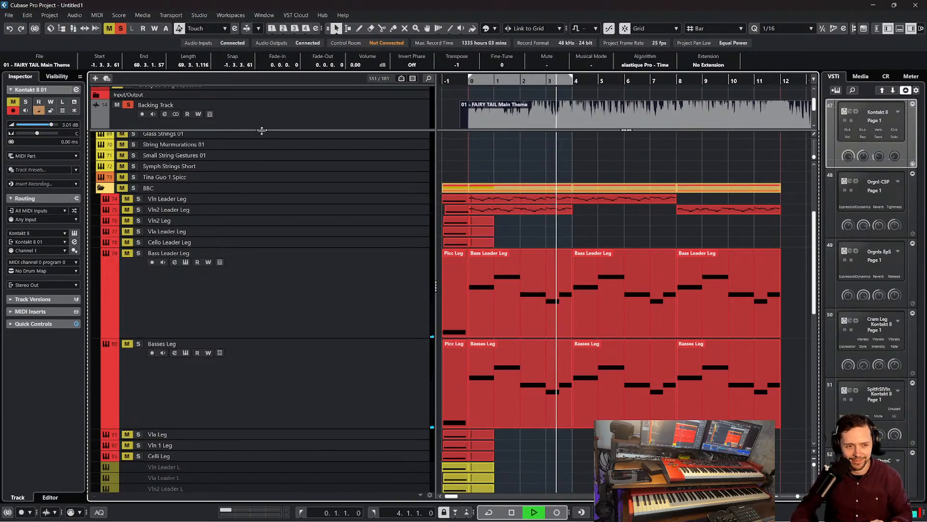
pyautogui.moveTo(262, 131); pyautogui.dragTo(290, 213)
pyautogui.hscroll(3, 573, 232)
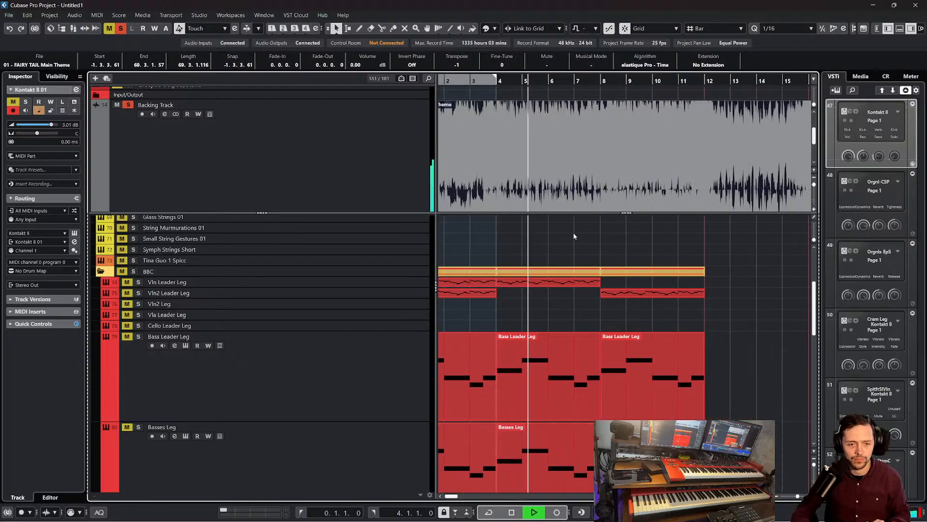
pyautogui.press('space')
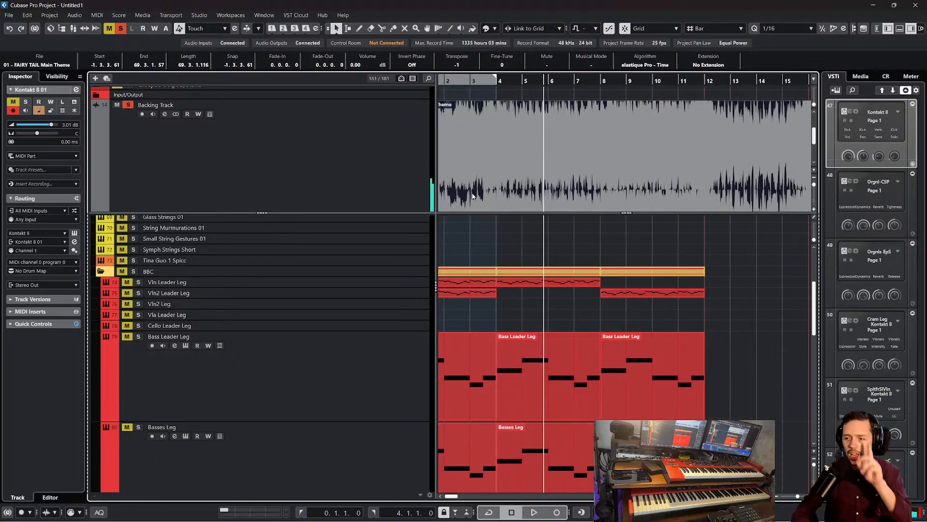
pyautogui.scroll(5, 500, 256)
pyautogui.scroll(-2, 397, 310)
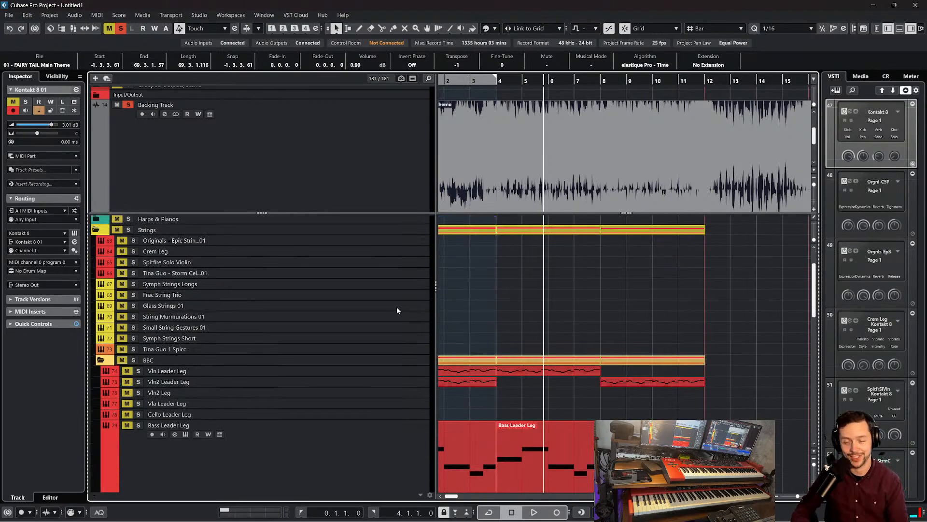
# Clear the solo and paste a copy of the Bass Leader Leg part from bars 0 to 4 onto String Murmurations 01 at the playback position
pyautogui.click(366, 316)
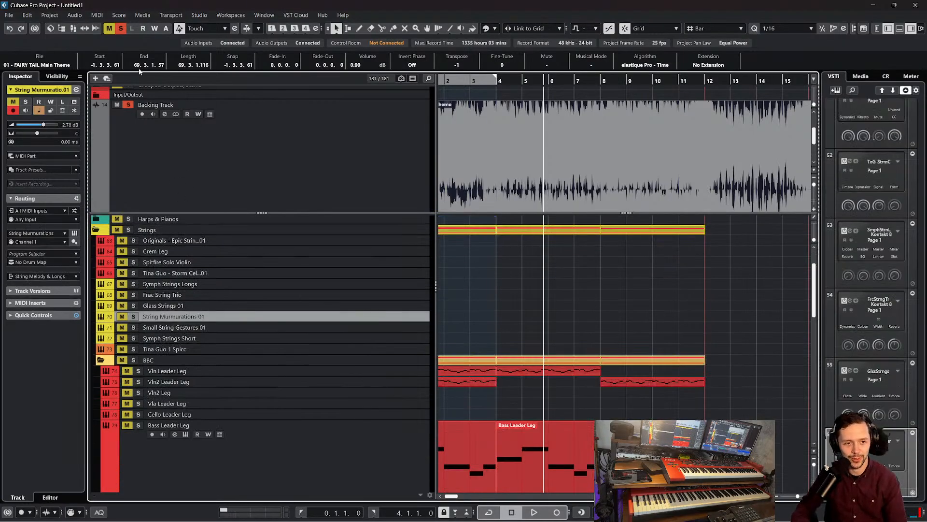
pyautogui.click(123, 28)
pyautogui.scroll(-3, 555, 266)
pyautogui.scroll(1, 575, 329)
pyautogui.hscroll(-2, 576, 328)
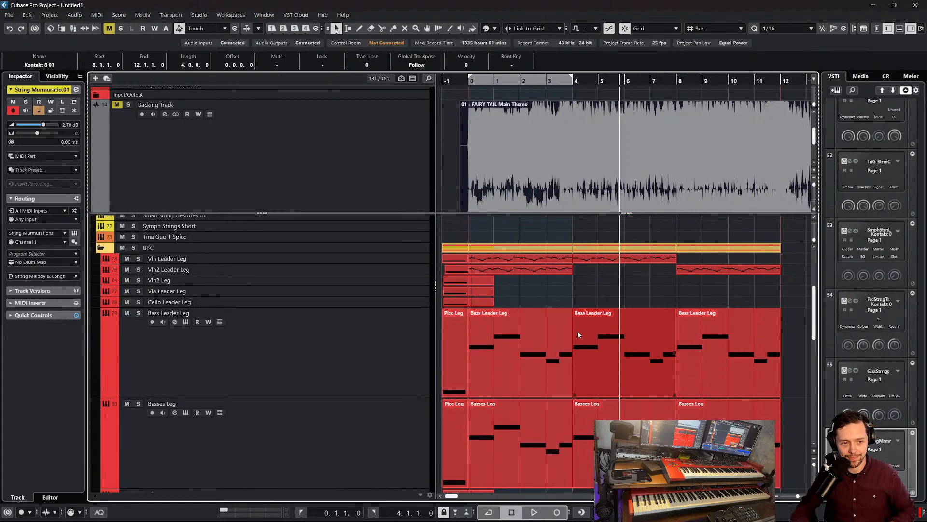
pyautogui.click(527, 380)
pyautogui.scroll(4, 438, 313)
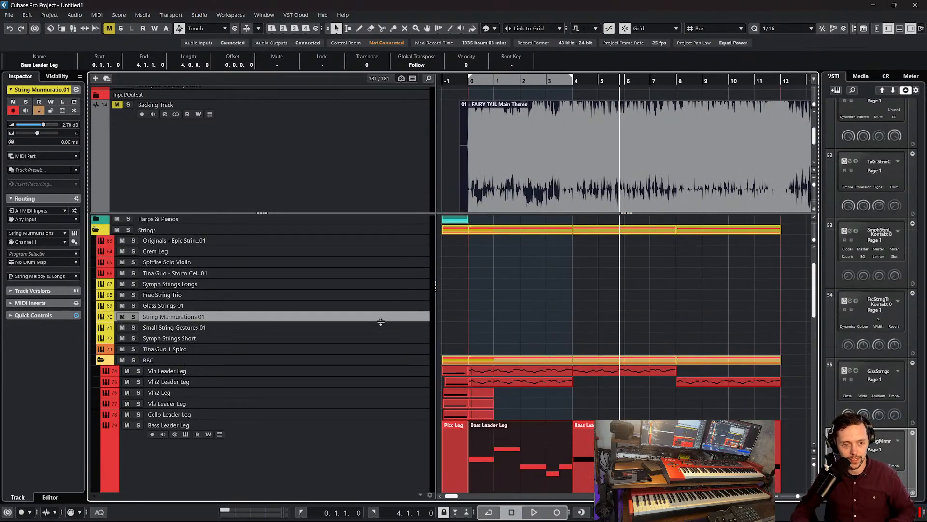
pyautogui.hotkey('ctrl', 'v')
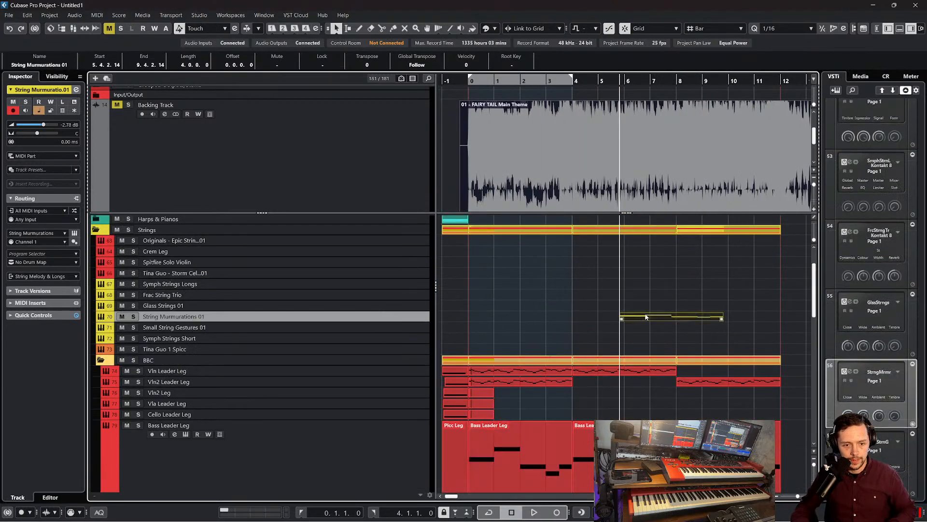
# Move the String Murmurations 01 part to start at bar 0 and open it for note editing
pyautogui.moveTo(646, 317); pyautogui.dragTo(497, 316)
pyautogui.doubleClick(497, 316)
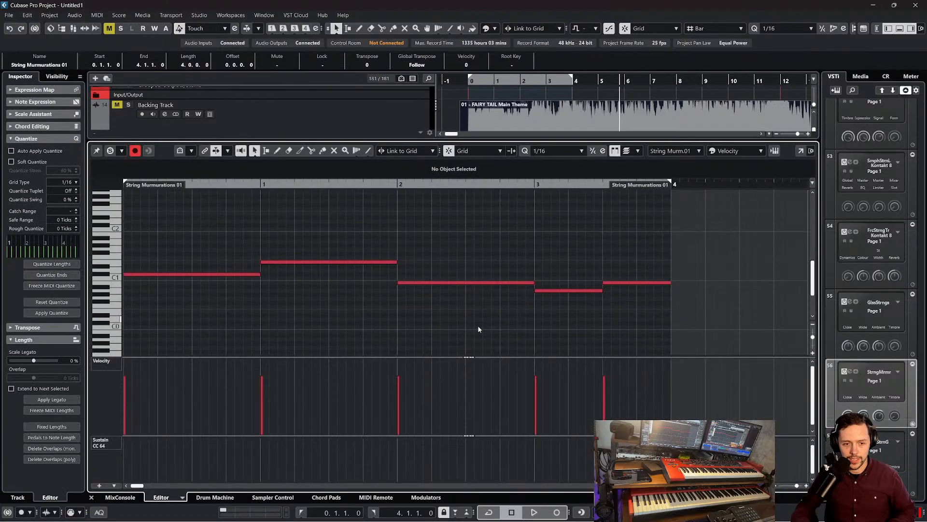
pyautogui.moveTo(382, 228); pyautogui.dragTo(641, 325)
pyautogui.click(389, 278)
pyautogui.scroll(-2, 358, 251)
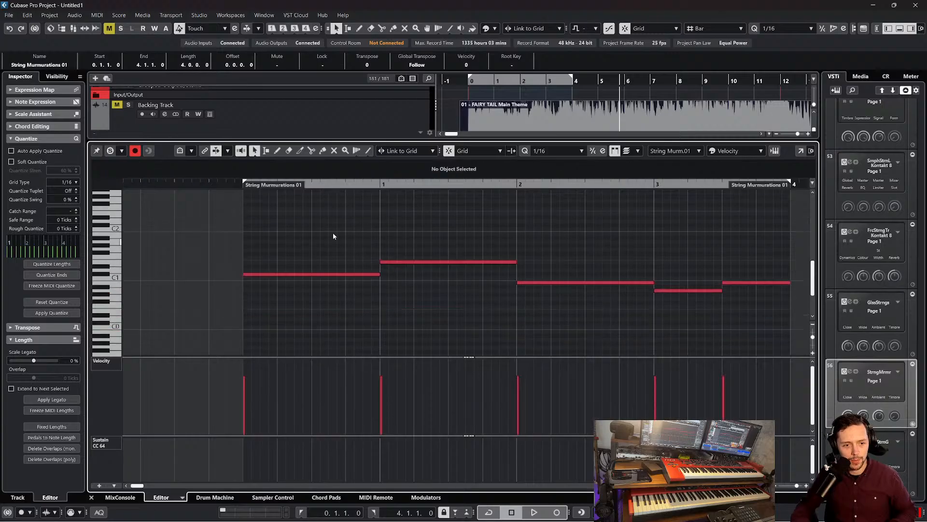
# Layer a copy of all the part's notes three semitones higher, starting on E1
pyautogui.moveTo(313, 222); pyautogui.dragTo(602, 301)
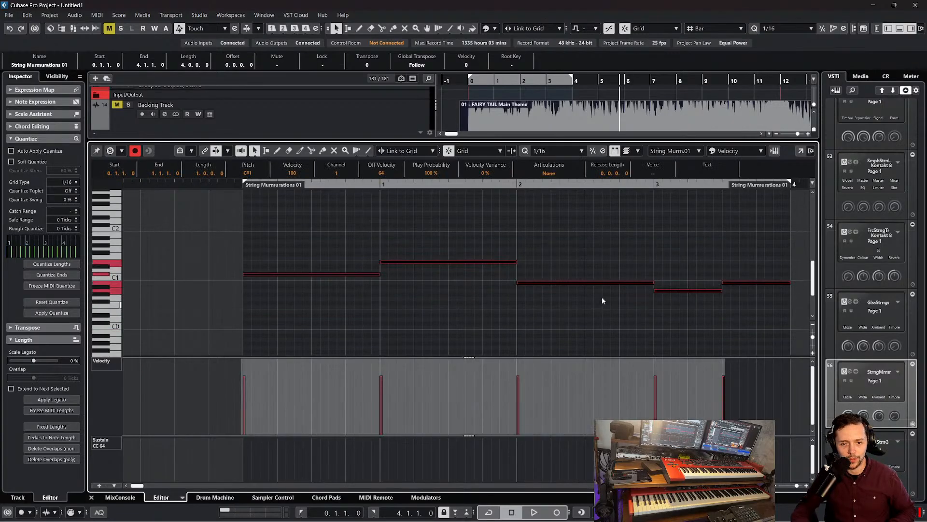
pyautogui.click(241, 185)
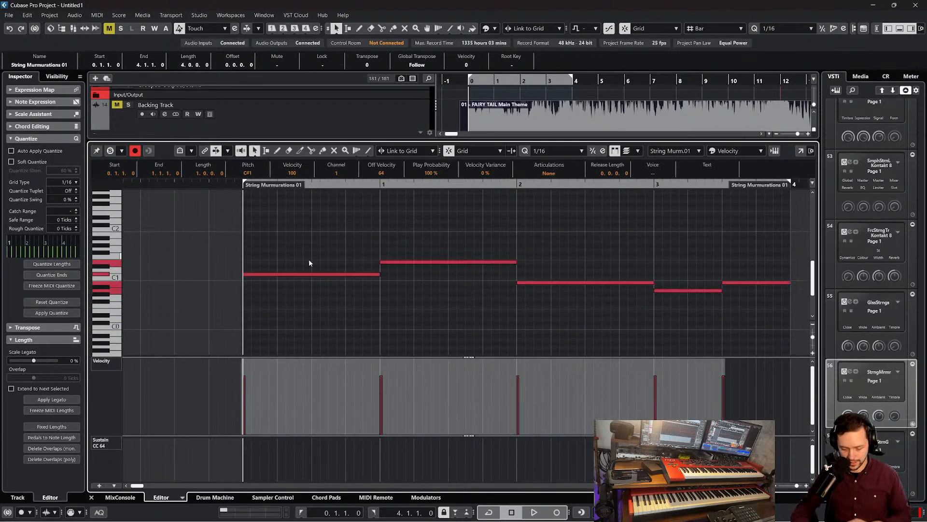
pyautogui.press('Up')
pyautogui.press('Up')
pyautogui.press('Up')
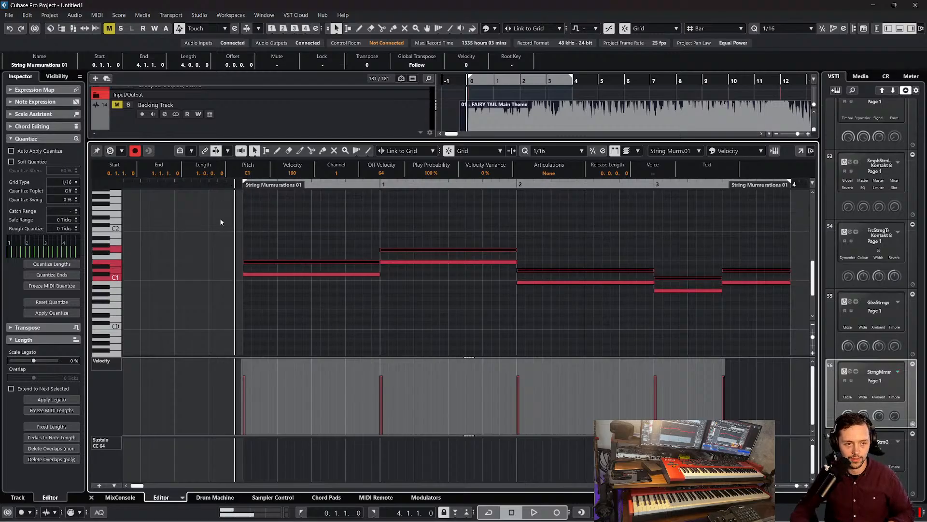
# Return to the arrangement, solo String Murmurations 01 and play the layered part from bar 0
pyautogui.press('space')
pyautogui.click(92, 497)
pyautogui.click(133, 316)
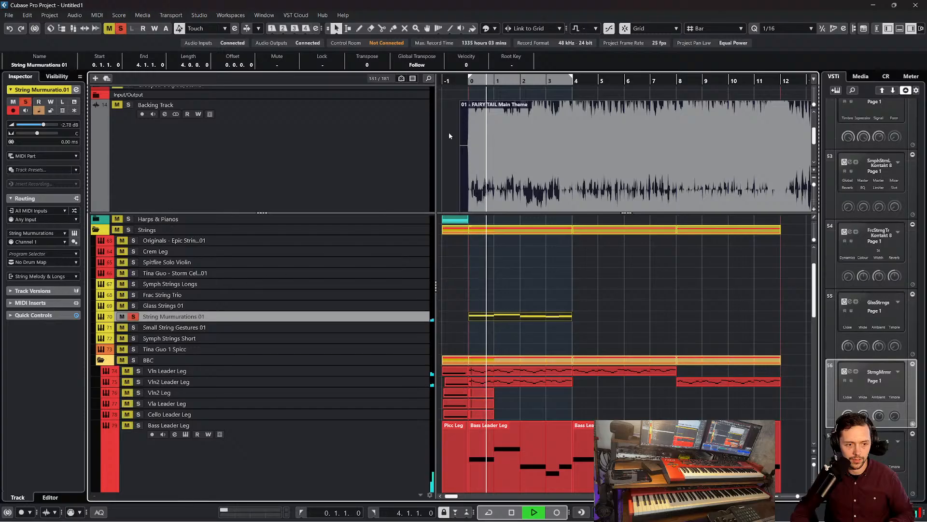
pyautogui.press('space')
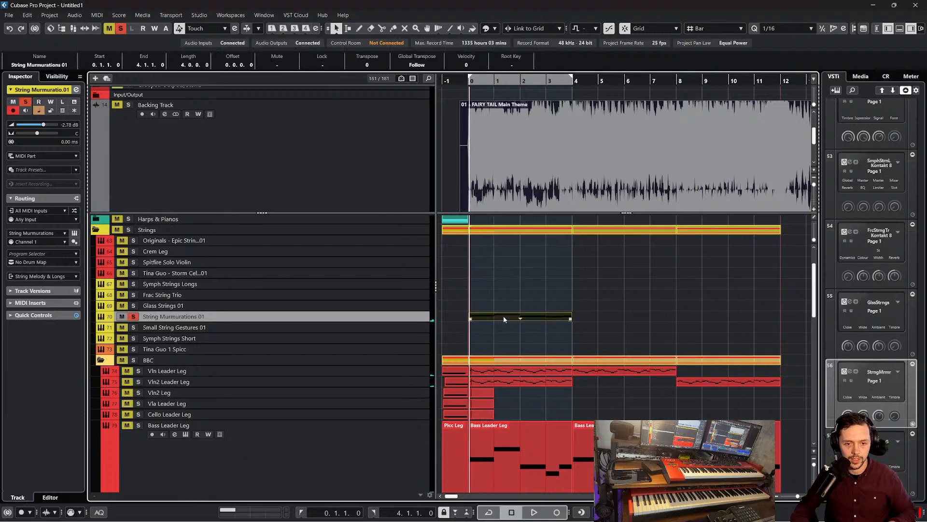
pyautogui.doubleClick(503, 317)
pyautogui.scroll(-2, 388, 311)
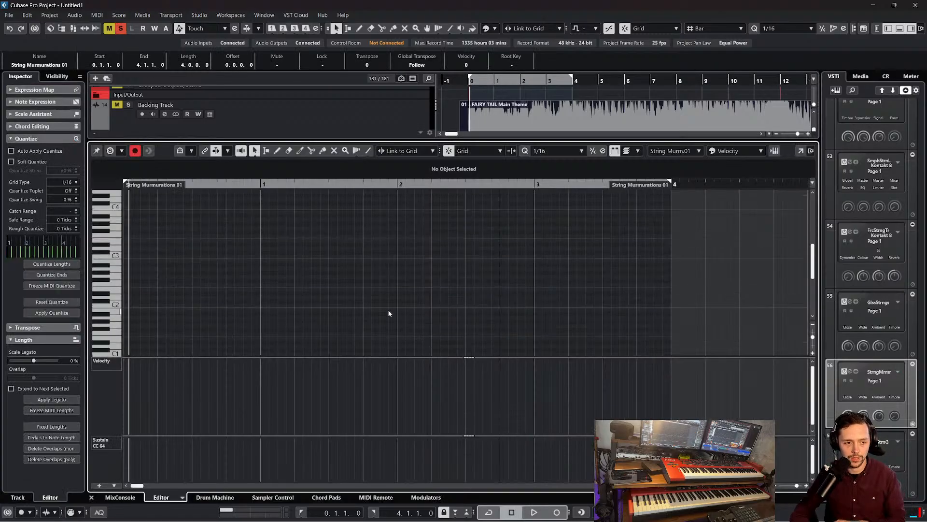
pyautogui.hscroll(-1, 389, 310)
pyautogui.click(92, 497)
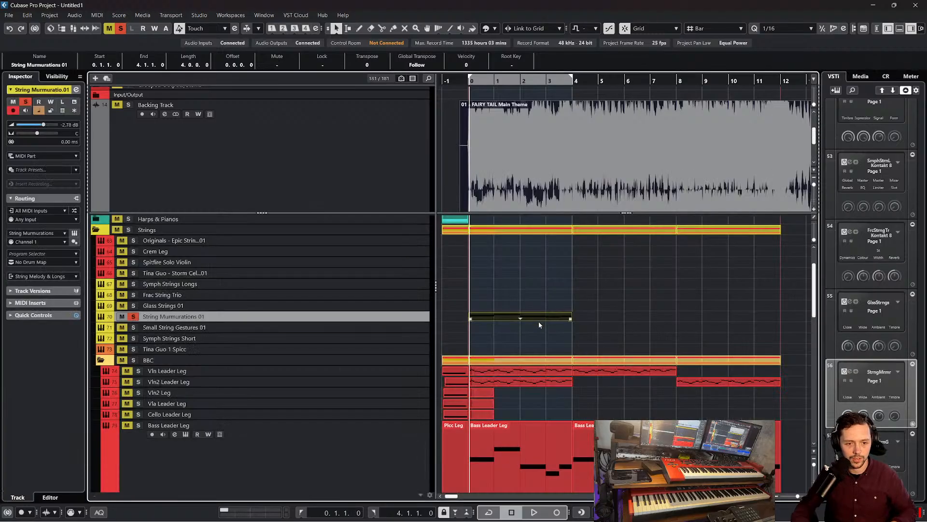
pyautogui.doubleClick(507, 318)
pyautogui.scroll(-4, 338, 312)
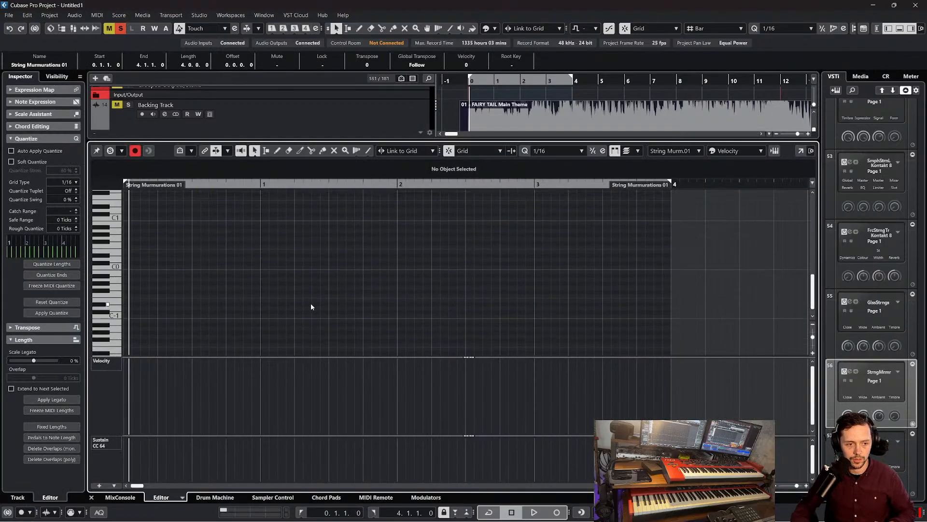
pyautogui.scroll(4, 311, 304)
pyautogui.click(88, 497)
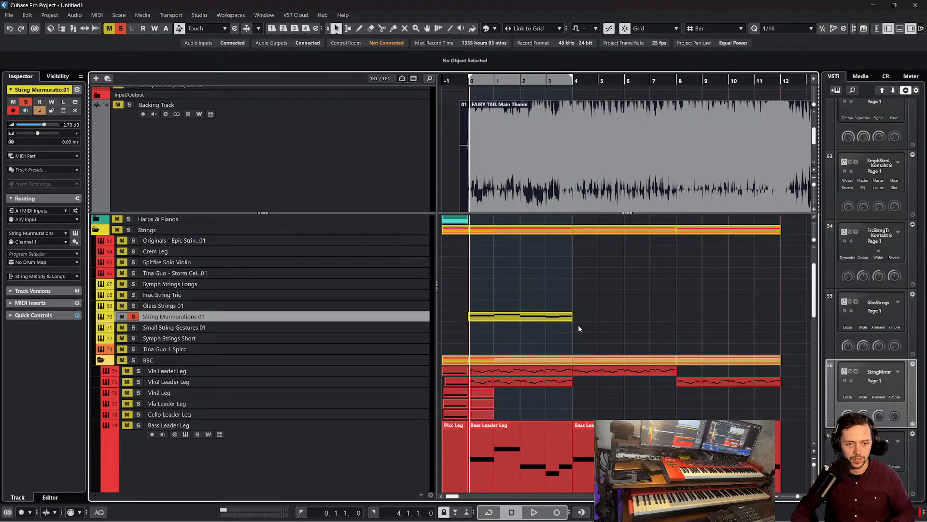
# Transpose all notes of the String Murmurations 01 part up one octave and play it from the start
pyautogui.doubleClick(514, 317)
pyautogui.moveTo(679, 310); pyautogui.dragTo(154, 224)
pyautogui.hotkey('shift', 'Up')
pyautogui.hscroll(-3, 270, 256)
pyautogui.scroll(2, 279, 250)
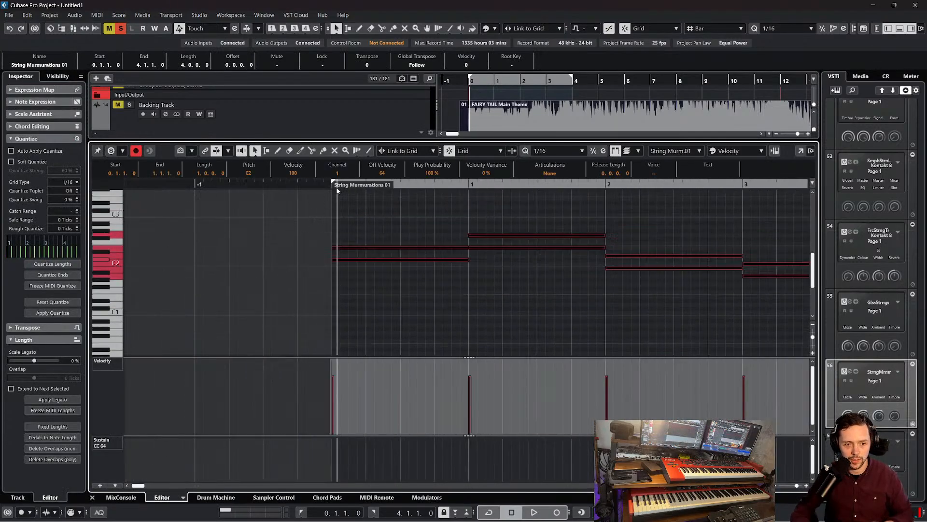
pyautogui.moveTo(328, 183); pyautogui.dragTo(324, 187)
pyautogui.press('space')
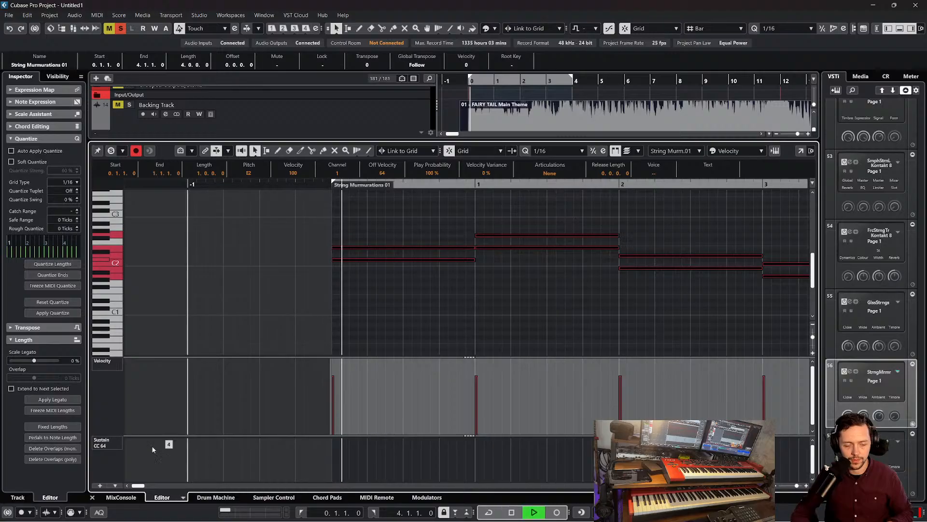
pyautogui.click(453, 313)
pyautogui.press('space')
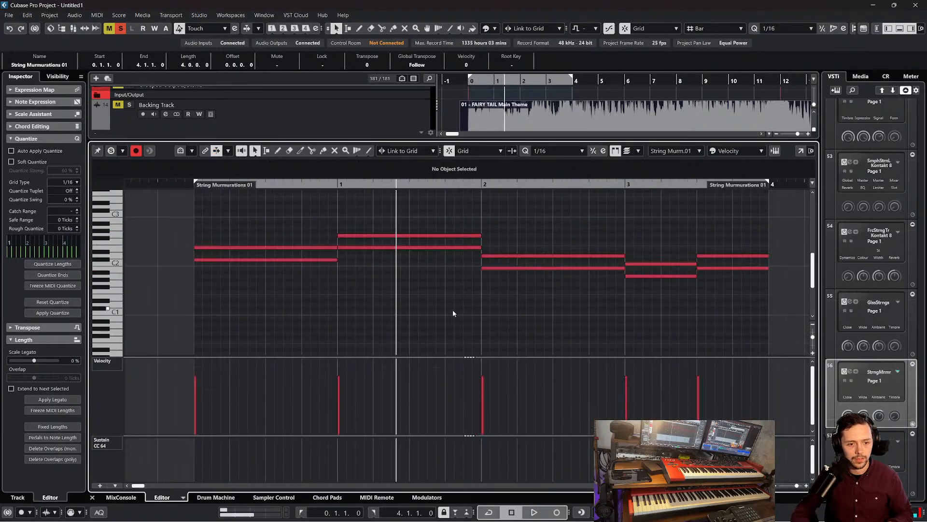
# Raise the upper notes in bars 1, 2 and 3 by one semitone each, to G#2, D#2, C#2 and D#2
pyautogui.moveTo(408, 237); pyautogui.dragTo(410, 233)
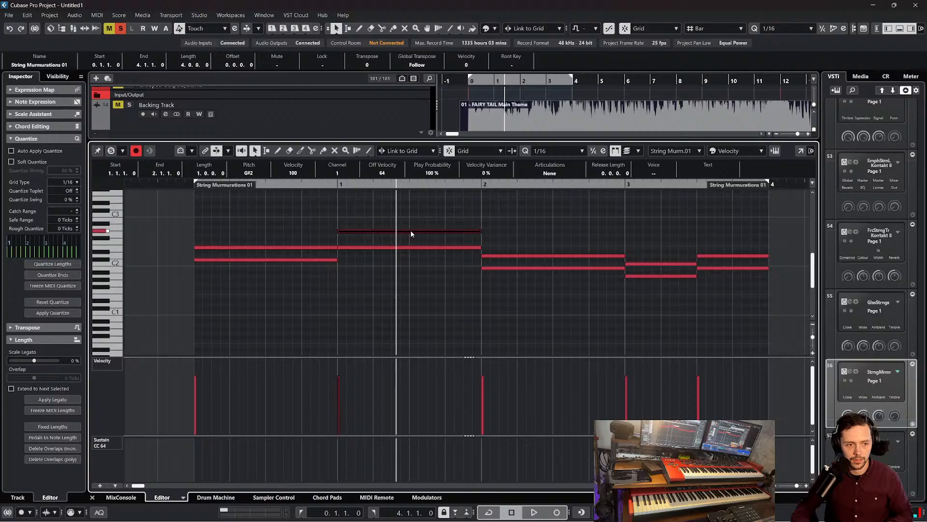
pyautogui.click(561, 252)
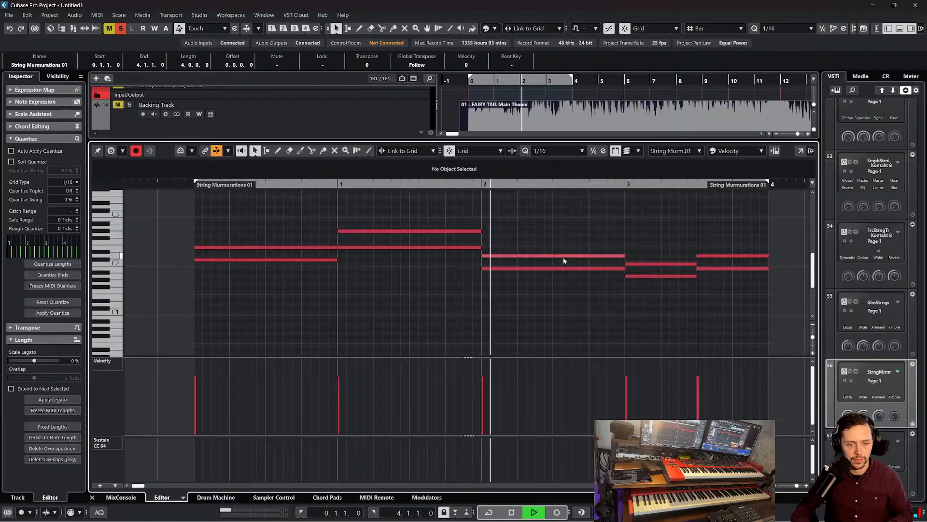
pyautogui.click(563, 257)
pyautogui.press('space')
pyautogui.moveTo(564, 257); pyautogui.dragTo(562, 253)
pyautogui.press('space')
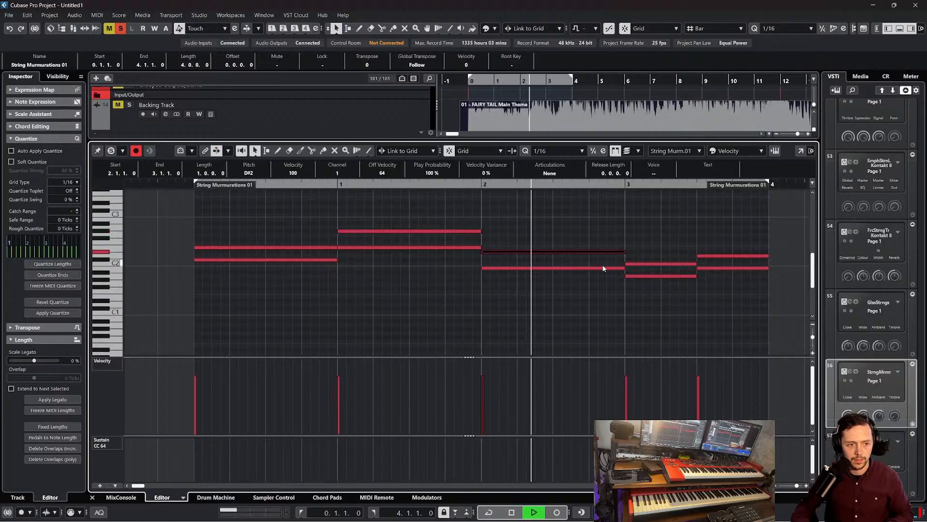
pyautogui.click(651, 265)
pyautogui.moveTo(653, 262); pyautogui.dragTo(655, 260)
pyautogui.moveTo(713, 256); pyautogui.dragTo(714, 253)
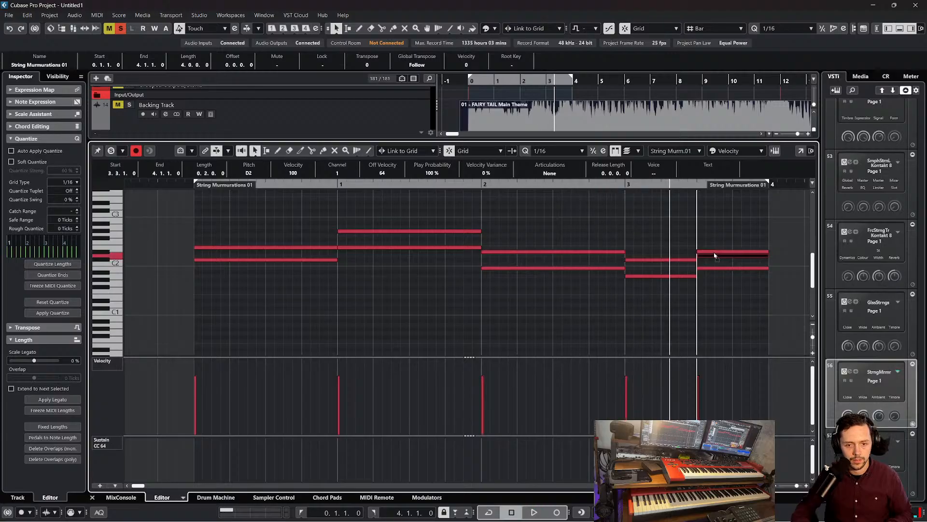
# Replace the sustain lane with CC 1 (Modulation) and draw a constant value of about 98 while the part plays
pyautogui.click(254, 248)
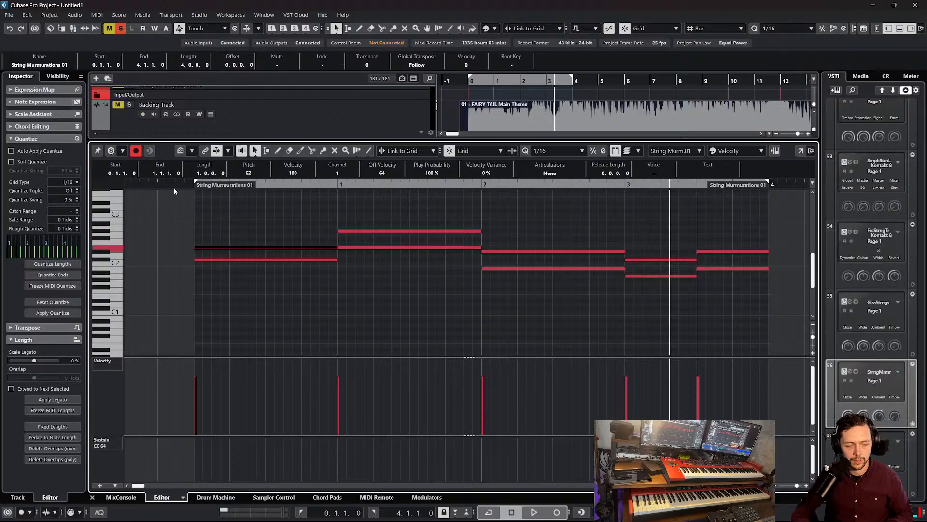
pyautogui.press('space')
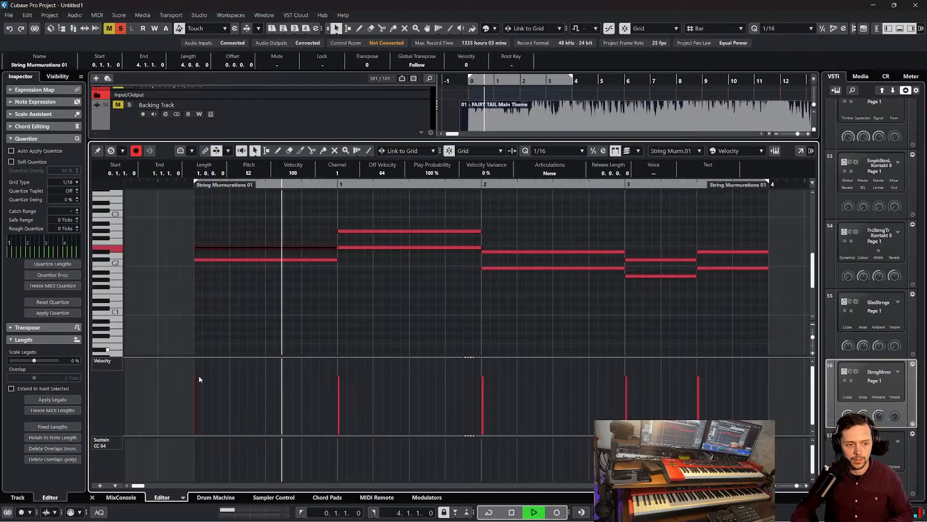
pyautogui.click(112, 443)
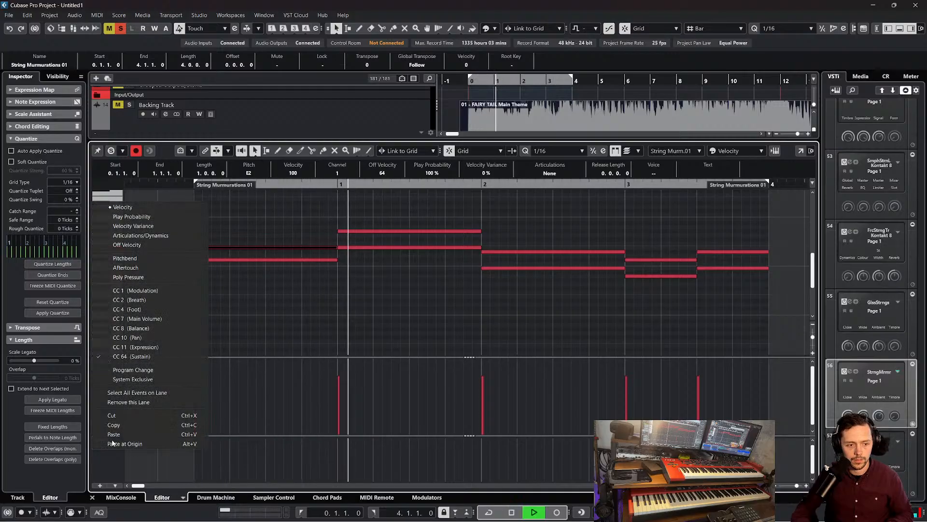
pyautogui.click(151, 291)
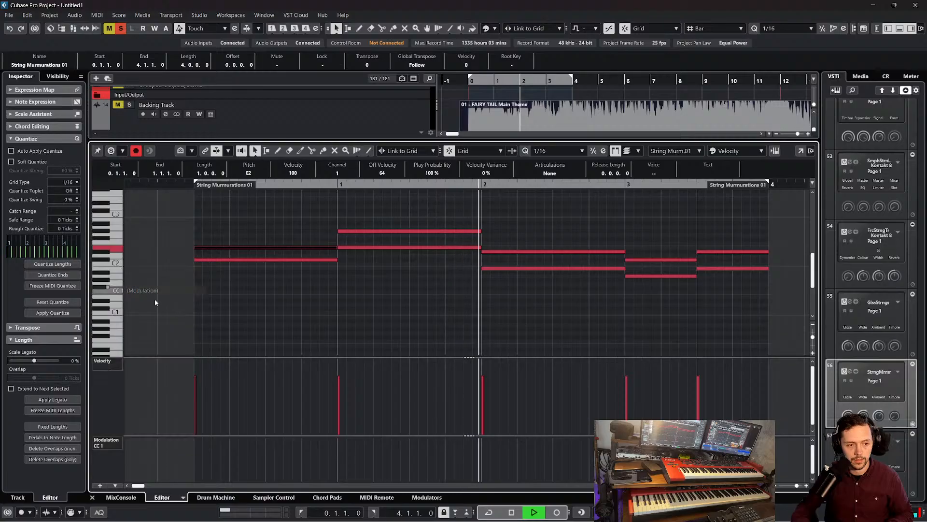
pyautogui.click(203, 447)
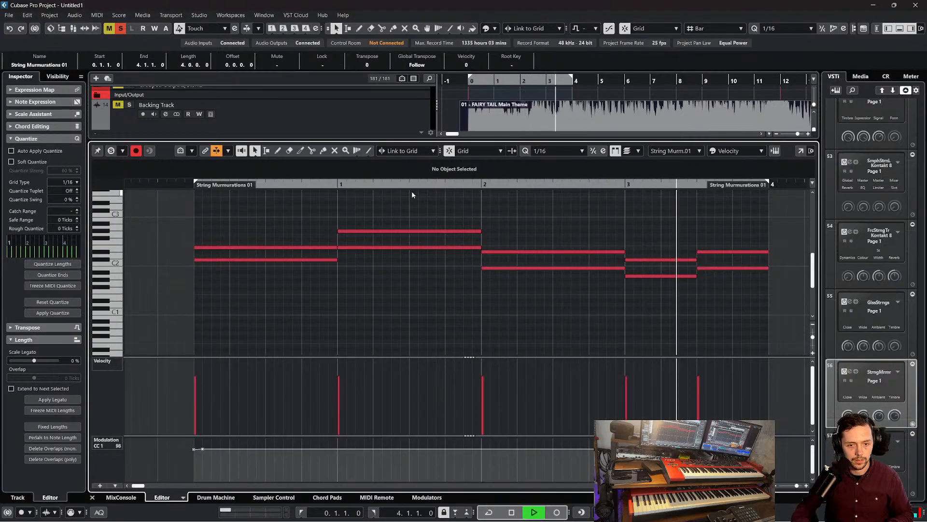
pyautogui.press('space')
# Draw a one-bar G#2 note above the chord at bar 0 and play it back
pyautogui.scroll(2, 286, 241)
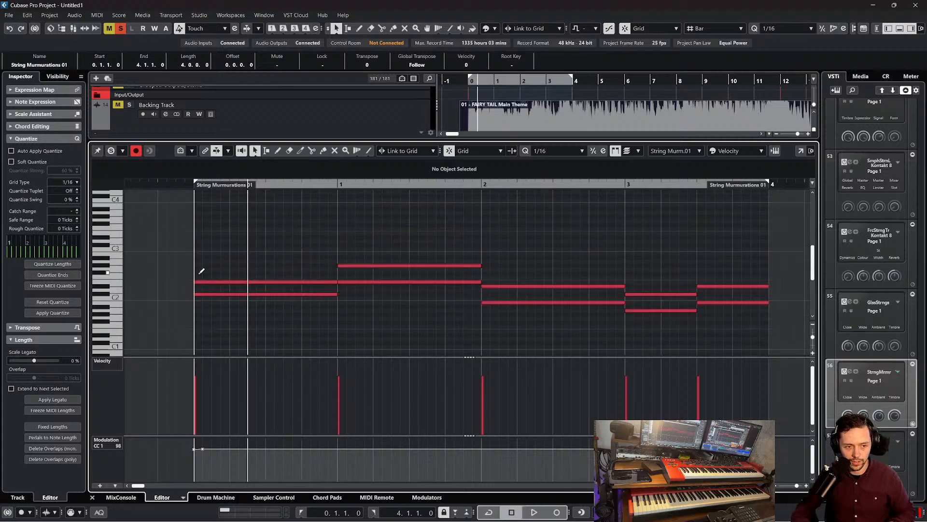
pyautogui.moveTo(200, 273)
pyautogui.mouseDown()
pyautogui.moveTo(337, 273)
pyautogui.moveTo(307, 271)
pyautogui.mouseUp()
pyautogui.rightClick(326, 273)
pyautogui.click(310, 272)
pyautogui.press('space')
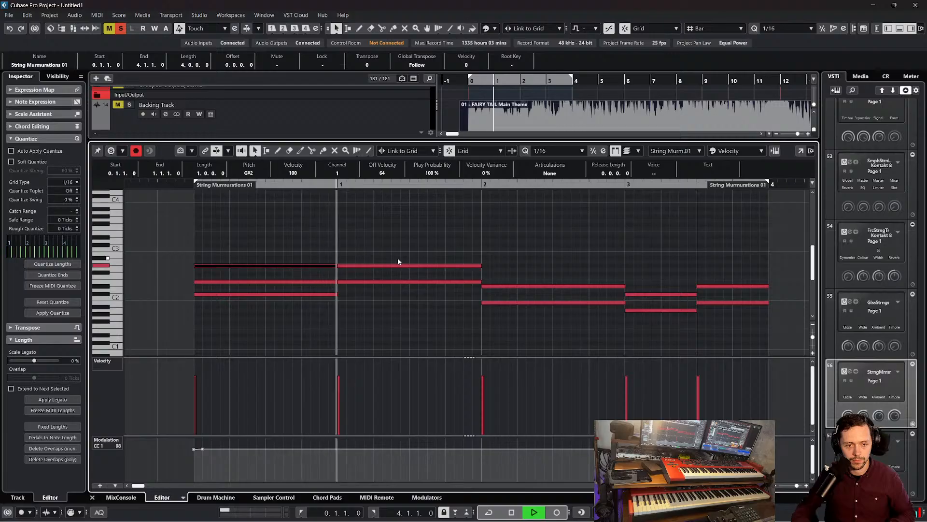
# Add one-bar top notes to the next two chords, B2 at bar 1 and F#2 at bar 2
pyautogui.press('space')
pyautogui.click(420, 265)
pyautogui.hotkey('ctrl', 'd')
pyautogui.moveTo(511, 269); pyautogui.dragTo(381, 250)
pyautogui.press('space')
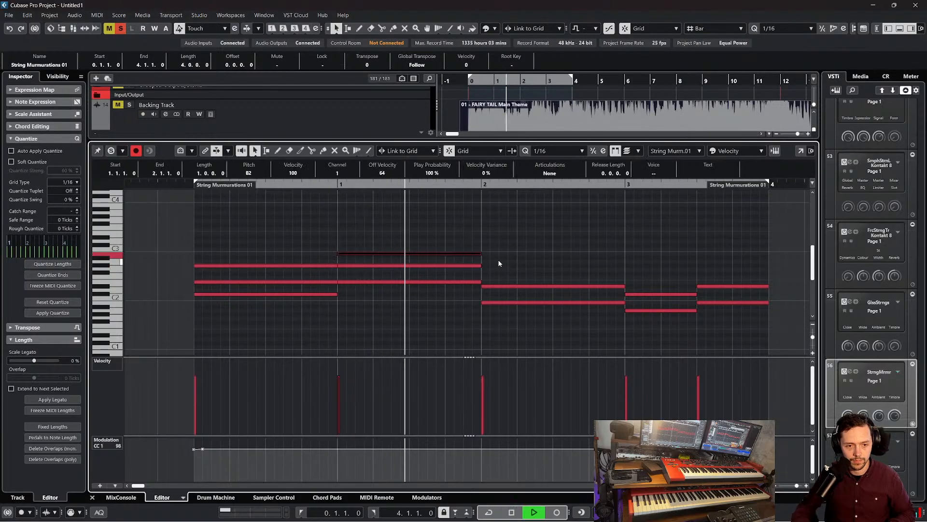
pyautogui.press('space')
pyautogui.hotkey('ctrl', 'd')
pyautogui.moveTo(499, 257); pyautogui.dragTo(503, 276)
pyautogui.press('space')
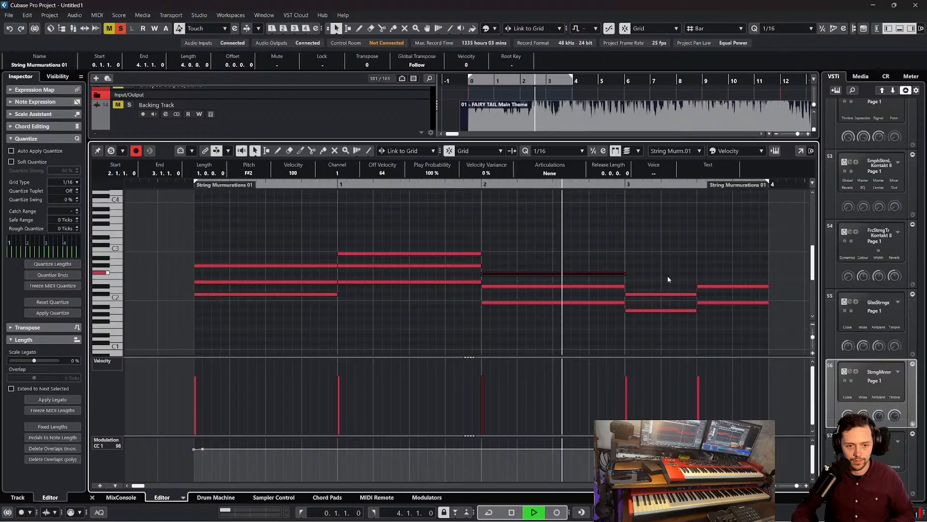
# Add half-bar top notes E2 and F#2 above the two chords in bar 3 and play the part
pyautogui.press('space')
pyautogui.moveTo(669, 271); pyautogui.dragTo(639, 282)
pyautogui.hotkey('ctrl', 'd')
pyautogui.click(483, 183)
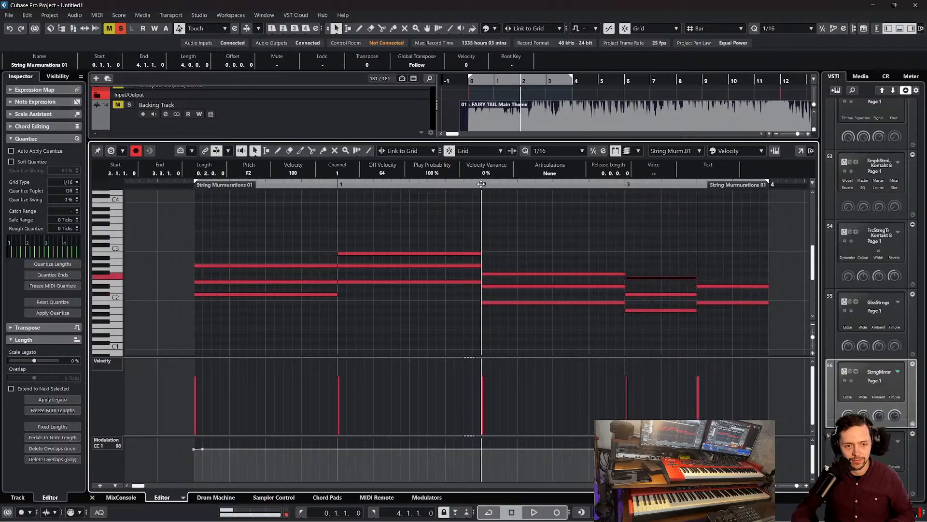
pyautogui.press('space')
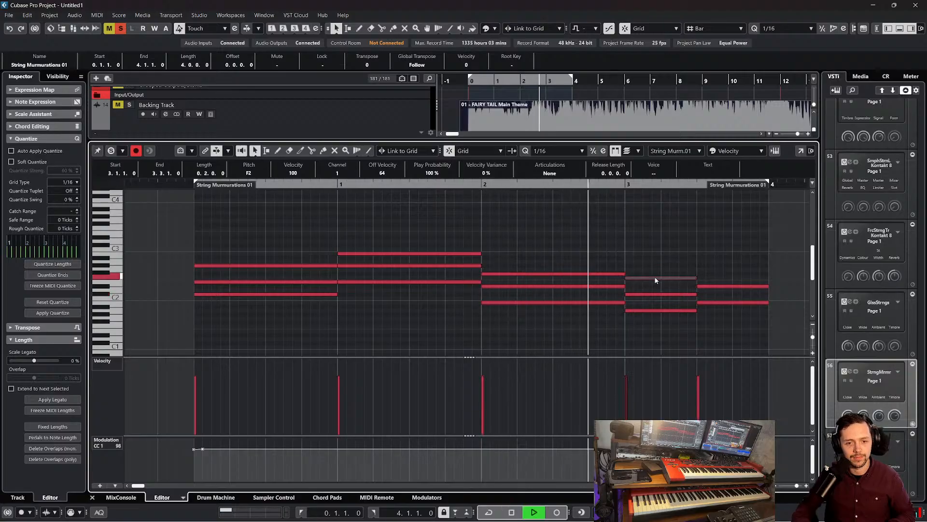
pyautogui.moveTo(652, 279); pyautogui.dragTo(725, 280)
pyautogui.press('space')
pyautogui.press('space')
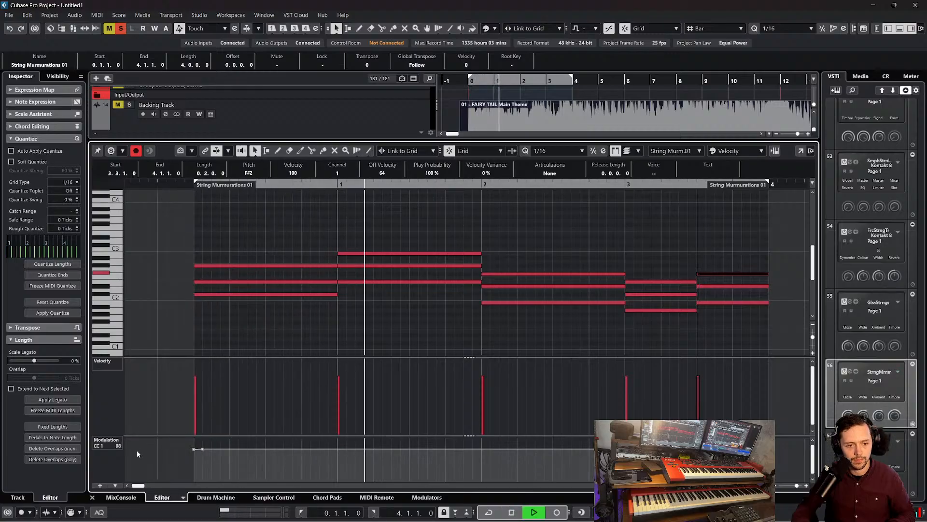
# Return to the arrangement and duplicate the String Murmurations 01 part to bar 4
pyautogui.click(93, 497)
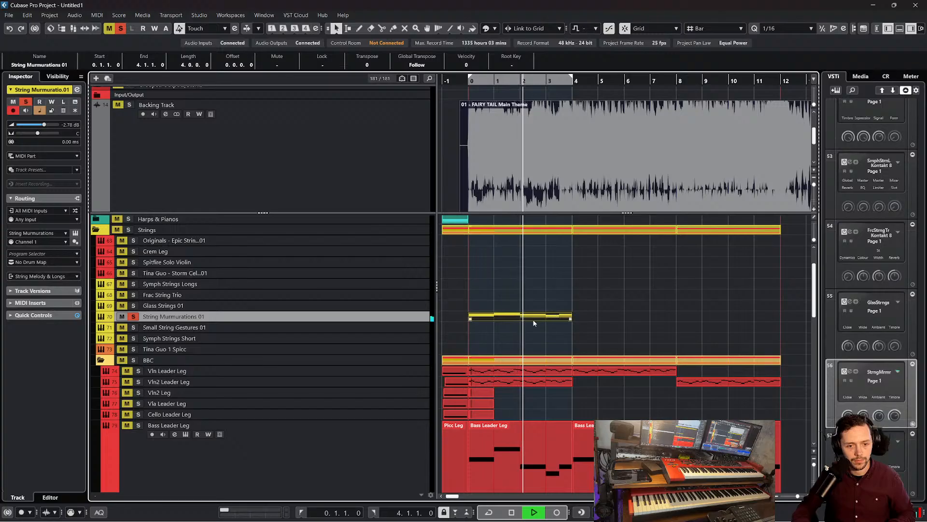
pyautogui.hotkey('ctrl', 'd')
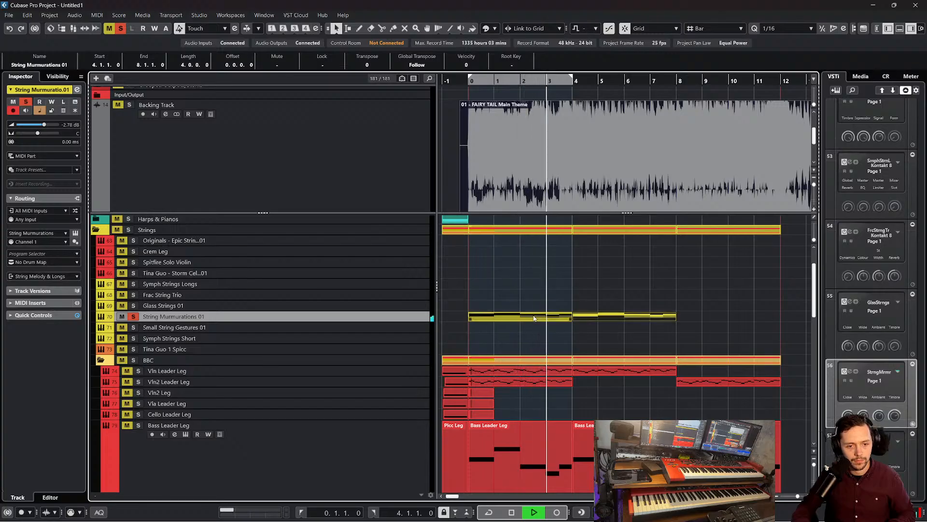
pyautogui.press('space')
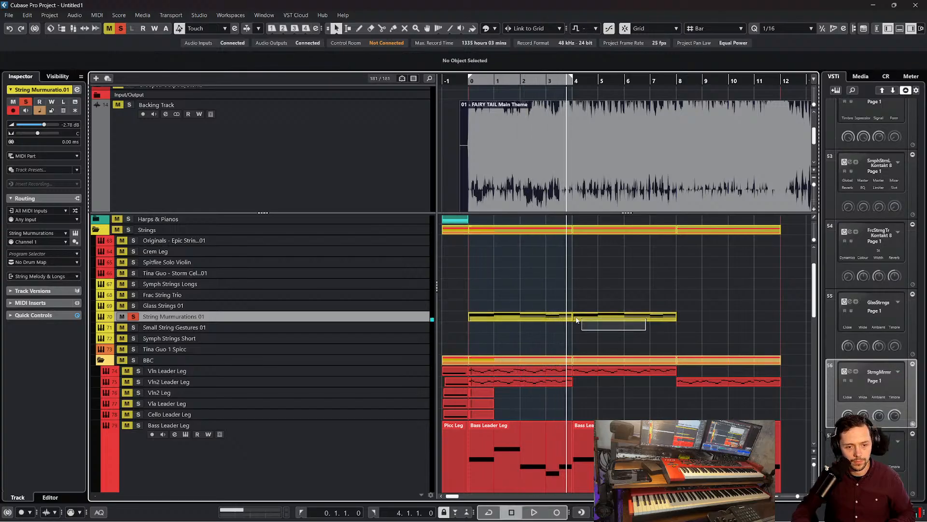
# Copy both String Murmurations 01 parts onto the Small String Gestures 01 track, starting at bar 0
pyautogui.click(569, 317)
pyautogui.moveTo(622, 326); pyautogui.dragTo(497, 316)
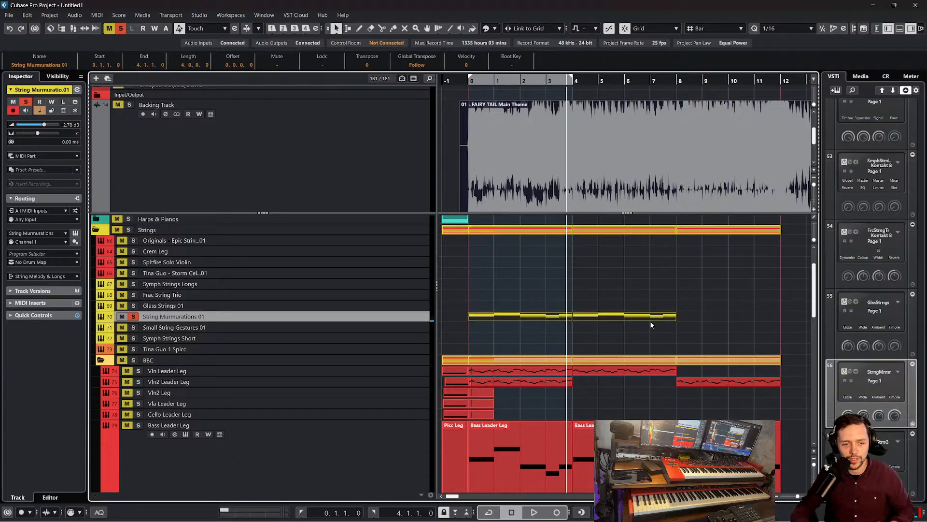
pyautogui.hotkey('ctrl', 'd')
pyautogui.moveTo(676, 317); pyautogui.dragTo(478, 331)
pyautogui.hscroll(-3, 491, 332)
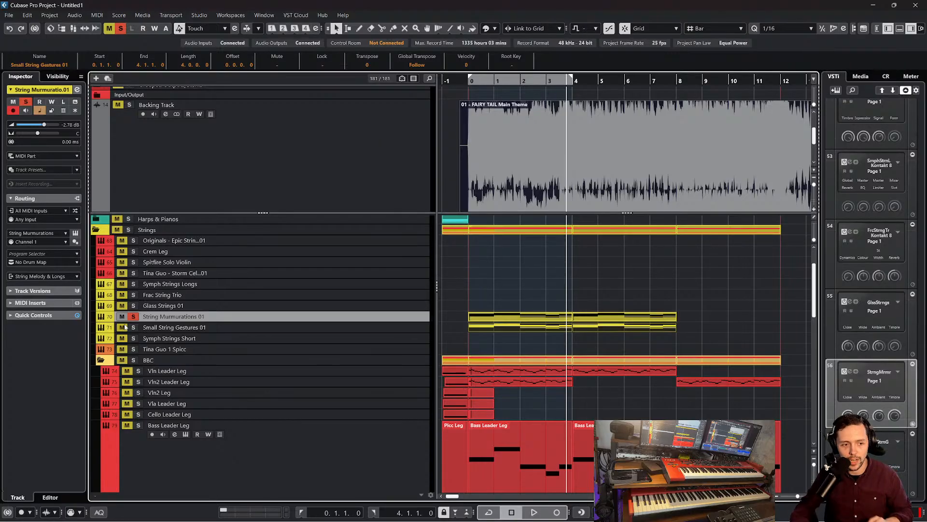
# Play the string layer from bar 0, then copy both String Murmurations 01 parts onto the Glass Strings 01 track, starting at bar 0
pyautogui.click(469, 81)
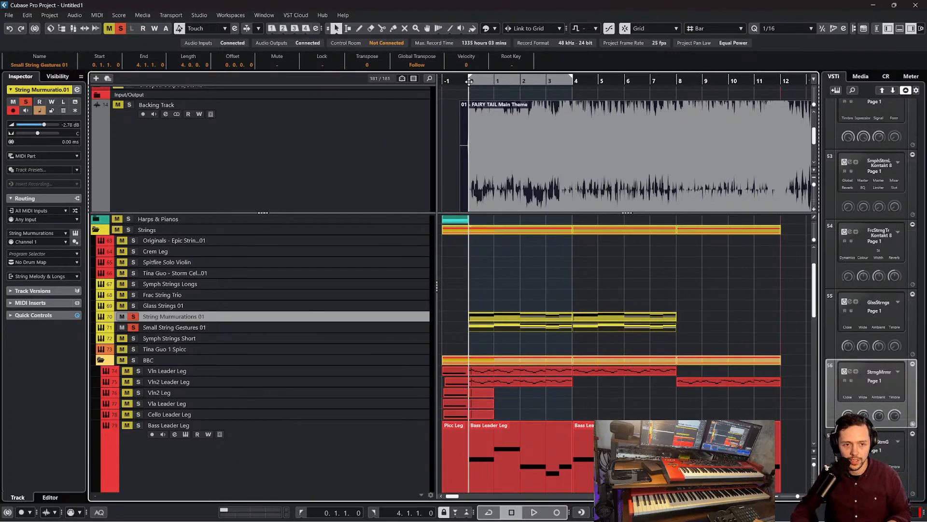
pyautogui.press('space')
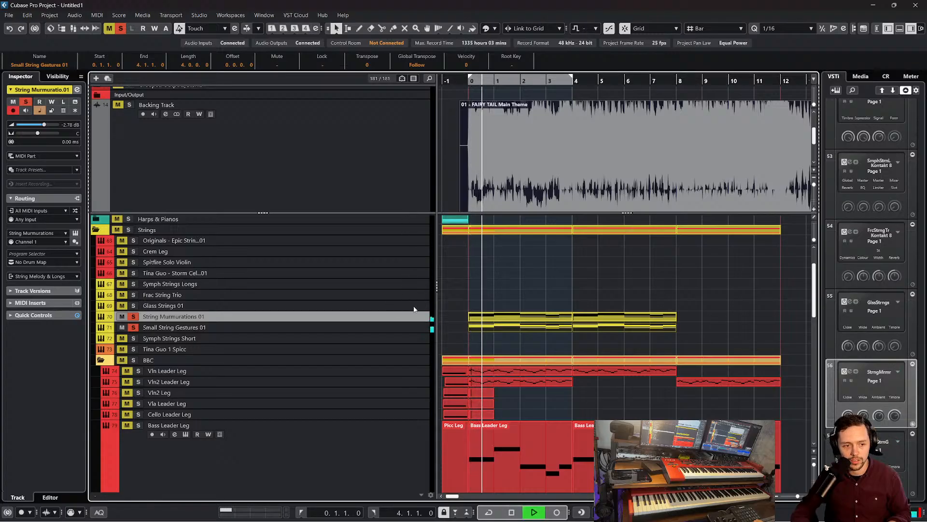
pyautogui.moveTo(705, 319); pyautogui.dragTo(561, 318)
pyautogui.press('space')
pyautogui.hotkey('ctrl', 'd')
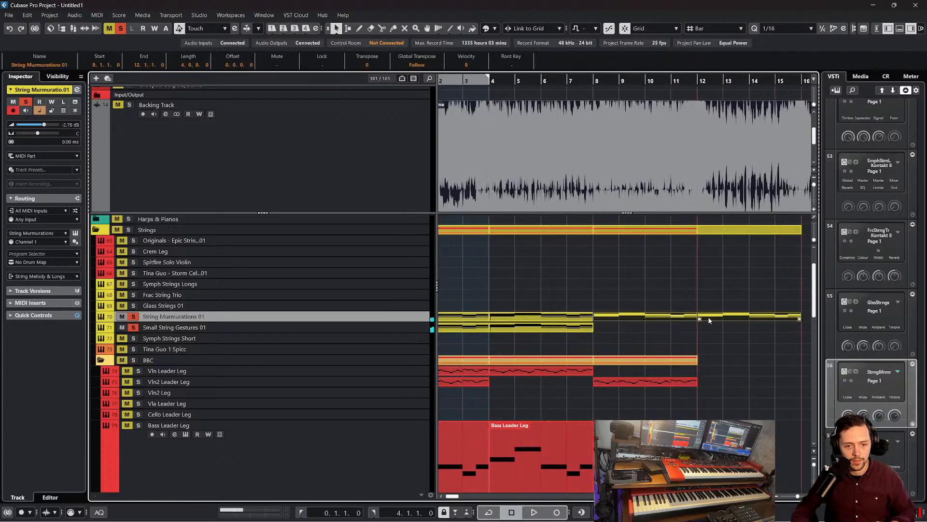
pyautogui.moveTo(708, 318); pyautogui.dragTo(520, 304)
# Open the Glass Strings 01 parts in the full Key Editor, transpose all their notes up one octave and return to the arrangement
pyautogui.doubleClick(529, 305)
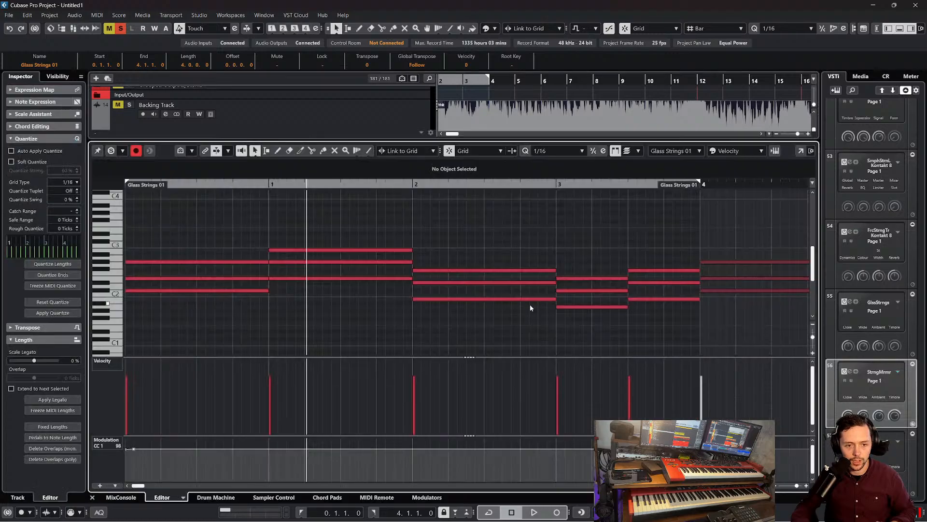
pyautogui.click(93, 497)
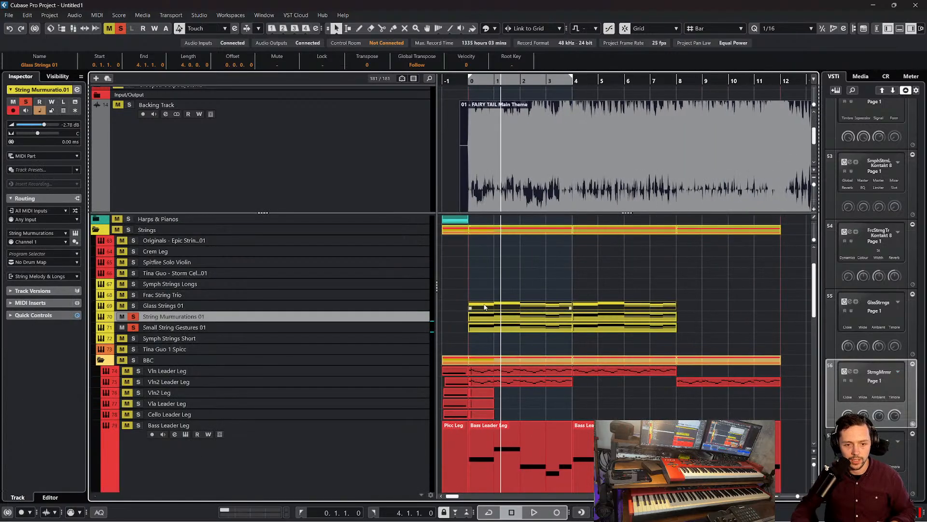
pyautogui.click(97, 15)
pyautogui.click(116, 27)
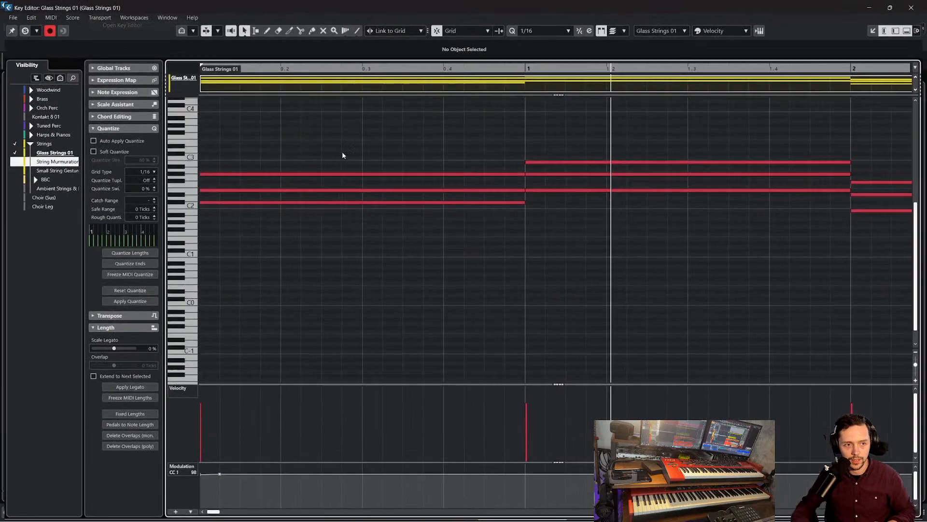
pyautogui.click(916, 5)
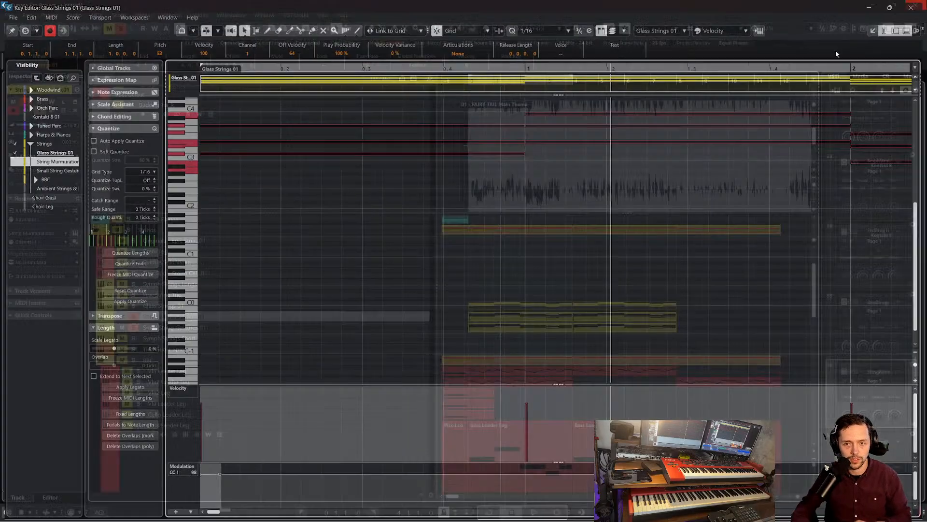
# Play from bar 0 and solo the Glass Strings 01 track alongside the other two textural string tracks
pyautogui.moveTo(479, 81); pyautogui.dragTo(474, 80)
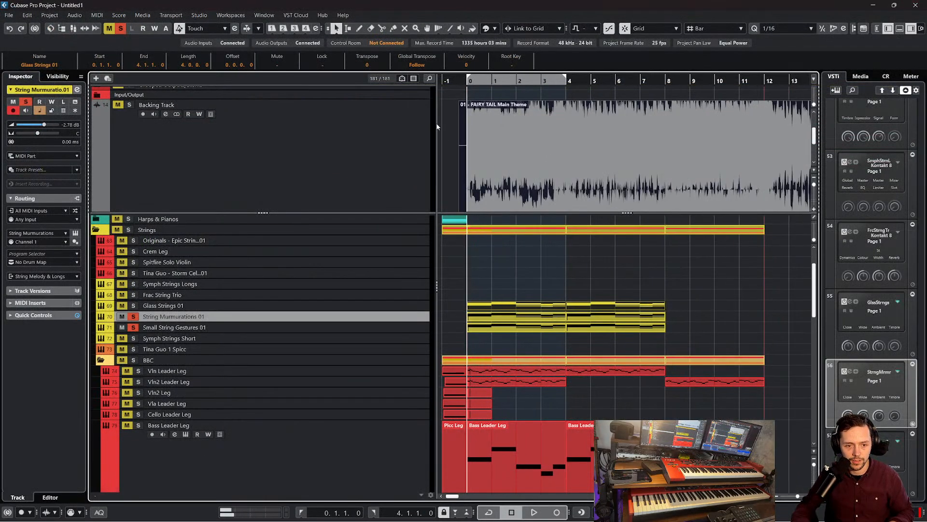
pyautogui.press('space')
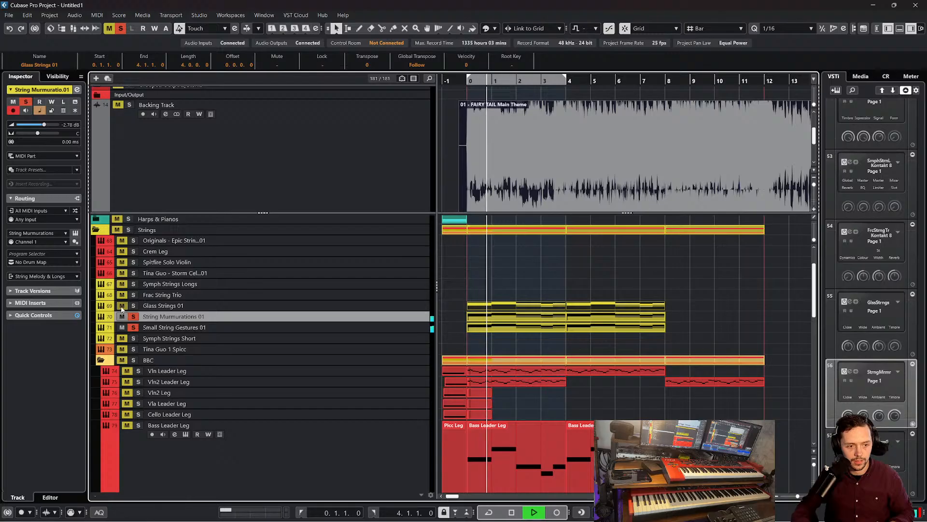
pyautogui.click(133, 306)
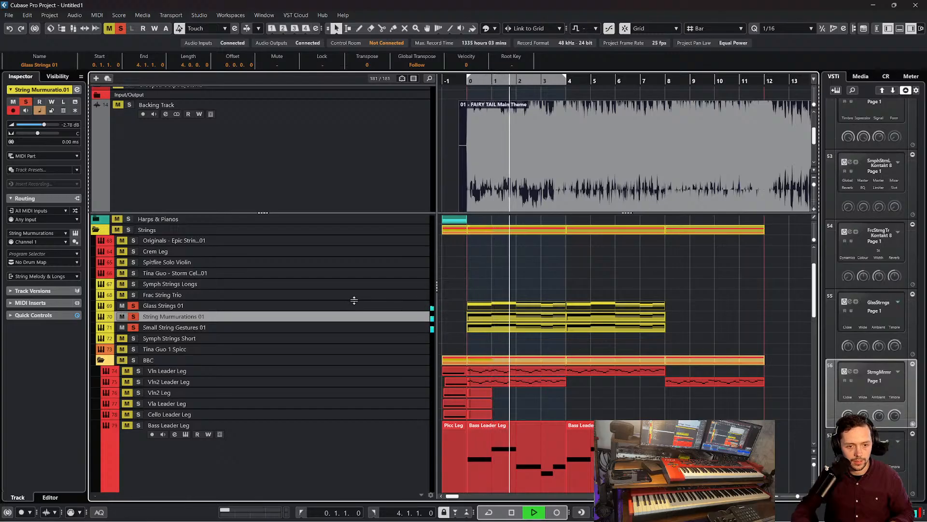
pyautogui.click(678, 292)
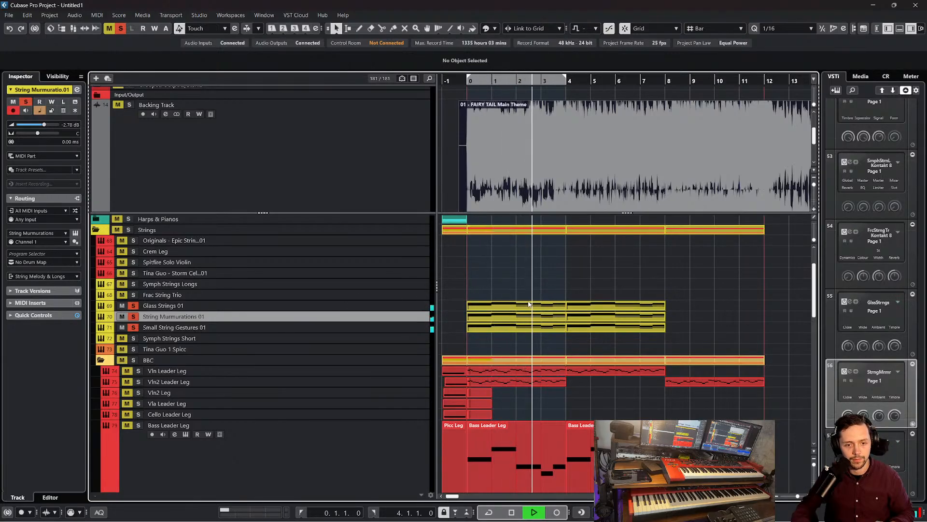
# Copy both Glass Strings 01 parts onto the Frac String Trio track, starting at bar 0
pyautogui.moveTo(700, 302); pyautogui.dragTo(497, 309)
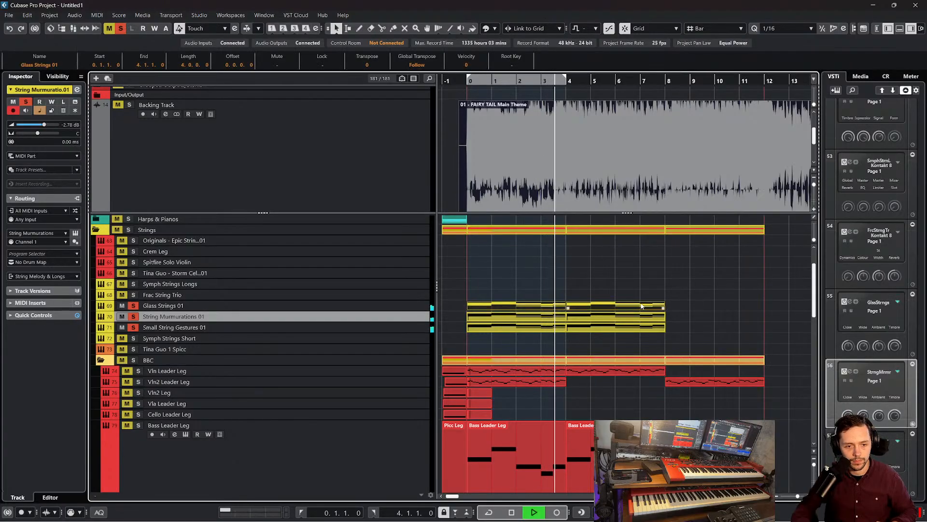
pyautogui.hotkey('ctrl', 'd')
pyautogui.moveTo(669, 305); pyautogui.dragTo(459, 295)
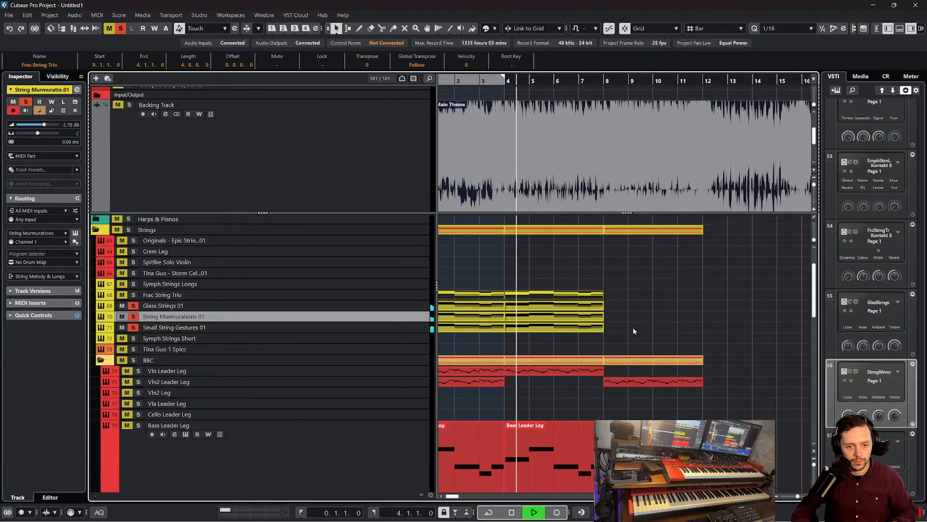
# Duplicate the parts on all four textural string tracks so the chords run from bar 8 to bar 16
pyautogui.moveTo(637, 327); pyautogui.dragTo(478, 295)
pyautogui.hotkey('ctrl', 'd')
pyautogui.click(566, 268)
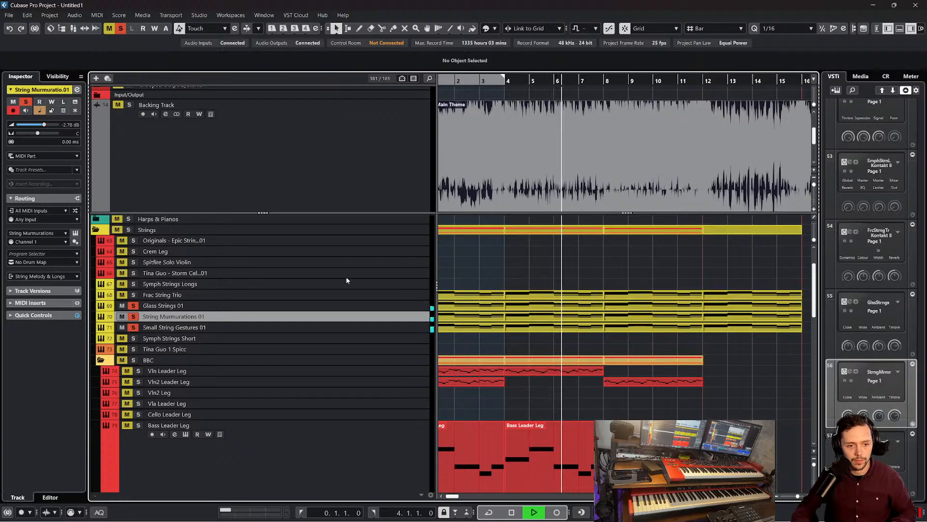
# Solo the Frac String Trio track, listen to the four stacked string layers and stop playback
pyautogui.scroll(-1, 476, 255)
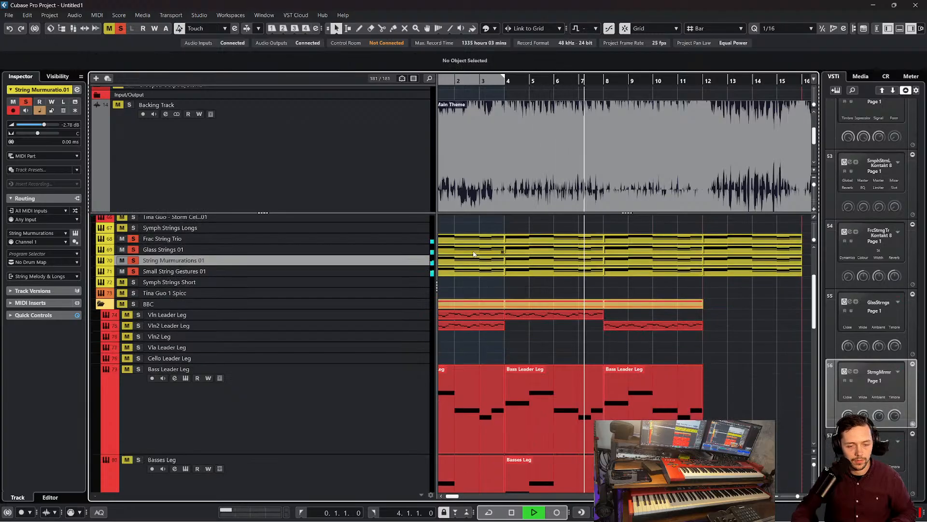
pyautogui.scroll(1, 529, 251)
pyautogui.press('space')
pyautogui.scroll(1, 529, 252)
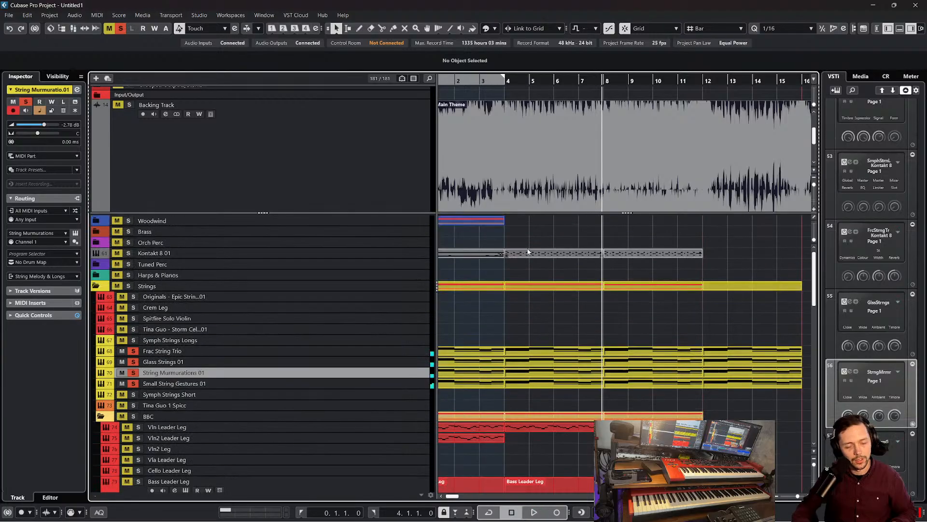
# Copy the Vln2 Leader Leg part at bar 8 onto the Vln Leader Leg track at the same position
pyautogui.hscroll(-3, 597, 254)
pyautogui.scroll(-2, 676, 319)
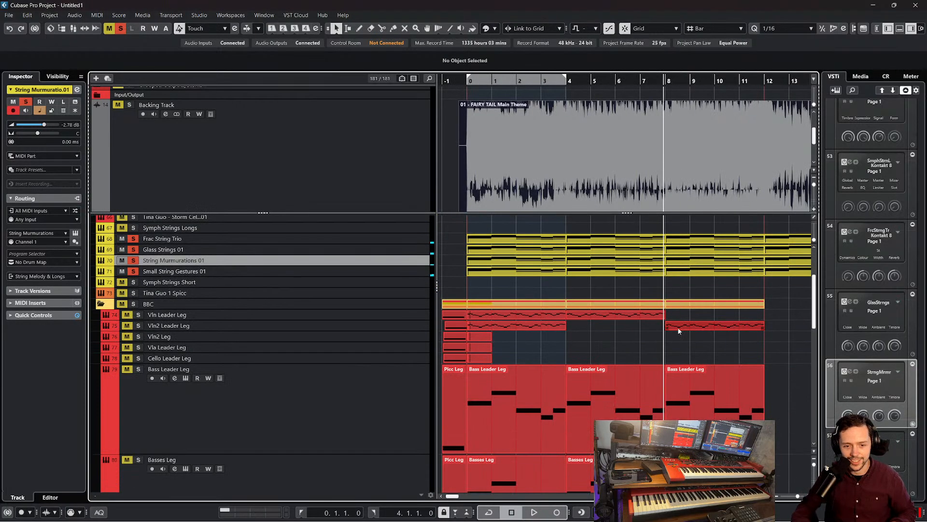
pyautogui.click(676, 314)
pyautogui.scroll(-4, 676, 314)
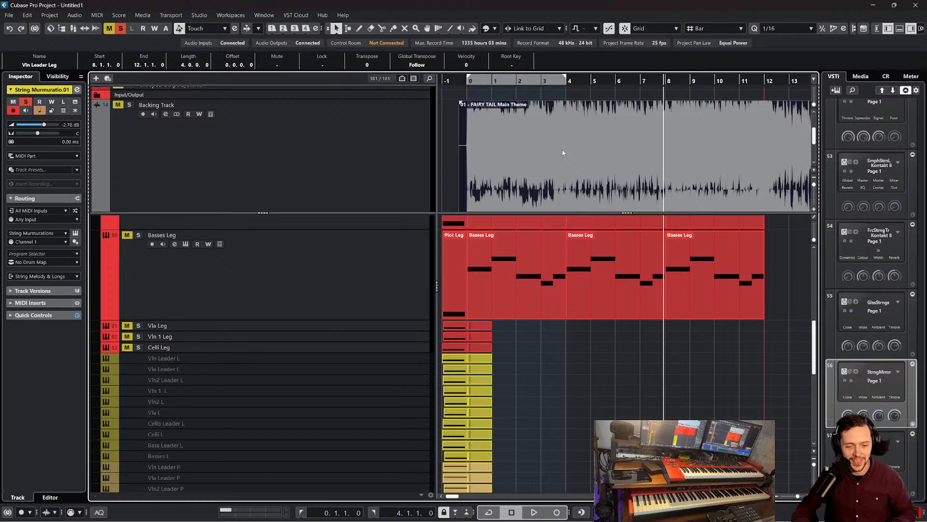
# Clear all solos and mutes, keep the Backing Track muted, and play the full arrangement from bar 0
pyautogui.click(469, 89)
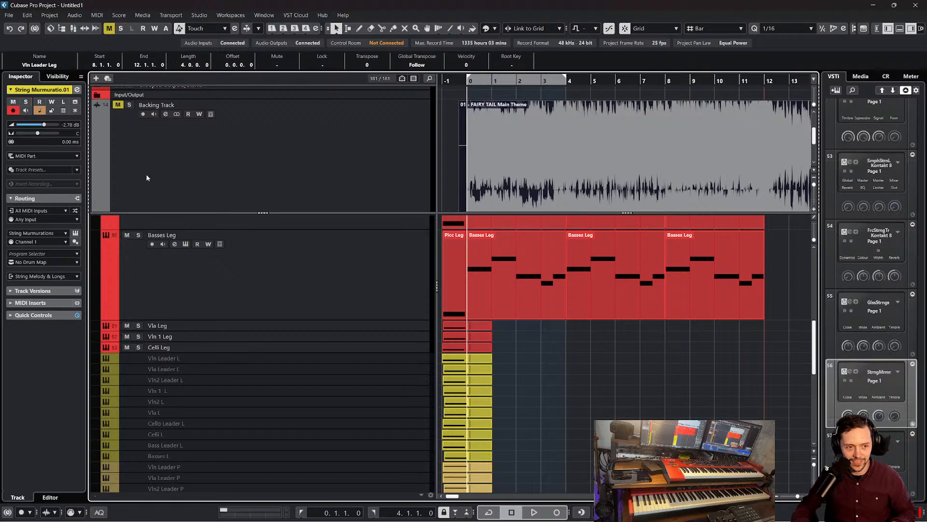
pyautogui.scroll(5, 476, 279)
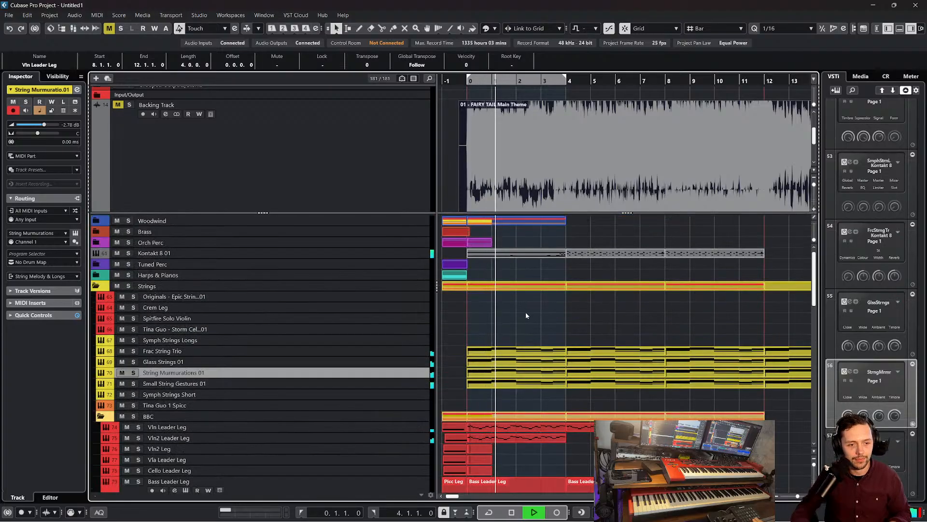
pyautogui.scroll(-1, 526, 312)
pyautogui.scroll(1, 528, 307)
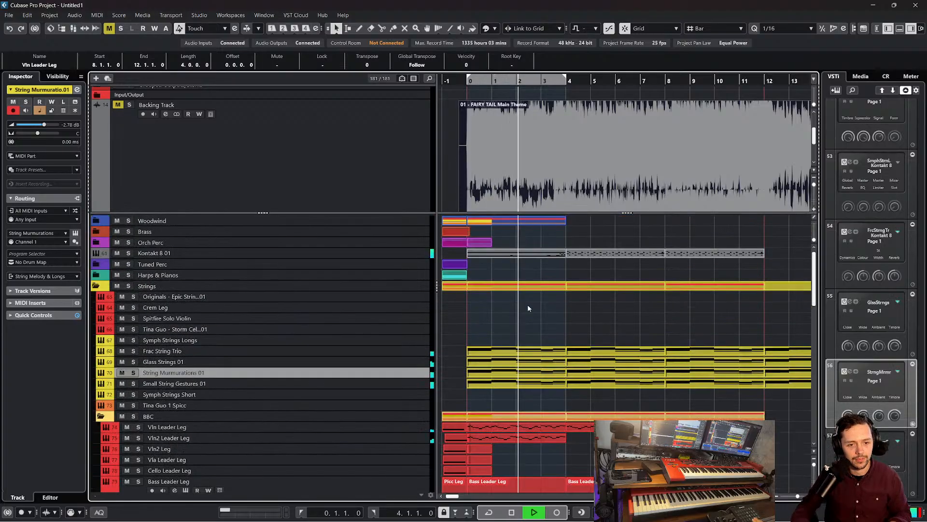
pyautogui.hscroll(1, 528, 308)
pyautogui.scroll(-1, 528, 305)
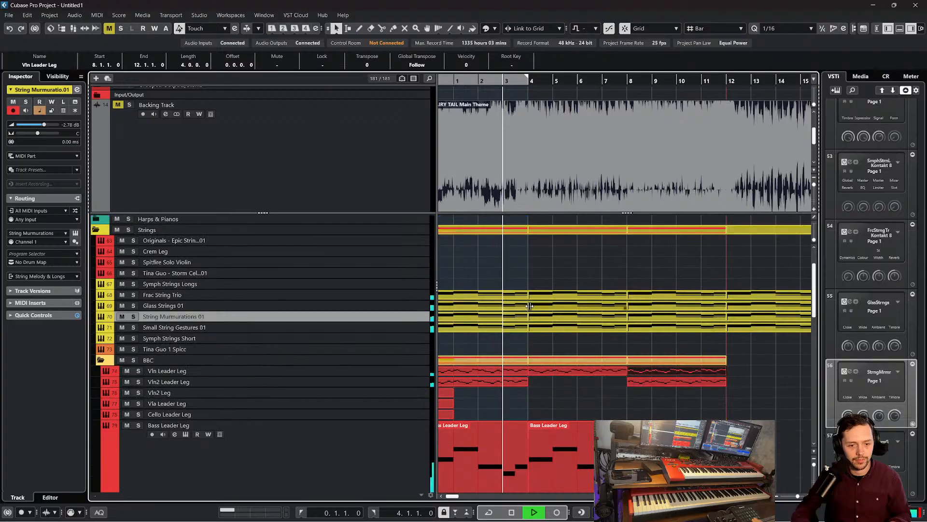
pyautogui.scroll(1, 529, 306)
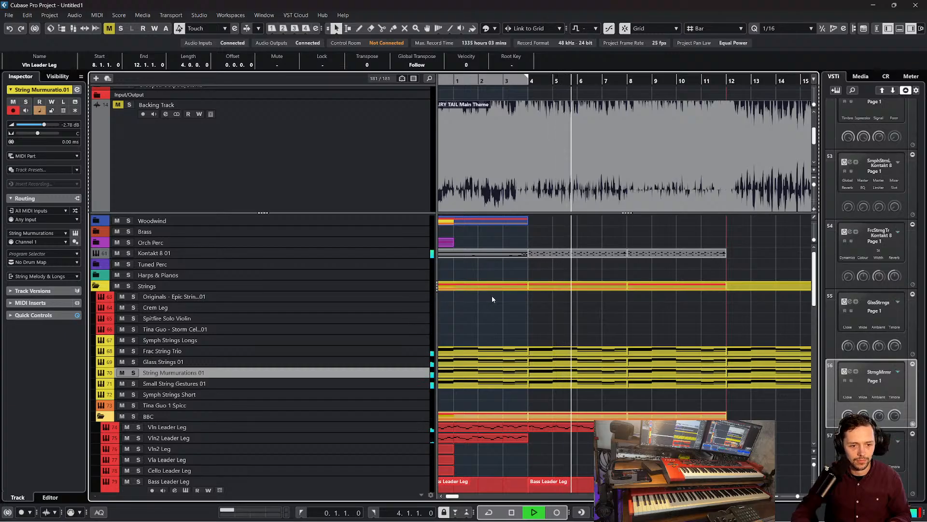
# Raise the Kontakt 8 01 track volume to 1.76 dB and listen into bar 8 before stopping playback
pyautogui.click(358, 252)
pyautogui.moveTo(30, 124); pyautogui.dragTo(44, 125)
pyautogui.click(577, 324)
pyautogui.hscroll(3, 577, 325)
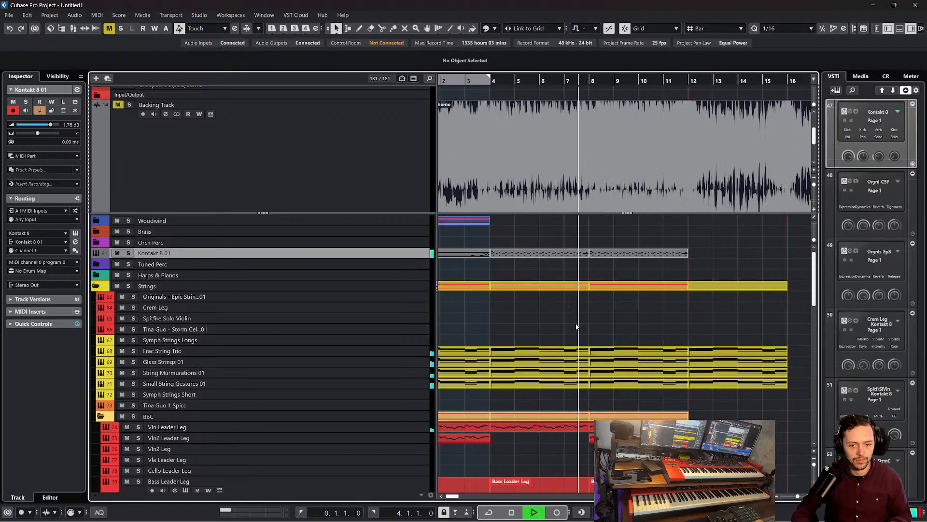
pyautogui.scroll(-2, 577, 326)
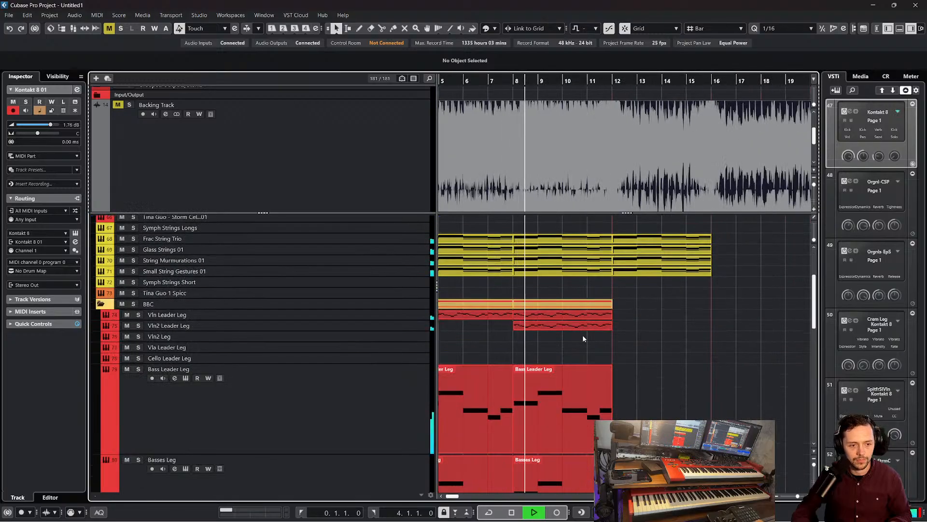
pyautogui.press('space')
# Copy the two violin leader parts at bar 8 onto Vln2 Leg and Vla Leader Leg and select all their notes in the Key Editor
pyautogui.moveTo(583, 335); pyautogui.dragTo(540, 343)
pyautogui.hotkey('ctrl', 'd')
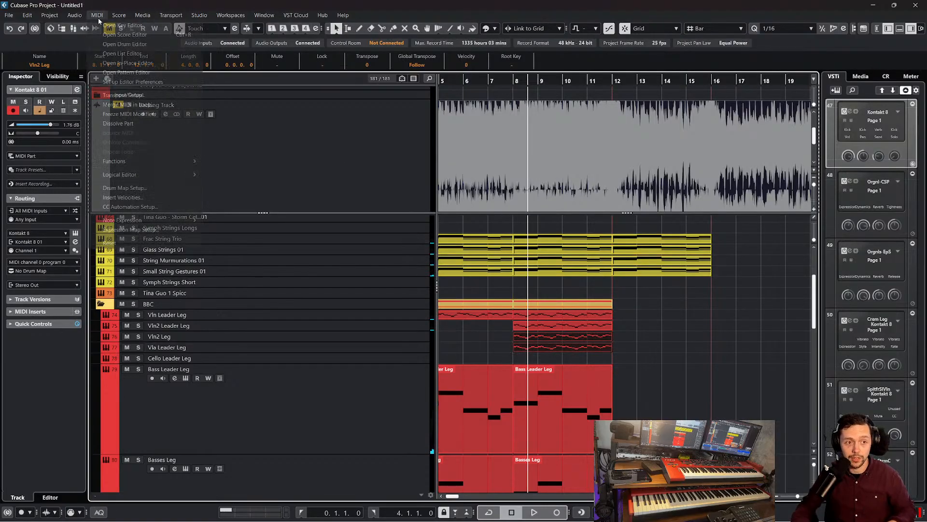
pyautogui.press('Return')
pyautogui.hotkey('ctrl', 'a')
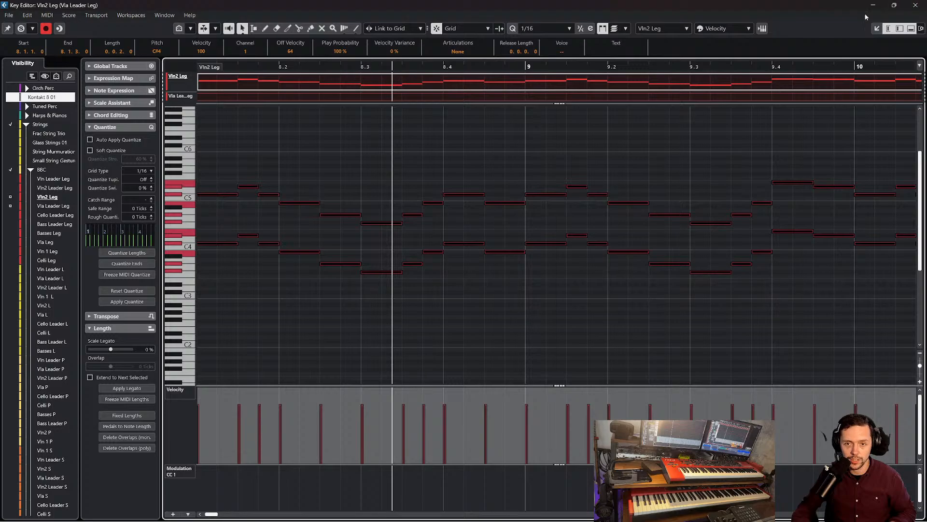
pyautogui.press('Return')
# Play the doubled string melody from bar 8
pyautogui.click(512, 79)
pyautogui.press('space')
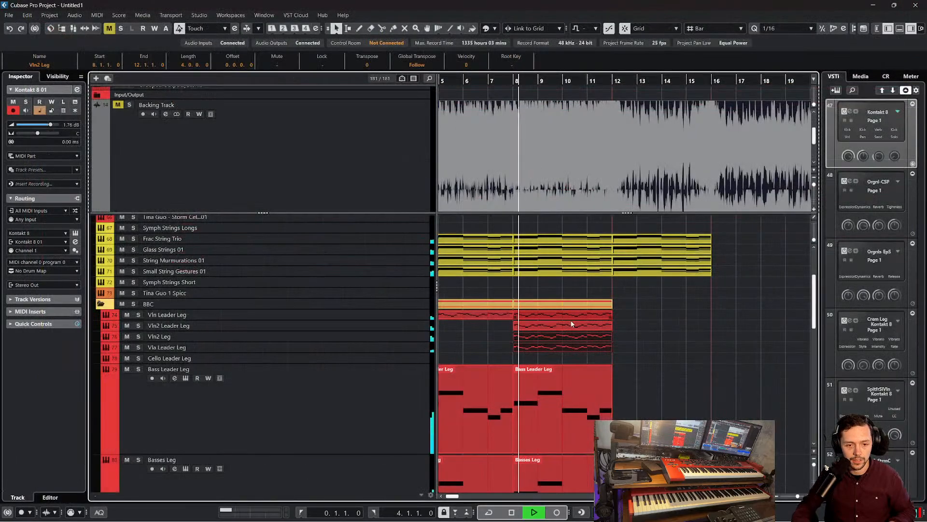
pyautogui.press('space')
# Expand the Woodwind folder and paste the copied melody parts onto Flt Leg and Clar Bb Leg at bar 8
pyautogui.scroll(4, 365, 317)
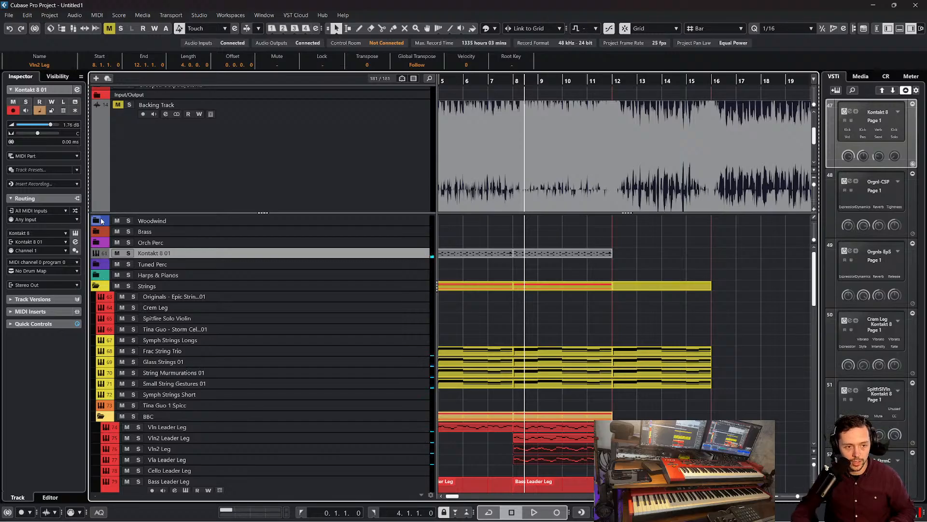
pyautogui.click(97, 221)
pyautogui.scroll(-4, 405, 314)
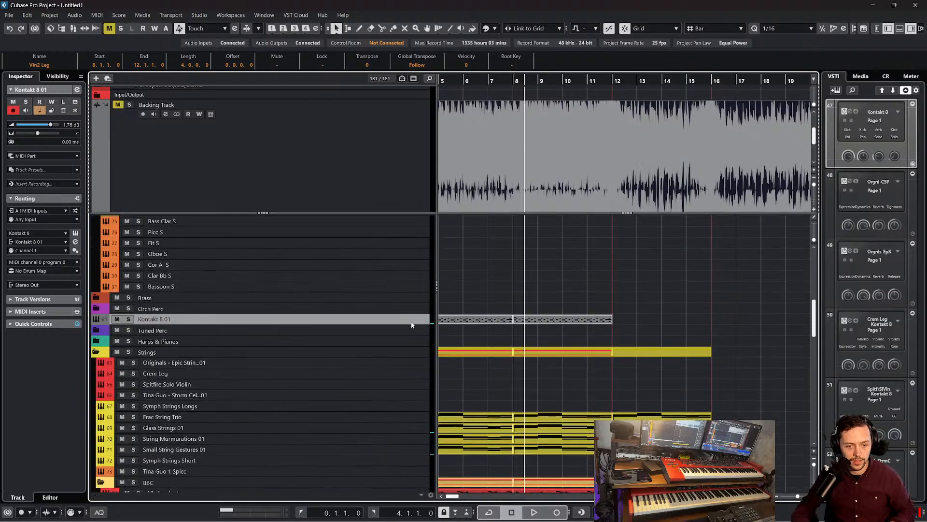
pyautogui.scroll(5, 416, 319)
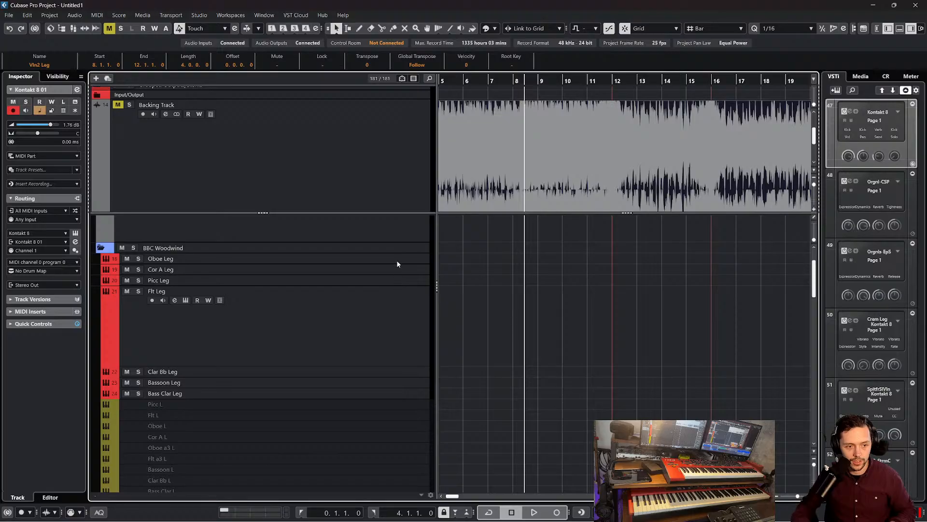
pyautogui.click(400, 300)
pyautogui.moveTo(525, 82); pyautogui.dragTo(513, 81)
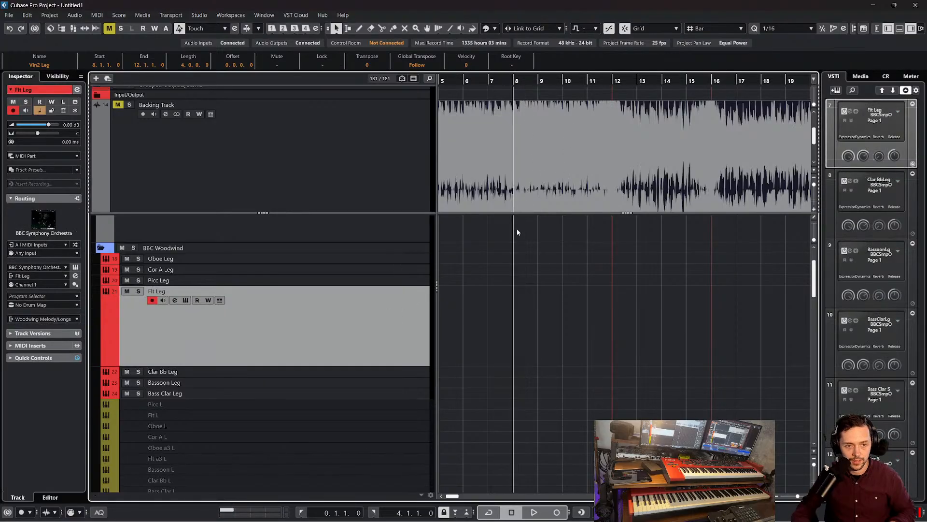
pyautogui.hotkey('ctrl', 'v')
# Play the arrangement from bar 8 with the woodwind doubling, look over the string tracks and stop at bar 10
pyautogui.click(483, 365)
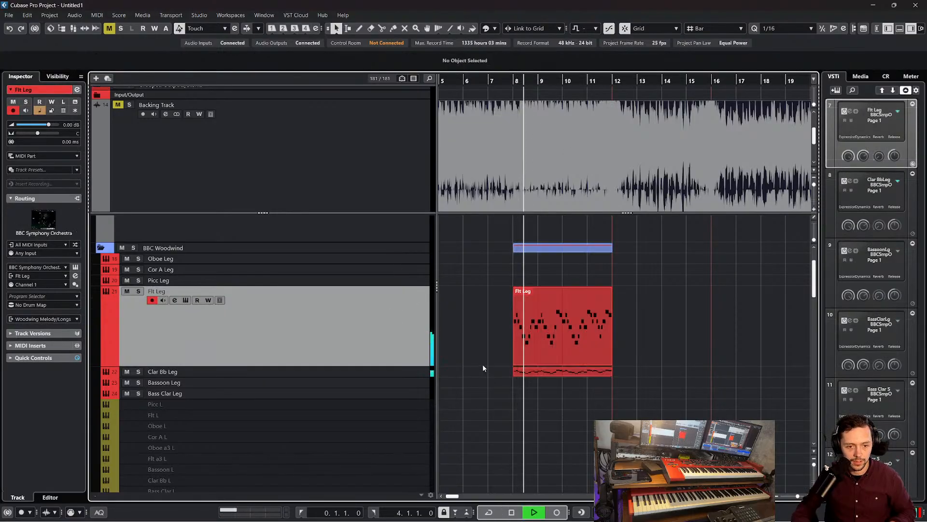
pyautogui.scroll(-2, 482, 363)
pyautogui.scroll(-15, 483, 364)
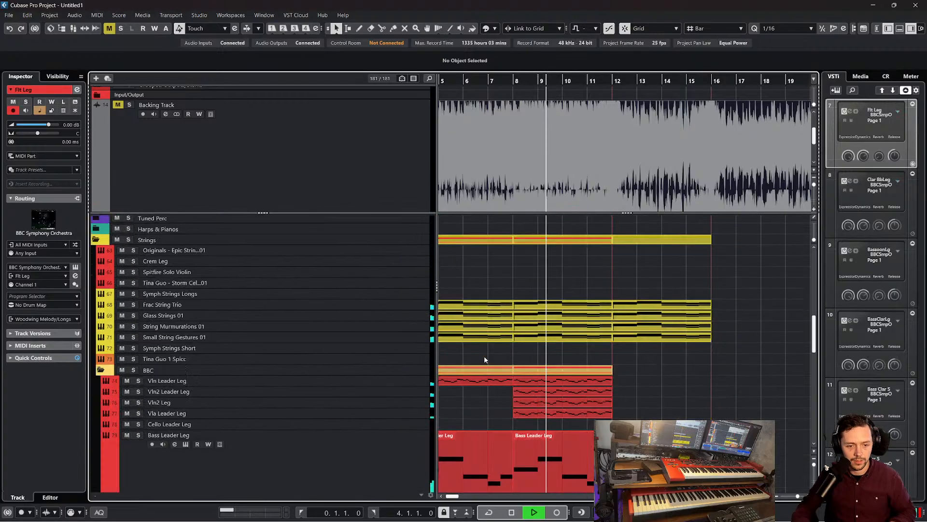
pyautogui.scroll(-2, 513, 337)
pyautogui.press('space')
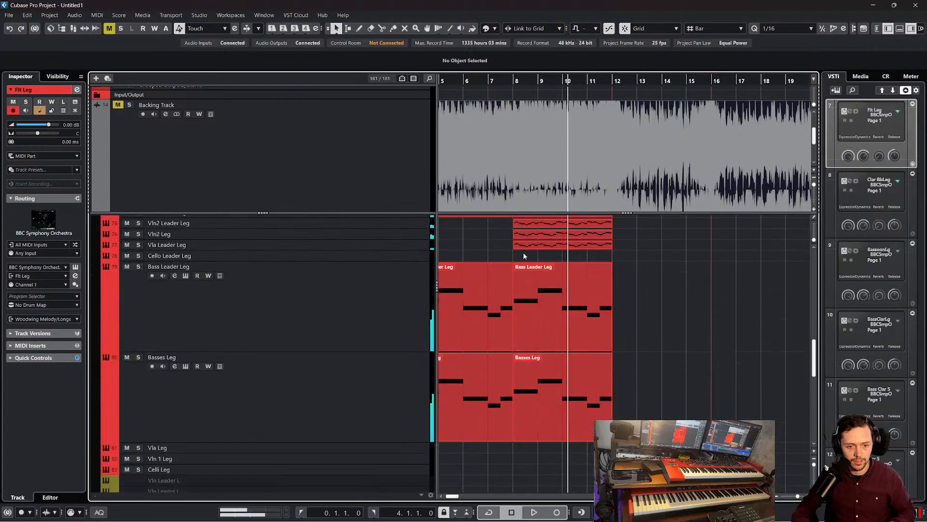
# Delete the Clar Bb Leg part at bar 8 and move the Flt Leg part up onto the Picc Leg track
pyautogui.scroll(15, 554, 280)
pyautogui.click(565, 410)
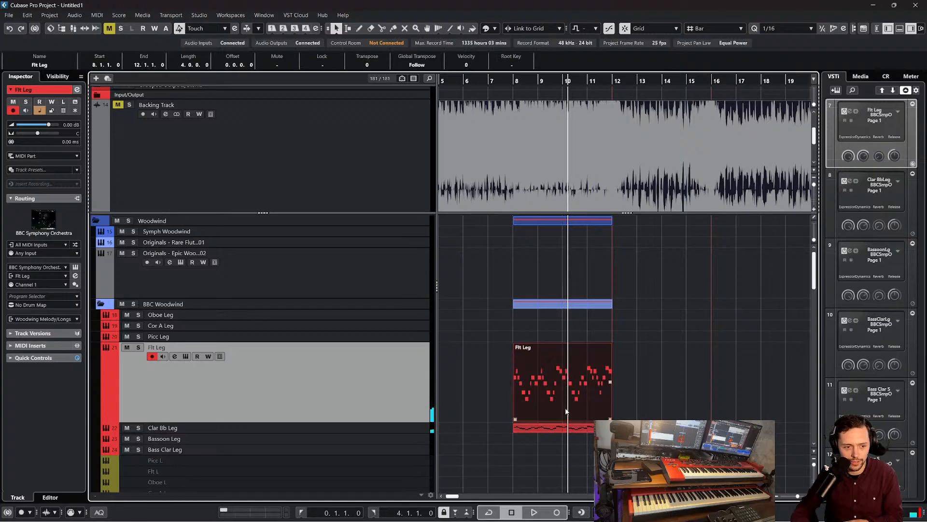
pyautogui.click(569, 428)
pyautogui.press('Delete')
pyautogui.moveTo(559, 401); pyautogui.dragTo(560, 389)
# Play the piccolo melody from bar 8, inspect the Picc Leg part's notes in the Key Editor and close the editor
pyautogui.click(514, 81)
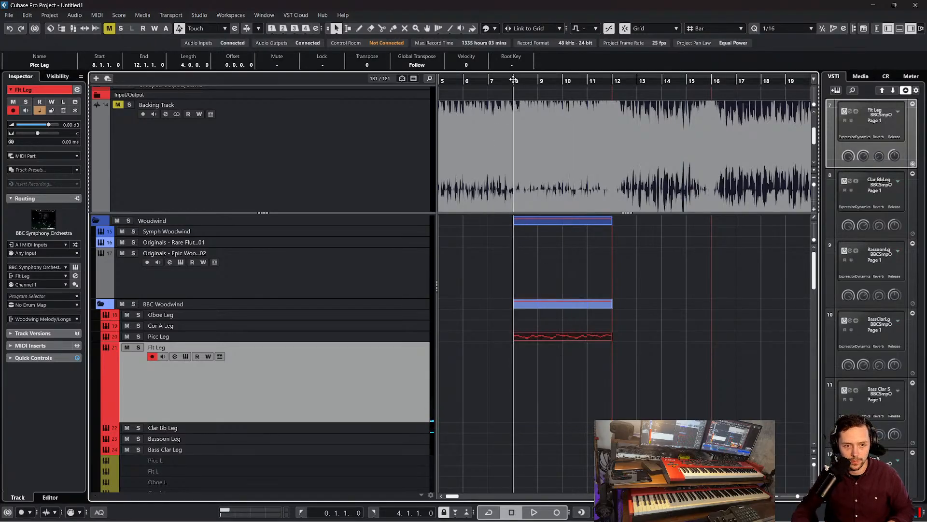
pyautogui.press('space')
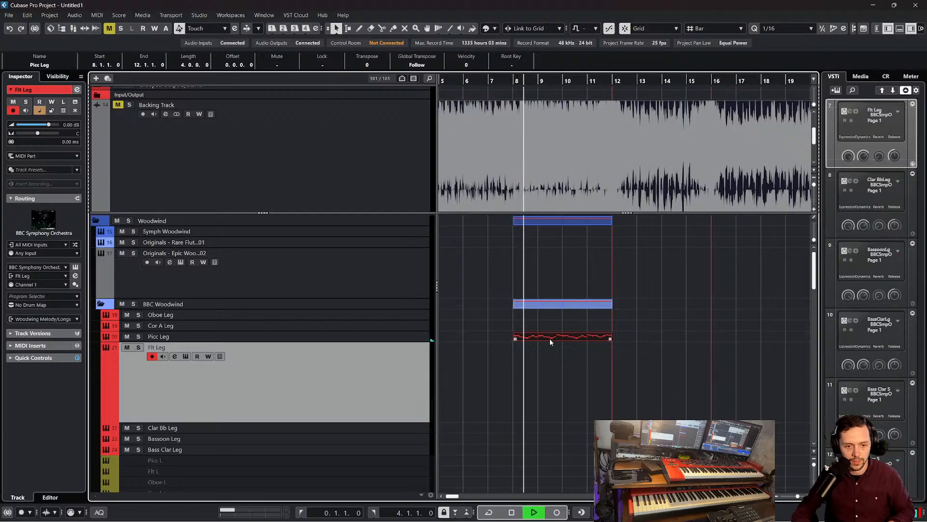
pyautogui.doubleClick(584, 337)
pyautogui.press('space')
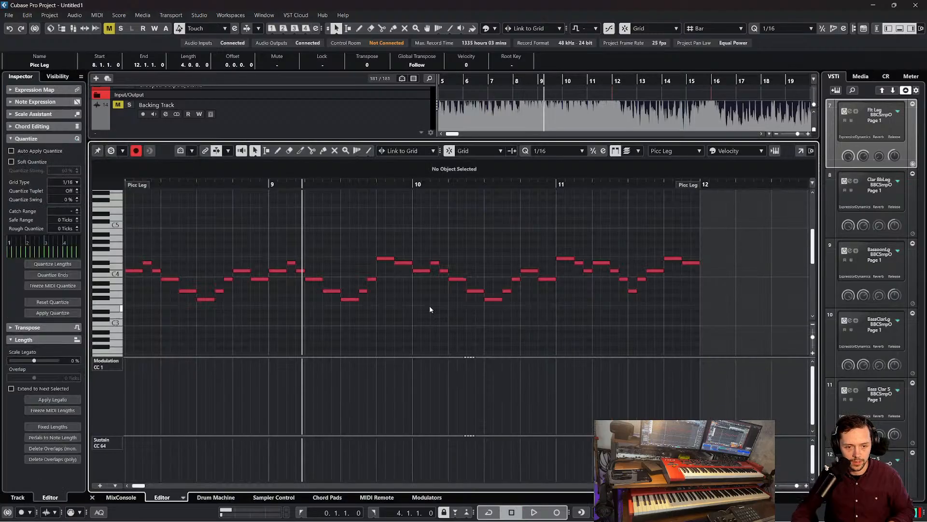
pyautogui.click(91, 497)
# Play the arrangement from bar 0 and look over the existing woodwind parts
pyautogui.click(486, 85)
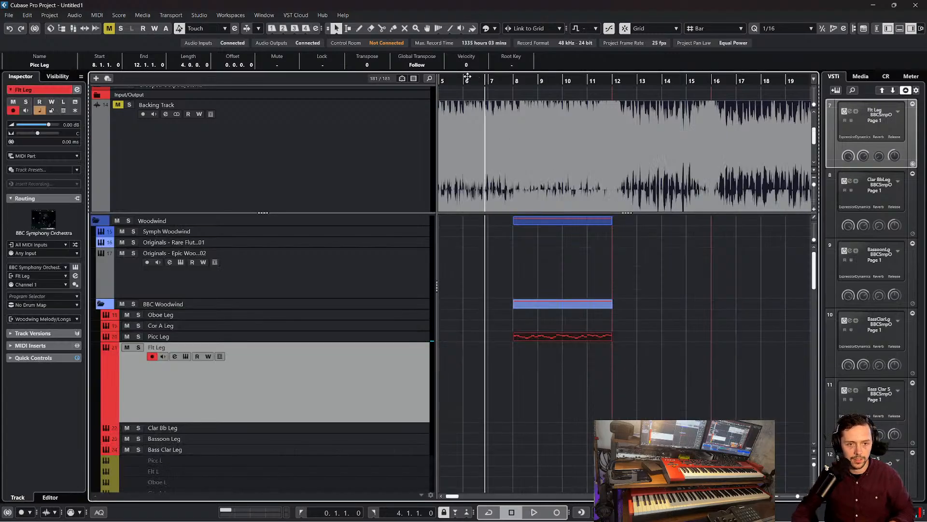
pyautogui.press('KP_Decimal')
pyautogui.press('space')
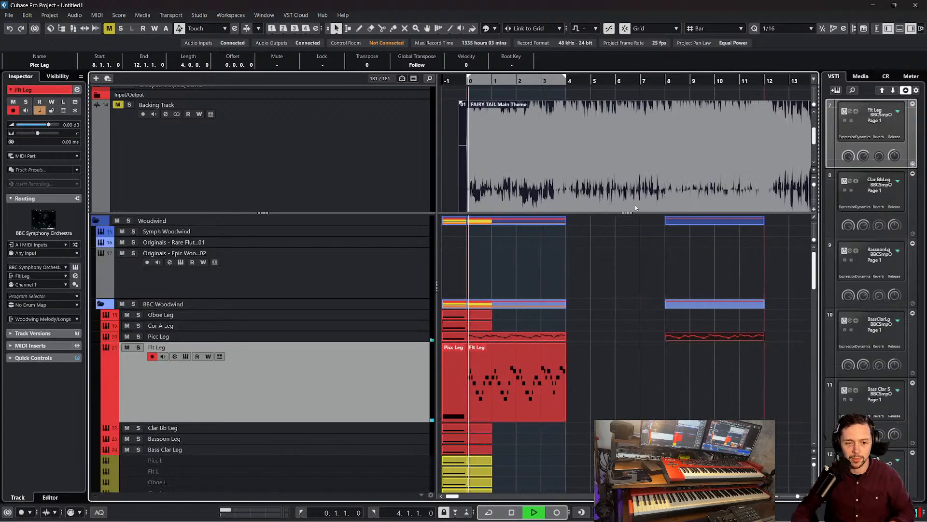
pyautogui.scroll(-1, 635, 202)
pyautogui.scroll(-5, 621, 277)
pyautogui.click(622, 276)
pyautogui.scroll(2, 621, 278)
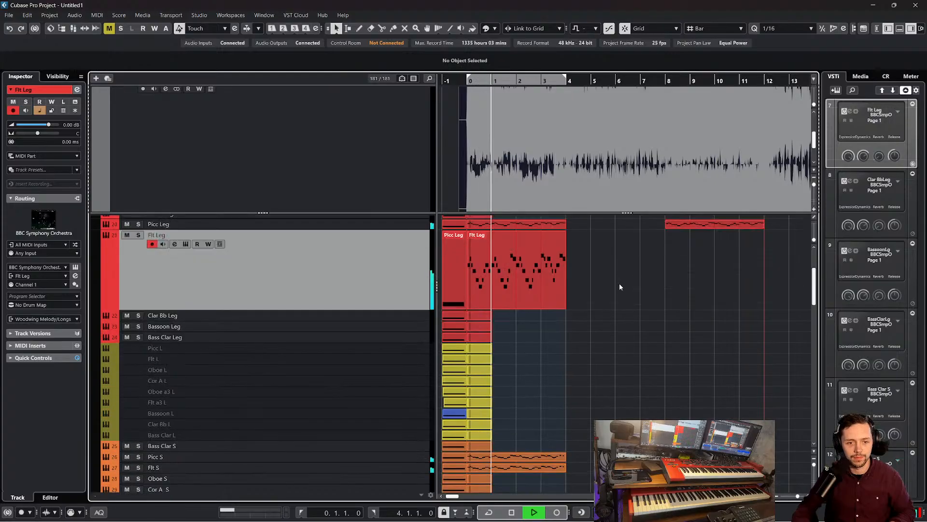
# Duplicate the Flt Leg melody part at bar 0 twice so the flute line runs up to bar 12
pyautogui.click(565, 276)
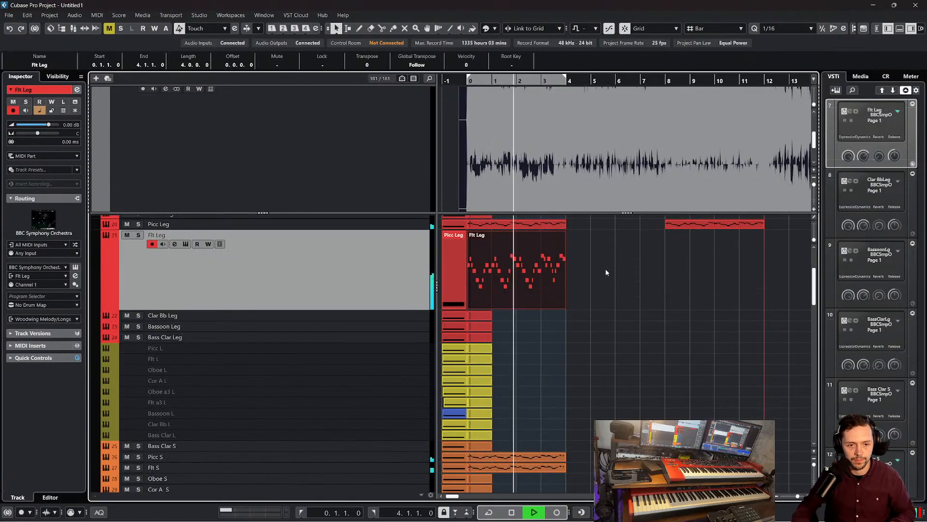
pyautogui.moveTo(596, 274); pyautogui.dragTo(530, 223)
pyautogui.click(515, 267)
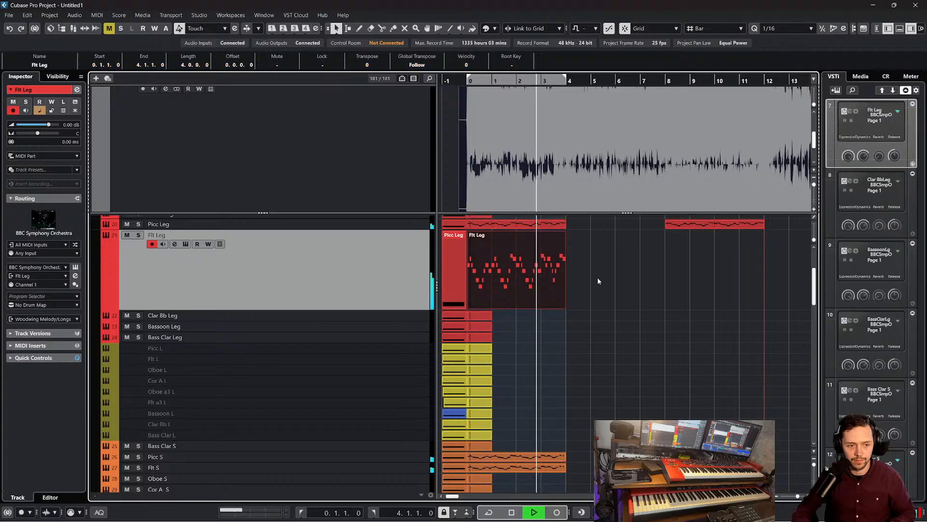
pyautogui.hotkey('ctrl', 'd')
pyautogui.hotkey('ctrl', 'd')
# Delete the Picc Leg melody part spanning bars 0 to 4
pyautogui.click(651, 337)
pyautogui.scroll(2, 546, 286)
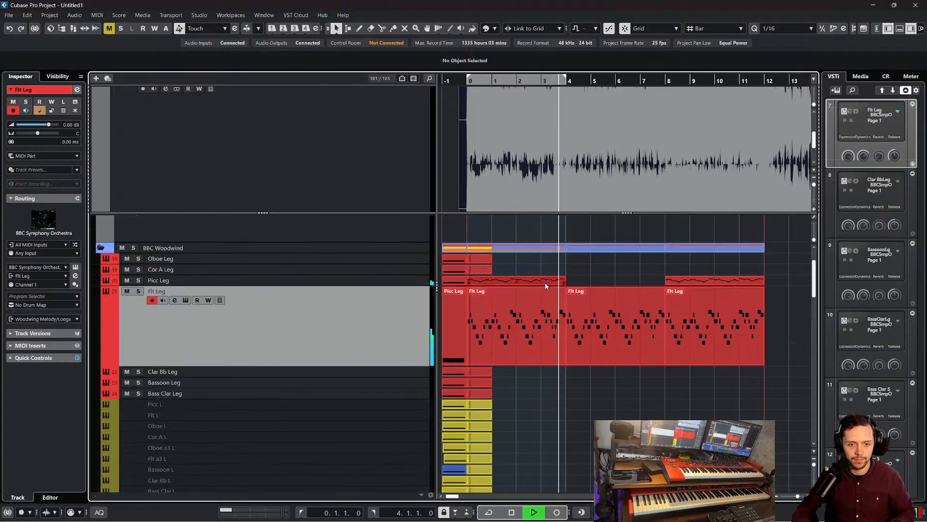
pyautogui.click(586, 293)
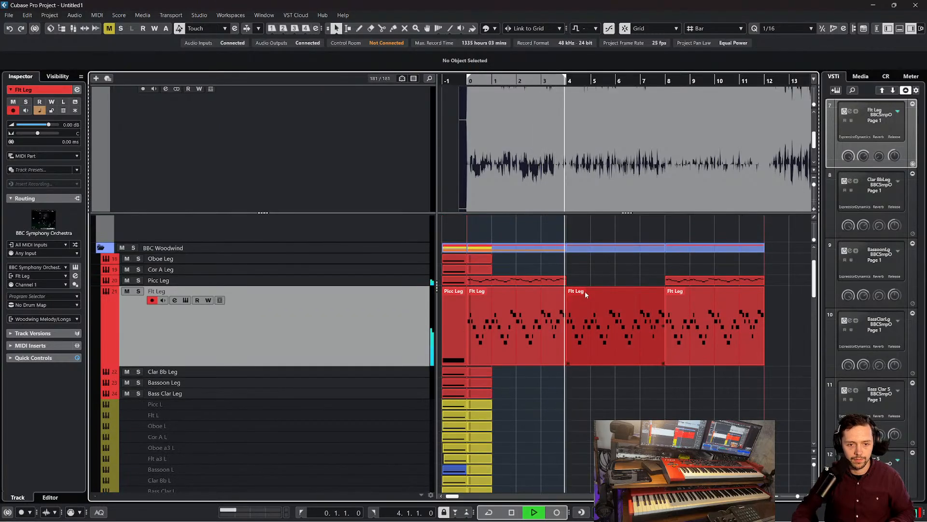
pyautogui.click(542, 278)
pyautogui.press('Delete')
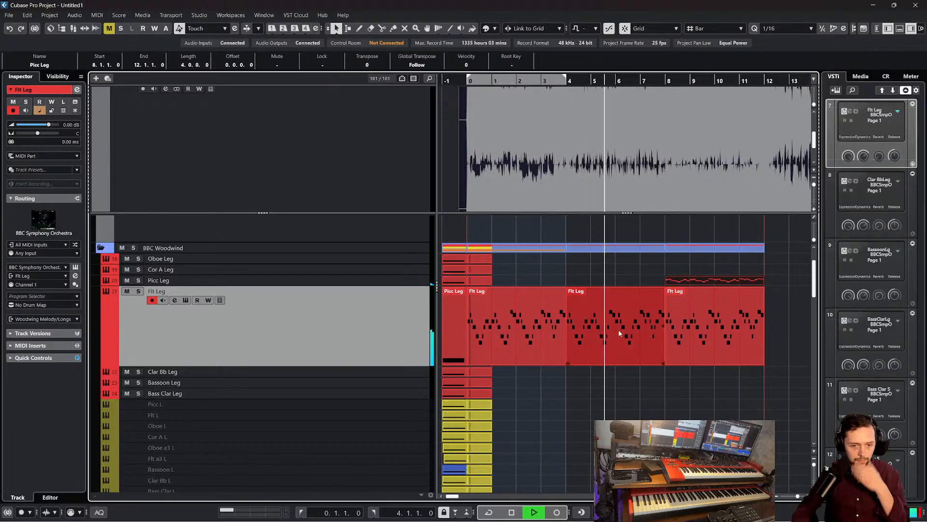
# Look over the woodwind tracks up to bar 12 while the arrangement plays on past bar 8
pyautogui.scroll(-2, 715, 328)
pyautogui.click(676, 347)
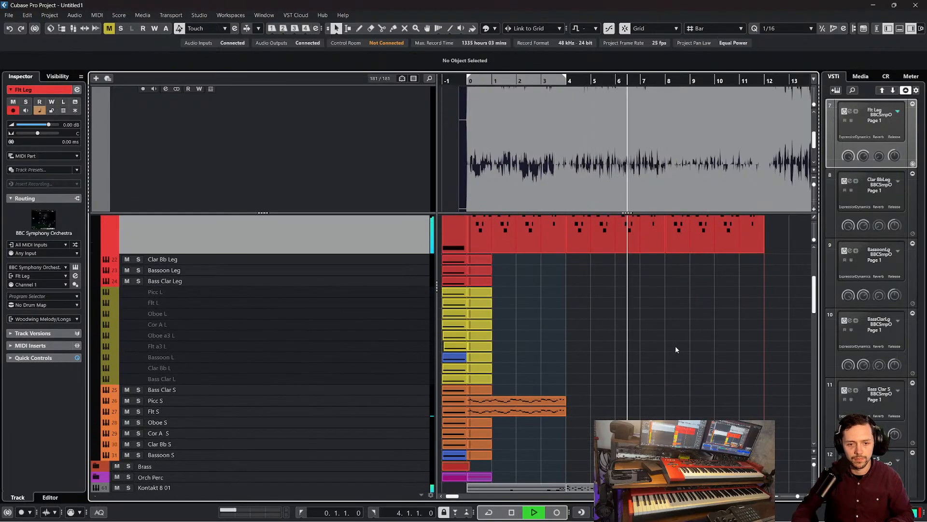
pyautogui.scroll(2, 676, 347)
pyautogui.hscroll(5, 675, 346)
pyautogui.scroll(-15, 675, 346)
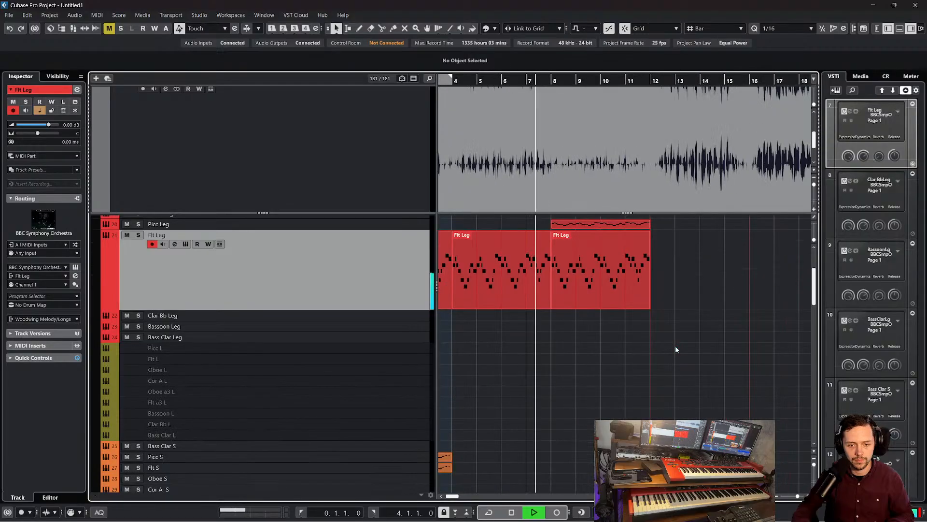
pyautogui.scroll(15, 667, 357)
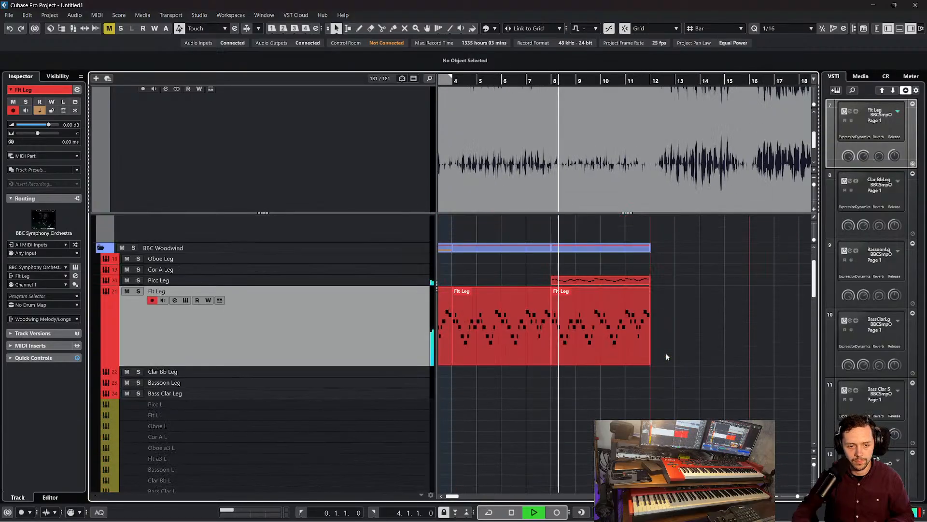